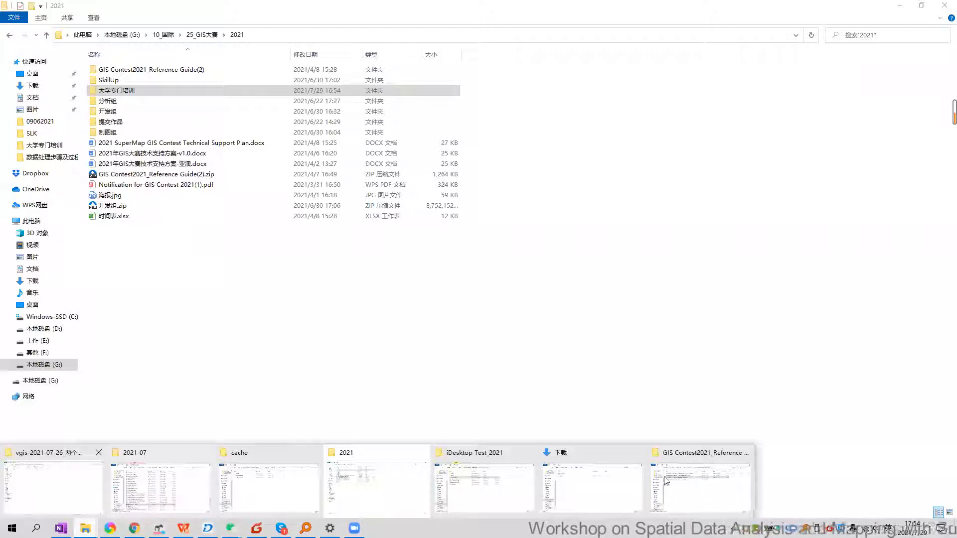
Look through the data folder inside 大学专门培训 and return to the 2021 folder
{"action": "double_click", "coordinate": [229, 91]}
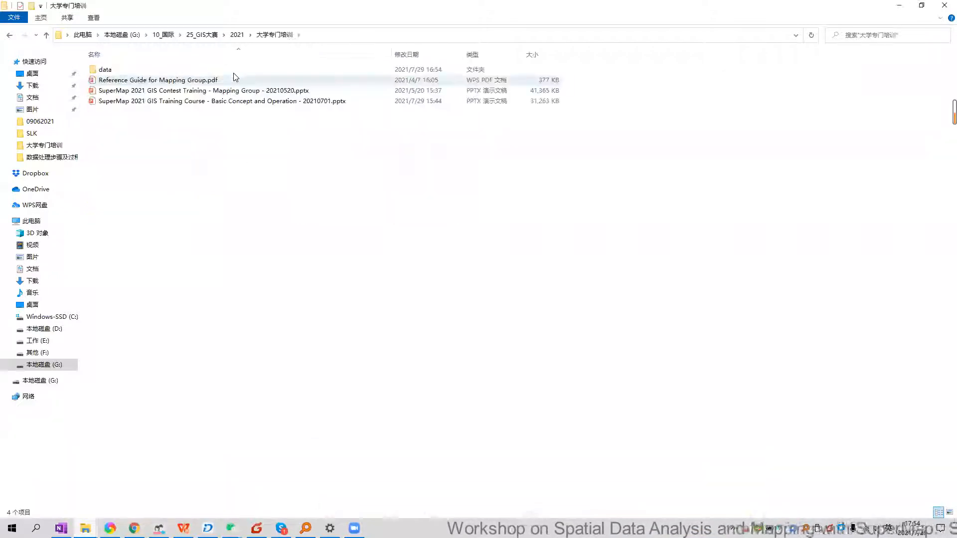
{"action": "double_click", "coordinate": [234, 73]}
{"action": "left_click", "coordinate": [220, 113]}
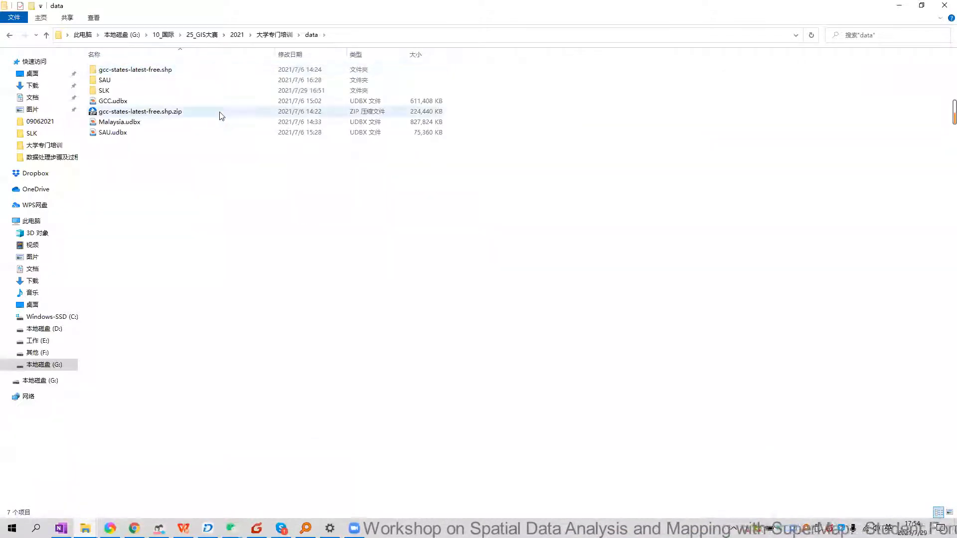
{"action": "left_click", "coordinate": [283, 40]}
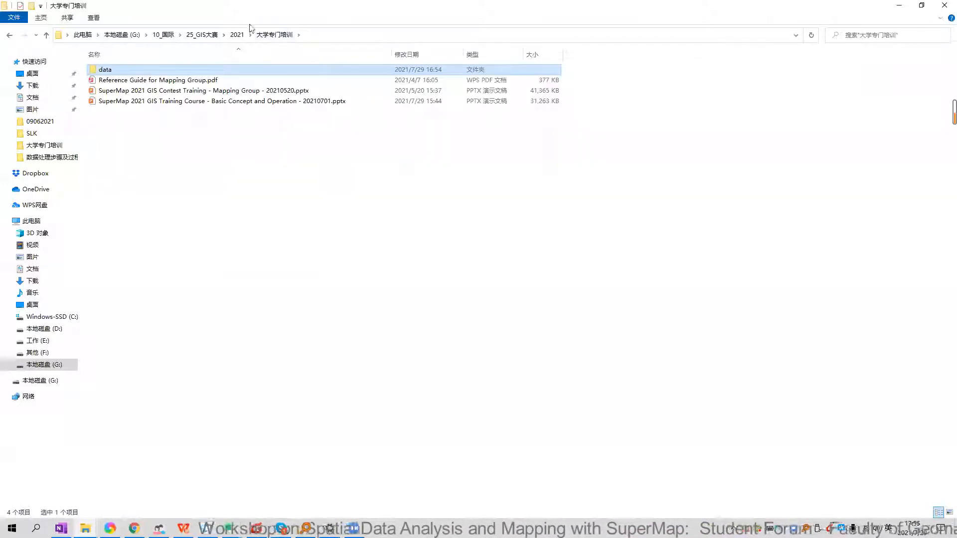
{"action": "left_click", "coordinate": [237, 34]}
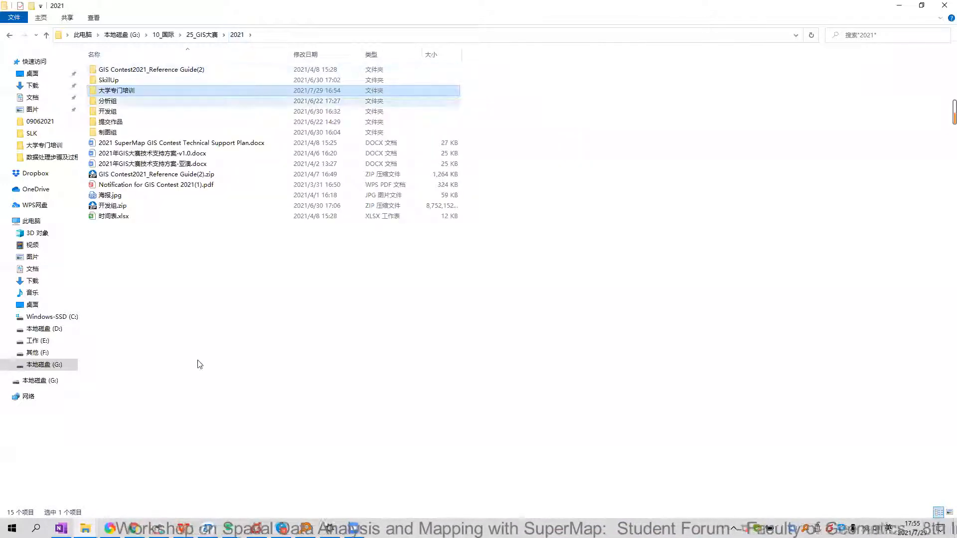
Look through the open folder windows for the registration data, including GIS Contest2021_Reference Guide(2)
{"action": "left_click", "coordinate": [164, 505]}
{"action": "left_click", "coordinate": [84, 528]}
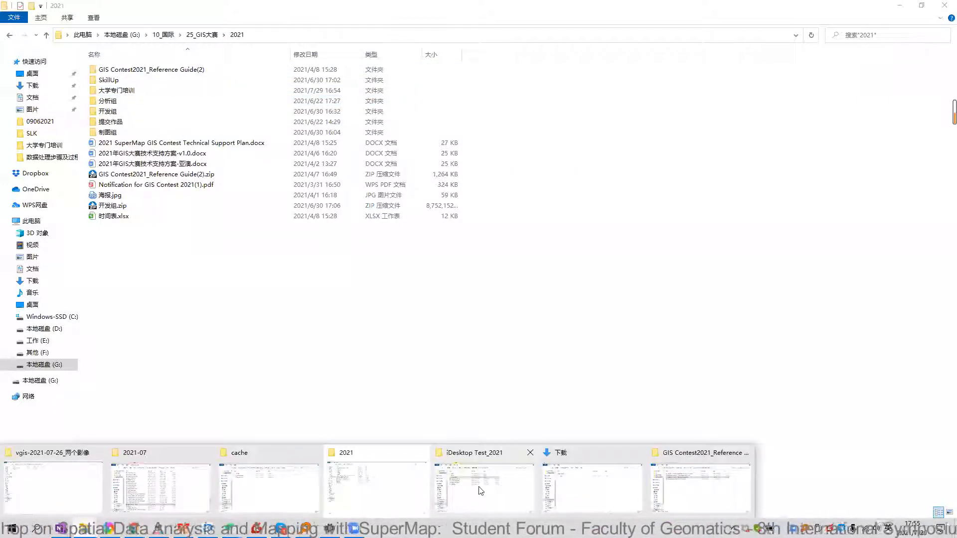
{"action": "left_click", "coordinate": [401, 497]}
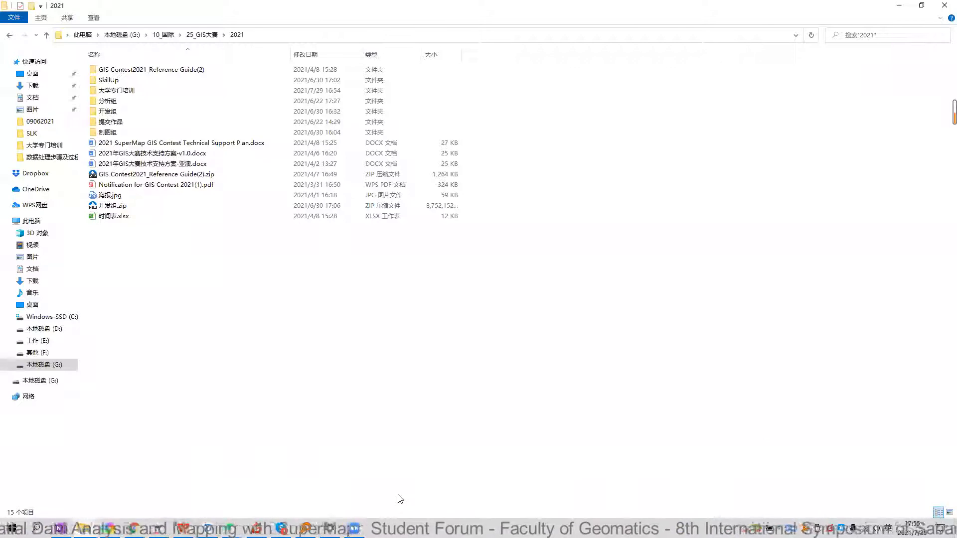
{"action": "left_click", "coordinate": [84, 528]}
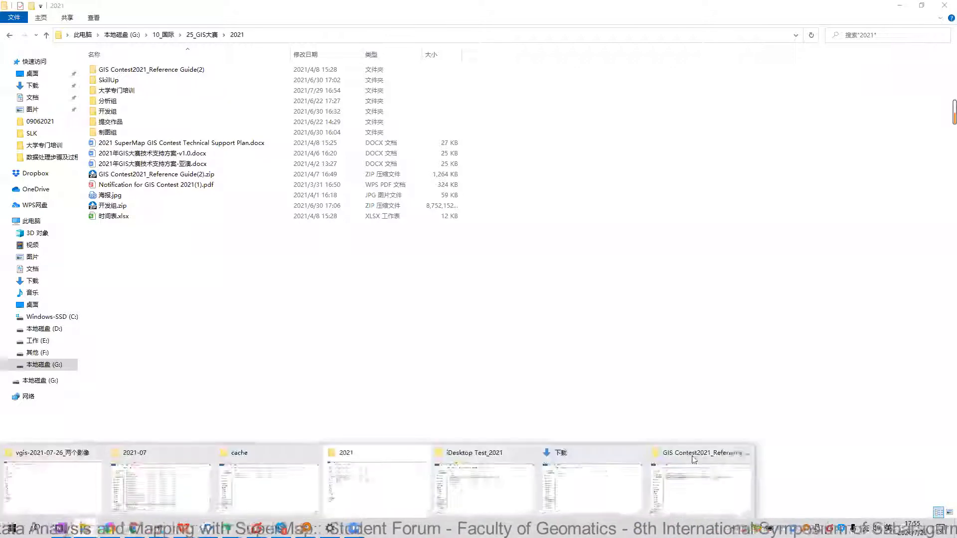
{"action": "left_click", "coordinate": [711, 475]}
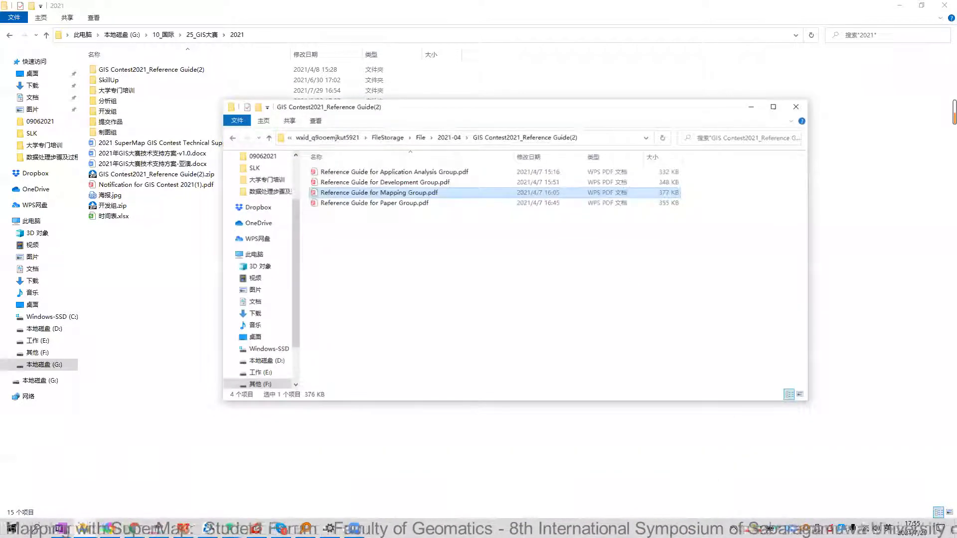
{"action": "left_click", "coordinate": [83, 528]}
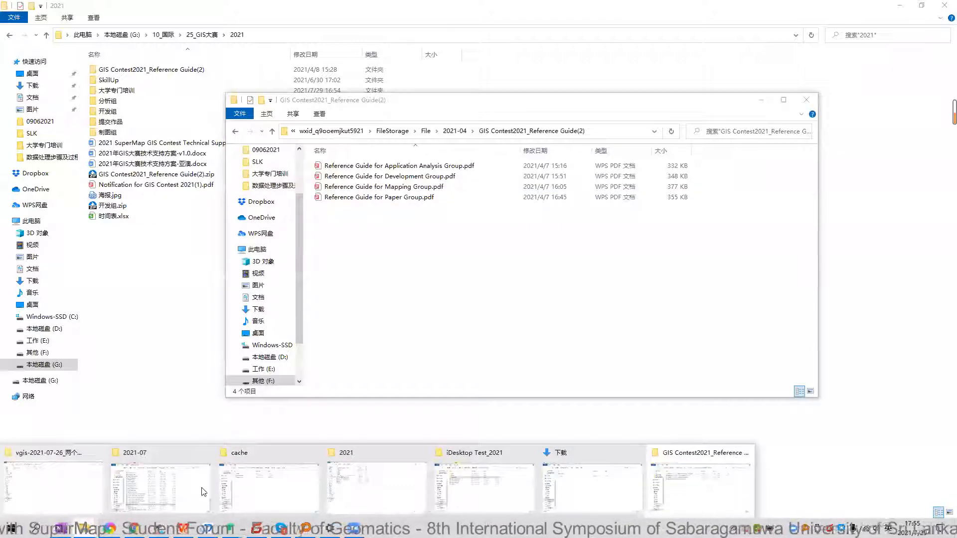
Go to the Registration folder on drive E under 1_国际, 21_新员工相关, 桌面考核题, iDesktop Test_2021
{"action": "left_click", "coordinate": [161, 488]}
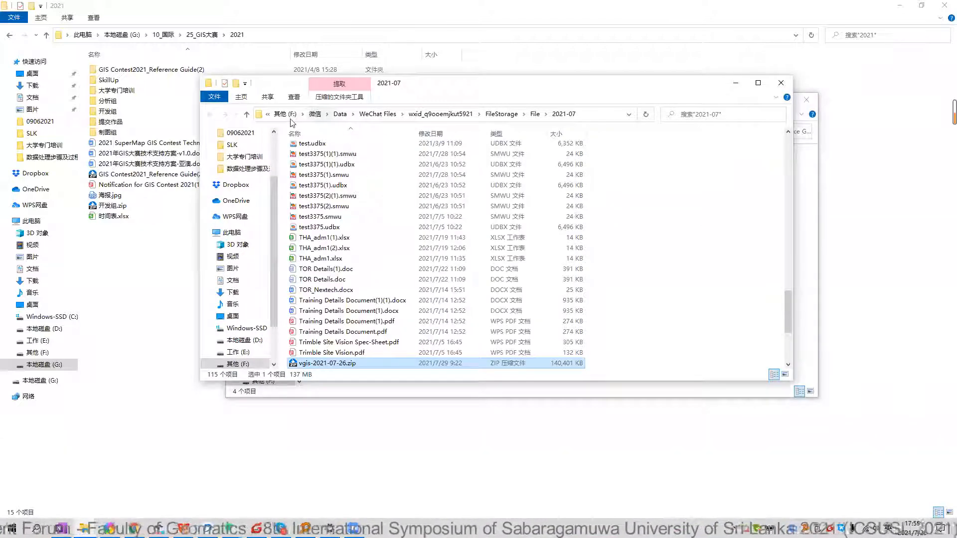
{"action": "left_click", "coordinate": [232, 233]}
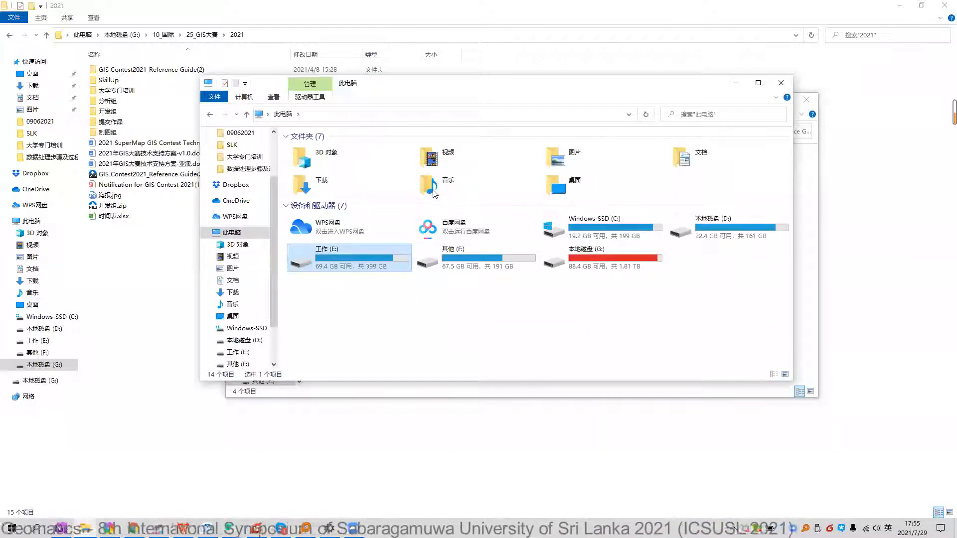
{"action": "double_click", "coordinate": [403, 249]}
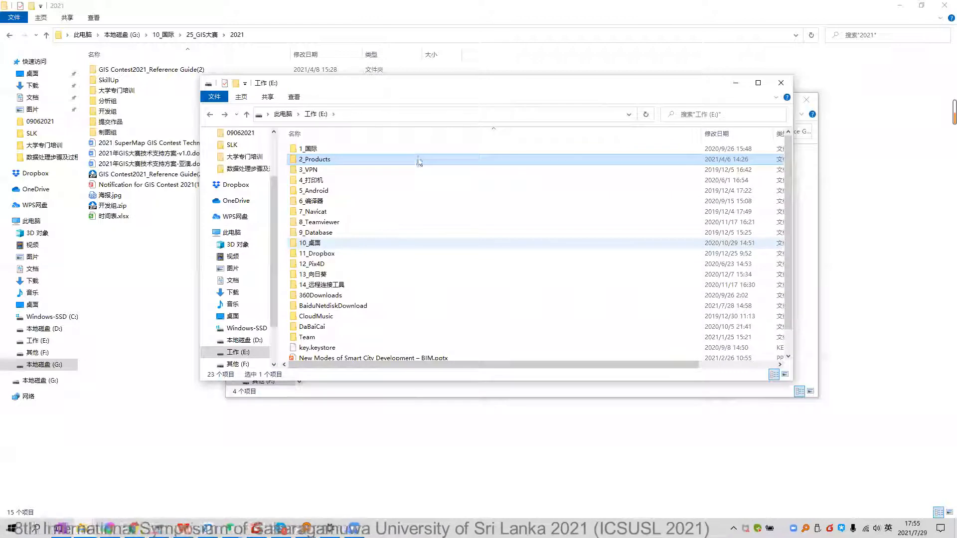
{"action": "key", "text": "alt+Right"}
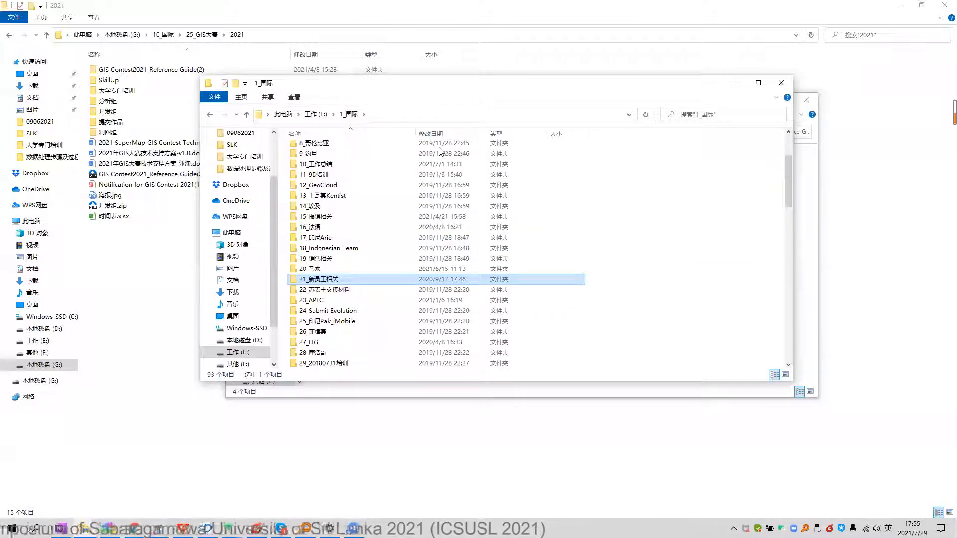
{"action": "double_click", "coordinate": [409, 162]}
{"action": "double_click", "coordinate": [400, 169]}
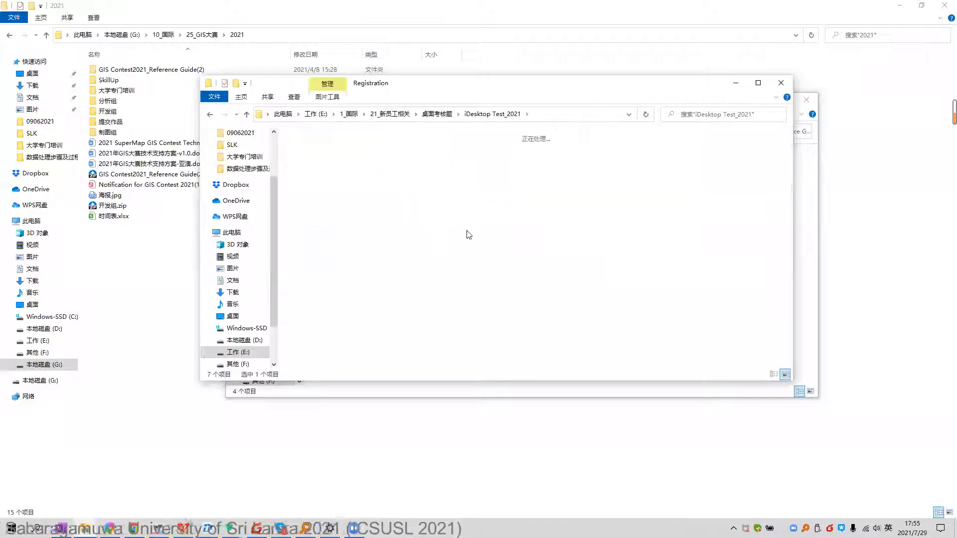
{"action": "left_click_drag", "start_coordinate": [505, 231], "coordinate": [280, 169]}
{"action": "left_click", "coordinate": [453, 253]}
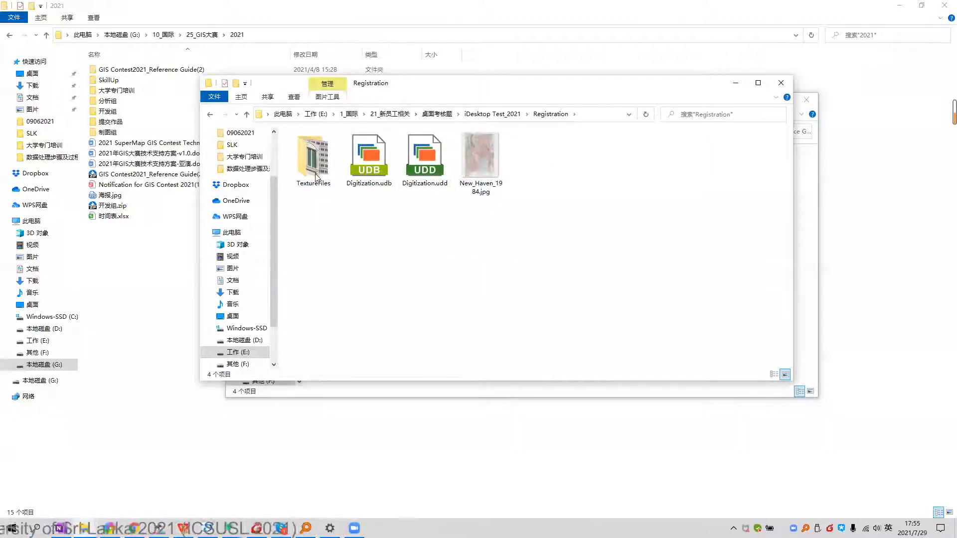
Open New_Haven_1984.jpg from the Registration folder and examine the coordinate labels at the map sheet's corner
{"action": "key", "text": "ctrl+a"}
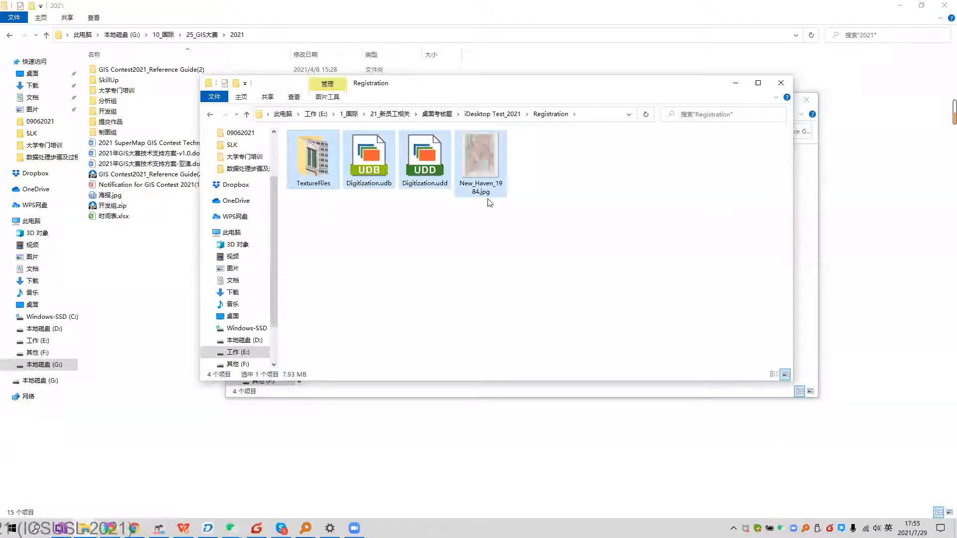
{"action": "left_click", "coordinate": [491, 170]}
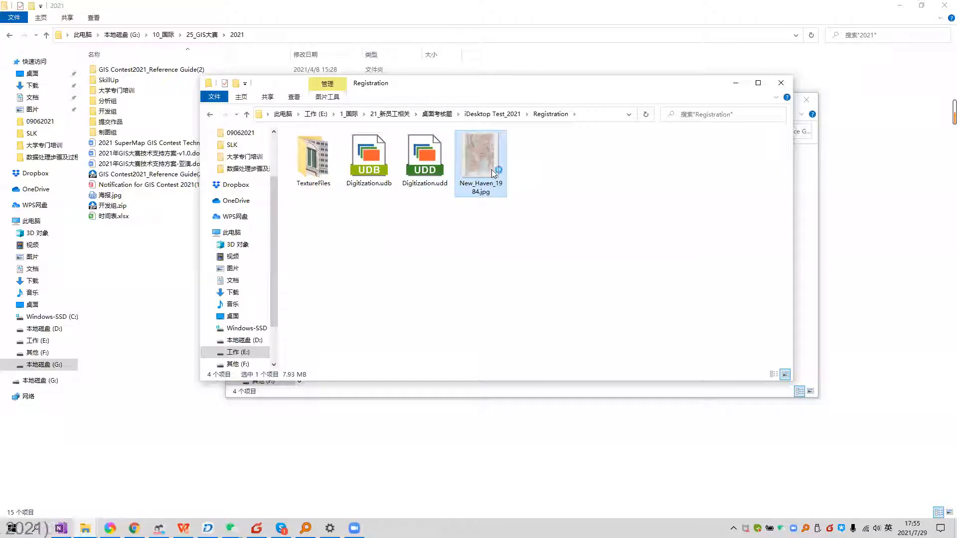
{"action": "double_click", "coordinate": [491, 170]}
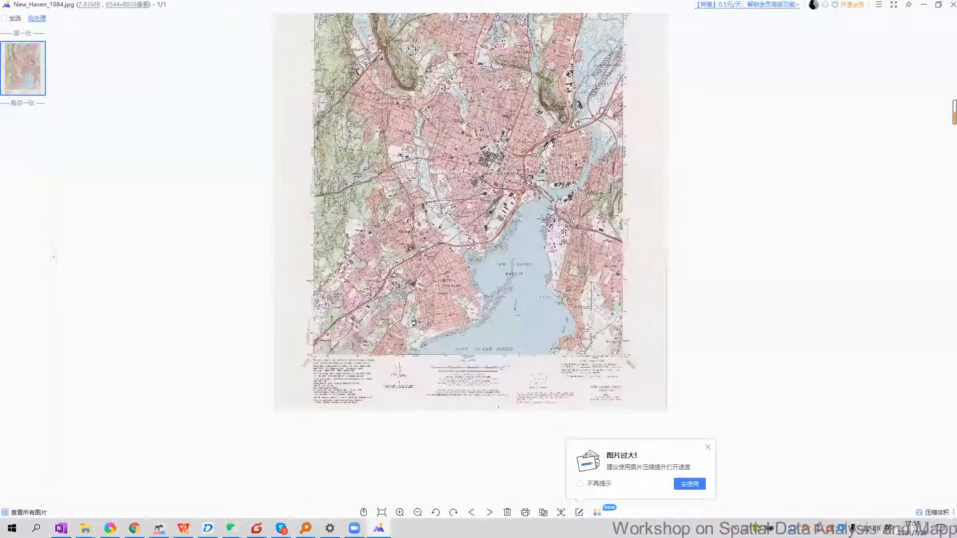
{"action": "scroll", "coordinate": [543, 243], "scroll_direction": "up", "scroll_amount": 2}
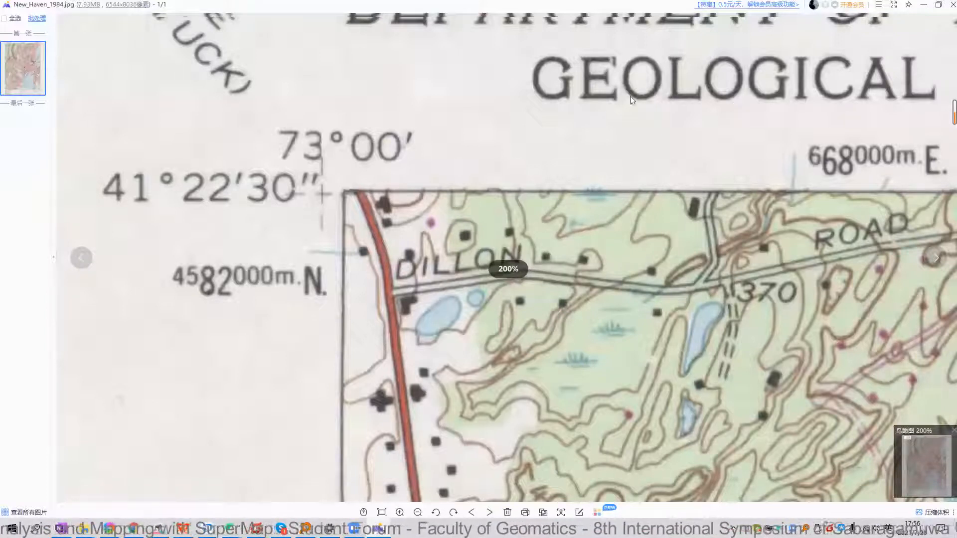
{"action": "scroll", "coordinate": [517, 305], "scroll_direction": "down", "scroll_amount": 4}
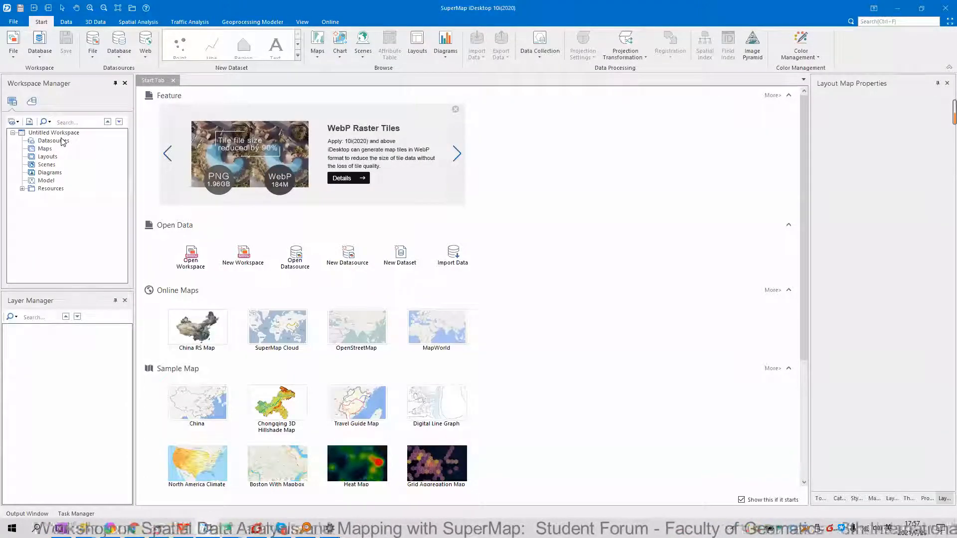
In SuperMap iDesktop, open the Digitization.udb file datasource and display its ReferencePoints dataset in a map
{"action": "right_click", "coordinate": [63, 141]}
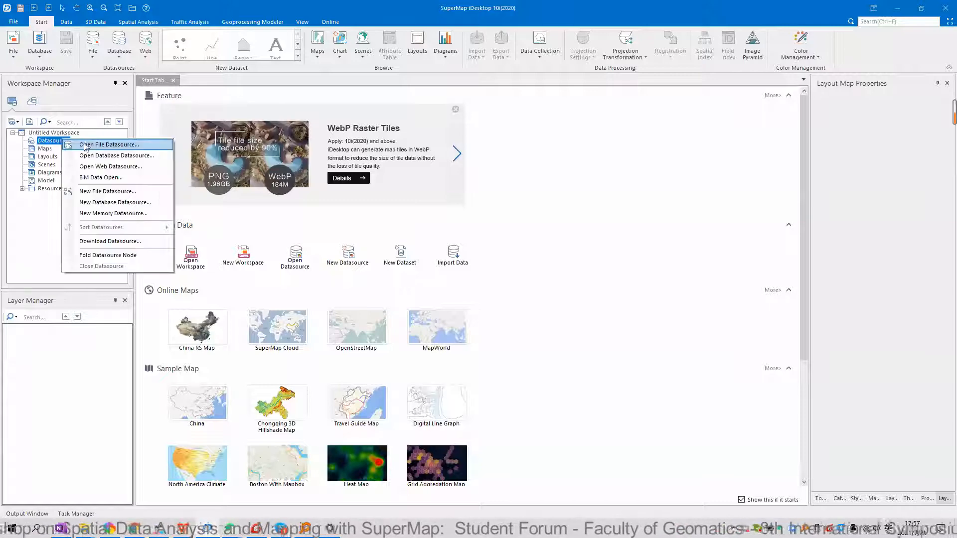
{"action": "left_click", "coordinate": [124, 145]}
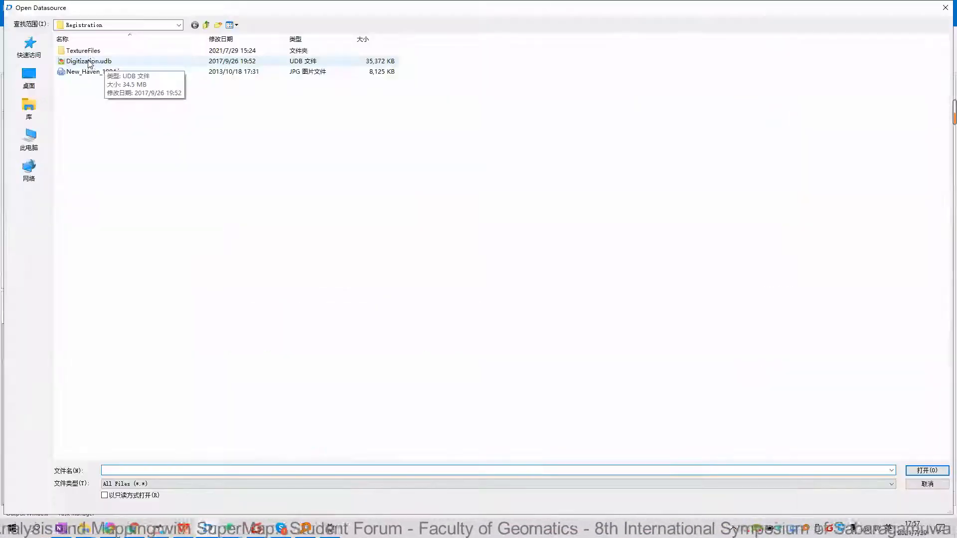
{"action": "double_click", "coordinate": [98, 61]}
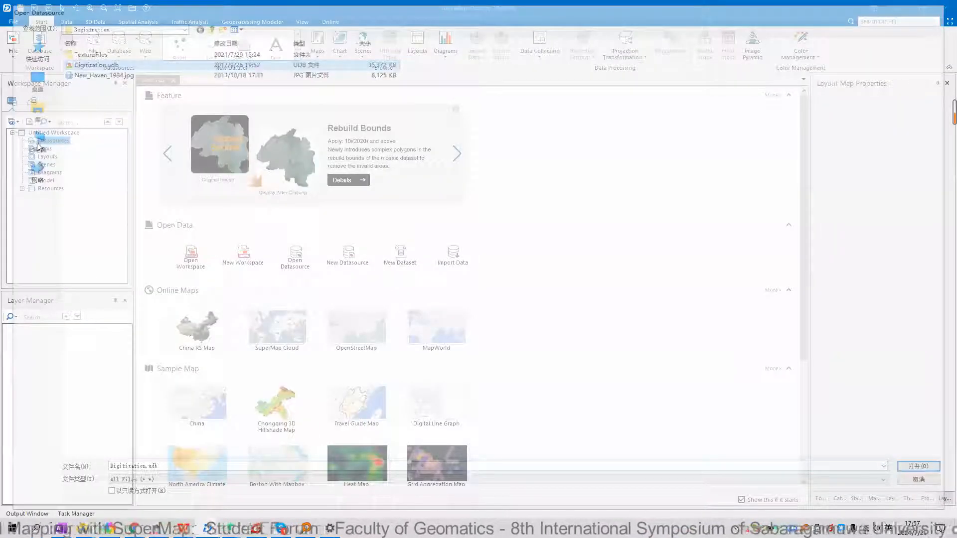
{"action": "double_click", "coordinate": [74, 157]}
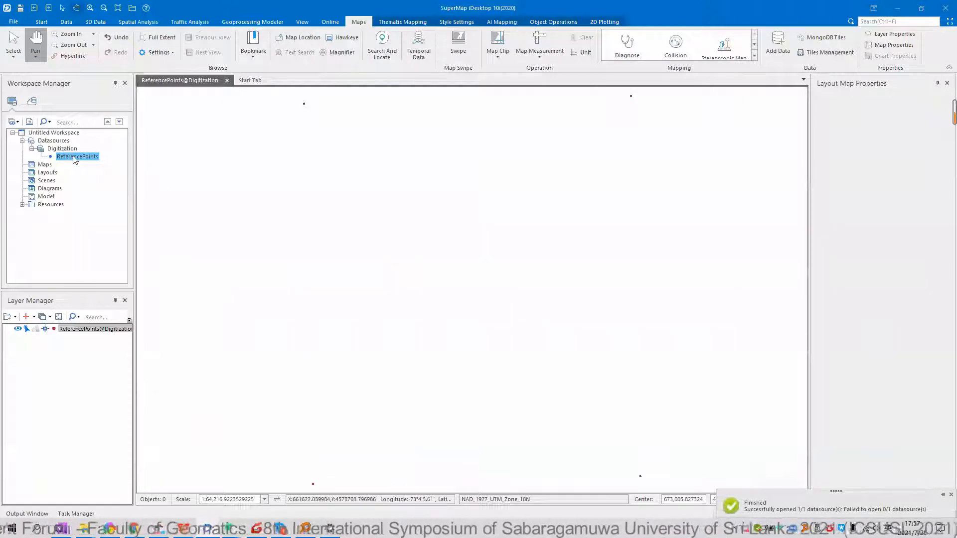
{"action": "left_click", "coordinate": [75, 158]}
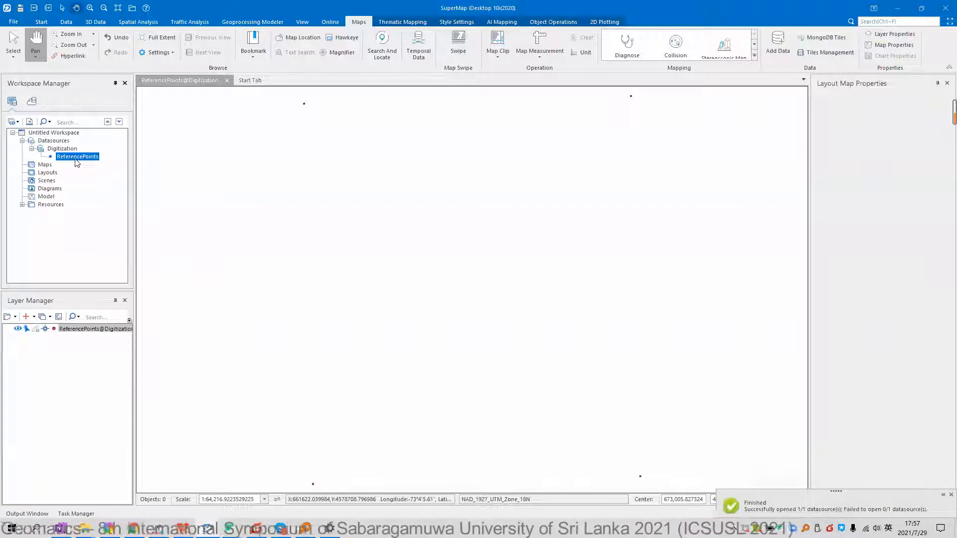
{"action": "left_click_drag", "start_coordinate": [434, 197], "coordinate": [447, 215]}
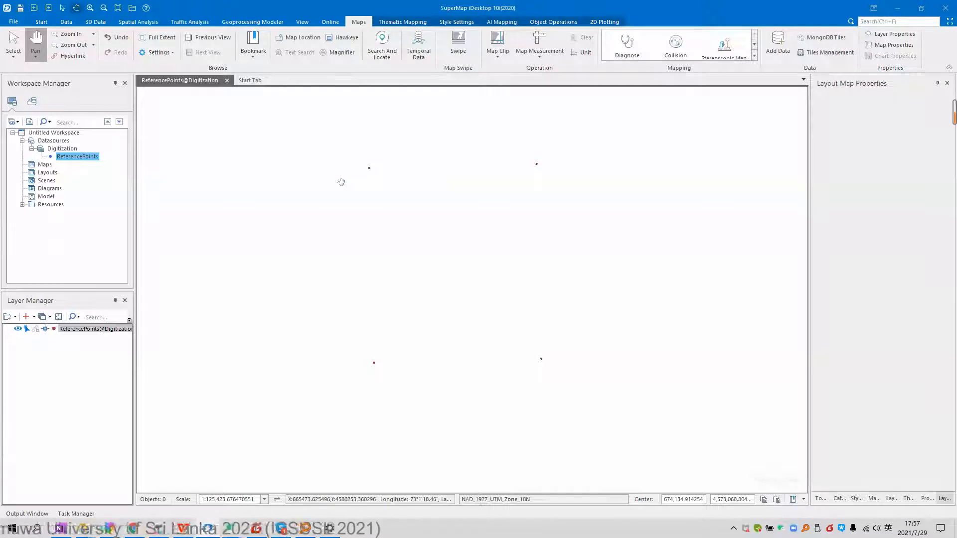
View New_Haven_1984.jpg from the Registration folder again for comparison with the reference points, and return to SuperMap iDesktop
{"action": "key", "text": "alt+Tab"}
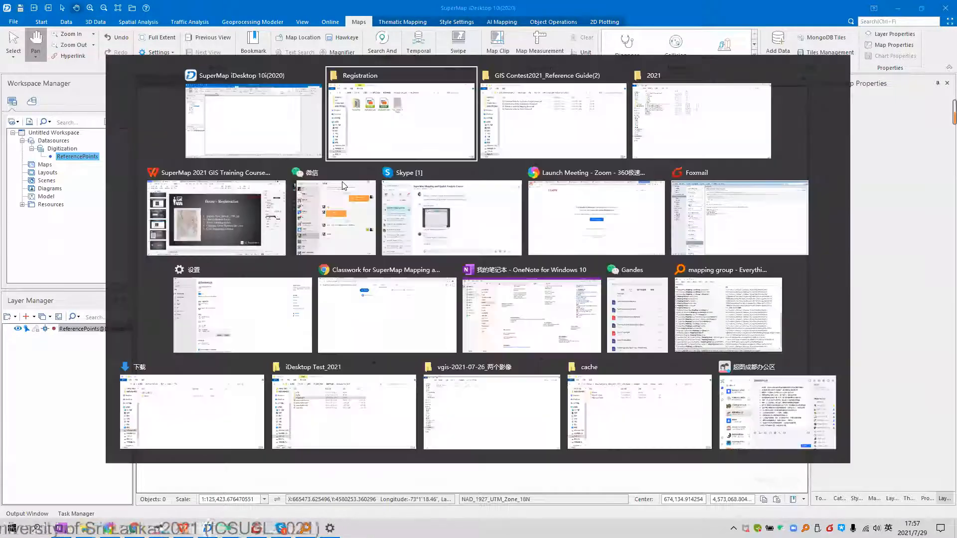
{"action": "double_click", "coordinate": [494, 140]}
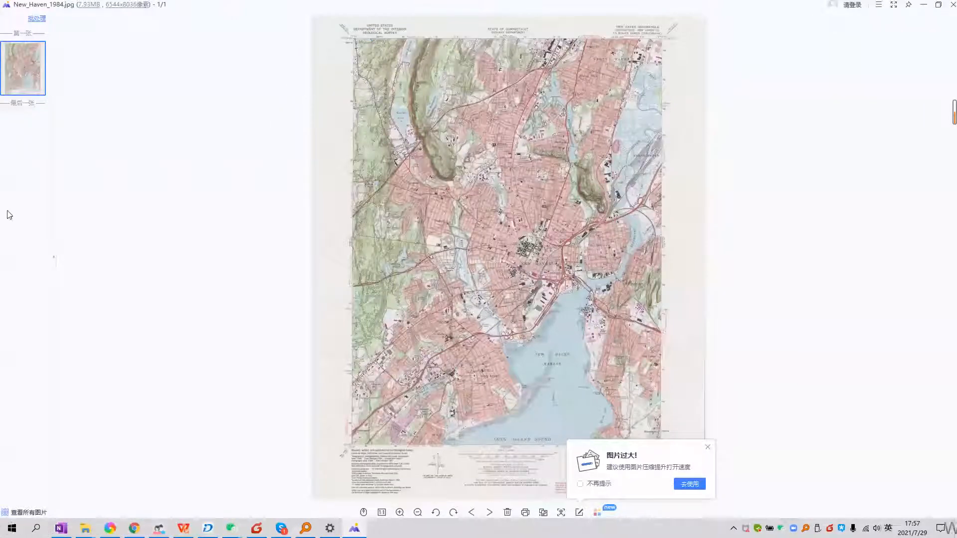
{"action": "key", "text": "Escape"}
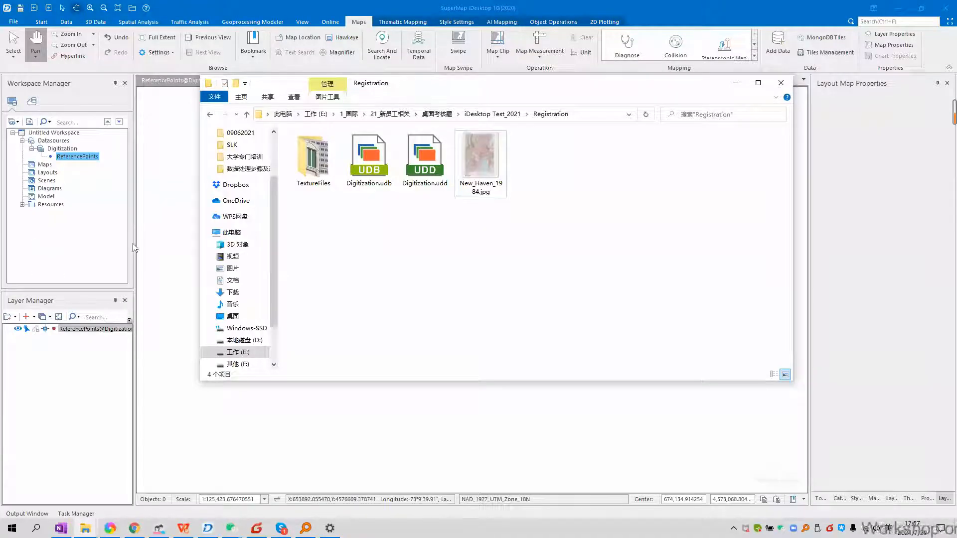
{"action": "left_click", "coordinate": [493, 179]}
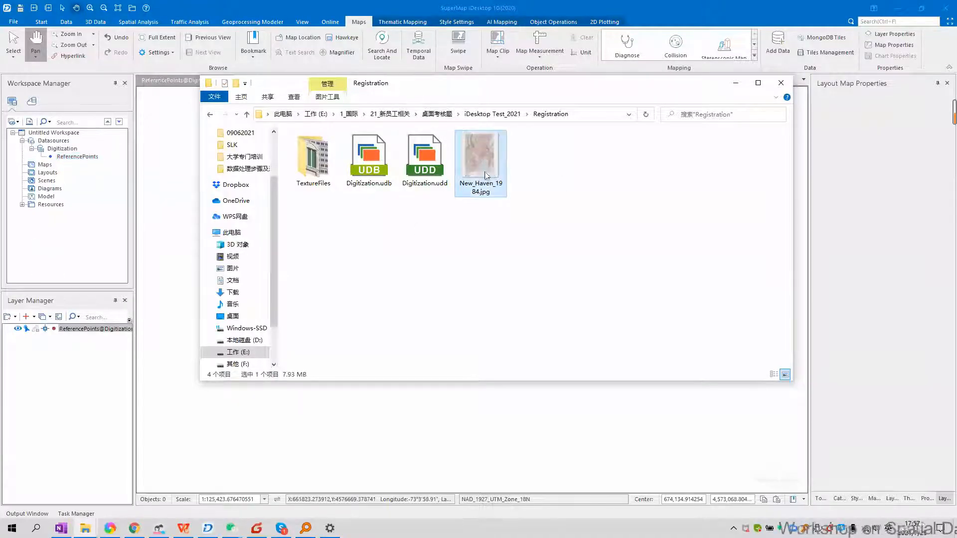
{"action": "left_click", "coordinate": [30, 266]}
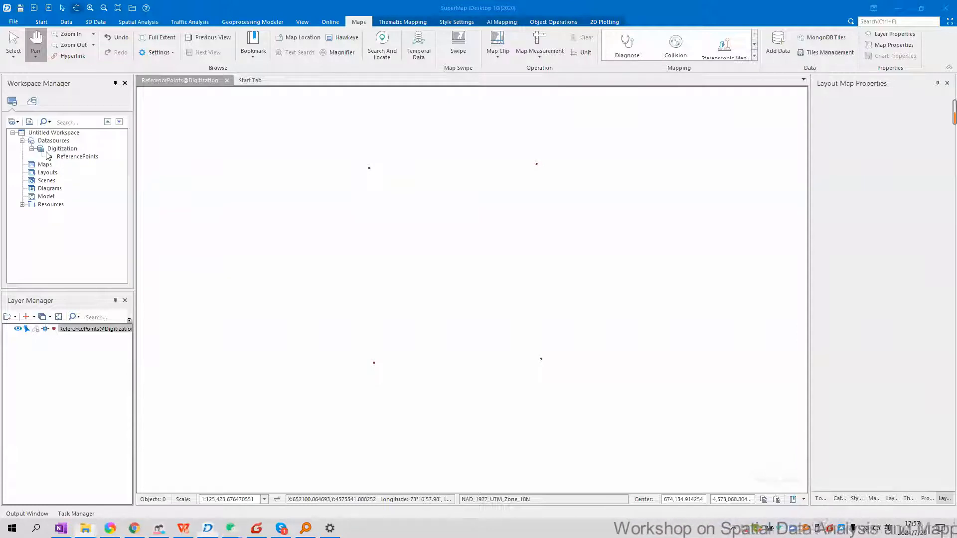
Import New_Haven_1984.jpg from the iDesktop Test_2021 Registration folder on drive E into the Digitization datasource
{"action": "right_click", "coordinate": [60, 148]}
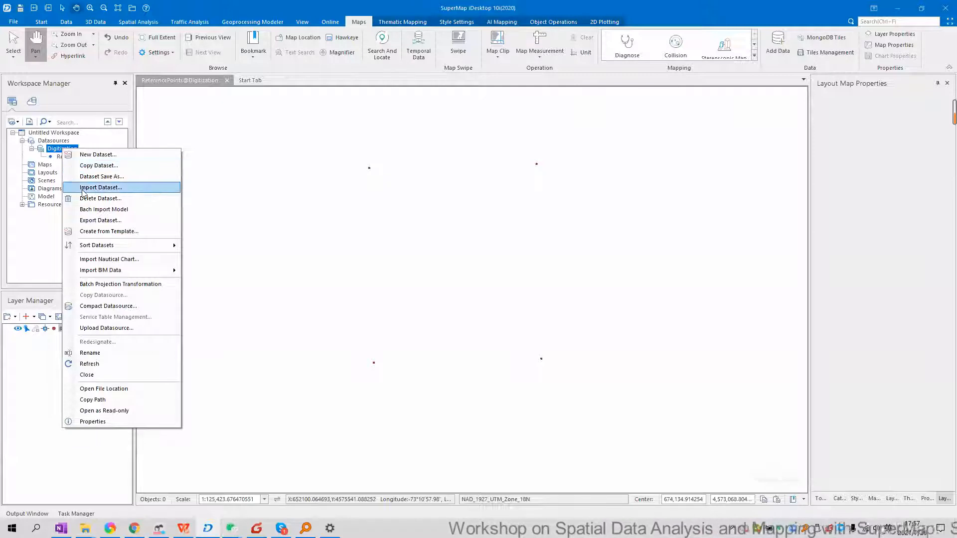
{"action": "left_click", "coordinate": [104, 190]}
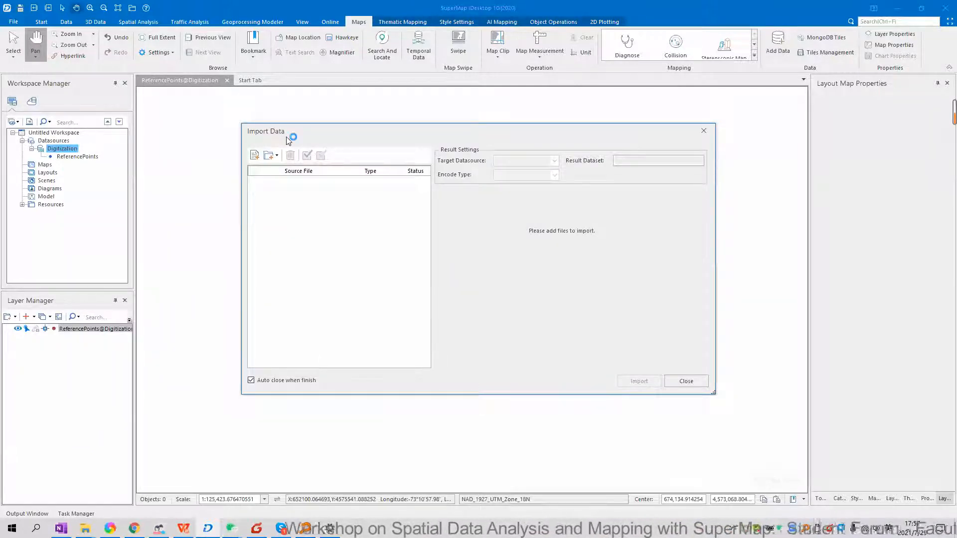
{"action": "left_click", "coordinate": [254, 155]}
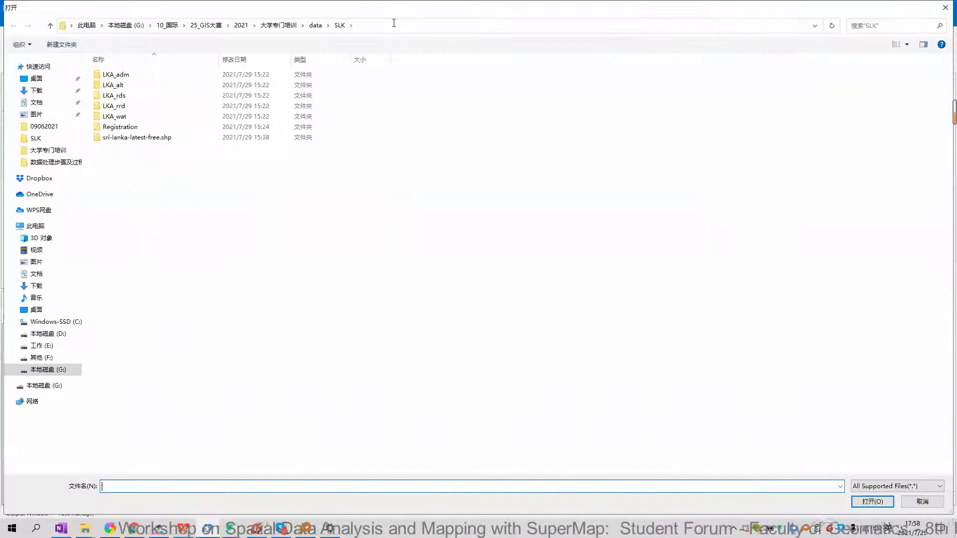
{"action": "left_click", "coordinate": [393, 23]}
{"action": "type", "text": "\"G:\\10_国际\\25_GIS大赛\\2021\\大学专门培训\\Reference Guide for Mapping Group.pdf\""}
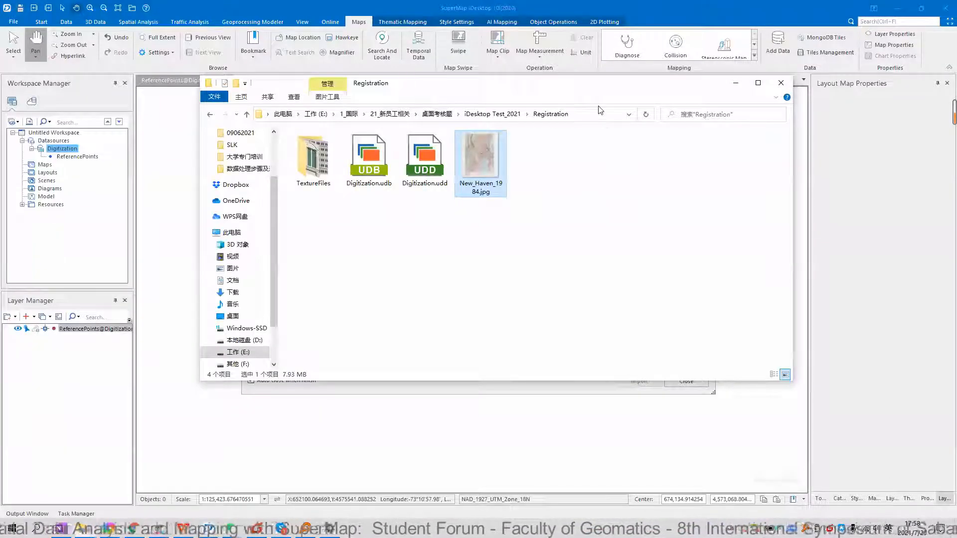
{"action": "left_click", "coordinate": [595, 126]}
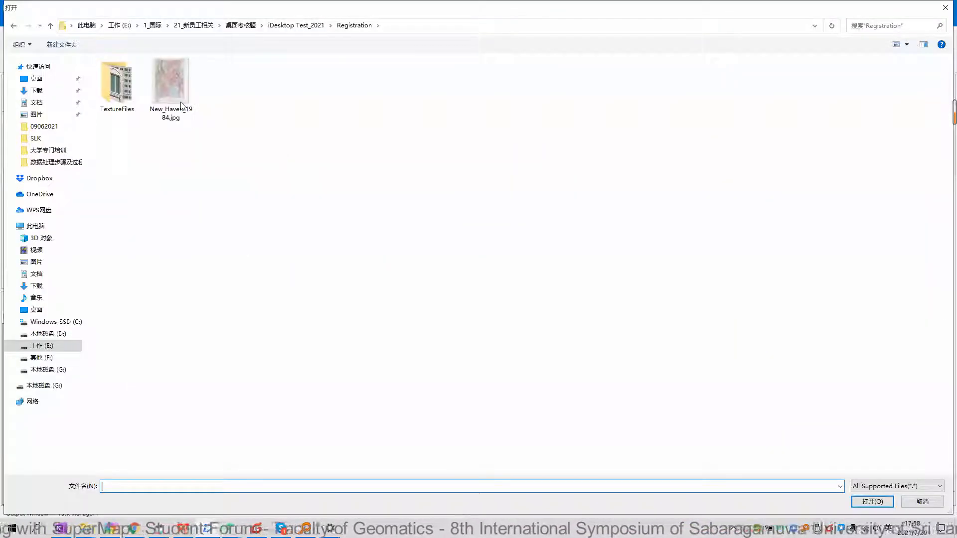
{"action": "double_click", "coordinate": [181, 102]}
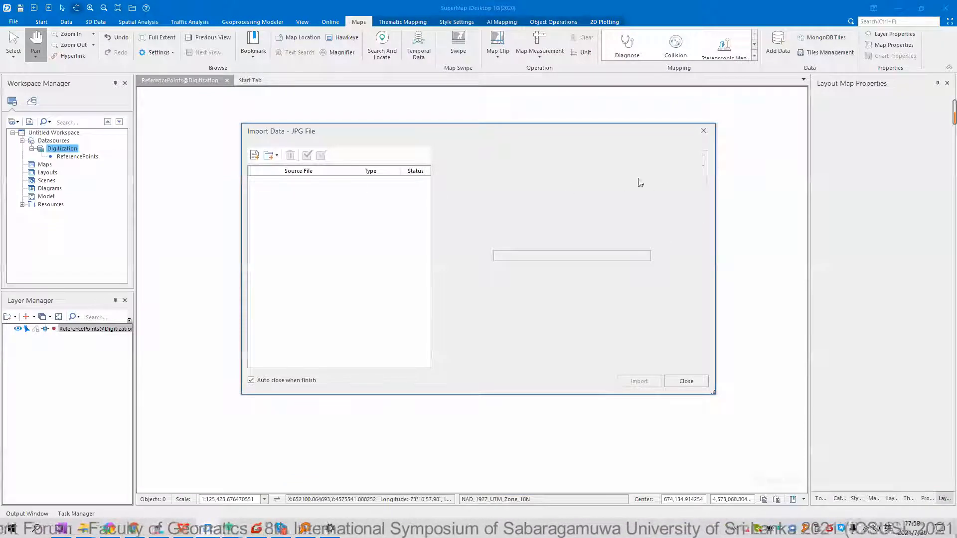
{"action": "left_click", "coordinate": [653, 381]}
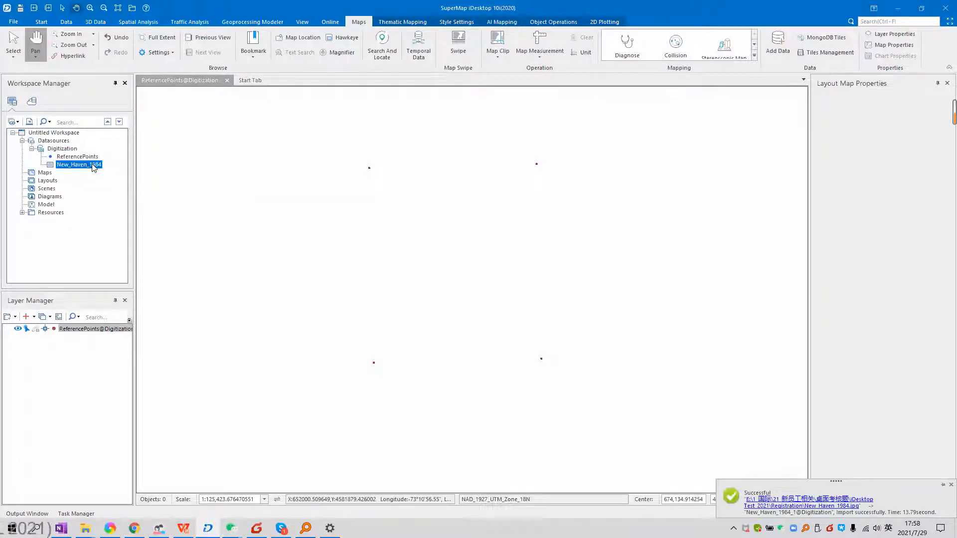
Compare the coordinate system properties of the New_Haven_1984 image dataset with those of the ReferencePoints dataset
{"action": "right_click", "coordinate": [92, 165]}
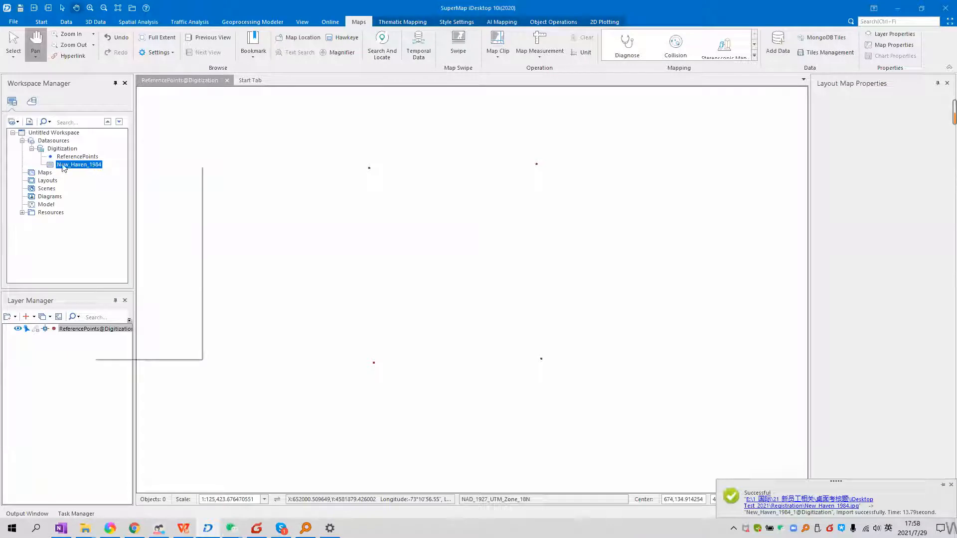
{"action": "left_click", "coordinate": [119, 356]}
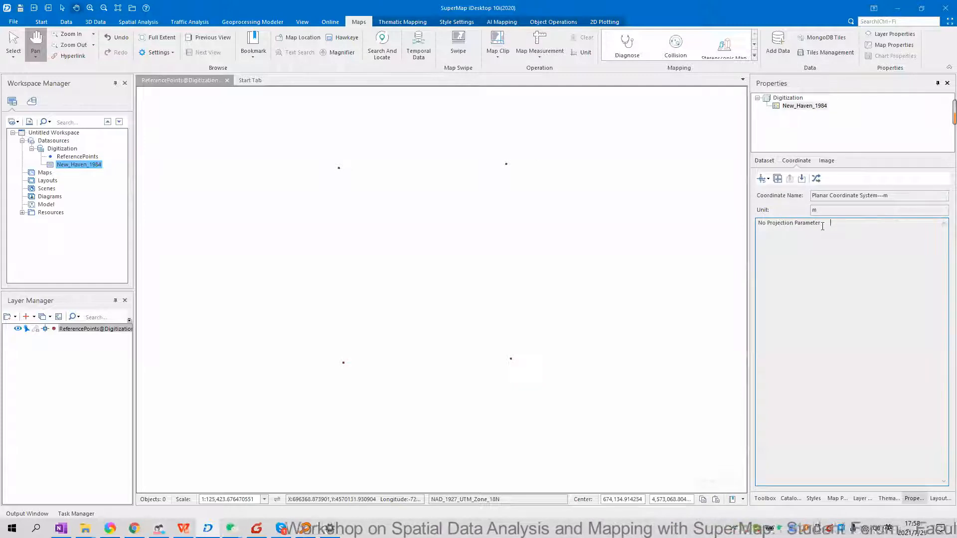
{"action": "left_click", "coordinate": [78, 157]}
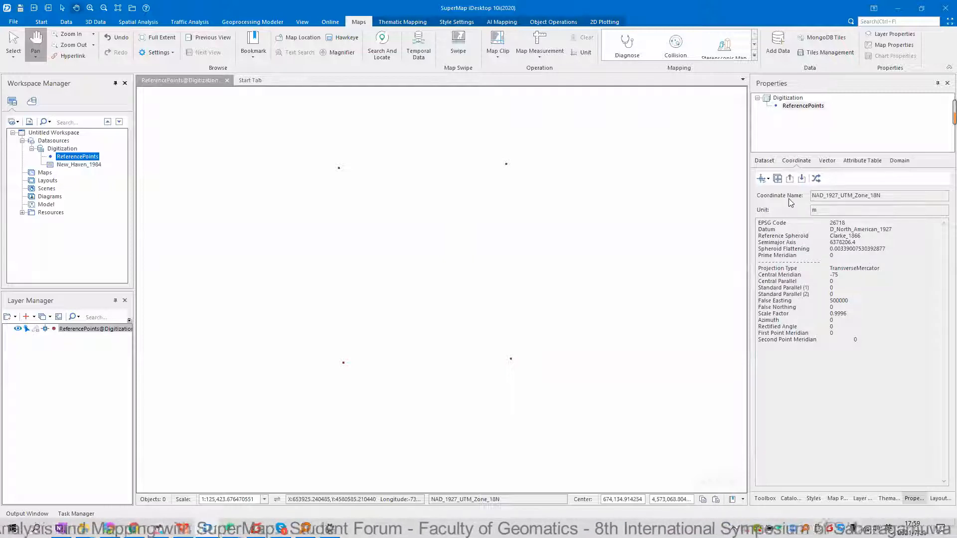
{"action": "left_click", "coordinate": [835, 197]}
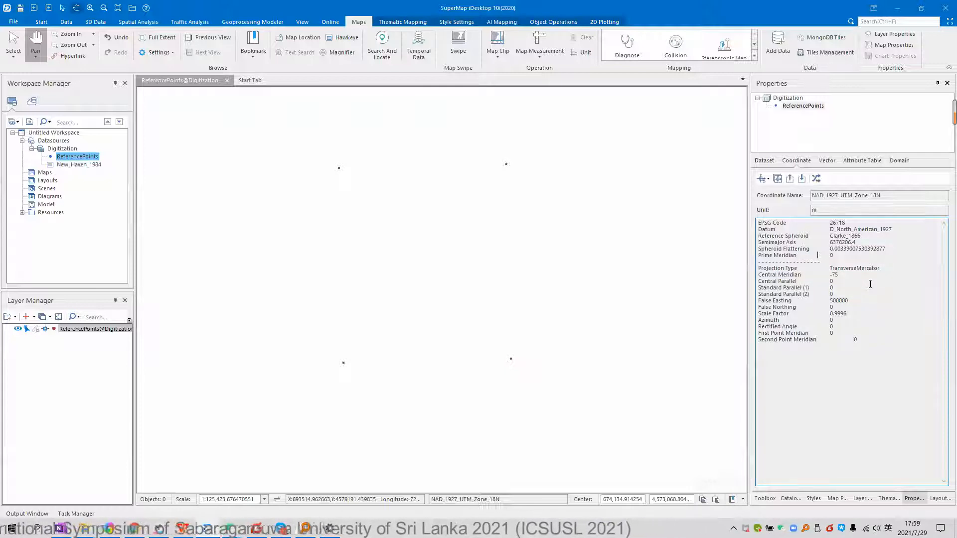
Create a new registration with New_Haven_1984 as the registration data and ReferencePoints as the reference data
{"action": "left_click", "coordinate": [92, 165]}
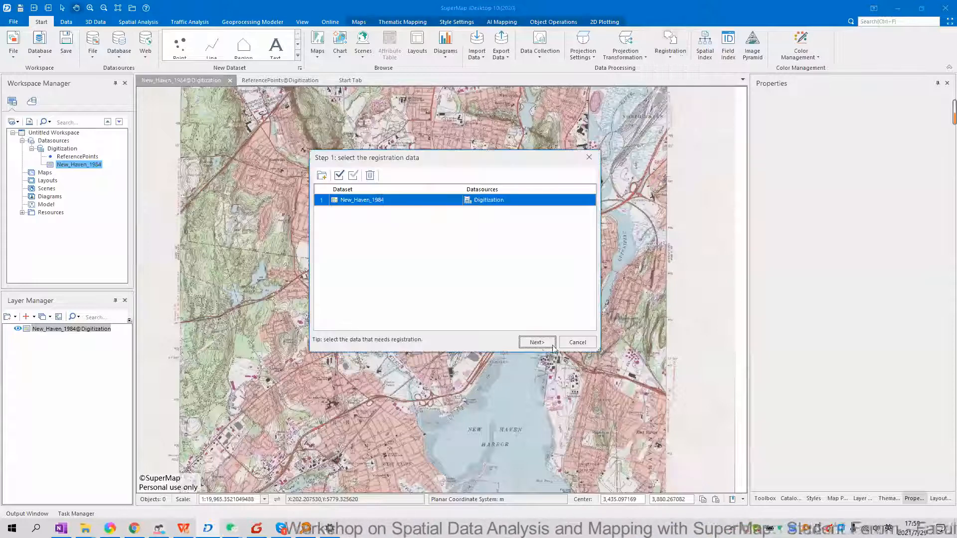
{"action": "left_click", "coordinate": [551, 343]}
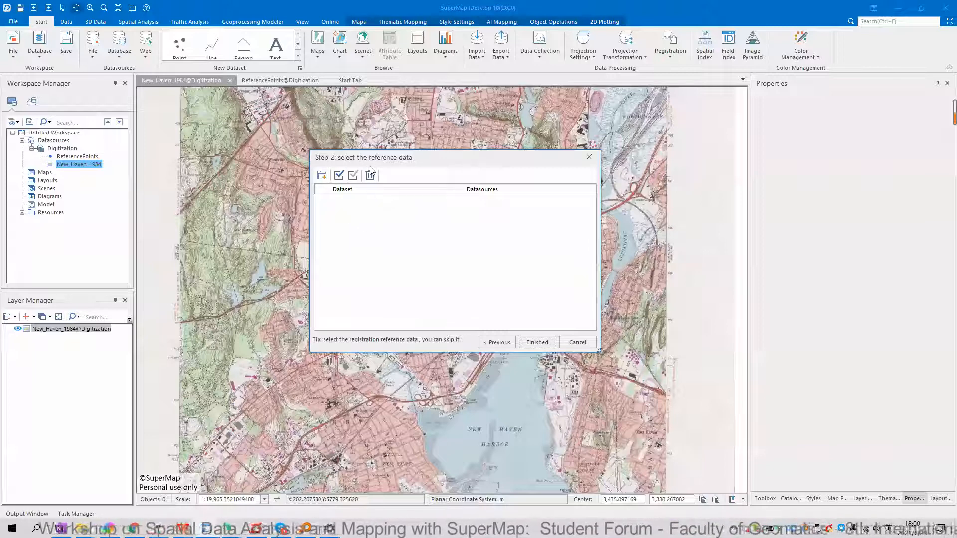
{"action": "left_click", "coordinate": [537, 342]}
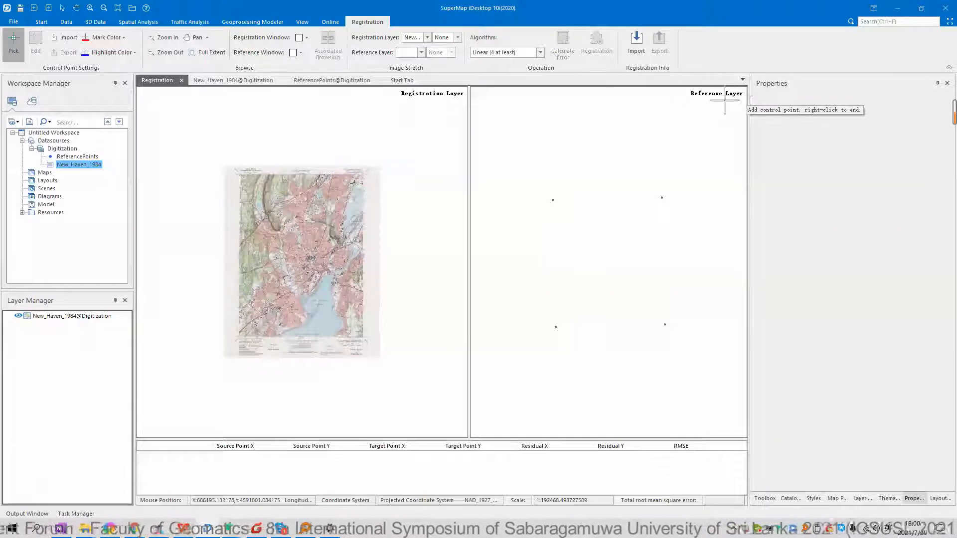
Add control point 1 at the map sheet's northwest corner cross beside the 73°00' label and match it to the northwest reference point
{"action": "scroll", "coordinate": [218, 158], "scroll_direction": "up", "scroll_amount": 2}
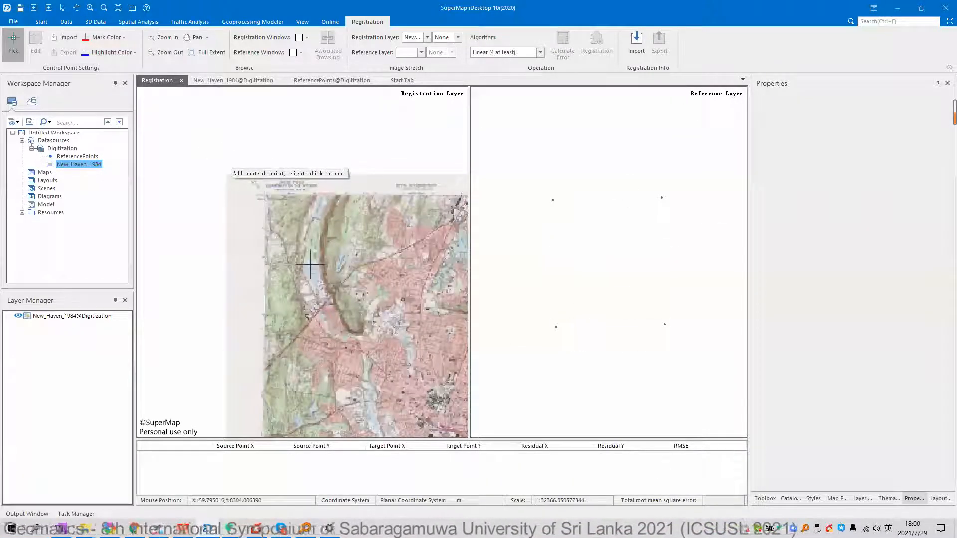
{"action": "scroll", "coordinate": [283, 273], "scroll_direction": "up", "scroll_amount": 7}
{"action": "left_click", "coordinate": [283, 273]}
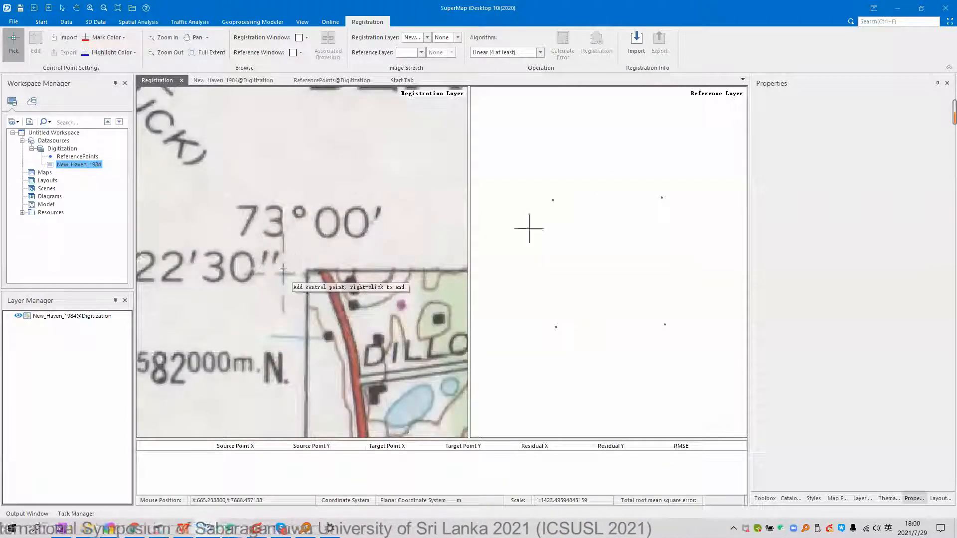
{"action": "left_click", "coordinate": [560, 206]}
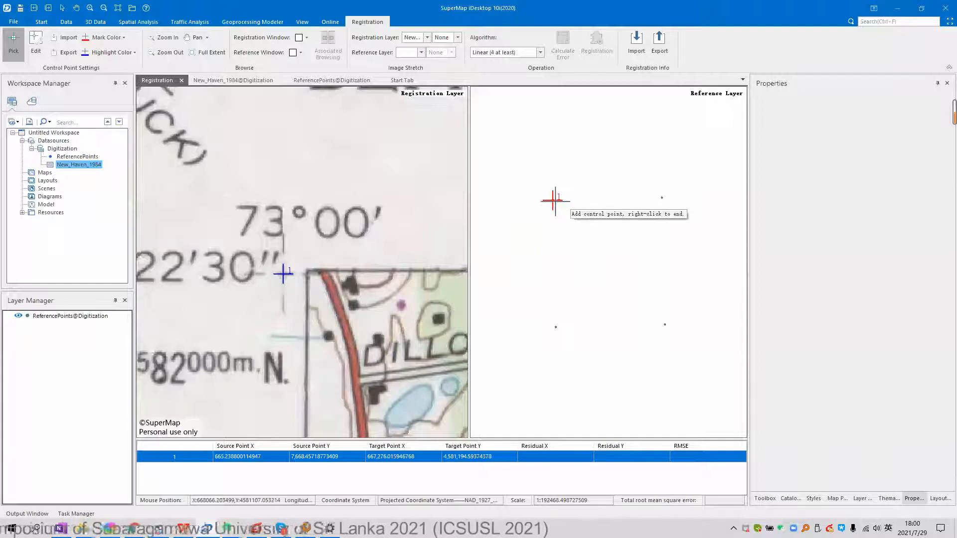
Add control point 2 at the map sheet's northeast corner cross and match it to the northeast reference point
{"action": "scroll", "coordinate": [357, 285], "scroll_direction": "down", "scroll_amount": 4}
{"action": "scroll", "coordinate": [361, 281], "scroll_direction": "up", "scroll_amount": 5}
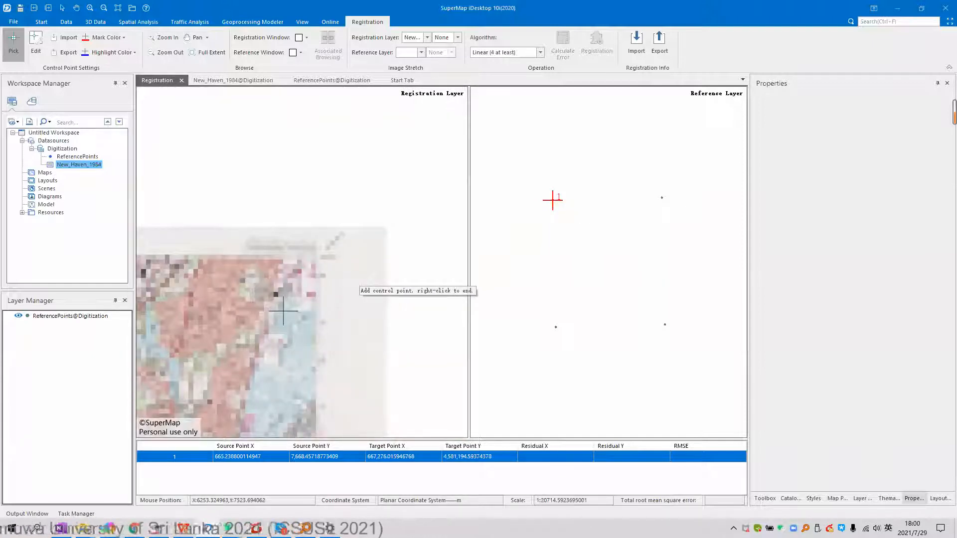
{"action": "scroll", "coordinate": [281, 304], "scroll_direction": "up", "scroll_amount": 8}
{"action": "left_click", "coordinate": [298, 286]}
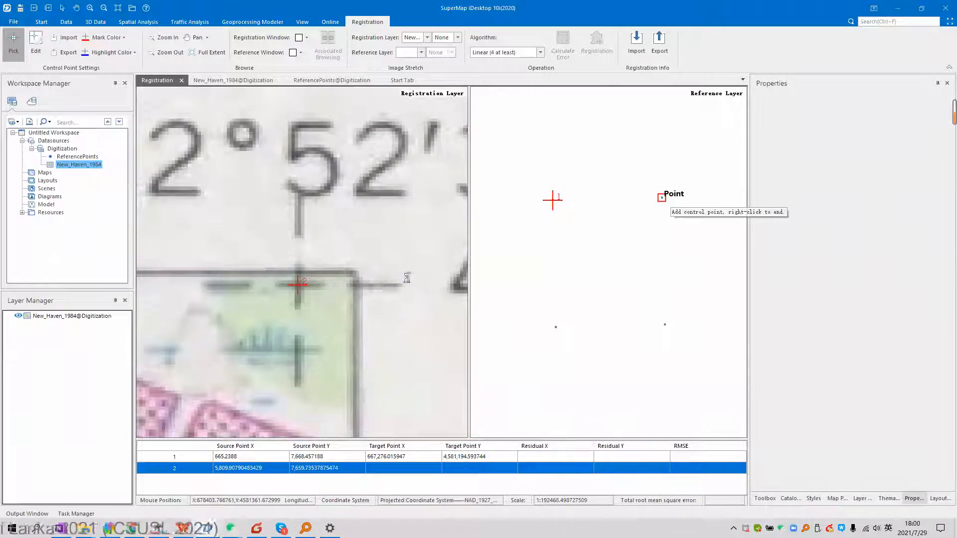
{"action": "left_click", "coordinate": [662, 197]}
Add control point 3 at the map sheet's southeast corner cross and match it to the southeast reference point
{"action": "scroll", "coordinate": [401, 277], "scroll_direction": "down", "scroll_amount": 8}
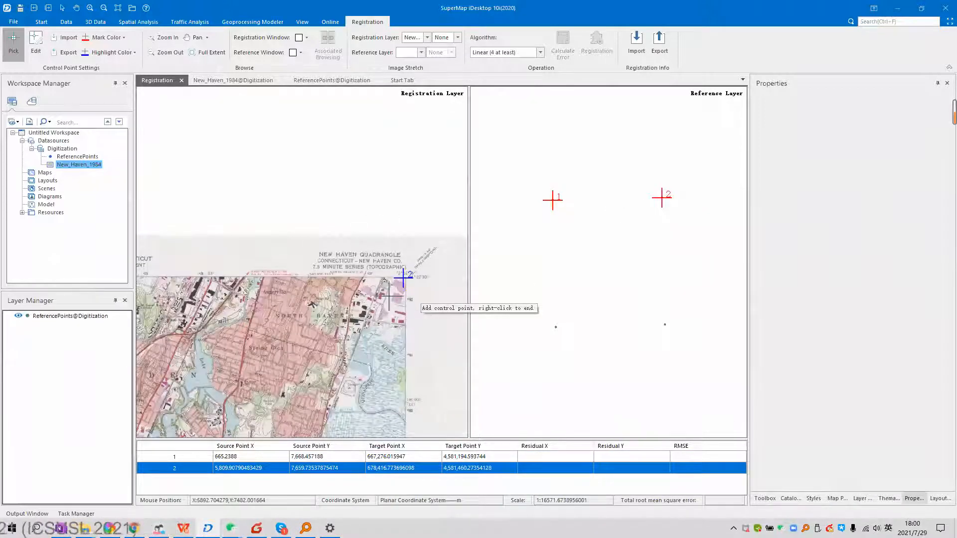
{"action": "scroll", "coordinate": [389, 299], "scroll_direction": "down", "scroll_amount": 4}
{"action": "scroll", "coordinate": [380, 358], "scroll_direction": "up", "scroll_amount": 5}
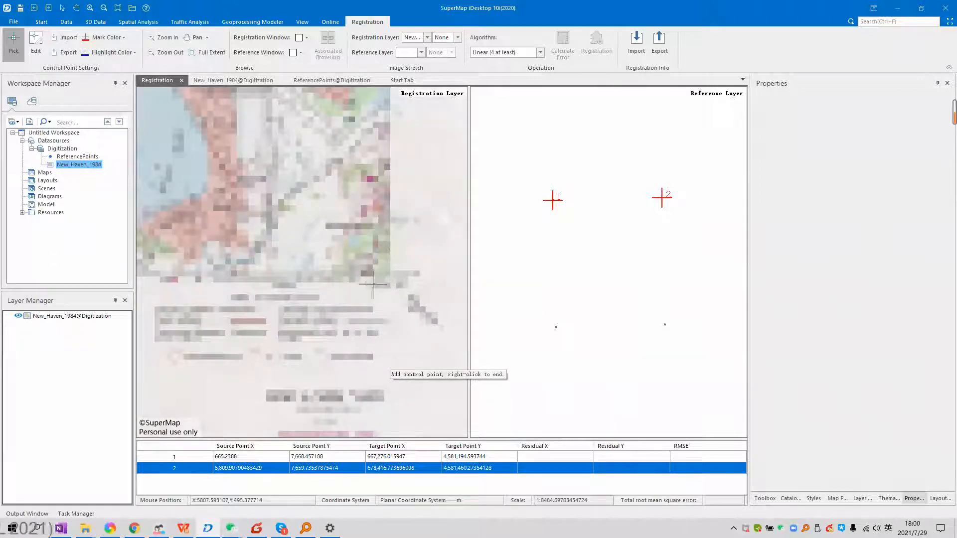
{"action": "scroll", "coordinate": [287, 334], "scroll_direction": "up", "scroll_amount": 6}
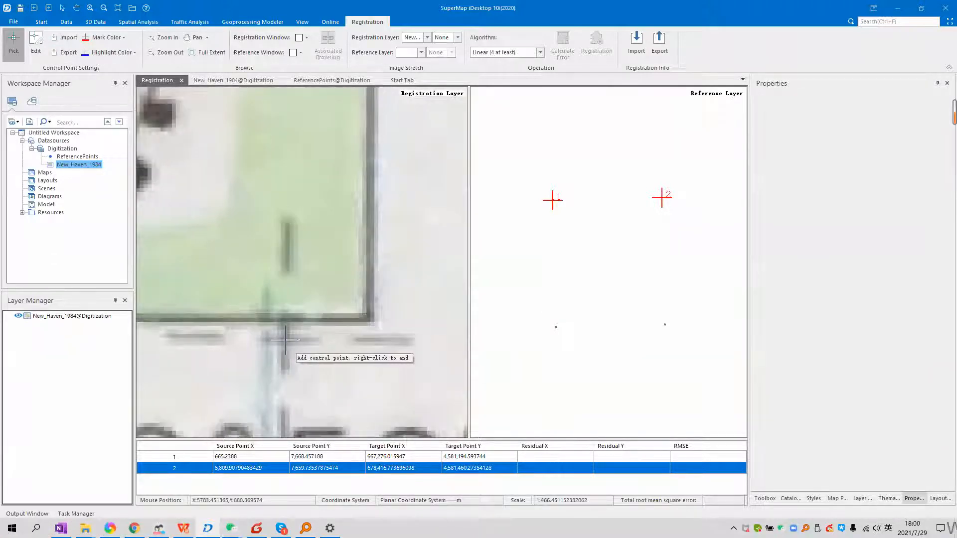
{"action": "left_click", "coordinate": [286, 340]}
{"action": "left_click", "coordinate": [665, 324]}
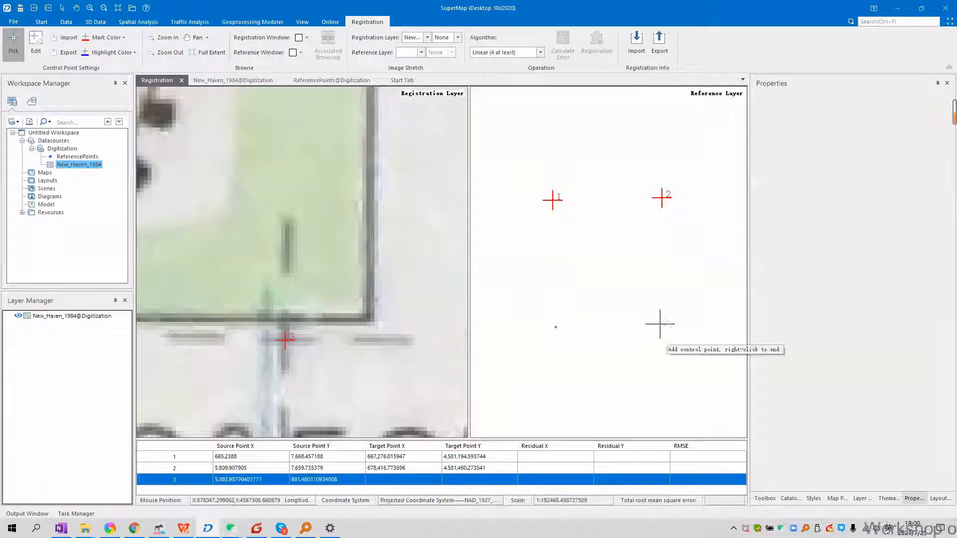
Add control point 4 at the southwest corner cross by the 41°15' and 73°00' labels and match it to the southwest reference point
{"action": "scroll", "coordinate": [291, 299], "scroll_direction": "down", "scroll_amount": 8}
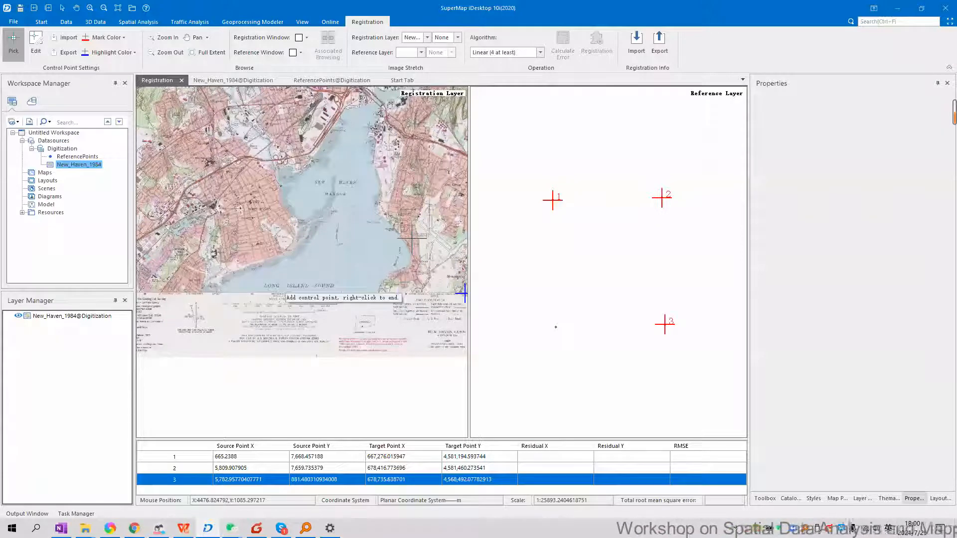
{"action": "scroll", "coordinate": [361, 284], "scroll_direction": "up", "scroll_amount": 10}
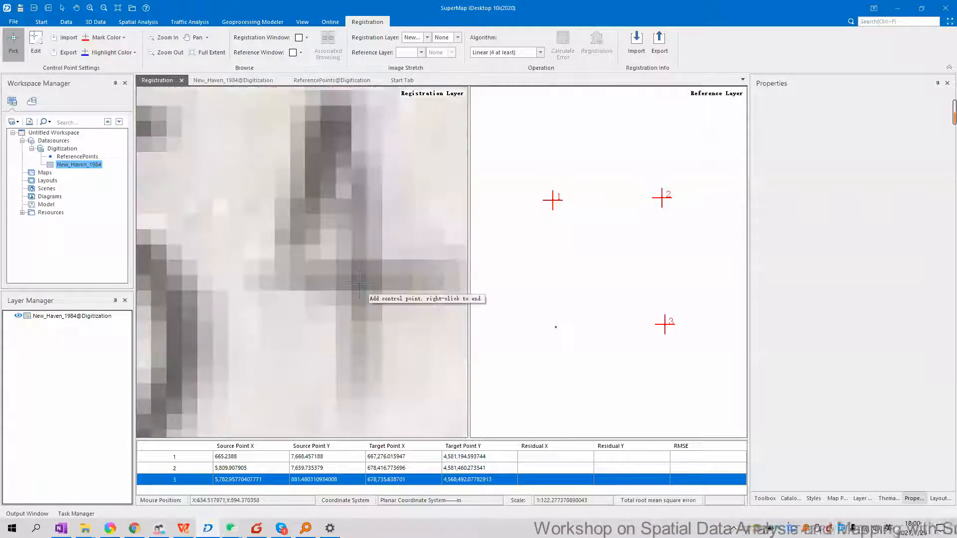
{"action": "left_click", "coordinate": [358, 282]}
{"action": "left_click", "coordinate": [554, 328]}
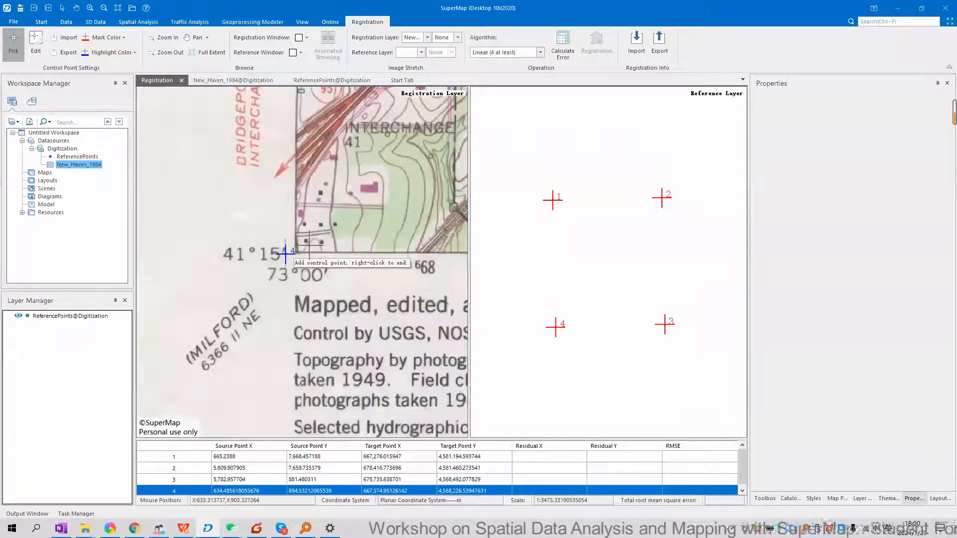
Enlarge the control point table to show all four rows and check points 2 and 1 against the map
{"action": "scroll", "coordinate": [299, 248], "scroll_direction": "down", "scroll_amount": 3}
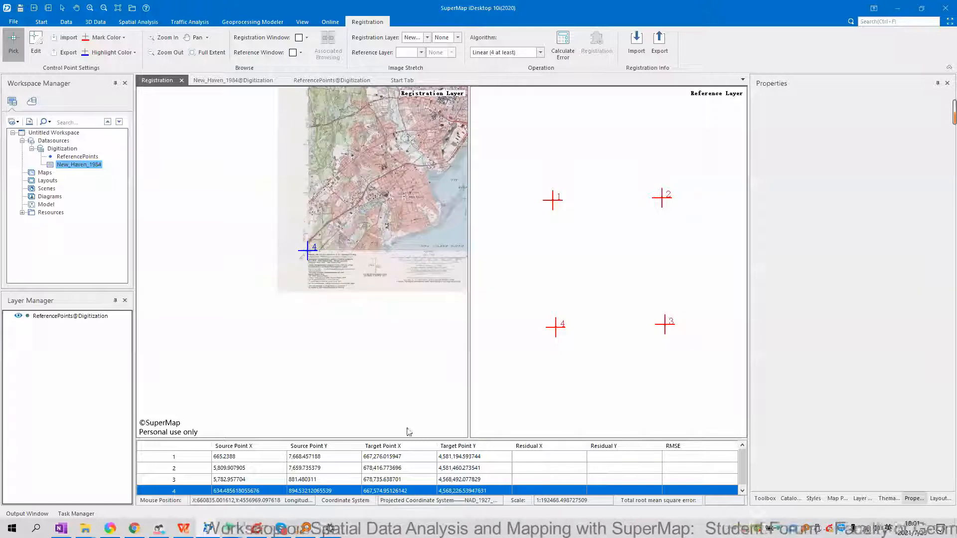
{"action": "left_click_drag", "start_coordinate": [192, 440], "coordinate": [192, 408]}
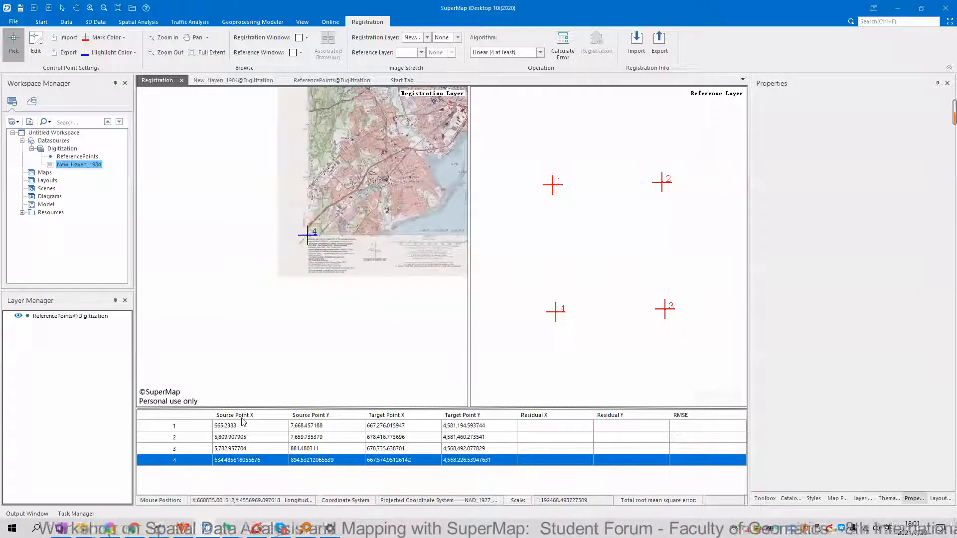
{"action": "left_click", "coordinate": [236, 436]}
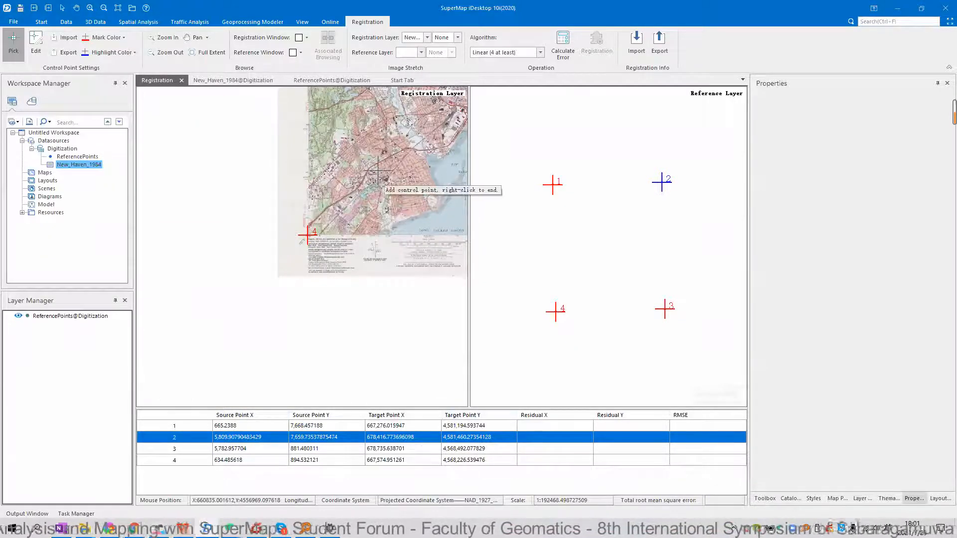
{"action": "scroll", "coordinate": [378, 171], "scroll_direction": "up", "scroll_amount": 1}
{"action": "scroll", "coordinate": [319, 238], "scroll_direction": "up", "scroll_amount": 1}
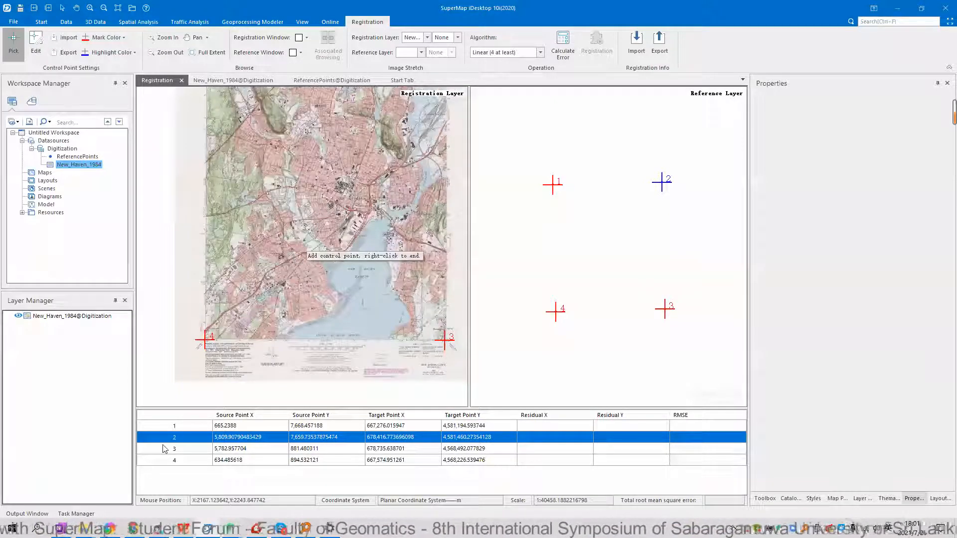
{"action": "left_click", "coordinate": [172, 426]}
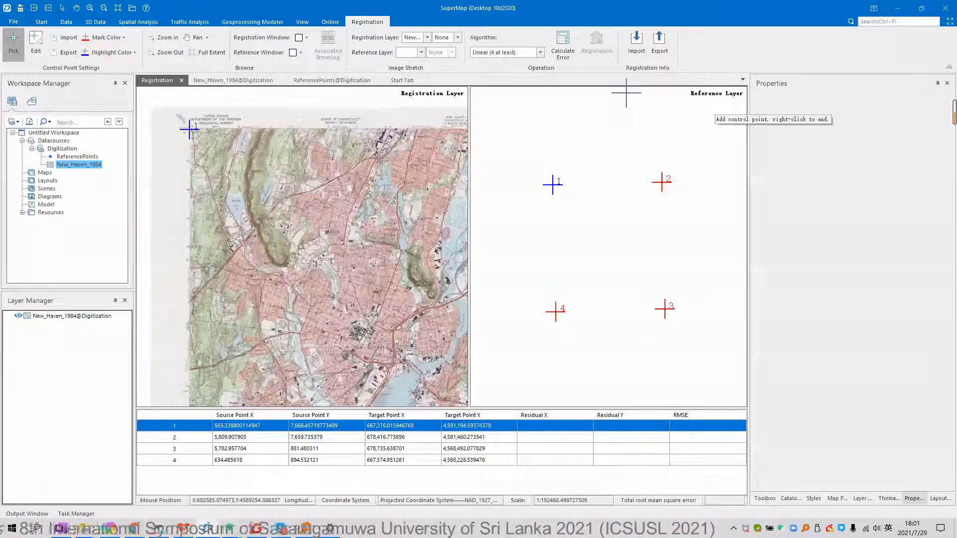
Keep the Linear (4 at least) algorithm, calculate the control point errors and review the residuals of point 4
{"action": "left_click", "coordinate": [541, 53]}
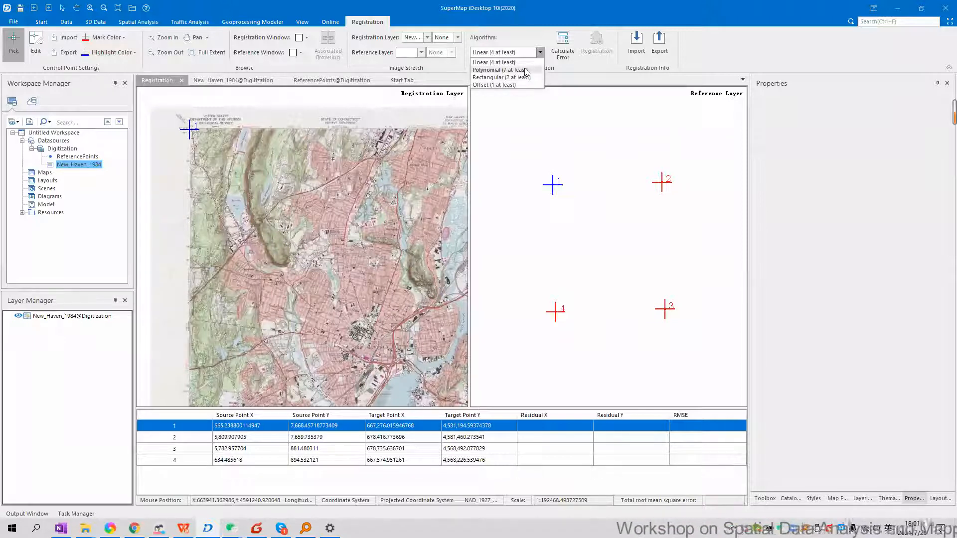
{"action": "left_click", "coordinate": [577, 110]}
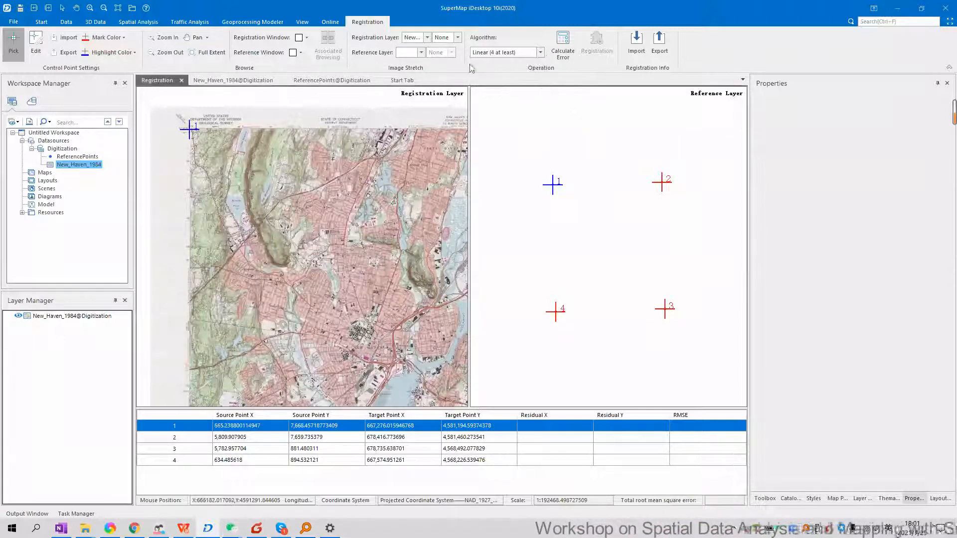
{"action": "left_click", "coordinate": [573, 58]}
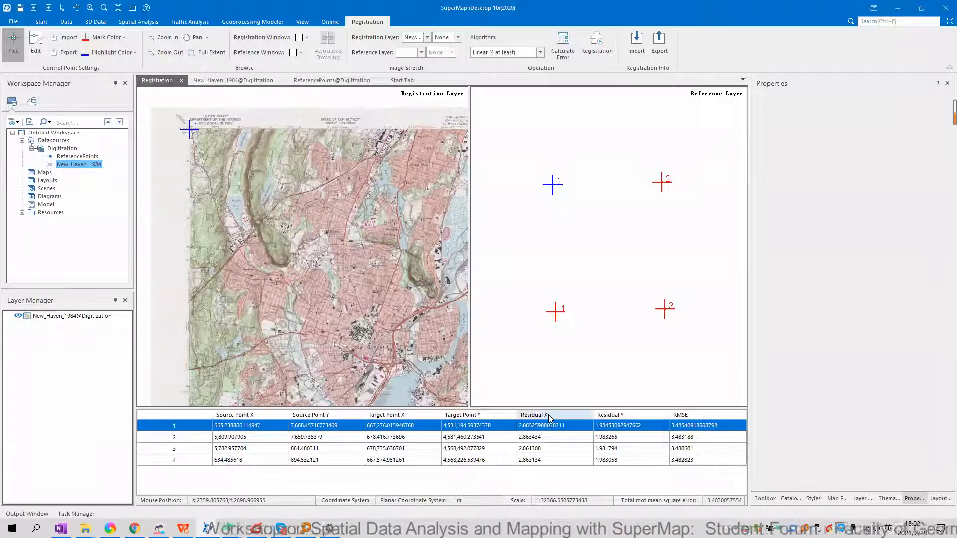
{"action": "left_click", "coordinate": [559, 461]}
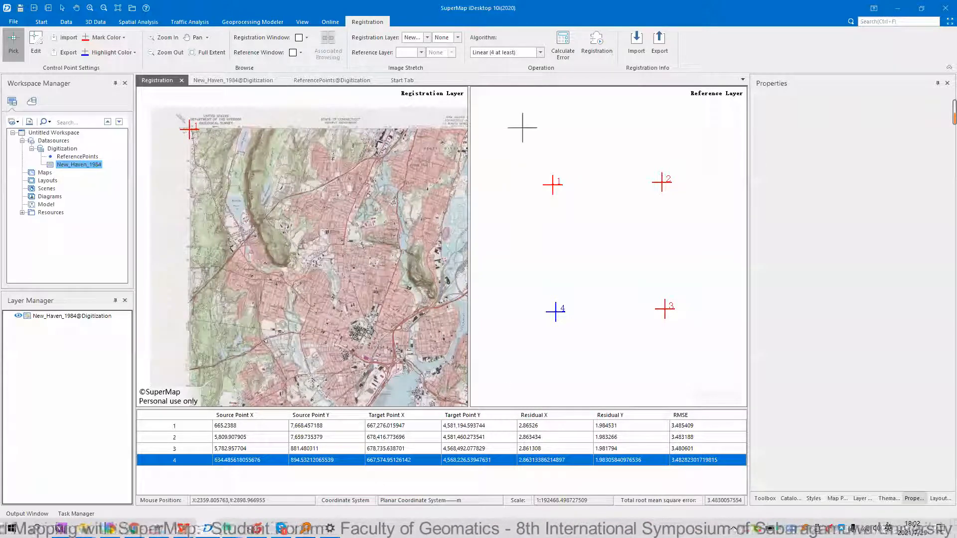
Run the registration of New_Haven_1984, saving the result as New_Haven_1984_adjust in the Digitization datasource without resampling
{"action": "scroll", "coordinate": [338, 295], "scroll_direction": "down", "scroll_amount": 5}
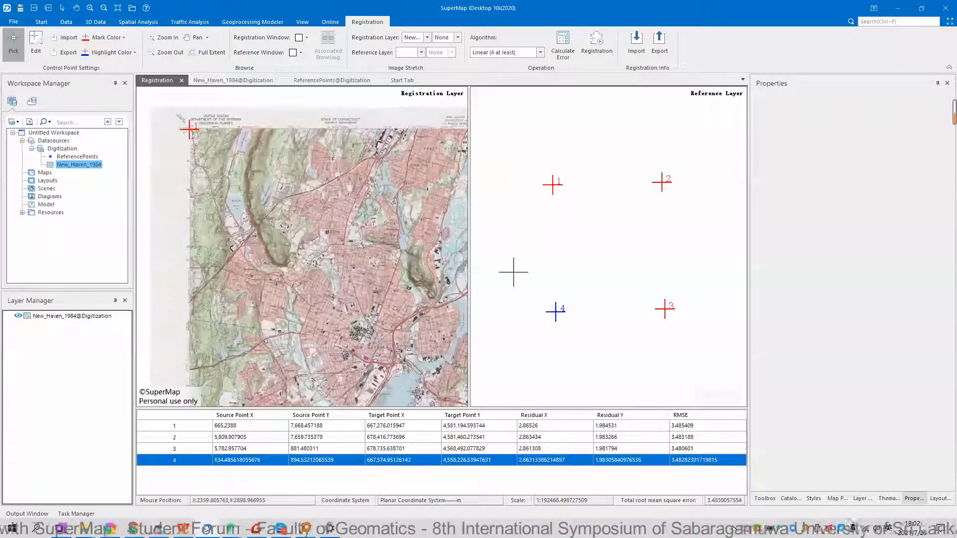
{"action": "left_click", "coordinate": [599, 53]}
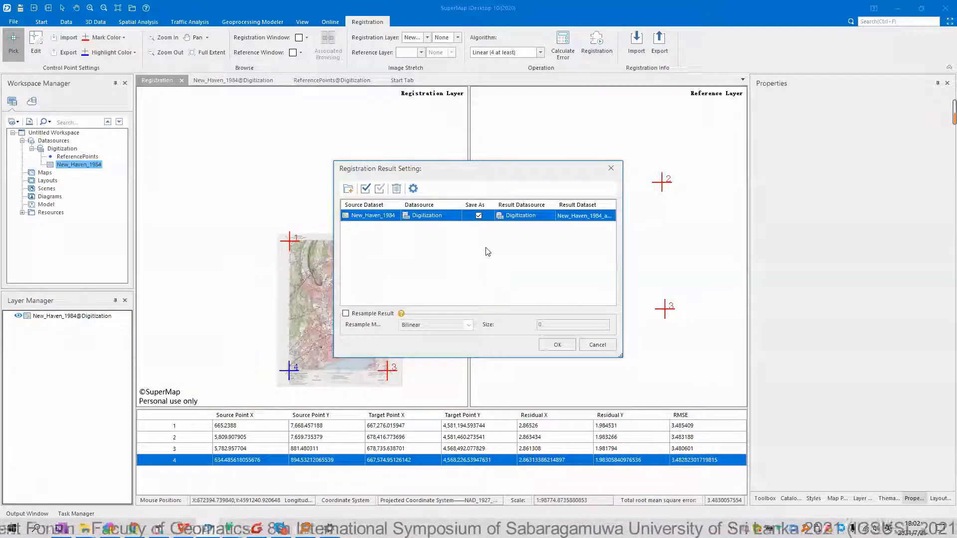
{"action": "left_click", "coordinate": [585, 218]}
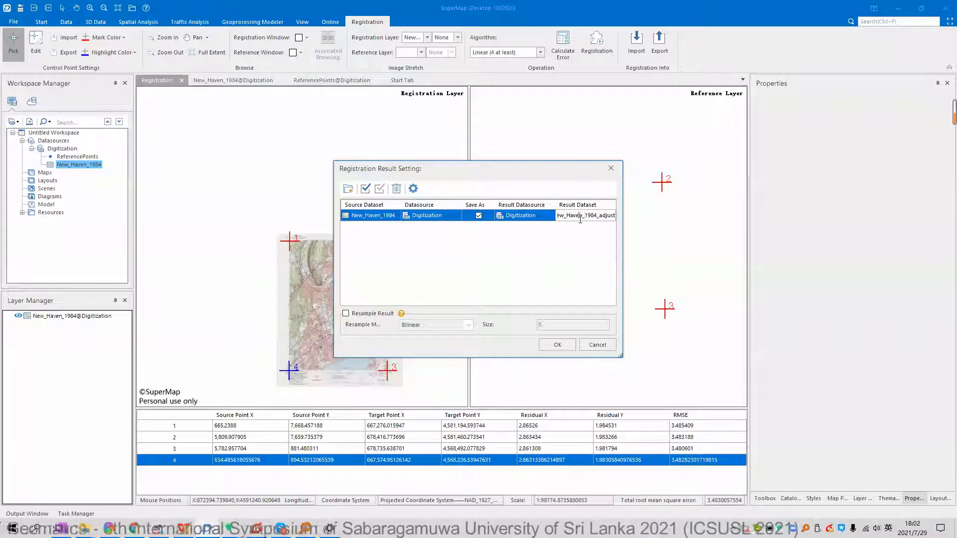
{"action": "left_click_drag", "start_coordinate": [591, 217], "coordinate": [558, 216]}
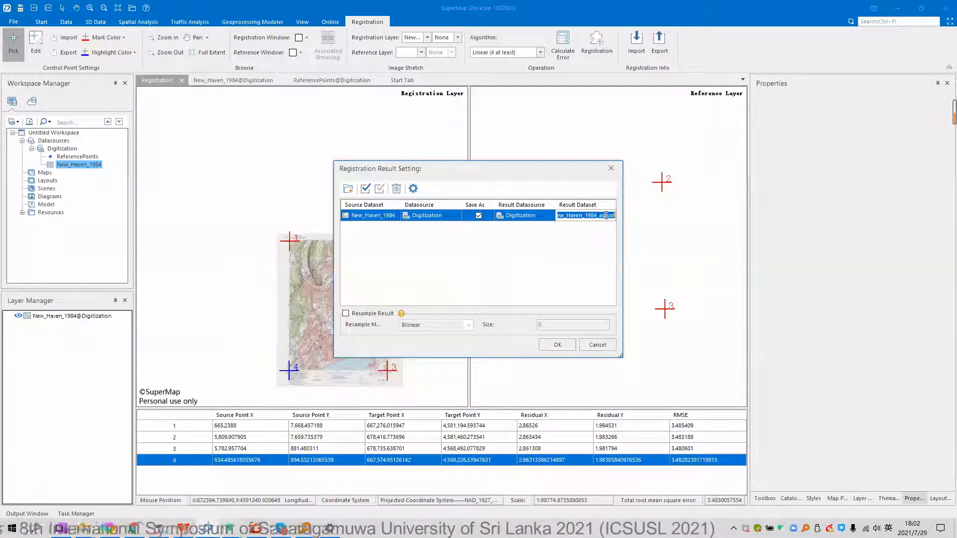
{"action": "left_click", "coordinate": [605, 216]}
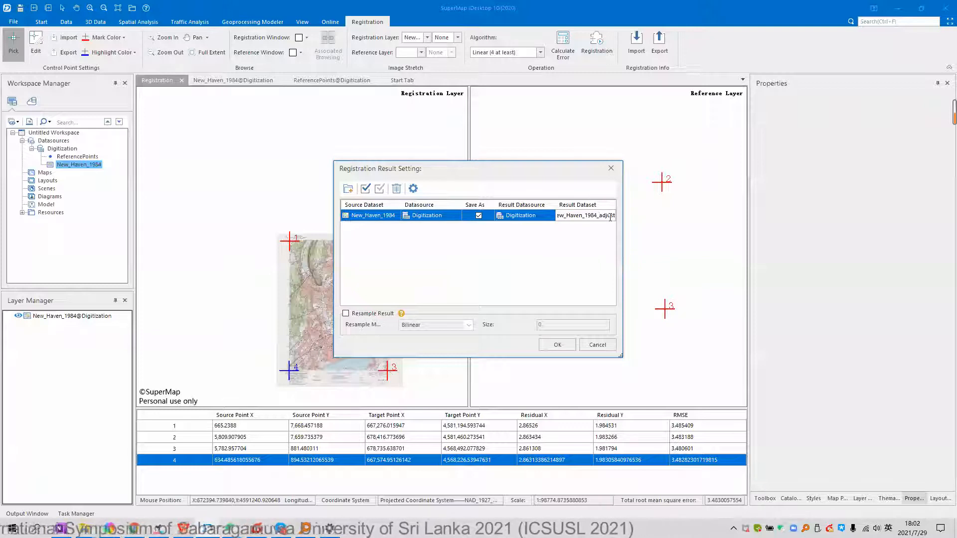
{"action": "left_click", "coordinate": [557, 343]}
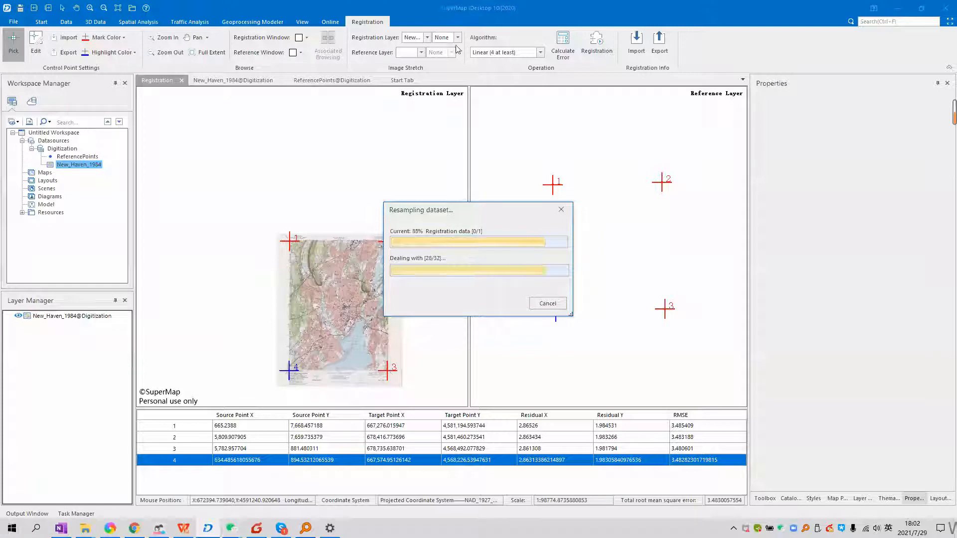
{"action": "left_click", "coordinate": [281, 528]}
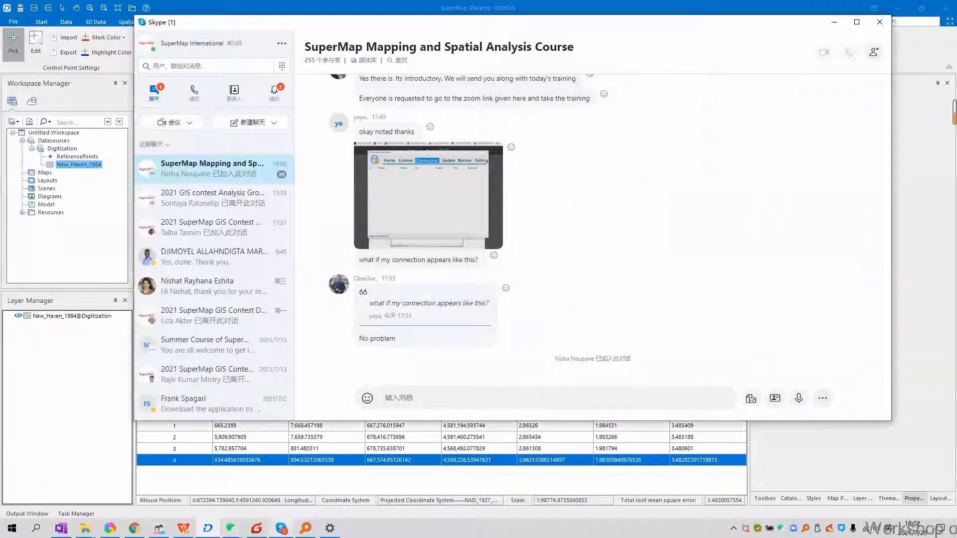
{"action": "left_click", "coordinate": [85, 528]}
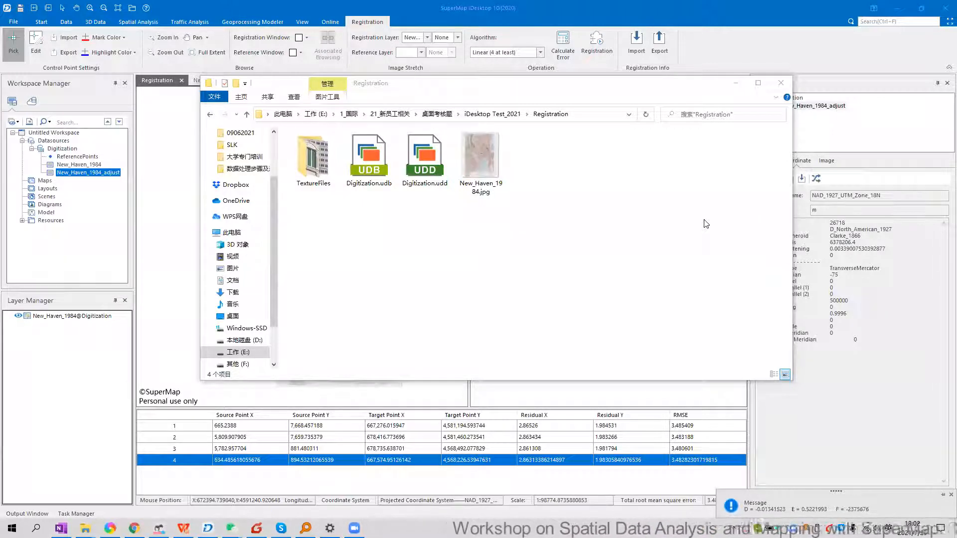
{"action": "left_click", "coordinate": [699, 155]}
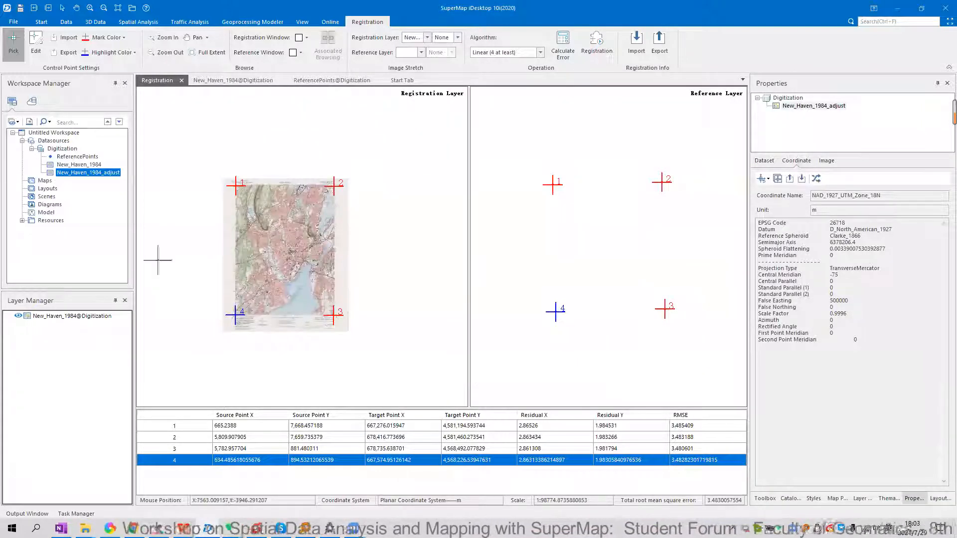
Open the New_Haven_1984_adjust dataset in a map, build its image pyramids and inspect the downtown New Haven area
{"action": "left_click", "coordinate": [63, 149]}
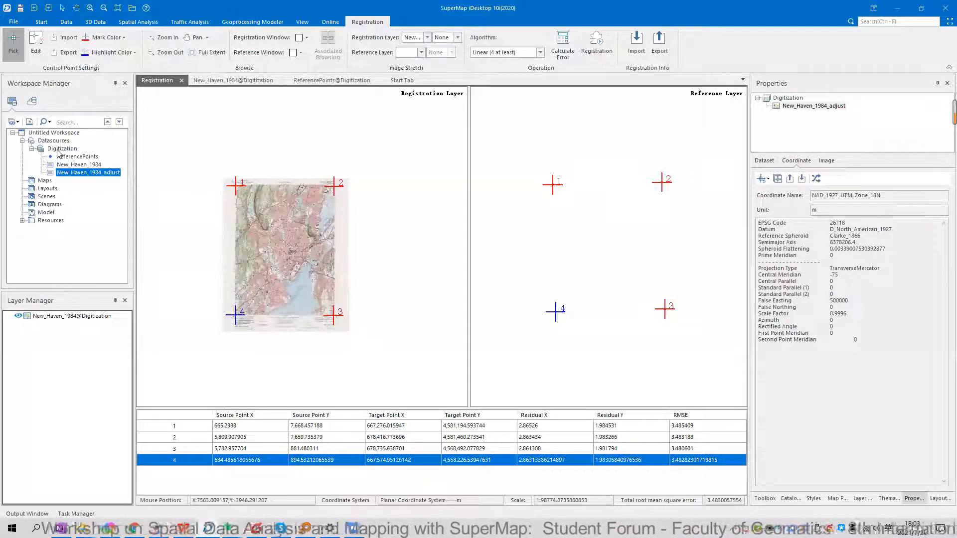
{"action": "left_click", "coordinate": [84, 173]}
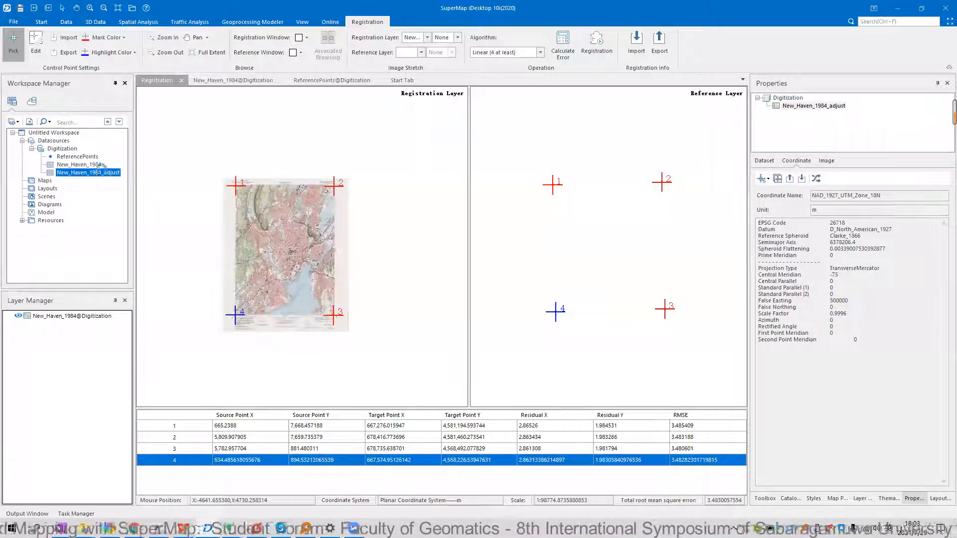
{"action": "double_click", "coordinate": [59, 172]}
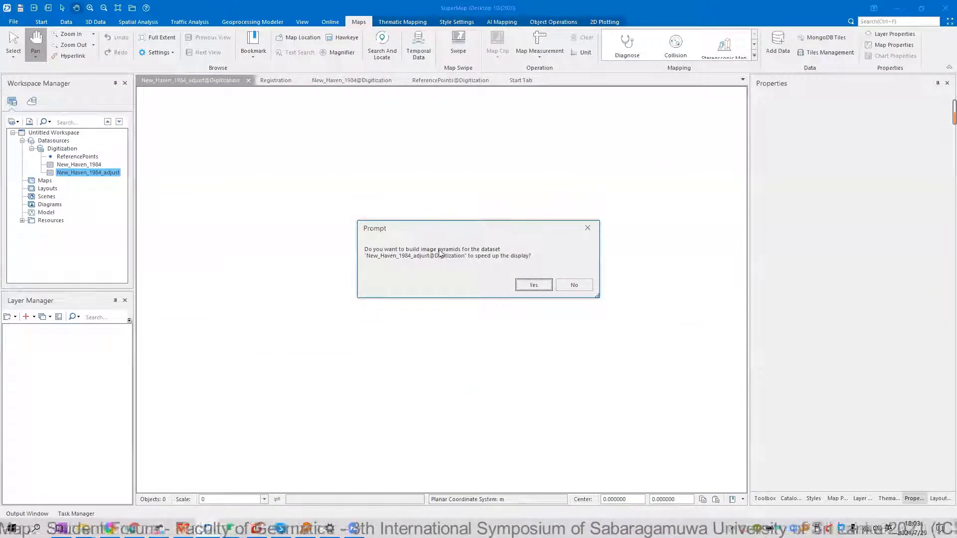
{"action": "left_click", "coordinate": [528, 286]}
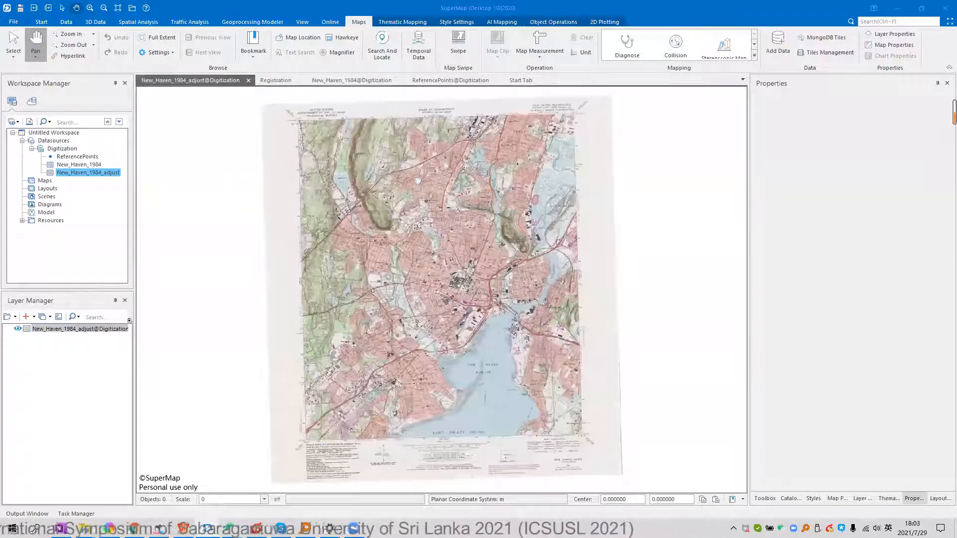
{"action": "scroll", "coordinate": [497, 236], "scroll_direction": "down", "scroll_amount": 1}
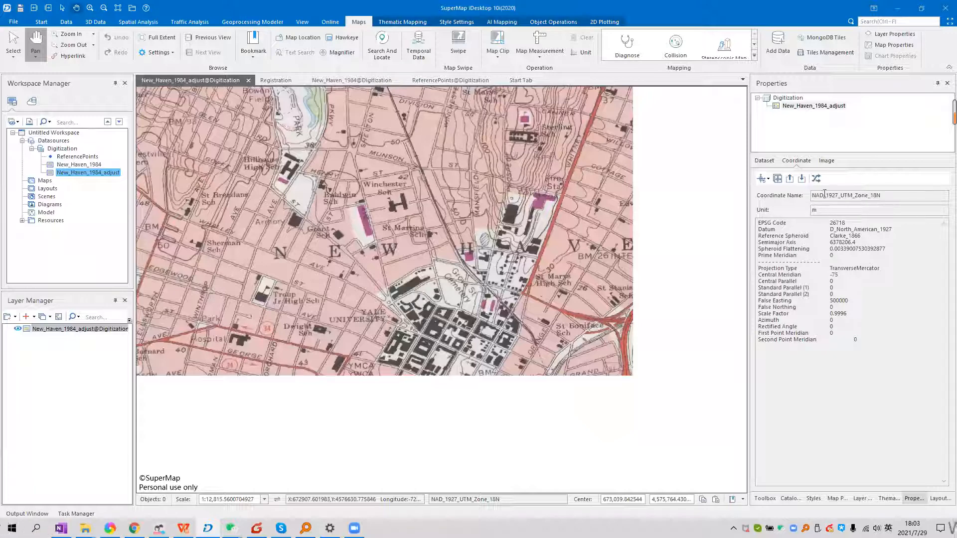
{"action": "left_click_drag", "start_coordinate": [476, 328], "coordinate": [467, 280]}
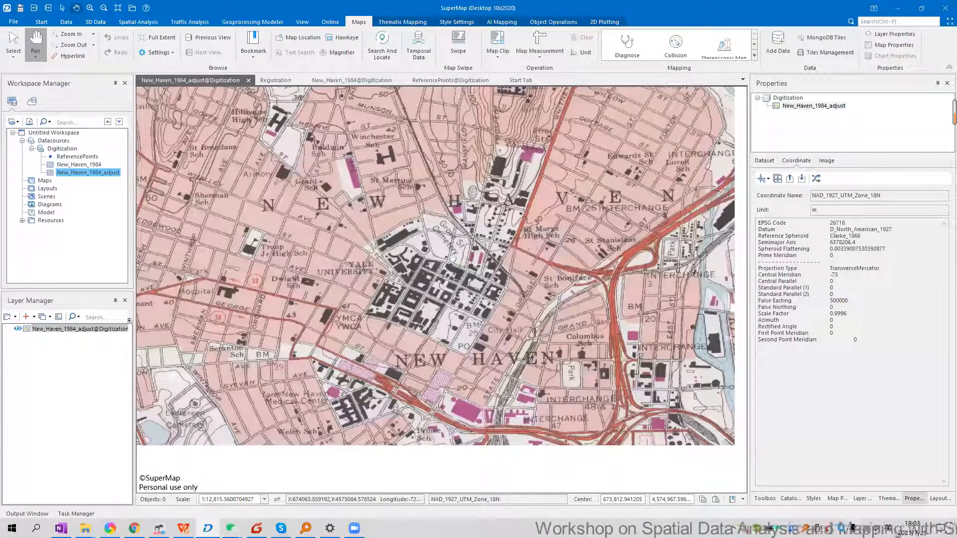
{"action": "scroll", "coordinate": [452, 258], "scroll_direction": "up", "scroll_amount": 3}
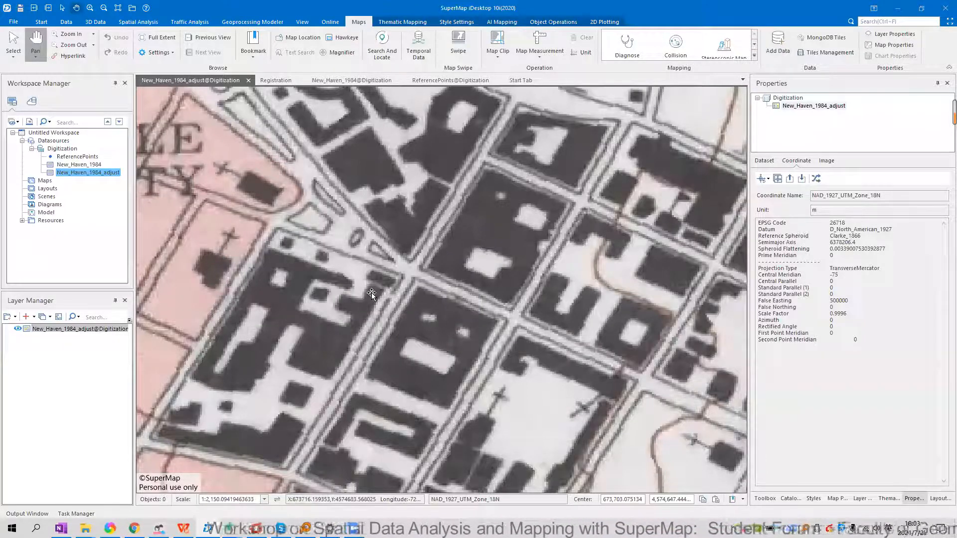
Switch to the WPS presentation and show the Data Editing section slide full screen
{"action": "key", "text": "alt+Tab"}
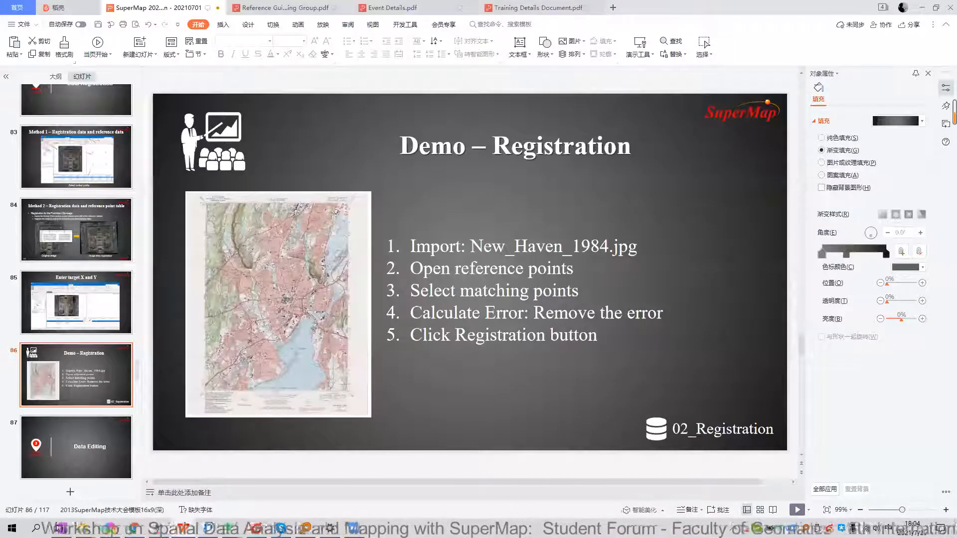
{"action": "left_click", "coordinate": [462, 164]}
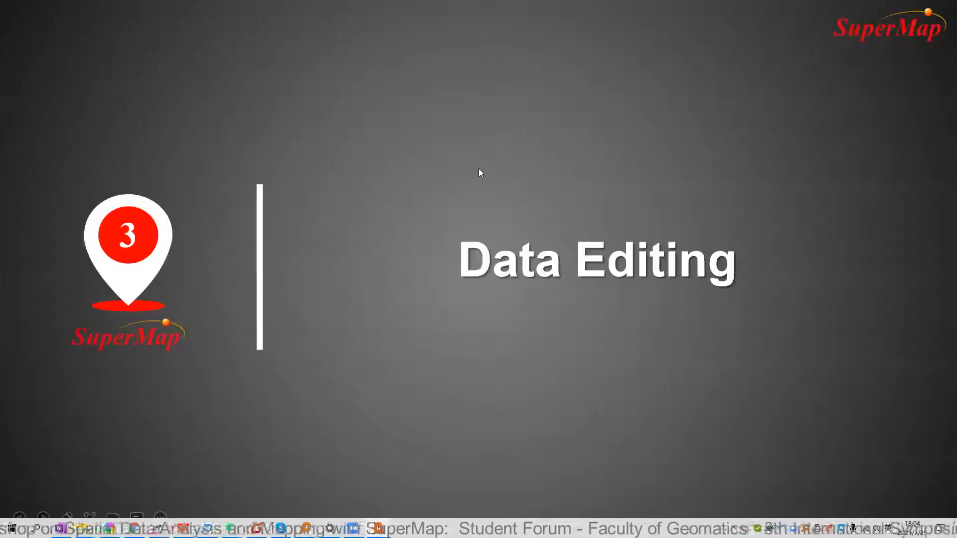
{"action": "key", "text": "Escape"}
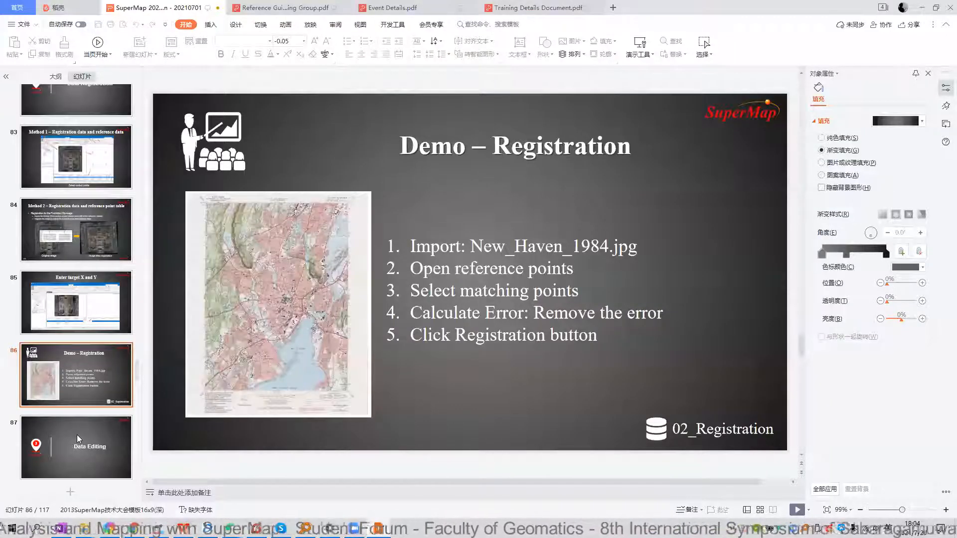
{"action": "key", "text": "shift+F5"}
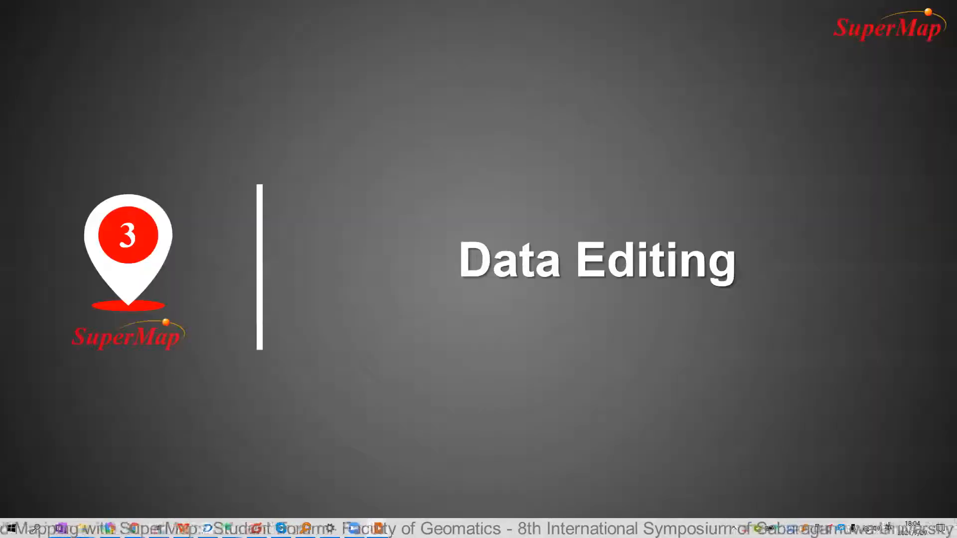
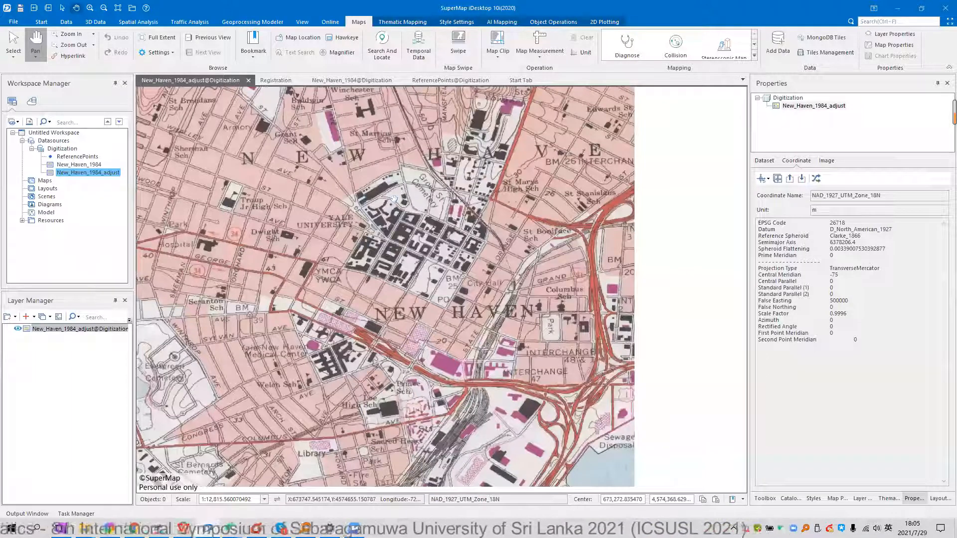
Create a region dataset named Building in the Digitization datasource
{"action": "scroll", "coordinate": [419, 242], "scroll_direction": "up", "scroll_amount": 2}
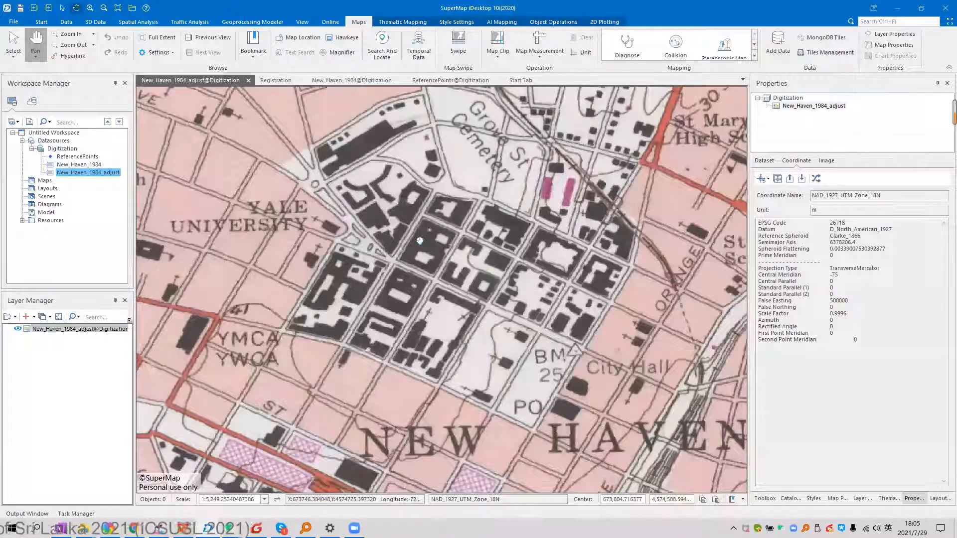
{"action": "left_click", "coordinate": [61, 150]}
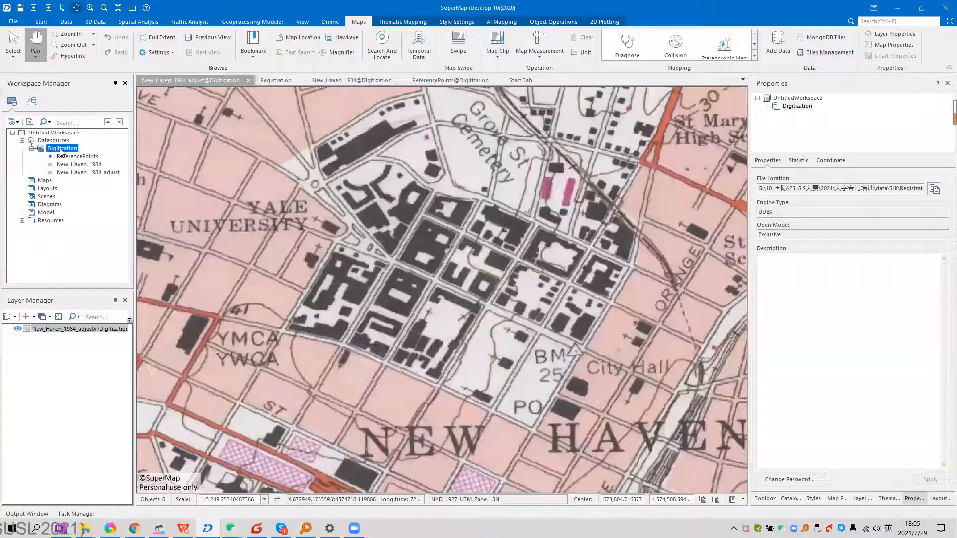
{"action": "right_click", "coordinate": [61, 149]}
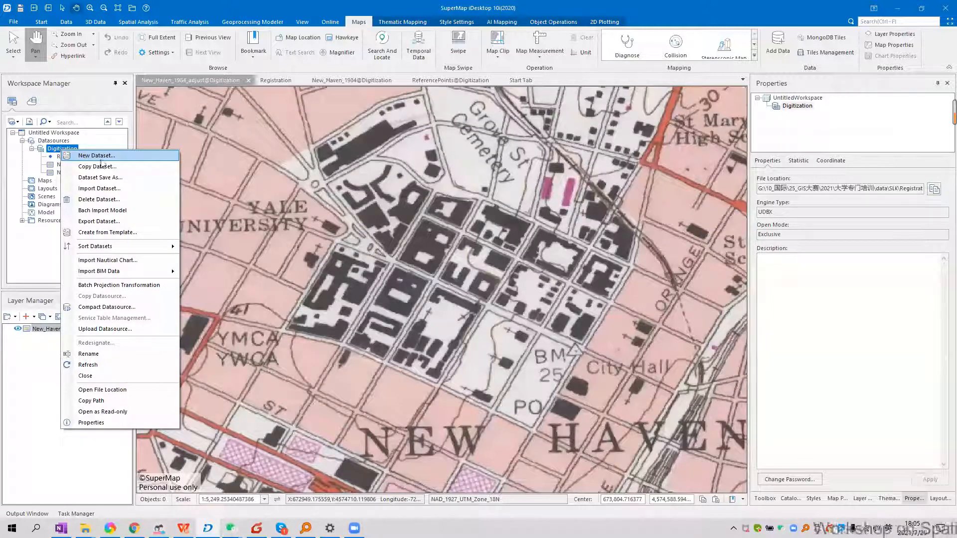
{"action": "key", "text": "Return"}
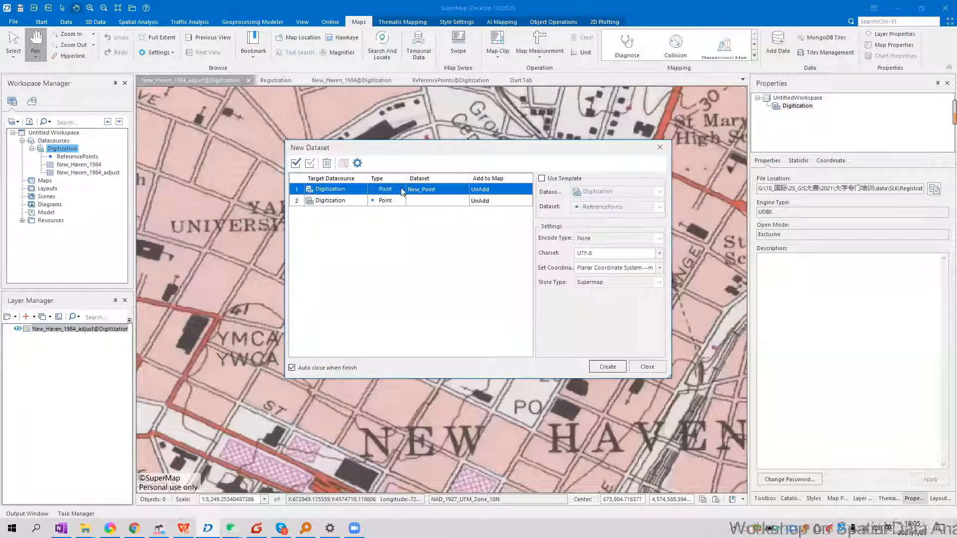
{"action": "left_click", "coordinate": [391, 192]}
{"action": "scroll", "coordinate": [390, 192], "scroll_direction": "down", "scroll_amount": 2}
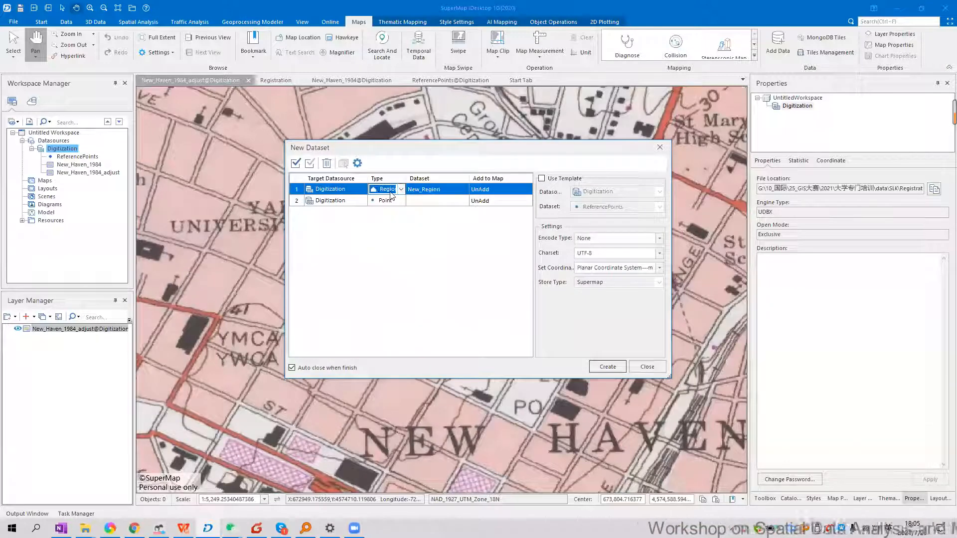
{"action": "left_click", "coordinate": [441, 193]}
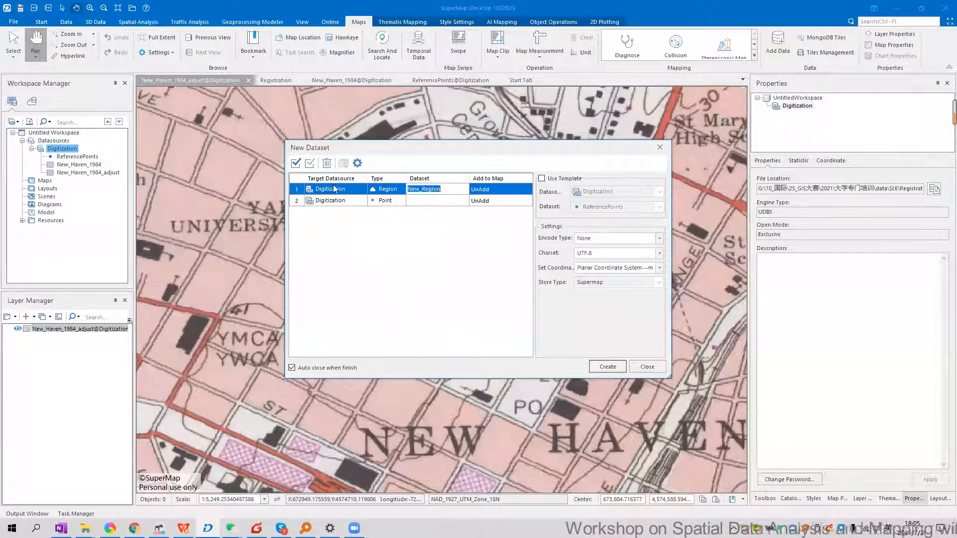
{"action": "type", "text": "Build"}
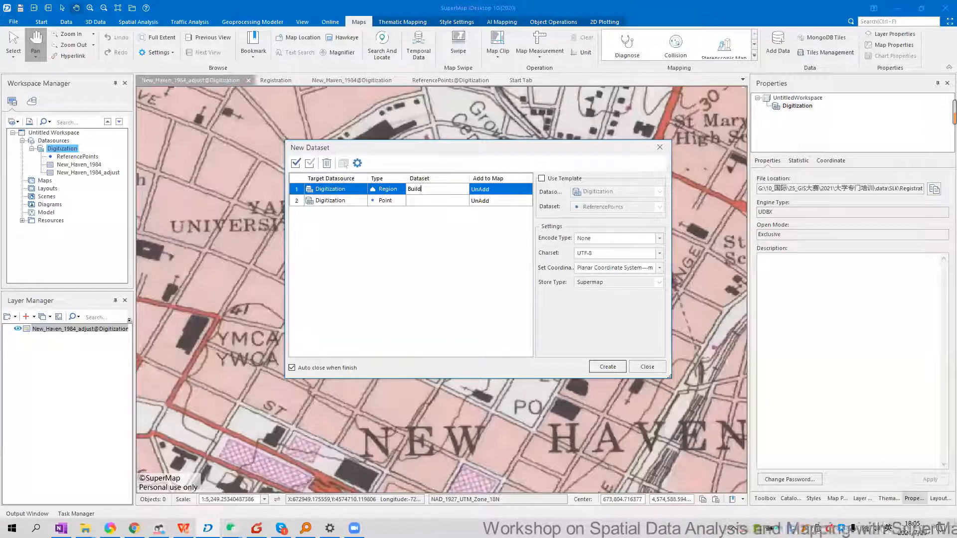
{"action": "type", "text": "ing"}
{"action": "left_click", "coordinate": [607, 369]}
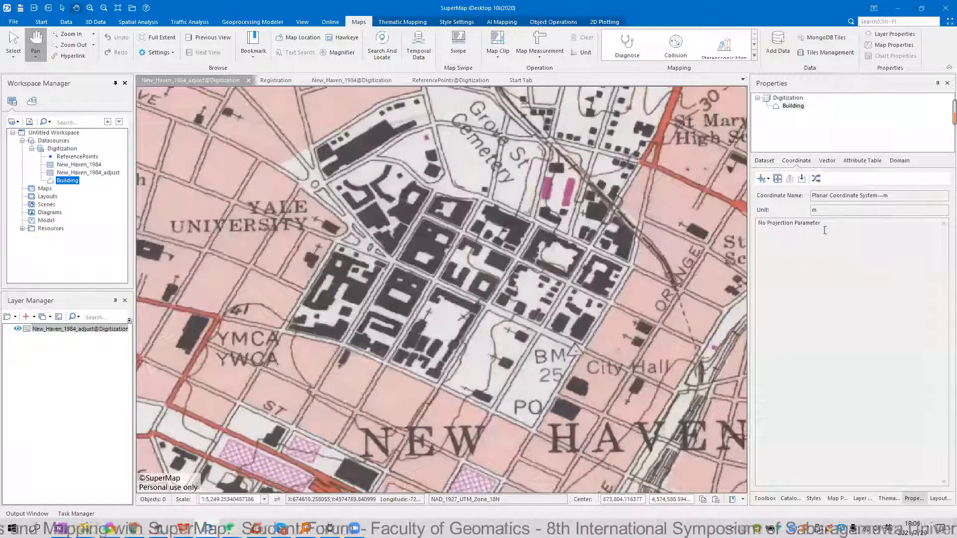
Copy the NAD_1927_UTM_Zone_18N coordinate system from the ReferencePoints dataset to the Building dataset
{"action": "left_click_drag", "start_coordinate": [854, 226], "coordinate": [762, 225]}
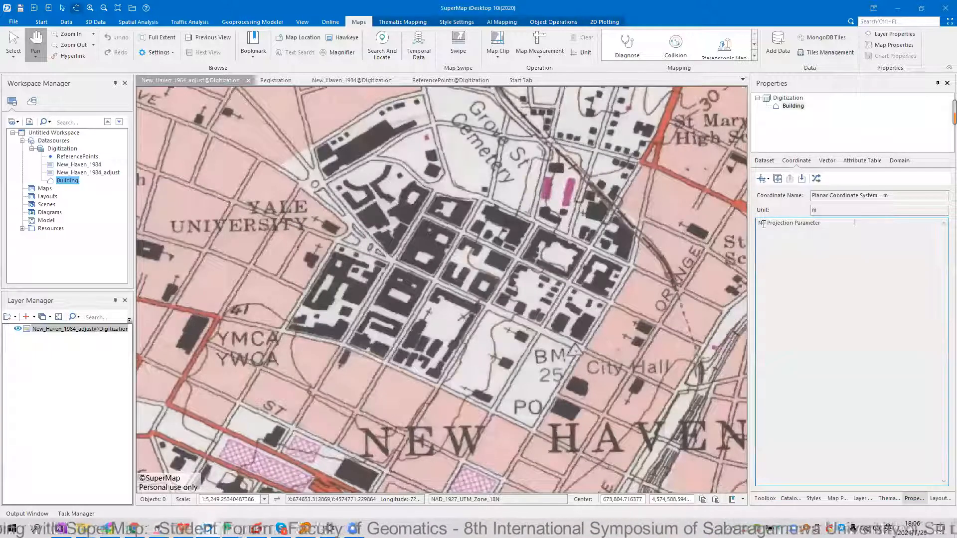
{"action": "left_click_drag", "start_coordinate": [853, 223], "coordinate": [762, 224]}
{"action": "left_click", "coordinate": [816, 225]}
{"action": "left_click_drag", "start_coordinate": [833, 225], "coordinate": [762, 225]}
{"action": "left_click", "coordinate": [810, 227]}
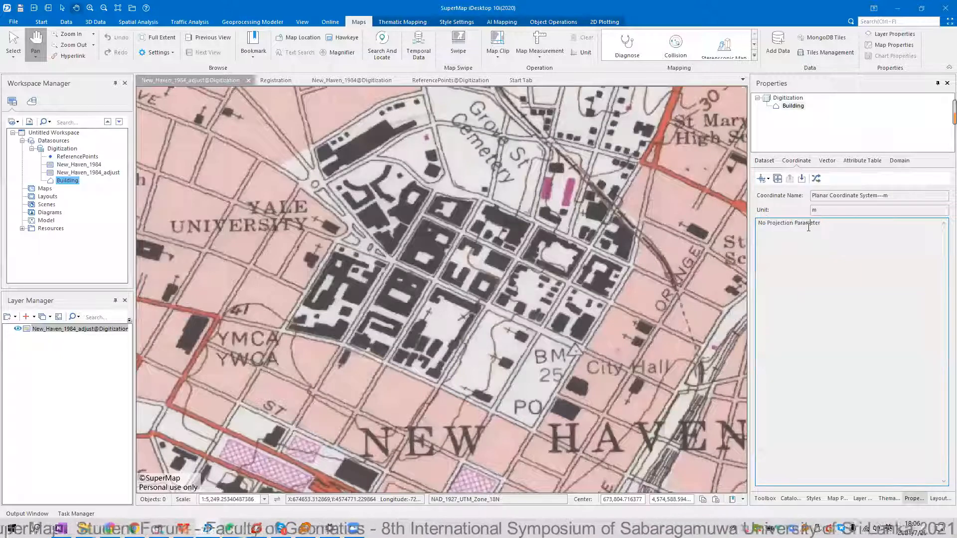
{"action": "left_click", "coordinate": [778, 179]}
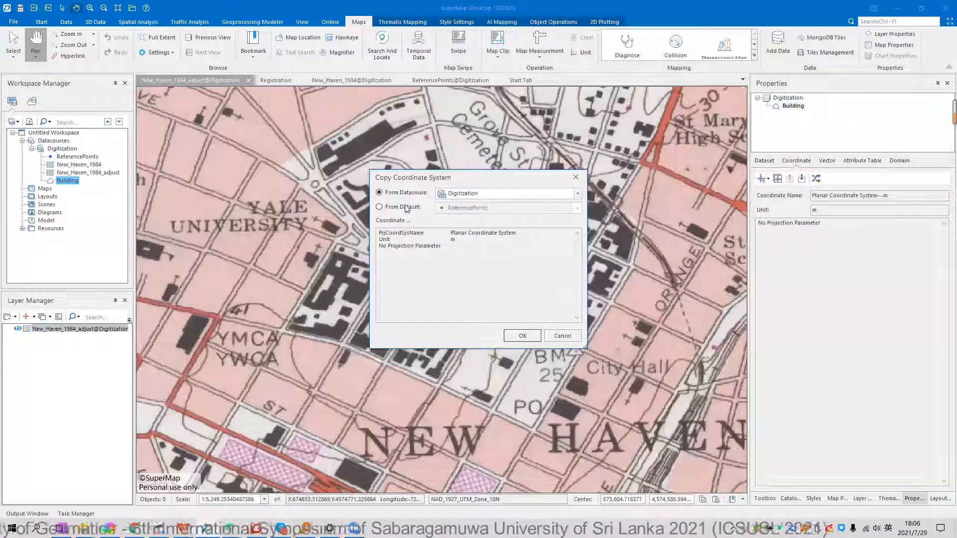
{"action": "left_click", "coordinate": [421, 208]}
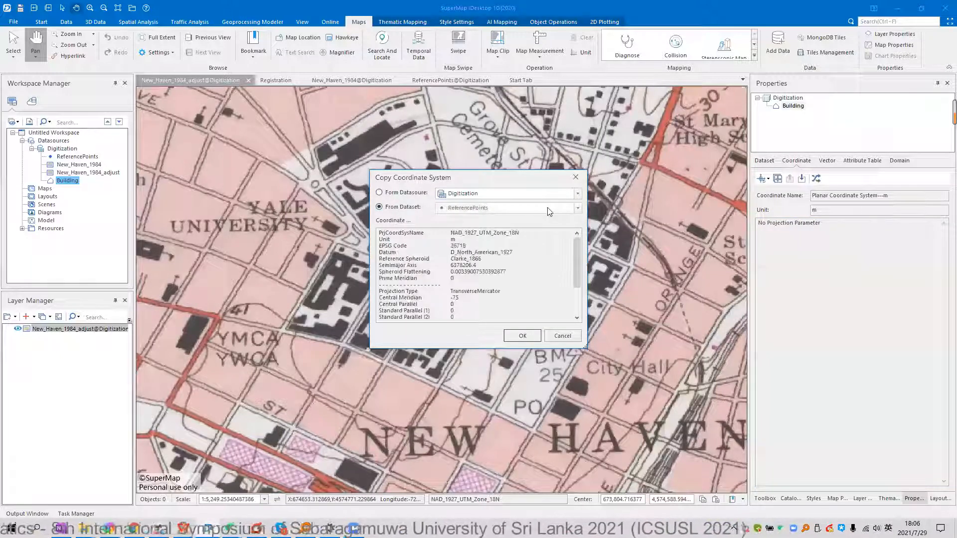
{"action": "left_click", "coordinate": [523, 335]}
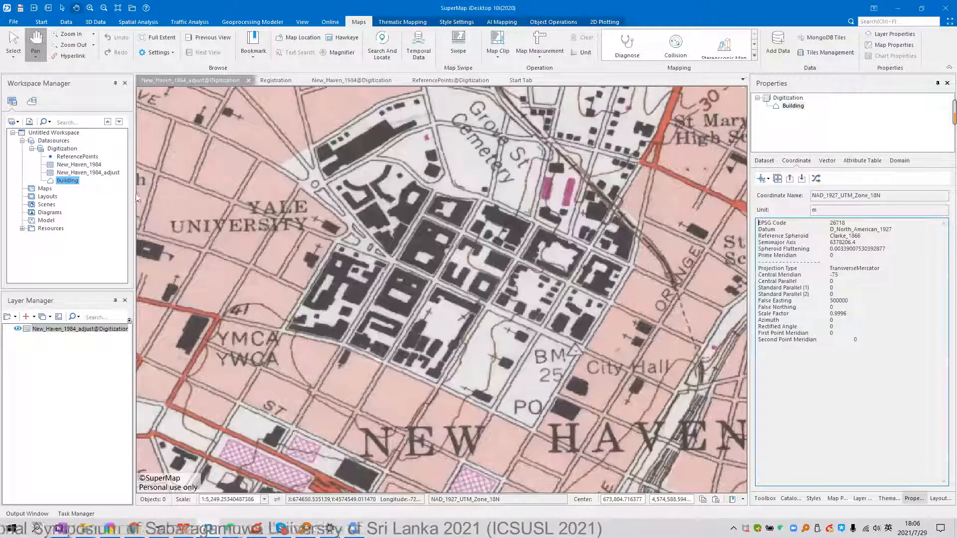
Add the Building dataset to the current New_Haven_1984_adjust map and make its layer editable
{"action": "right_click", "coordinate": [70, 181]}
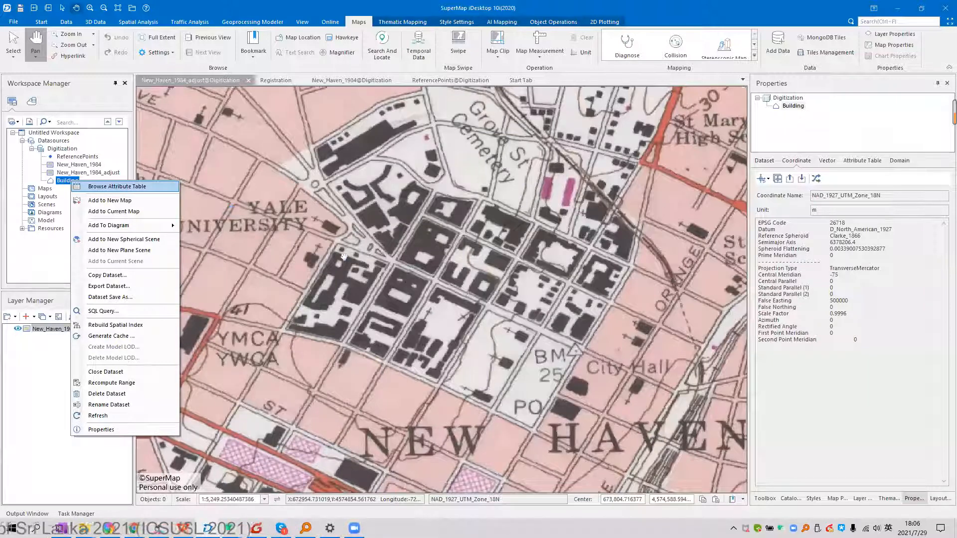
{"action": "left_click", "coordinate": [113, 212]}
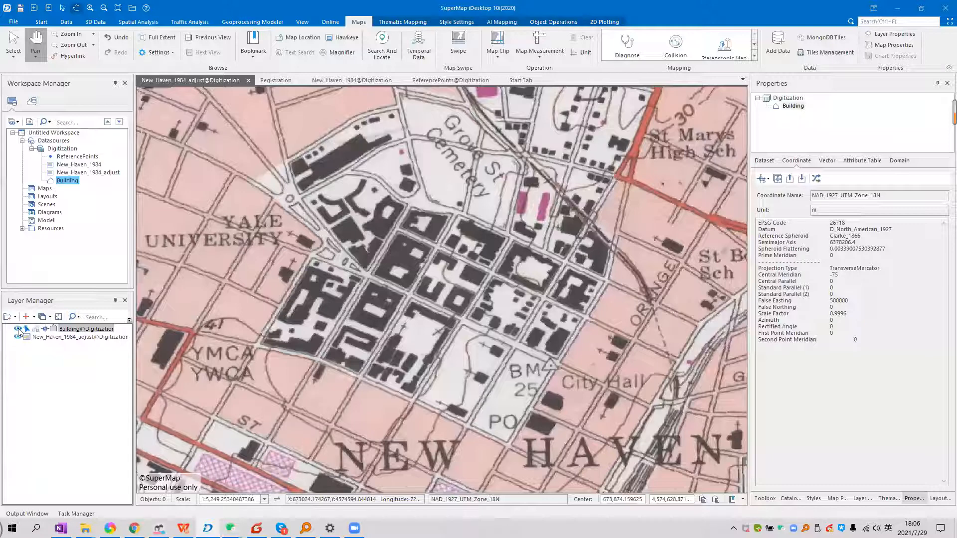
{"action": "left_click", "coordinate": [20, 331]}
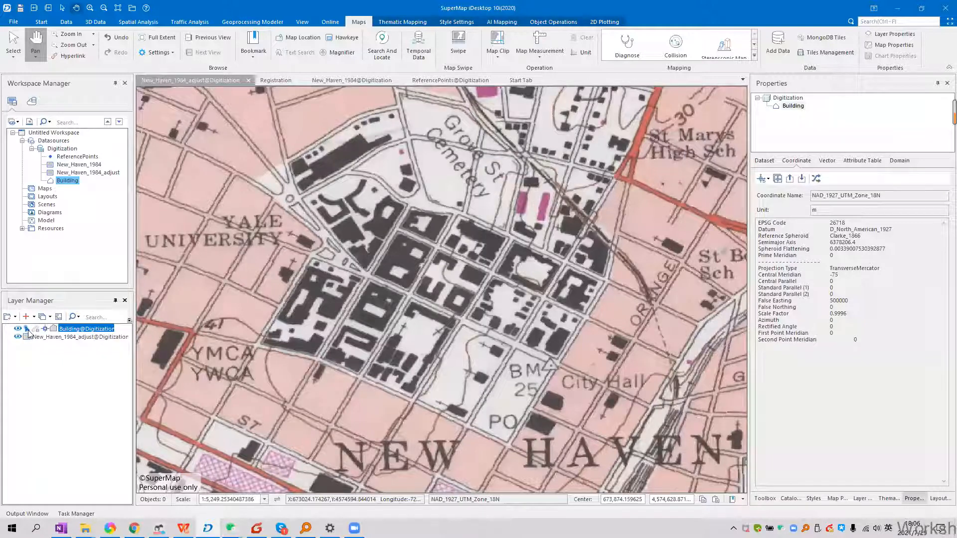
{"action": "right_click", "coordinate": [97, 333]}
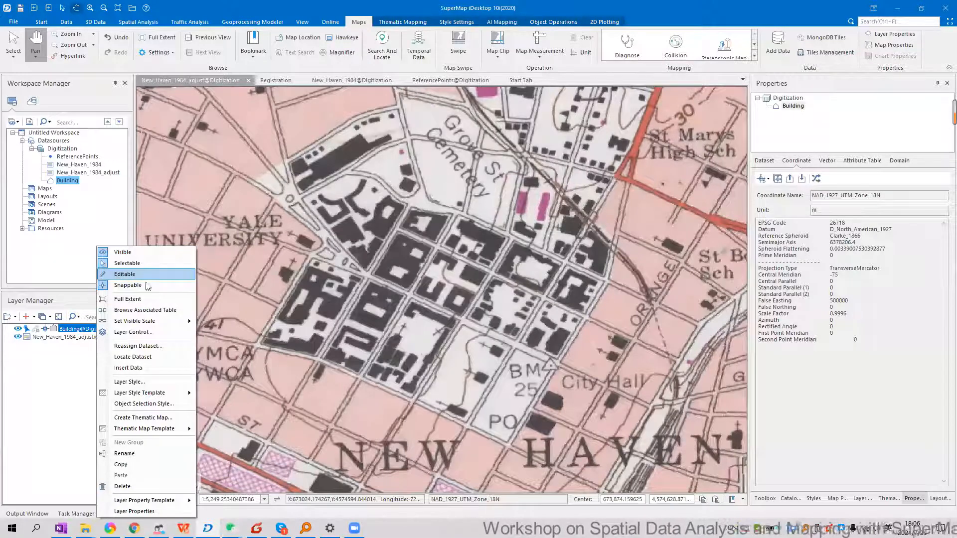
{"action": "left_click", "coordinate": [38, 329]}
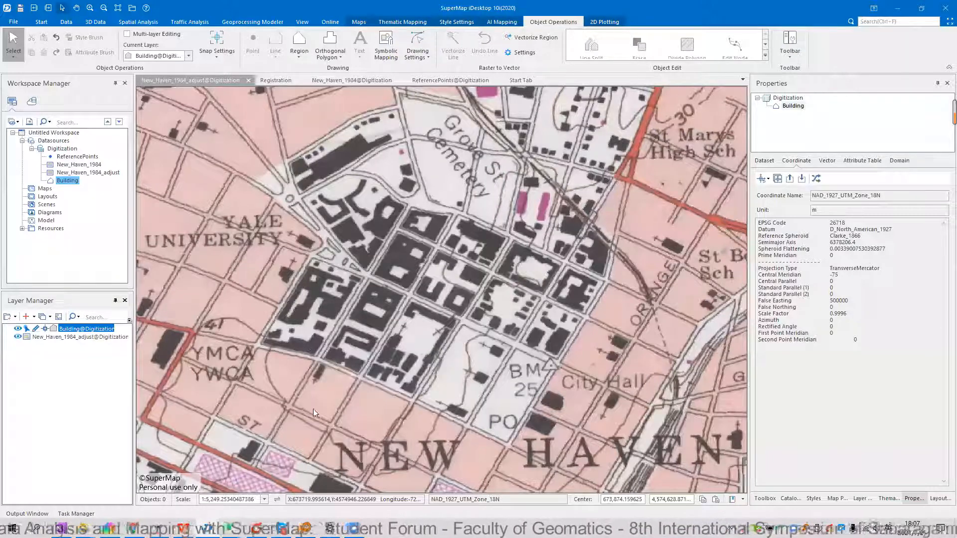
Digitize the bent building southwest of Grove St Cemetery as an arbitrary polygon of about 2,783 m² on the Building layer
{"action": "left_click", "coordinate": [299, 47]}
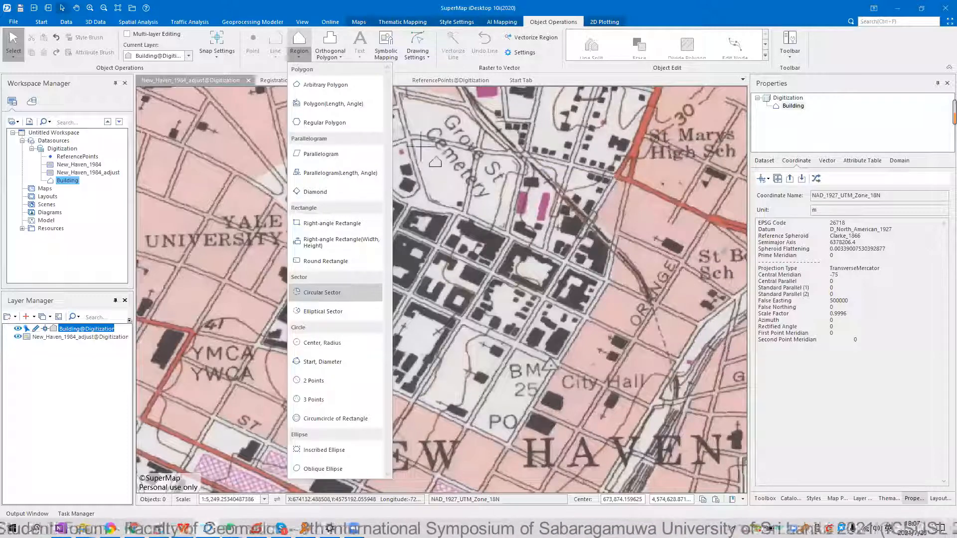
{"action": "left_click", "coordinate": [325, 84]}
{"action": "scroll", "coordinate": [304, 124], "scroll_direction": "up", "scroll_amount": 5}
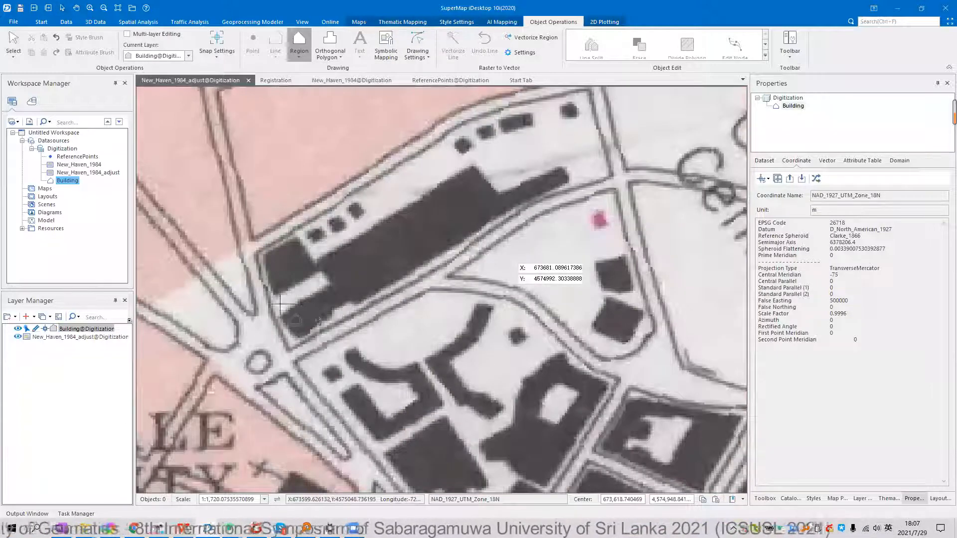
{"action": "scroll", "coordinate": [319, 305], "scroll_direction": "up", "scroll_amount": 1}
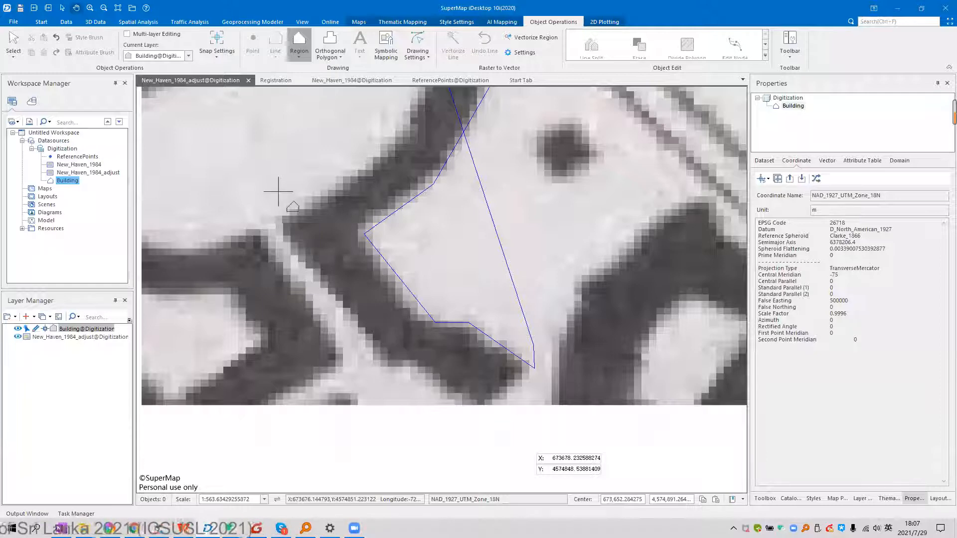
{"action": "scroll", "coordinate": [374, 133], "scroll_direction": "down", "scroll_amount": 2}
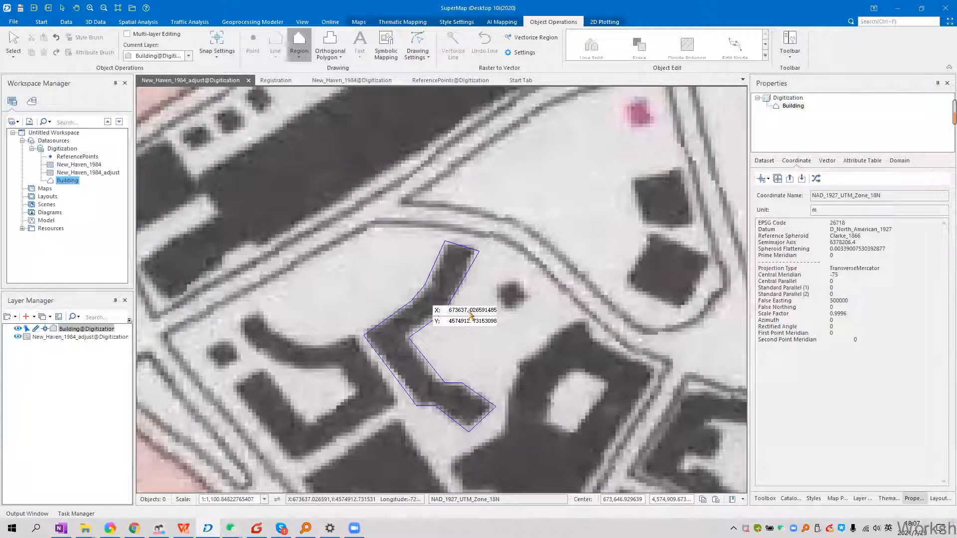
{"action": "right_click", "coordinate": [503, 300]}
{"action": "scroll", "coordinate": [472, 310], "scroll_direction": "down", "scroll_amount": 4}
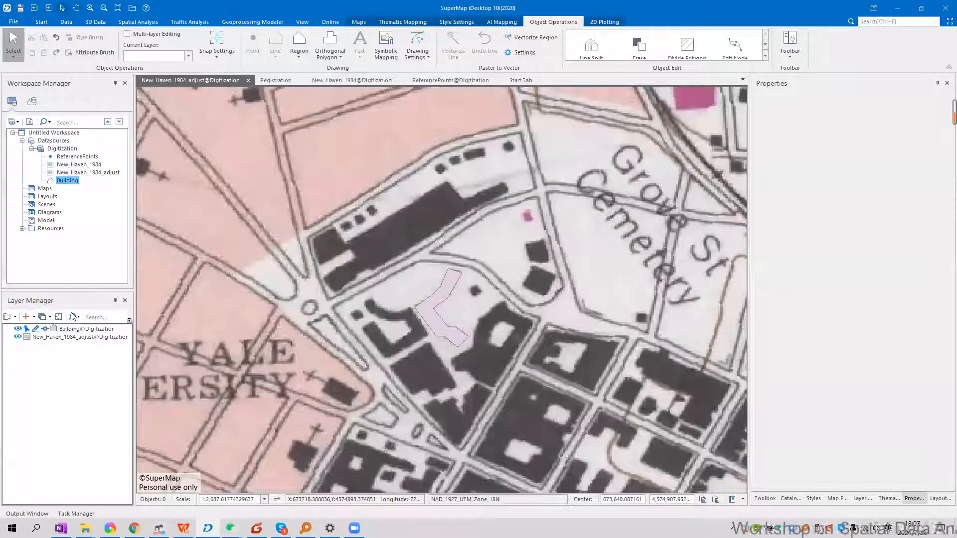
Examine the digitized building's perimeter and area attributes, plus the field structure of the Building dataset
{"action": "scroll", "coordinate": [433, 245], "scroll_direction": "up", "scroll_amount": 3}
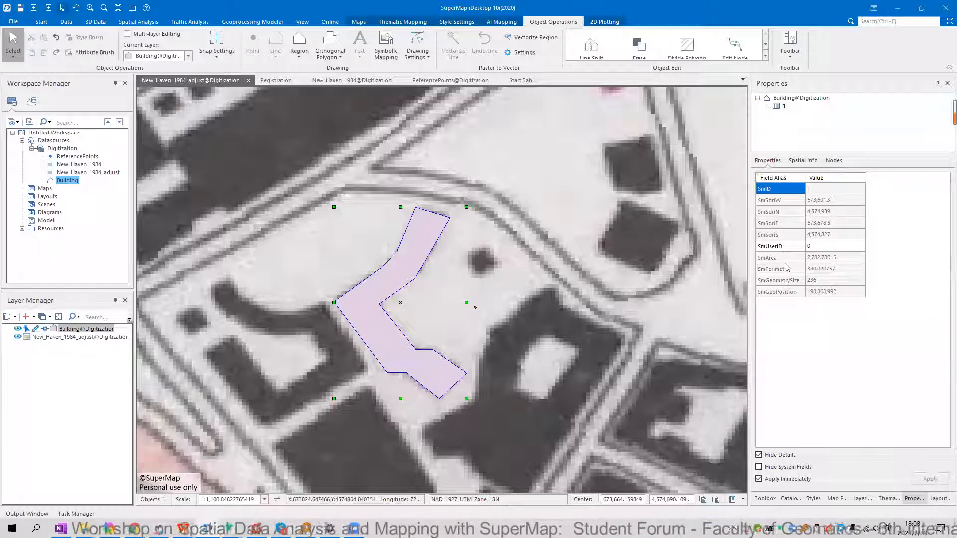
{"action": "left_click", "coordinate": [820, 270]}
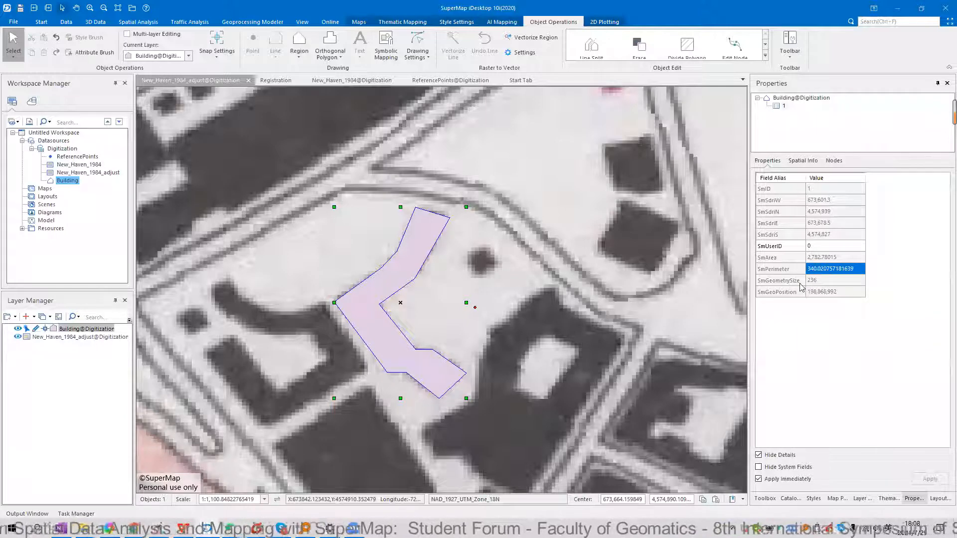
{"action": "left_click", "coordinate": [77, 182]}
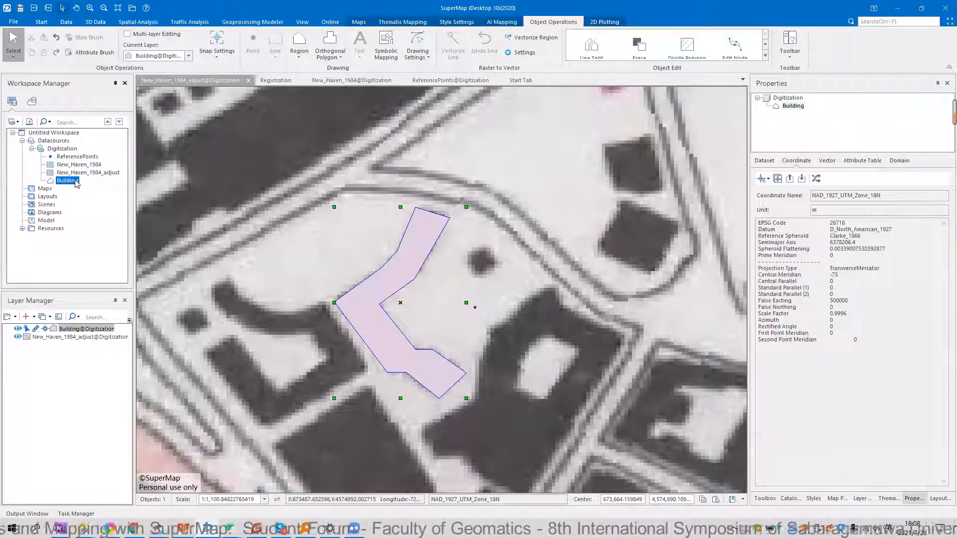
{"action": "right_click", "coordinate": [77, 182]}
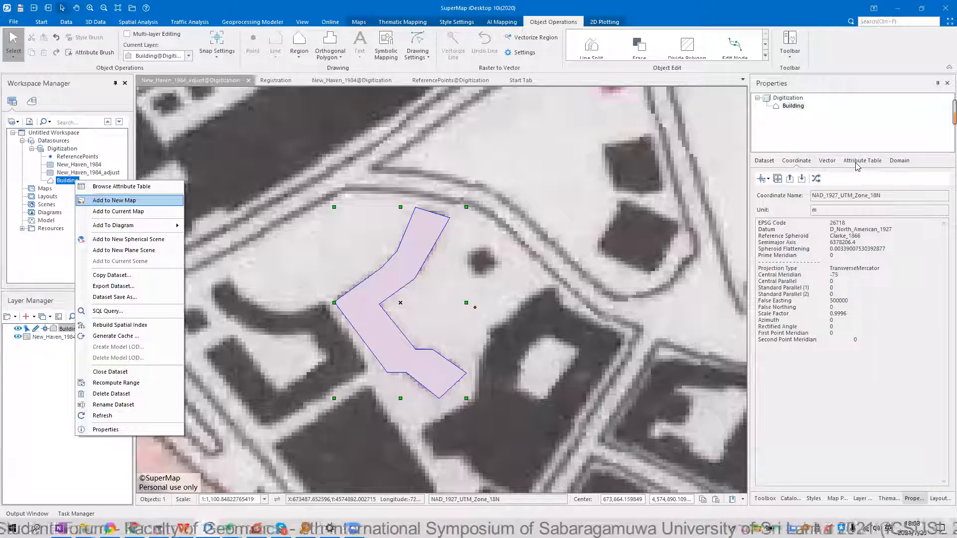
{"action": "left_click", "coordinate": [871, 160]}
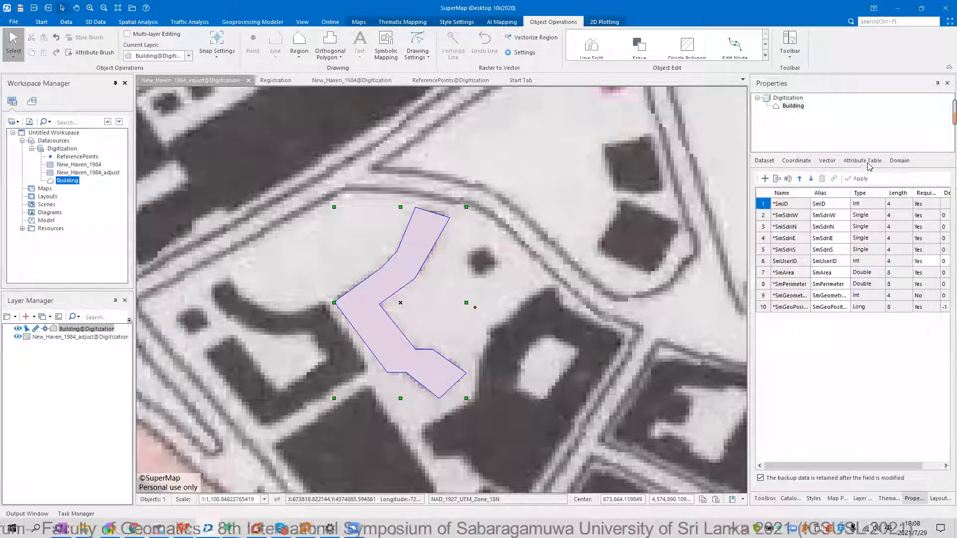
{"action": "left_click", "coordinate": [775, 274]}
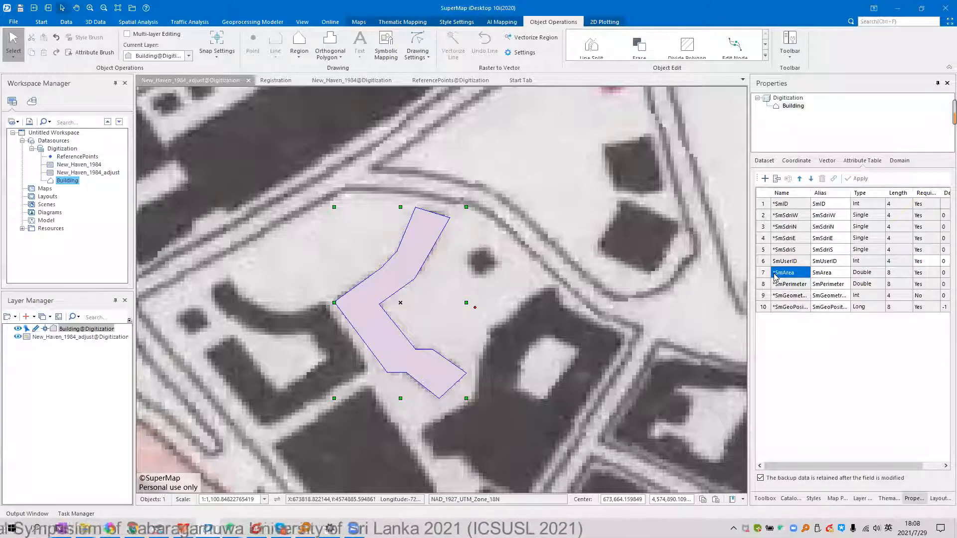
Add a Text field named Building_name to the Building dataset's attribute table
{"action": "left_click", "coordinate": [764, 178]}
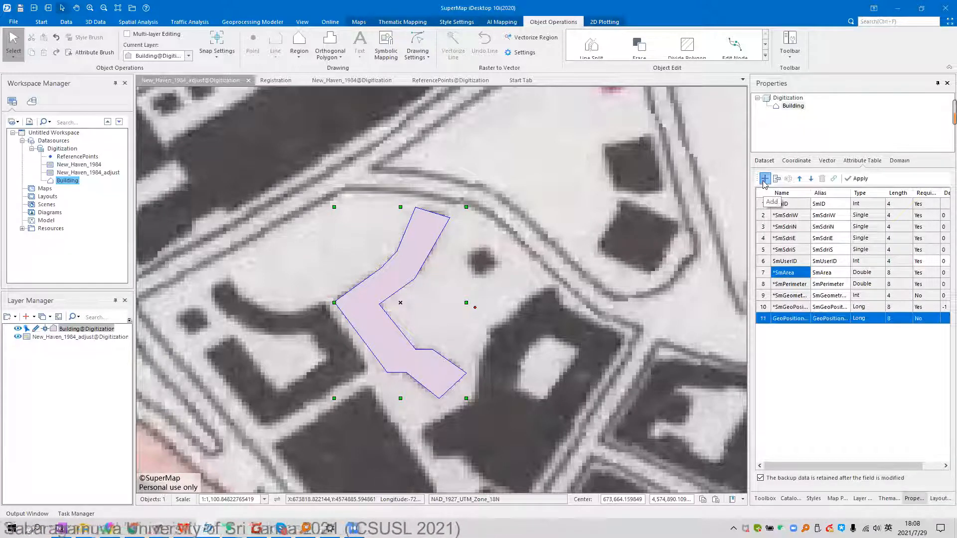
{"action": "left_click", "coordinate": [791, 319]}
{"action": "double_click", "coordinate": [796, 319]}
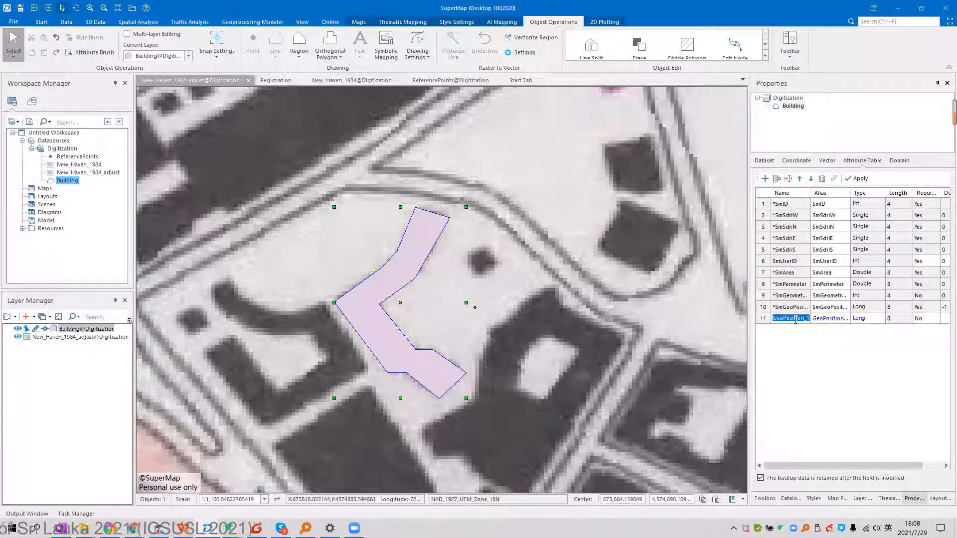
{"action": "type", "text": "na"}
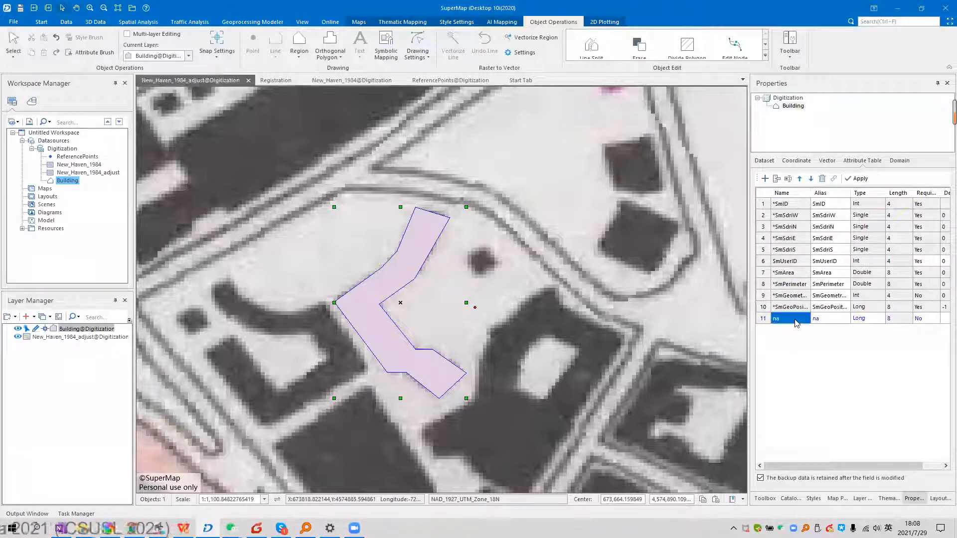
{"action": "left_click", "coordinate": [797, 320]}
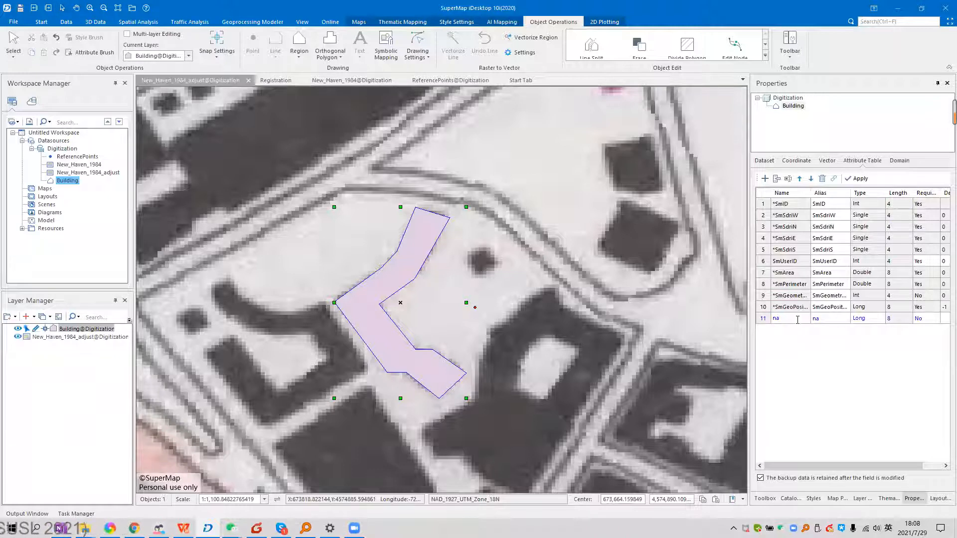
{"action": "key", "text": "BackSpace"}
{"action": "key", "text": "BackSpace"}
{"action": "type", "text": "ing"}
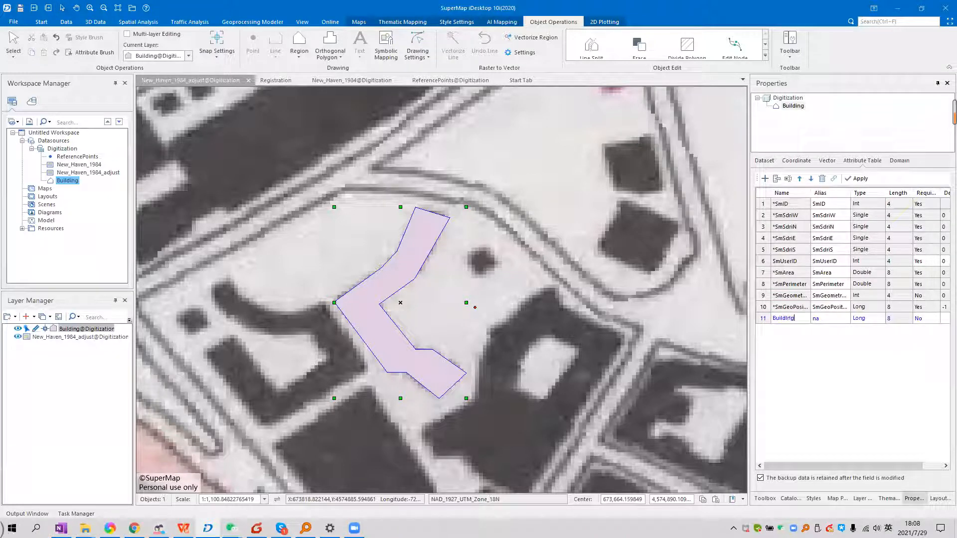
{"action": "type", "text": "_nam,e"}
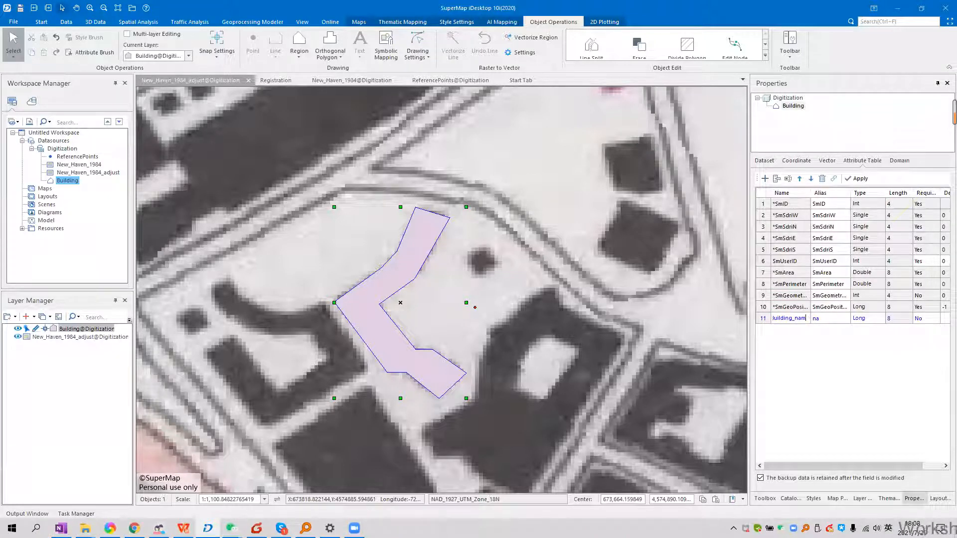
{"action": "key", "text": "Return"}
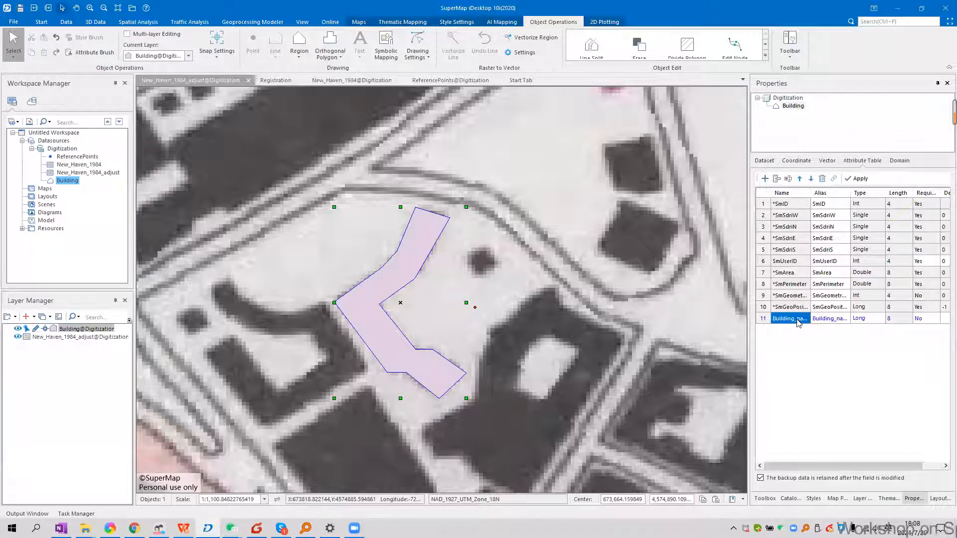
{"action": "left_click", "coordinate": [867, 318]}
{"action": "left_click", "coordinate": [881, 319]}
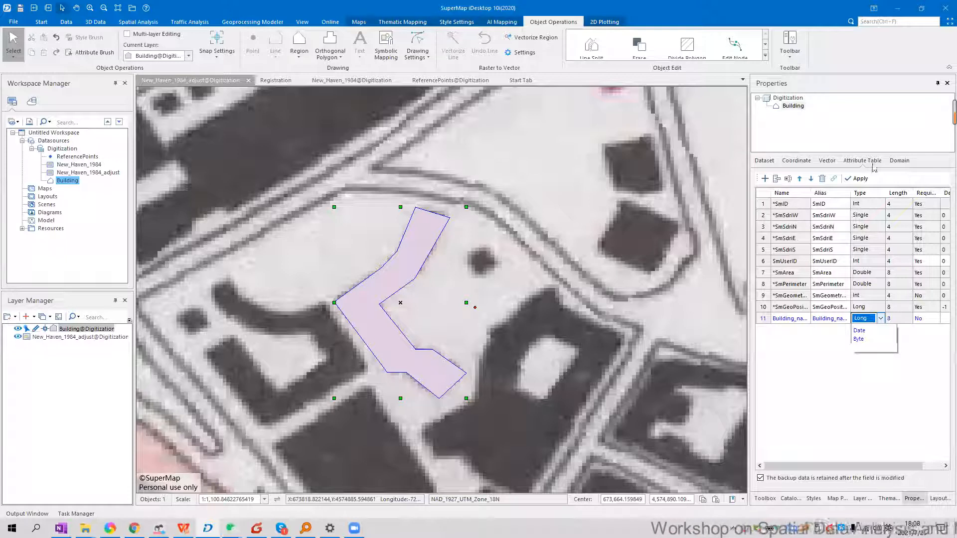
Add a second Text field named Owner to the Building dataset's attribute table
{"action": "left_click", "coordinate": [765, 178]}
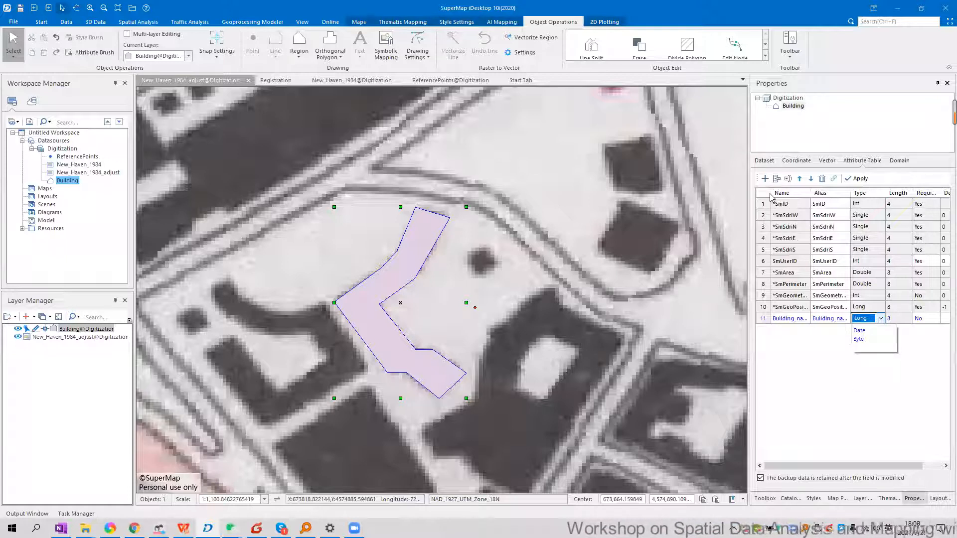
{"action": "left_click", "coordinate": [804, 330]}
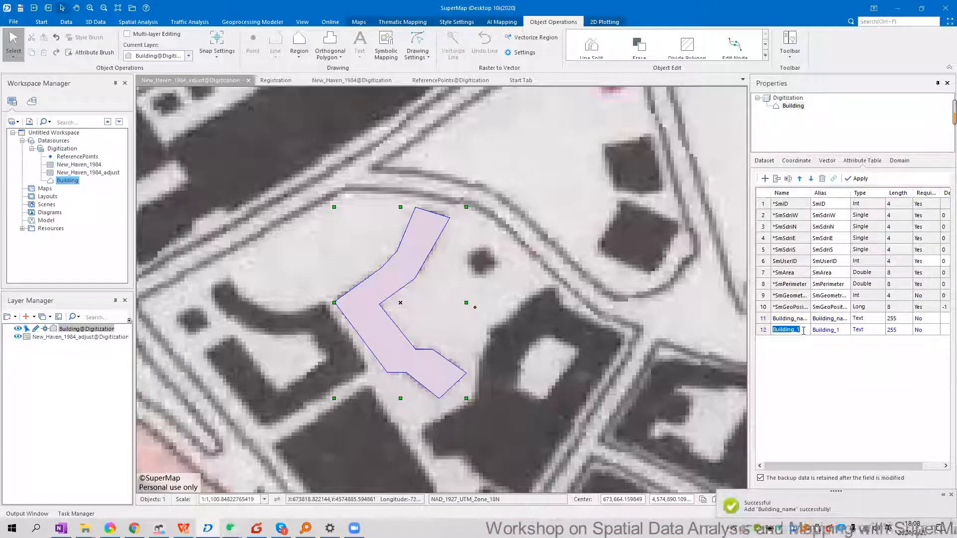
{"action": "type", "text": "Owner"}
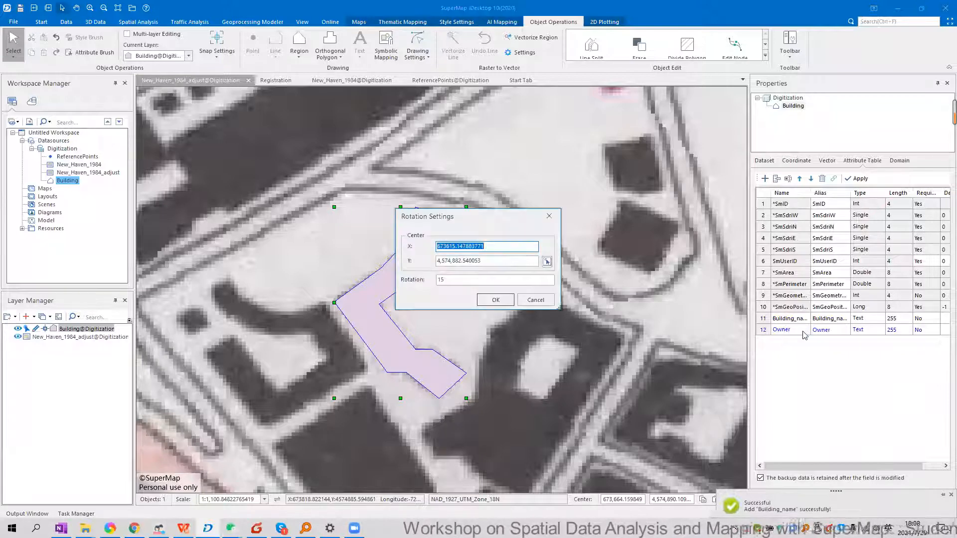
{"action": "left_click", "coordinate": [534, 301]}
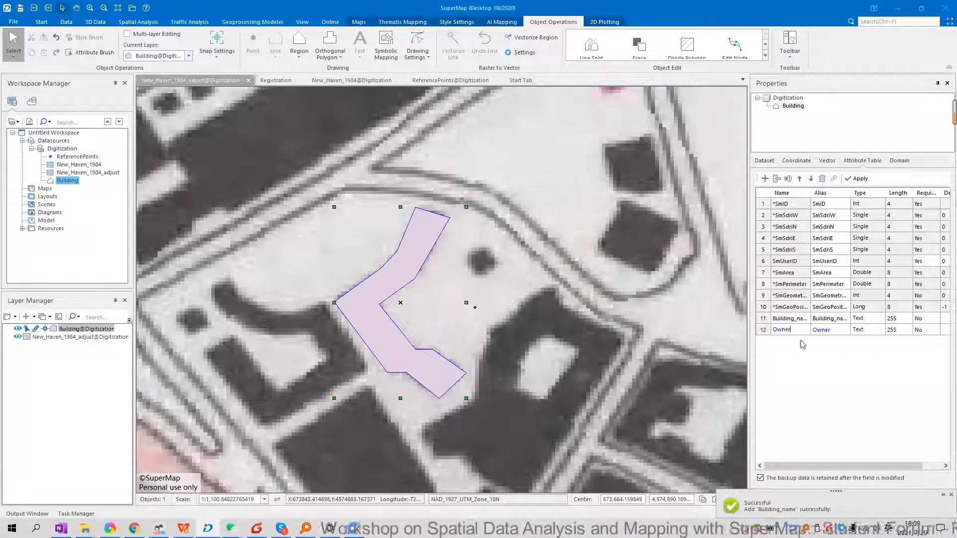
{"action": "key", "text": "Return"}
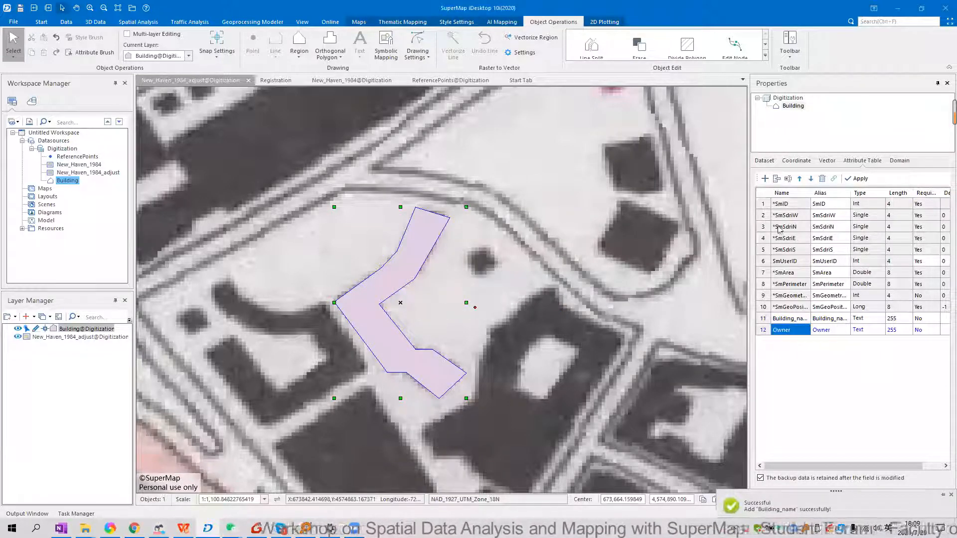
Set the digitized building's Building_name to "The big building" and fill in the owner's name
{"action": "left_click", "coordinate": [407, 251]}
{"action": "left_click", "coordinate": [802, 304]}
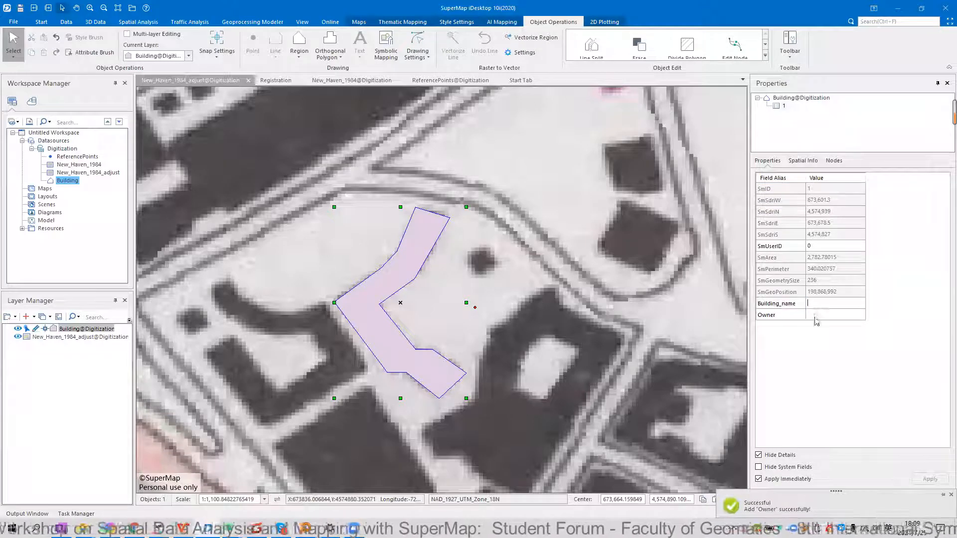
{"action": "left_click", "coordinate": [821, 312]}
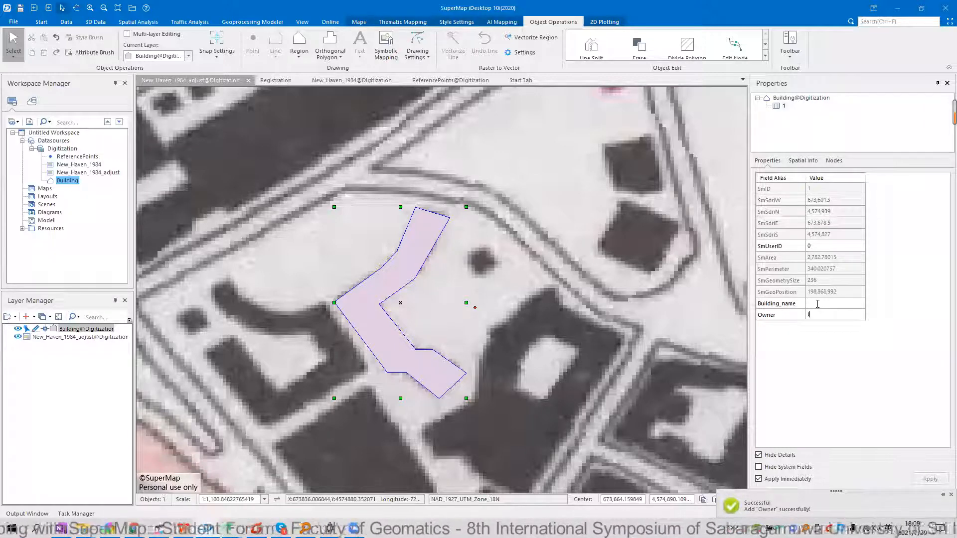
{"action": "type", "text": "Jayson"}
{"action": "left_click", "coordinate": [817, 304]}
{"action": "type", "text": "The big building"}
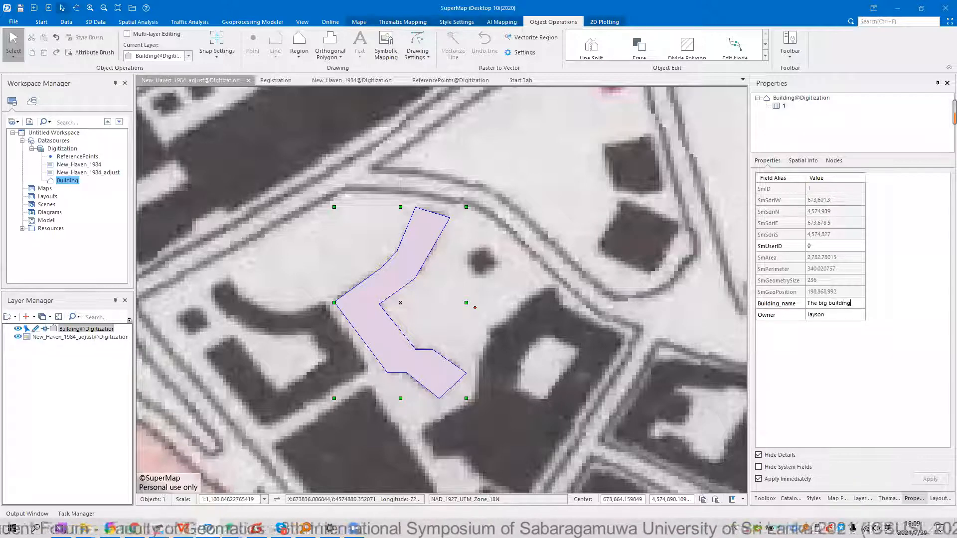
{"action": "left_click", "coordinate": [881, 367]}
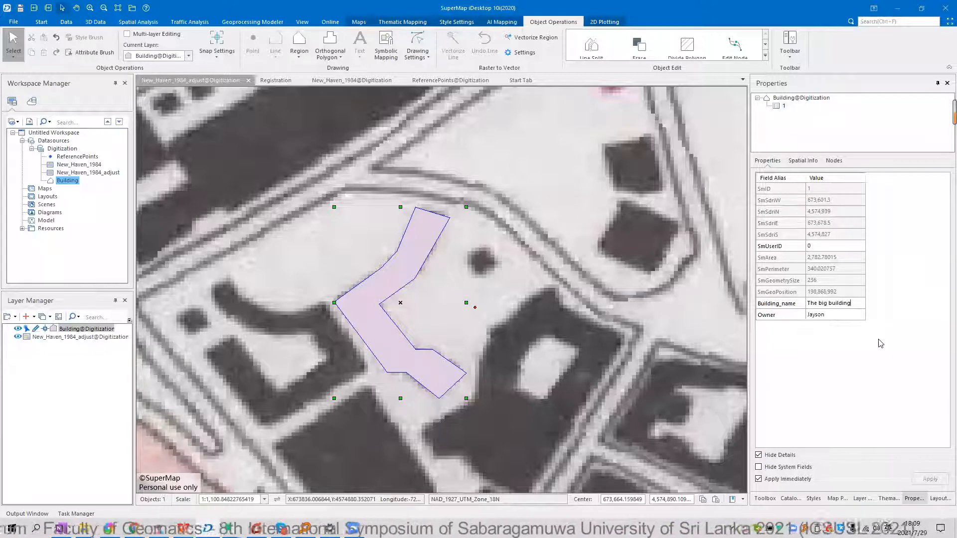
{"action": "key", "text": "Return"}
{"action": "left_click", "coordinate": [851, 304]}
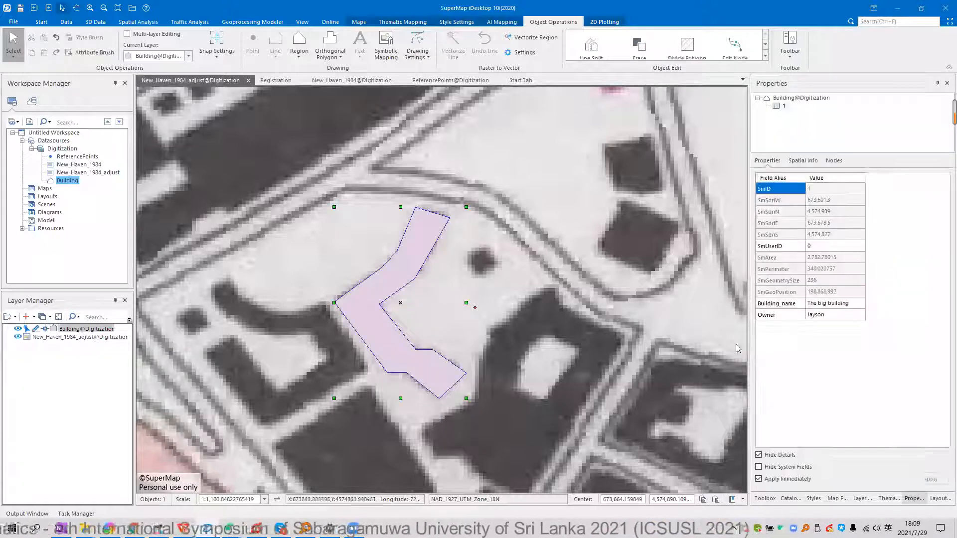
Start region vectorization on the New_Haven_1984_adjust raster layer with color tolerance 0, filter pixels 0.7, smoothness 2 and Auto Pan enabled
{"action": "left_click", "coordinate": [558, 286]}
{"action": "scroll", "coordinate": [558, 286], "scroll_direction": "down", "scroll_amount": 2}
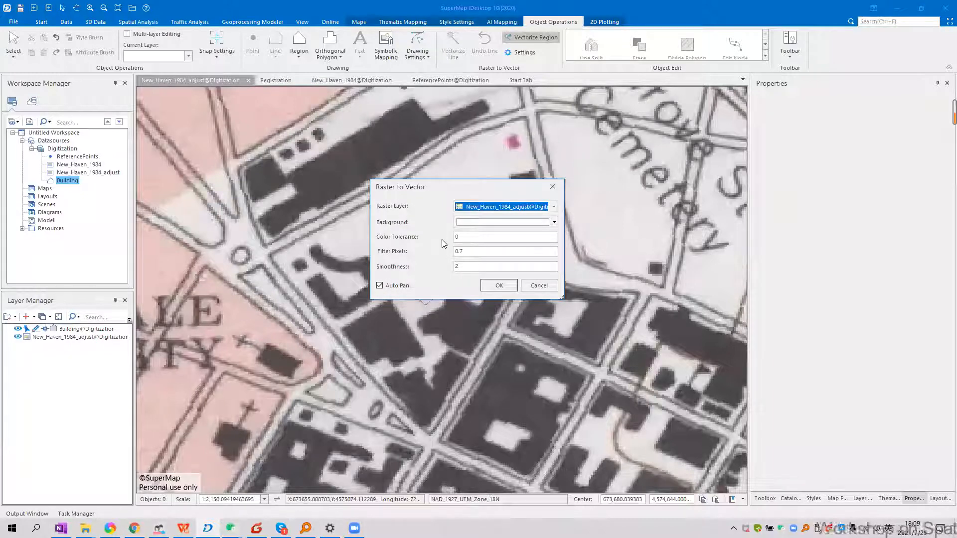
{"action": "left_click", "coordinate": [496, 286]}
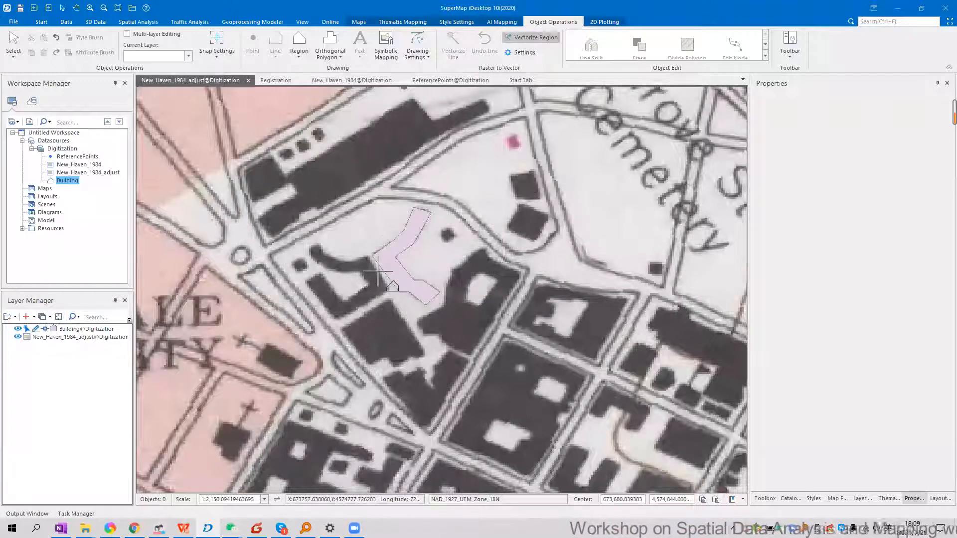
Vectorize the dark building blocks southeast of the Yale University label into regions, including the large blocks with inner courtyards
{"action": "left_click_drag", "start_coordinate": [513, 282], "coordinate": [534, 86]}
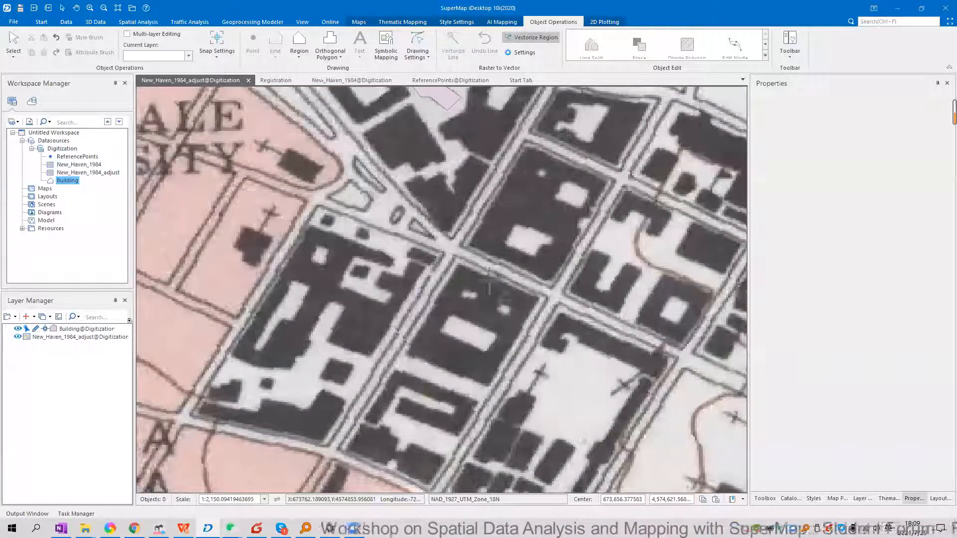
{"action": "left_click", "coordinate": [521, 330]}
{"action": "left_click", "coordinate": [363, 255]}
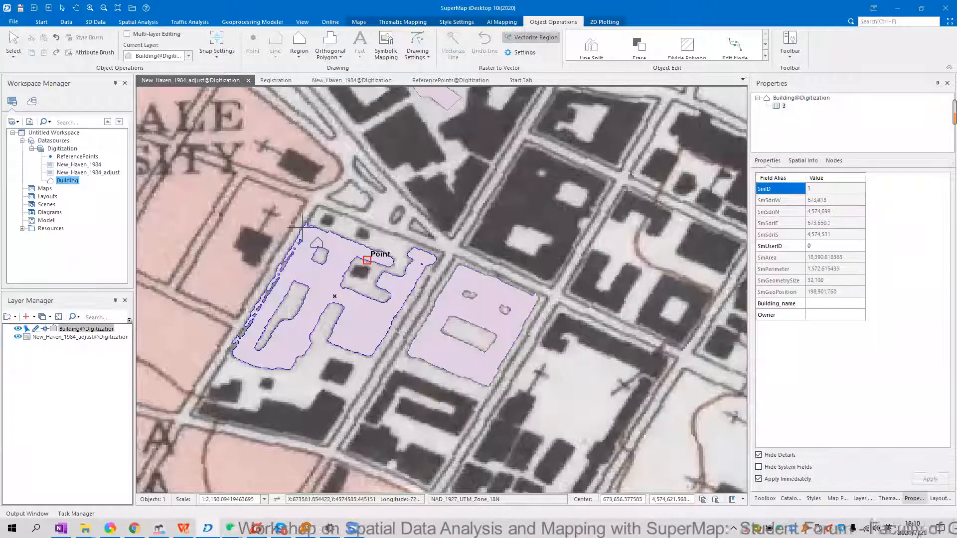
{"action": "left_click", "coordinate": [333, 375]}
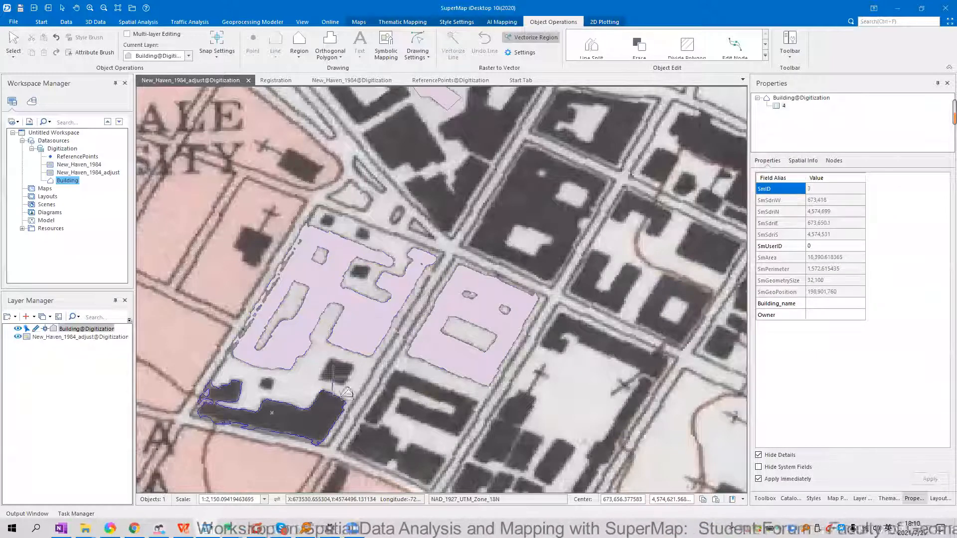
{"action": "left_click", "coordinate": [417, 396]}
{"action": "left_click", "coordinate": [512, 207]}
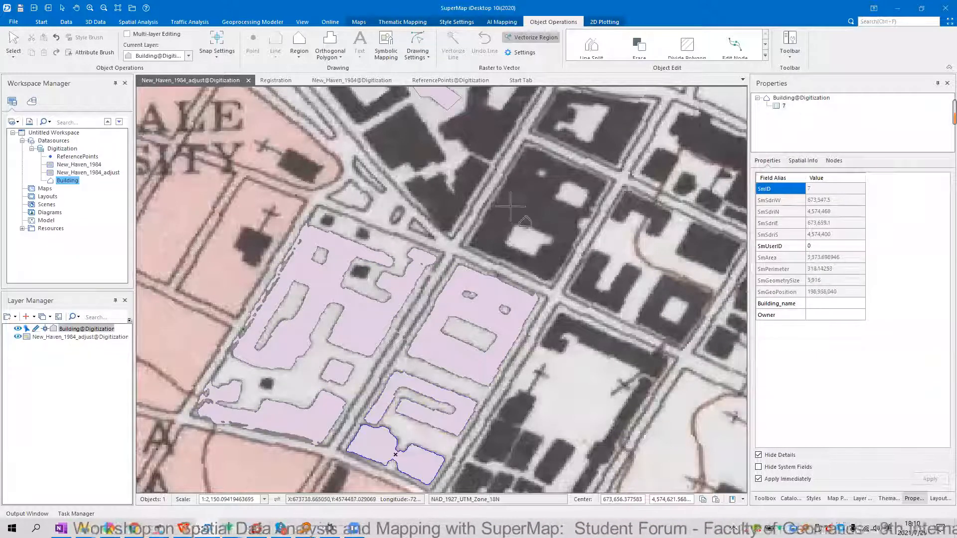
Vectorize the buildings around the first digitized one and in the blocks directly south of Grove St Cemetery
{"action": "left_click_drag", "start_coordinate": [650, 186], "coordinate": [491, 260]}
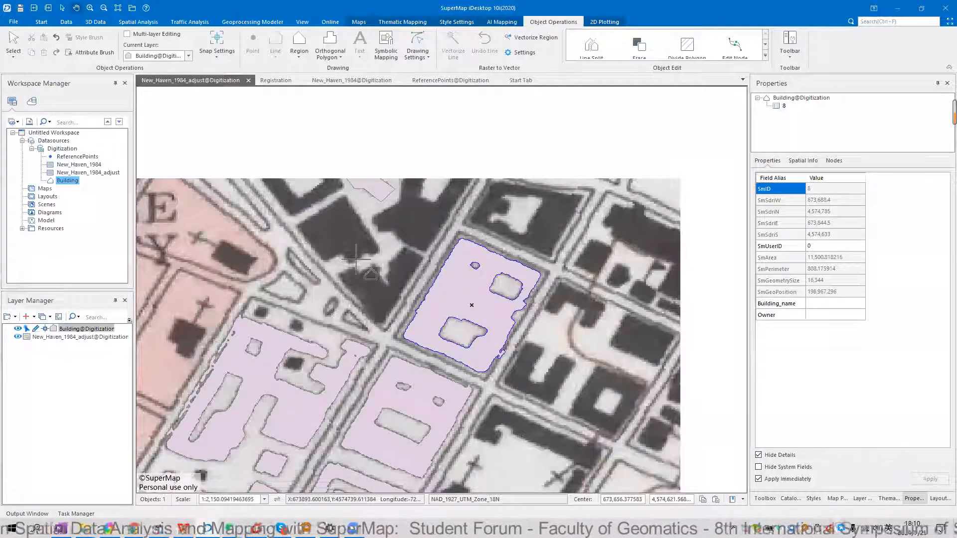
{"action": "scroll", "coordinate": [341, 269], "scroll_direction": "down", "scroll_amount": 4}
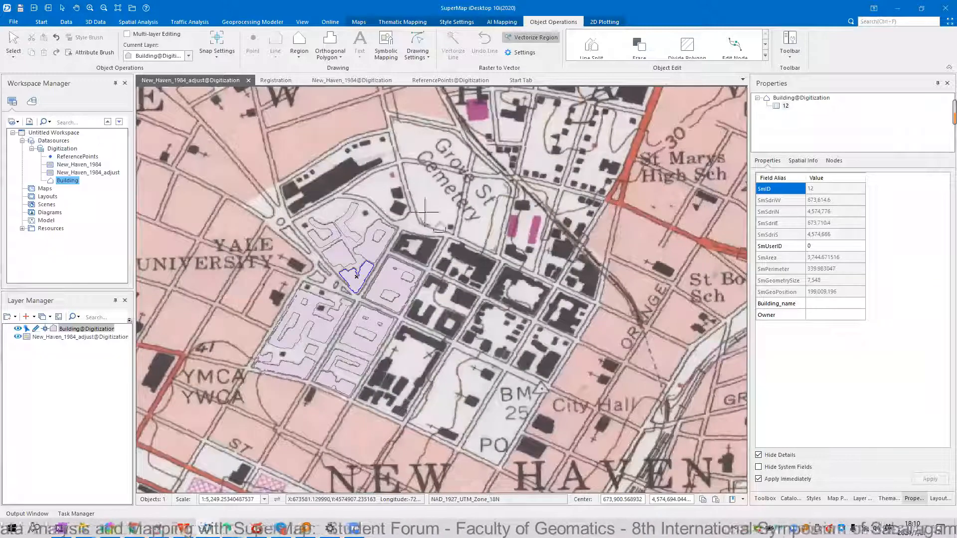
{"action": "left_click", "coordinate": [571, 228]}
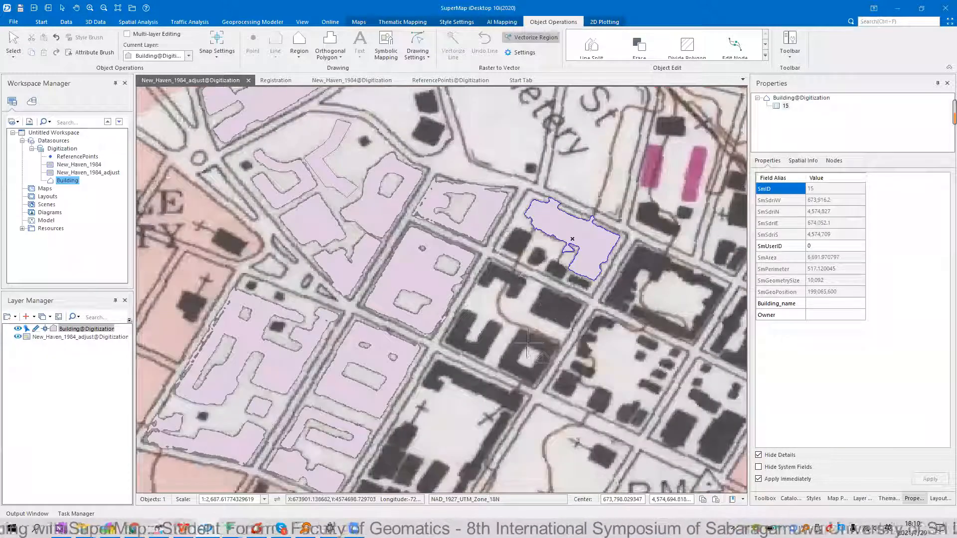
{"action": "left_click", "coordinate": [487, 343]}
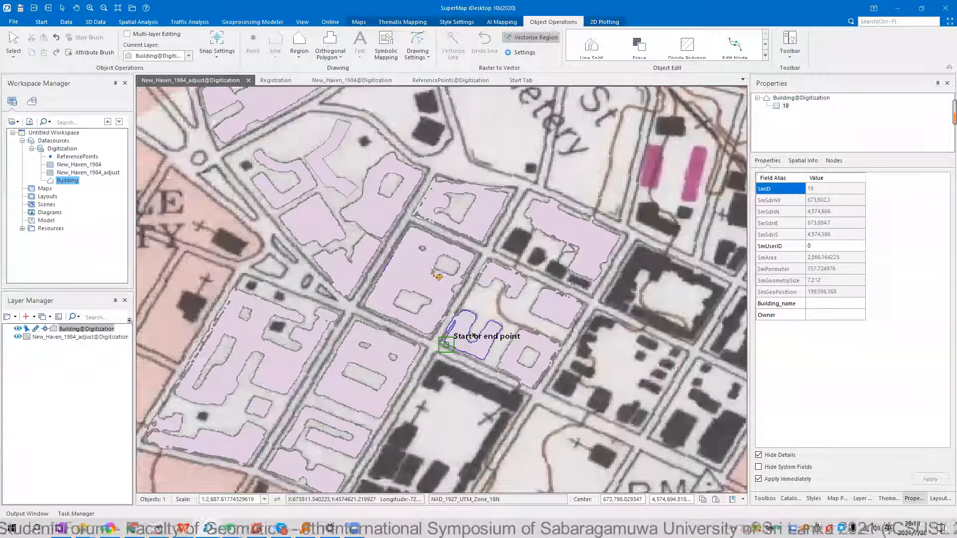
Leave region vectorization and select the large vectorized block with three courtyards to examine its attributes
{"action": "right_click", "coordinate": [434, 273]}
{"action": "left_click", "coordinate": [435, 273]}
{"action": "scroll", "coordinate": [494, 343], "scroll_direction": "up", "scroll_amount": 4}
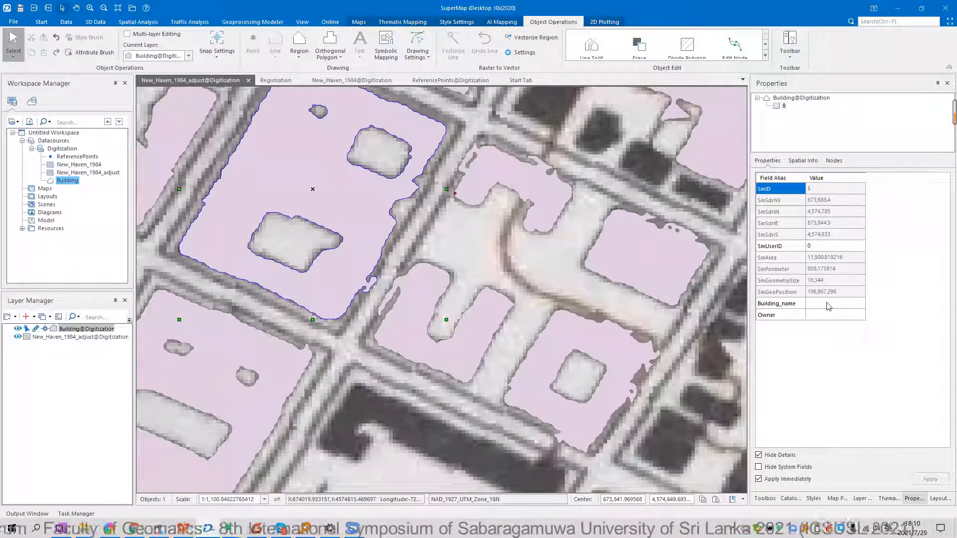
{"action": "scroll", "coordinate": [438, 272], "scroll_direction": "down", "scroll_amount": 5}
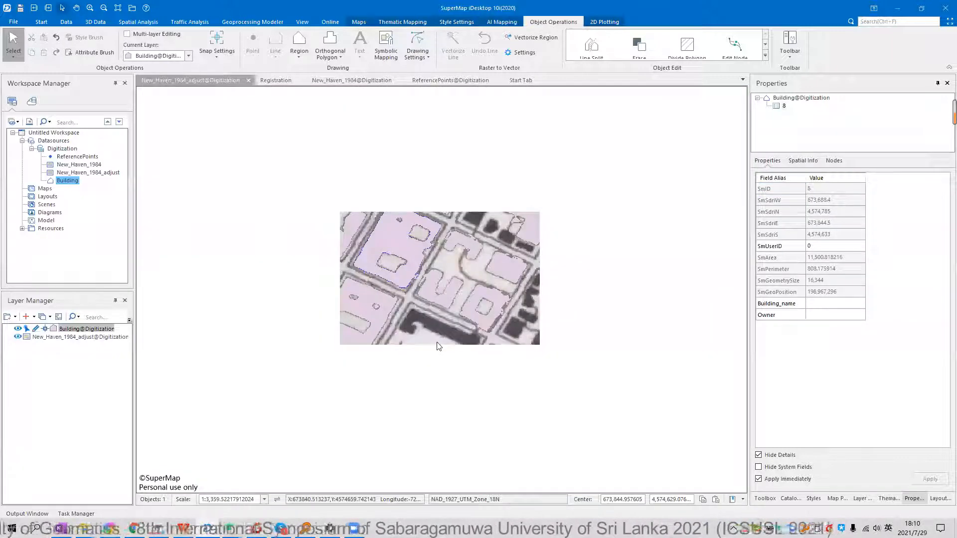
Browse the Building dataset's attribute table with its system fields shown to review the records of all digitized buildings
{"action": "right_click", "coordinate": [68, 180]}
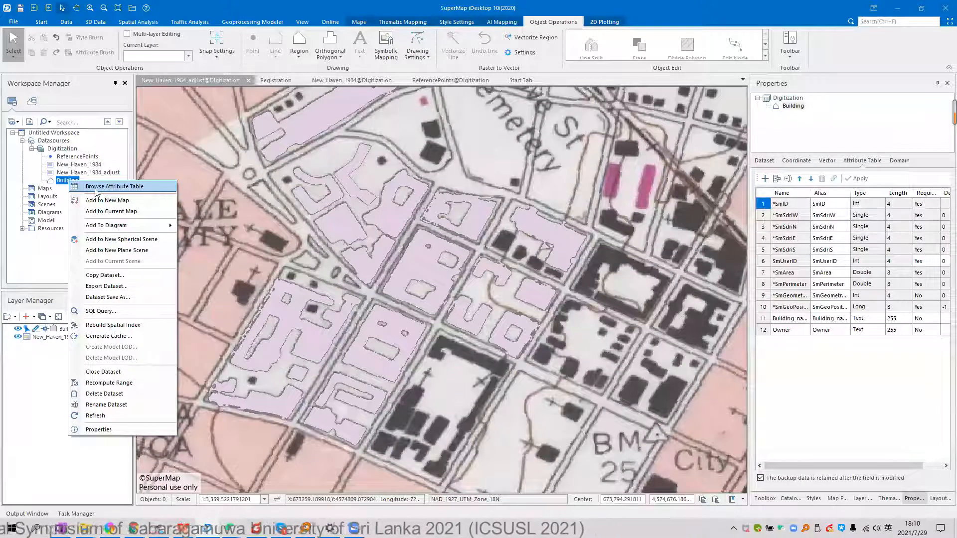
{"action": "left_click", "coordinate": [118, 188]}
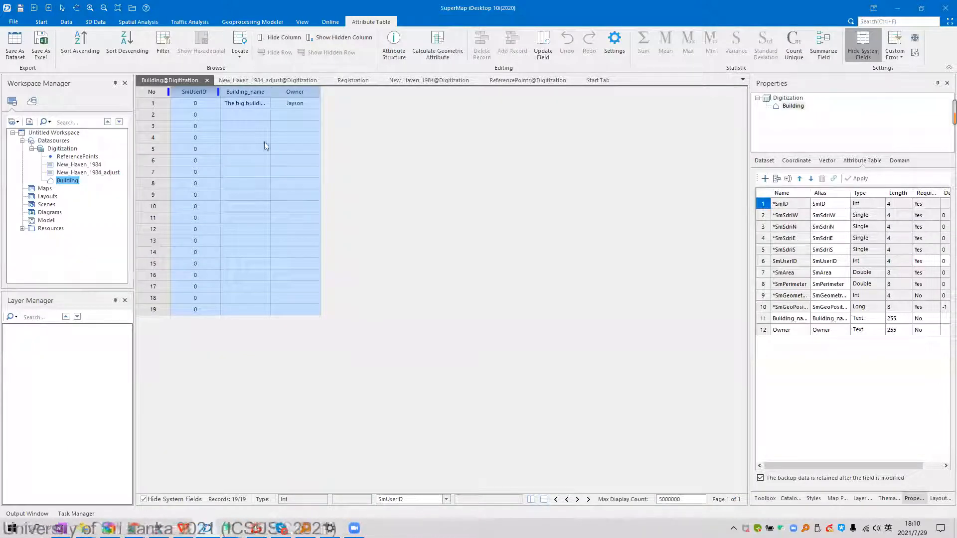
{"action": "left_click", "coordinate": [299, 160]}
{"action": "left_click", "coordinate": [282, 263]}
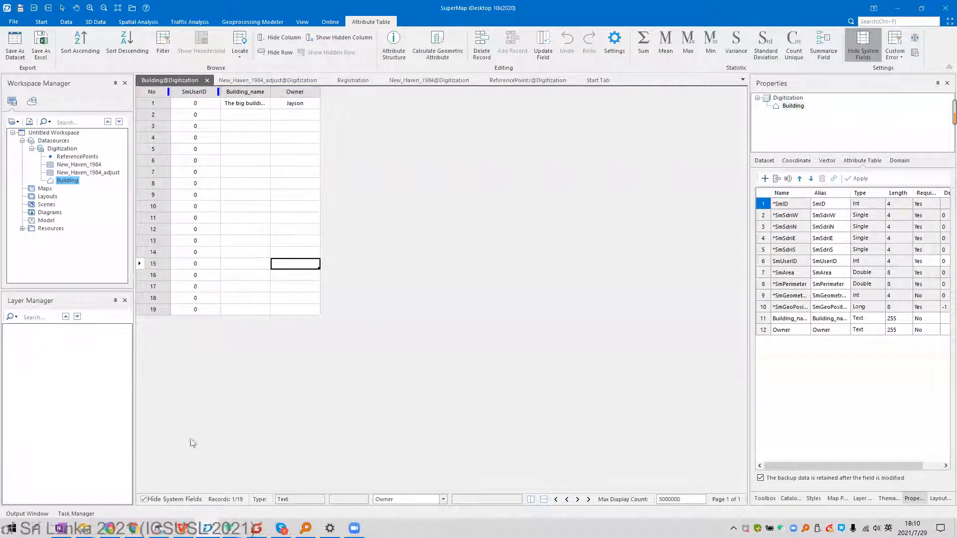
{"action": "left_click", "coordinate": [143, 500]}
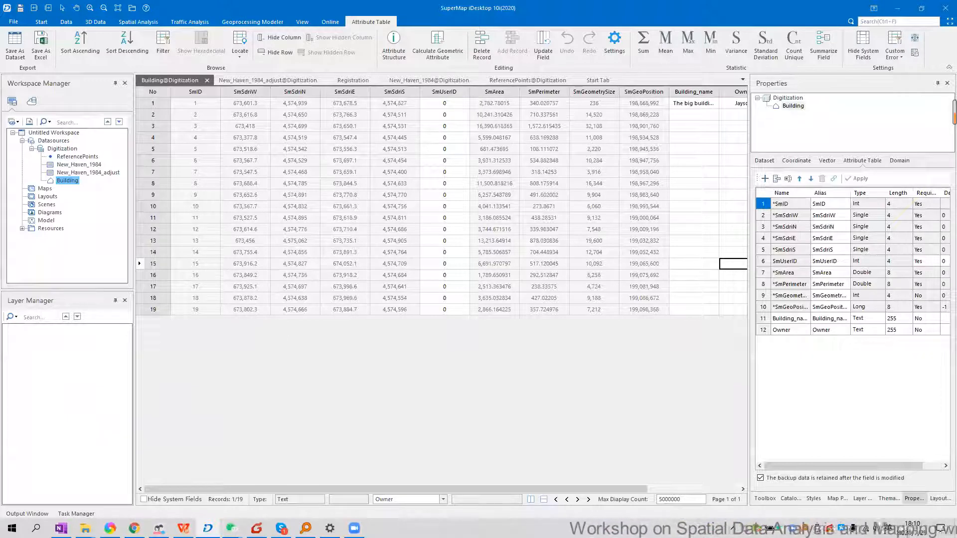
{"action": "key", "text": "shift+F5"}
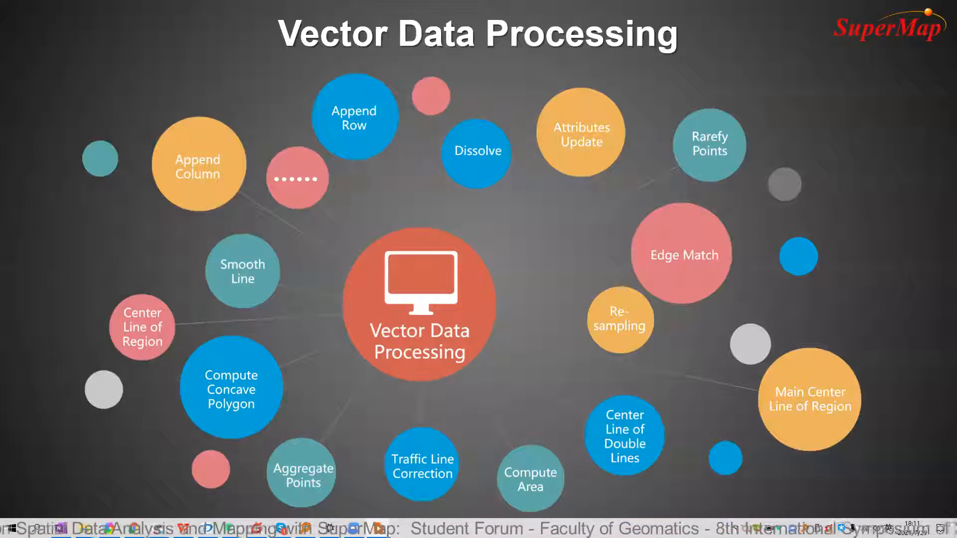
{"action": "key", "text": "Right"}
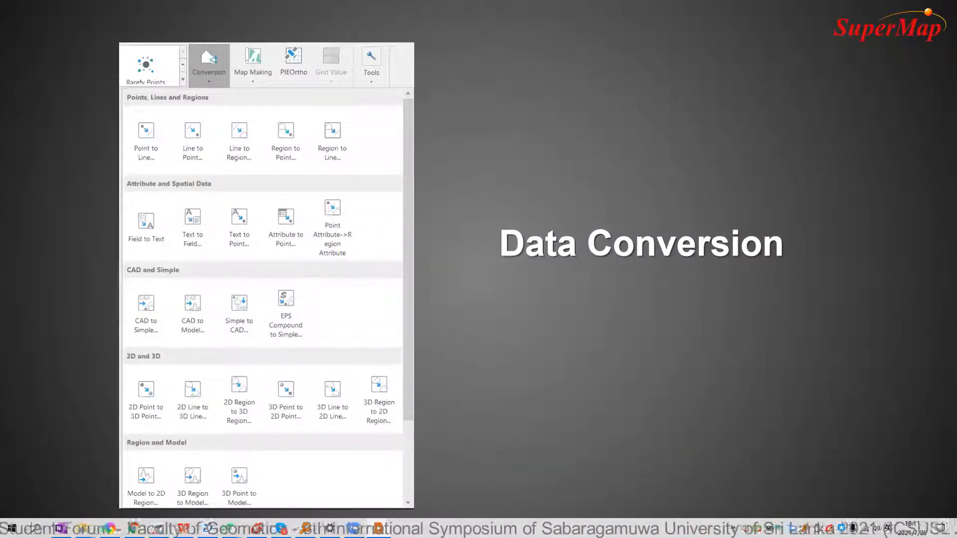
{"action": "key", "text": "Right"}
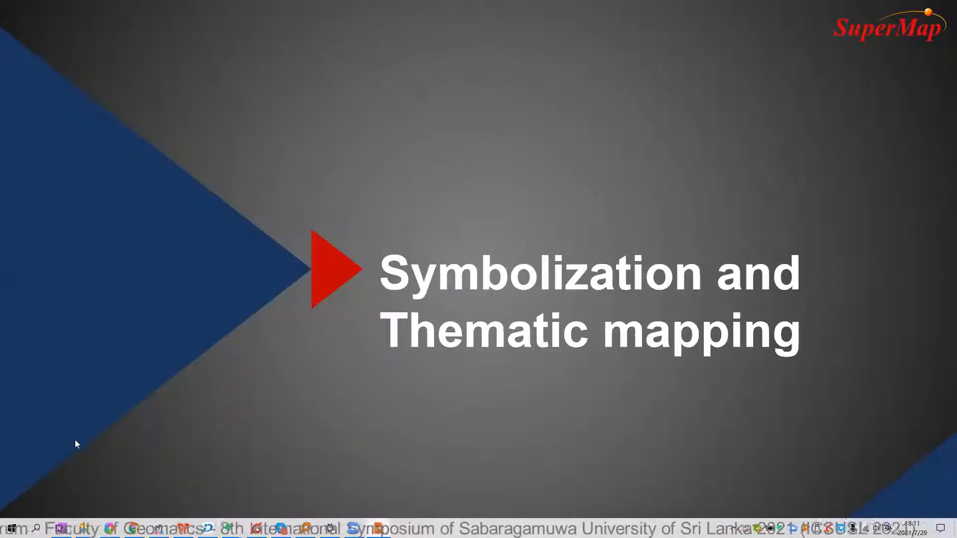
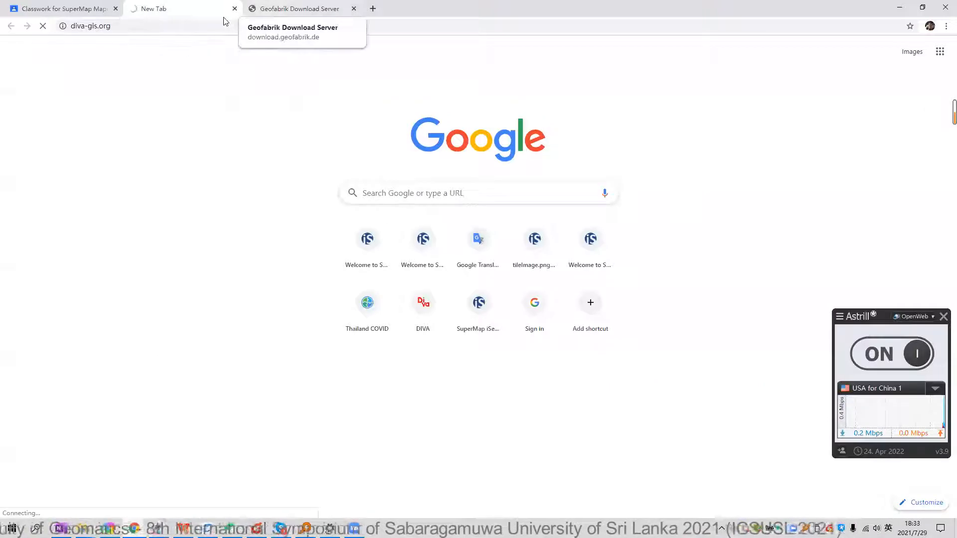
Copy the address of the Geofabrik download page in the browser and switch back to the WPS presentation
{"action": "left_click", "coordinate": [294, 9]}
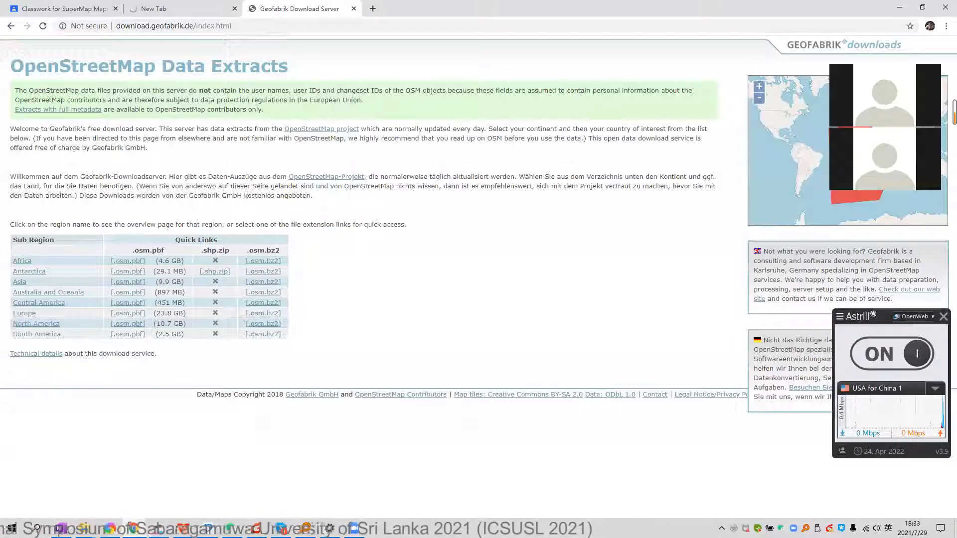
{"action": "key", "text": "ctrl+l"}
{"action": "key", "text": "ctrl+c"}
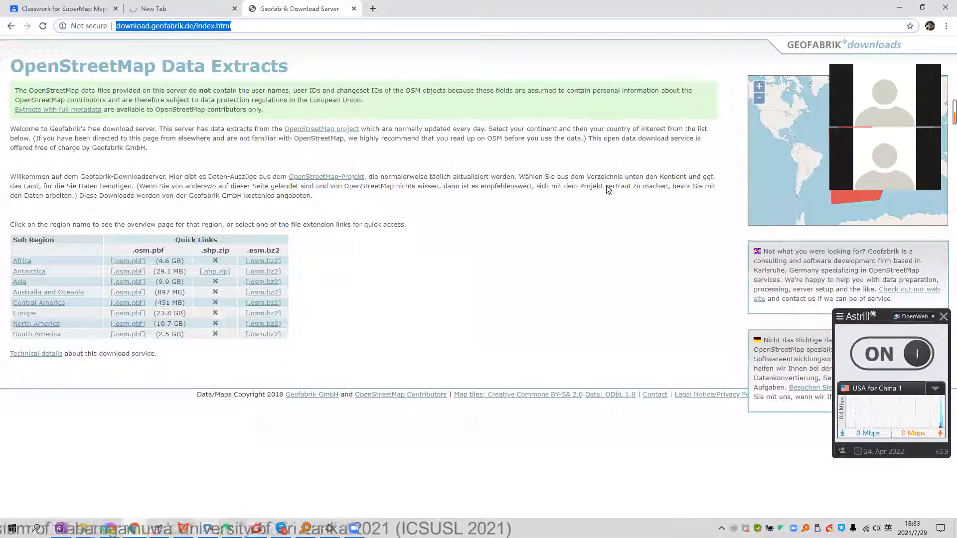
{"action": "key", "text": "alt+Tab"}
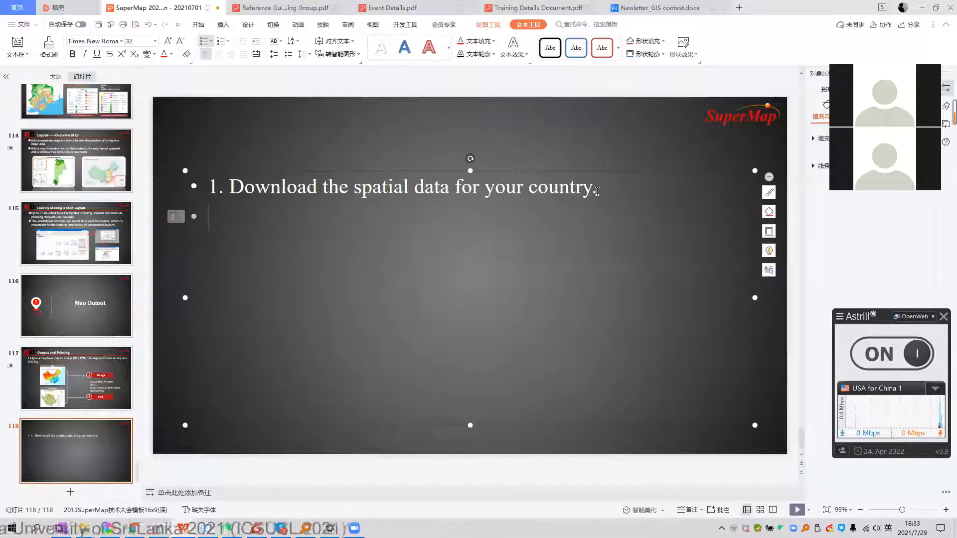
Add two placeholder bullets reading "1" below the spatial data download instruction on slide 118
{"action": "key", "text": "BackSpace"}
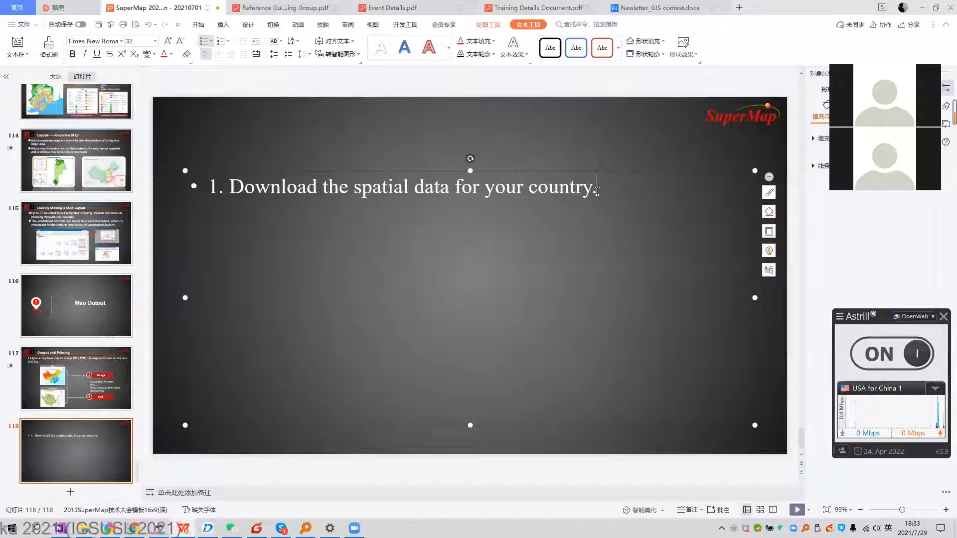
{"action": "key", "text": "Return"}
{"action": "type", "text": "1"}
{"action": "key", "text": "Return"}
{"action": "type", "text": "1"}
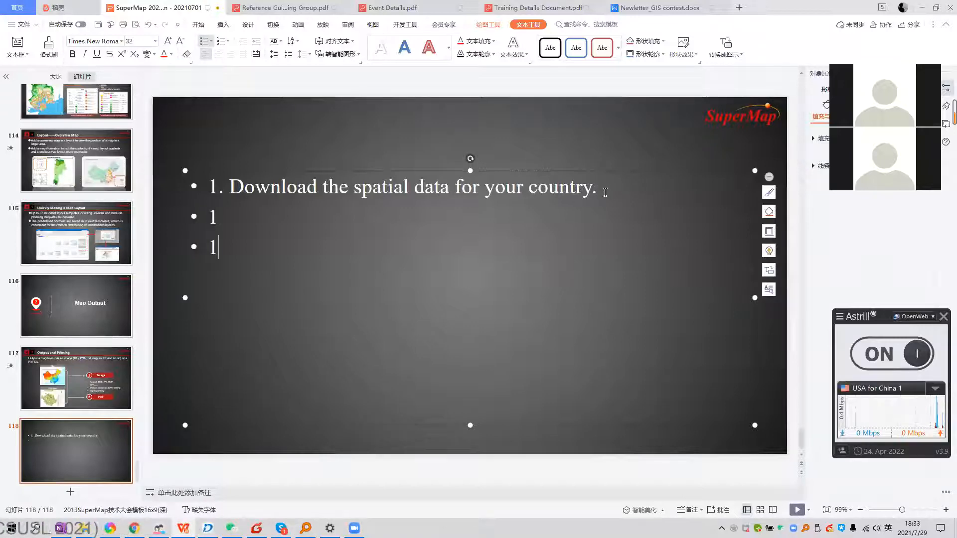
{"action": "left_click", "coordinate": [605, 192]}
{"action": "key", "text": "Return"}
{"action": "key", "text": "Tab"}
{"action": "key", "text": "ctrl+v"}
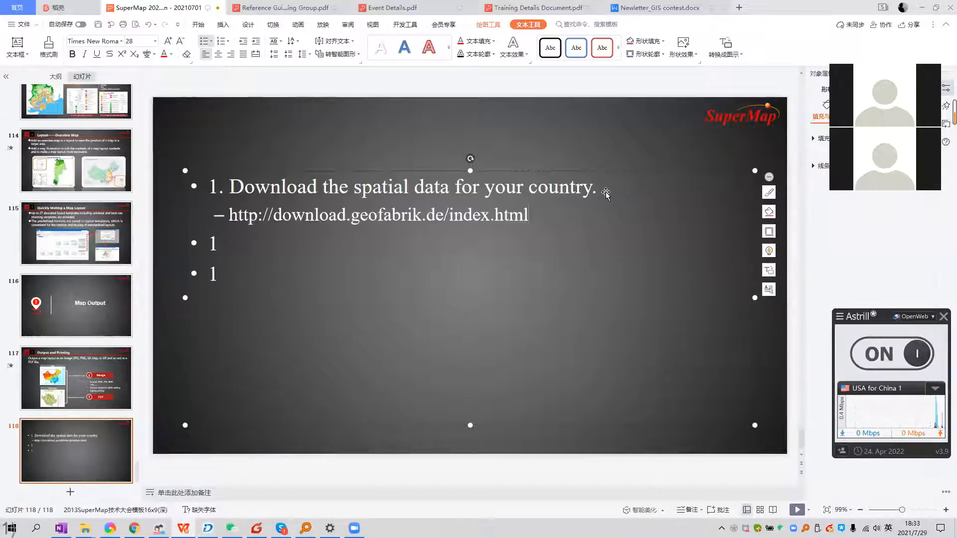
{"action": "key", "text": "alt+Tab"}
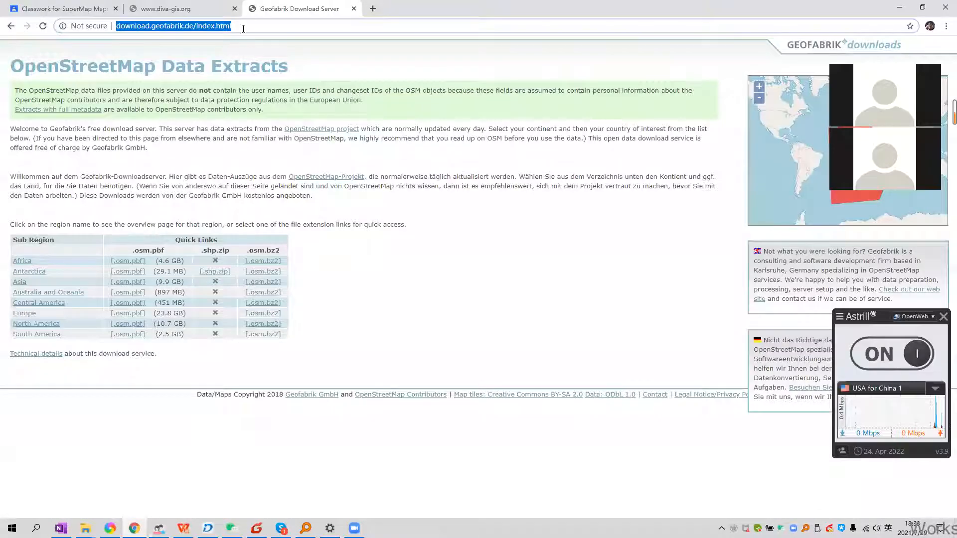
{"action": "key", "text": "alt+Tab"}
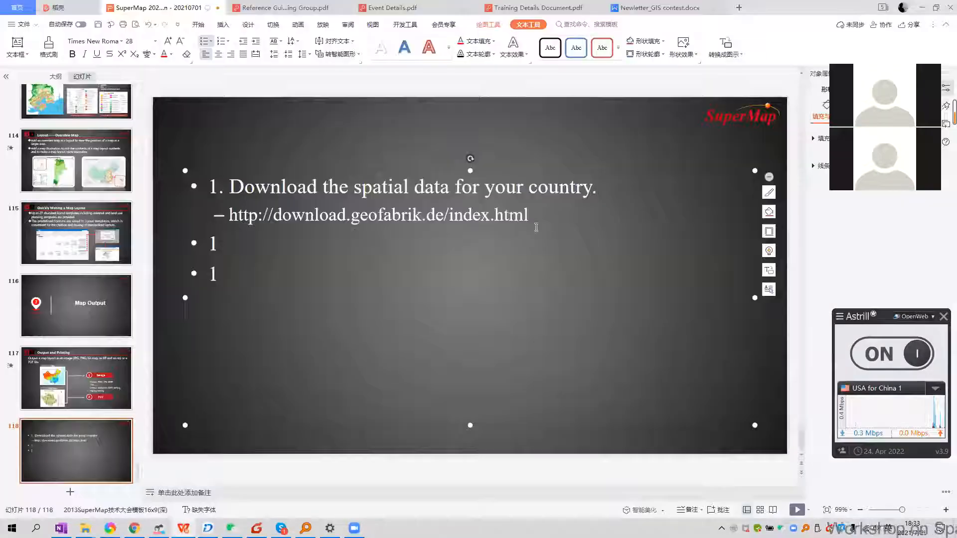
{"action": "key", "text": "Return"}
{"action": "type", "text": "http://www.diva-gis.org/"}
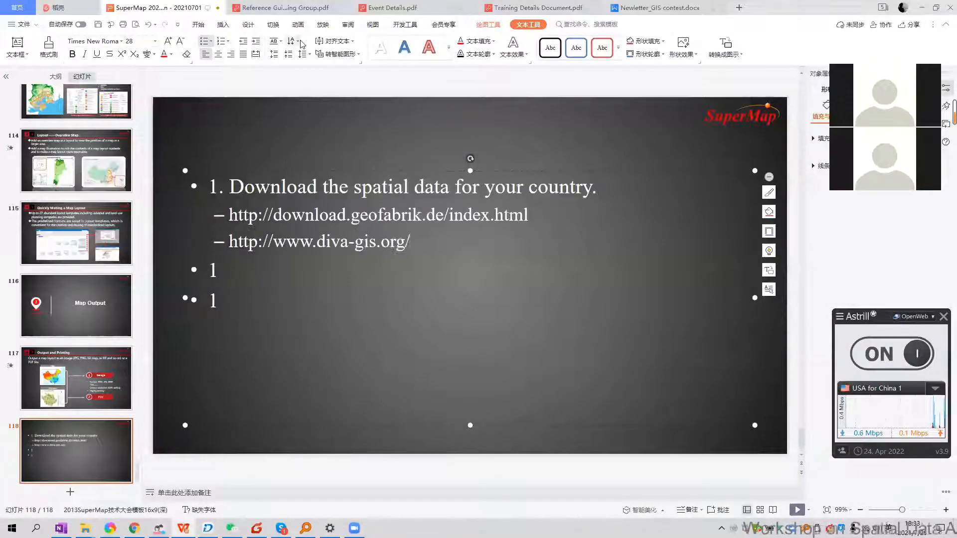
Switch to the browser, open the DIVA-GIS Free Spatial Data page and examine its country level data offering
{"action": "key", "text": "alt+Tab"}
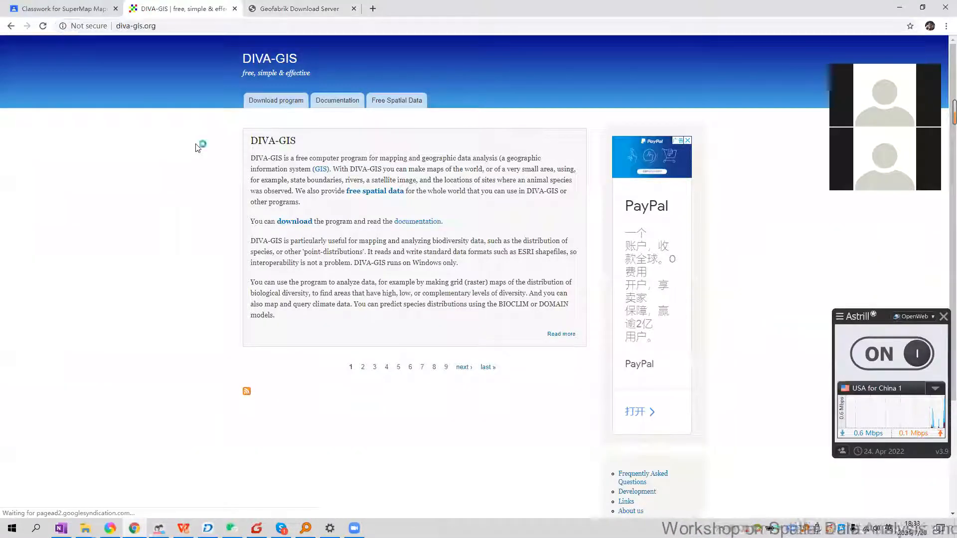
{"action": "left_click", "coordinate": [197, 148]}
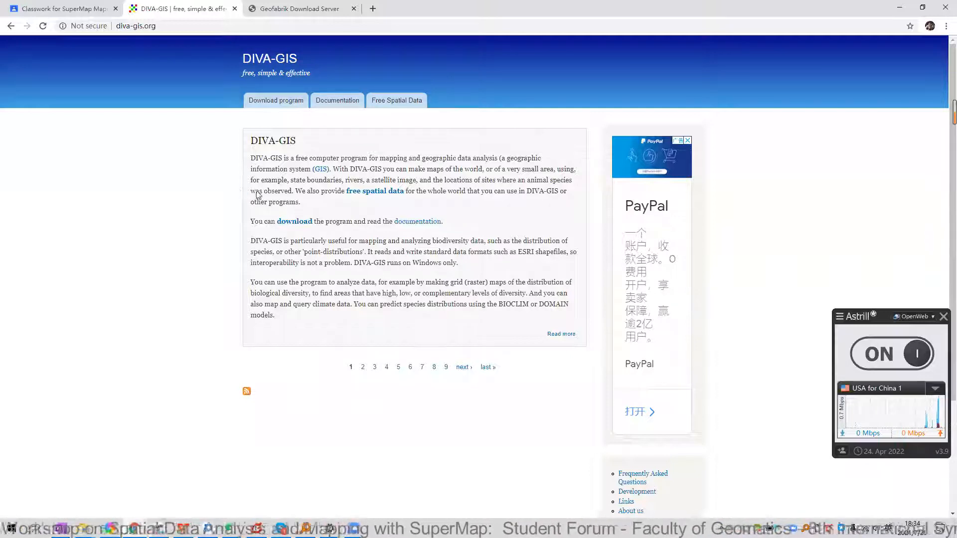
{"action": "left_click", "coordinate": [385, 198]}
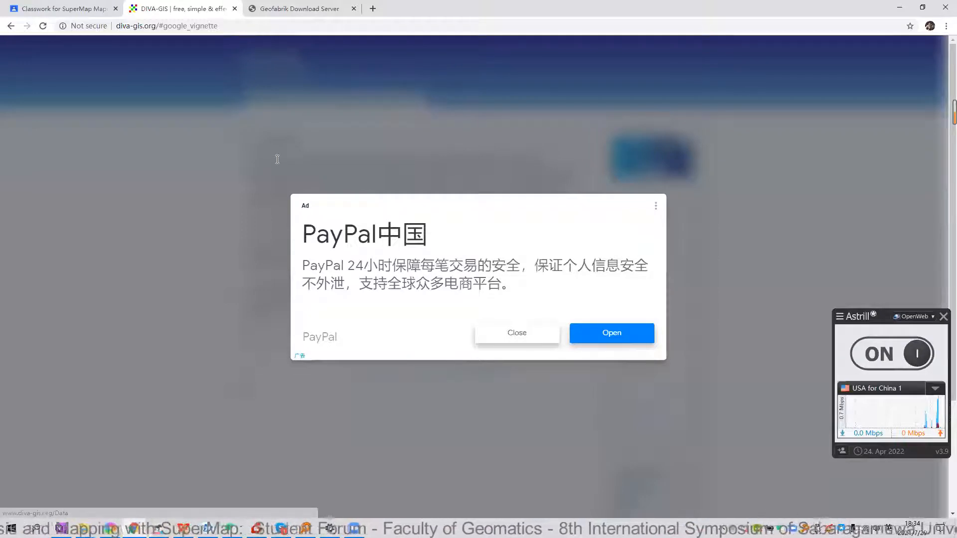
{"action": "left_click_drag", "start_coordinate": [334, 155], "coordinate": [251, 152]}
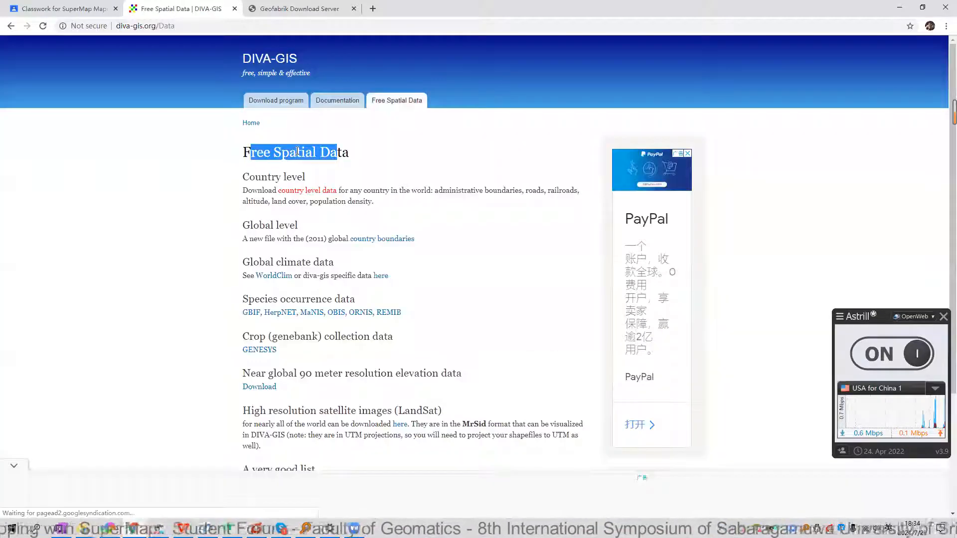
{"action": "left_click_drag", "start_coordinate": [350, 153], "coordinate": [263, 153]}
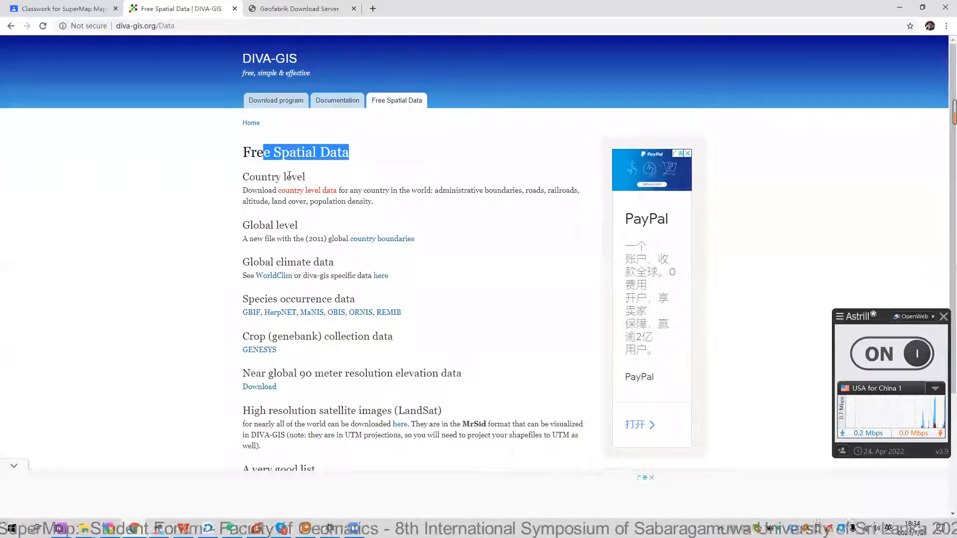
{"action": "left_click", "coordinate": [288, 194]}
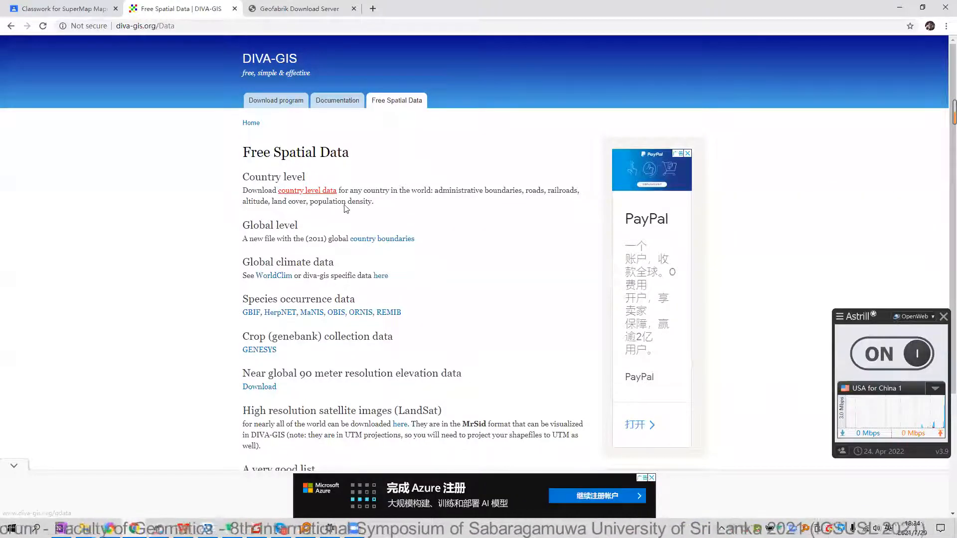
Open the DIVA-GIS country level data download page and choose Sri Lanka as the country
{"action": "left_click", "coordinate": [310, 209]}
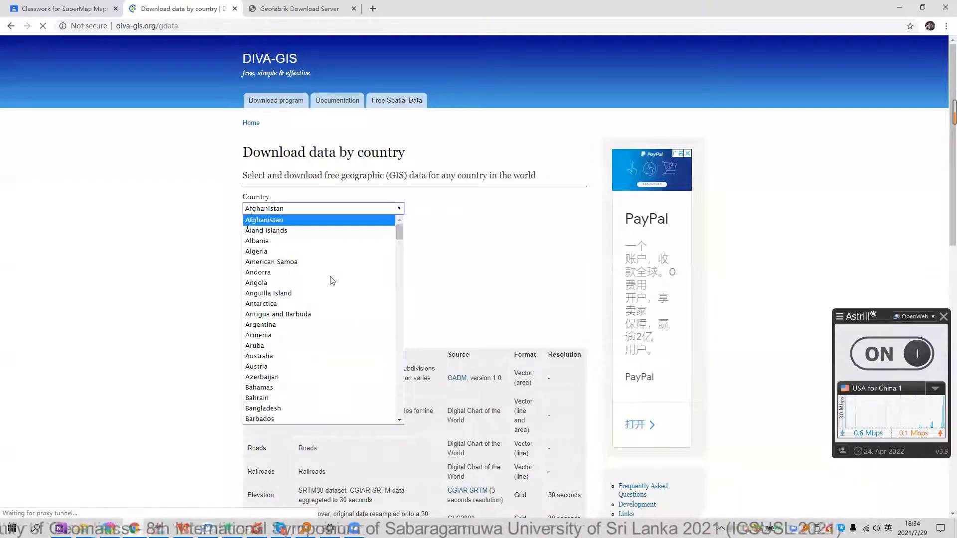
{"action": "scroll", "coordinate": [333, 278], "scroll_direction": "down", "scroll_amount": 20}
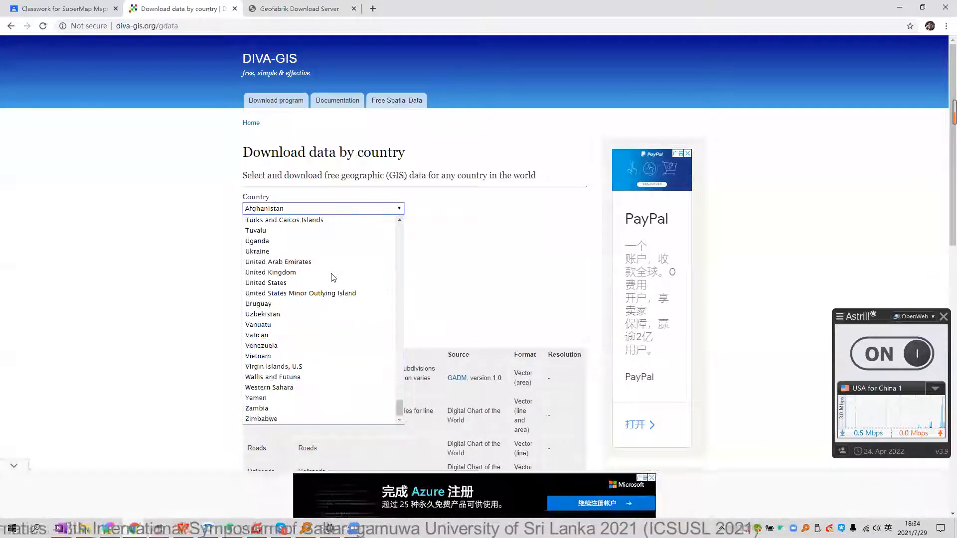
{"action": "scroll", "coordinate": [333, 277], "scroll_direction": "up", "scroll_amount": 20}
{"action": "scroll", "coordinate": [332, 274], "scroll_direction": "down", "scroll_amount": 20}
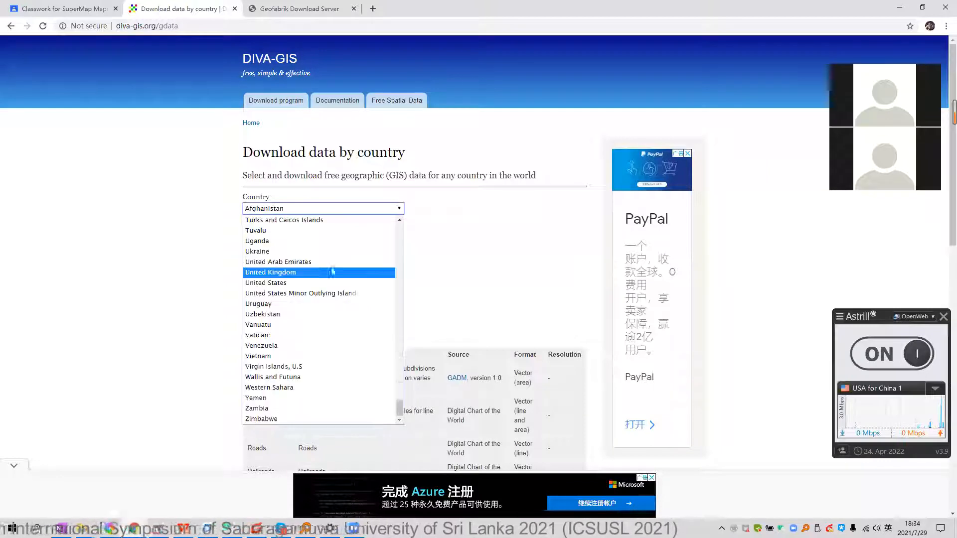
{"action": "scroll", "coordinate": [321, 270], "scroll_direction": "up", "scroll_amount": 20}
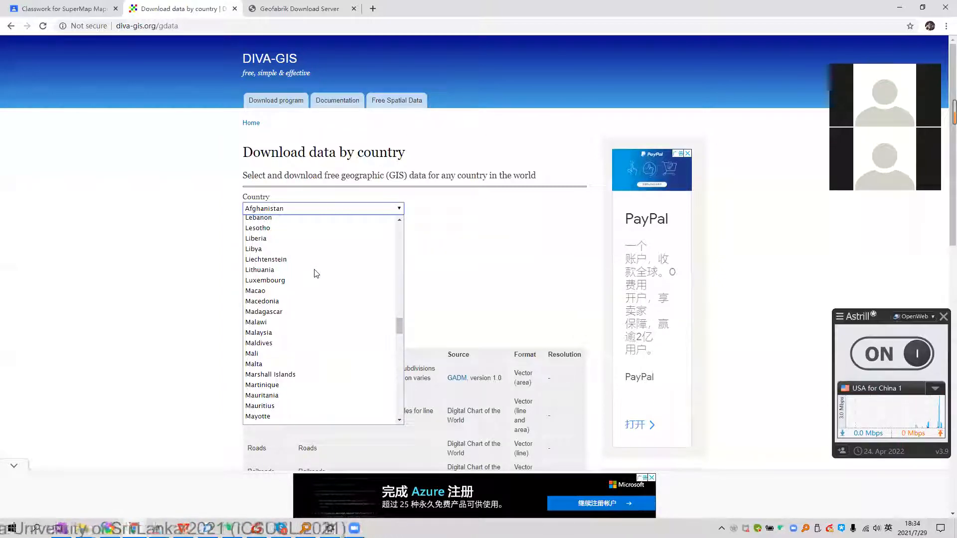
{"action": "scroll", "coordinate": [319, 271], "scroll_direction": "down", "scroll_amount": 20}
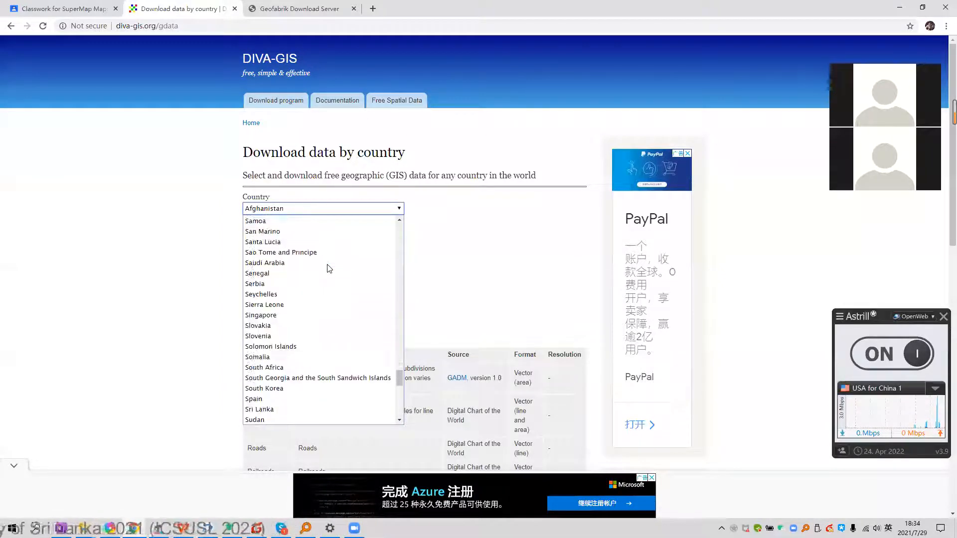
{"action": "scroll", "coordinate": [328, 268], "scroll_direction": "down", "scroll_amount": 3}
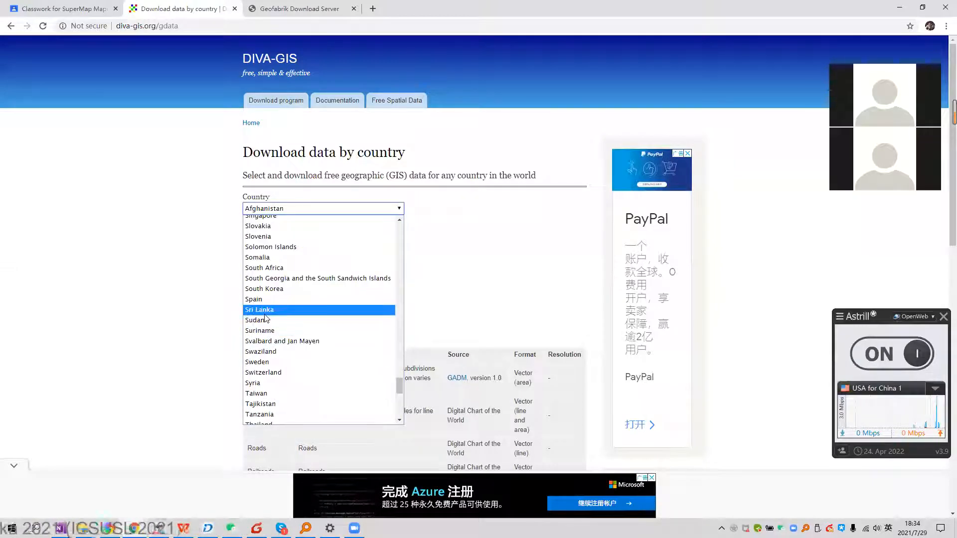
{"action": "left_click", "coordinate": [267, 309]}
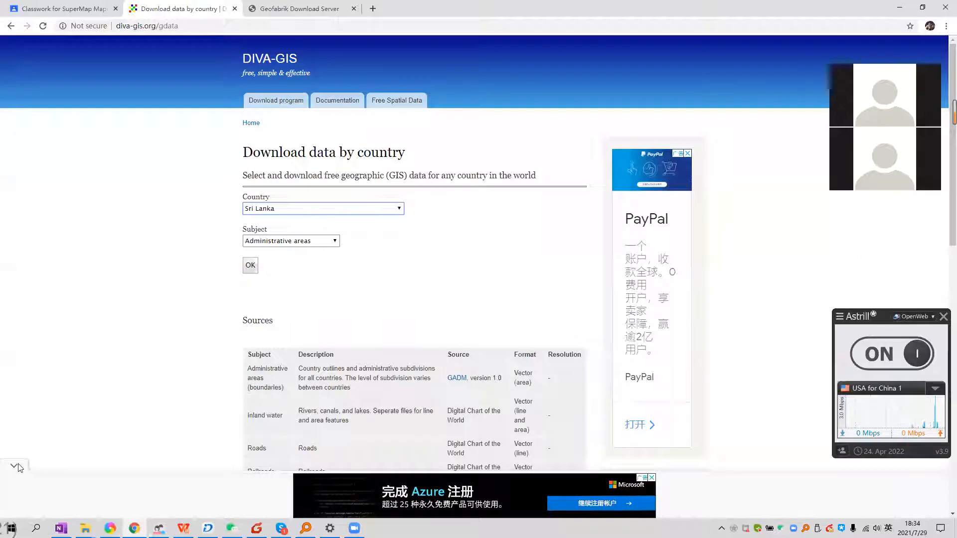
Review the subject choices offered for the Sri Lanka data download without changing the selected subject
{"action": "left_click", "coordinate": [326, 241]}
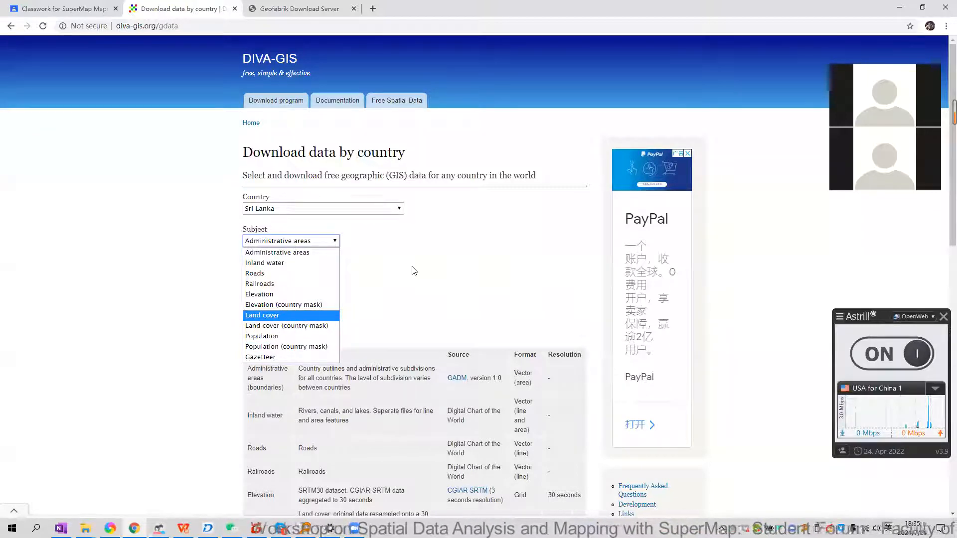
{"action": "key", "text": "Up"}
{"action": "key", "text": "Up"}
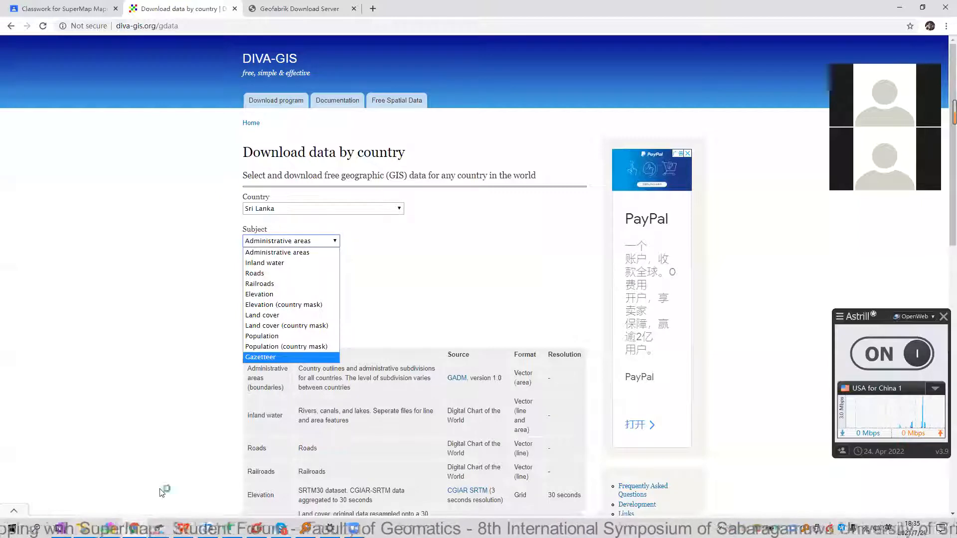
Switch to File Explorer's SLK data folder and select the five LKA zip archives from LKA_adm.zip to LKA_wat.zip
{"action": "left_click", "coordinate": [85, 529]}
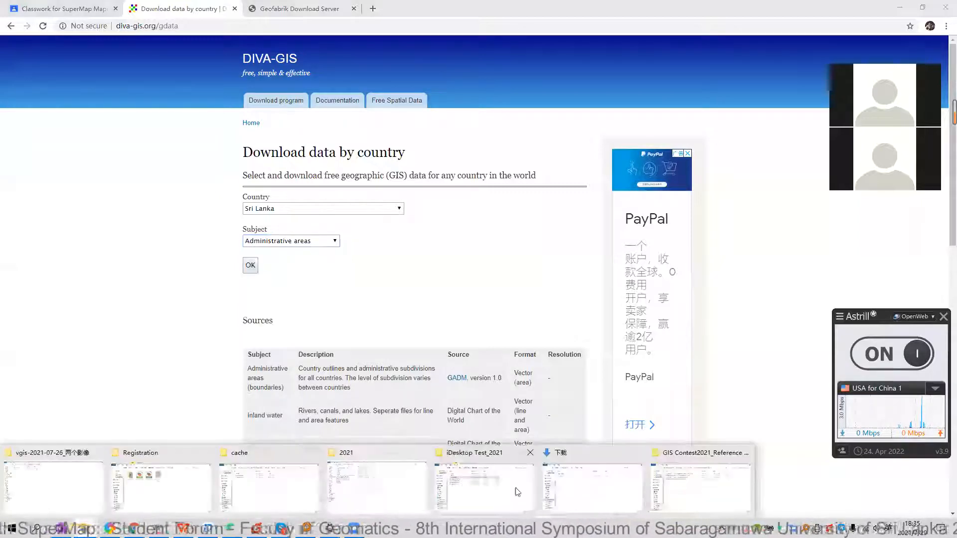
{"action": "left_click", "coordinate": [382, 491]}
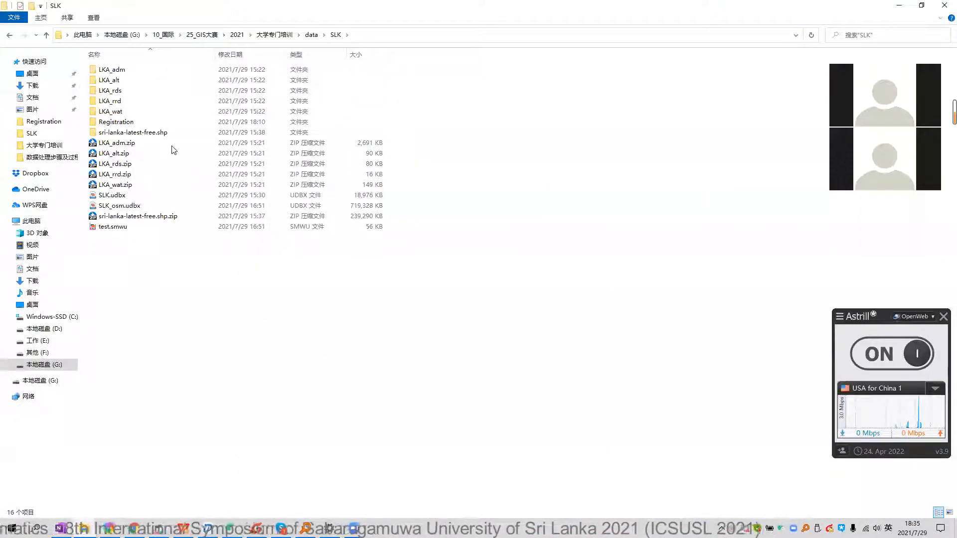
{"action": "left_click_drag", "start_coordinate": [419, 140], "coordinate": [302, 188]}
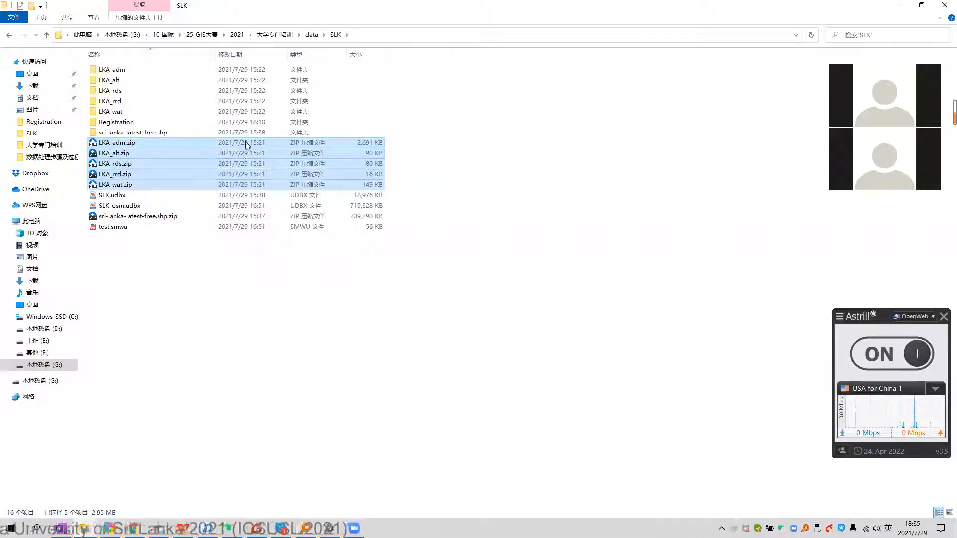
Open the LKA_adm folder and examine the files of the LKA_adm2 shapefile, including LKA_adm2.shp
{"action": "double_click", "coordinate": [142, 73]}
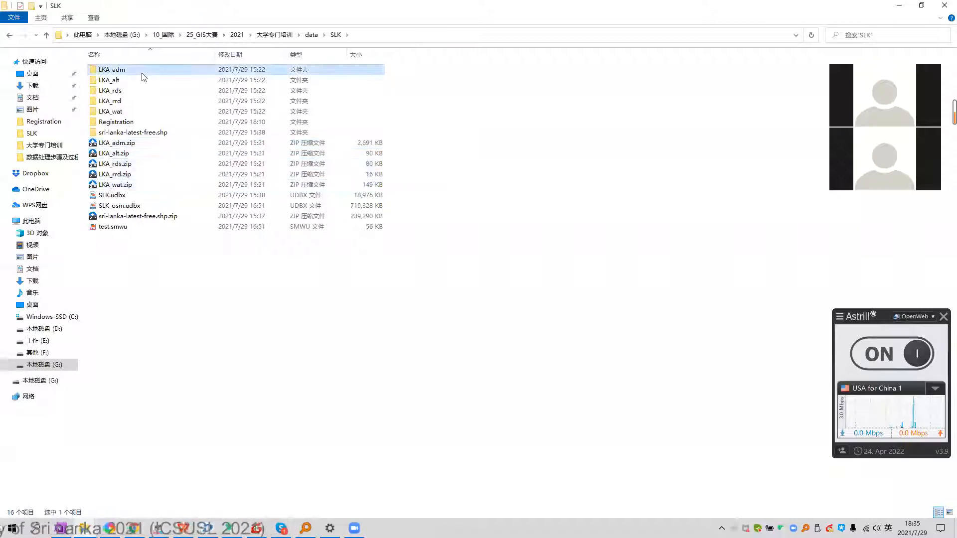
{"action": "left_click_drag", "start_coordinate": [220, 310], "coordinate": [229, 214]}
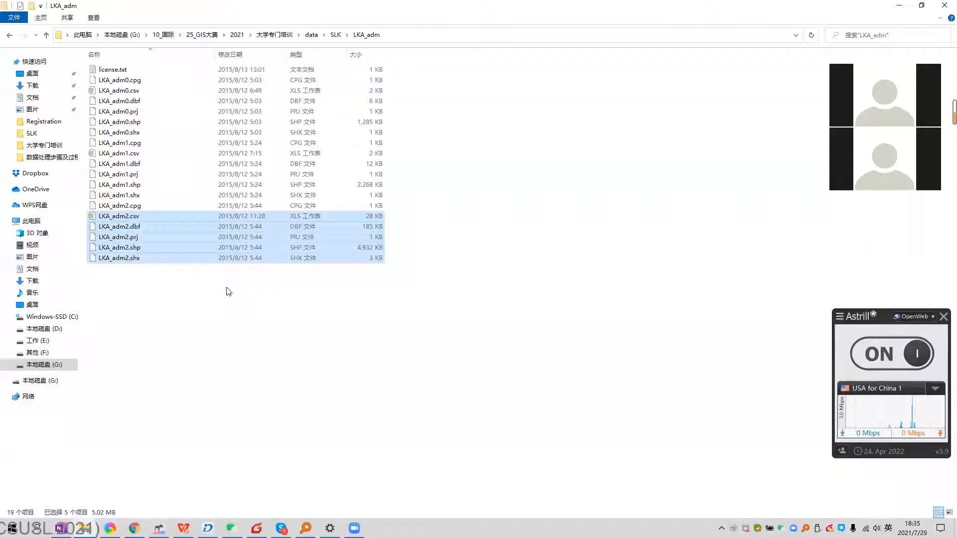
{"action": "left_click", "coordinate": [156, 245]}
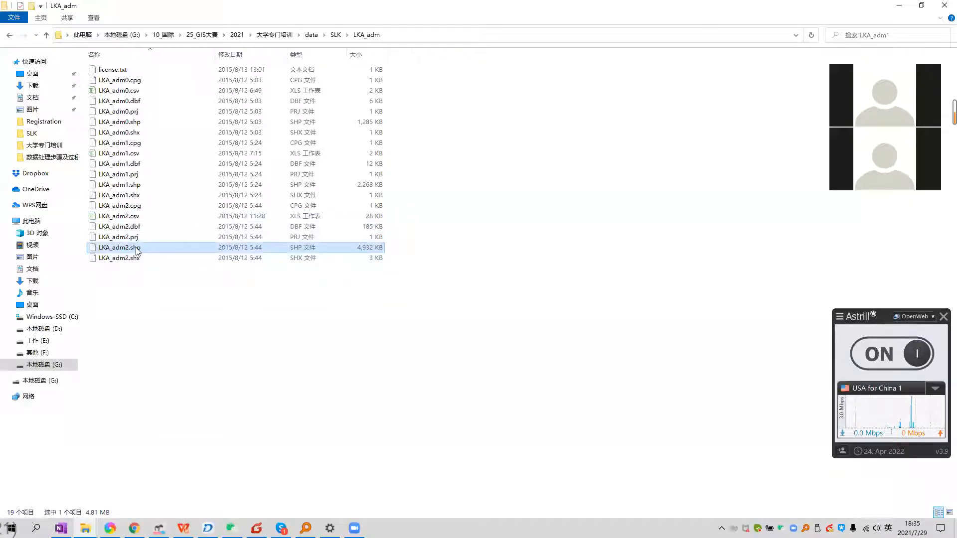
{"action": "left_click", "coordinate": [246, 283]}
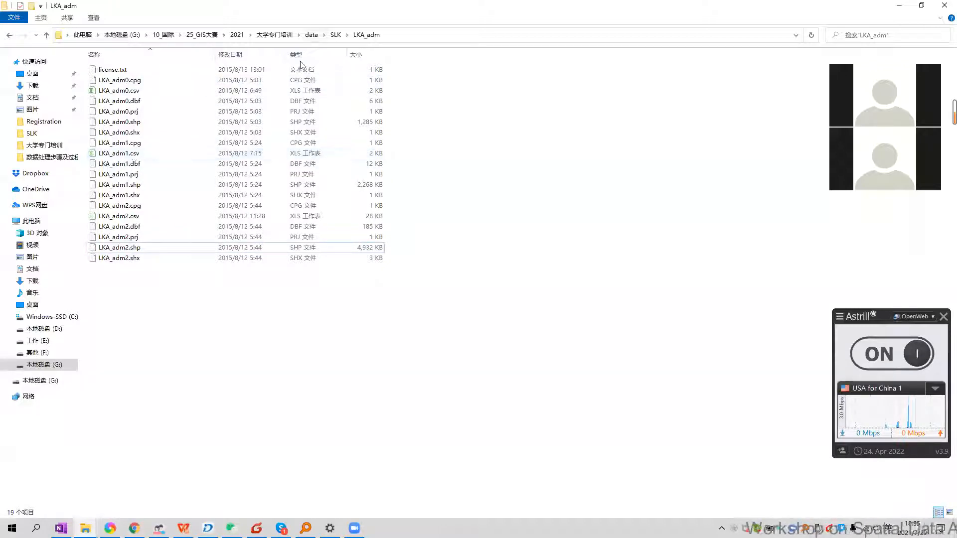
Return to the SLK folder and look over the extracted LKA data folders, including LKA_rds
{"action": "left_click", "coordinate": [336, 34]}
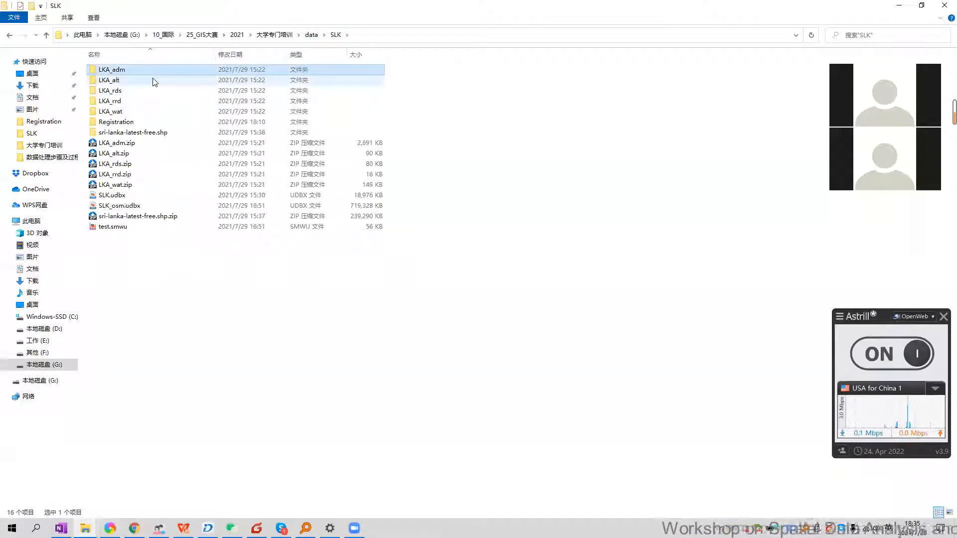
{"action": "left_click", "coordinate": [152, 88]}
{"action": "left_click_drag", "start_coordinate": [171, 124], "coordinate": [202, 66]}
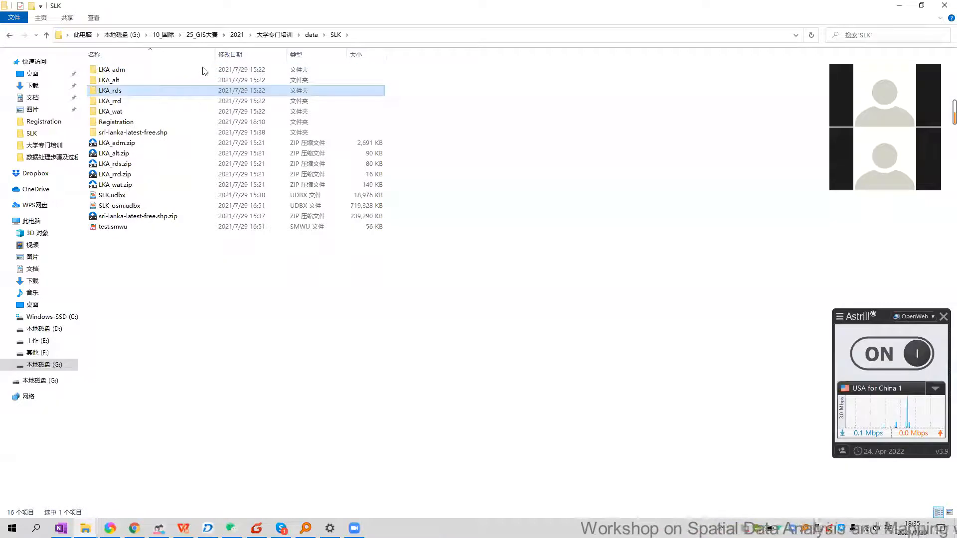
{"action": "left_click_drag", "start_coordinate": [182, 132], "coordinate": [201, 60]}
{"action": "key", "text": "alt+Left"}
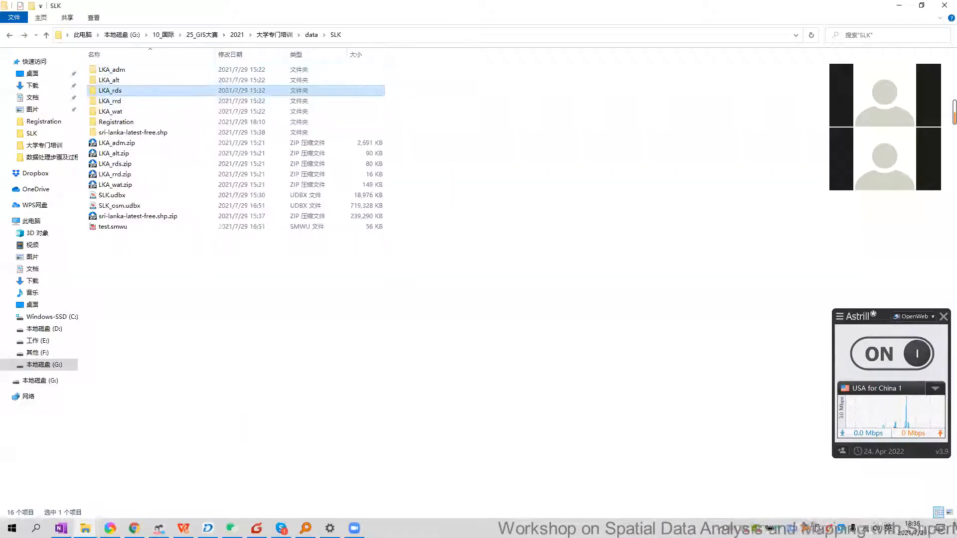
Switch back to the browser and point out the web address of the DIVA-GIS country data page
{"action": "left_click", "coordinate": [135, 529]}
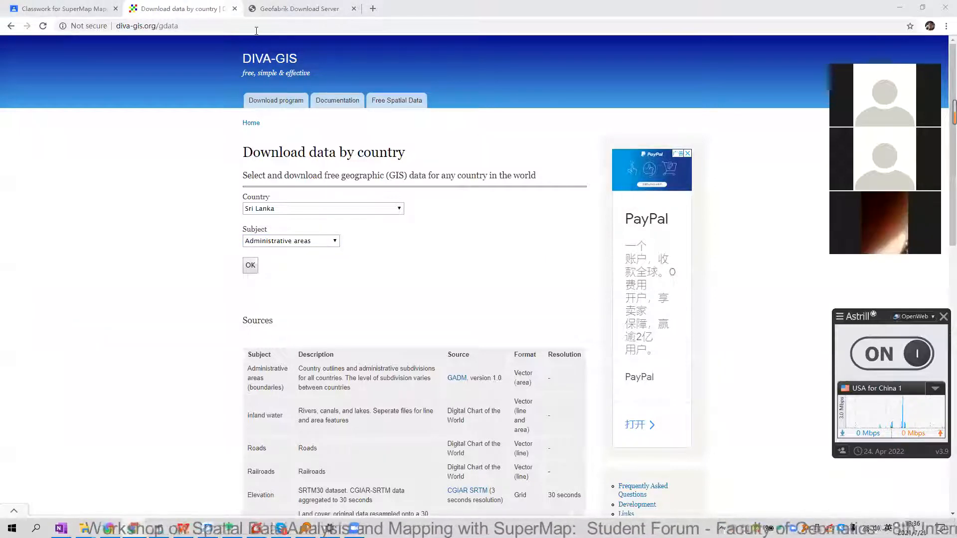
{"action": "left_click", "coordinate": [413, 28]}
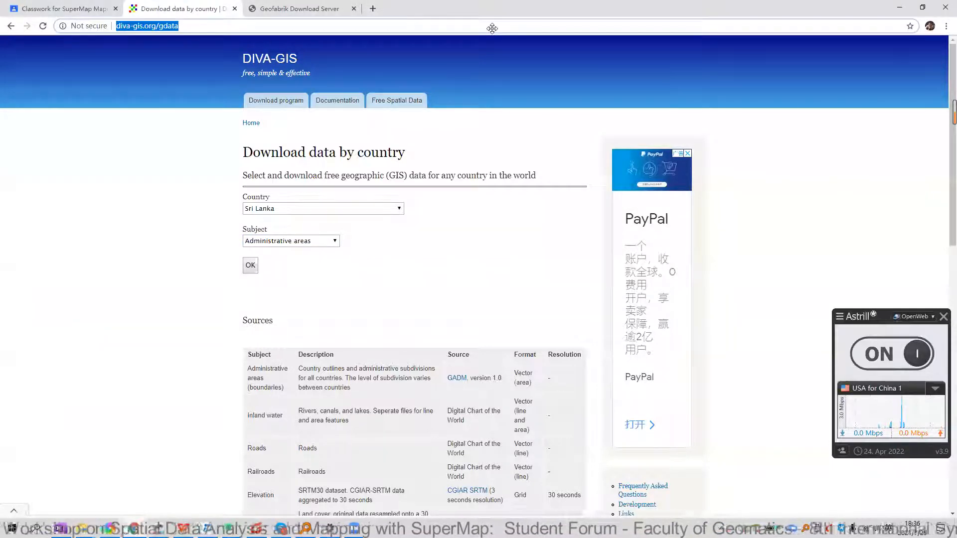
{"action": "left_click", "coordinate": [601, 253]}
{"action": "left_click", "coordinate": [127, 252]}
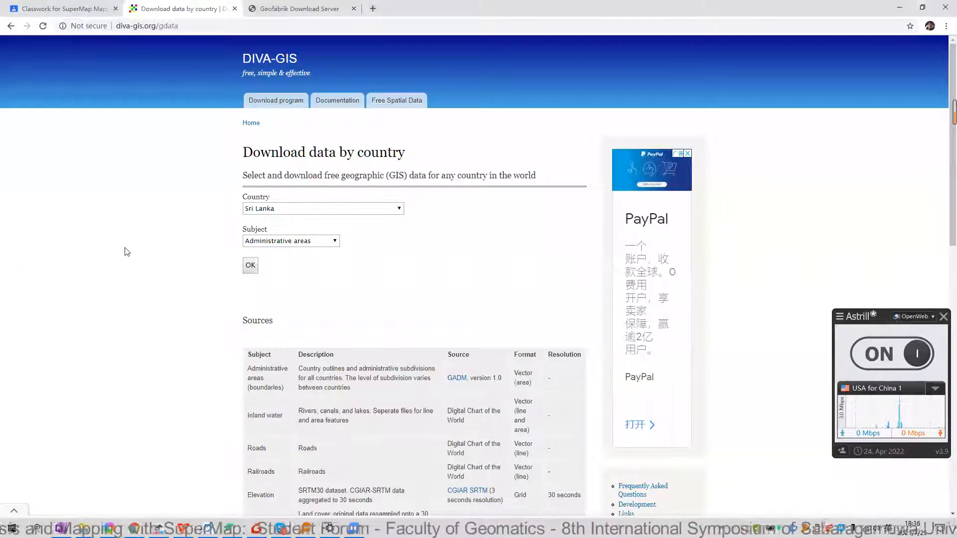
Switch to the Geofabrik download page, open the Asia region and find Sri Lanka's shapefile extract in the sub-region list
{"action": "left_click", "coordinate": [299, 9]}
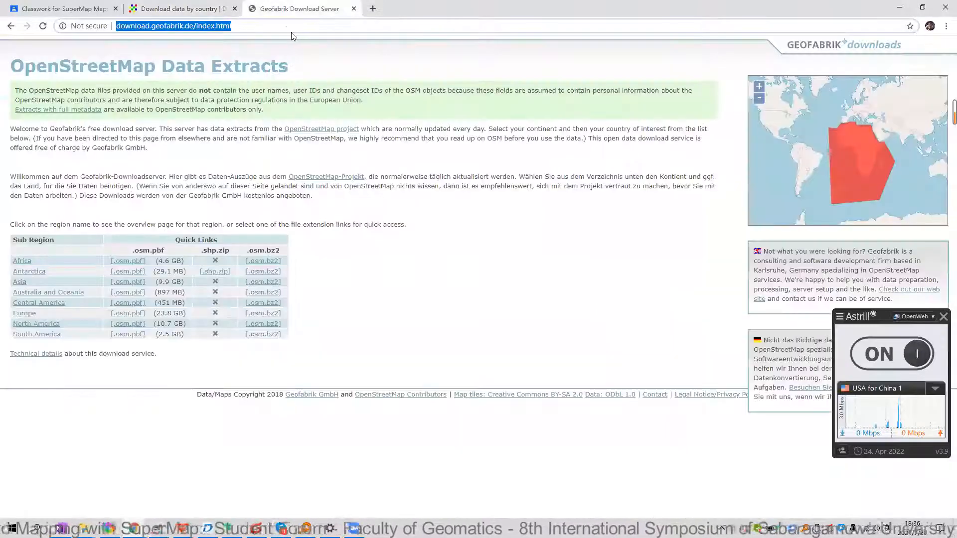
{"action": "left_click", "coordinate": [348, 79]}
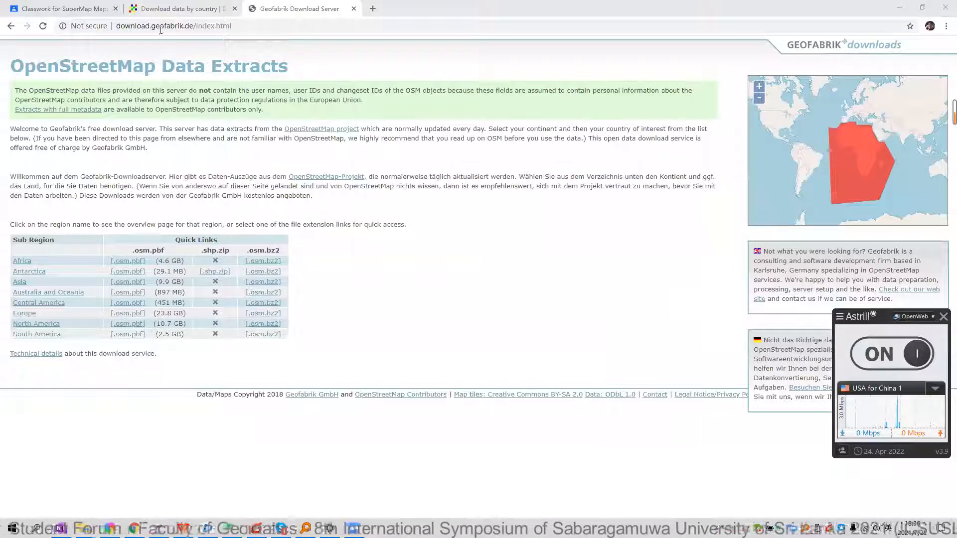
{"action": "left_click", "coordinate": [206, 32]}
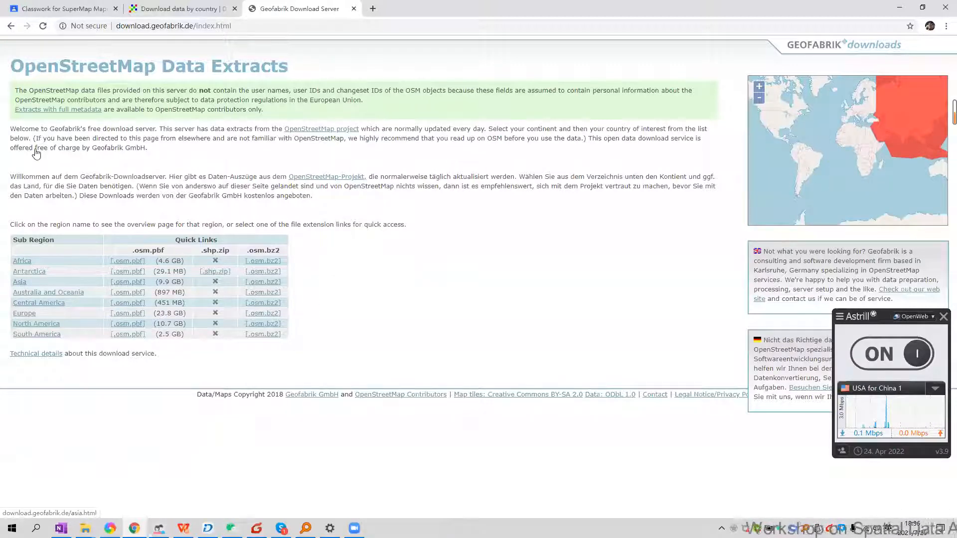
{"action": "left_click", "coordinate": [19, 282]}
{"action": "scroll", "coordinate": [41, 130], "scroll_direction": "down", "scroll_amount": 4}
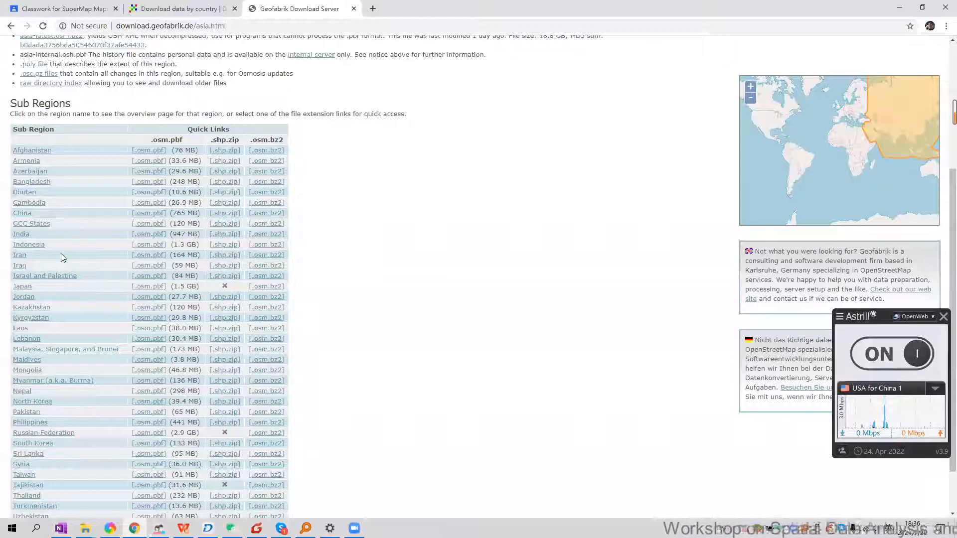
{"action": "scroll", "coordinate": [299, 209], "scroll_direction": "down", "scroll_amount": 2}
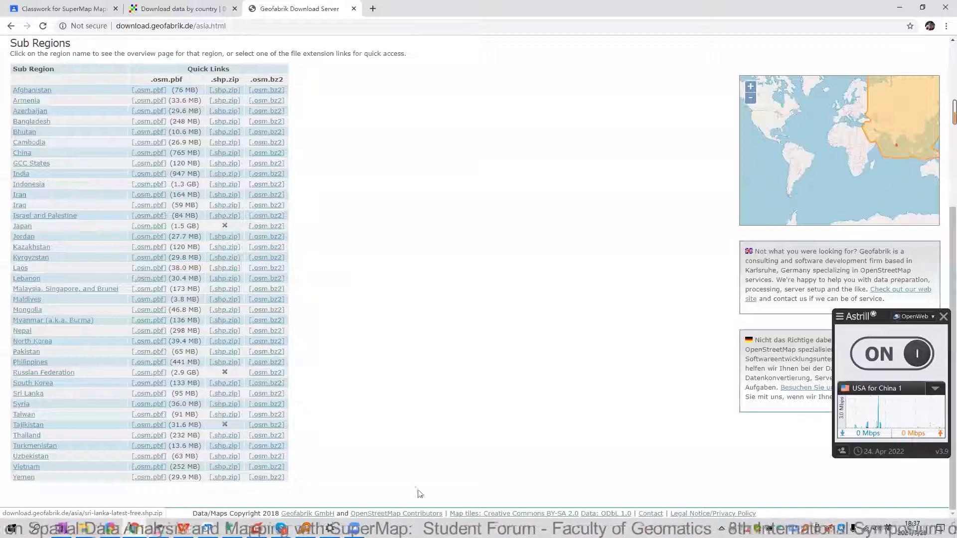
Switch to File Explorer, open the sri-lanka-latest-free.shp folder and examine its OSM layers, from buildings and land use to waterways
{"action": "key", "text": "alt+Tab"}
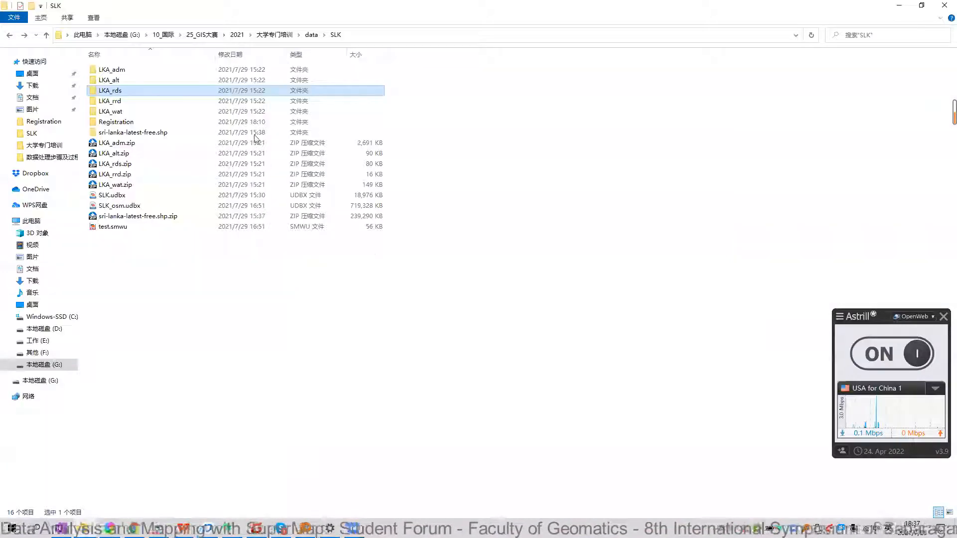
{"action": "left_click", "coordinate": [159, 218]}
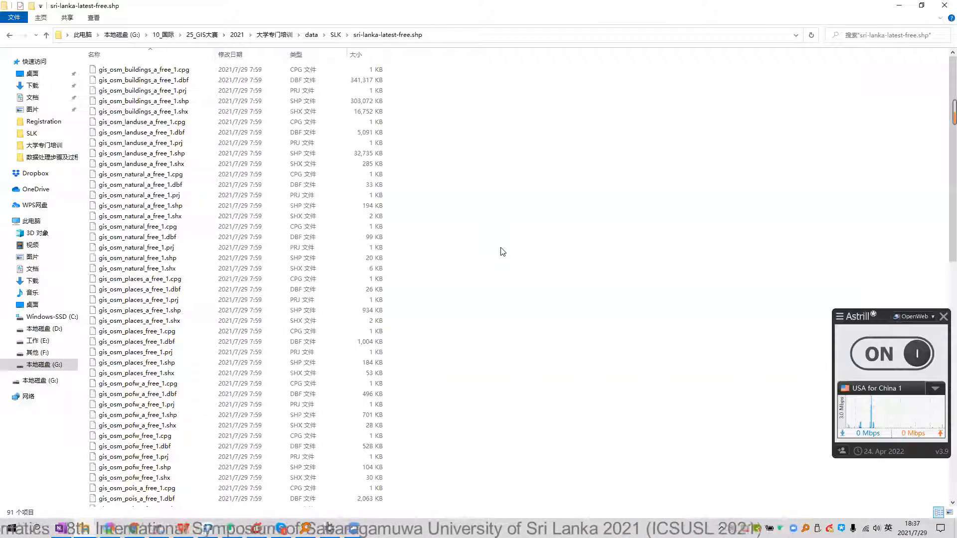
{"action": "left_click", "coordinate": [139, 72]}
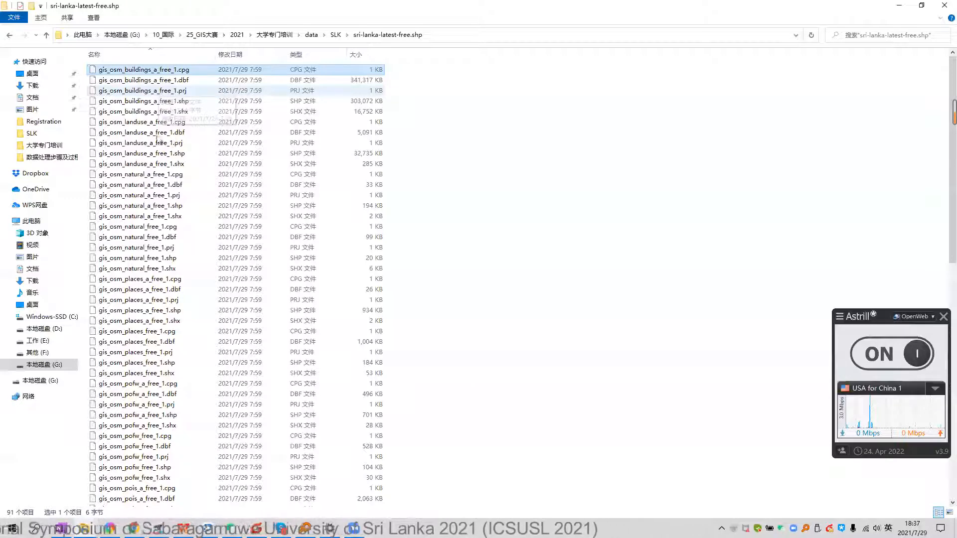
{"action": "left_click", "coordinate": [149, 123]}
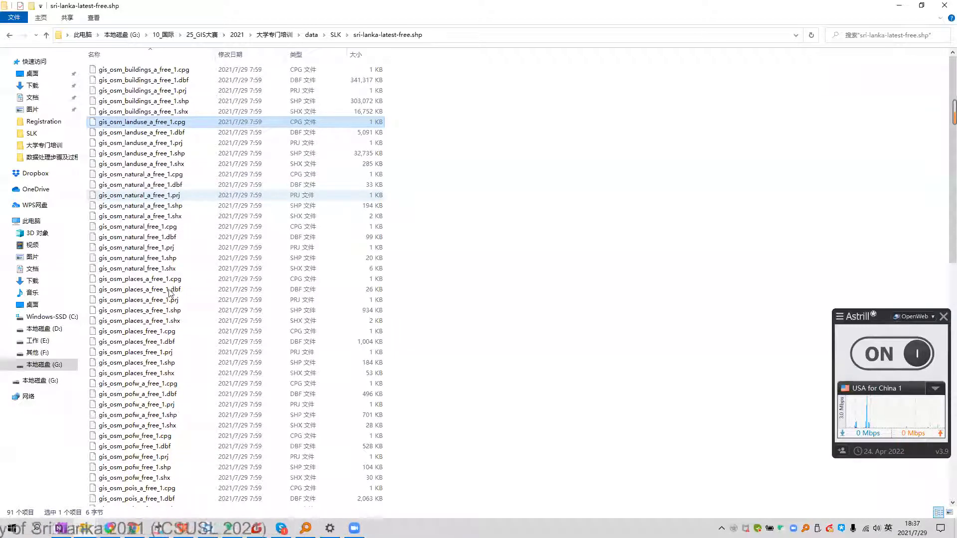
{"action": "scroll", "coordinate": [187, 304], "scroll_direction": "down", "scroll_amount": 1}
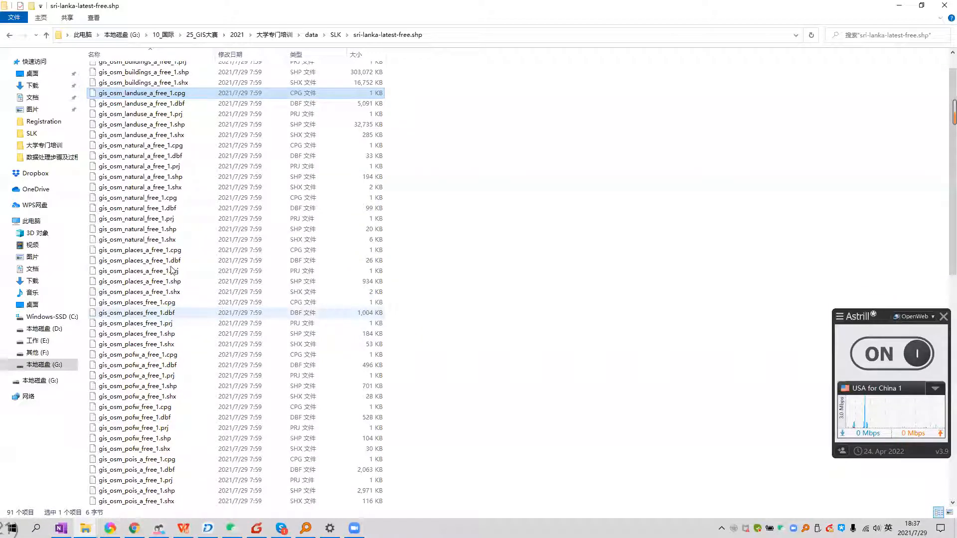
{"action": "scroll", "coordinate": [171, 299], "scroll_direction": "down", "scroll_amount": 10}
{"action": "scroll", "coordinate": [156, 290], "scroll_direction": "down", "scroll_amount": 4}
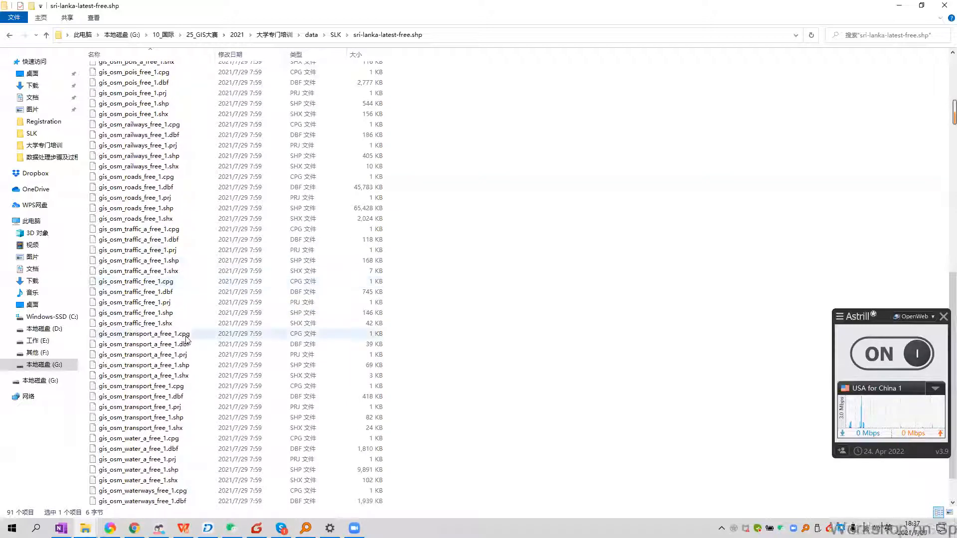
{"action": "scroll", "coordinate": [185, 319], "scroll_direction": "down", "scroll_amount": 1}
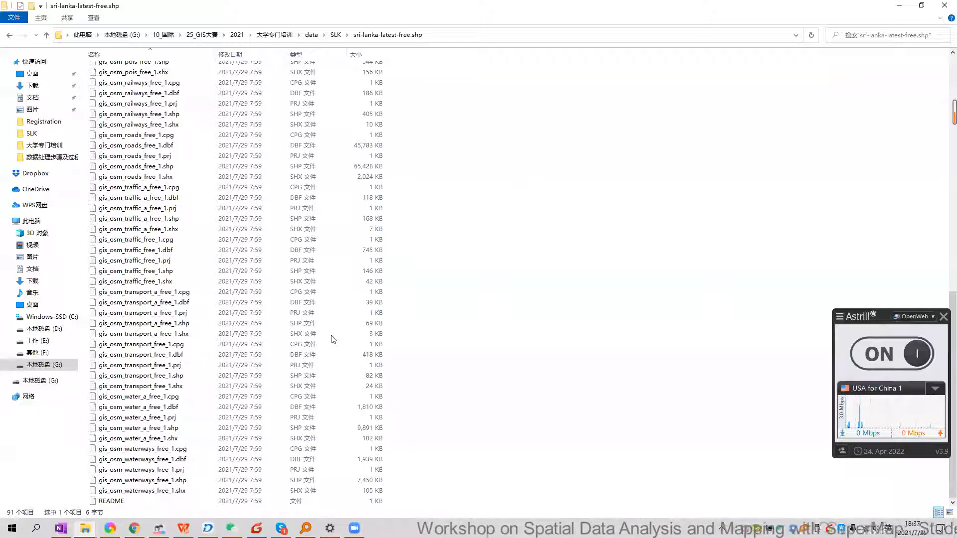
{"action": "scroll", "coordinate": [333, 340], "scroll_direction": "up", "scroll_amount": 15}
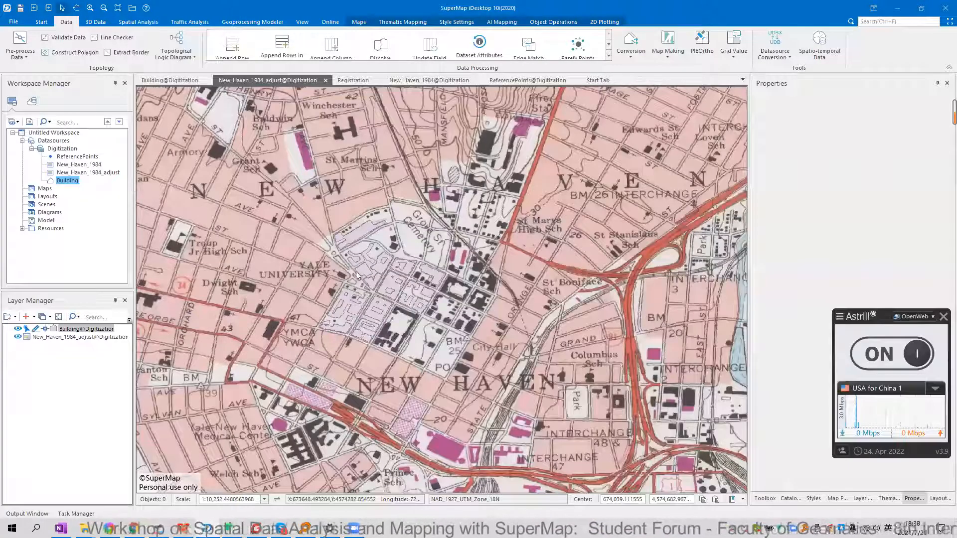
Close the open Digitization datasource, and switch to File Explorer to review the files in the SLK folder
{"action": "right_click", "coordinate": [46, 144]}
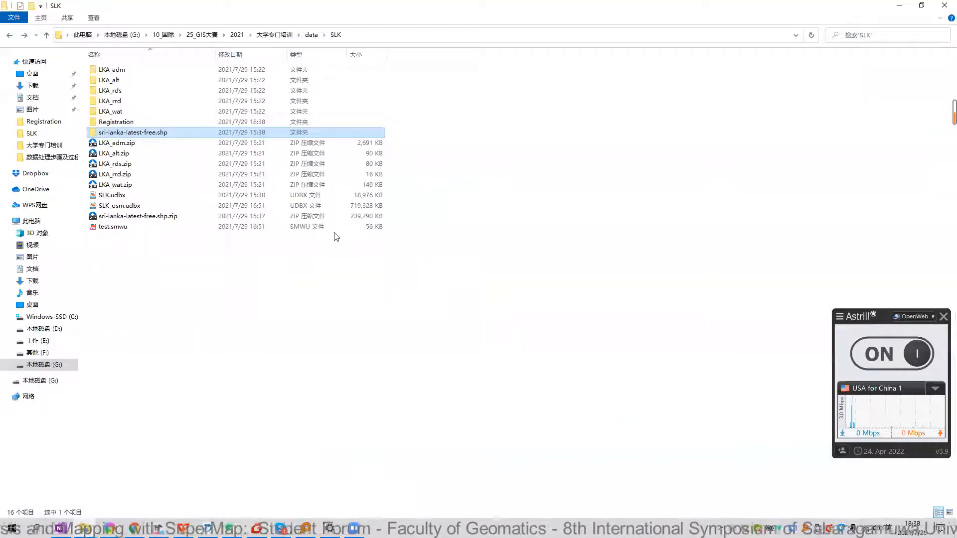
{"action": "left_click", "coordinate": [329, 227]}
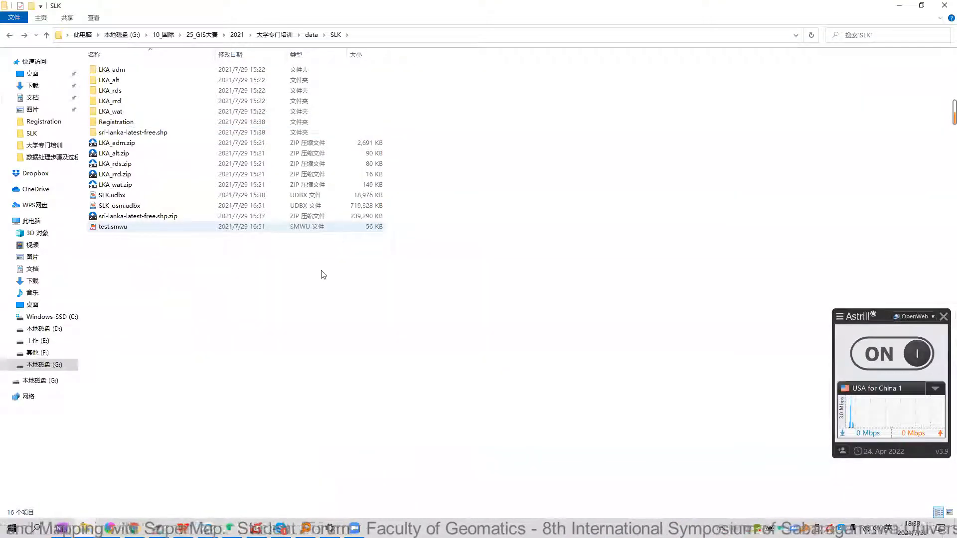
{"action": "left_click", "coordinate": [320, 205]}
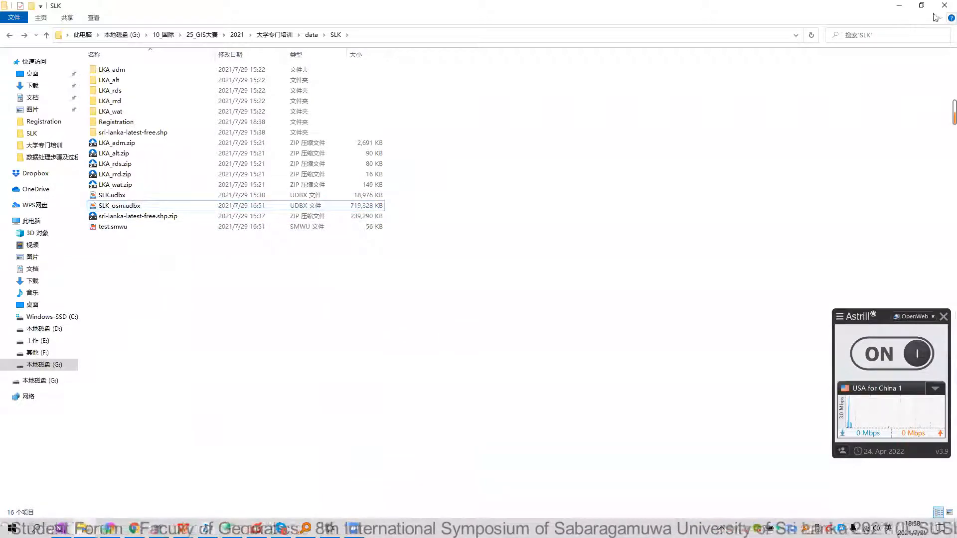
Switch back to SuperMap iDesktop and create a new UDBX file datasource named SLK_1 in the SLK folder
{"action": "left_click", "coordinate": [903, 7]}
{"action": "left_click", "coordinate": [53, 141]}
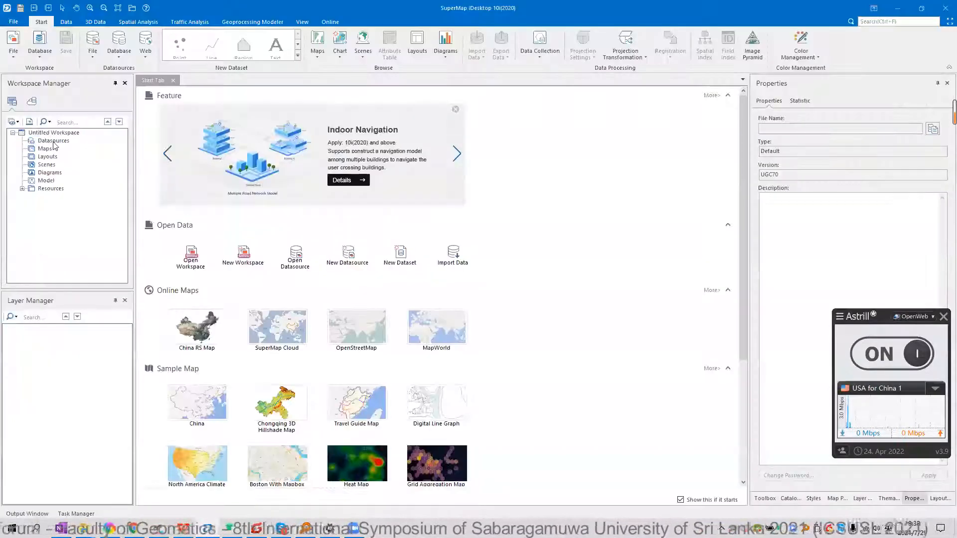
{"action": "right_click", "coordinate": [54, 142]}
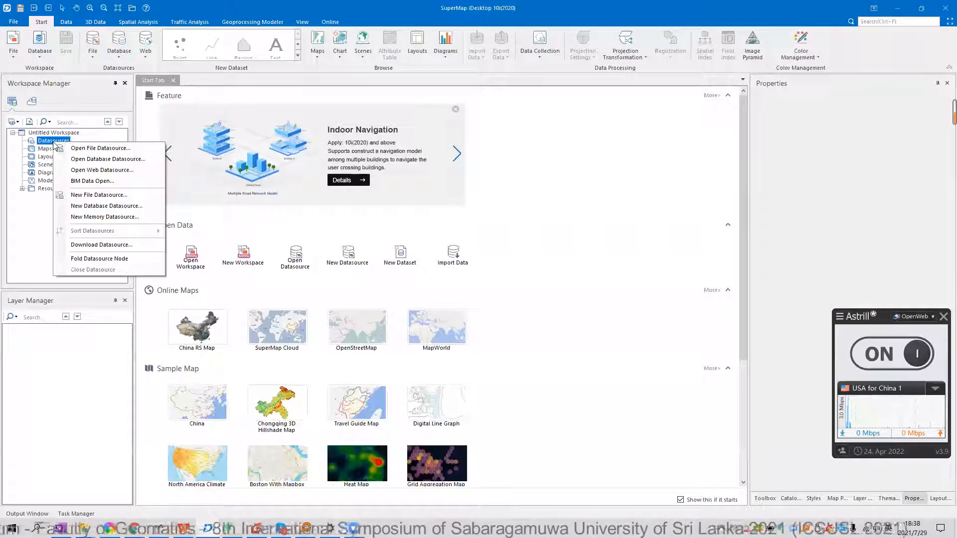
{"action": "left_click", "coordinate": [115, 195]}
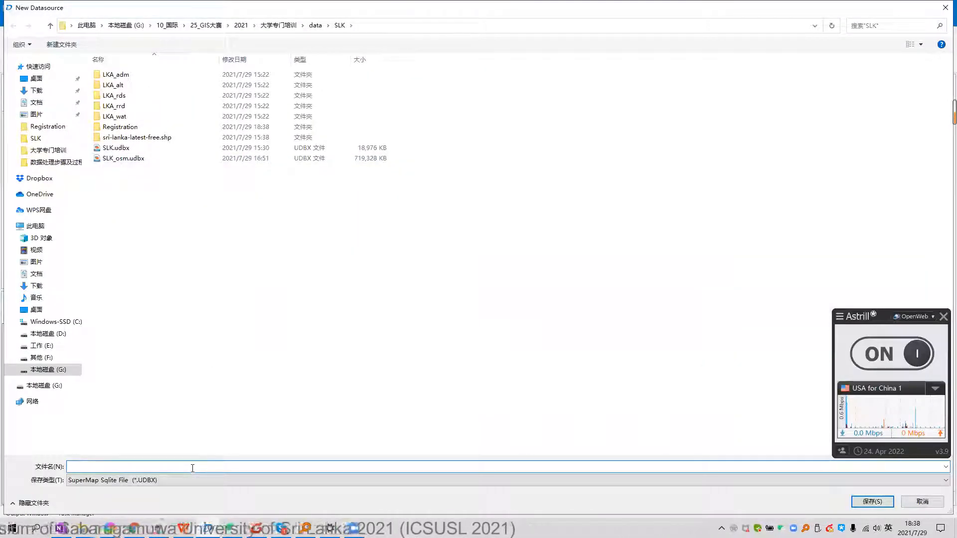
{"action": "type", "text": "SLK_"}
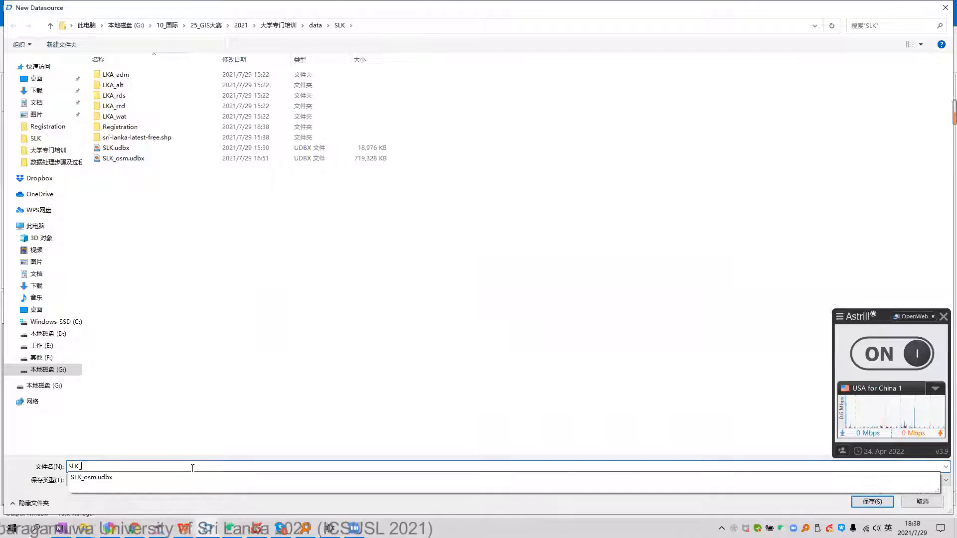
{"action": "type", "text": "1"}
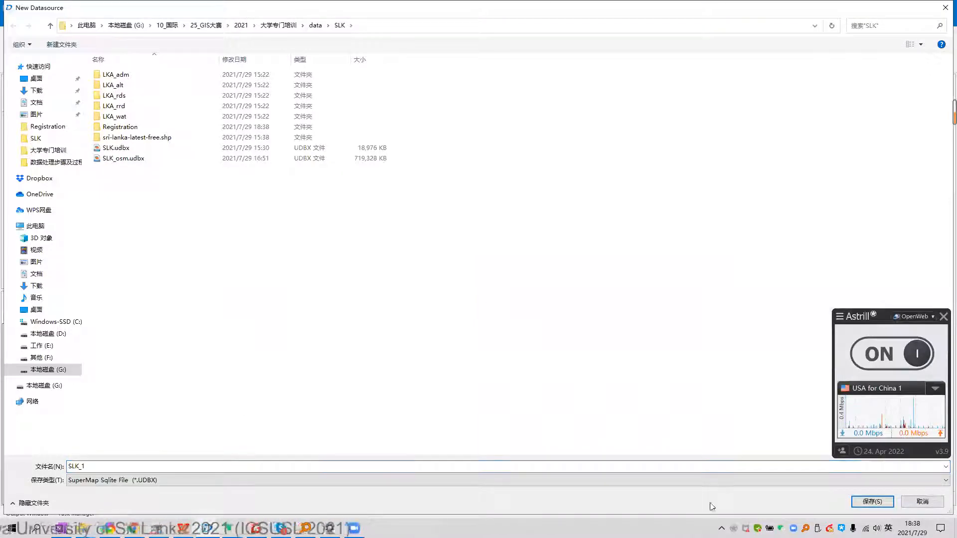
{"action": "left_click", "coordinate": [870, 501]}
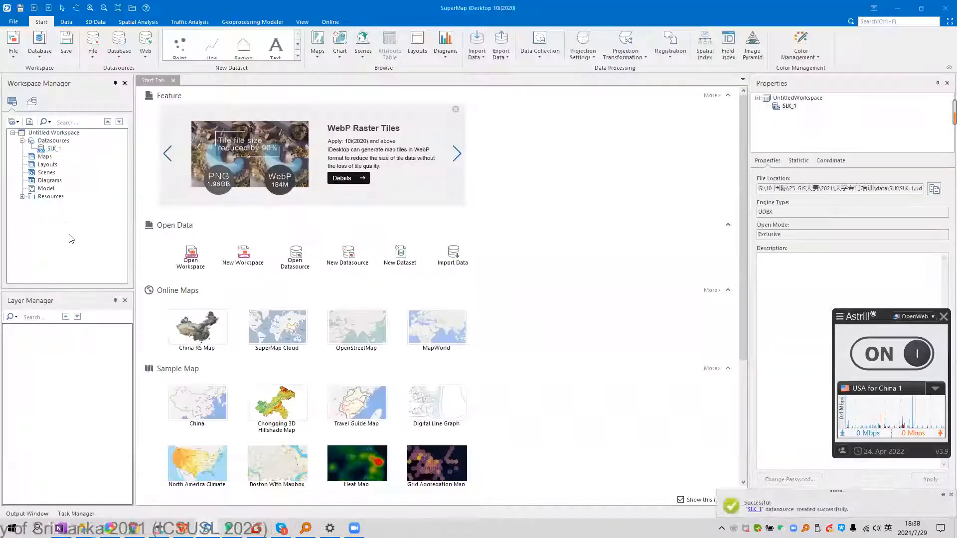
Start a data import into SLK_1 and add LKA_adm0.shp, LKA_adm1.shp and LKA_adm2.shp from the LKA_adm folder
{"action": "left_click", "coordinate": [57, 151]}
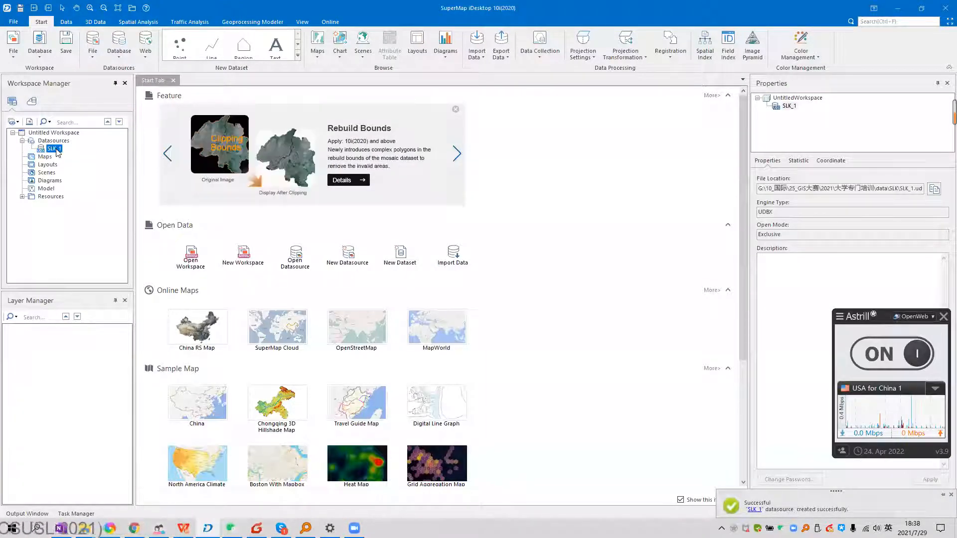
{"action": "right_click", "coordinate": [58, 152]}
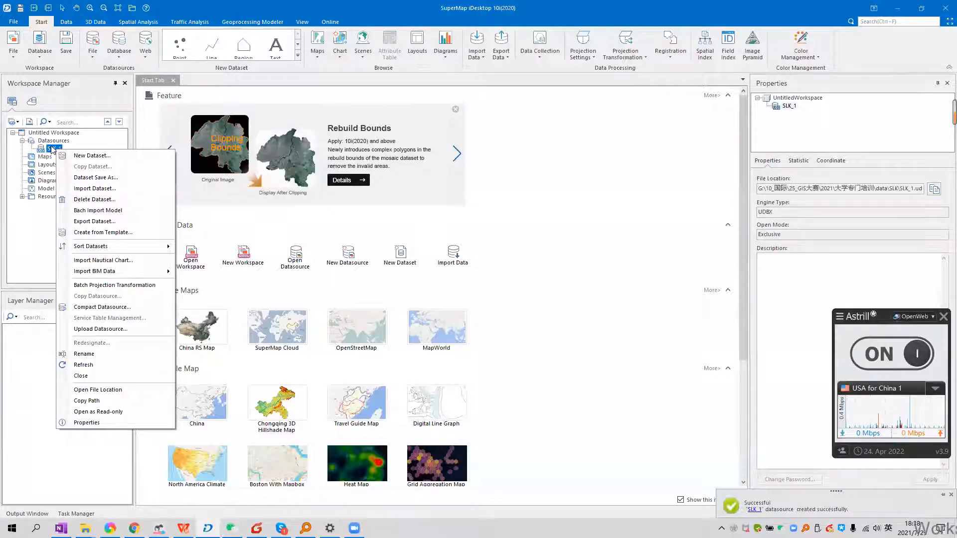
{"action": "left_click", "coordinate": [114, 189]}
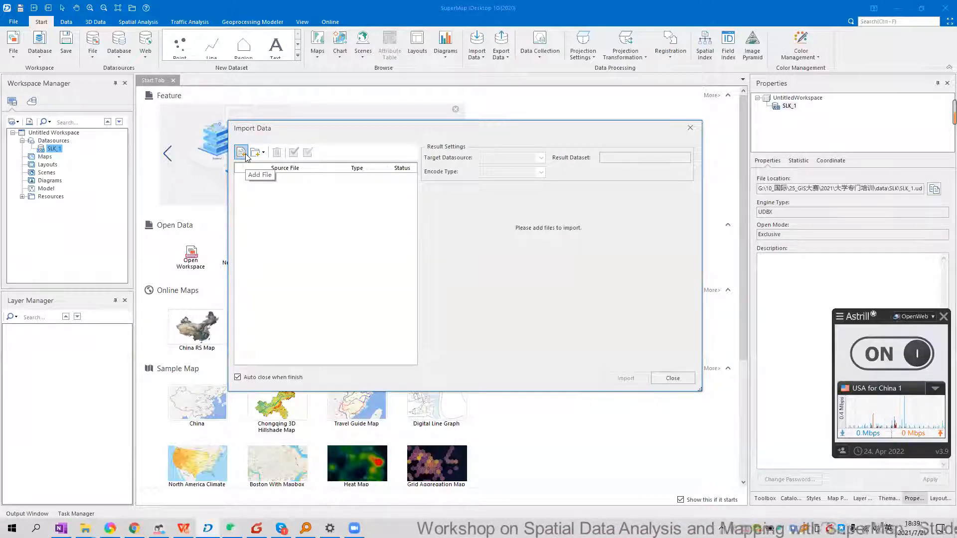
{"action": "left_click", "coordinate": [246, 157]}
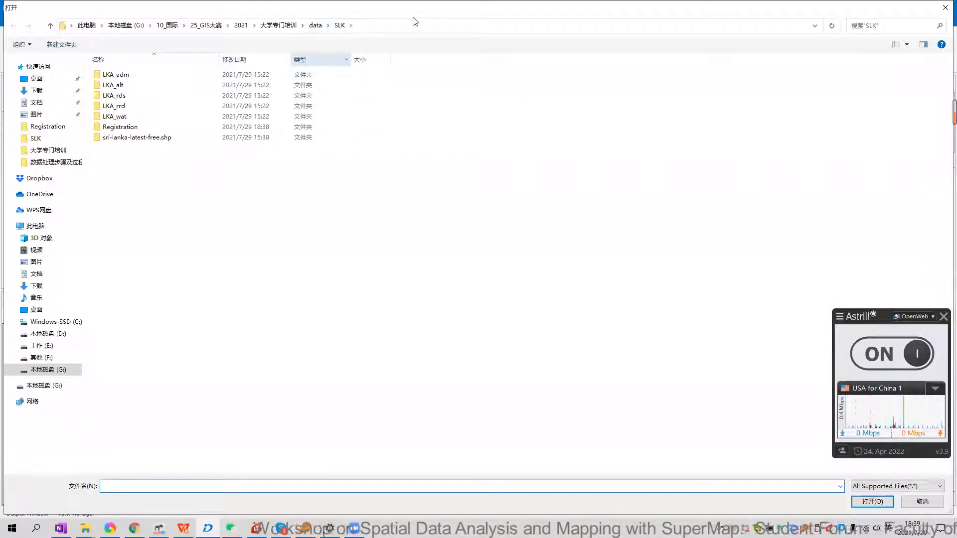
{"action": "left_click_drag", "start_coordinate": [622, 9], "coordinate": [451, 160]}
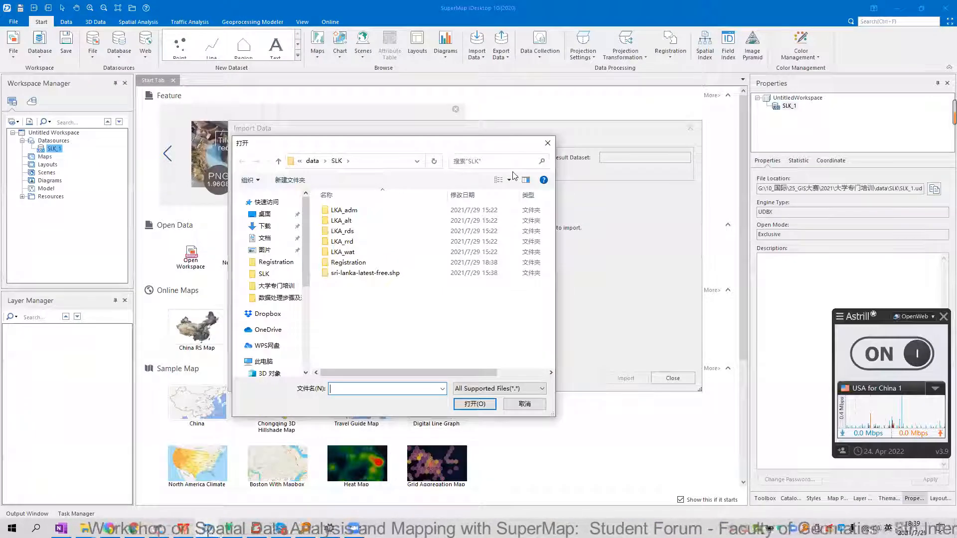
{"action": "key", "text": "Return"}
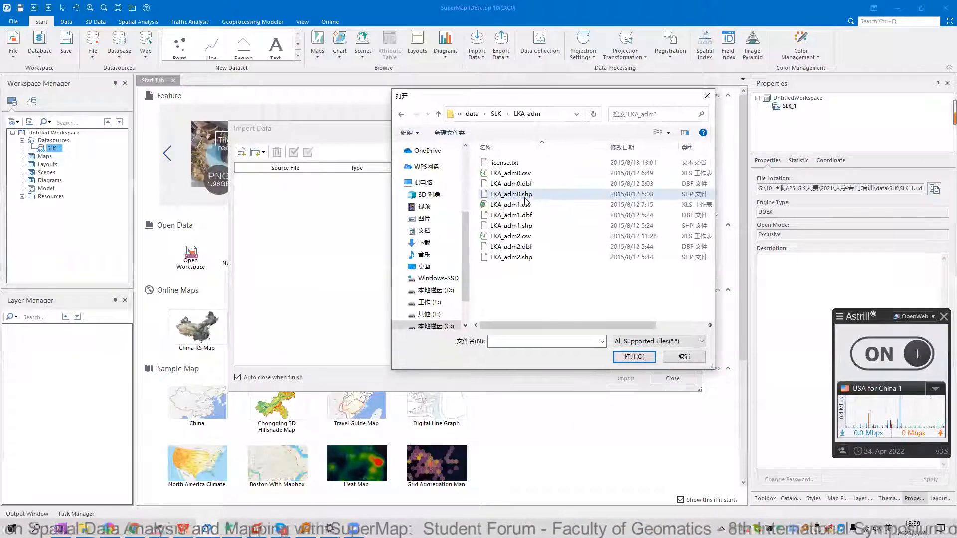
{"action": "left_click", "coordinate": [526, 197]}
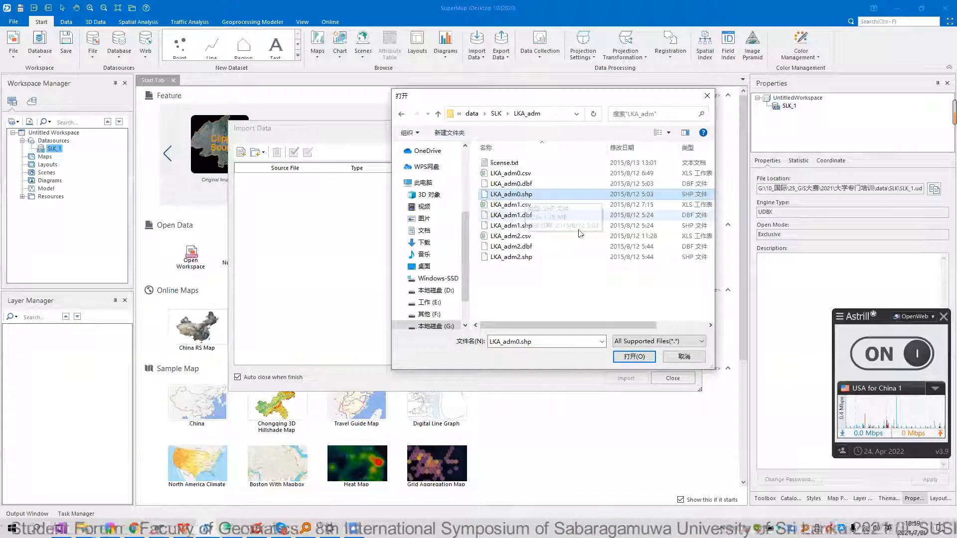
{"action": "left_click", "coordinate": [529, 226], "text": "ctrl"}
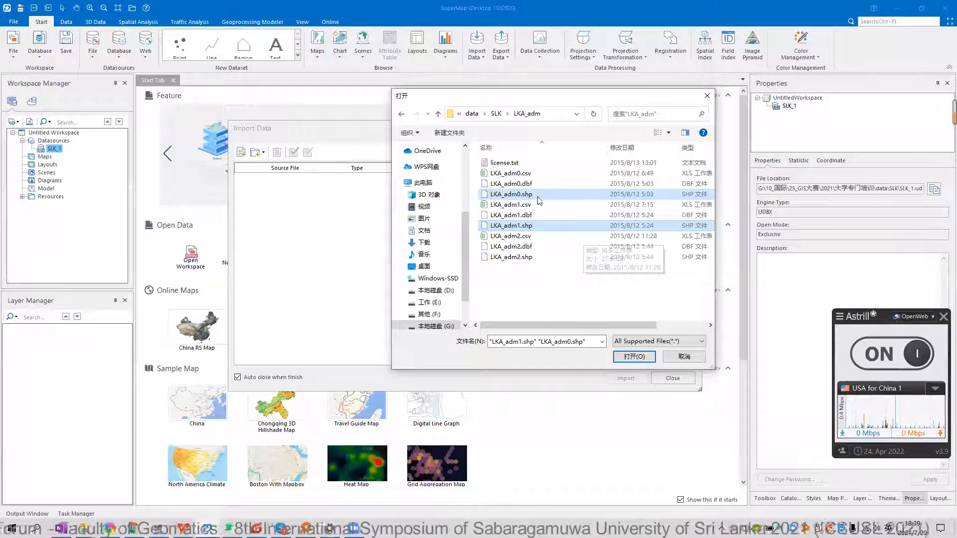
{"action": "left_click", "coordinate": [529, 257], "text": "ctrl"}
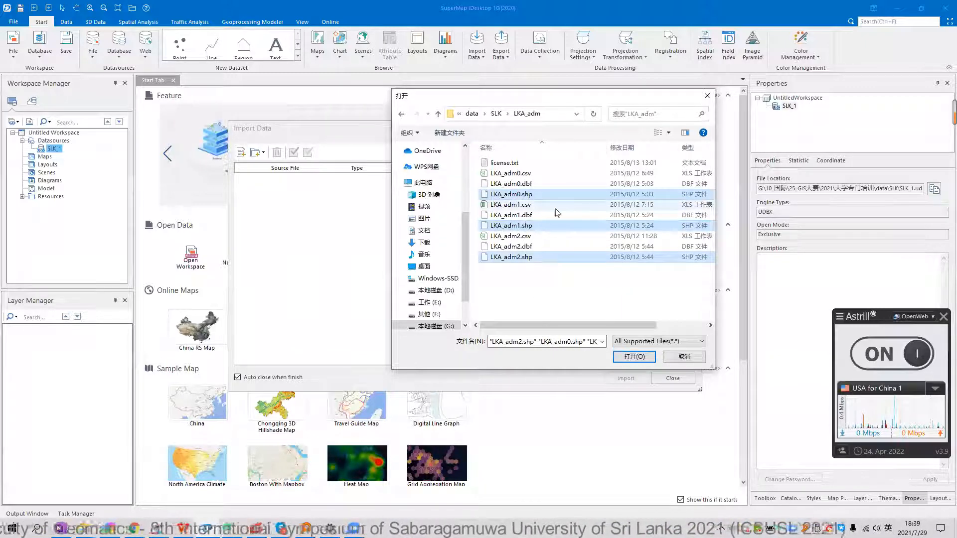
{"action": "left_click", "coordinate": [634, 357]}
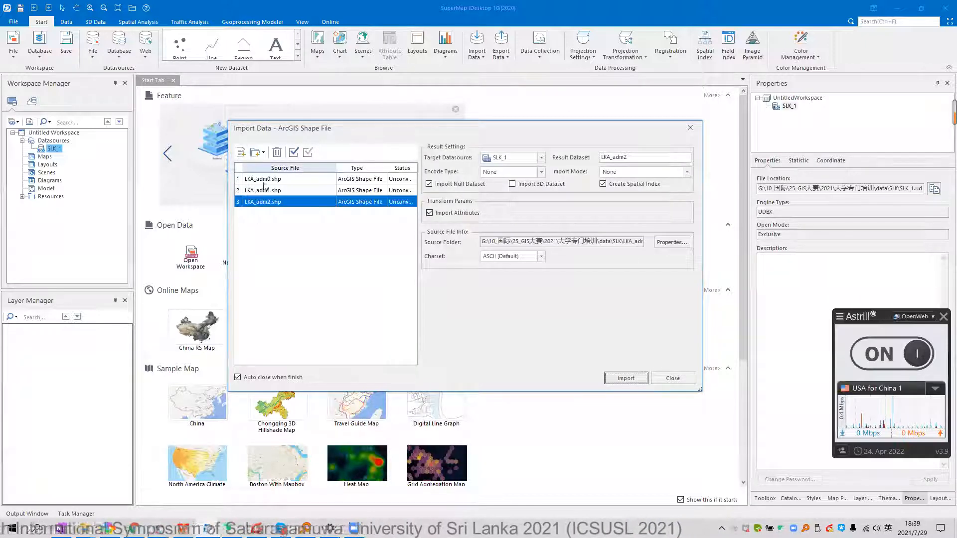
Add LKA_roads.shp from the LKA_rds folder and LKA_rails.shp from the LKA_rrd folder to the import list
{"action": "left_click", "coordinate": [274, 180]}
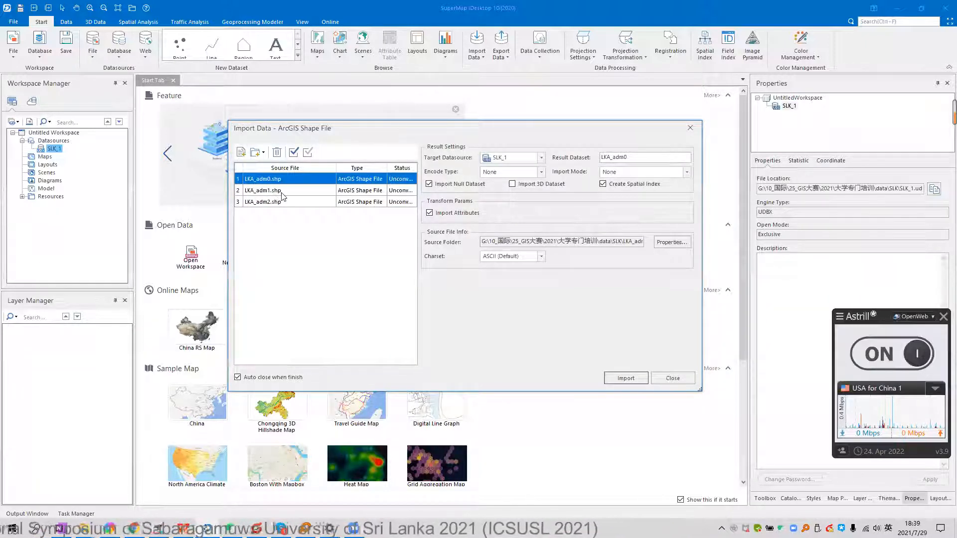
{"action": "left_click", "coordinate": [387, 201]}
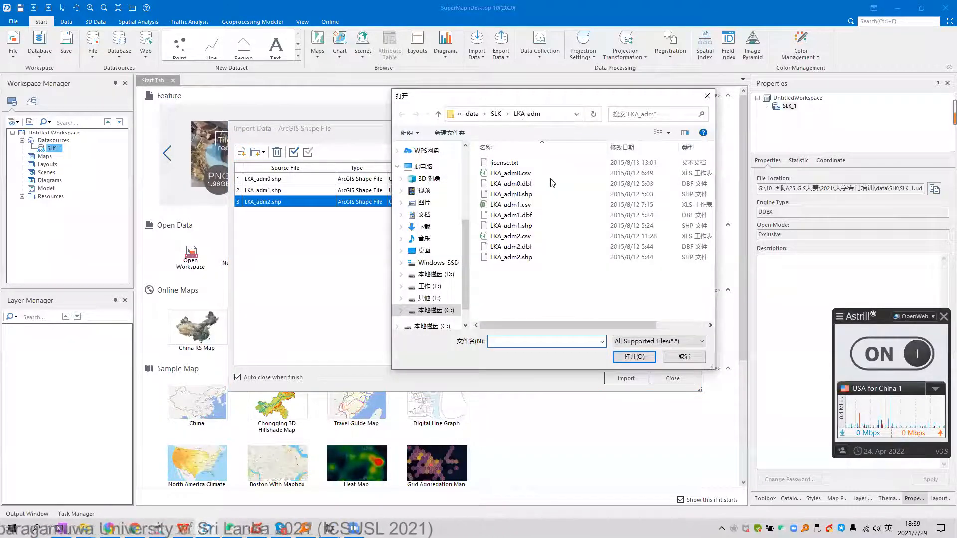
{"action": "key", "text": "alt+Up"}
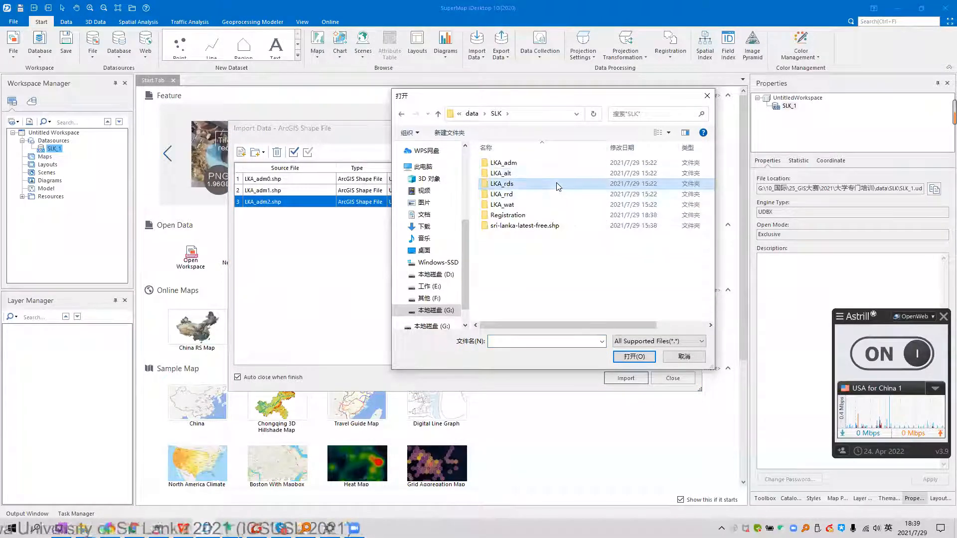
{"action": "double_click", "coordinate": [558, 184]}
{"action": "double_click", "coordinate": [547, 172]}
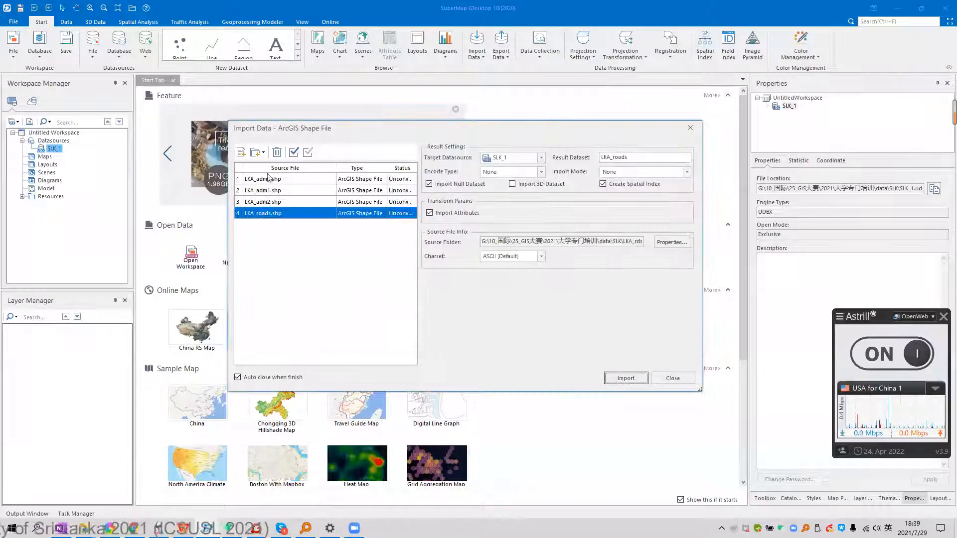
{"action": "left_click", "coordinate": [241, 153]}
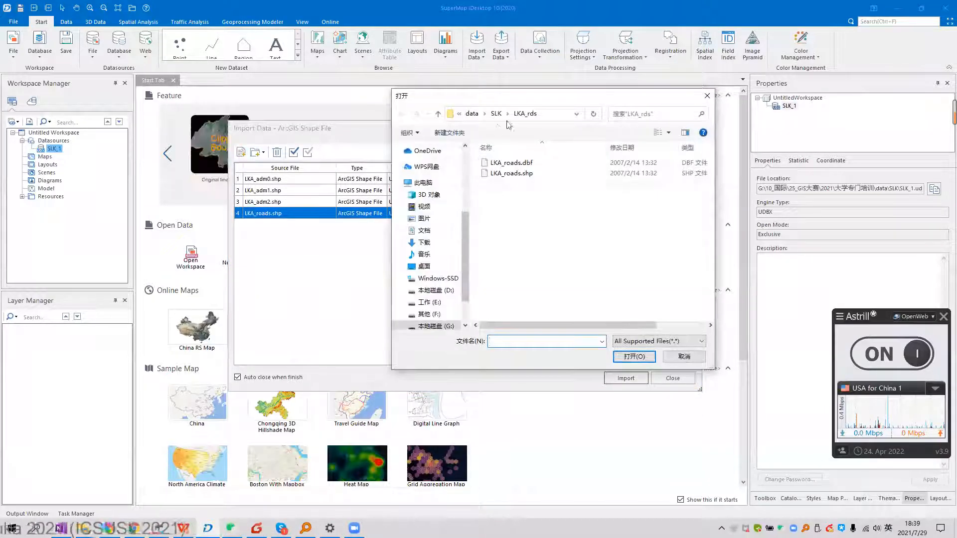
{"action": "left_click", "coordinate": [497, 114]}
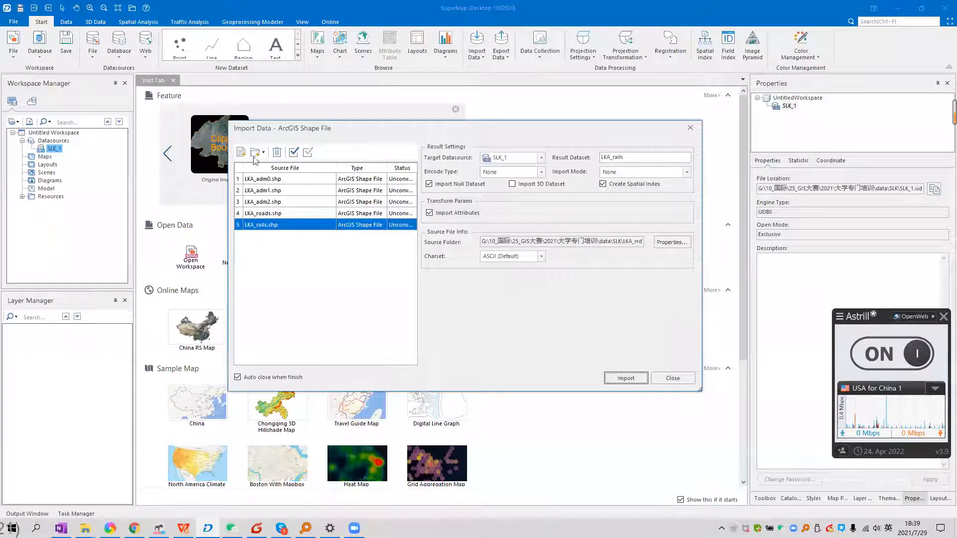
Add LKA_water_areas_dcw.shp and LKA_water_lines_dcw.shp from LKA_wat, and LKA_alt.vrt from LKA_alt, to the import list
{"action": "left_click", "coordinate": [241, 152]}
{"action": "left_click", "coordinate": [497, 114]}
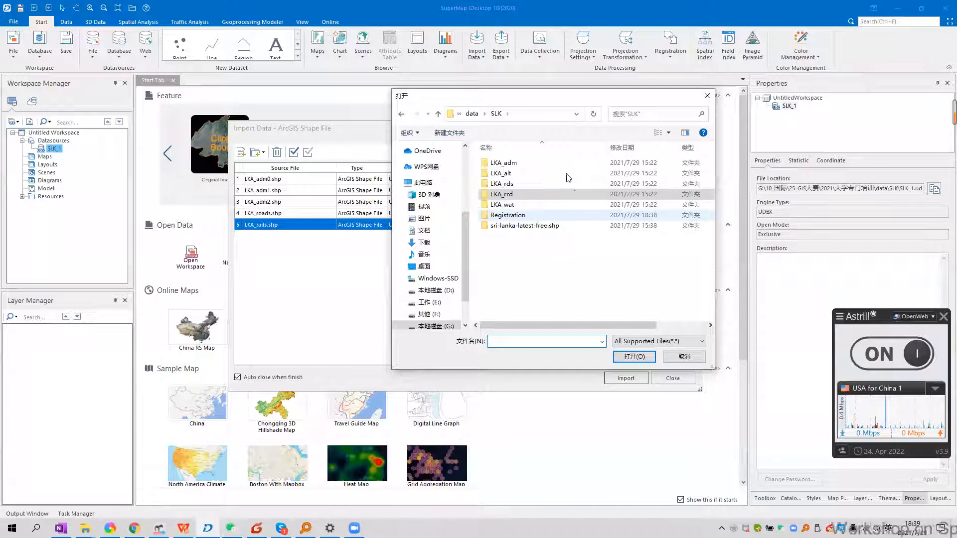
{"action": "double_click", "coordinate": [573, 204]}
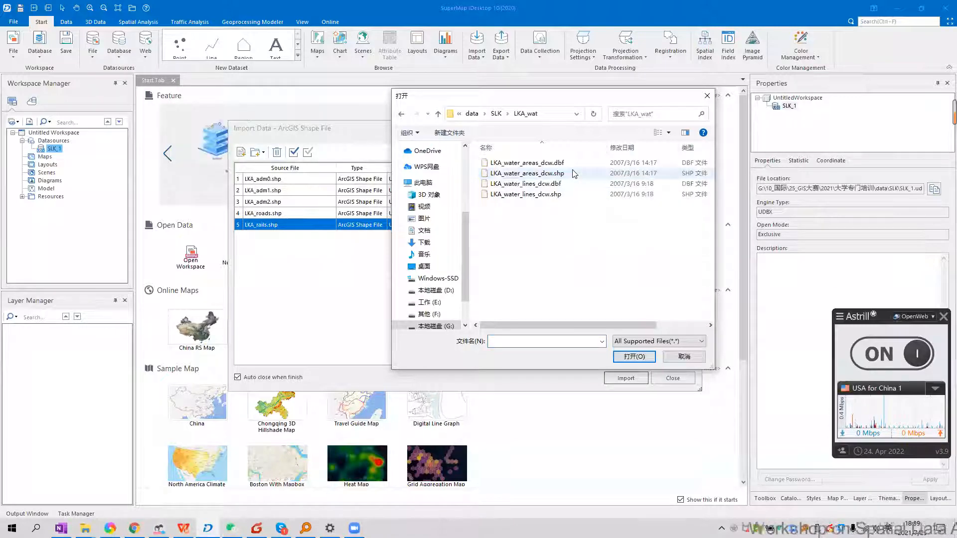
{"action": "left_click", "coordinate": [573, 174]}
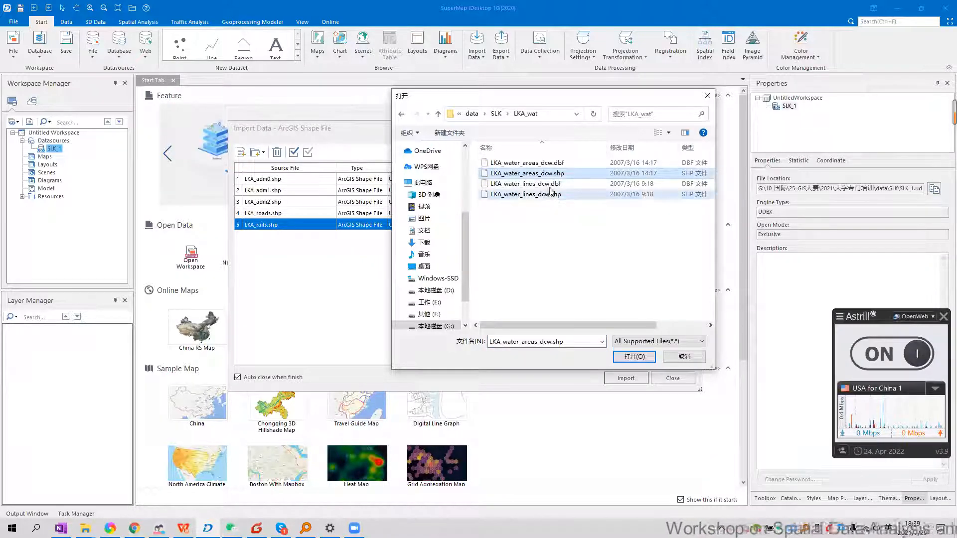
{"action": "left_click", "coordinate": [628, 357]}
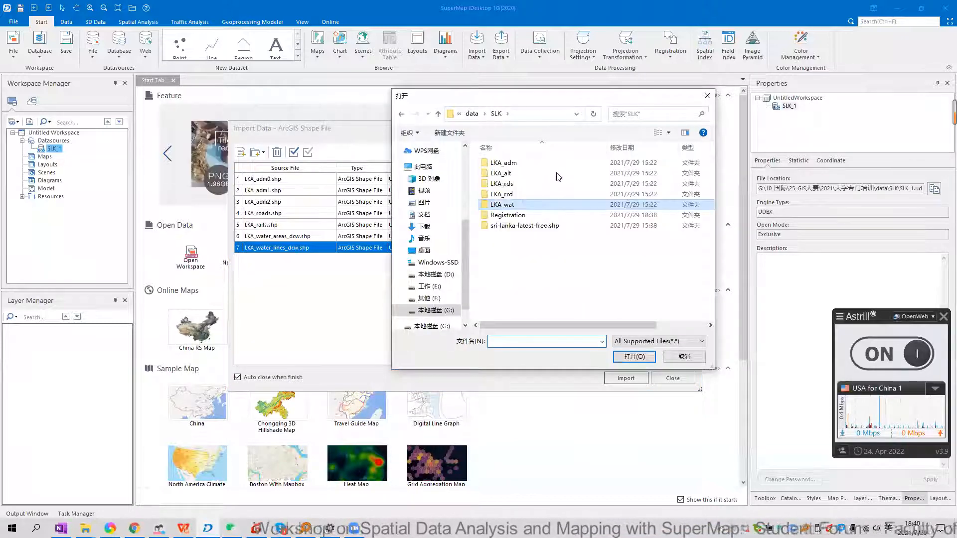
{"action": "double_click", "coordinate": [500, 174]}
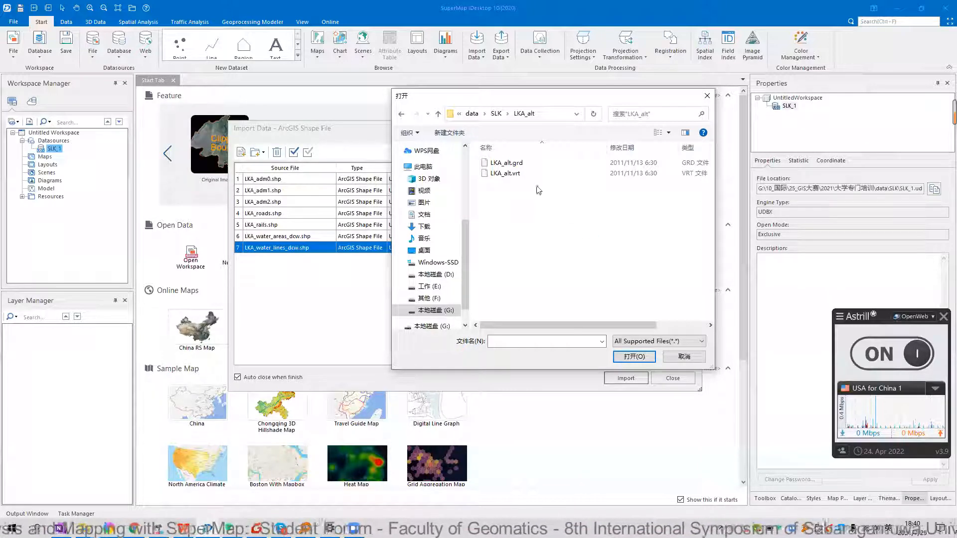
{"action": "left_click", "coordinate": [518, 174]}
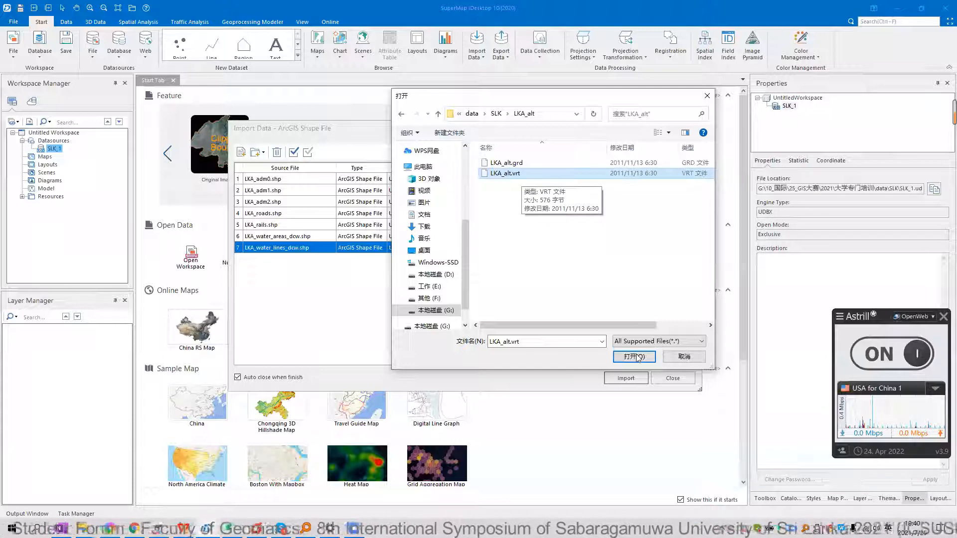
Go through the import settings of the listed source files, from LKA_adm0.shp down to LKA_alt.vrt
{"action": "left_click", "coordinate": [283, 179]}
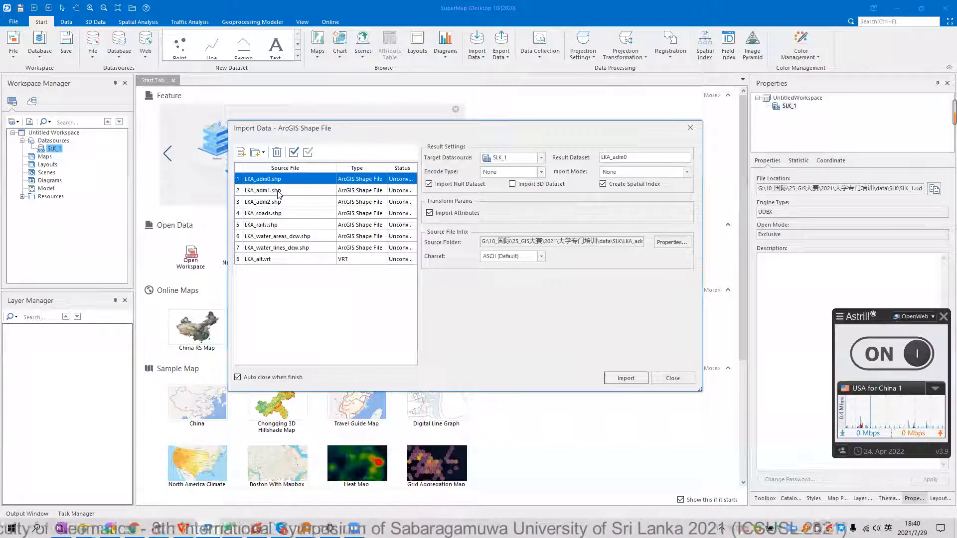
{"action": "left_click", "coordinate": [282, 214]}
{"action": "left_click", "coordinate": [282, 225]}
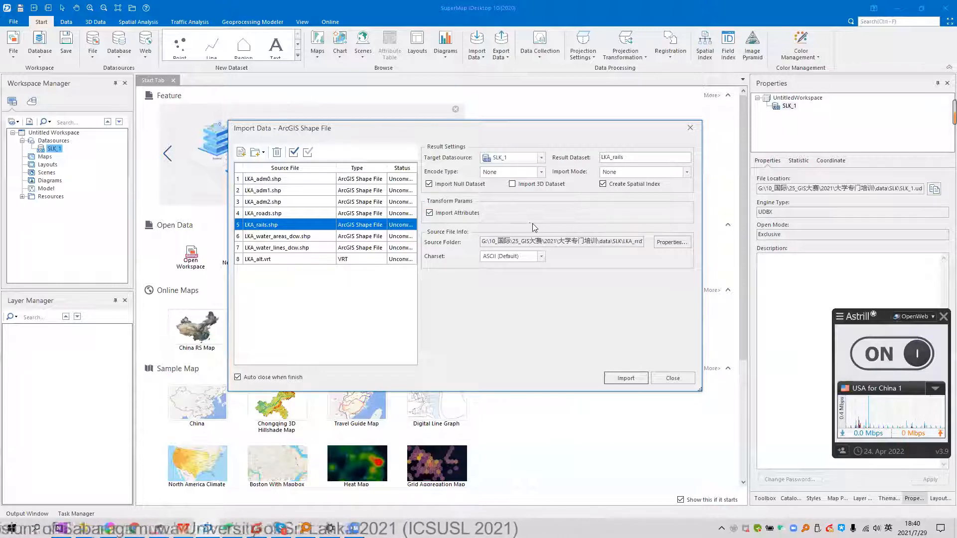
{"action": "key", "text": "Down"}
{"action": "key", "text": "Down"}
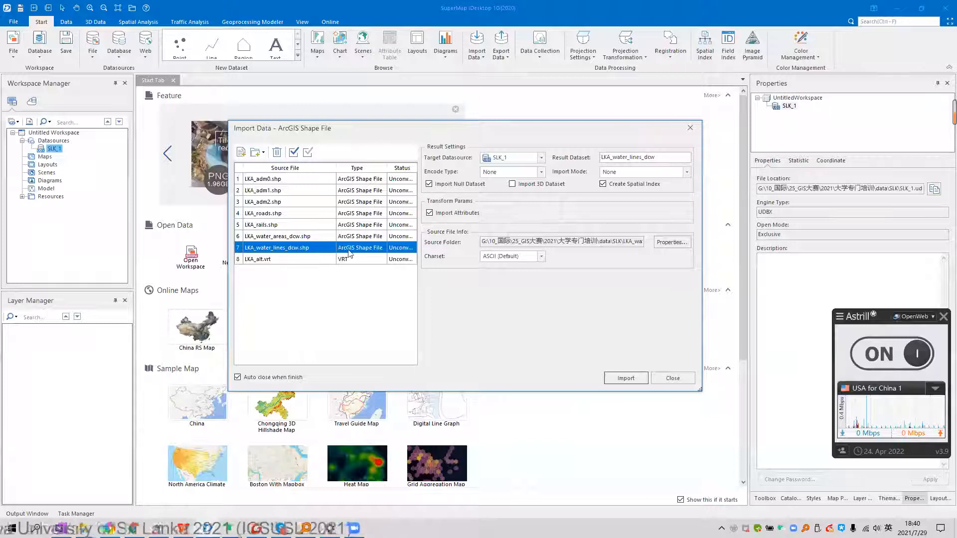
{"action": "left_click", "coordinate": [316, 259]}
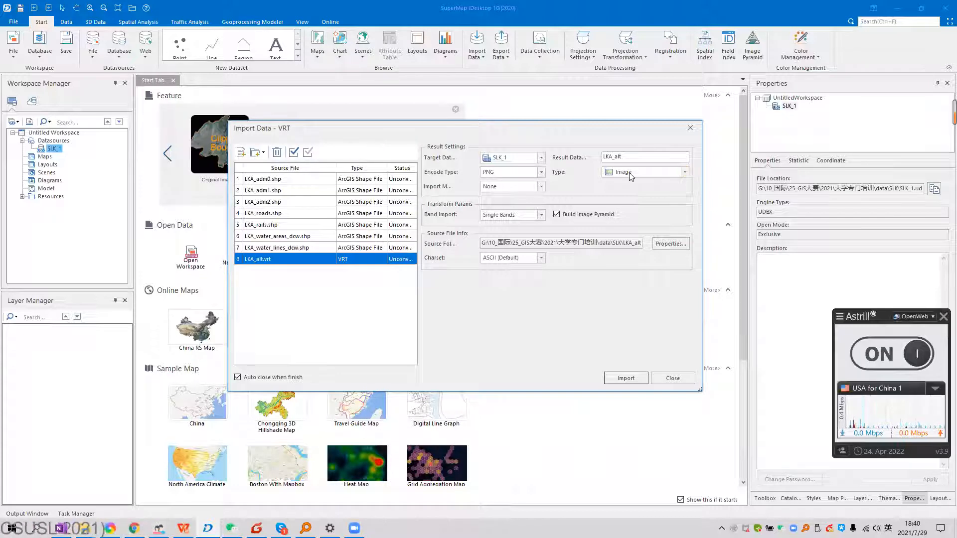
Set the result type of LKA_alt to Raster and import all the listed files into SLK_1
{"action": "left_click", "coordinate": [685, 173]}
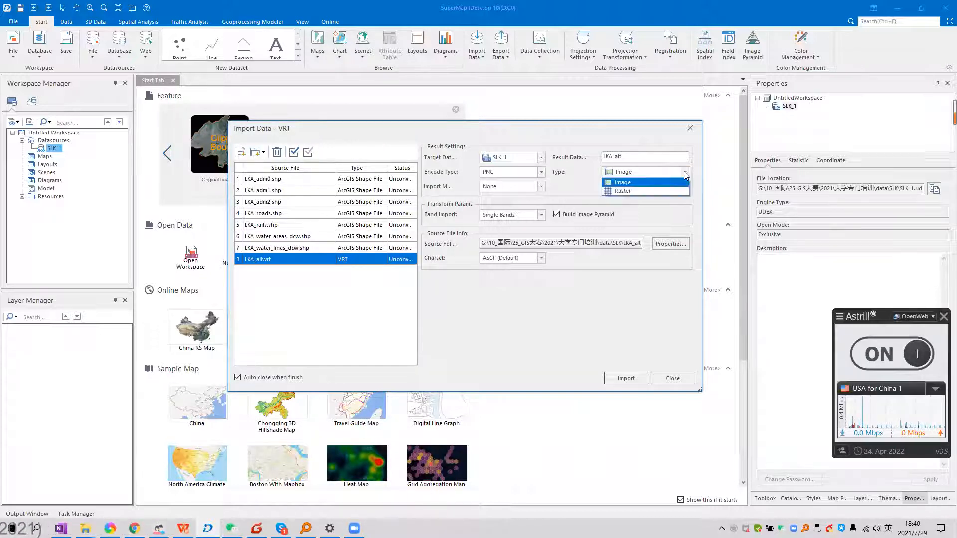
{"action": "left_click", "coordinate": [662, 192]}
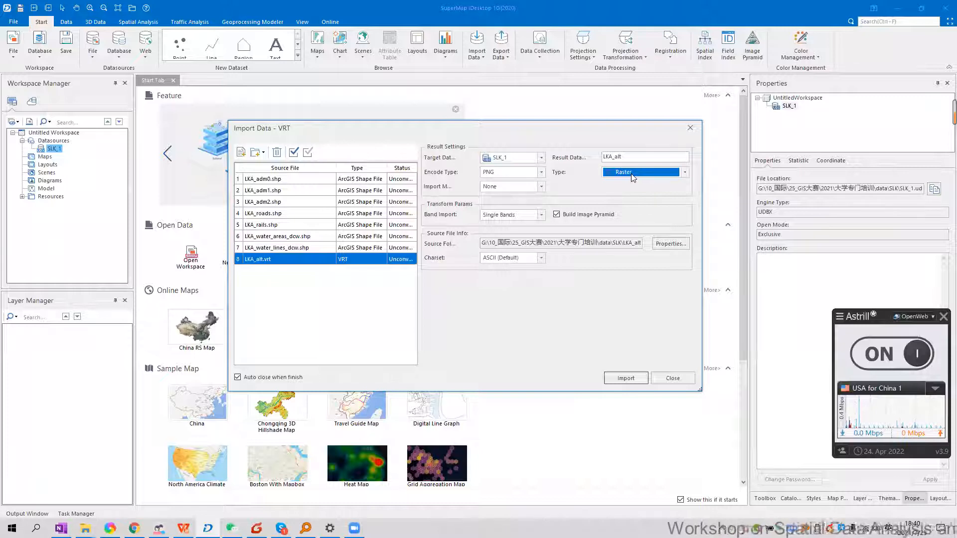
{"action": "left_click", "coordinate": [616, 378]}
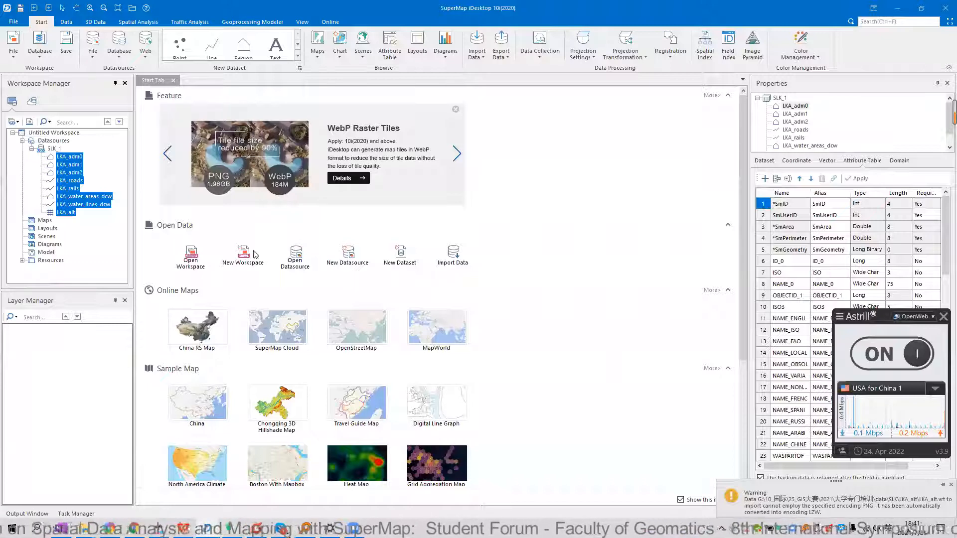
{"action": "left_click", "coordinate": [64, 270]}
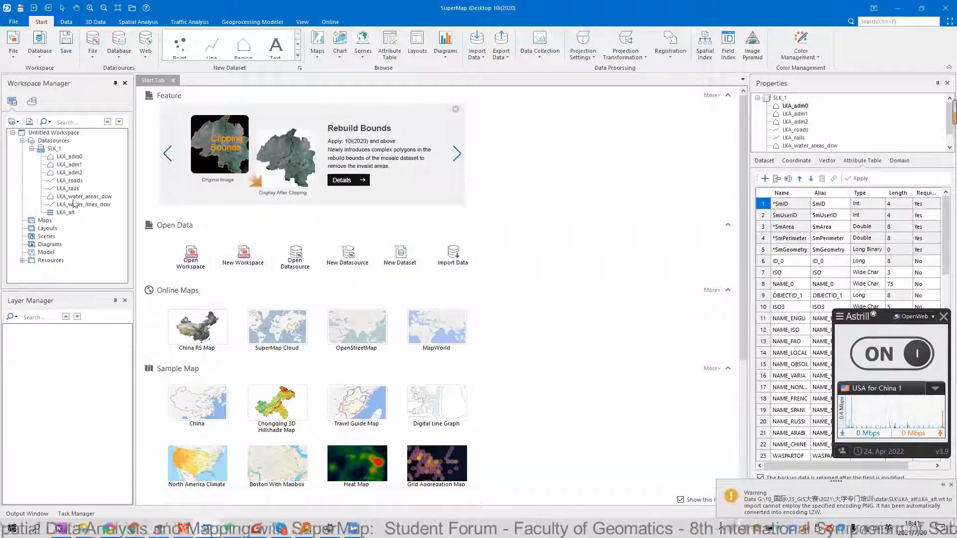
Look over the imported SLK_1 datasets, including LKA_rails, LKA_water_lines_dcw and LKA_adm0, and close the Astrill window
{"action": "left_click", "coordinate": [52, 149]}
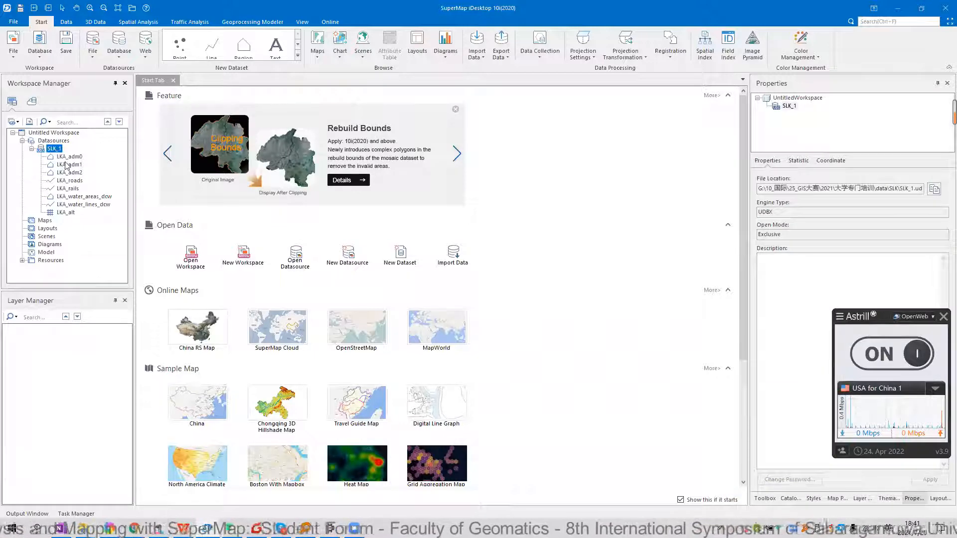
{"action": "left_click", "coordinate": [74, 188]}
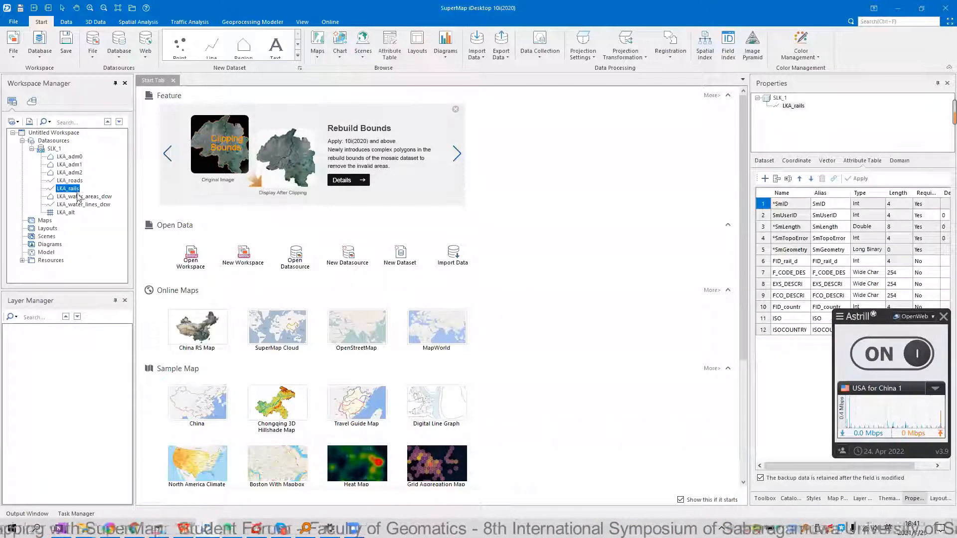
{"action": "left_click", "coordinate": [80, 205]}
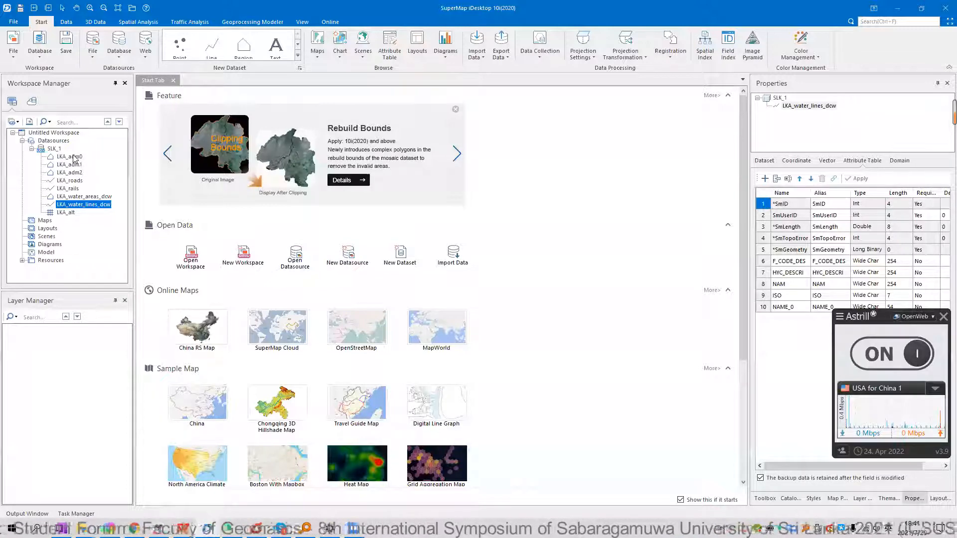
{"action": "left_click", "coordinate": [73, 157]}
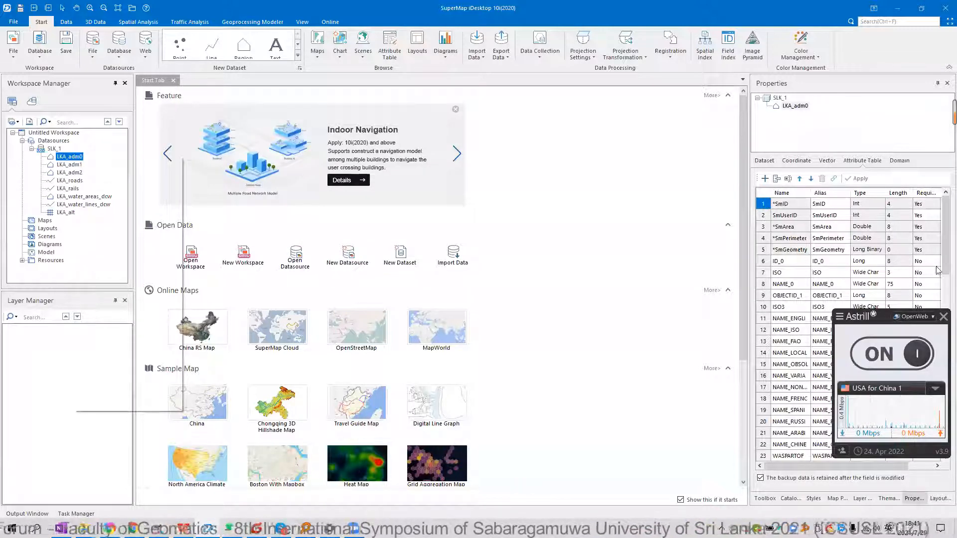
{"action": "left_click", "coordinate": [943, 317]}
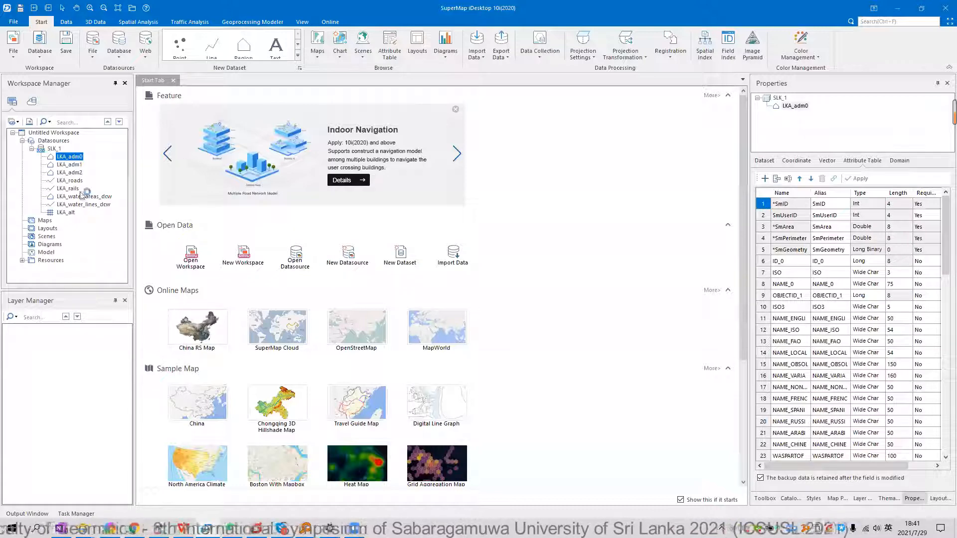
Check the coordinate system and EPSG code of the imported datasets, from LKA_adm0 to the water datasets
{"action": "left_click", "coordinate": [796, 160]}
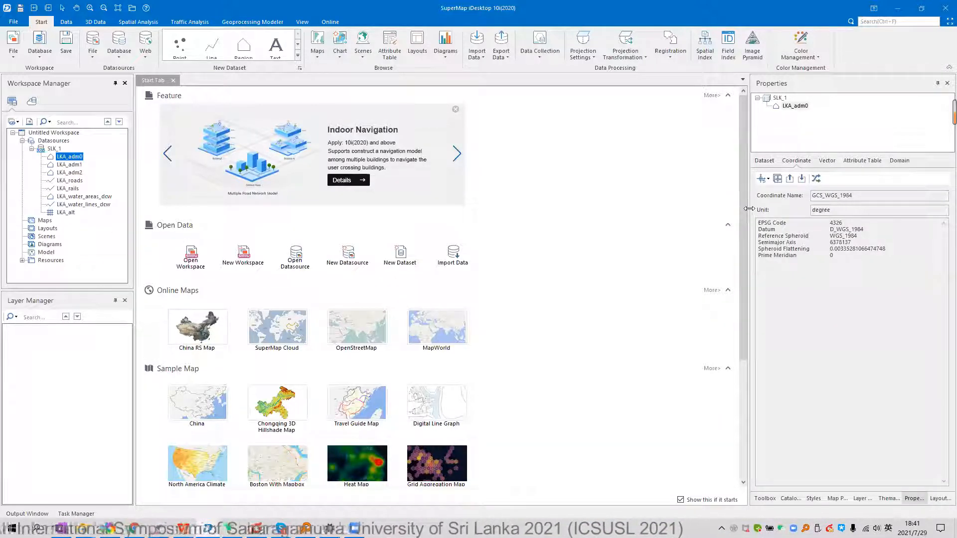
{"action": "left_click_drag", "start_coordinate": [748, 208], "coordinate": [731, 208]}
{"action": "left_click", "coordinate": [79, 165]}
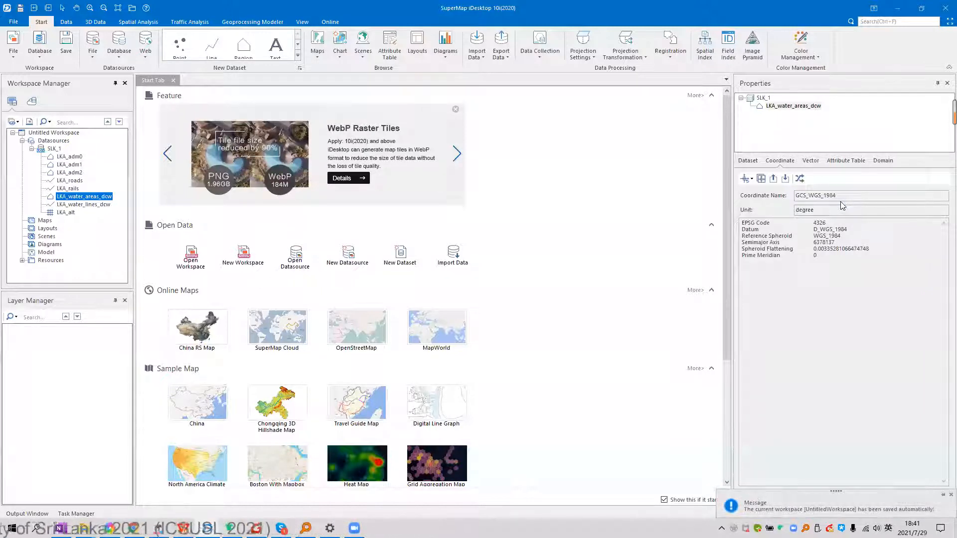
{"action": "left_click", "coordinate": [818, 222]}
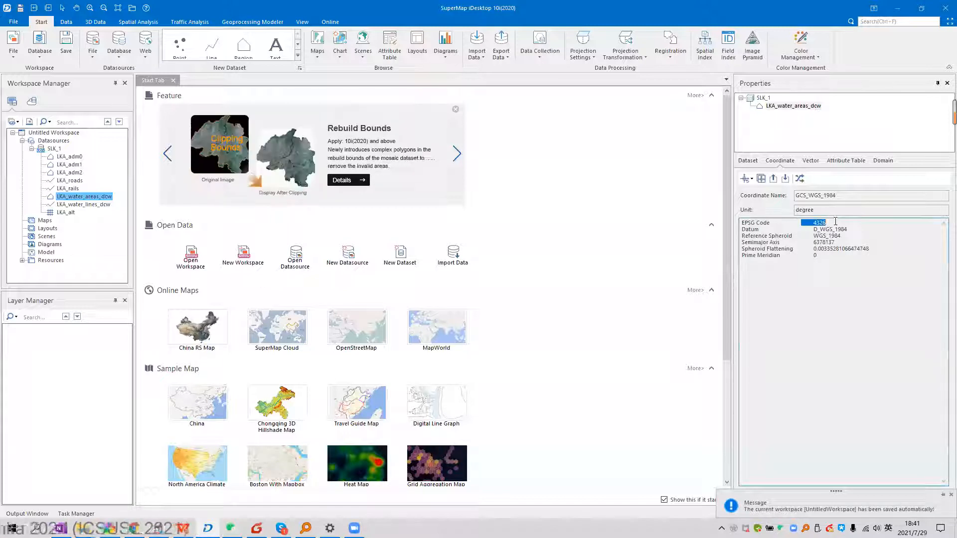
{"action": "left_click", "coordinate": [814, 222]}
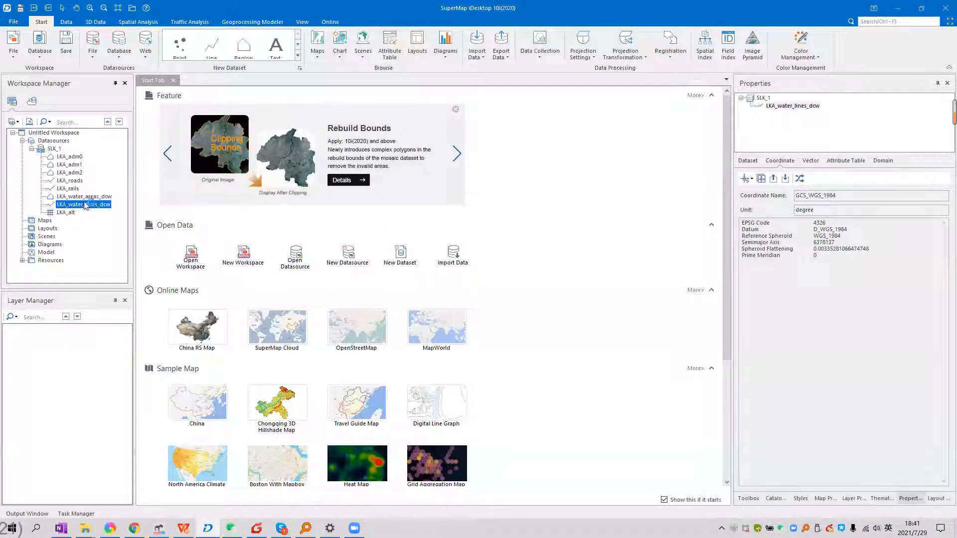
Open the attribute table of LKA_adm1 and hide its system fields
{"action": "left_click", "coordinate": [77, 158]}
{"action": "right_click", "coordinate": [77, 160]}
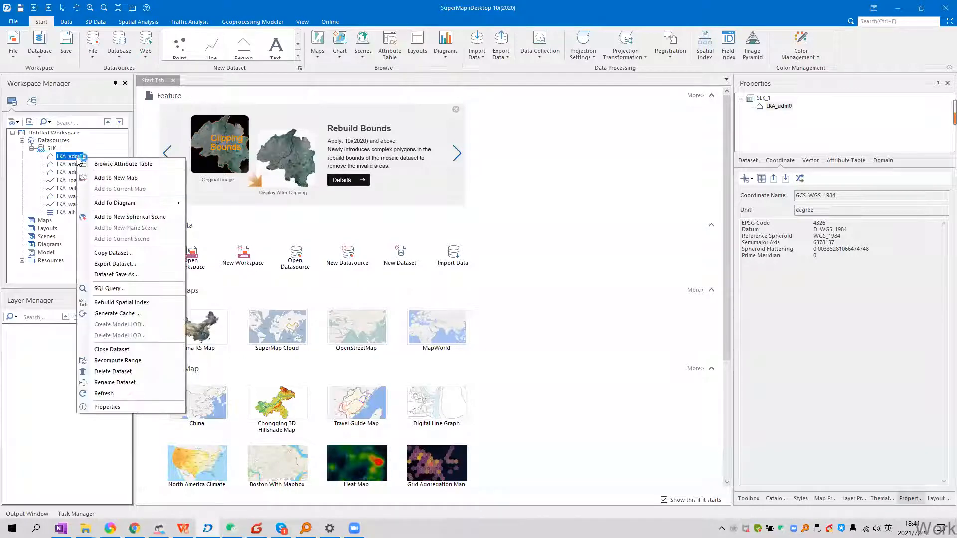
{"action": "left_click", "coordinate": [70, 164]}
{"action": "right_click", "coordinate": [72, 167]}
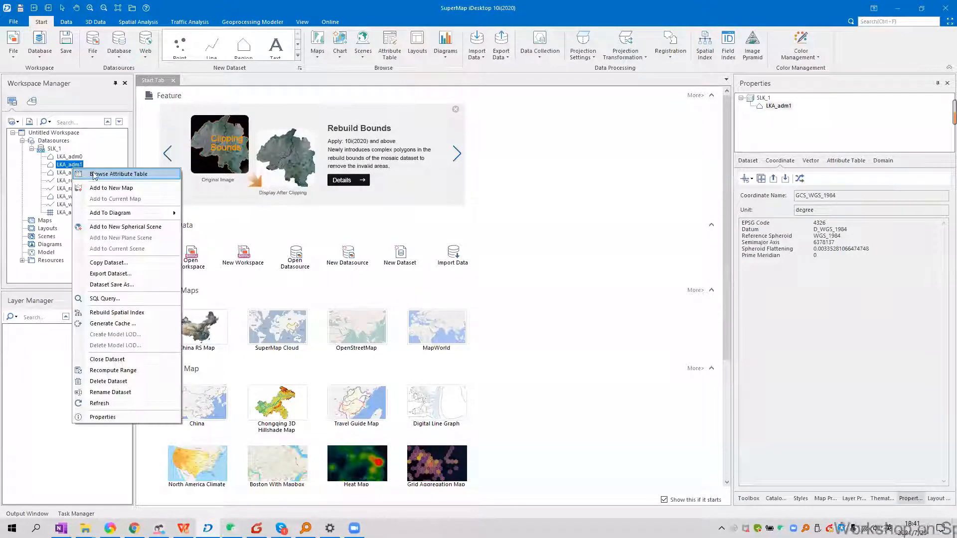
{"action": "left_click", "coordinate": [76, 166]}
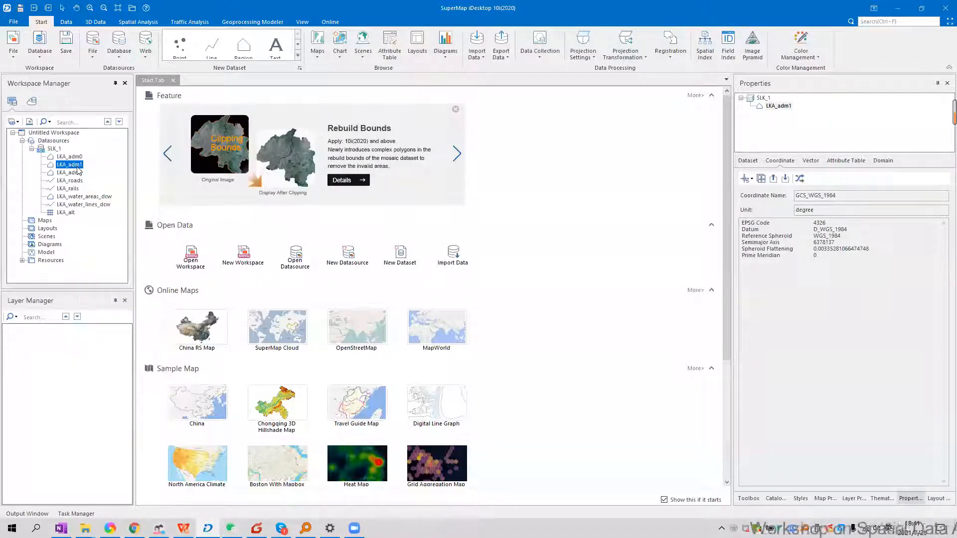
{"action": "right_click", "coordinate": [76, 170]}
{"action": "left_click", "coordinate": [107, 175]}
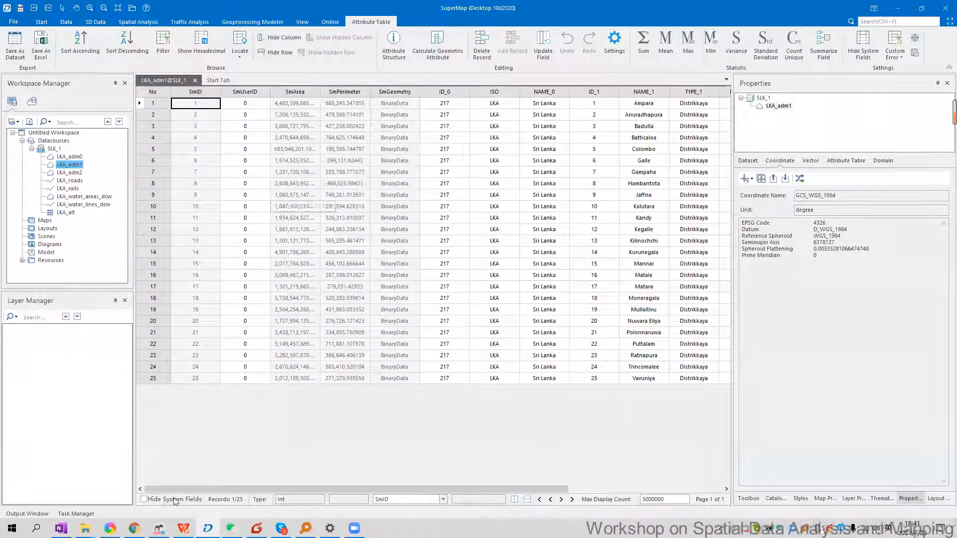
{"action": "left_click", "coordinate": [144, 499]}
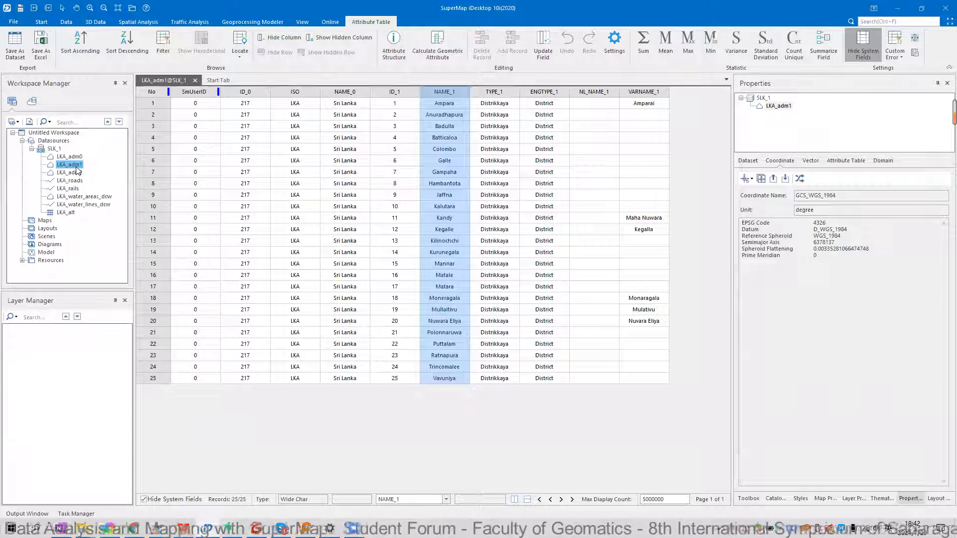
Examine the NAME_0, NAME_1 and ENGTYPE_1 fields in the LKA_adm1 attribute table
{"action": "left_click", "coordinate": [342, 92]}
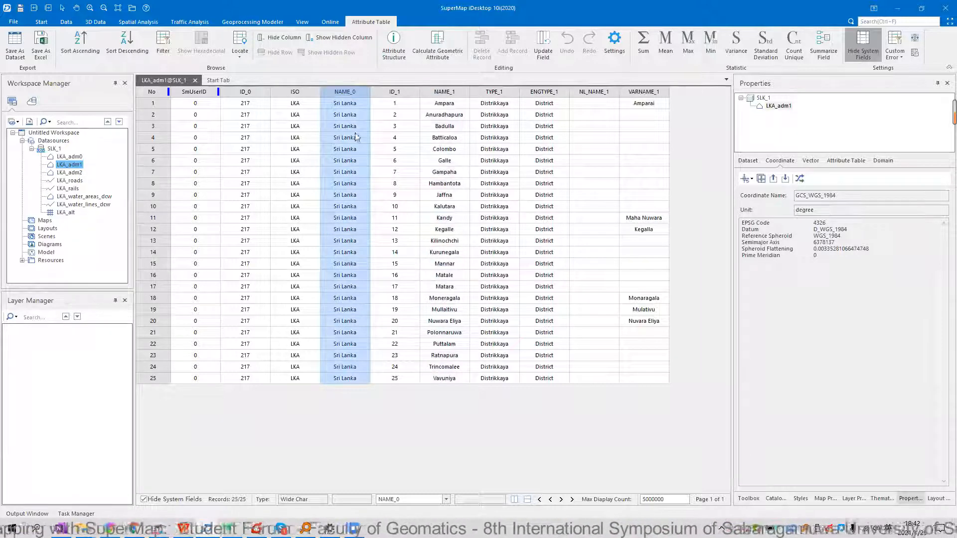
{"action": "left_click", "coordinate": [459, 94]}
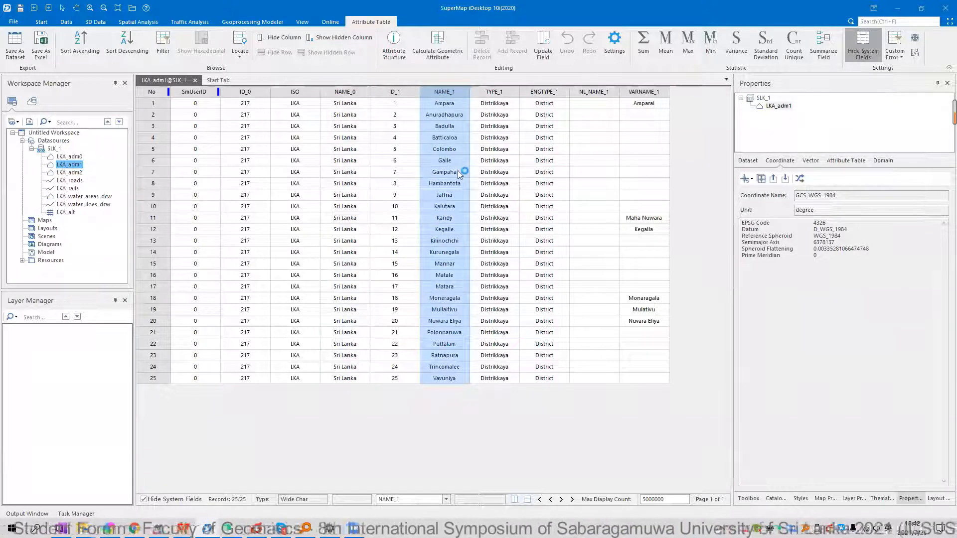
{"action": "left_click", "coordinate": [556, 96]}
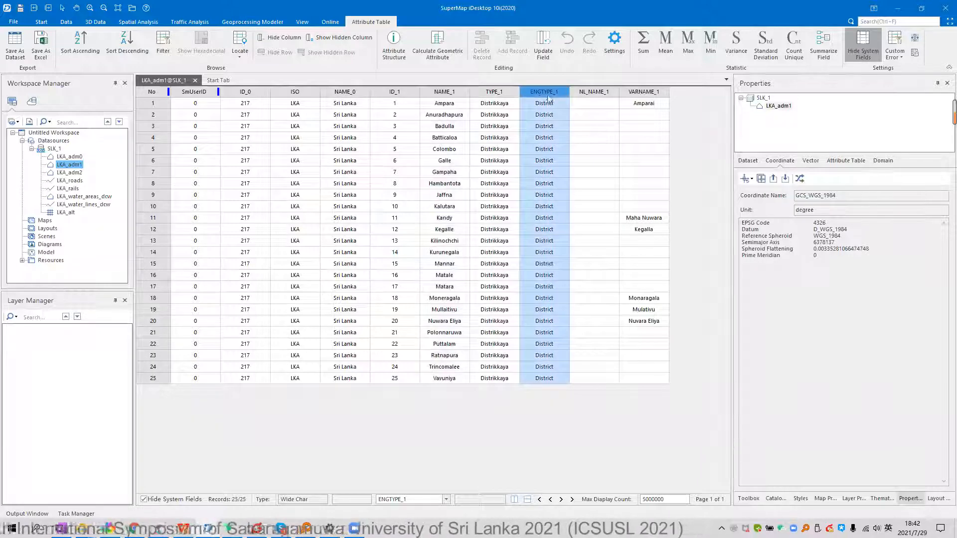
{"action": "left_click", "coordinate": [549, 139]}
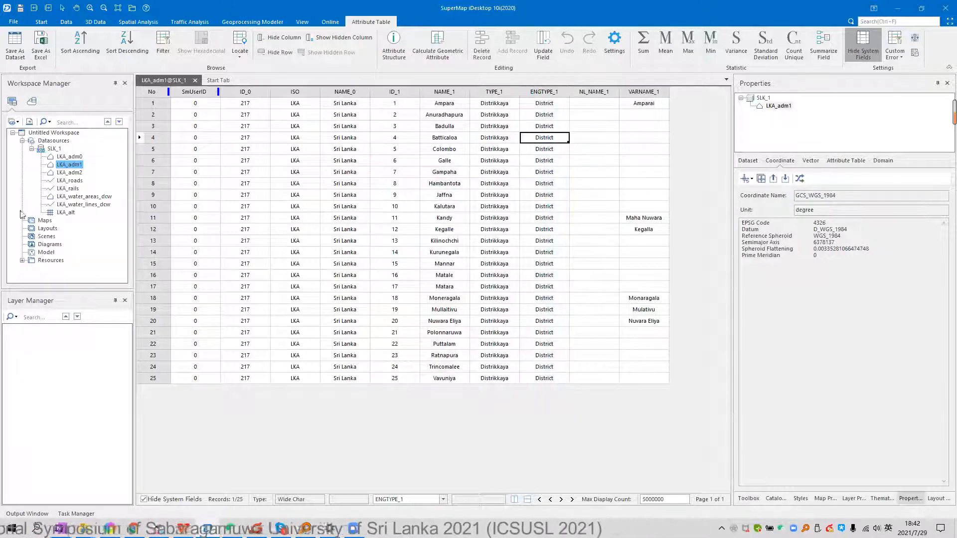
Open the attribute table of LKA_adm2 and compare its NAME_0, NAME_1 and NAME_2 fields for the Ampara records
{"action": "right_click", "coordinate": [79, 172]}
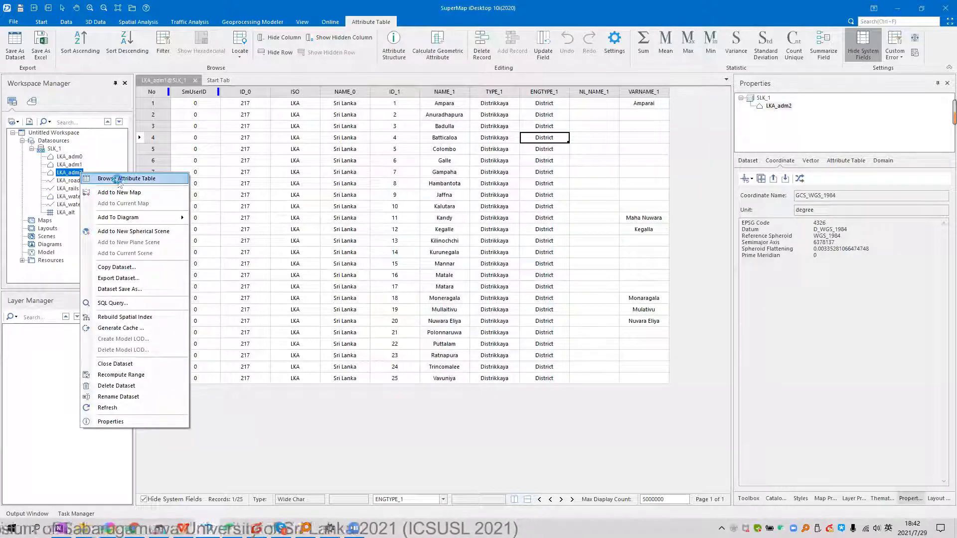
{"action": "left_click", "coordinate": [120, 179]}
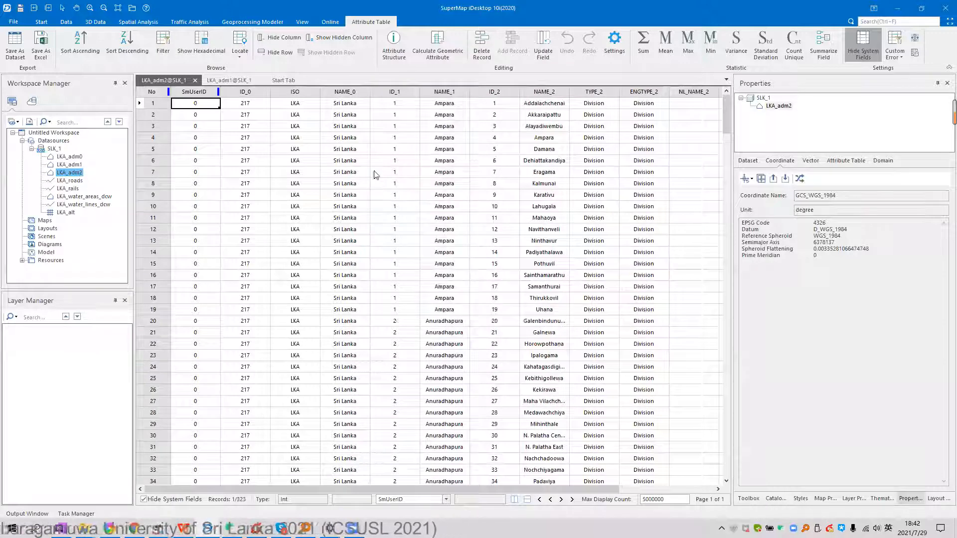
{"action": "left_click", "coordinate": [359, 93]}
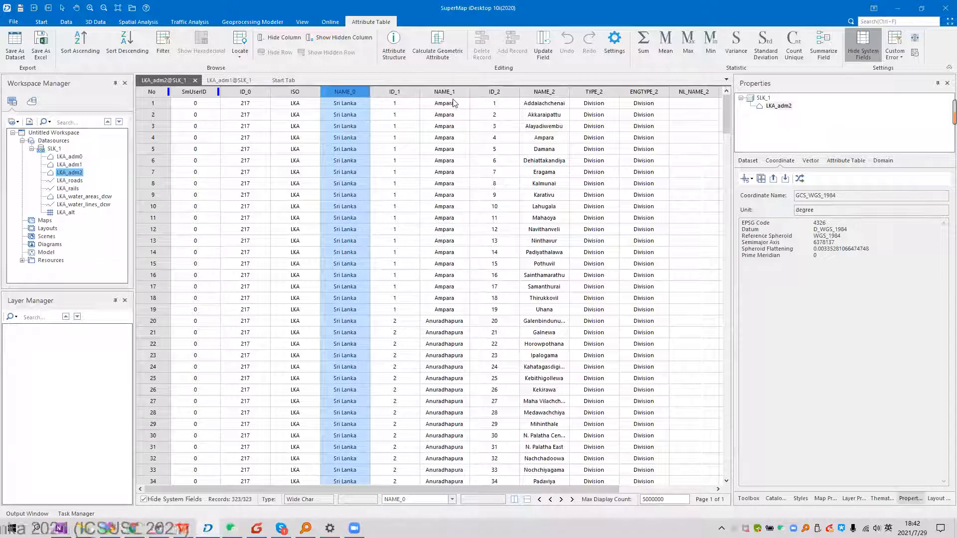
{"action": "left_click_drag", "start_coordinate": [455, 103], "coordinate": [455, 310]}
{"action": "scroll", "coordinate": [452, 290], "scroll_direction": "down", "scroll_amount": 4}
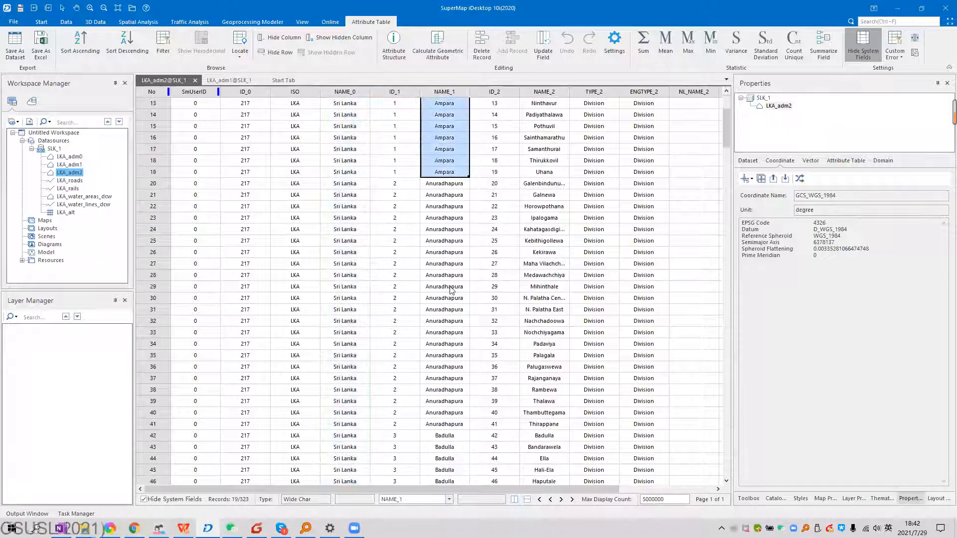
{"action": "scroll", "coordinate": [563, 115], "scroll_direction": "up", "scroll_amount": 4}
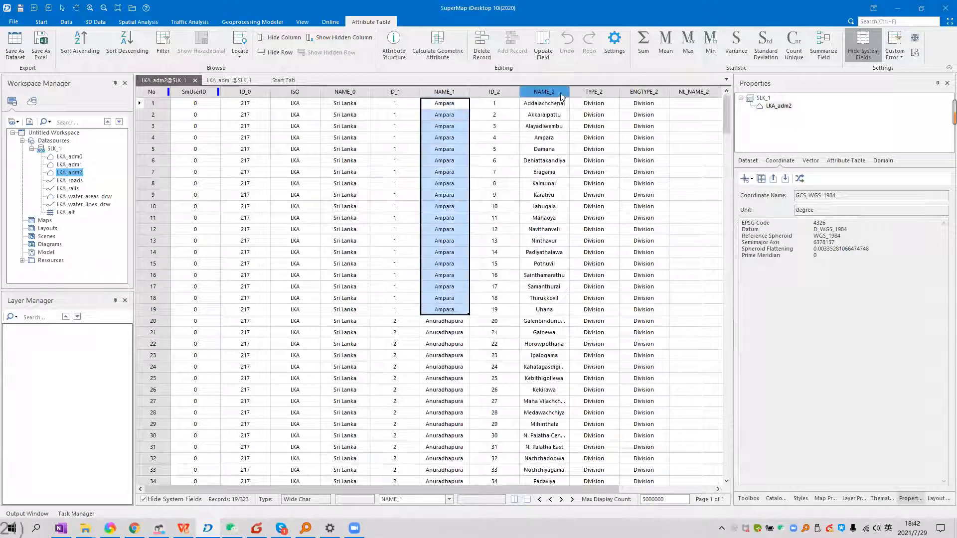
{"action": "left_click_drag", "start_coordinate": [555, 105], "coordinate": [555, 308]}
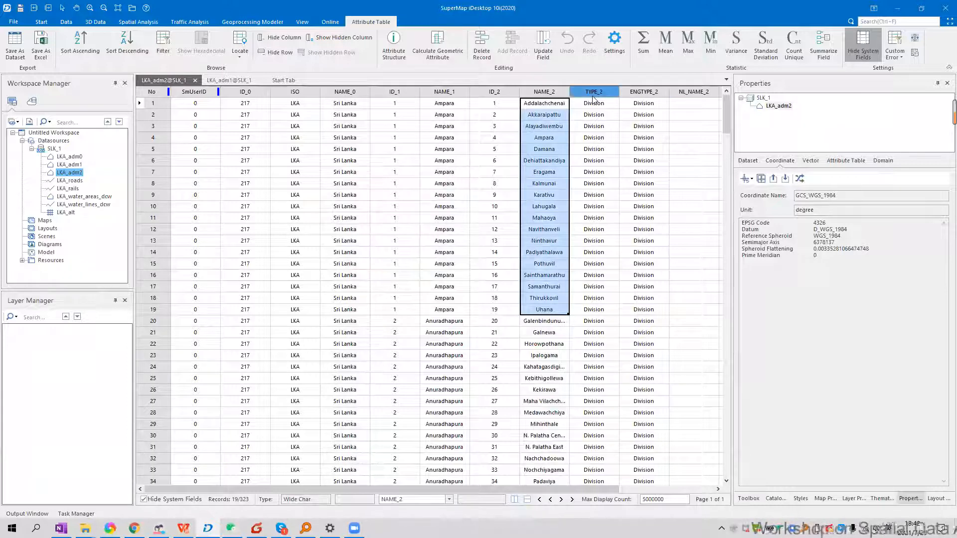
Examine the TYPE_2 and ENGTYPE_2 values of the first records in the LKA_adm2 table
{"action": "left_click_drag", "start_coordinate": [593, 95], "coordinate": [650, 93]}
{"action": "left_click", "coordinate": [631, 104]}
{"action": "left_click_drag", "start_coordinate": [644, 227], "coordinate": [616, 277]}
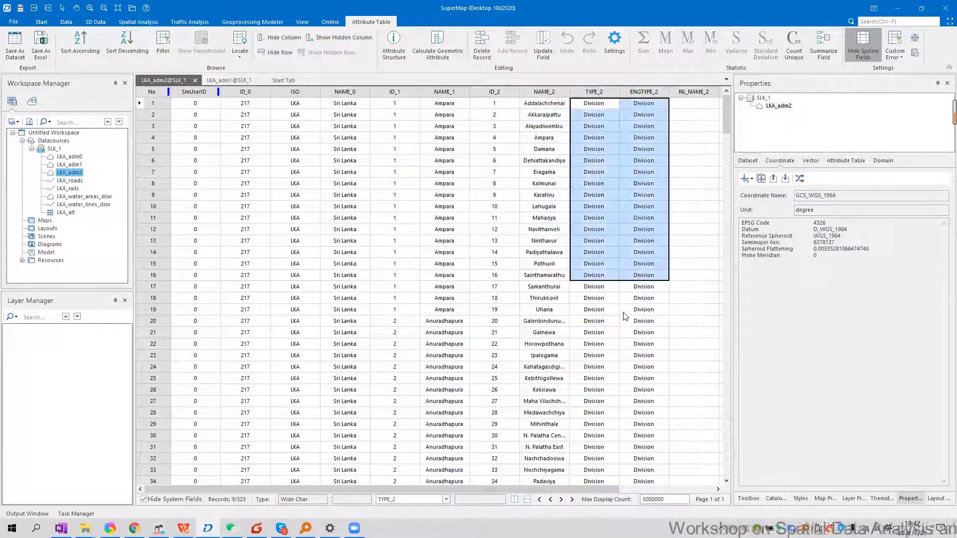
{"action": "left_click", "coordinate": [623, 310]}
Look through the VARNAME_2 field down the LKA_adm2 records and return to the first record
{"action": "left_click_drag", "start_coordinate": [599, 489], "coordinate": [694, 488]}
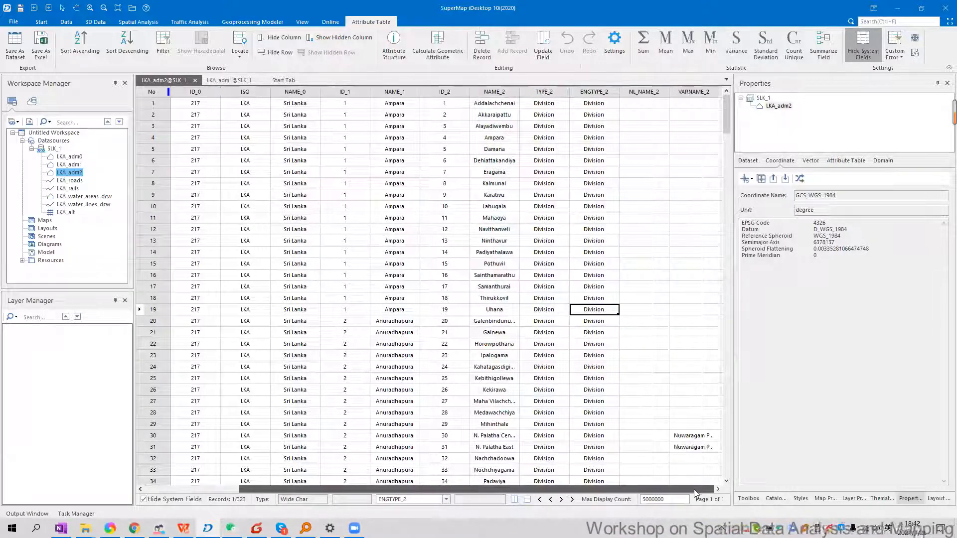
{"action": "scroll", "coordinate": [688, 239], "scroll_direction": "down", "scroll_amount": 4}
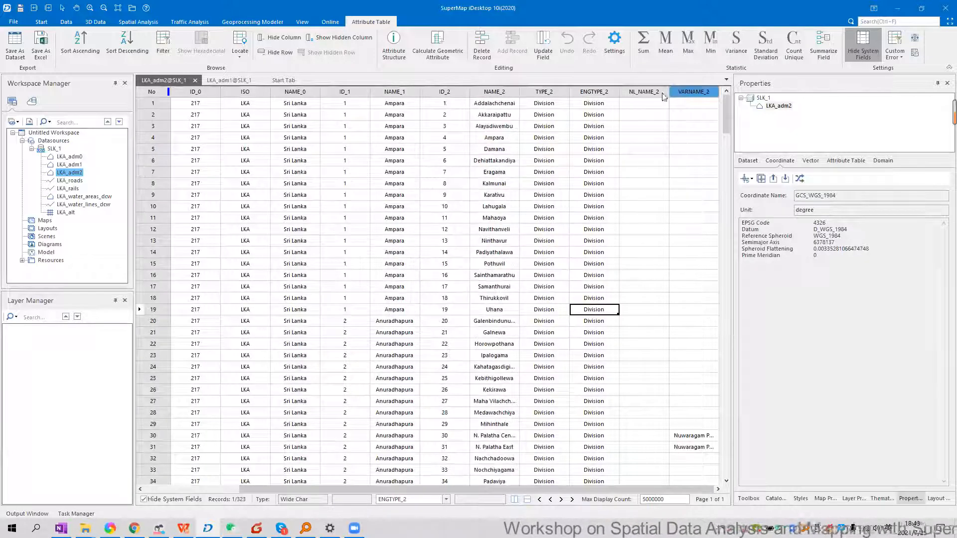
{"action": "scroll", "coordinate": [729, 138], "scroll_direction": "down", "scroll_amount": 1}
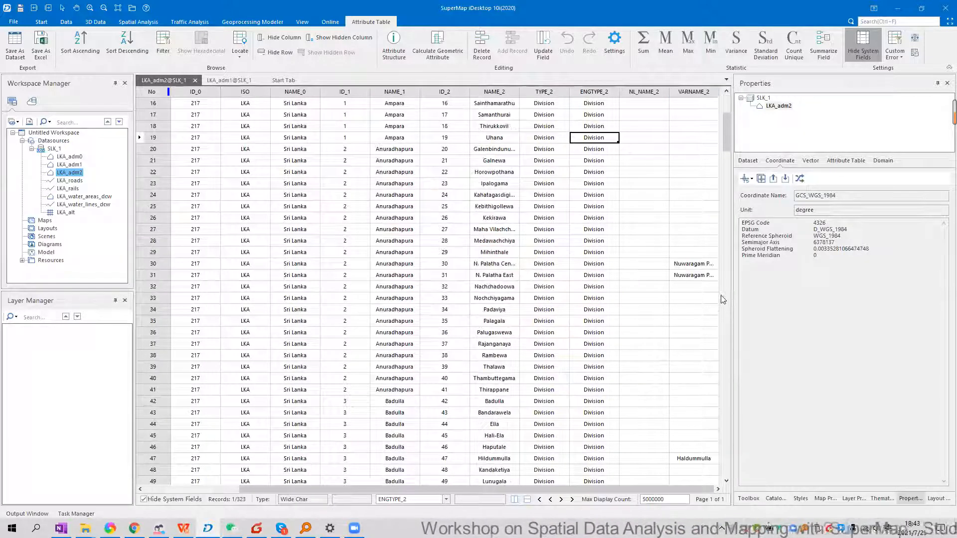
{"action": "scroll", "coordinate": [691, 199], "scroll_direction": "down", "scroll_amount": 20}
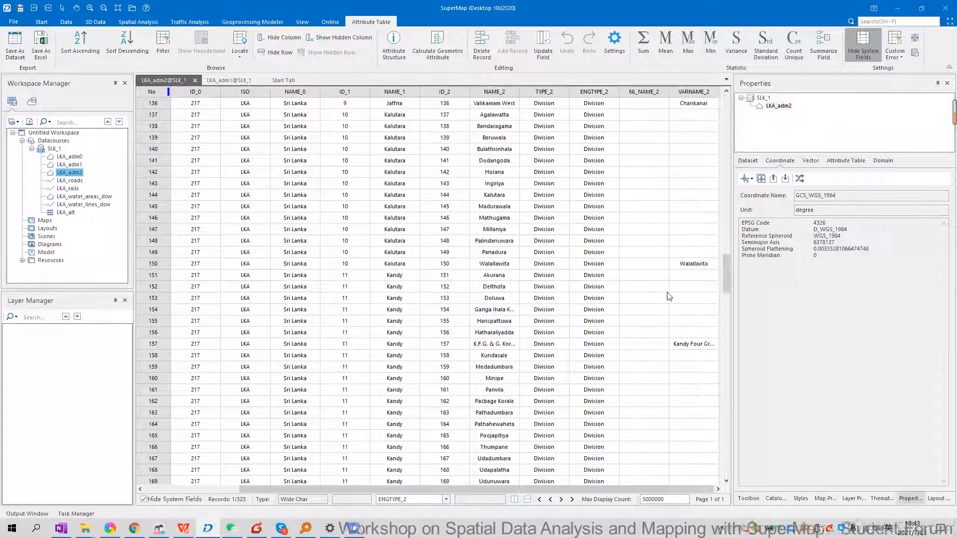
{"action": "scroll", "coordinate": [687, 275], "scroll_direction": "down", "scroll_amount": 5}
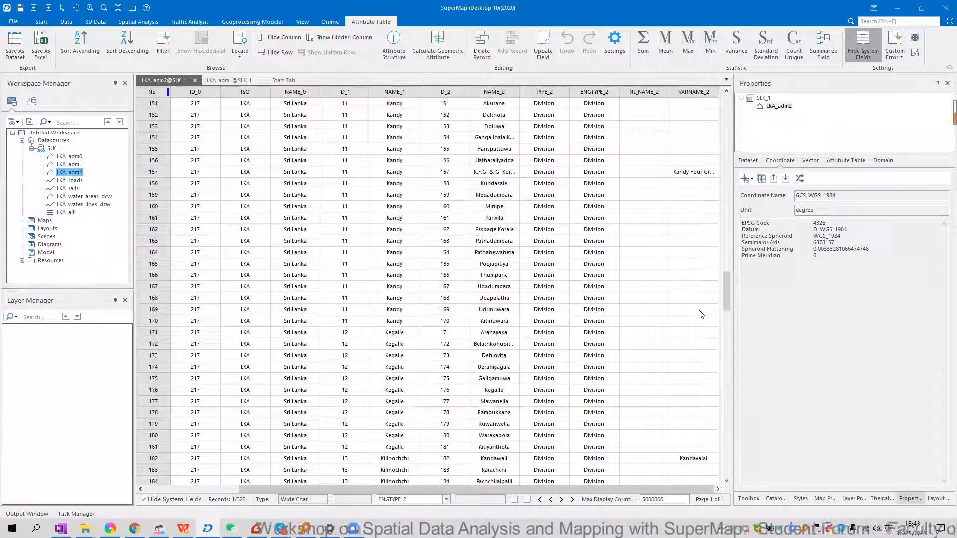
{"action": "left_click_drag", "start_coordinate": [725, 302], "coordinate": [649, 119]}
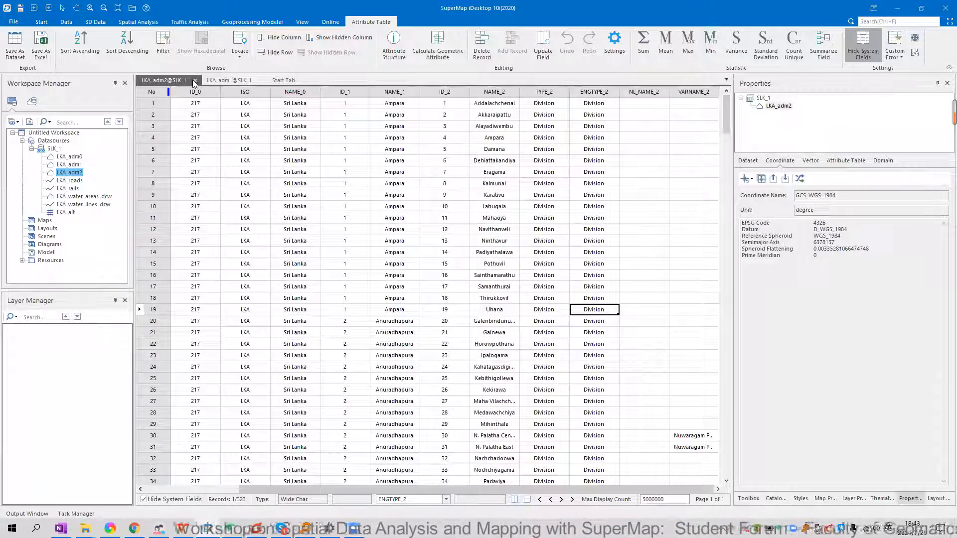
Open LKA_adm0 in a new map in place of the attribute tables and select the country polygon to view its attributes
{"action": "left_click", "coordinate": [196, 80]}
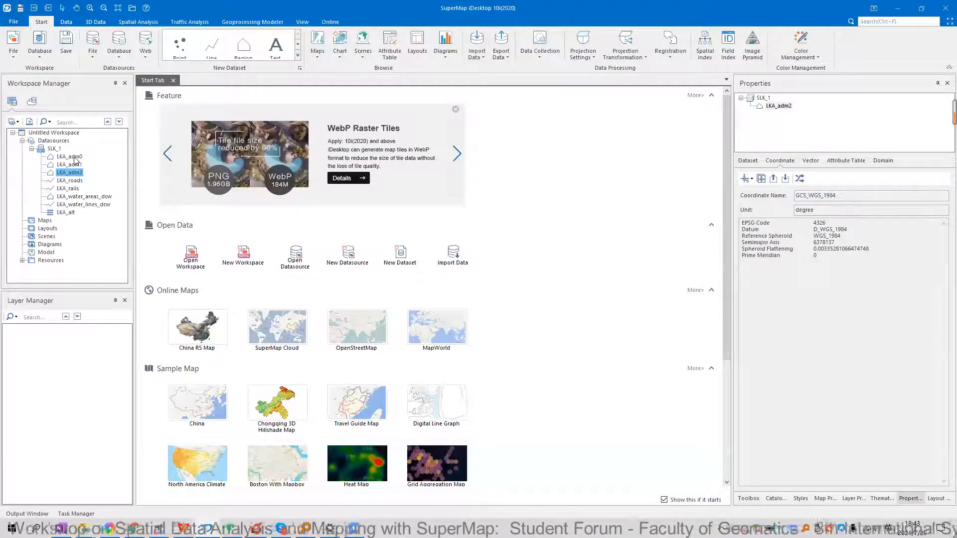
{"action": "left_click", "coordinate": [73, 157]}
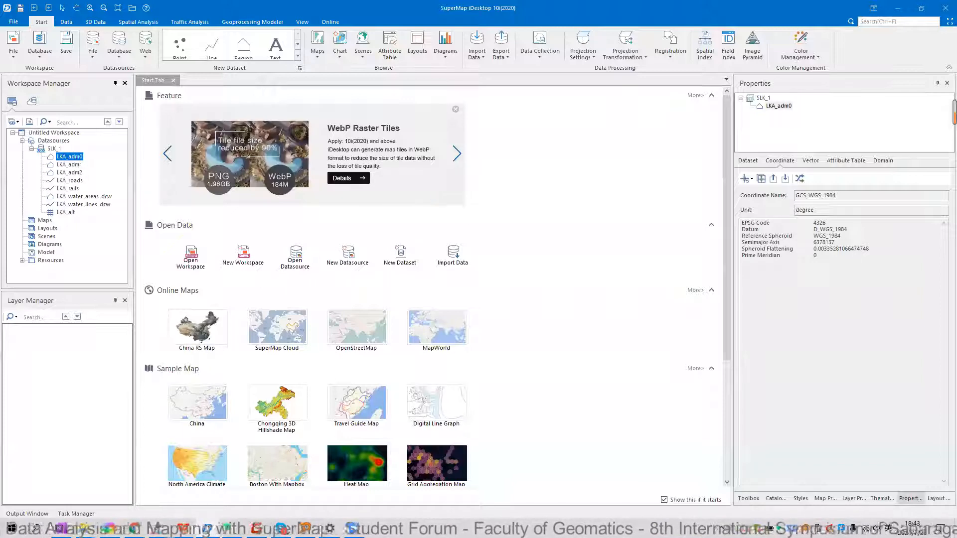
{"action": "double_click", "coordinate": [69, 156]}
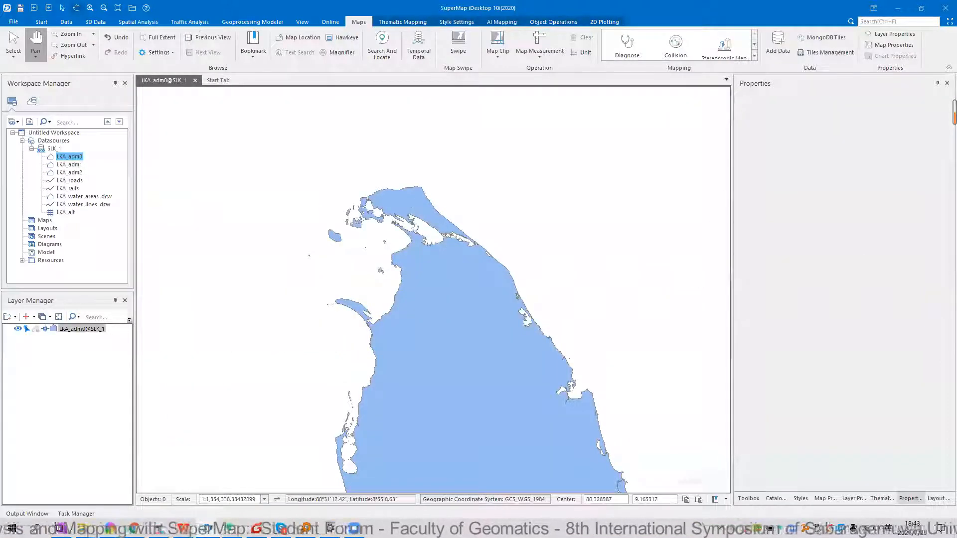
{"action": "left_click_drag", "start_coordinate": [476, 304], "coordinate": [461, 231]}
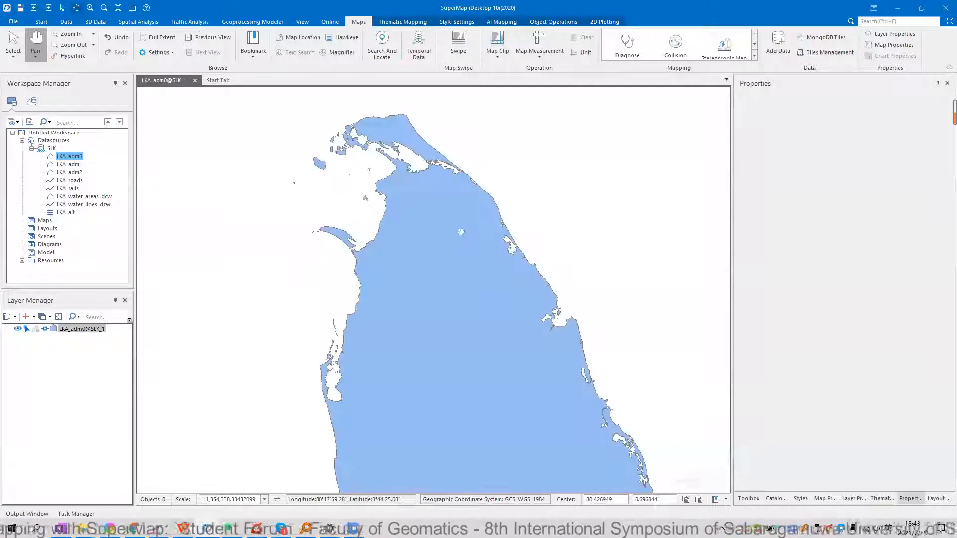
{"action": "scroll", "coordinate": [454, 221], "scroll_direction": "down", "scroll_amount": 2}
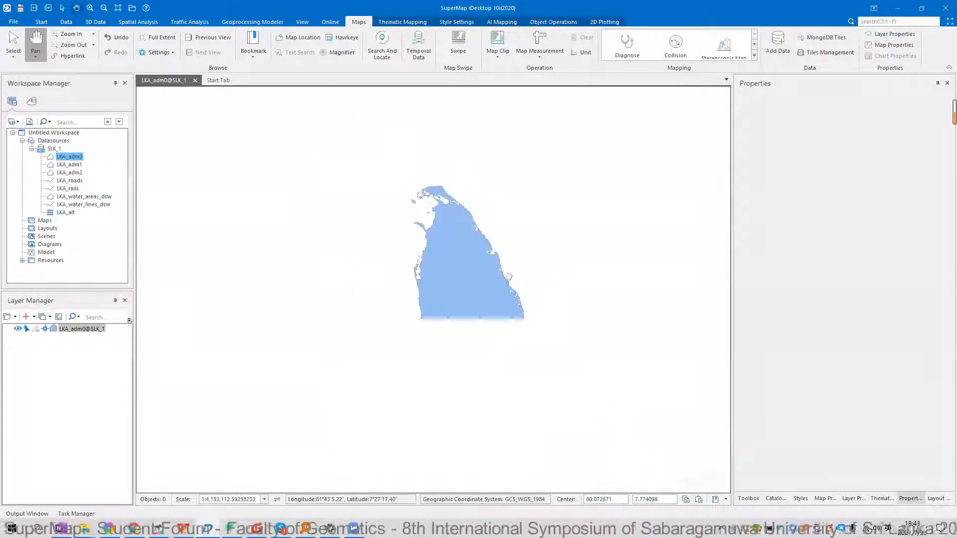
{"action": "right_click", "coordinate": [450, 255]}
{"action": "left_click", "coordinate": [449, 254]}
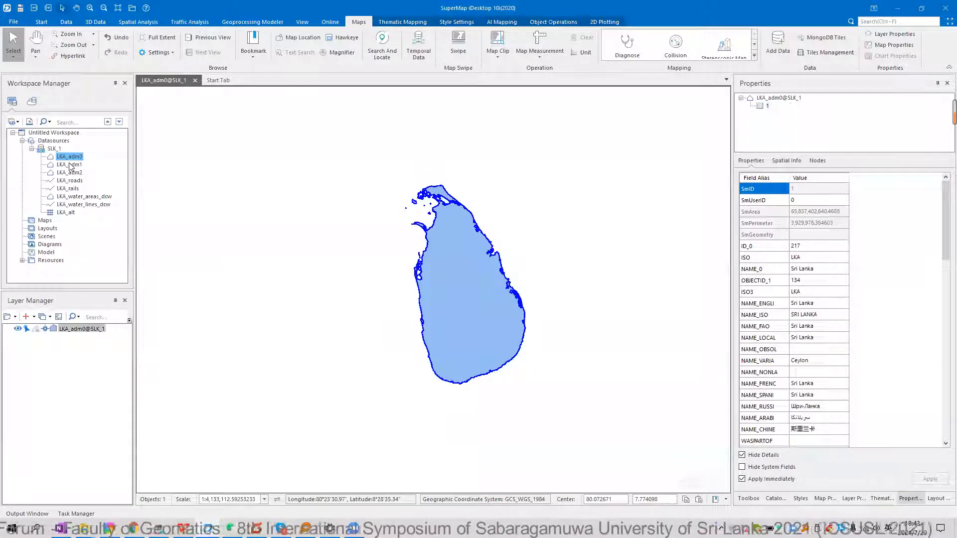
Add LKA_adm1 to the current map and inspect the attributes of several district polygons across the island
{"action": "left_click", "coordinate": [70, 164]}
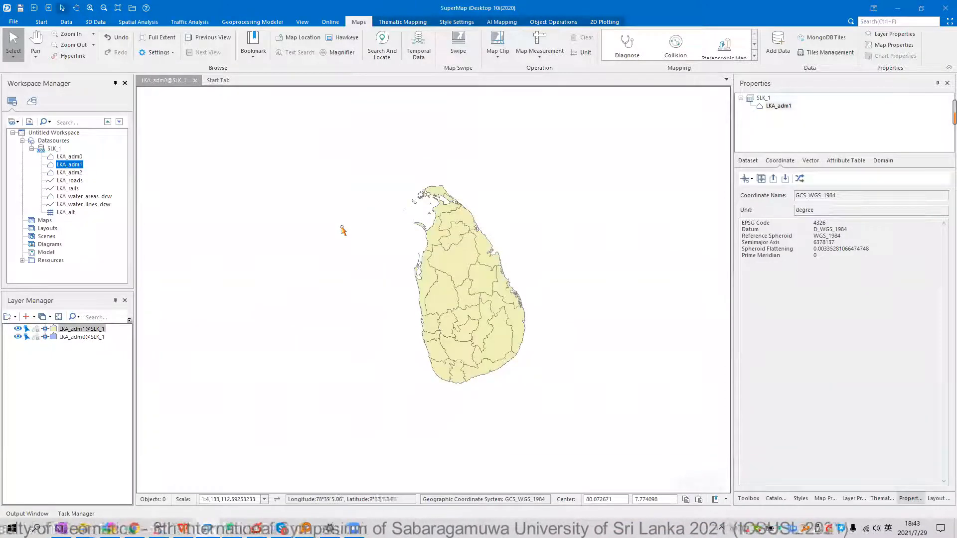
{"action": "scroll", "coordinate": [487, 303], "scroll_direction": "up", "scroll_amount": 3}
{"action": "left_click", "coordinate": [487, 268]}
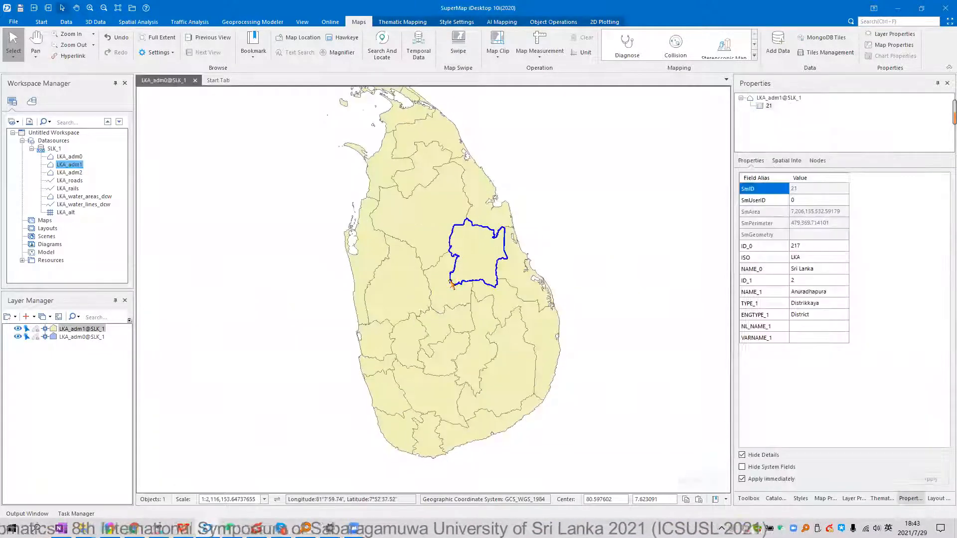
{"action": "left_click", "coordinate": [437, 275]}
{"action": "left_click", "coordinate": [438, 276]}
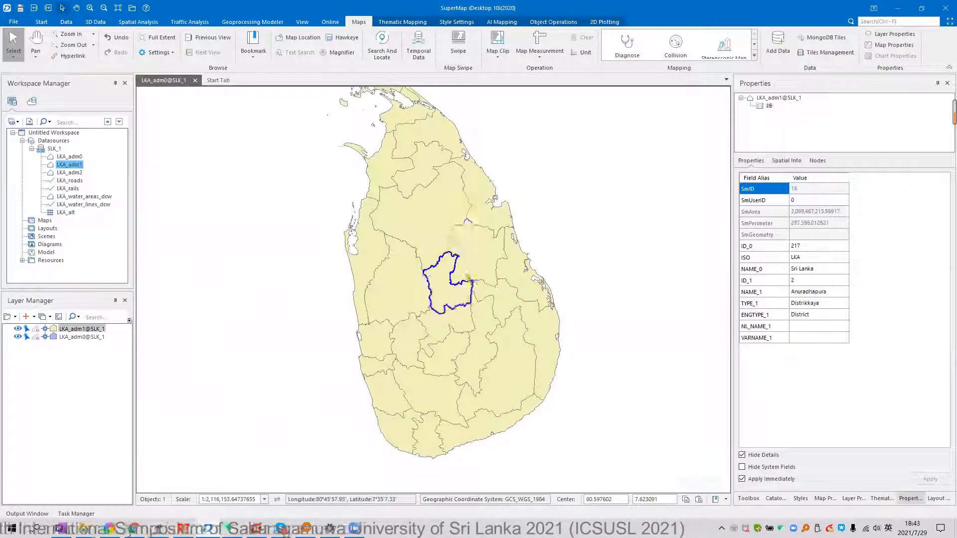
{"action": "left_click", "coordinate": [474, 256]}
{"action": "left_click", "coordinate": [486, 293]}
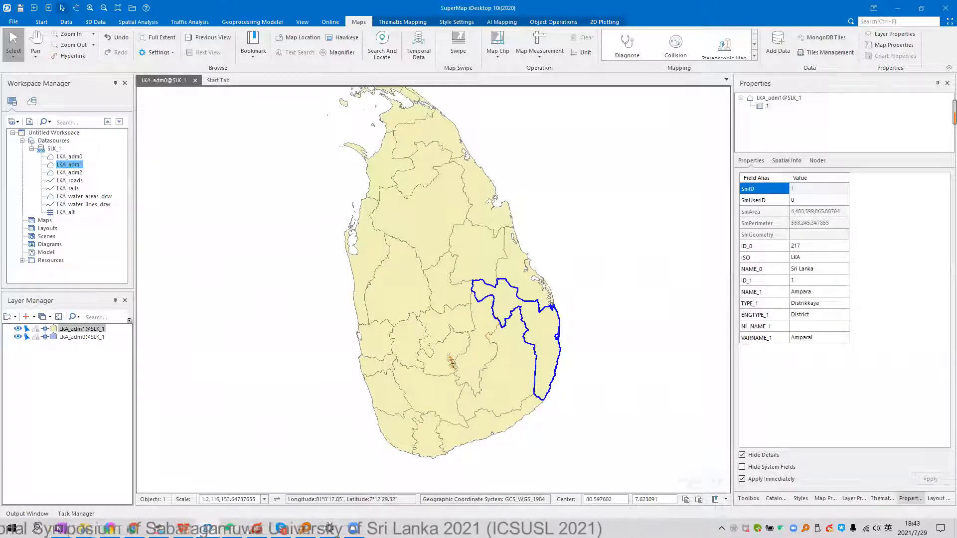
{"action": "left_click", "coordinate": [448, 355]}
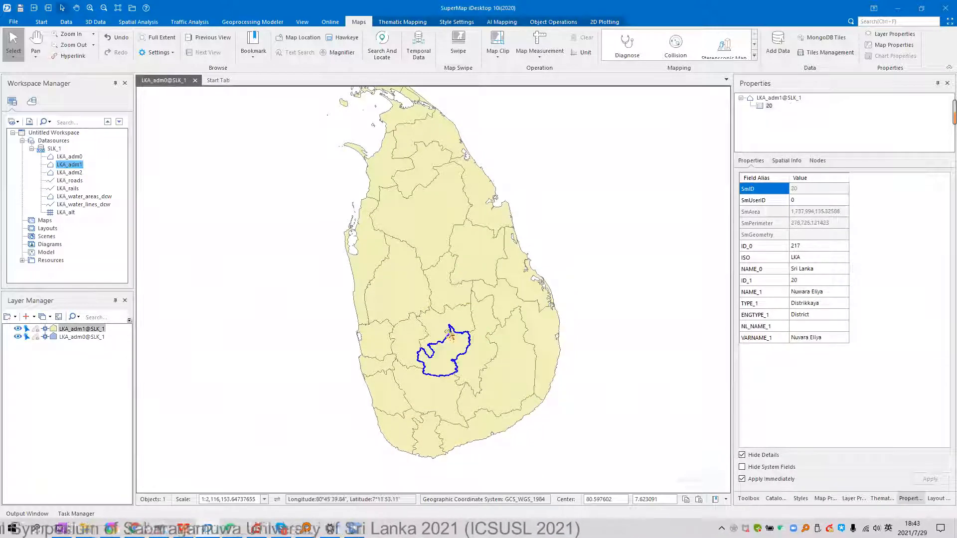
{"action": "left_click", "coordinate": [550, 243]}
Add LKA_adm2 to the current map and inspect the attributes of two division polygons in the island's interior
{"action": "left_click_drag", "start_coordinate": [73, 174], "coordinate": [319, 213]}
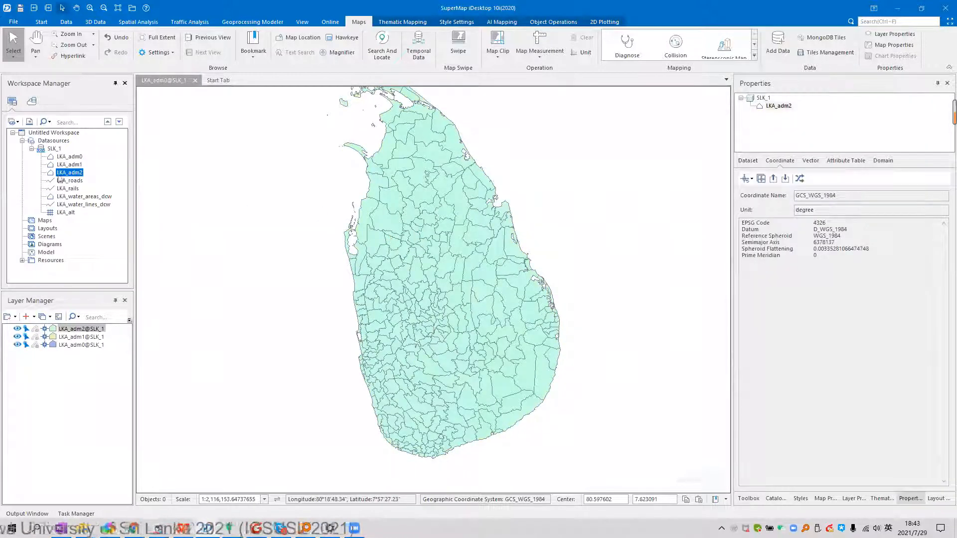
{"action": "scroll", "coordinate": [481, 298], "scroll_direction": "up", "scroll_amount": 2}
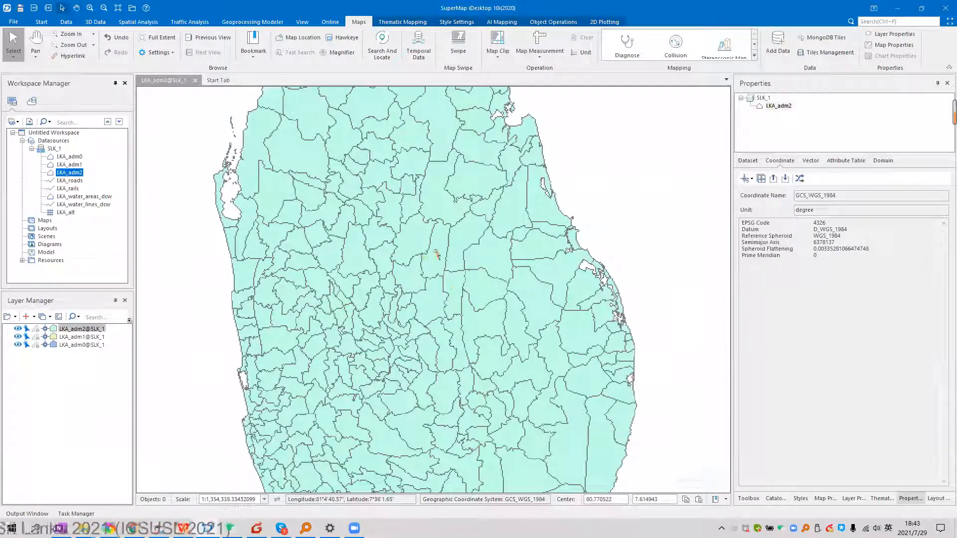
{"action": "left_click", "coordinate": [441, 299]}
{"action": "scroll", "coordinate": [441, 299], "scroll_direction": "up", "scroll_amount": 1}
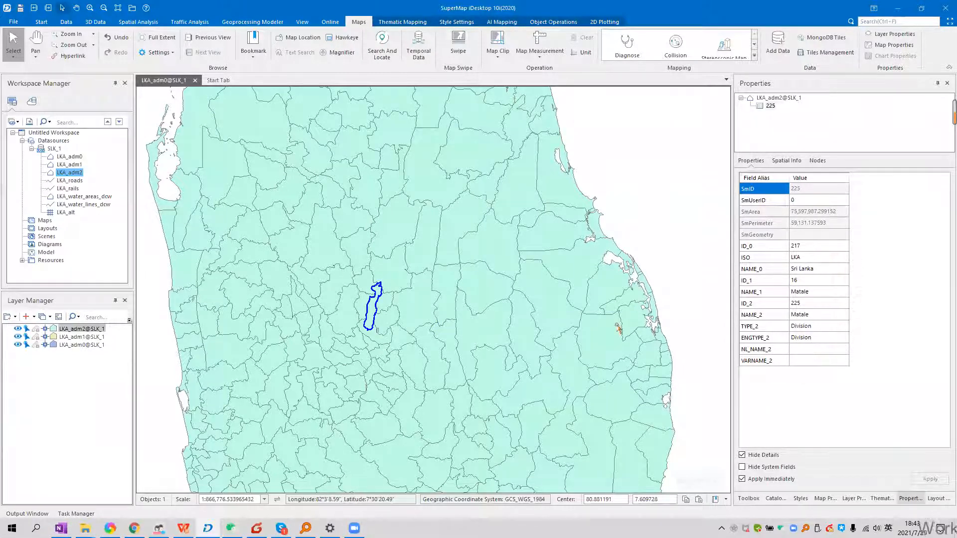
{"action": "left_click", "coordinate": [478, 285]}
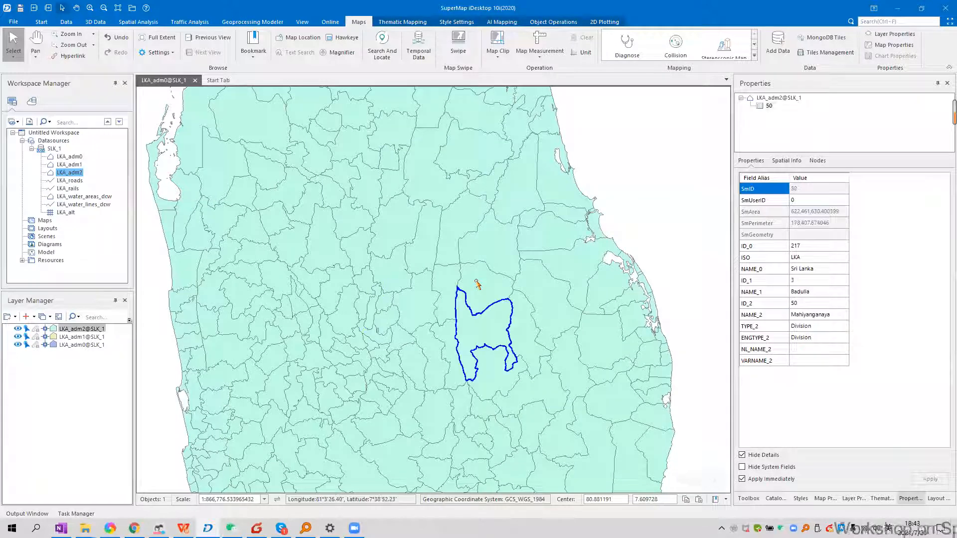
Add LKA_roads to the current map and hide the LKA_adm2, LKA_adm1 and LKA_adm0 layers
{"action": "scroll", "coordinate": [477, 285], "scroll_direction": "down", "scroll_amount": 3}
{"action": "left_click", "coordinate": [77, 183]}
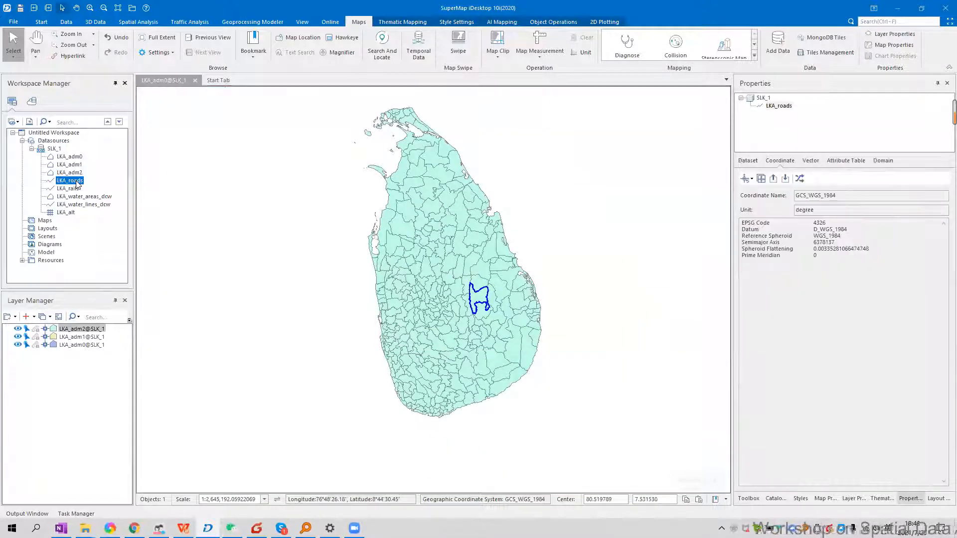
{"action": "right_click", "coordinate": [77, 183]}
{"action": "left_click", "coordinate": [119, 213]}
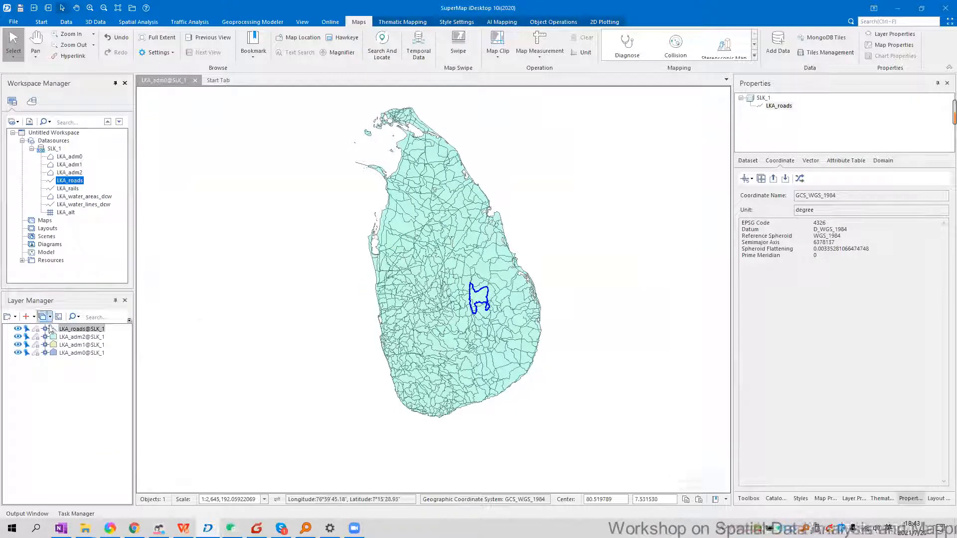
{"action": "left_click", "coordinate": [17, 337]}
{"action": "left_click", "coordinate": [17, 345]}
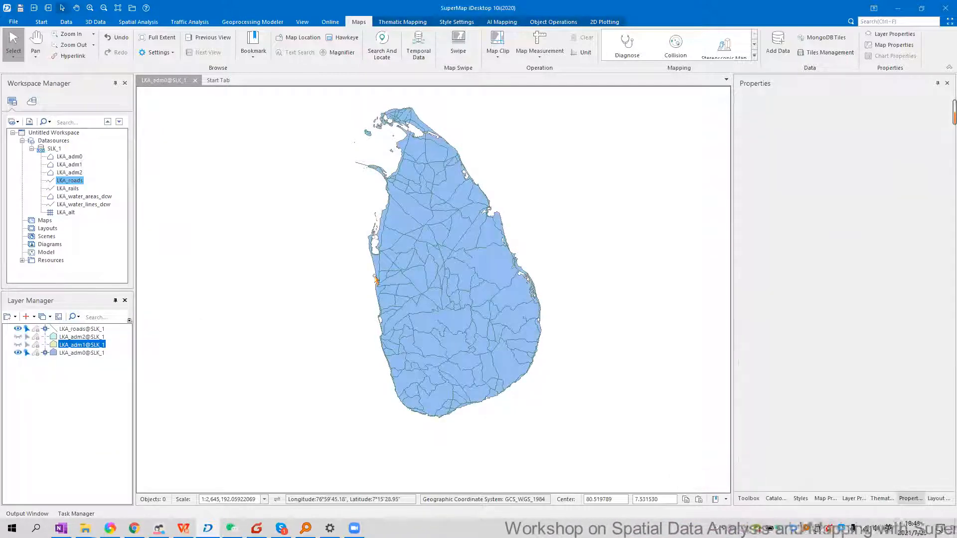
{"action": "left_click", "coordinate": [18, 353]}
Select a road segment near the east coast in the LKA_roads layer to view its attributes
{"action": "scroll", "coordinate": [479, 244], "scroll_direction": "up", "scroll_amount": 3}
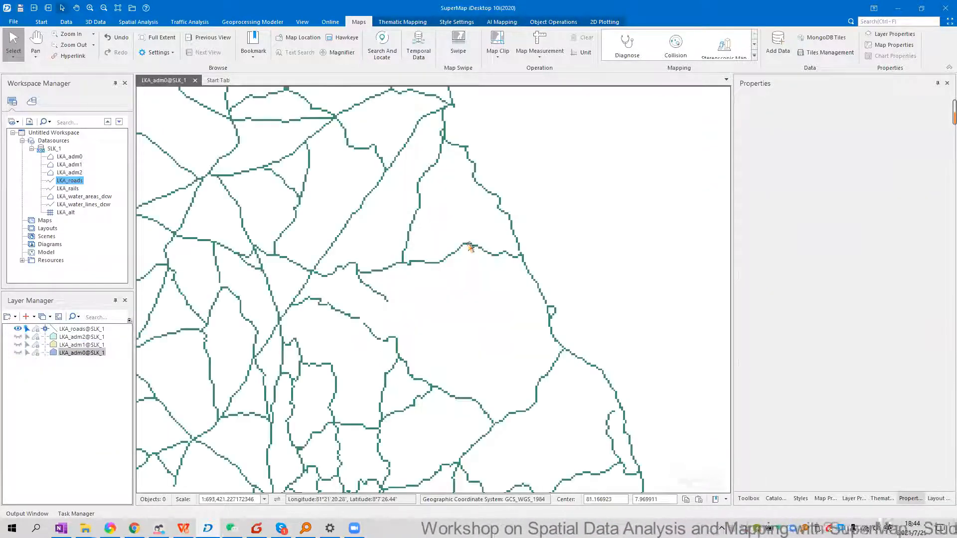
{"action": "left_click", "coordinate": [470, 246]}
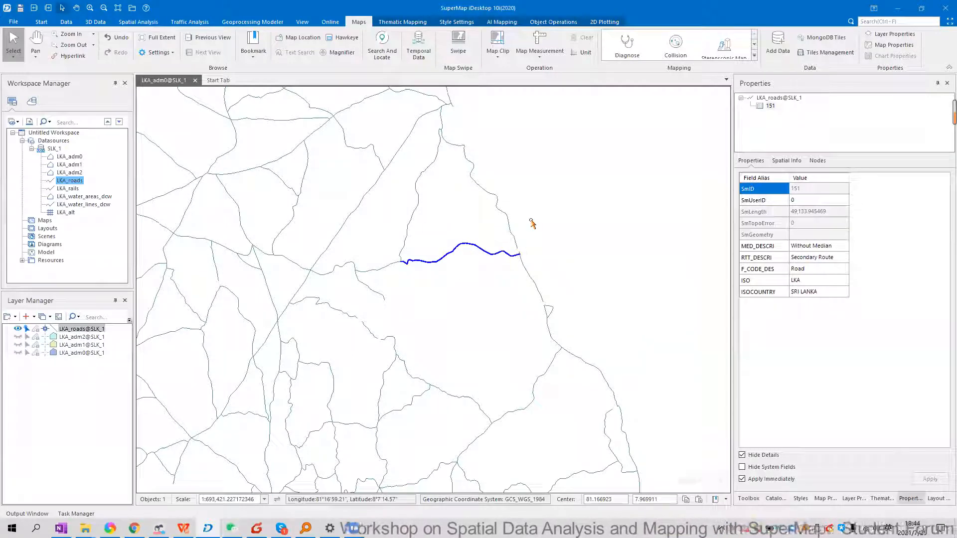
{"action": "left_click_drag", "start_coordinate": [332, 264], "coordinate": [448, 261]}
Open the attribute table of LKA_roads and widen the RTT_DESCRI column until its values are fully readable
{"action": "right_click", "coordinate": [81, 182]}
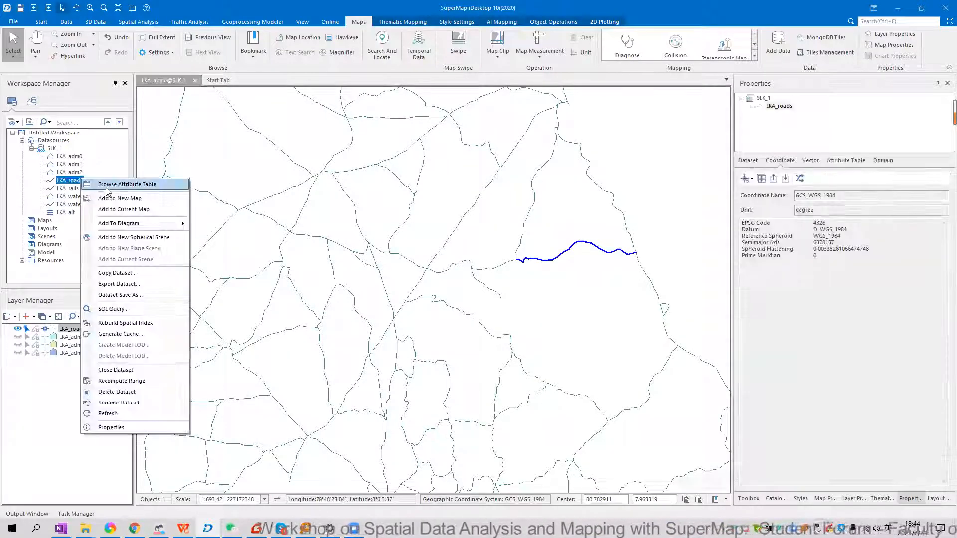
{"action": "left_click", "coordinate": [105, 184]}
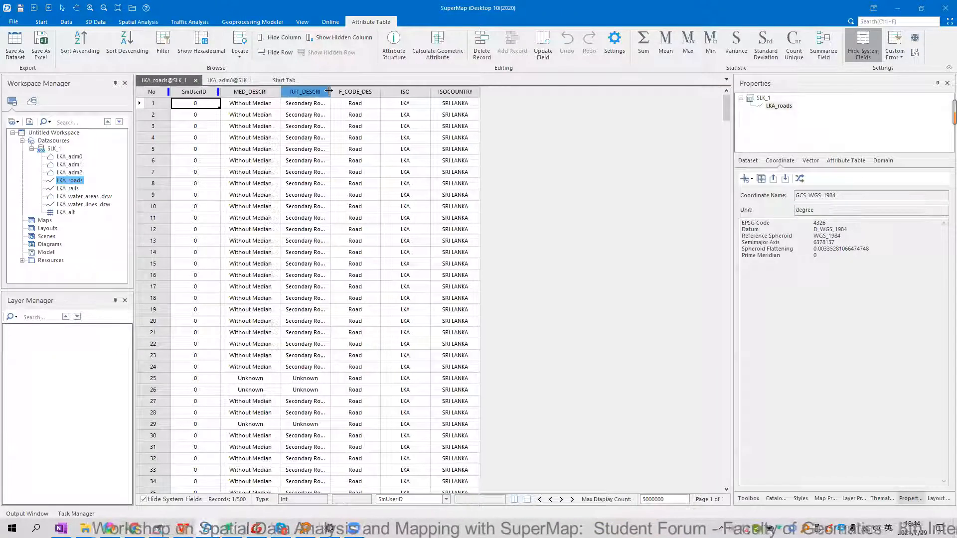
{"action": "mouse_move", "coordinate": [330, 92]}
{"action": "left_mouse_down"}
{"action": "mouse_move", "coordinate": [385, 97]}
{"action": "mouse_move", "coordinate": [351, 320]}
{"action": "left_mouse_up"}
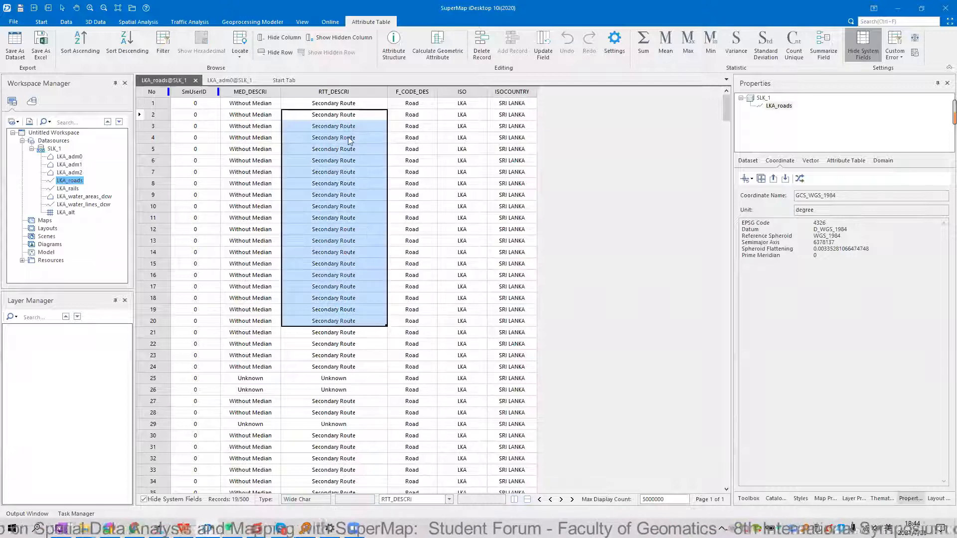
Look through the RTT_DESCRI values down the LKA_roads records
{"action": "left_click", "coordinate": [321, 218]}
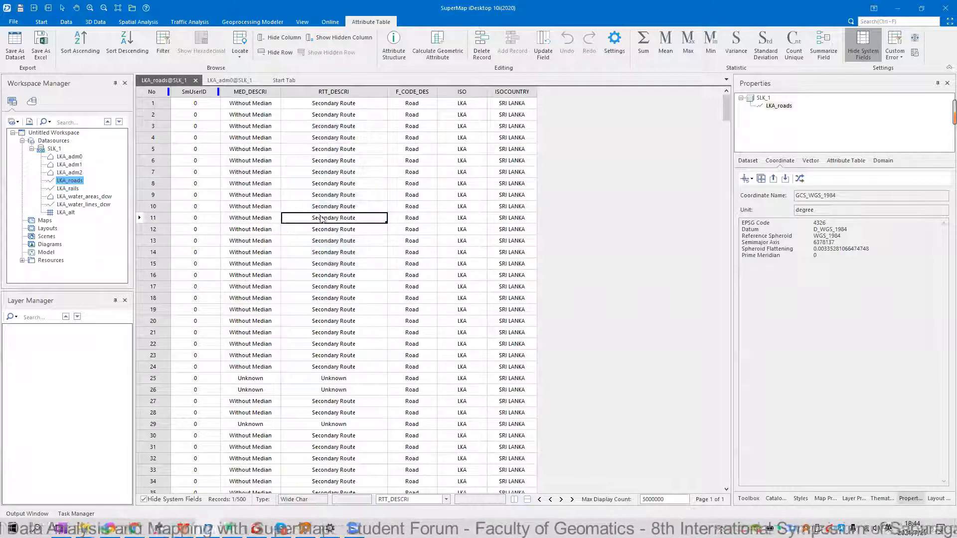
{"action": "left_click", "coordinate": [355, 378]}
{"action": "scroll", "coordinate": [355, 375], "scroll_direction": "down", "scroll_amount": 5}
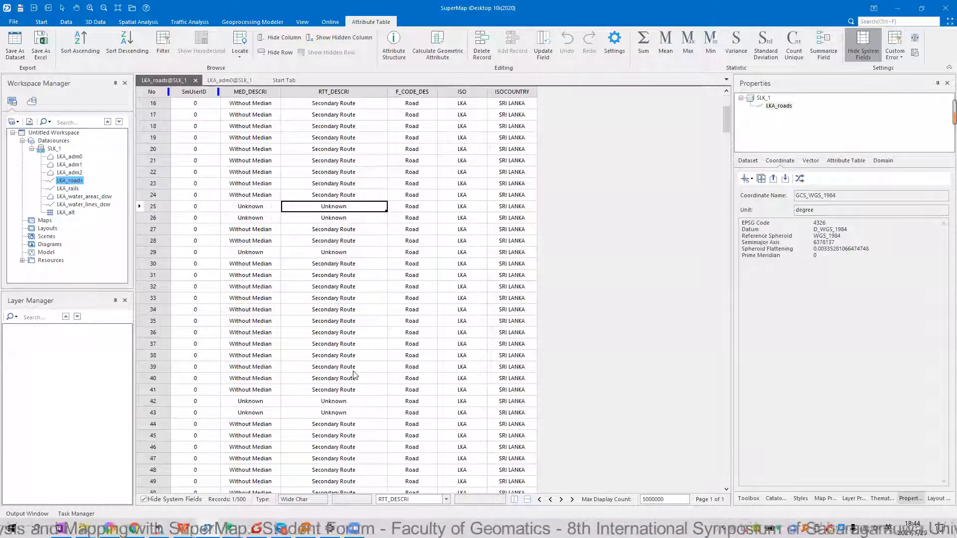
{"action": "scroll", "coordinate": [354, 375], "scroll_direction": "down", "scroll_amount": 11}
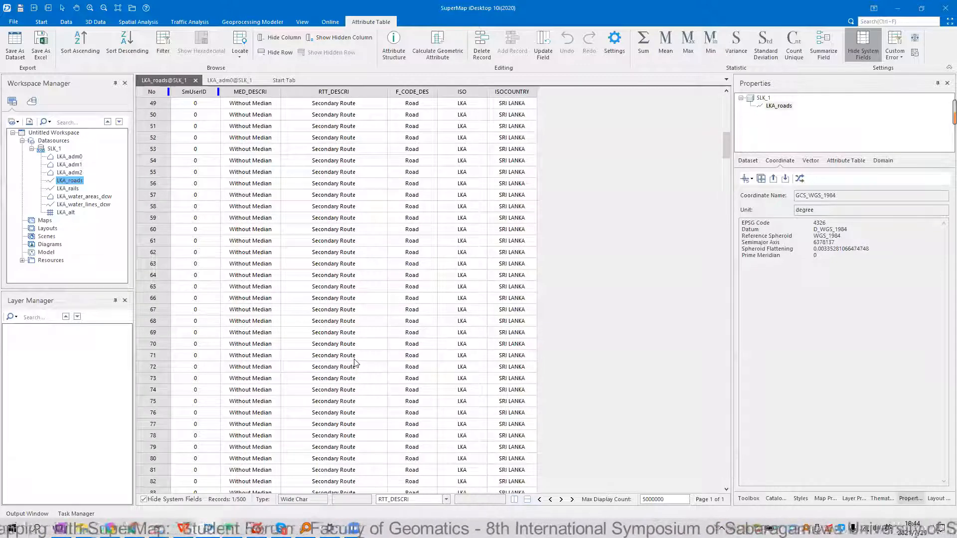
{"action": "scroll", "coordinate": [353, 359], "scroll_direction": "down", "scroll_amount": 19}
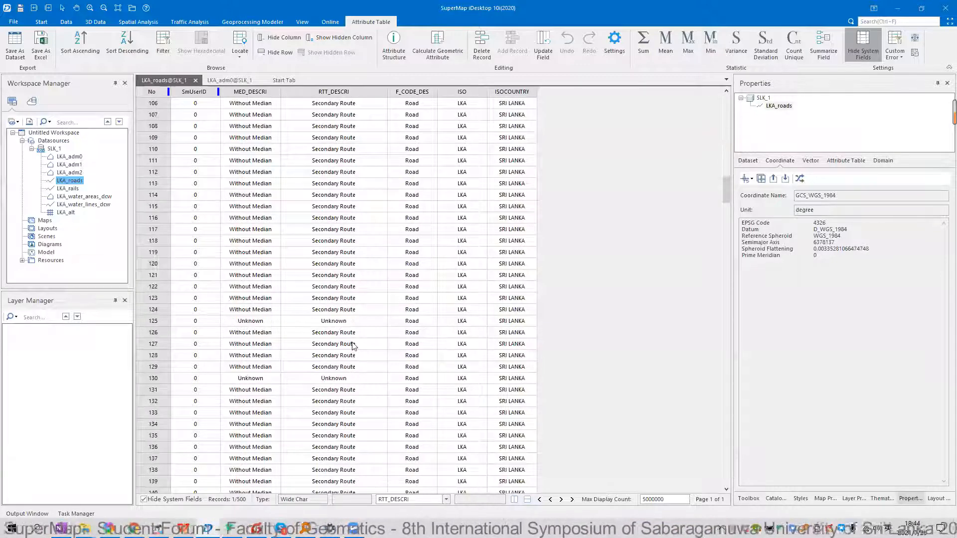
{"action": "scroll", "coordinate": [354, 346], "scroll_direction": "down", "scroll_amount": 4}
Return to the map, add LKA_rails to it and hide the LKA_roads layer to show the whole railway network
{"action": "left_click", "coordinate": [229, 79]}
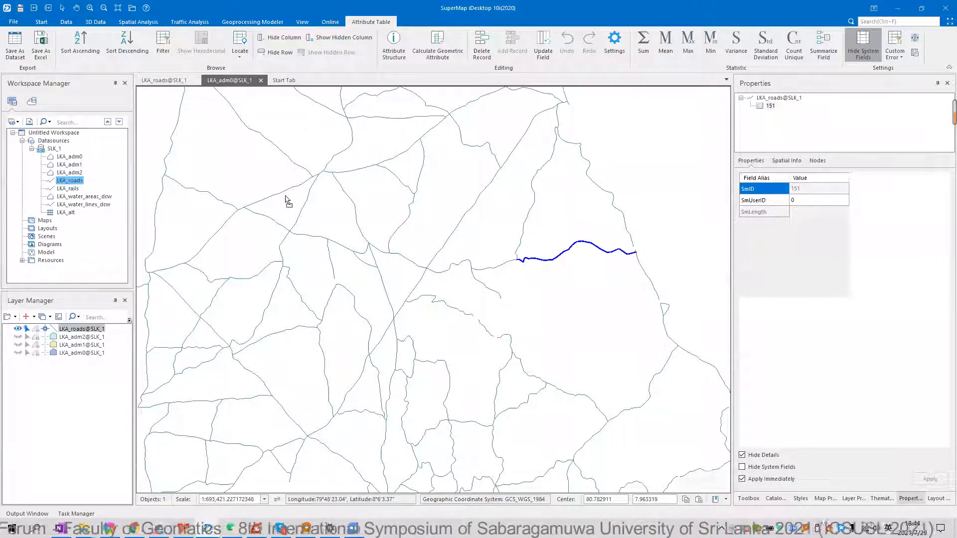
{"action": "left_click_drag", "start_coordinate": [68, 188], "coordinate": [285, 196]}
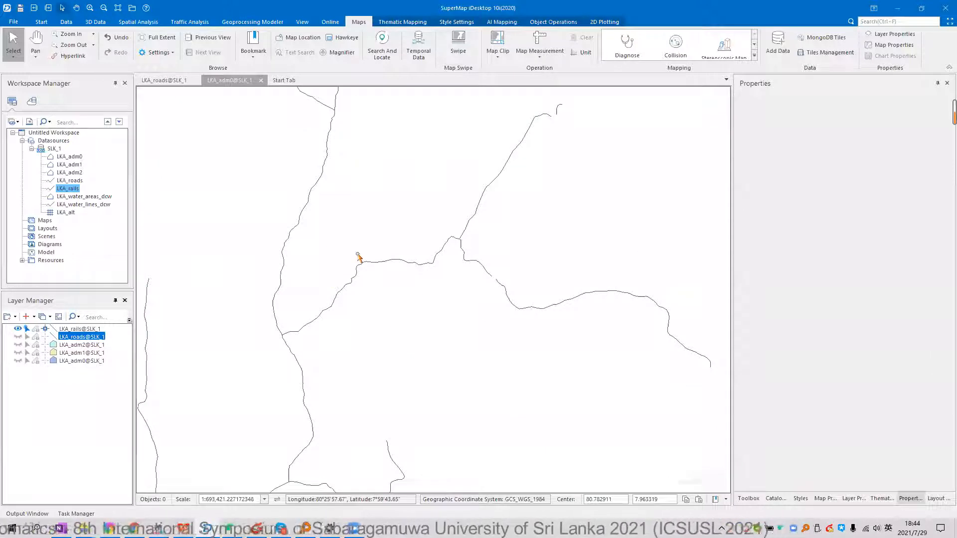
{"action": "scroll", "coordinate": [277, 194], "scroll_direction": "down", "scroll_amount": 7}
{"action": "left_click_drag", "start_coordinate": [277, 194], "coordinate": [310, 199]}
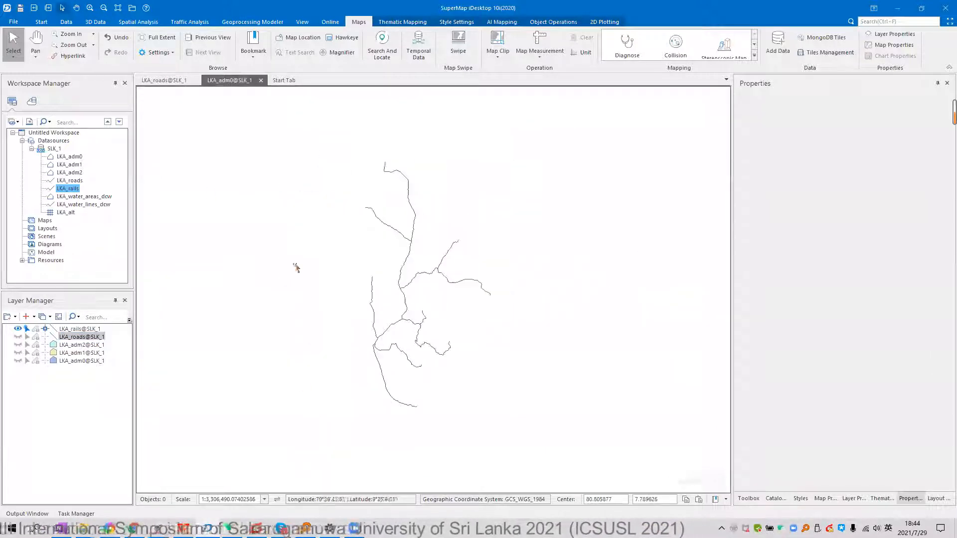
Add LKA_water_areas_dcw and LKA_water_lines_dcw to the map, leaving only the water areas layer visible
{"action": "left_click_drag", "start_coordinate": [74, 196], "coordinate": [343, 245]}
{"action": "mouse_move", "coordinate": [102, 207]}
{"action": "left_mouse_down"}
{"action": "mouse_move", "coordinate": [395, 221]}
{"action": "mouse_move", "coordinate": [190, 228]}
{"action": "mouse_move", "coordinate": [288, 231]}
{"action": "left_mouse_up"}
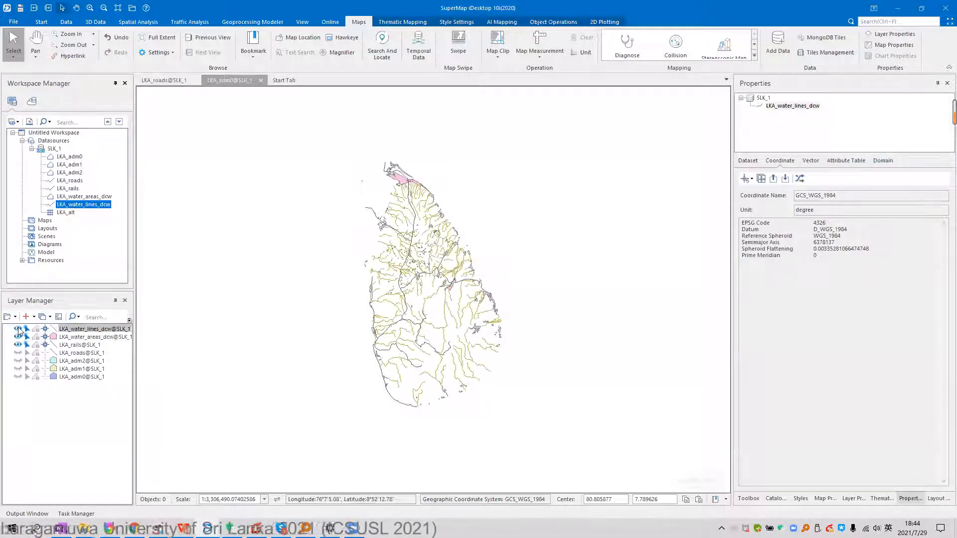
{"action": "left_click", "coordinate": [18, 329]}
{"action": "left_click", "coordinate": [18, 345]}
{"action": "scroll", "coordinate": [417, 247], "scroll_direction": "up", "scroll_amount": 2}
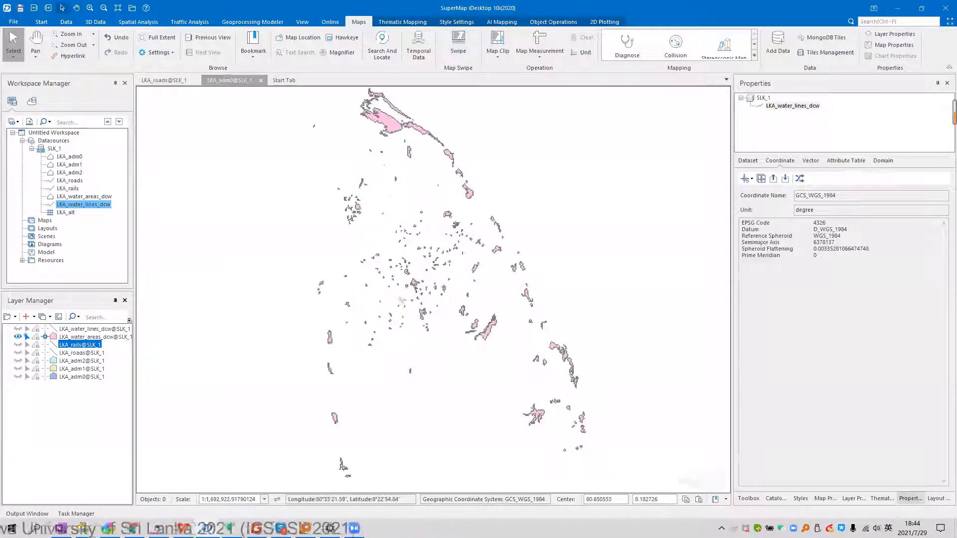
{"action": "scroll", "coordinate": [413, 288], "scroll_direction": "up", "scroll_amount": 3}
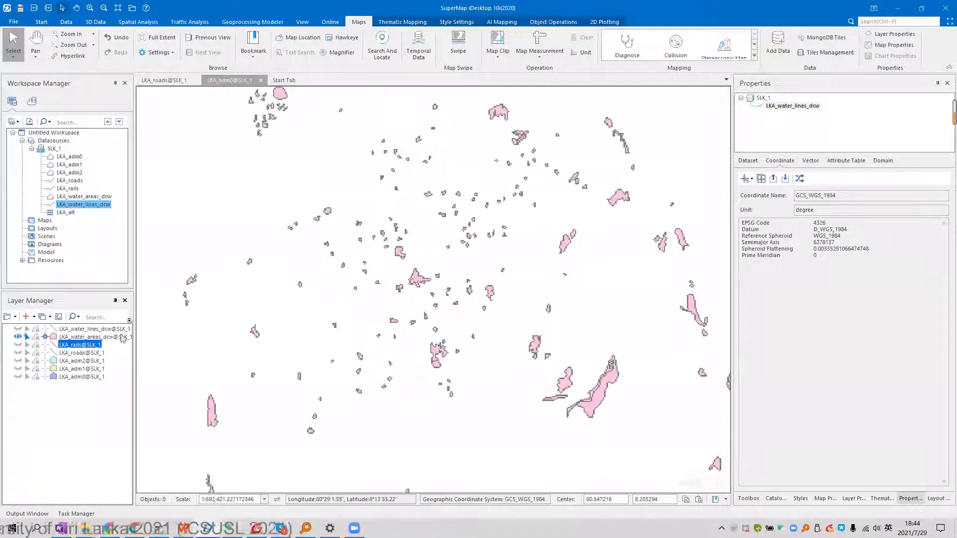
Show the LKA_water_lines_dcw layer on its own and then together with the LKA_water_areas_dcw layer
{"action": "left_click", "coordinate": [18, 329]}
{"action": "left_click", "coordinate": [18, 337]}
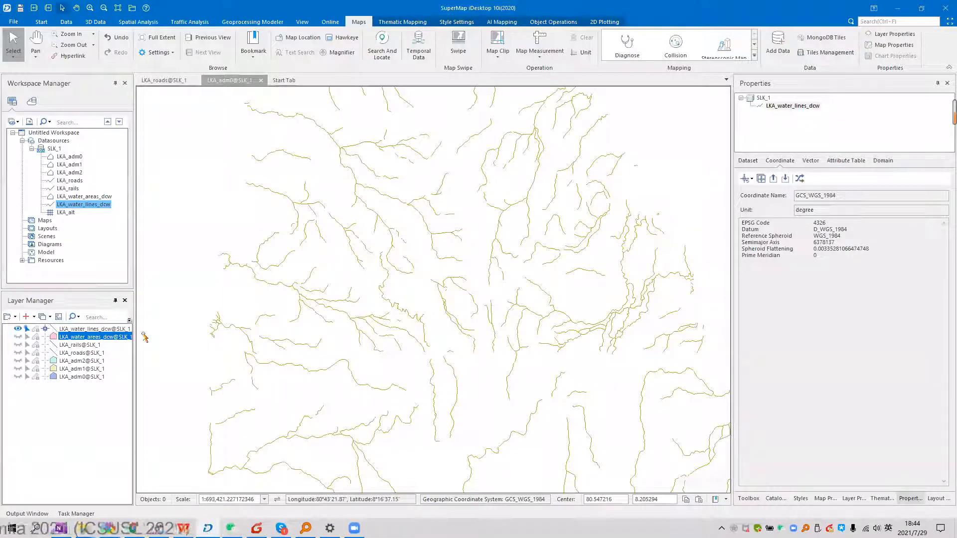
{"action": "left_click", "coordinate": [18, 336]}
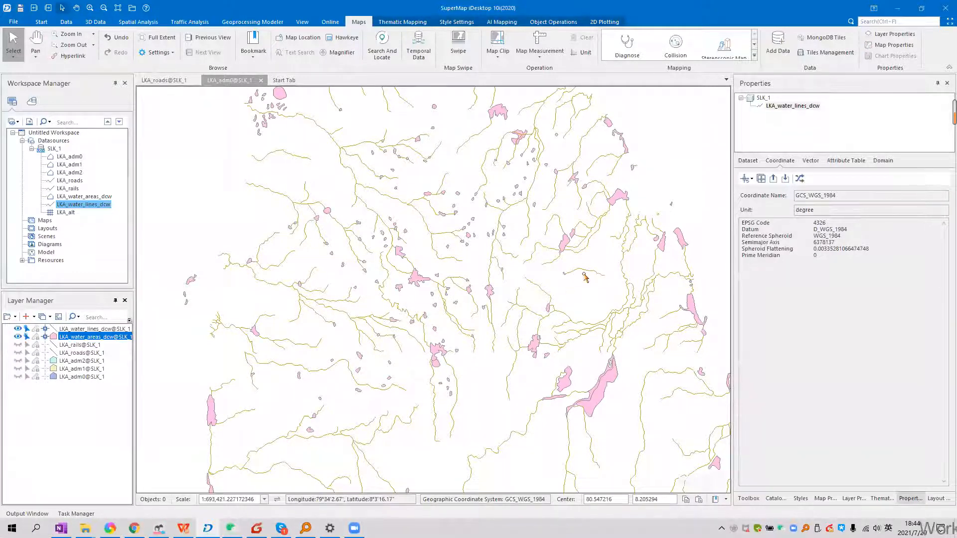
Examine the water lines and areas up close, then open the LKA_alt raster in its own map and inspect the highland cells
{"action": "scroll", "coordinate": [585, 277], "scroll_direction": "up", "scroll_amount": 5}
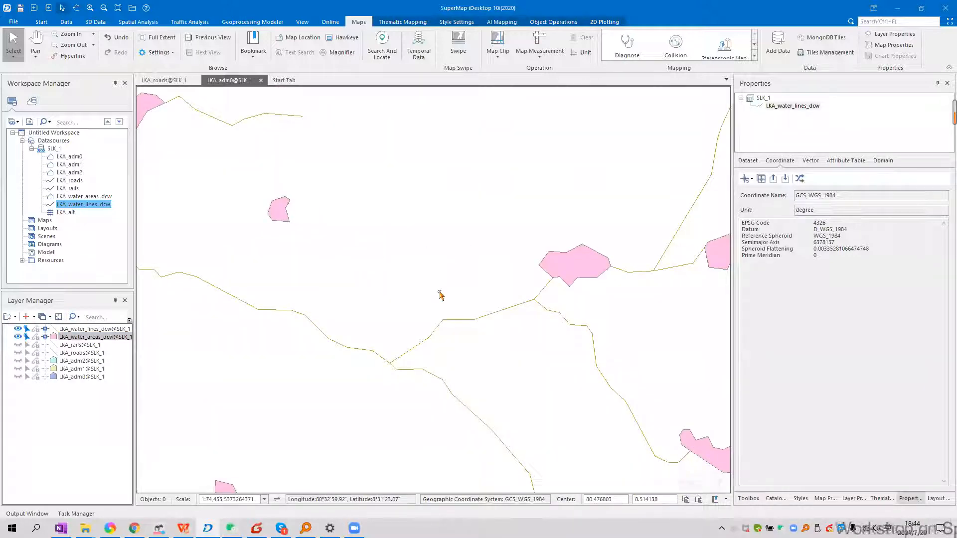
{"action": "scroll", "coordinate": [397, 290], "scroll_direction": "down", "scroll_amount": 5}
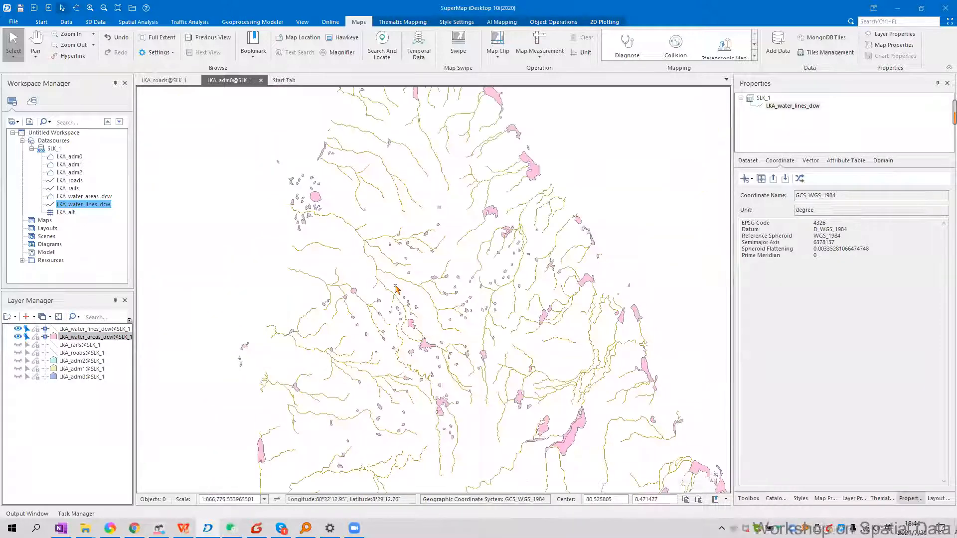
{"action": "left_click_drag", "start_coordinate": [470, 267], "coordinate": [469, 189]}
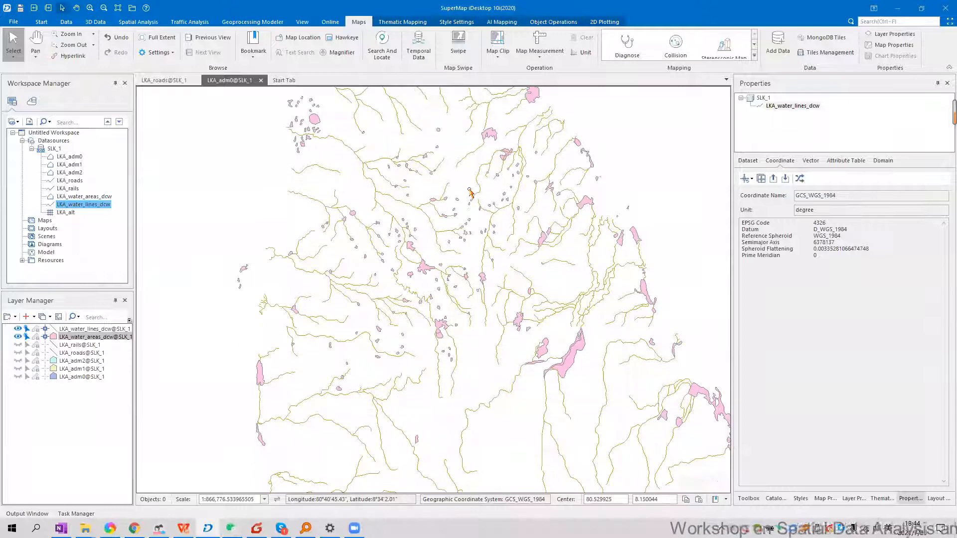
{"action": "double_click", "coordinate": [74, 213]}
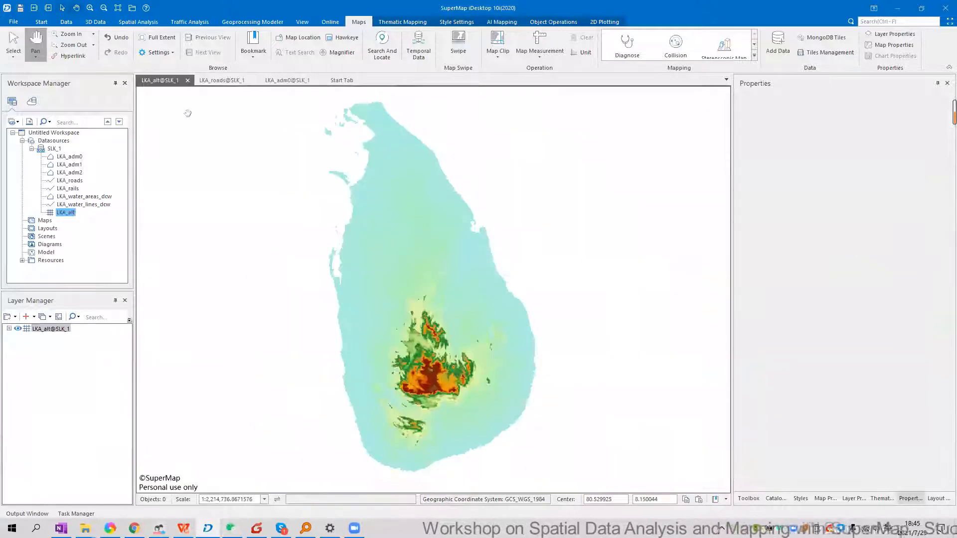
{"action": "left_click_drag", "start_coordinate": [287, 161], "coordinate": [298, 154]}
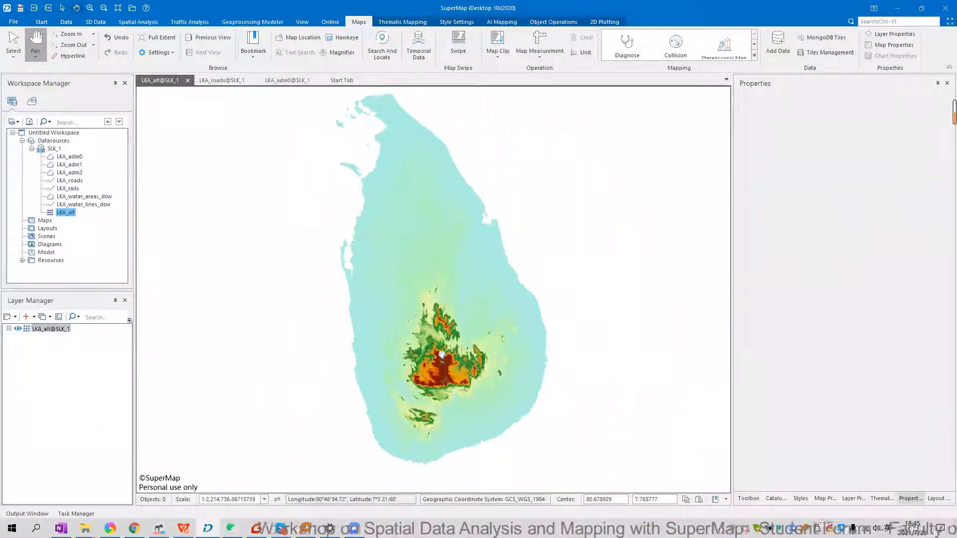
{"action": "scroll", "coordinate": [433, 412], "scroll_direction": "up", "scroll_amount": 3}
{"action": "scroll", "coordinate": [466, 292], "scroll_direction": "up", "scroll_amount": 3}
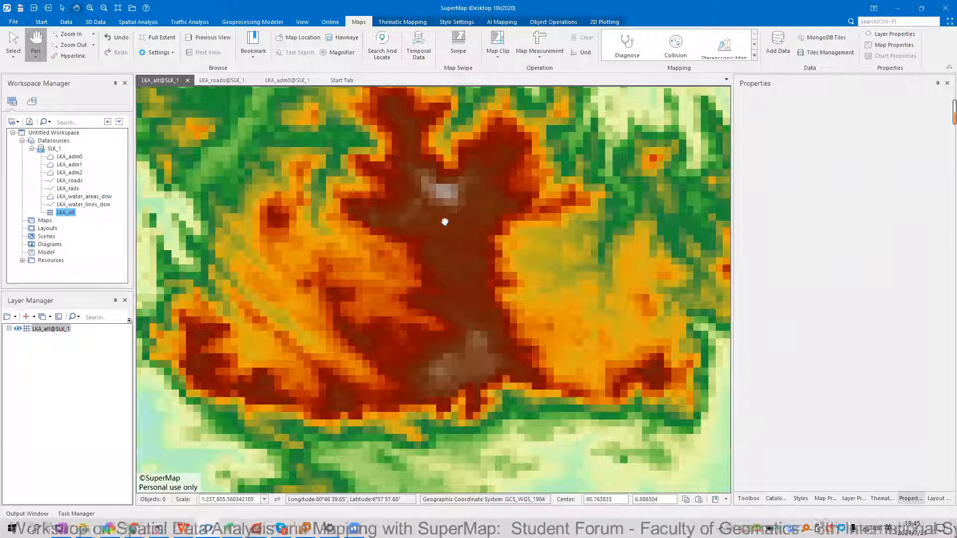
{"action": "scroll", "coordinate": [445, 222], "scroll_direction": "down", "scroll_amount": 6}
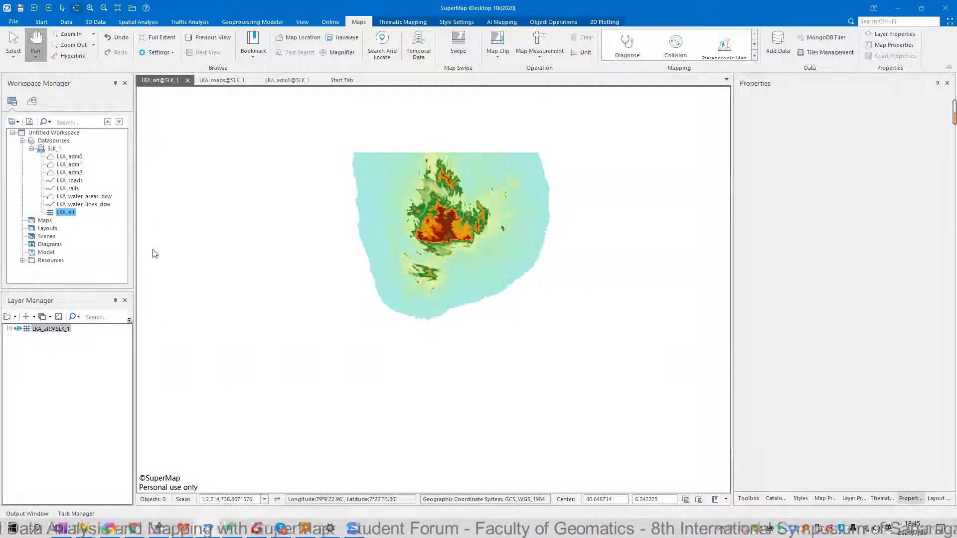
Display LKA_alt as terrain in a new 3D scene, examine the highlands and close the scene
{"action": "left_click", "coordinate": [65, 213]}
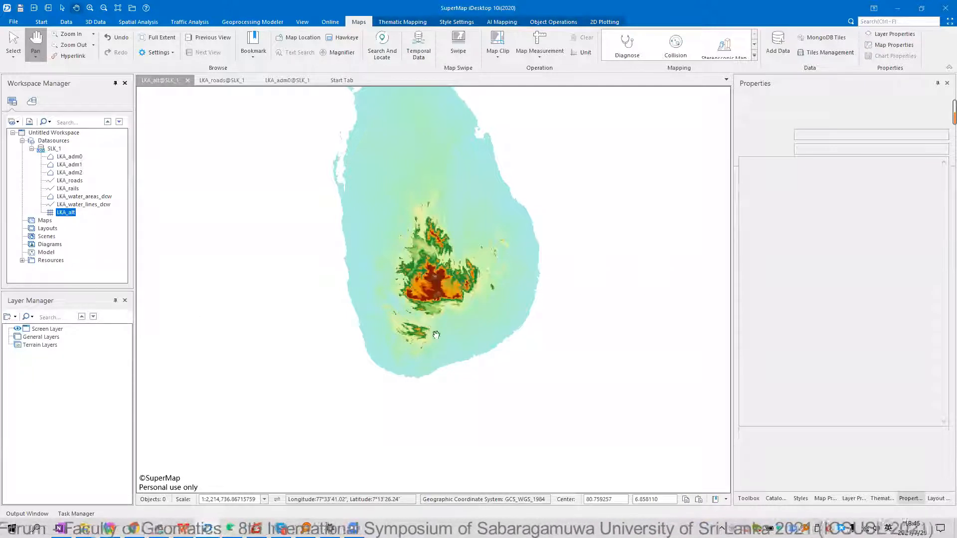
{"action": "scroll", "coordinate": [430, 386], "scroll_direction": "up", "scroll_amount": 5}
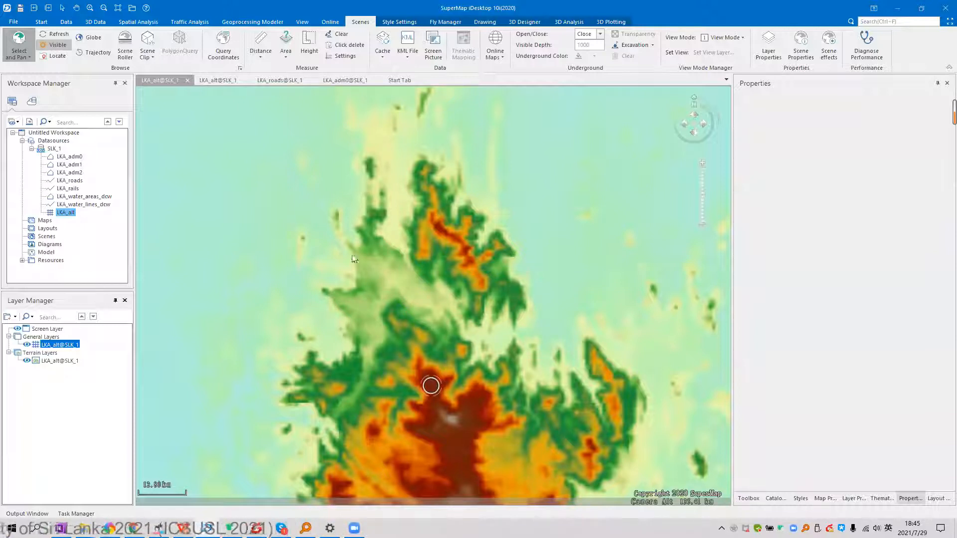
{"action": "left_click", "coordinate": [188, 80]}
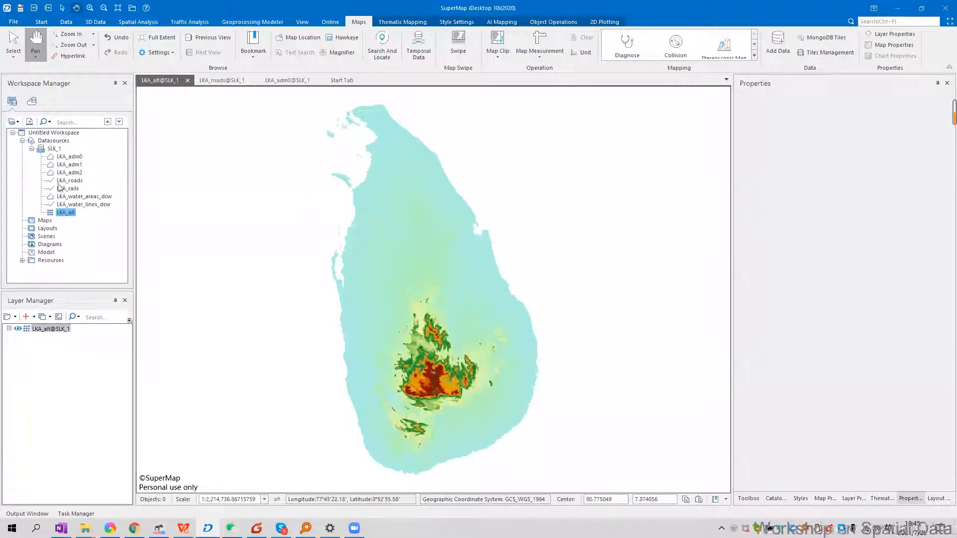
Open the file datasource SLK_osm.udbx from the SLK data folder
{"action": "left_click", "coordinate": [85, 528]}
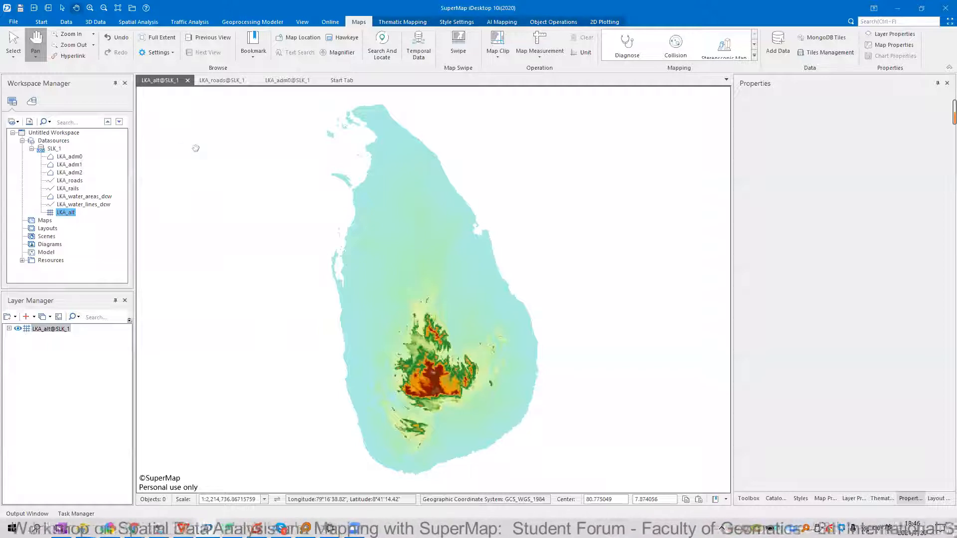
{"action": "right_click", "coordinate": [59, 140]}
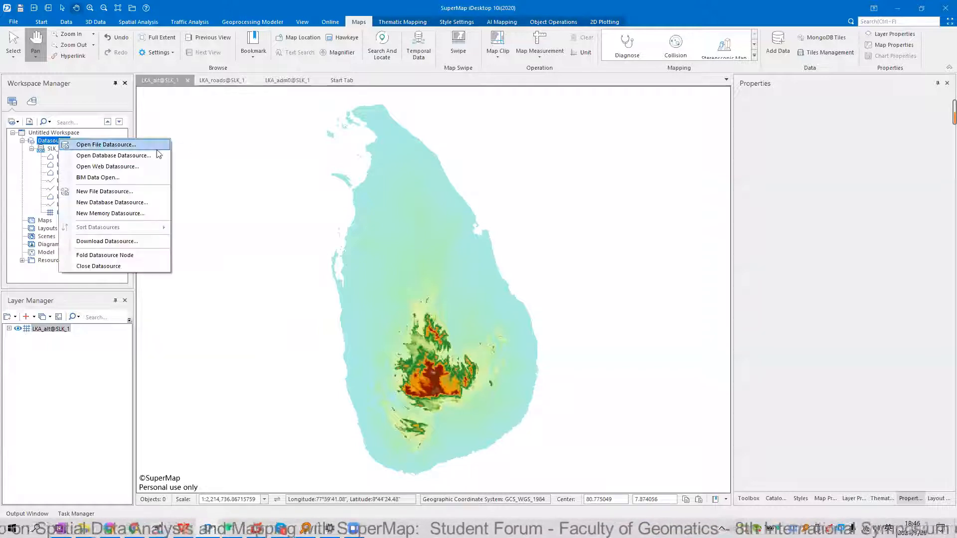
{"action": "left_click", "coordinate": [157, 149]}
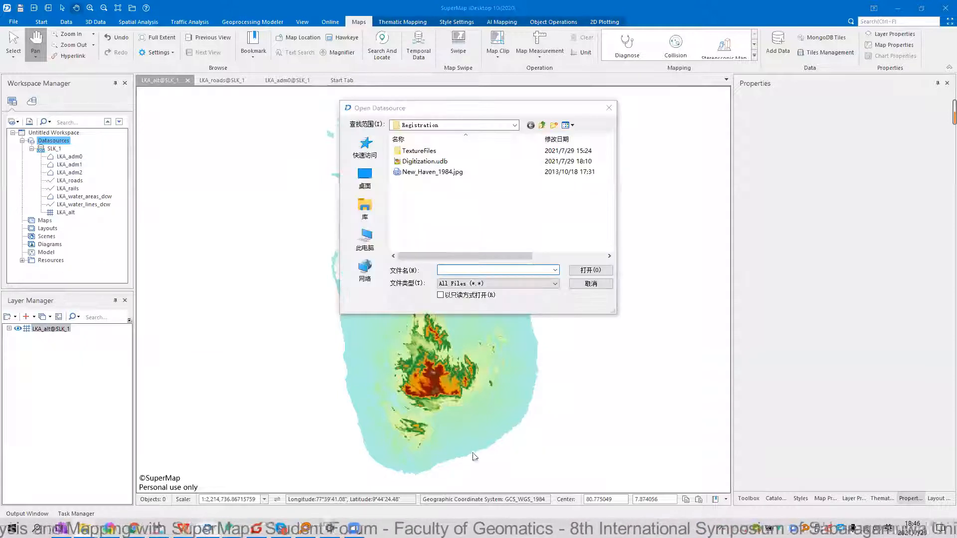
{"action": "left_click", "coordinate": [85, 528]}
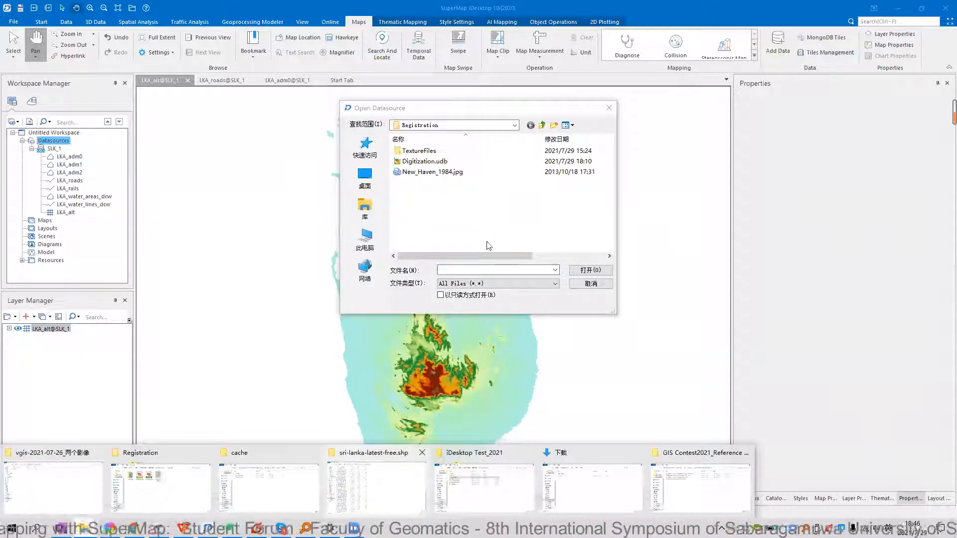
{"action": "left_click", "coordinate": [377, 487]}
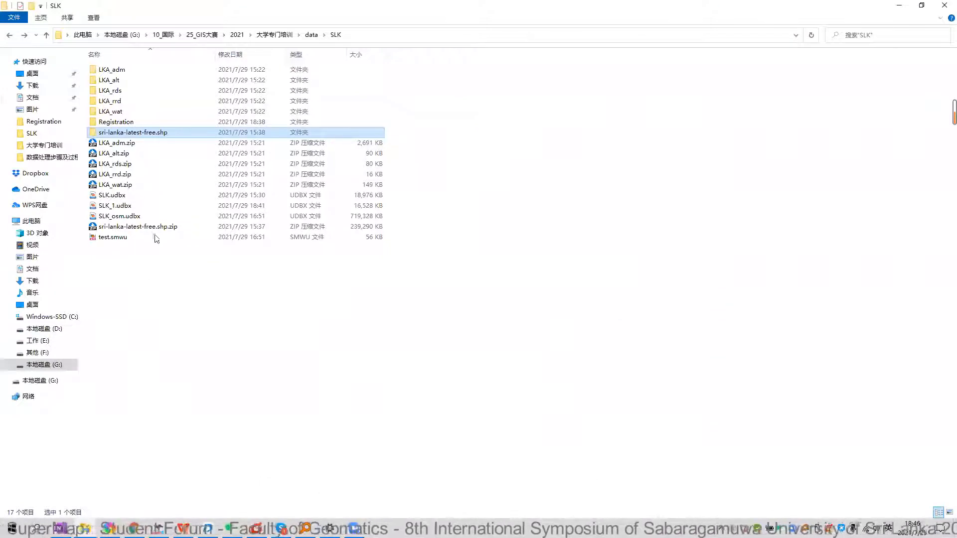
{"action": "left_click", "coordinate": [116, 218]}
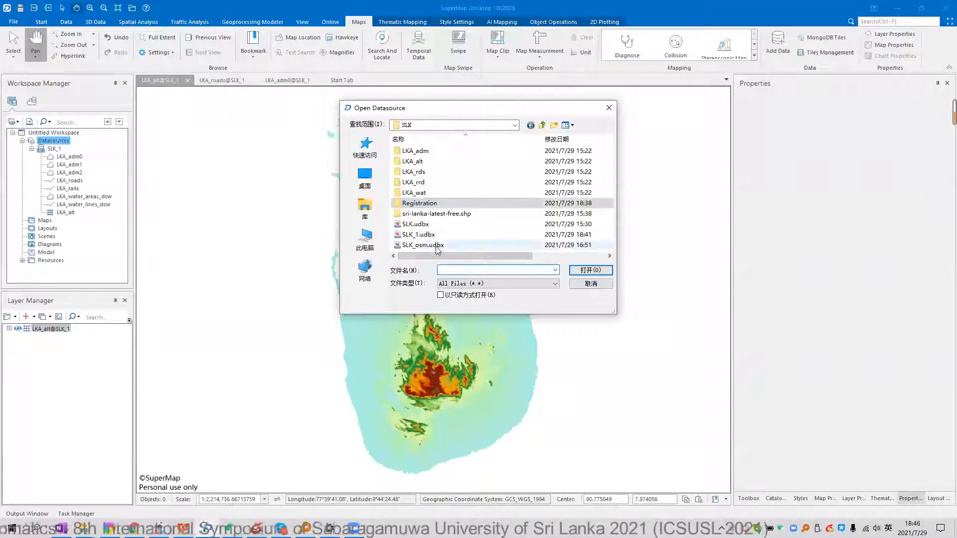
{"action": "double_click", "coordinate": [436, 245]}
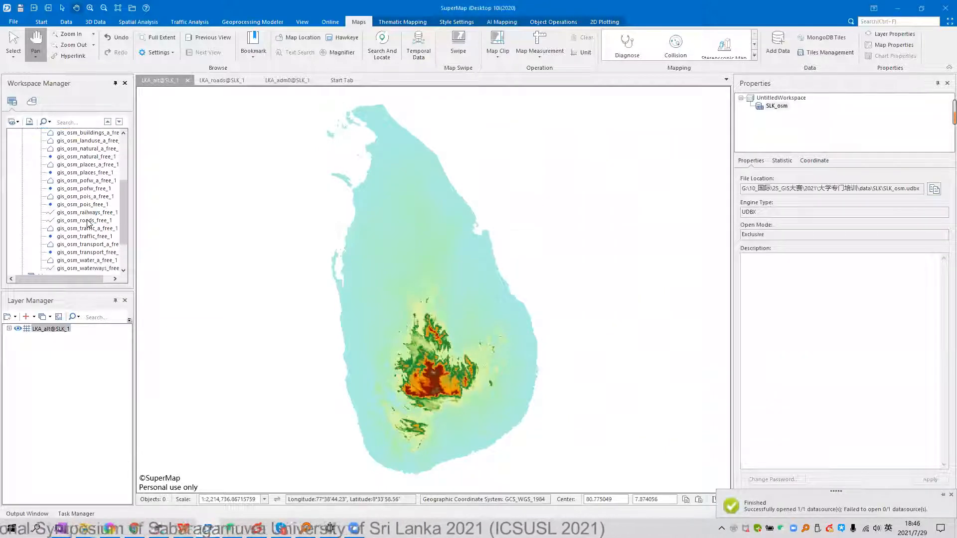
Open gis_osm_buildings_a_free_1 in a new map and check the dataset's coordinate system and record count
{"action": "scroll", "coordinate": [85, 222], "scroll_direction": "up", "scroll_amount": 2}
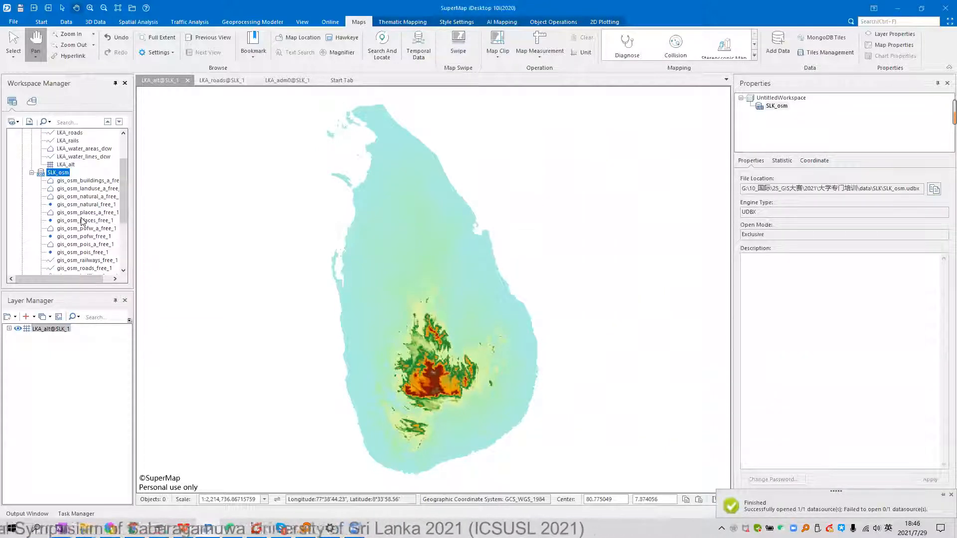
{"action": "left_click", "coordinate": [87, 180]}
{"action": "double_click", "coordinate": [95, 181]}
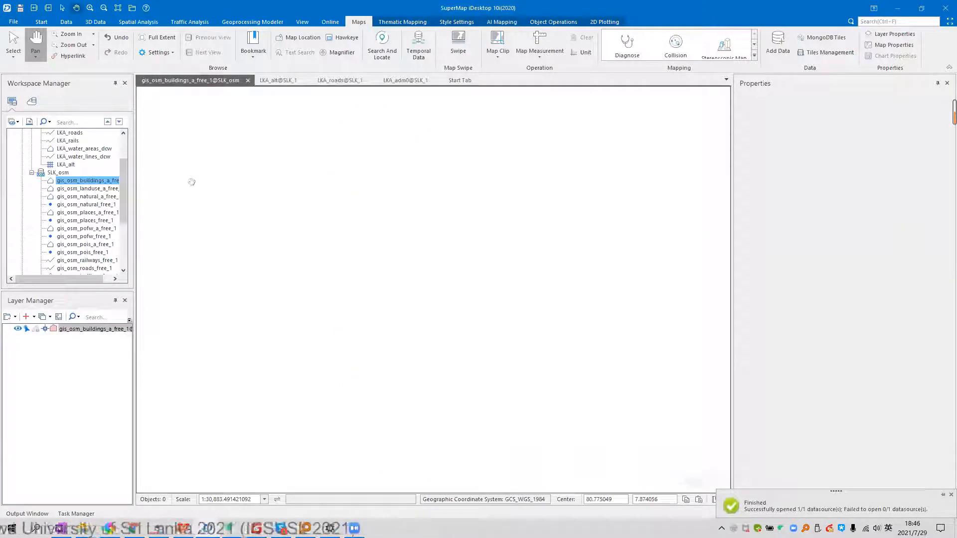
{"action": "right_click", "coordinate": [99, 182]}
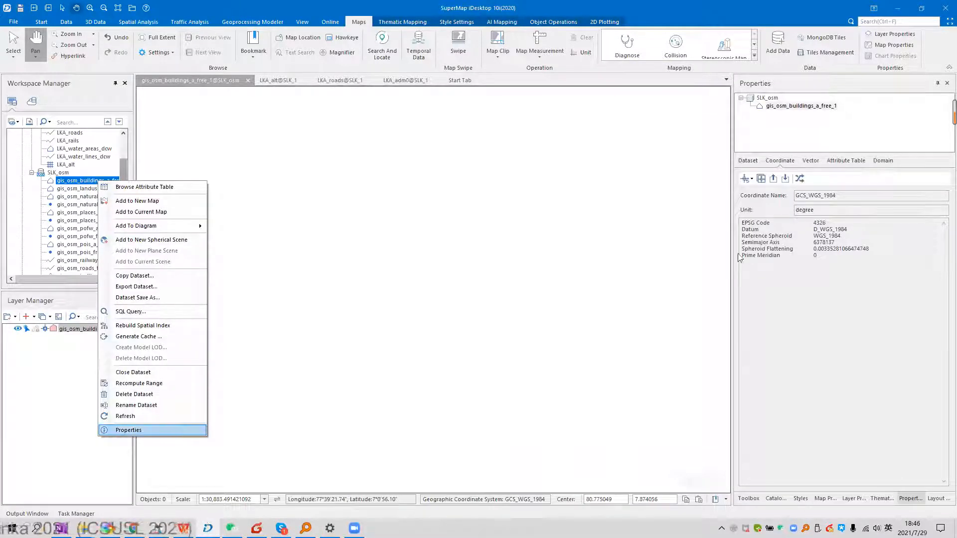
{"action": "left_click", "coordinate": [810, 161]}
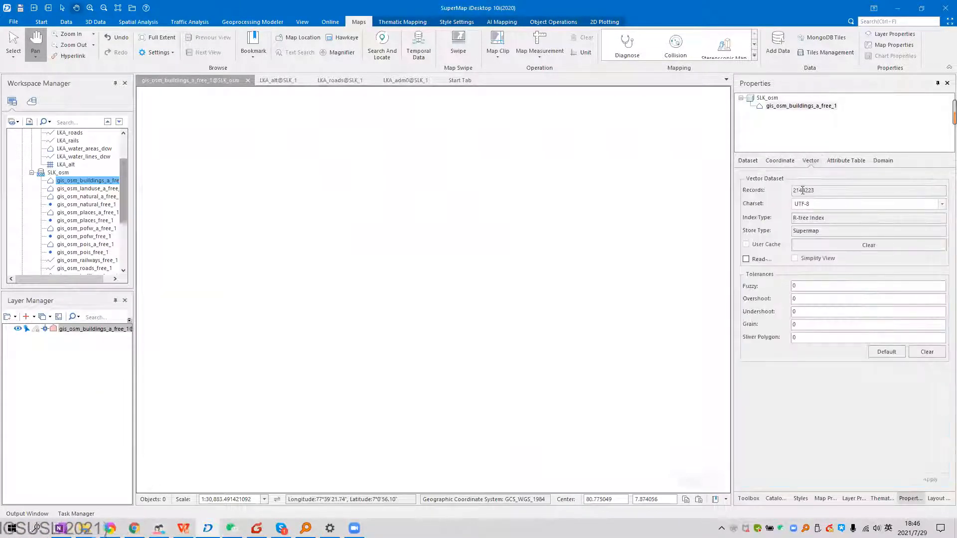
{"action": "left_click_drag", "start_coordinate": [794, 190], "coordinate": [790, 194]}
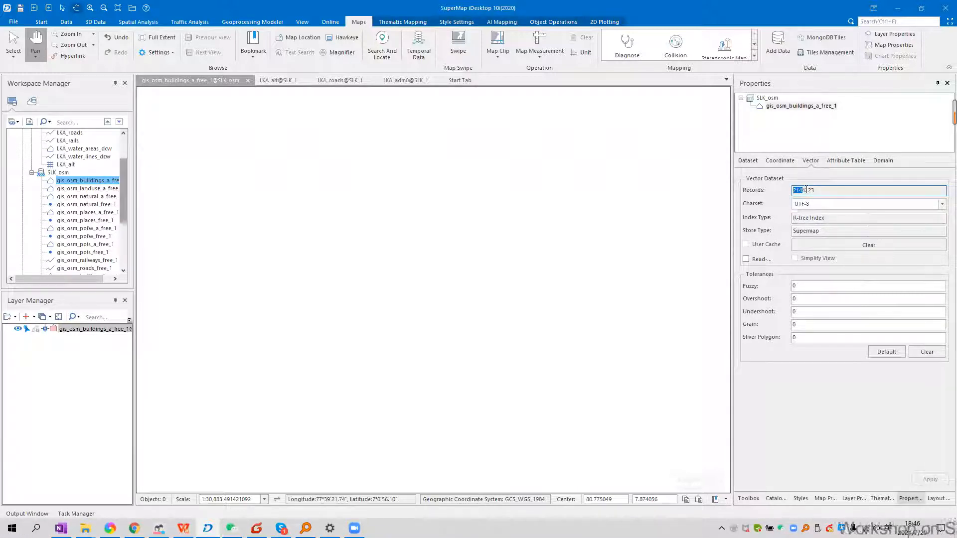
{"action": "left_click", "coordinate": [805, 190]}
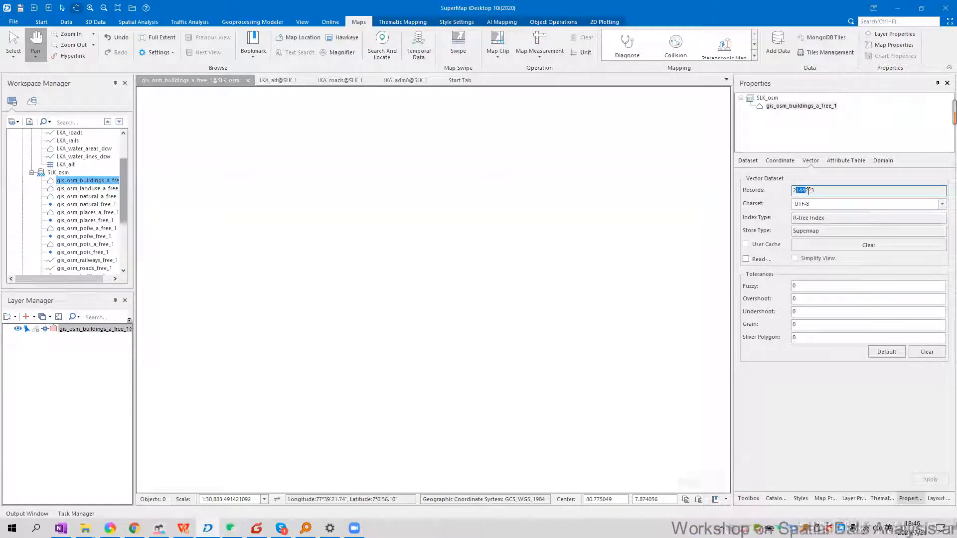
Close the separate gis_osm_buildings_a_free_1 map
{"action": "scroll", "coordinate": [358, 217], "scroll_direction": "up", "scroll_amount": 2}
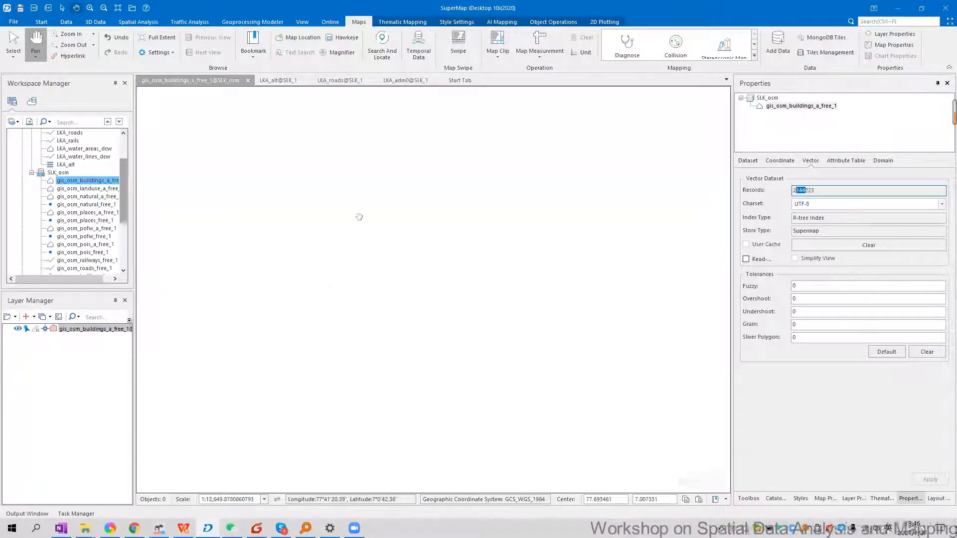
{"action": "scroll", "coordinate": [394, 332], "scroll_direction": "up", "scroll_amount": 3}
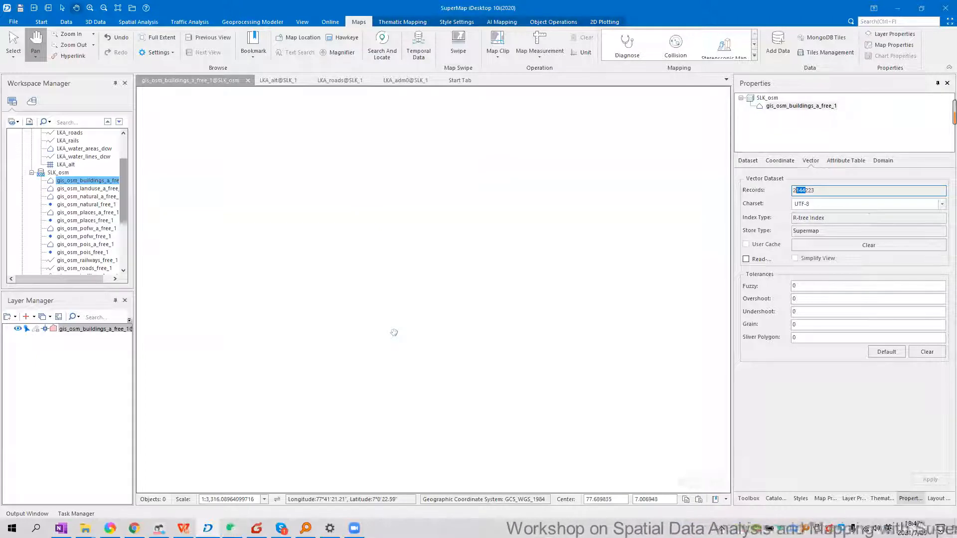
{"action": "left_click", "coordinate": [247, 81]}
{"action": "left_click", "coordinate": [505, 296]}
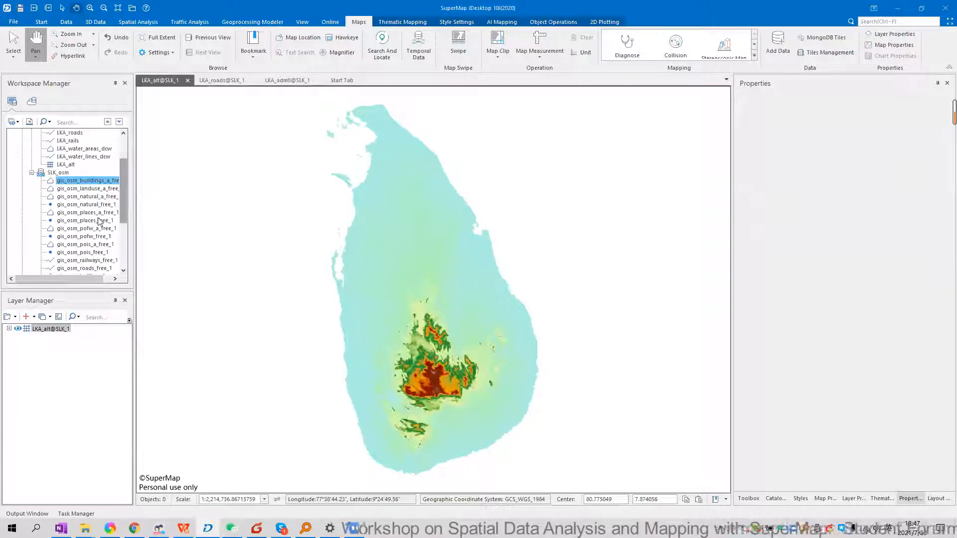
Add gis_osm_buildings_a_free_1 to the existing LKA_adm0@SLK_1 map
{"action": "left_click", "coordinate": [222, 80]}
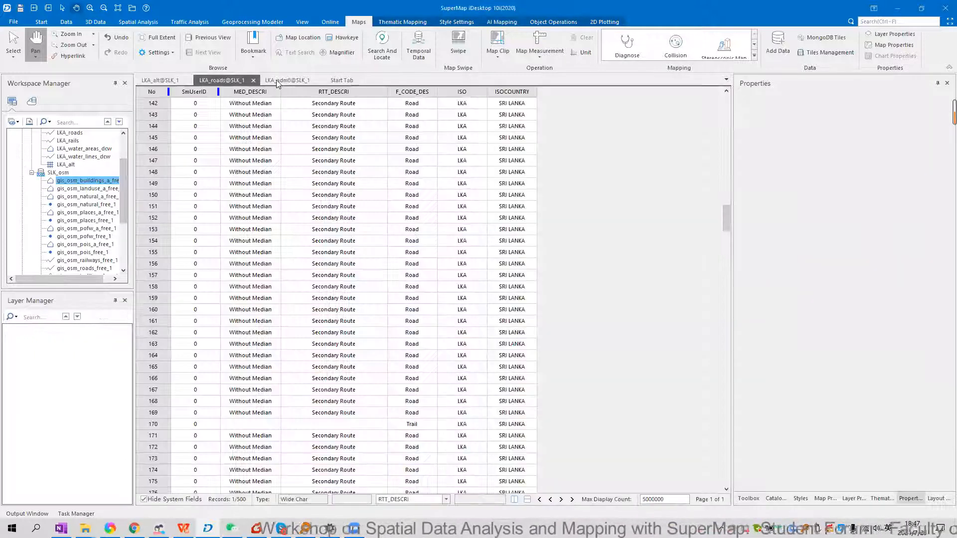
{"action": "left_click_drag", "start_coordinate": [70, 184], "coordinate": [303, 224]}
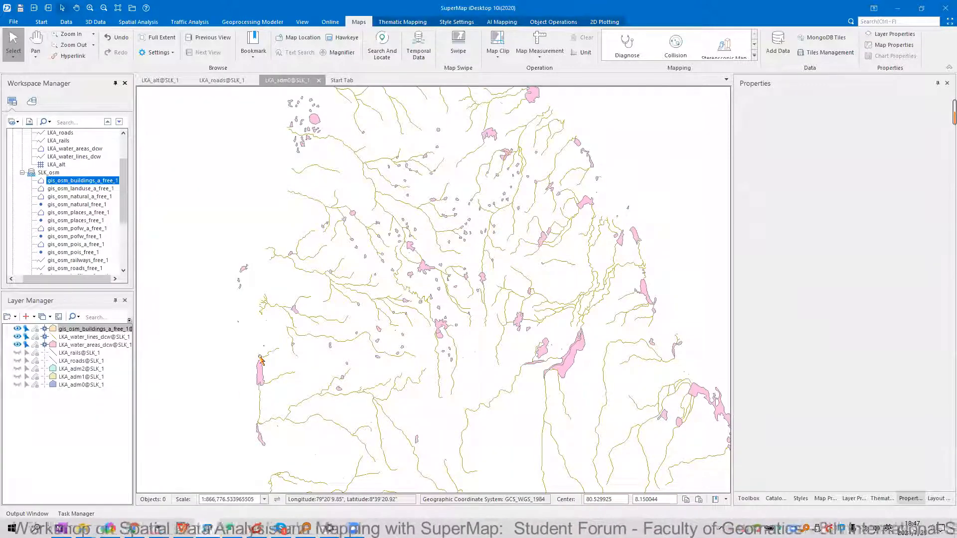
Examine the dense building footprints near the west coast and view the attributes of two individual buildings
{"action": "scroll", "coordinate": [261, 358], "scroll_direction": "up", "scroll_amount": 1}
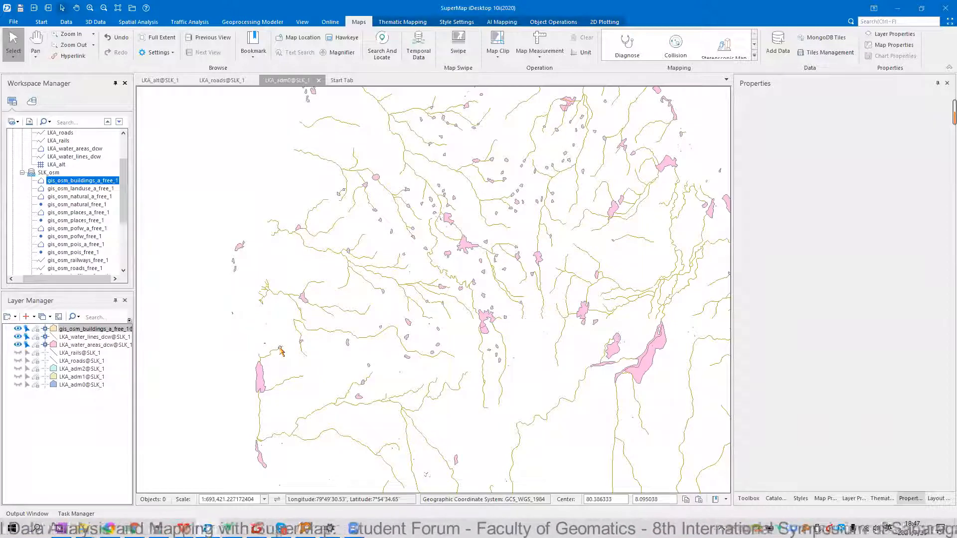
{"action": "scroll", "coordinate": [242, 334], "scroll_direction": "up", "scroll_amount": 3}
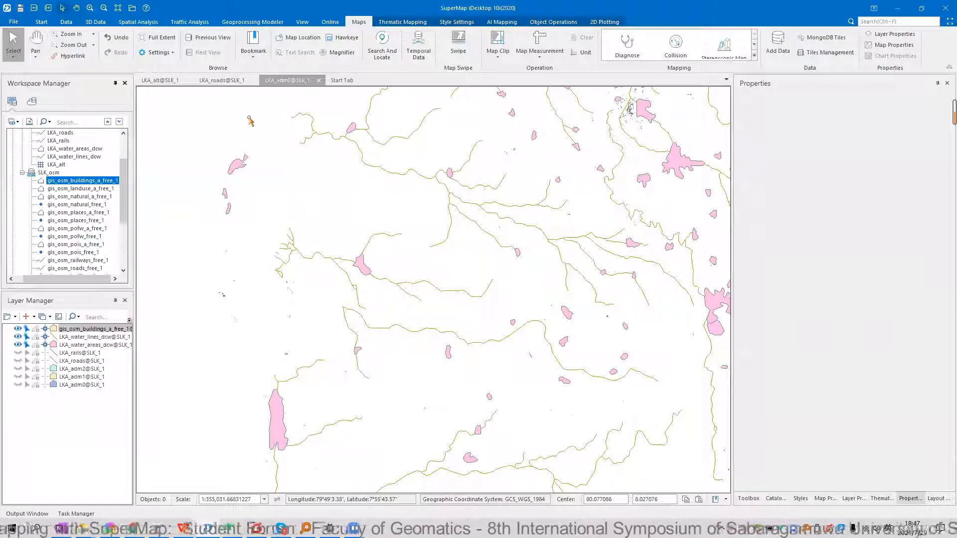
{"action": "scroll", "coordinate": [245, 115], "scroll_direction": "up", "scroll_amount": 10}
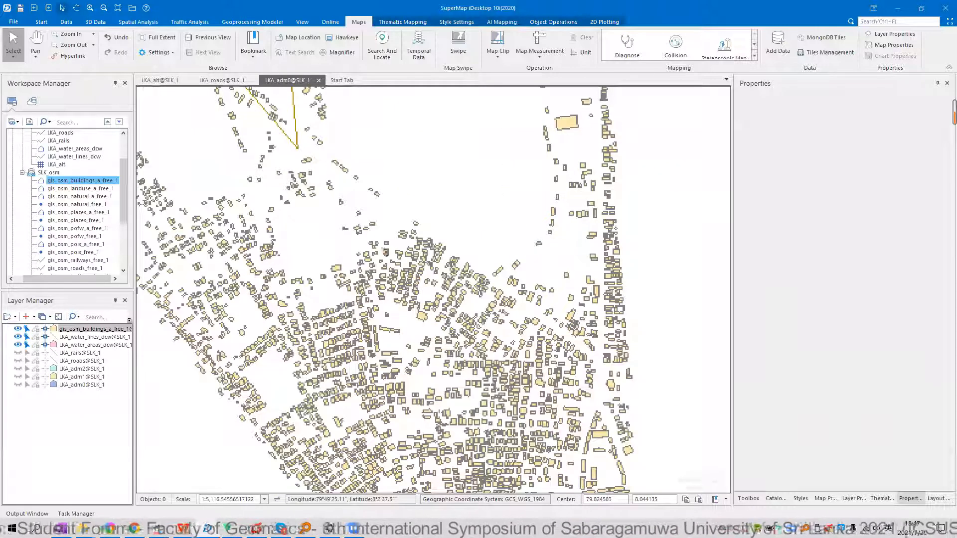
{"action": "scroll", "coordinate": [379, 235], "scroll_direction": "up", "scroll_amount": 3}
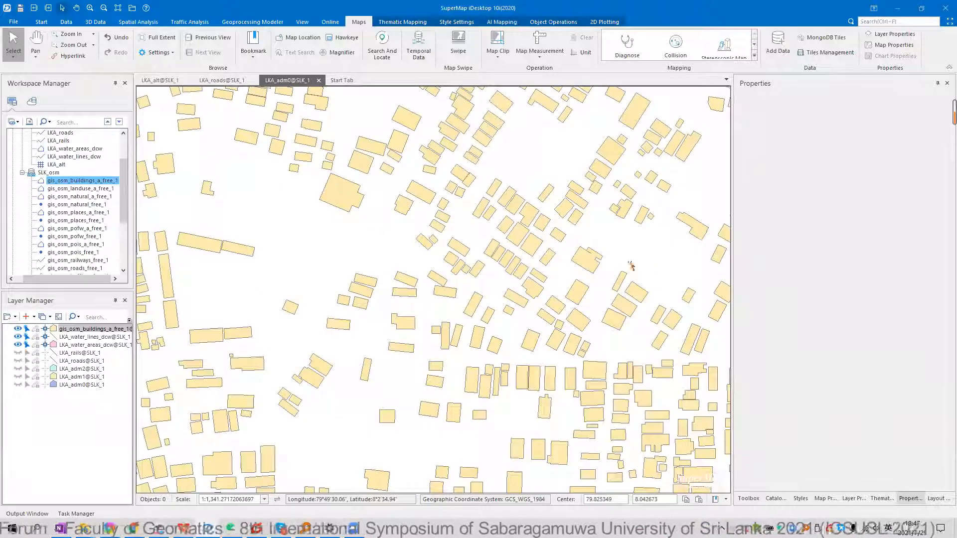
{"action": "left_click", "coordinate": [342, 199]}
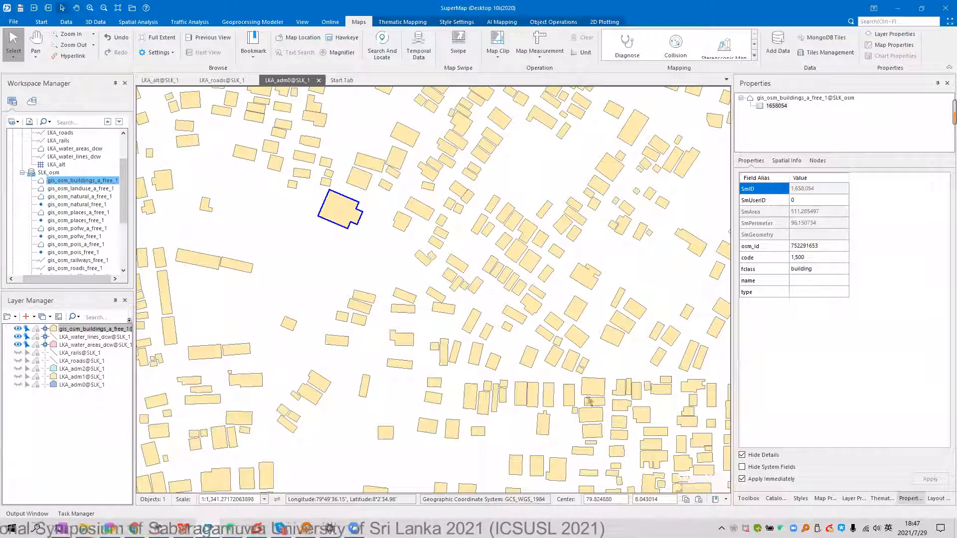
{"action": "left_click", "coordinate": [590, 414]}
{"action": "left_click_drag", "start_coordinate": [607, 372], "coordinate": [575, 358]}
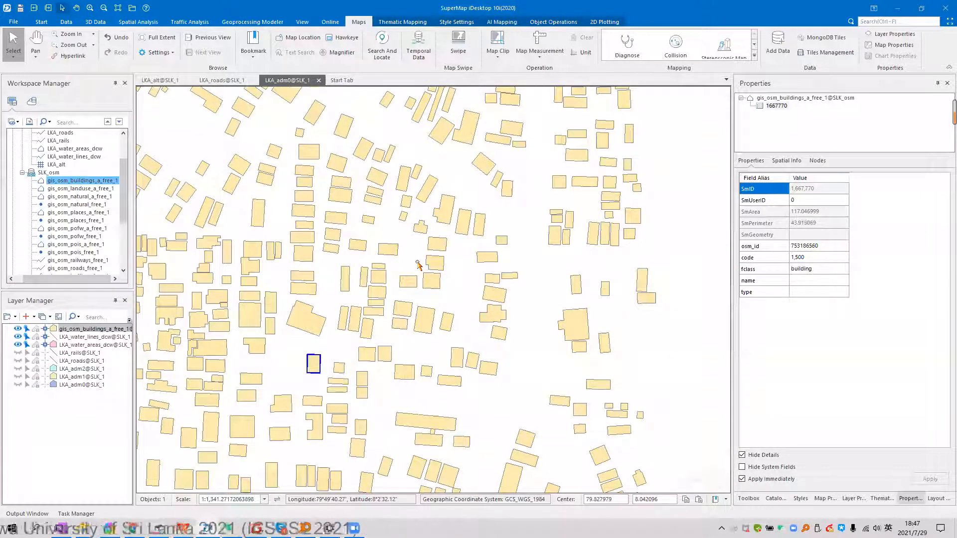
{"action": "scroll", "coordinate": [417, 264], "scroll_direction": "down", "scroll_amount": 5}
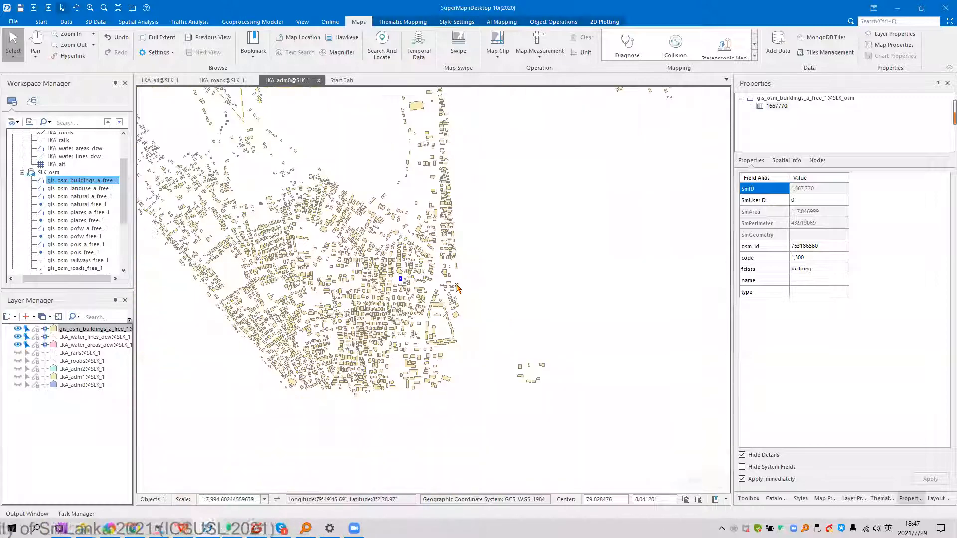
Examine the building footprints around the coastal lagoon and view the attributes of the river line enclosing an area there
{"action": "scroll", "coordinate": [426, 239], "scroll_direction": "down", "scroll_amount": 3}
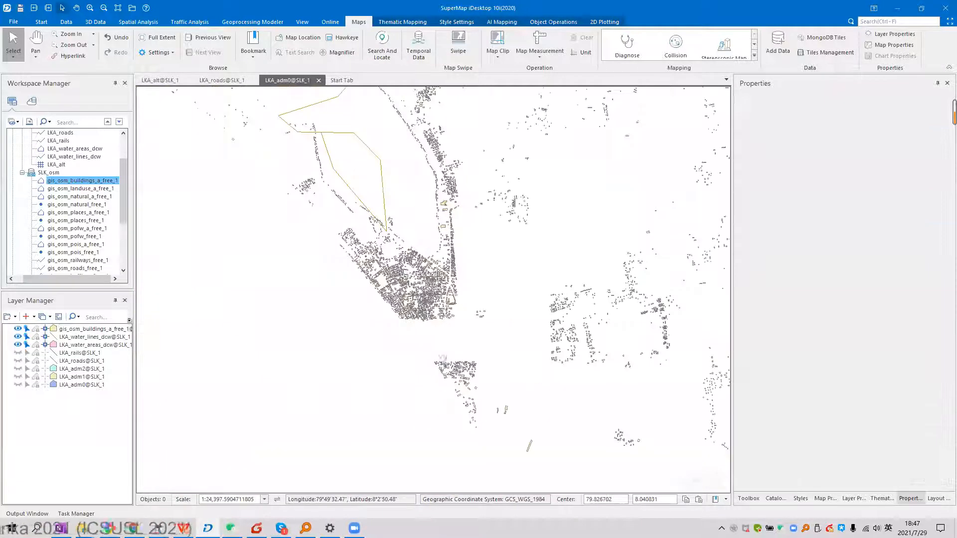
{"action": "left_click", "coordinate": [383, 278]}
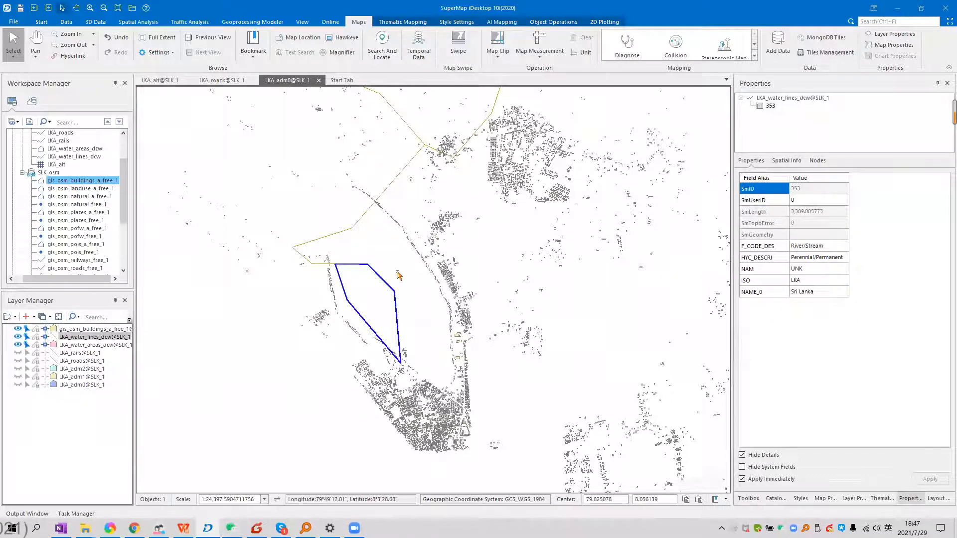
{"action": "left_click_drag", "start_coordinate": [527, 235], "coordinate": [493, 286]}
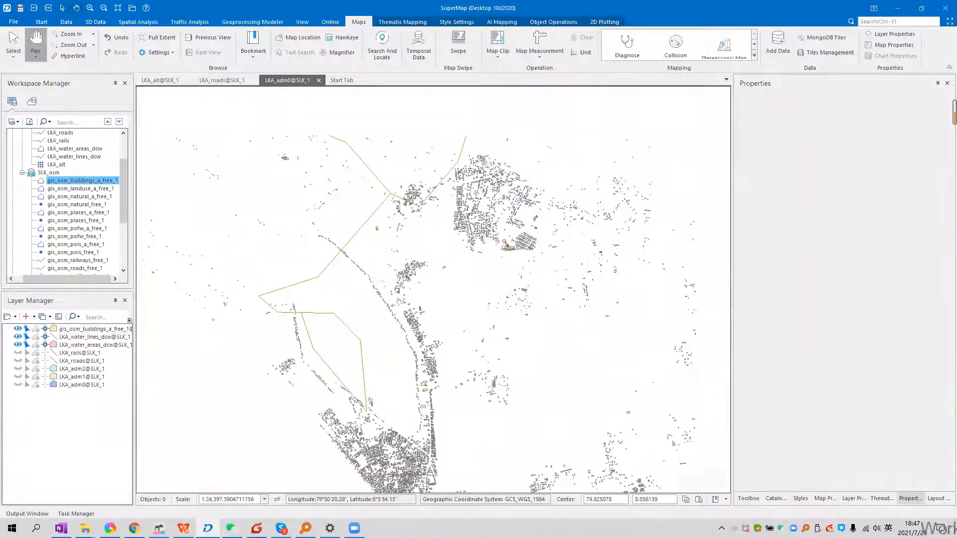
{"action": "scroll", "coordinate": [406, 276], "scroll_direction": "down", "scroll_amount": 2}
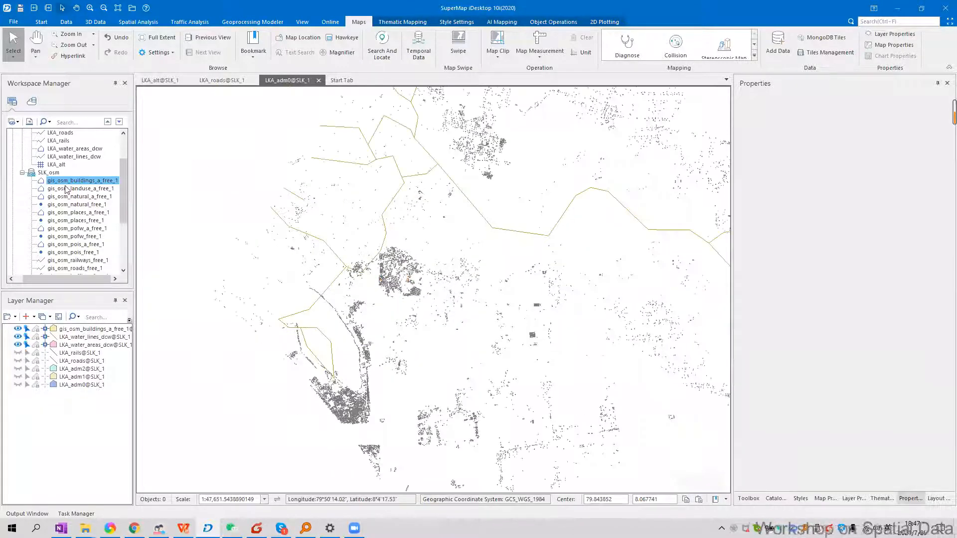
Display gis_osm_landuse_a_free_1 as the only visible layer in the existing LKA_adm0@SLK_1 map, closing its separate map
{"action": "left_click", "coordinate": [94, 190]}
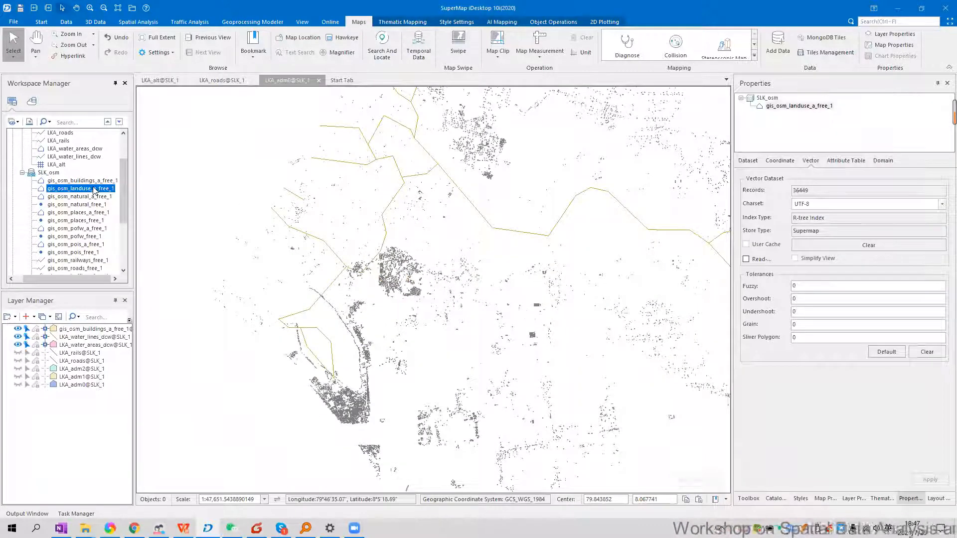
{"action": "double_click", "coordinate": [90, 188]}
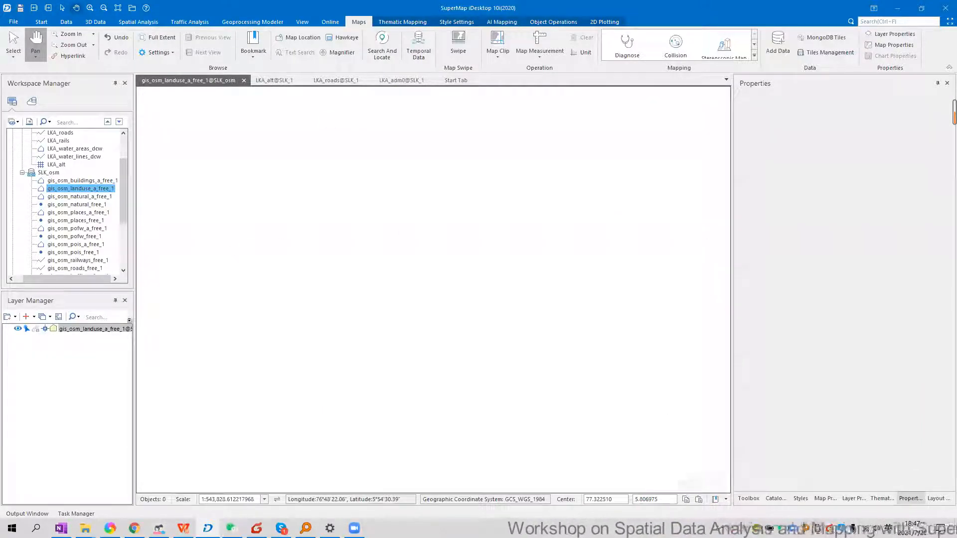
{"action": "left_click", "coordinate": [243, 80]}
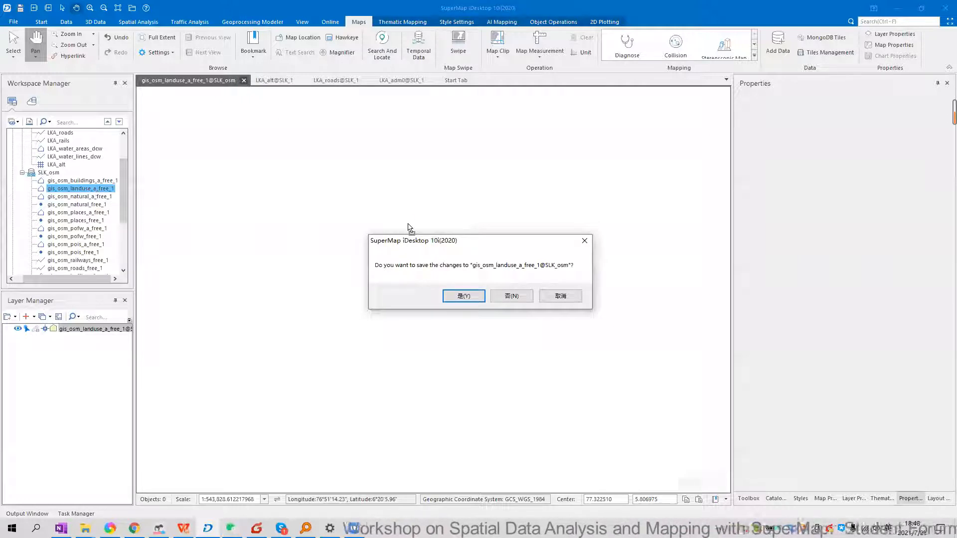
{"action": "key", "text": "Return"}
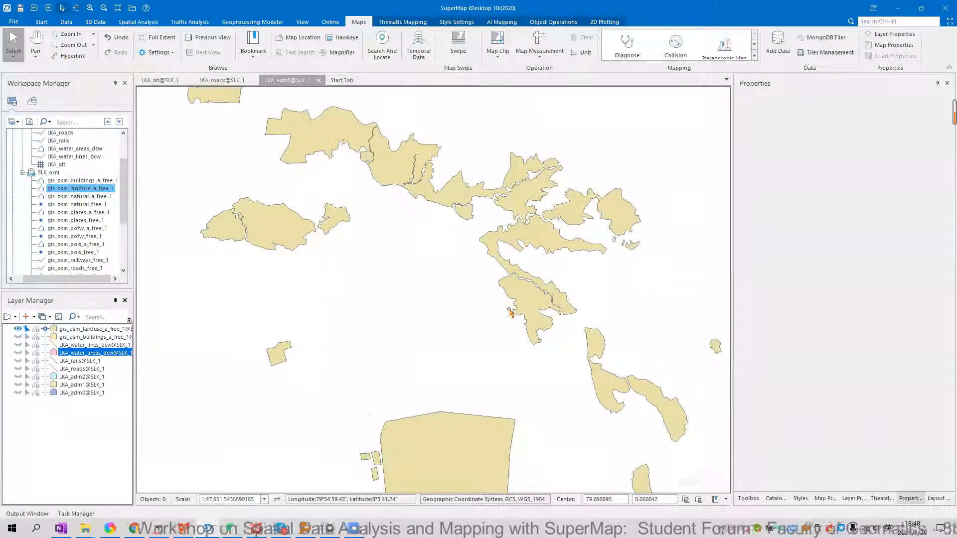
Examine the land-use polygons at a wider extent and view the attributes of the large northwestern polygon
{"action": "scroll", "coordinate": [511, 313], "scroll_direction": "down", "scroll_amount": 3}
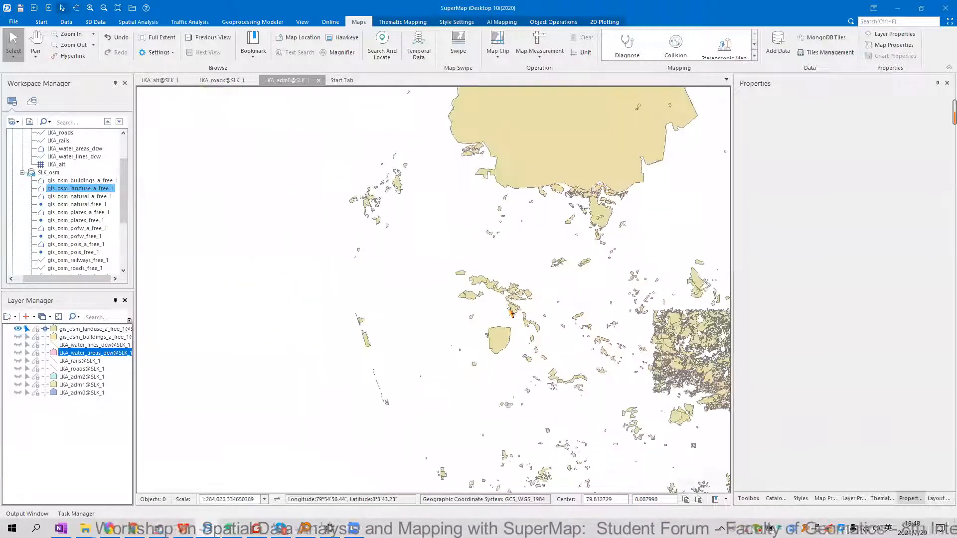
{"action": "scroll", "coordinate": [614, 291], "scroll_direction": "down", "scroll_amount": 1}
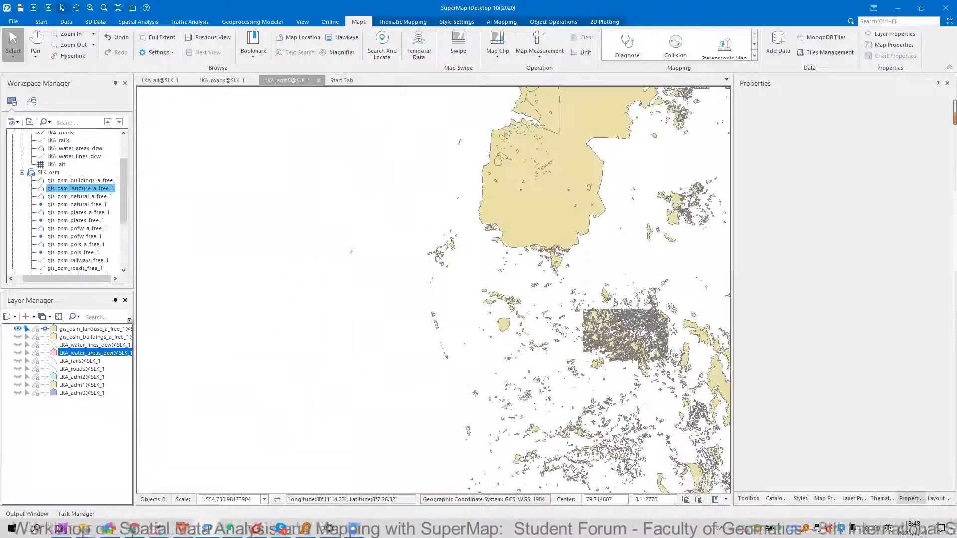
{"action": "left_click_drag", "start_coordinate": [729, 292], "coordinate": [476, 257]}
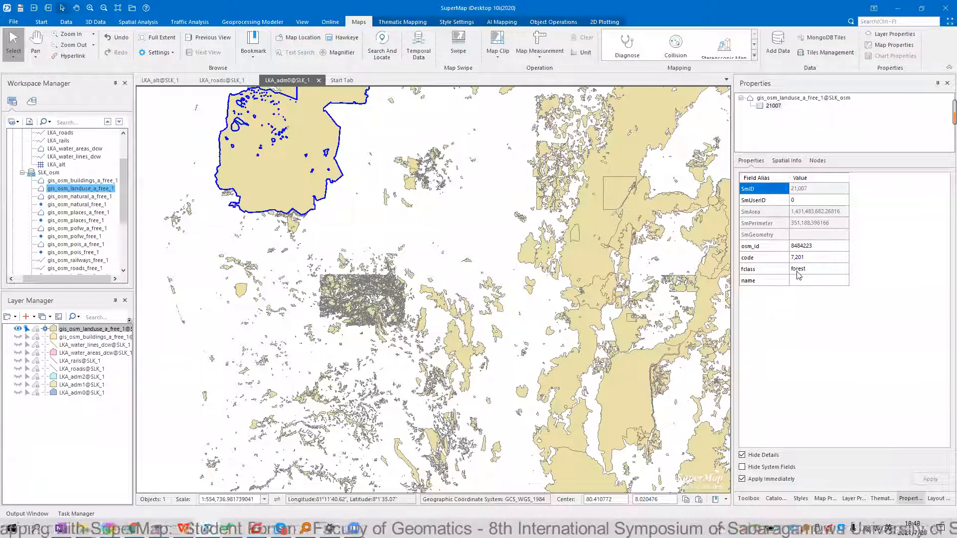
Open the attribute table of gis_osm_landuse_a_free_1 and inspect the fclass values of the first records
{"action": "right_click", "coordinate": [89, 190]}
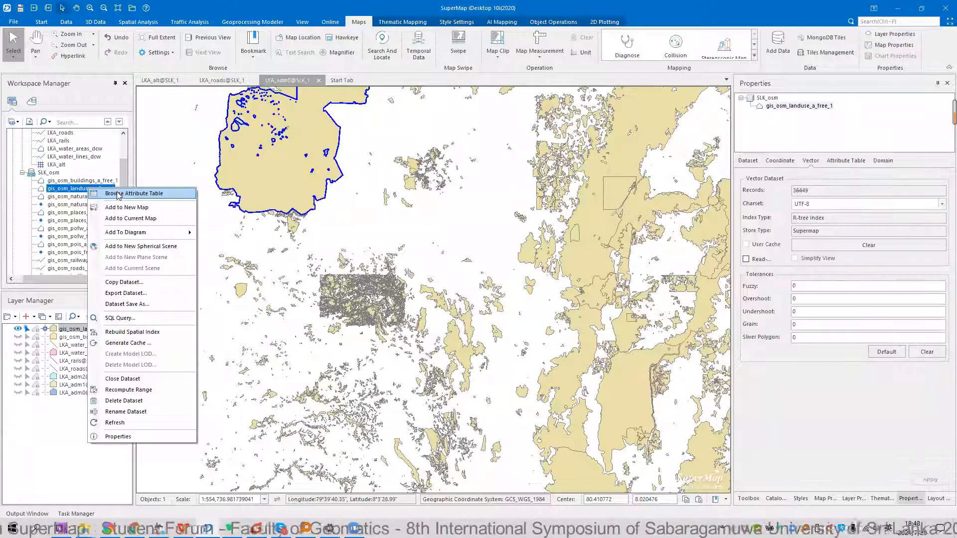
{"action": "left_click", "coordinate": [92, 194]}
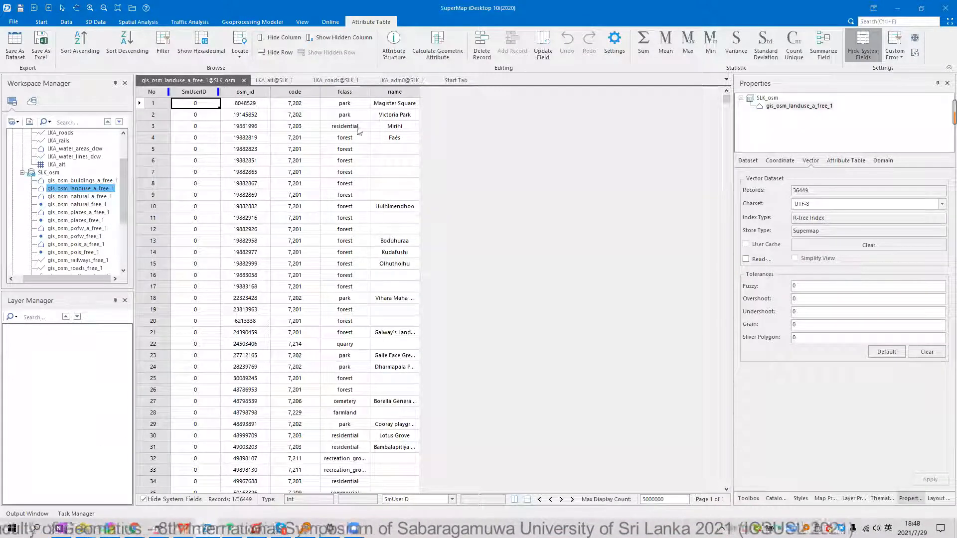
{"action": "left_click", "coordinate": [351, 106]}
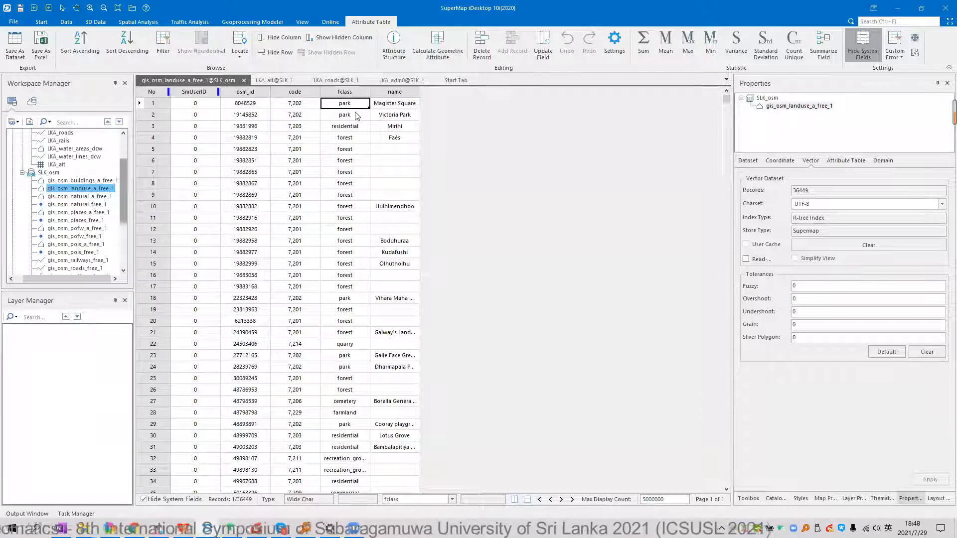
{"action": "left_click", "coordinate": [359, 130]}
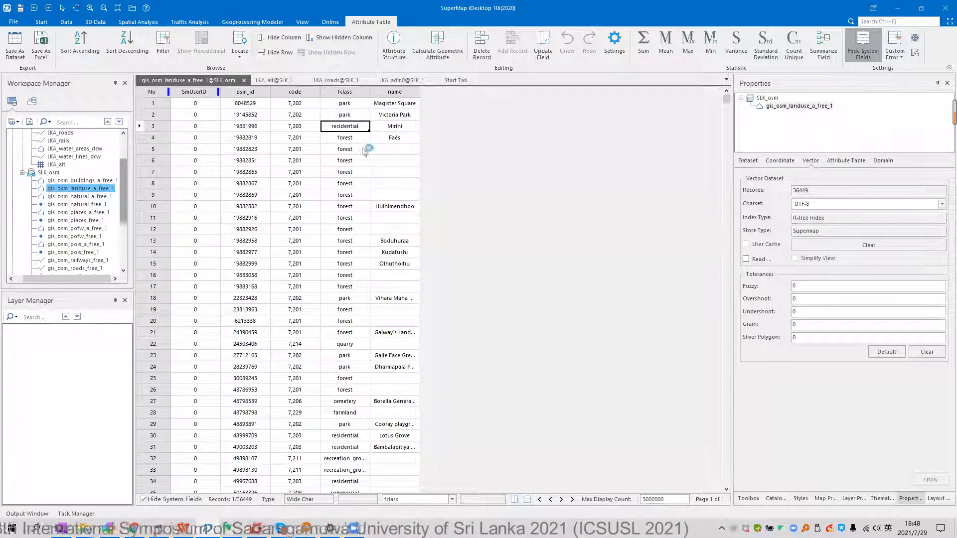
{"action": "left_click", "coordinate": [357, 344]}
Read through further records of the land-use attribute table, comparing their fclass and name values
{"action": "scroll", "coordinate": [358, 339], "scroll_direction": "down", "scroll_amount": 4}
{"action": "scroll", "coordinate": [363, 321], "scroll_direction": "down", "scroll_amount": 5}
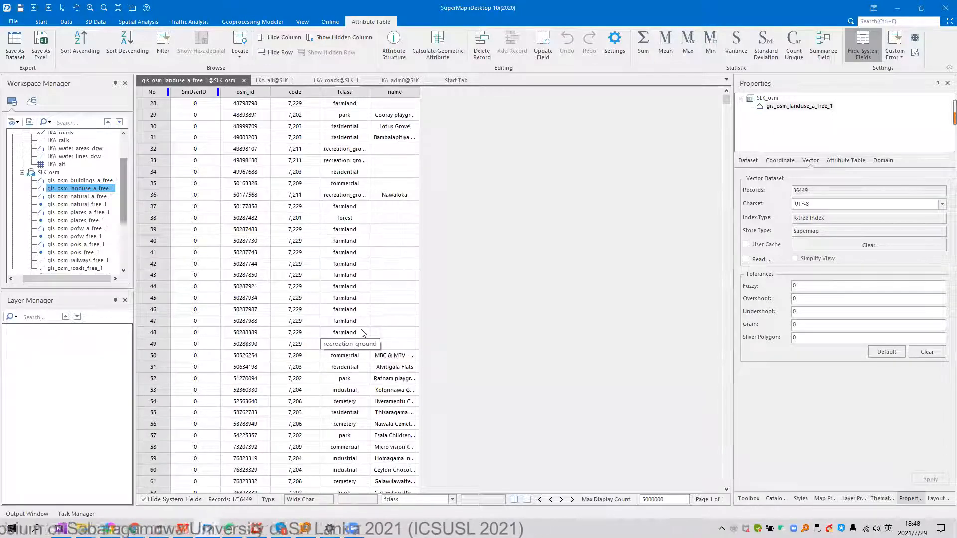
{"action": "left_click", "coordinate": [350, 220]}
{"action": "scroll", "coordinate": [388, 343], "scroll_direction": "down", "scroll_amount": 4}
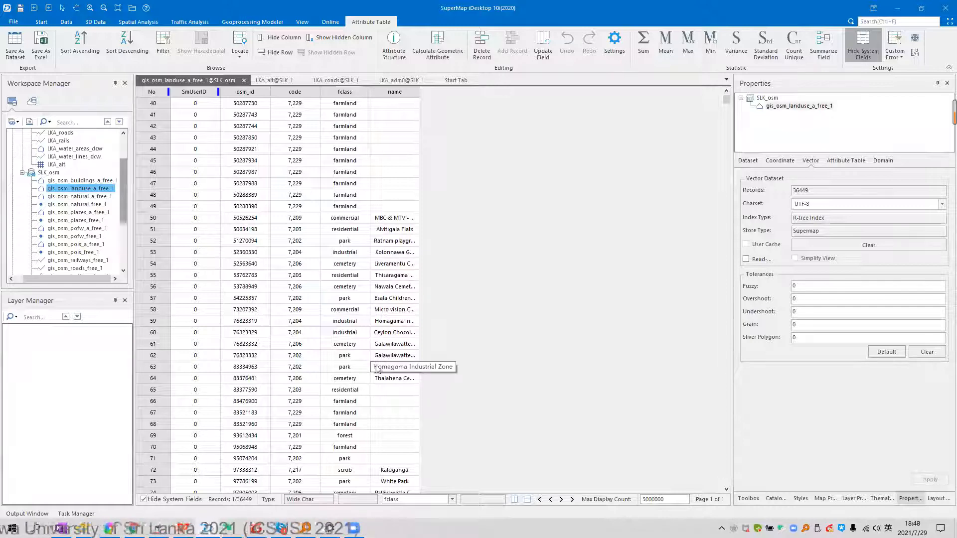
{"action": "scroll", "coordinate": [369, 377], "scroll_direction": "down", "scroll_amount": 7}
{"action": "scroll", "coordinate": [352, 383], "scroll_direction": "down", "scroll_amount": 1}
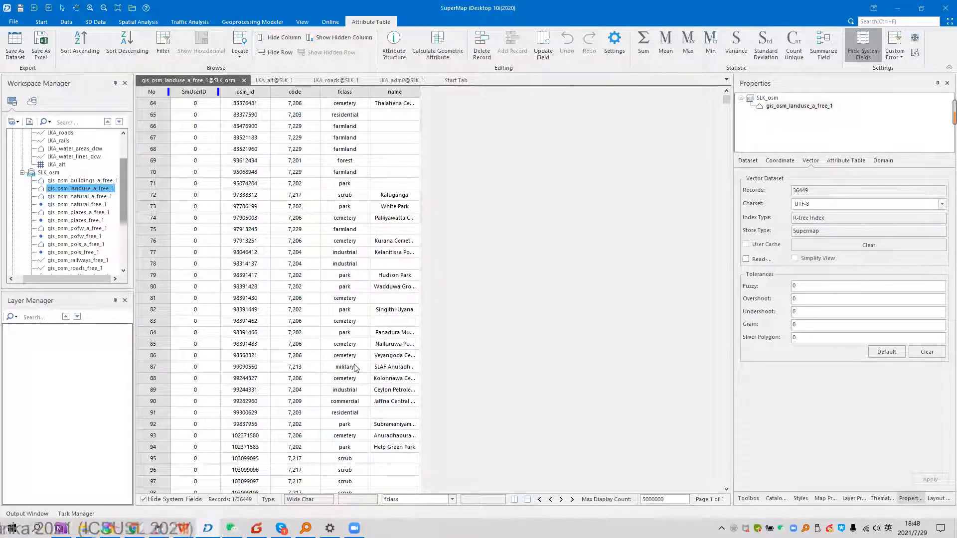
{"action": "scroll", "coordinate": [355, 384], "scroll_direction": "down", "scroll_amount": 6}
{"action": "scroll", "coordinate": [355, 400], "scroll_direction": "down", "scroll_amount": 6}
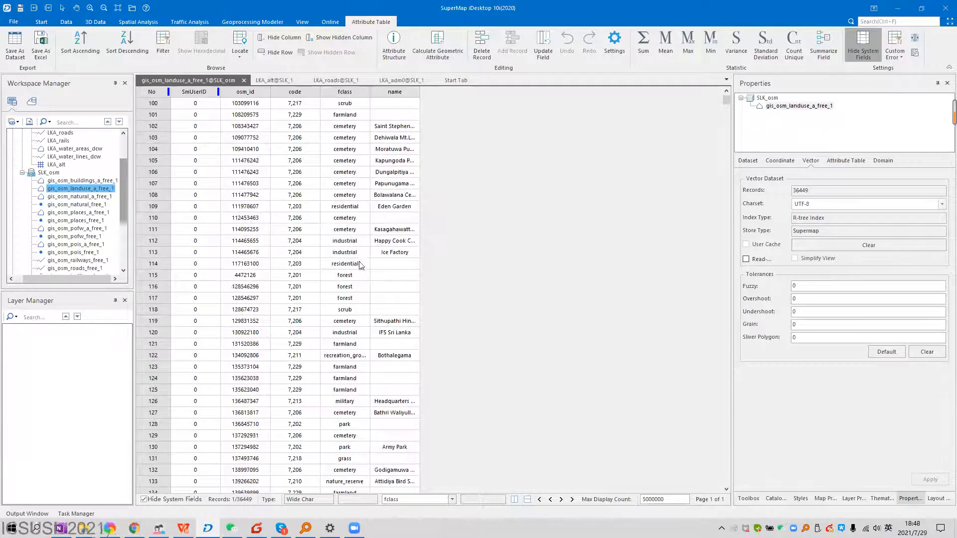
Go to the last record of the land-use attribute table and close the table
{"action": "left_click_drag", "start_coordinate": [726, 103], "coordinate": [708, 509]}
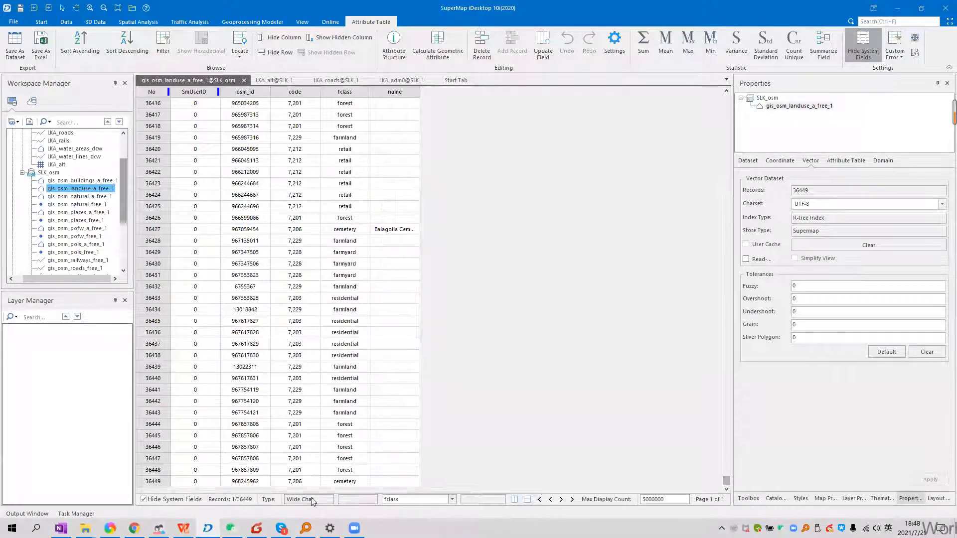
{"action": "left_click", "coordinate": [156, 480]}
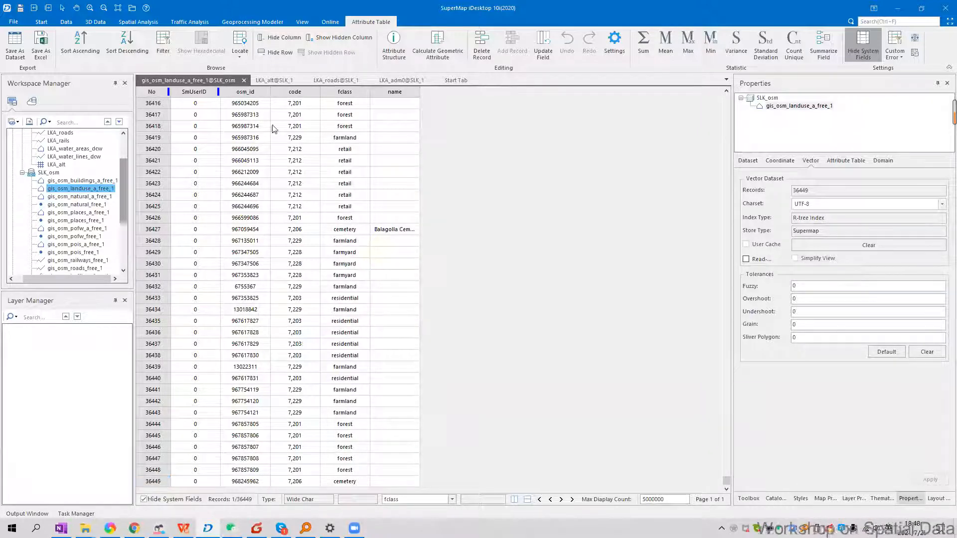
{"action": "left_click", "coordinate": [243, 80]}
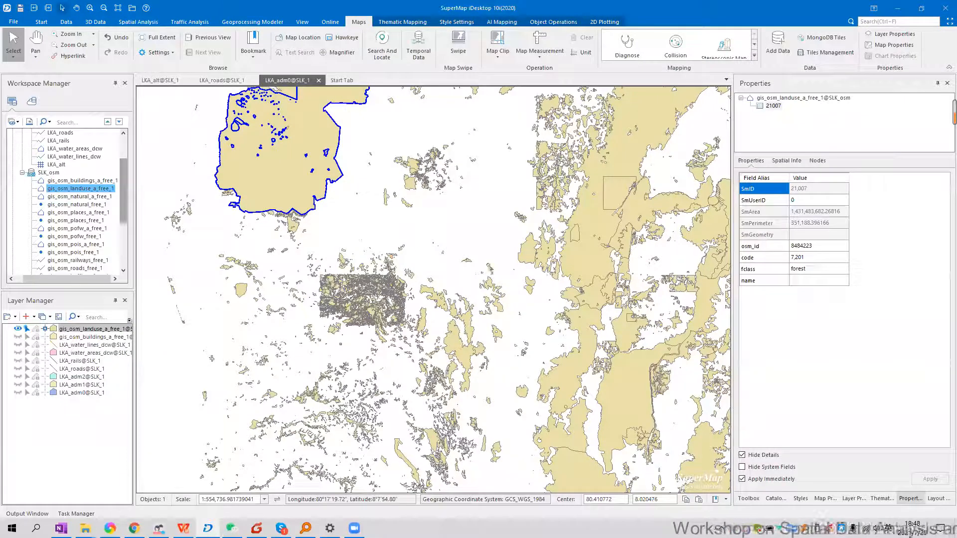
View the land-use polygons farther northeast and look through the remaining datasets of the SLK_osm datasource
{"action": "left_click_drag", "start_coordinate": [504, 252], "coordinate": [377, 307]}
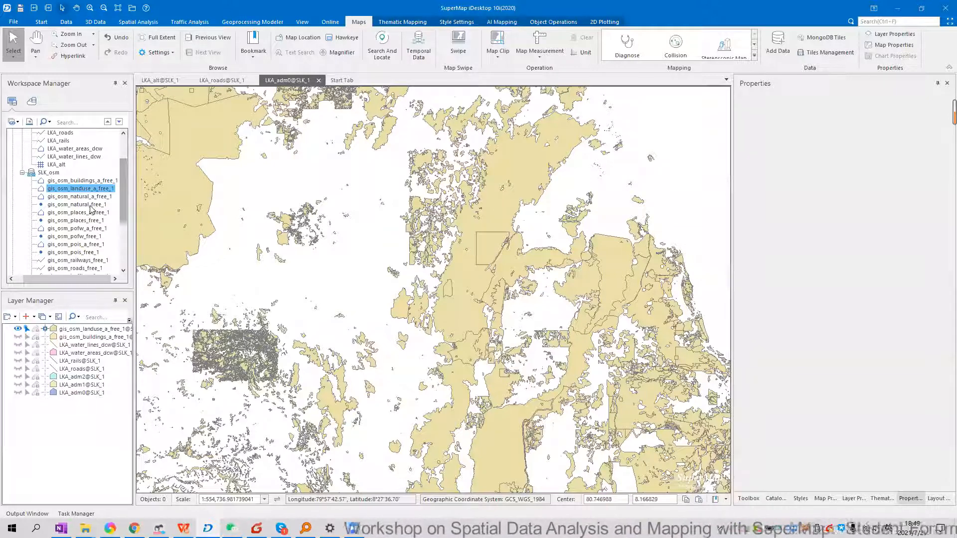
{"action": "scroll", "coordinate": [90, 209], "scroll_direction": "down", "scroll_amount": 2}
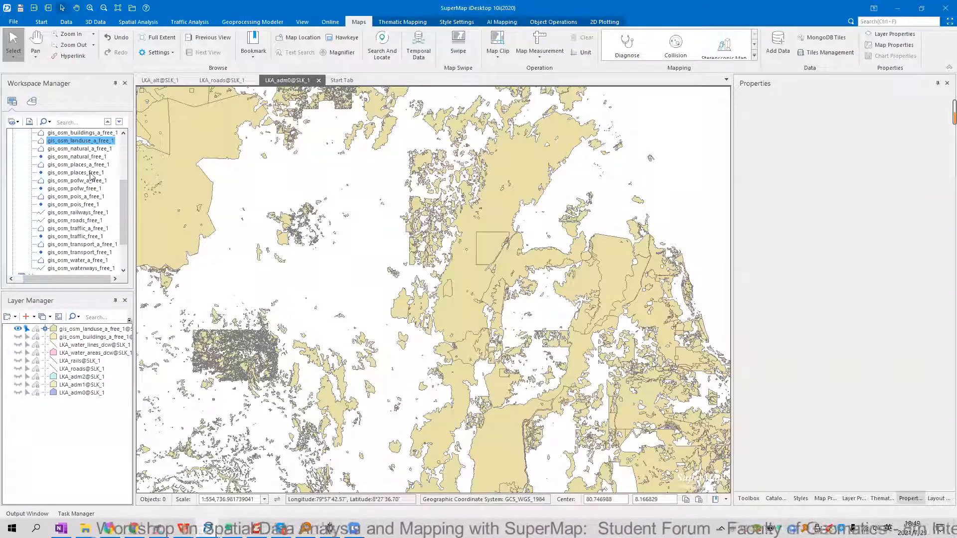
Close the LKA_alt, LKA_roads and LKA_adm0 windows without saving the map changes
{"action": "scroll", "coordinate": [69, 218], "scroll_direction": "up", "scroll_amount": 4}
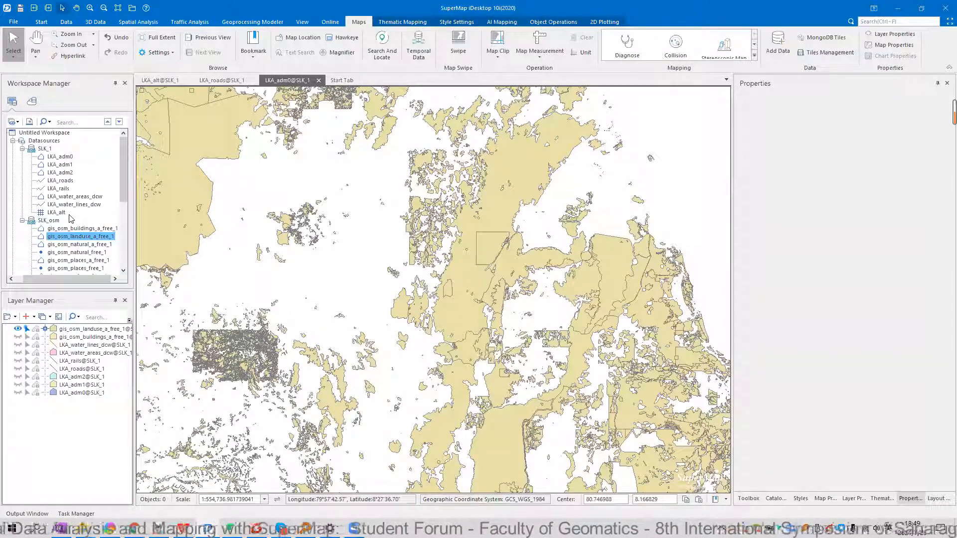
{"action": "left_click", "coordinate": [184, 81]}
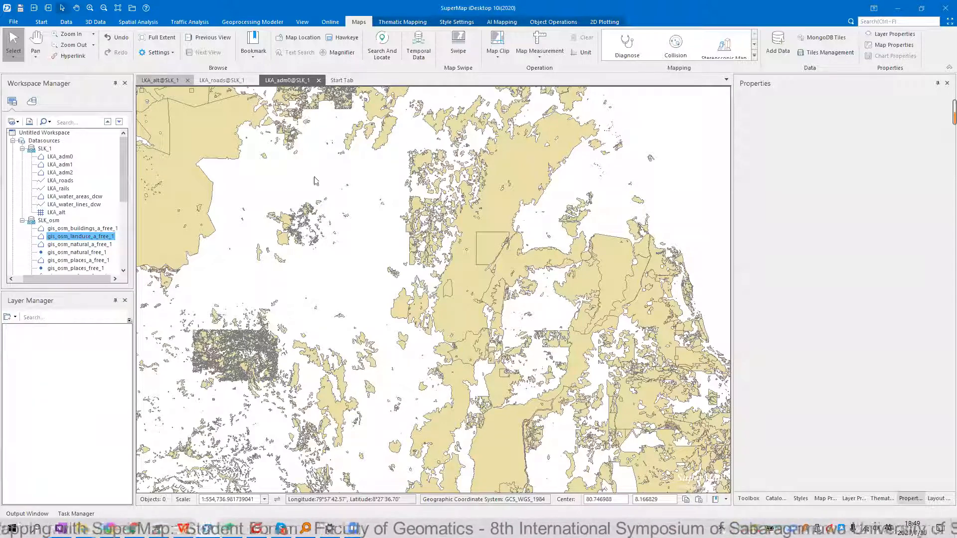
{"action": "left_click", "coordinate": [188, 80]}
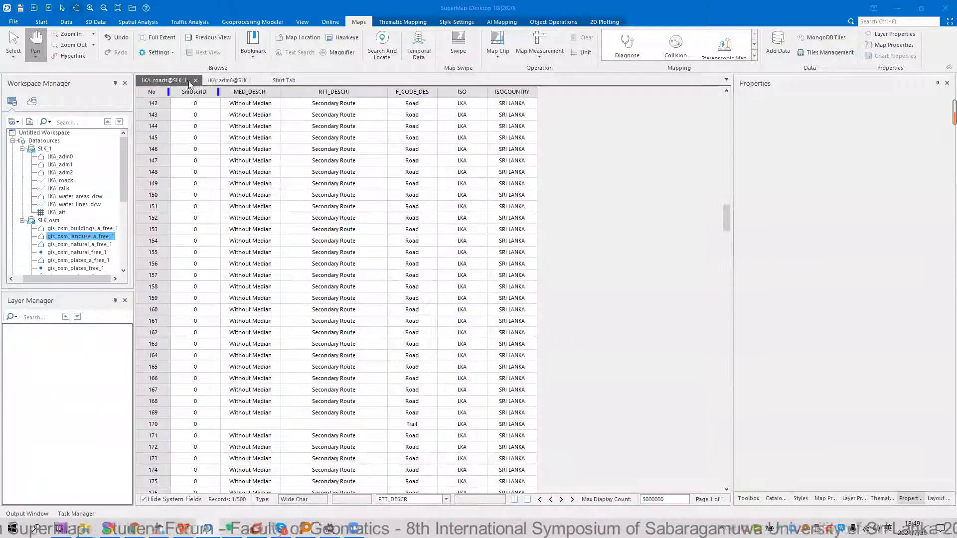
{"action": "left_click", "coordinate": [194, 81]}
{"action": "left_click", "coordinate": [194, 81]}
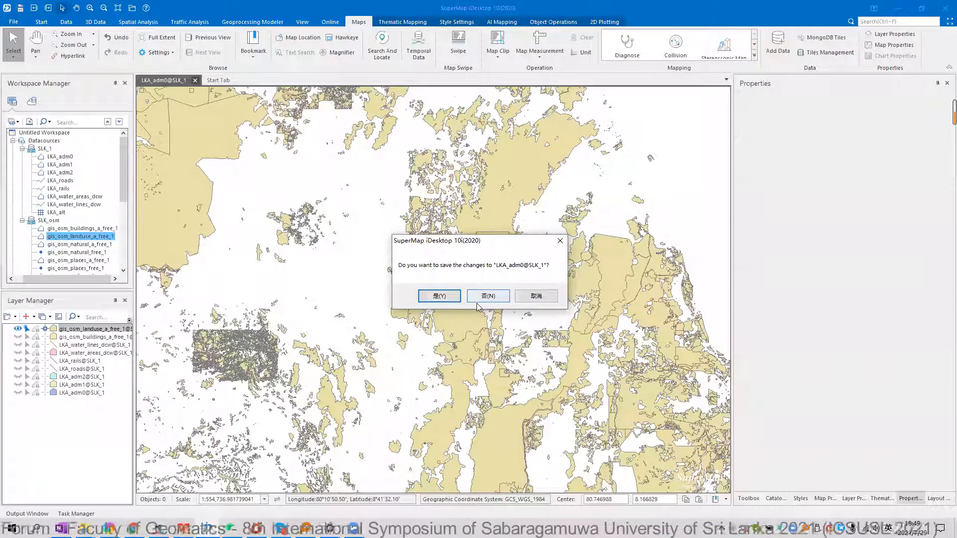
{"action": "left_click", "coordinate": [477, 302]}
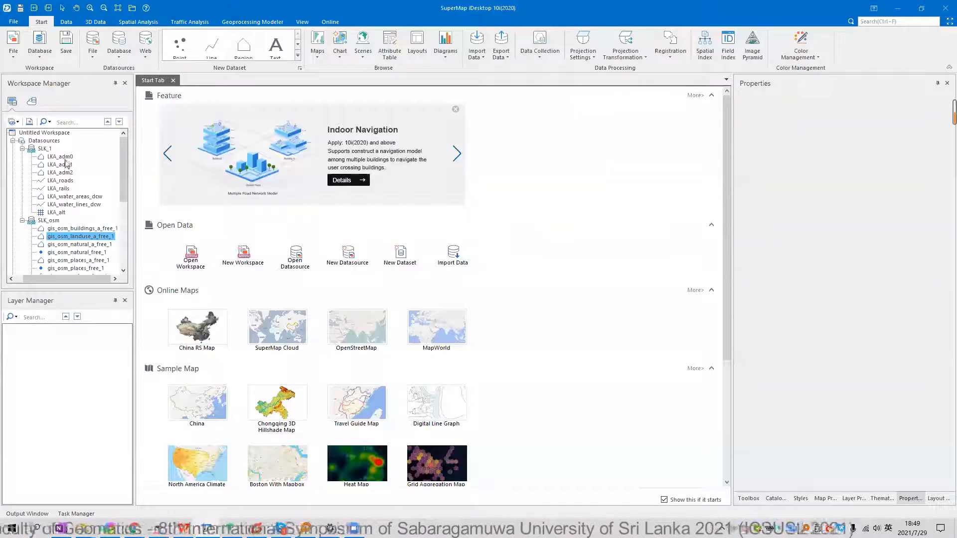
Open the LKA_adm1 dataset as a map and inspect the attributes of the large north-central district
{"action": "double_click", "coordinate": [59, 165]}
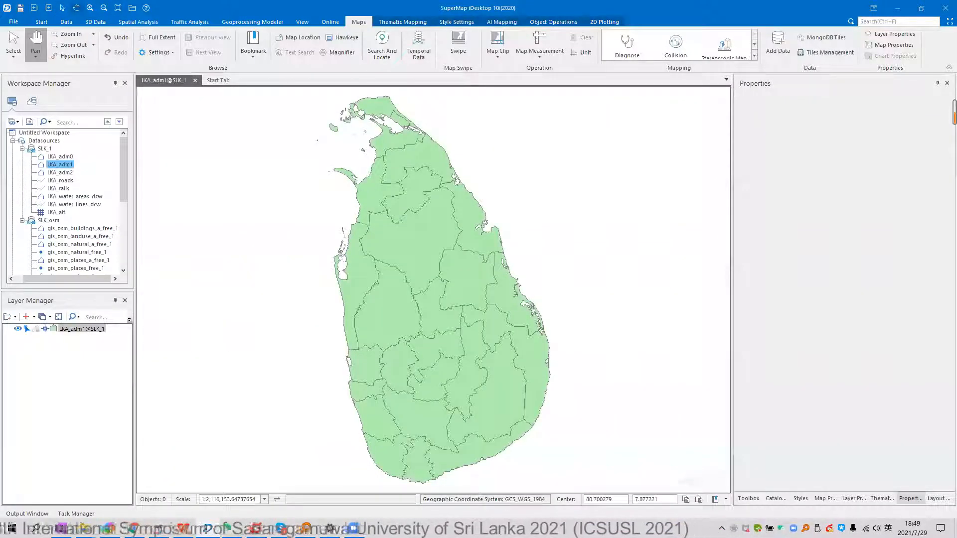
{"action": "left_click", "coordinate": [419, 257]}
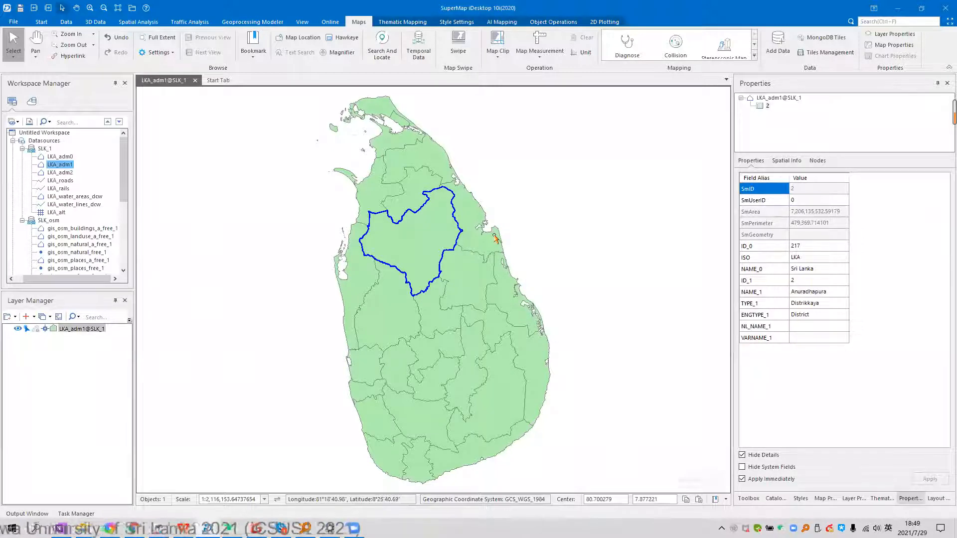
{"action": "left_click", "coordinate": [525, 240]}
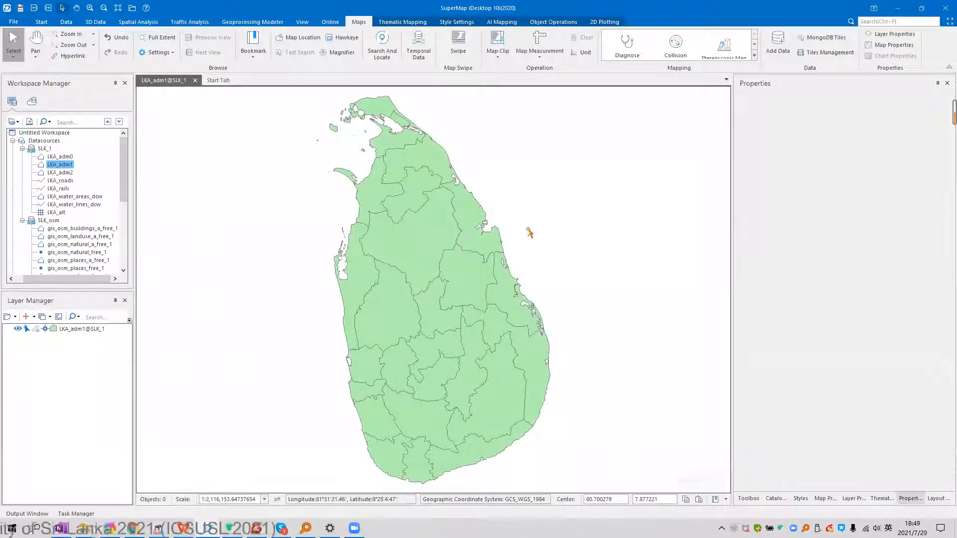
Try to create a Unique Values thematic map with the Default template from the LKA_adm1 layer
{"action": "right_click", "coordinate": [61, 329]}
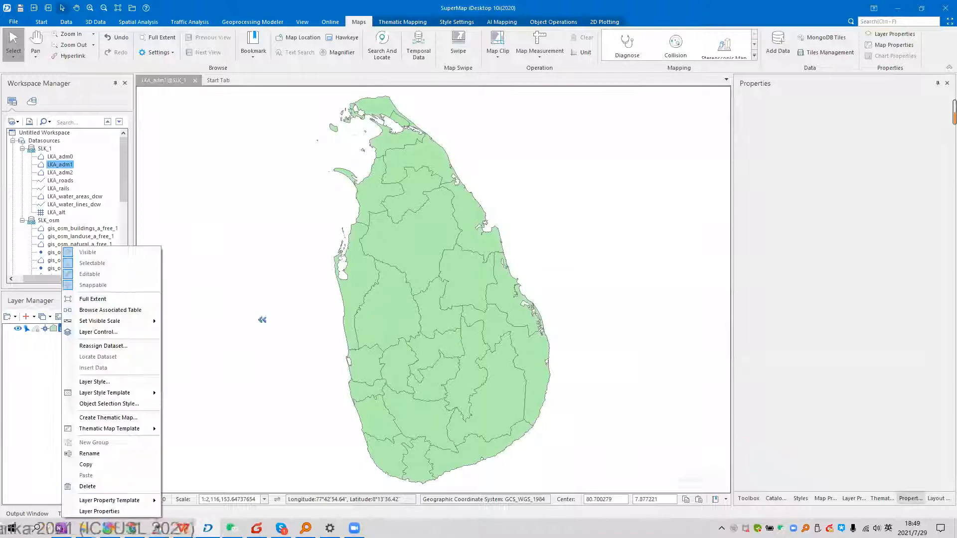
{"action": "left_click", "coordinate": [510, 217]}
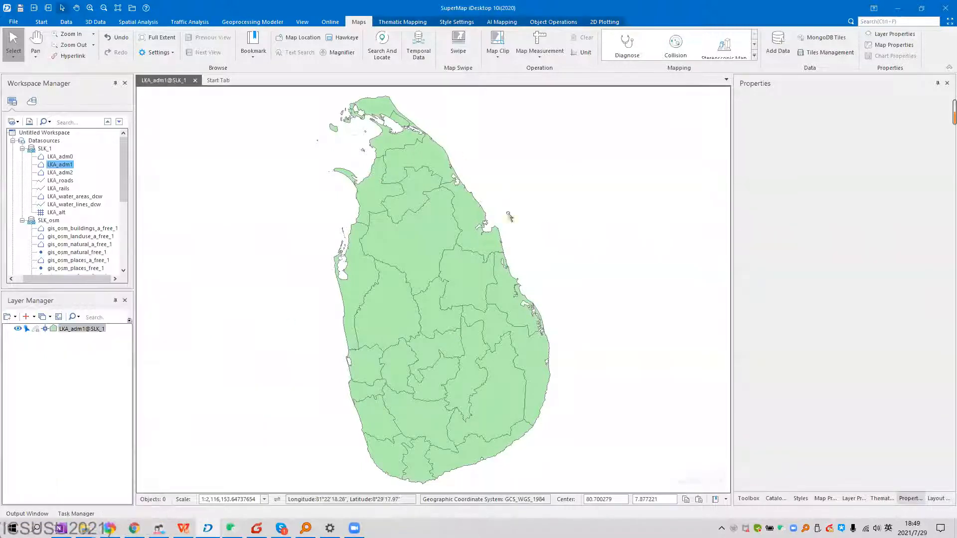
{"action": "right_click", "coordinate": [97, 331]}
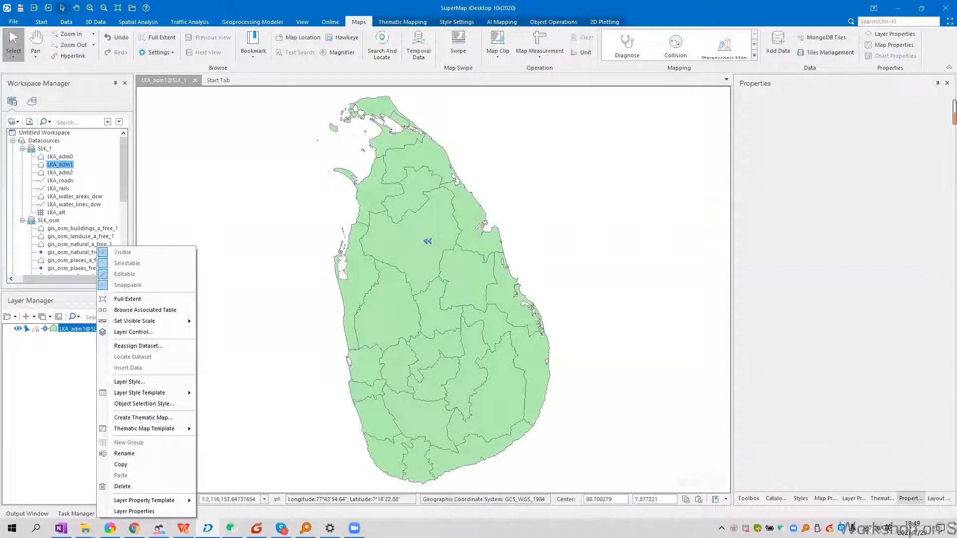
{"action": "right_click", "coordinate": [71, 330]}
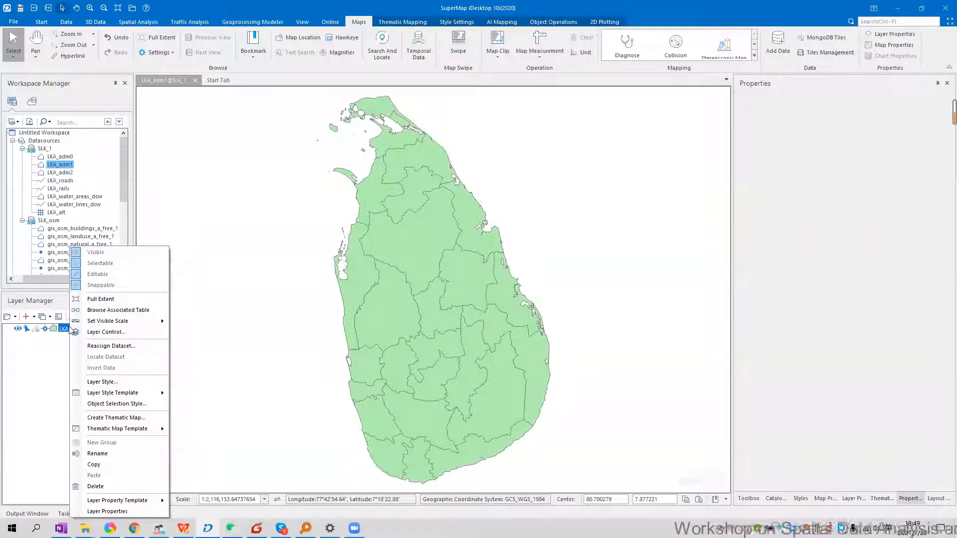
{"action": "left_click", "coordinate": [121, 417]}
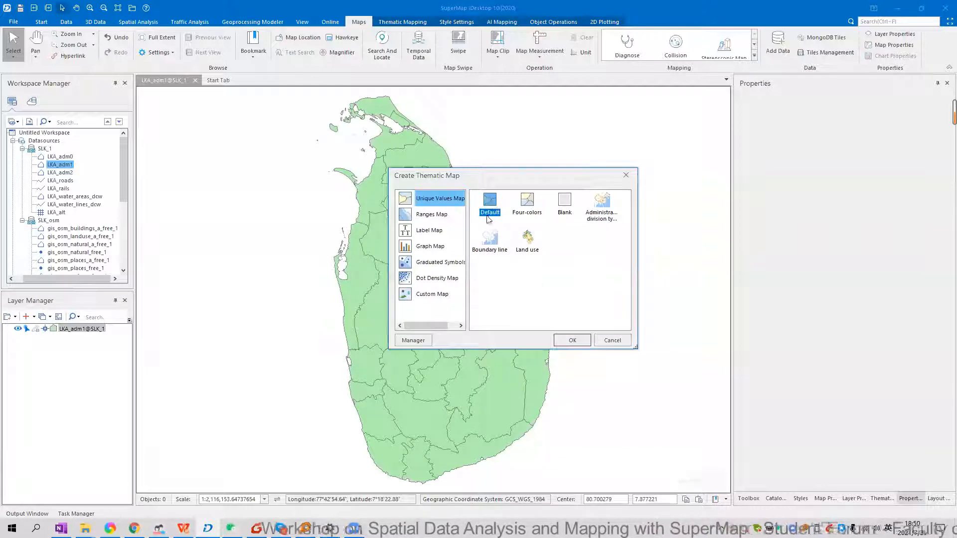
{"action": "left_click", "coordinate": [572, 340]}
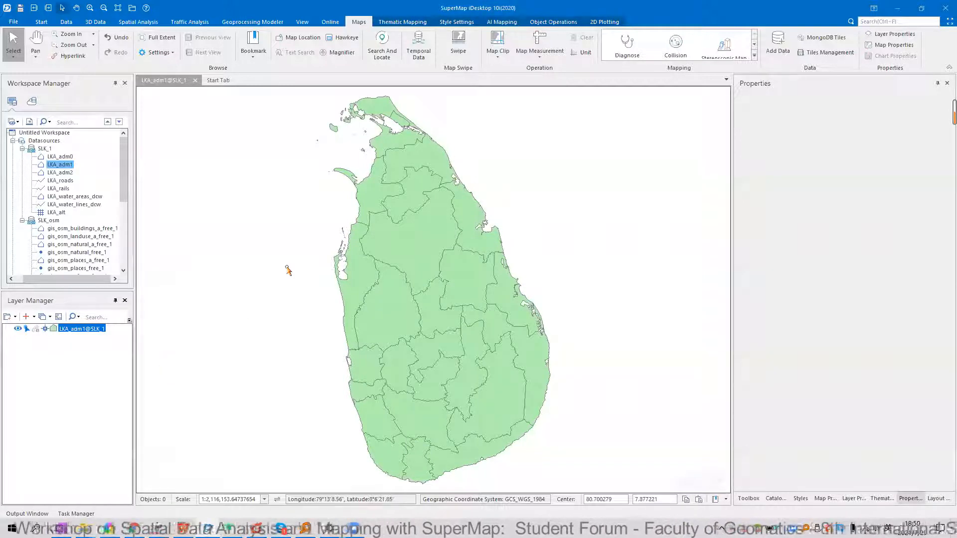
Close the LKA_adm1 map and reopen the LKA_adm1 dataset in a new map window
{"action": "scroll", "coordinate": [288, 270], "scroll_direction": "up", "scroll_amount": 1}
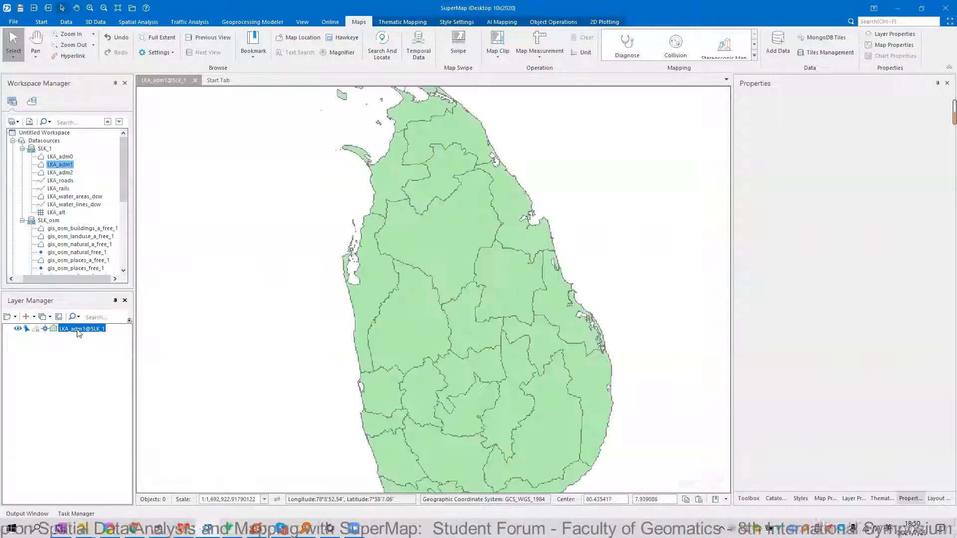
{"action": "right_click", "coordinate": [131, 384]}
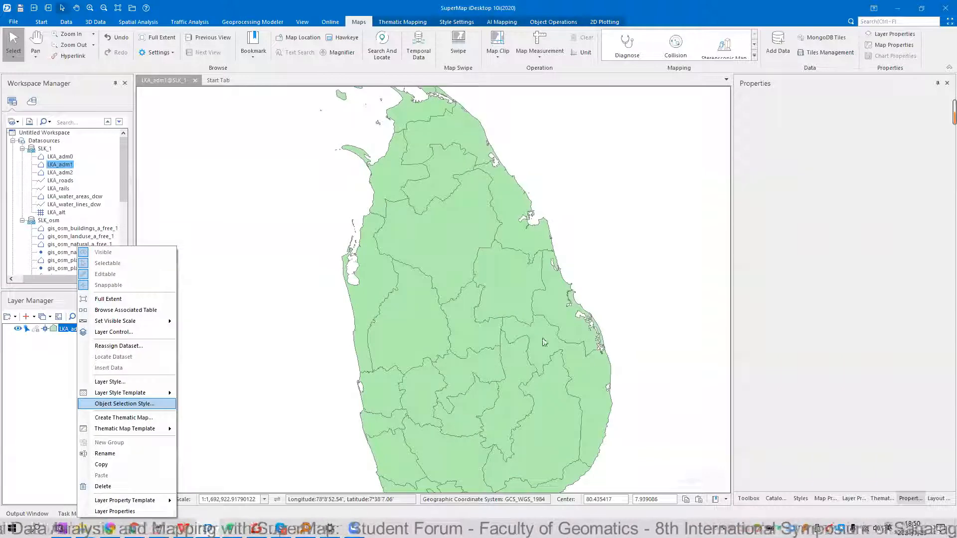
{"action": "scroll", "coordinate": [498, 294], "scroll_direction": "up", "scroll_amount": 3}
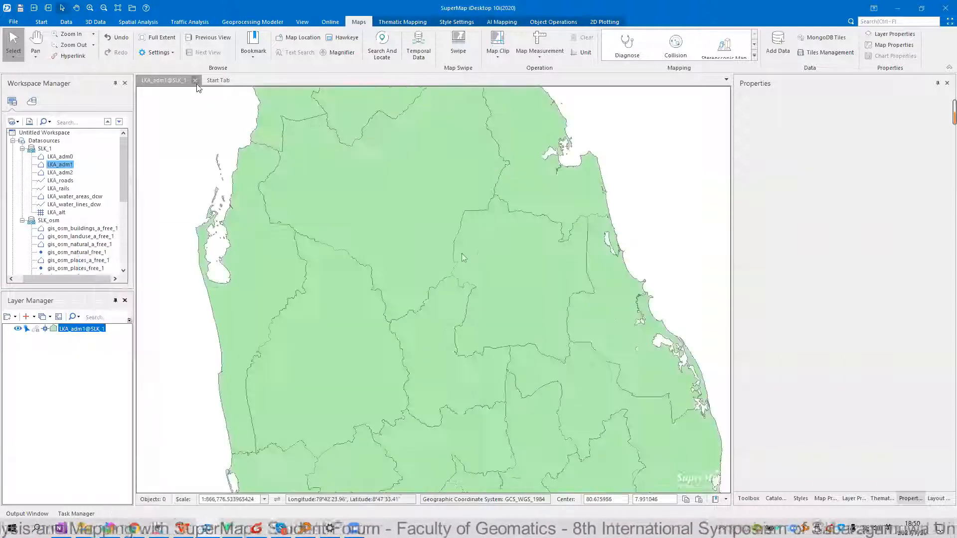
{"action": "left_click", "coordinate": [195, 80]}
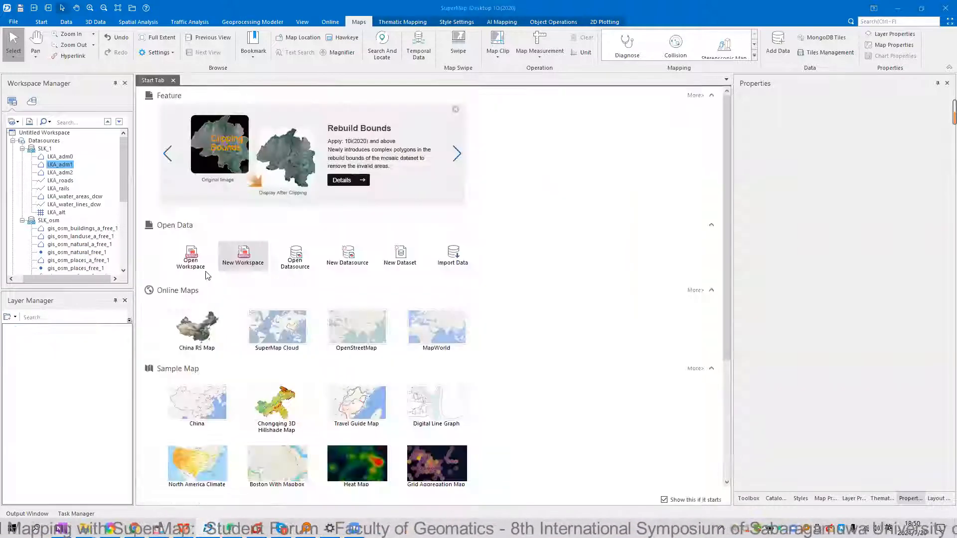
{"action": "double_click", "coordinate": [56, 163]}
Create a Unique Values thematic map from the LKA_adm1 layer using the Default template
{"action": "right_click", "coordinate": [95, 330]}
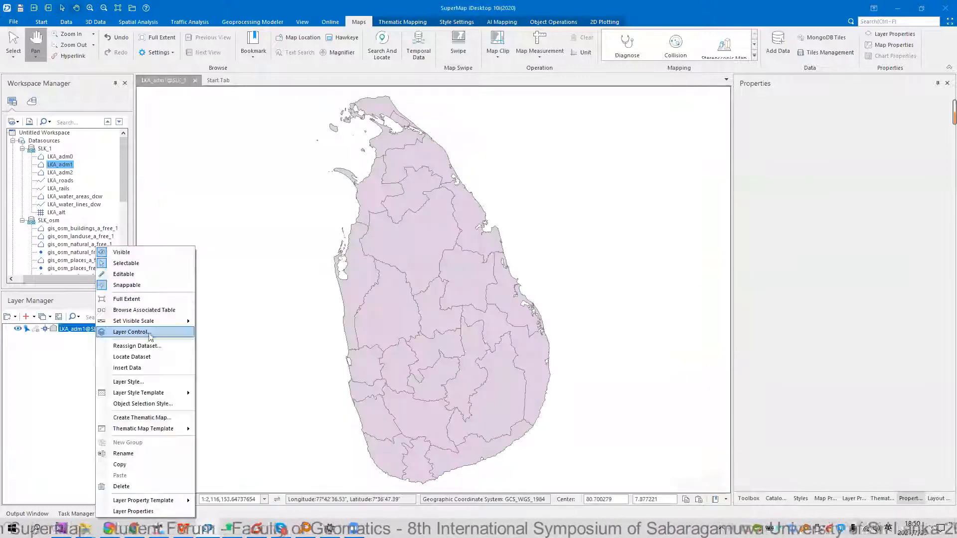
{"action": "left_click", "coordinate": [173, 418]}
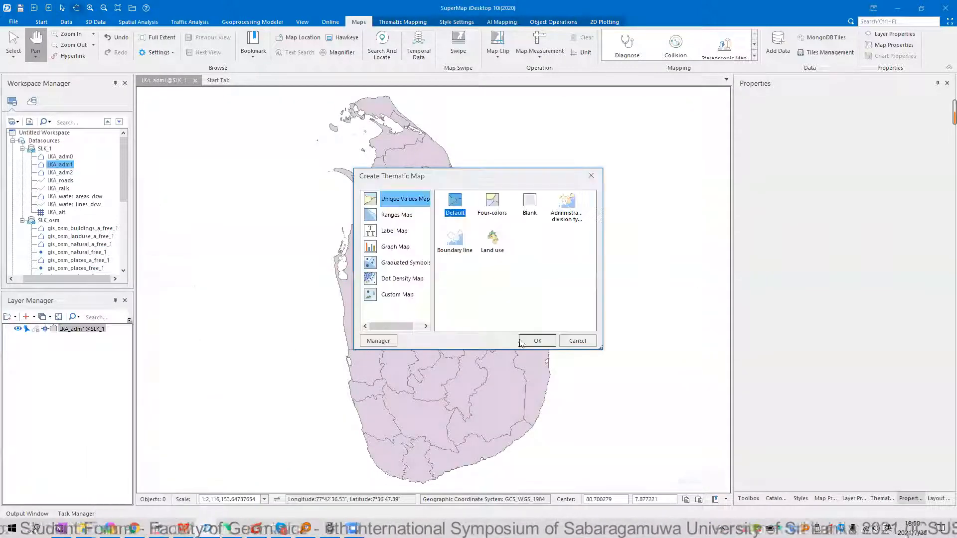
{"action": "left_click", "coordinate": [535, 341]}
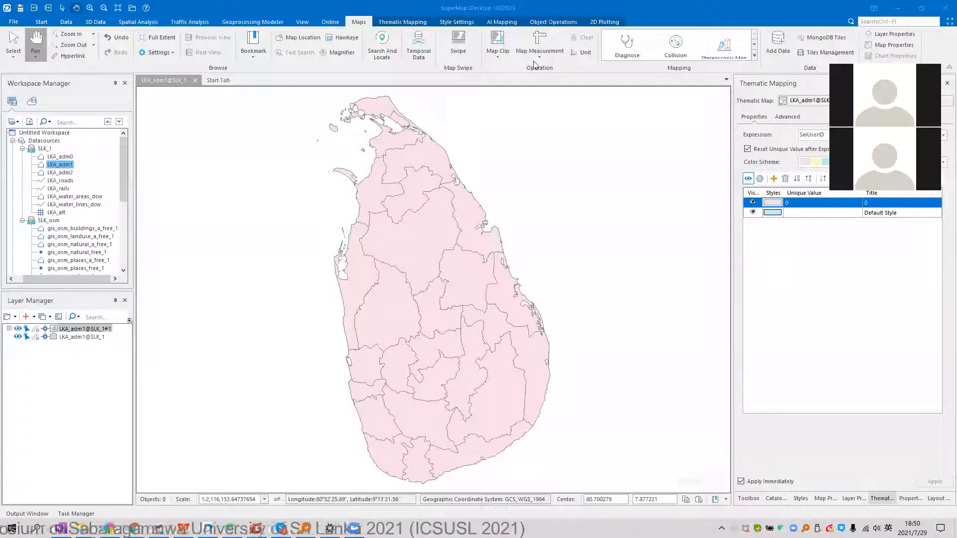
Select the unique values thematic layer and set its expression to SmID
{"action": "left_click_drag", "start_coordinate": [456, 246], "coordinate": [401, 251]}
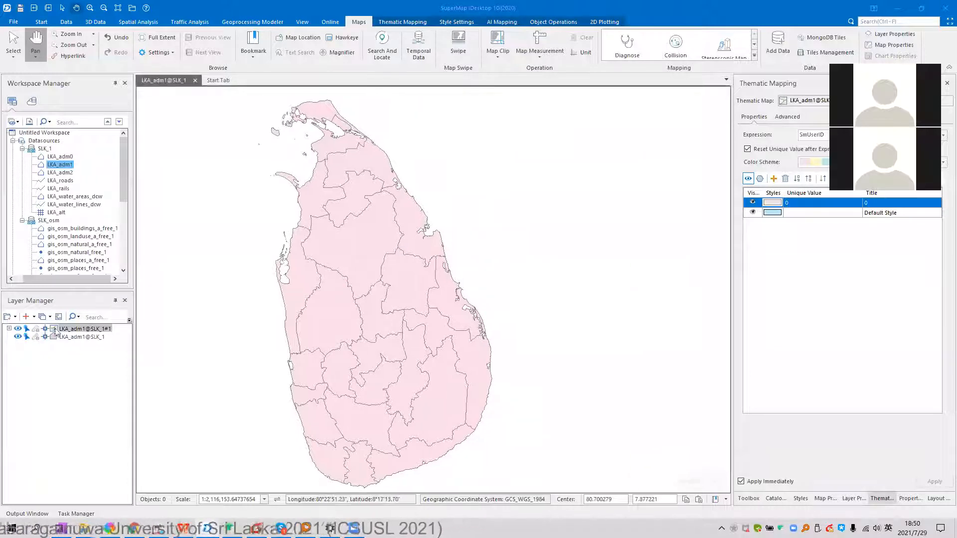
{"action": "left_click", "coordinate": [72, 329]}
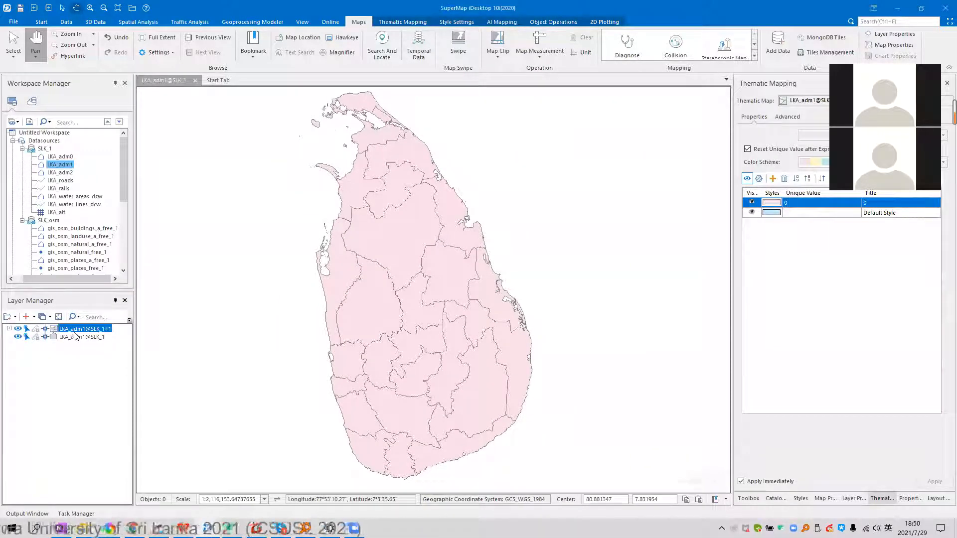
{"action": "left_click", "coordinate": [67, 164]}
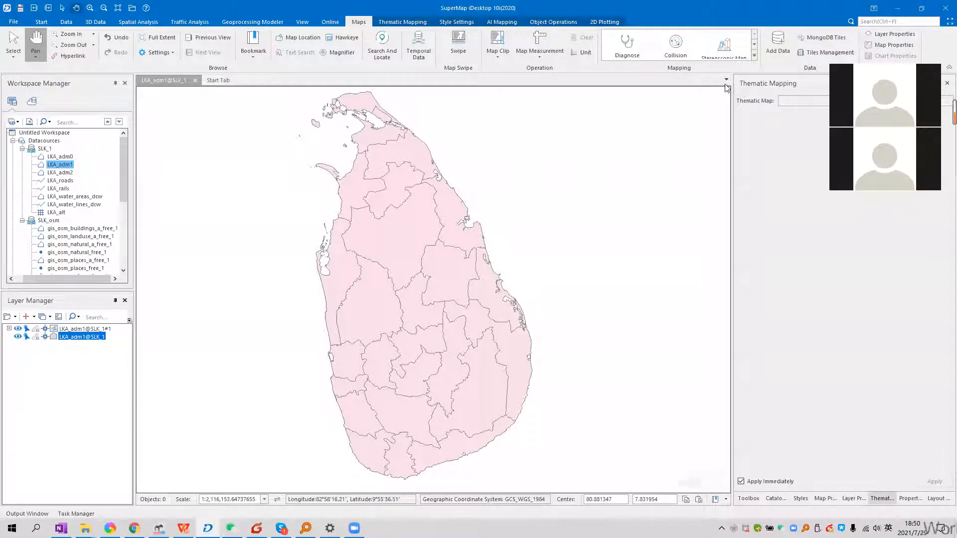
{"action": "left_click", "coordinate": [85, 329]}
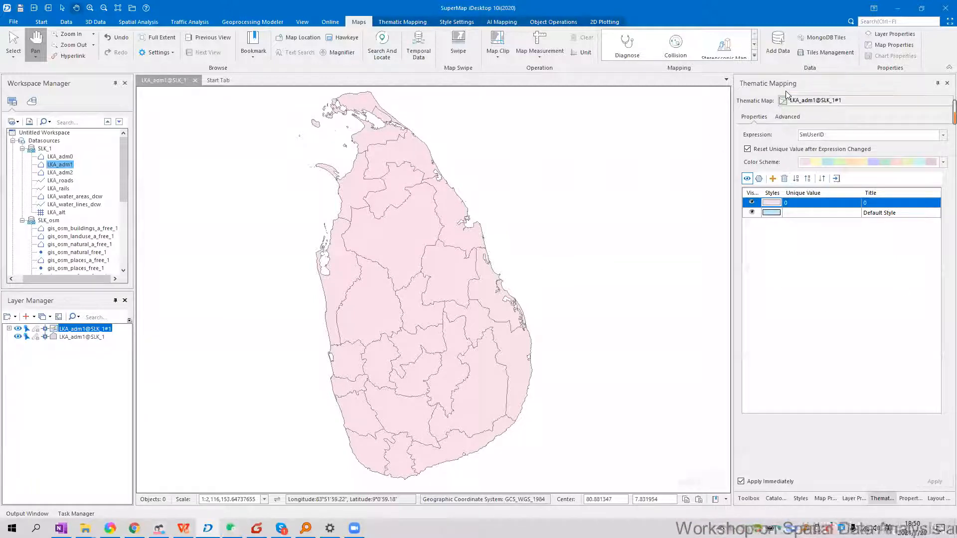
{"action": "left_click", "coordinate": [942, 136]}
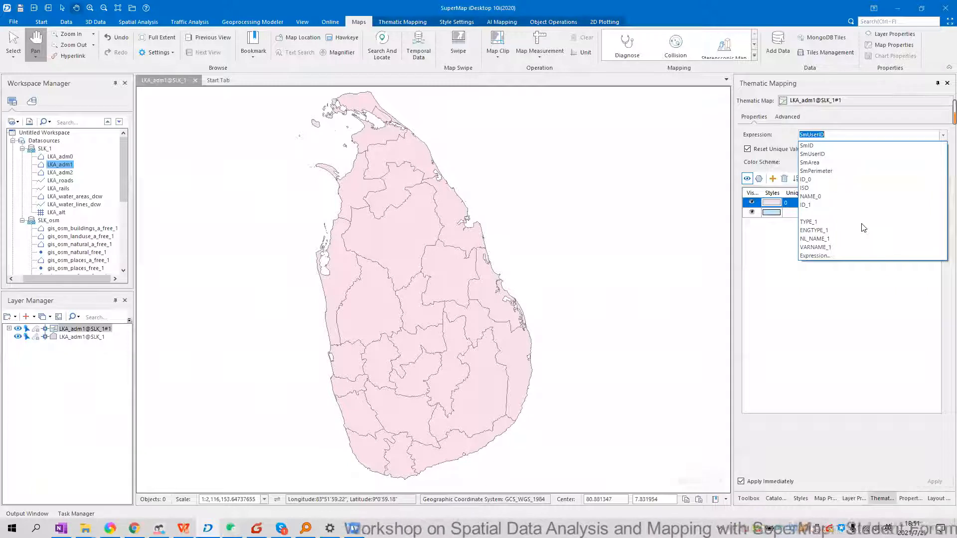
{"action": "left_click", "coordinate": [870, 153]}
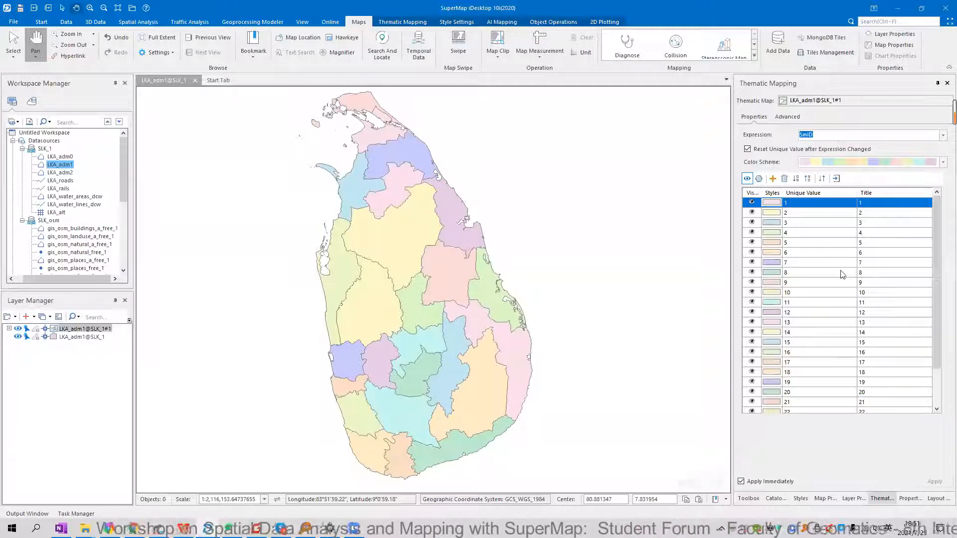
Review the list of unique value classes and select the district just east of the map's center
{"action": "scroll", "coordinate": [832, 272], "scroll_direction": "down", "scroll_amount": 2}
{"action": "right_click", "coordinate": [457, 268]}
{"action": "left_click", "coordinate": [457, 268]}
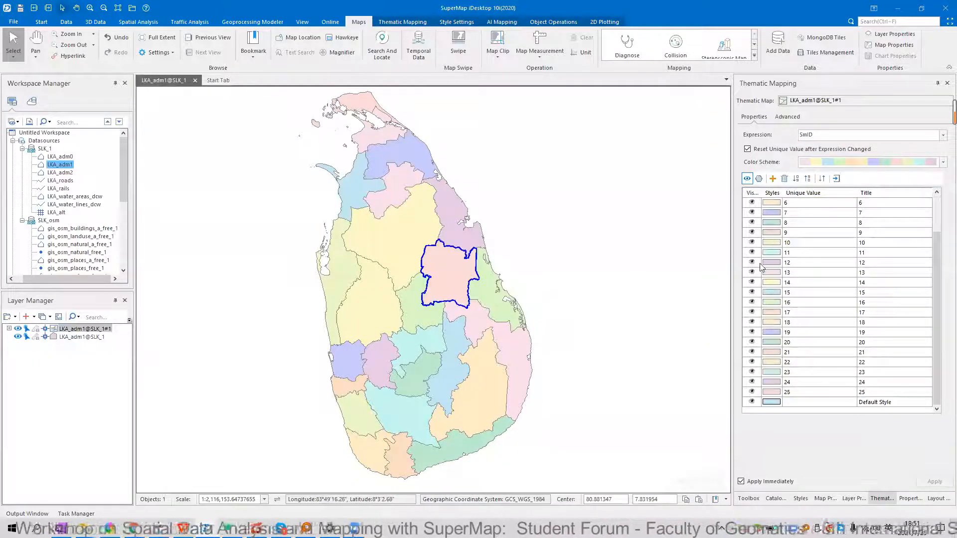
{"action": "scroll", "coordinate": [830, 271], "scroll_direction": "up", "scroll_amount": 1}
{"action": "scroll", "coordinate": [831, 272], "scroll_direction": "down", "scroll_amount": 1}
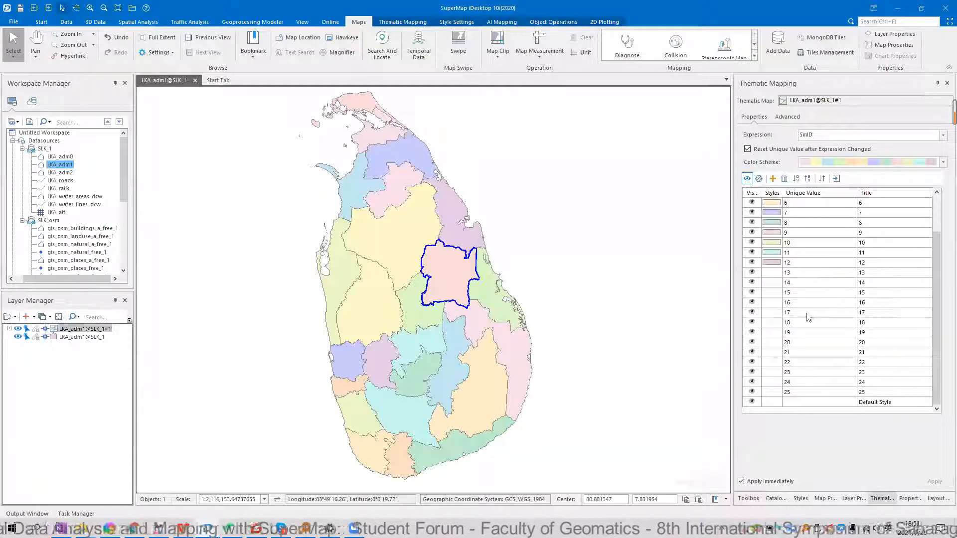
{"action": "scroll", "coordinate": [822, 343], "scroll_direction": "up", "scroll_amount": 2}
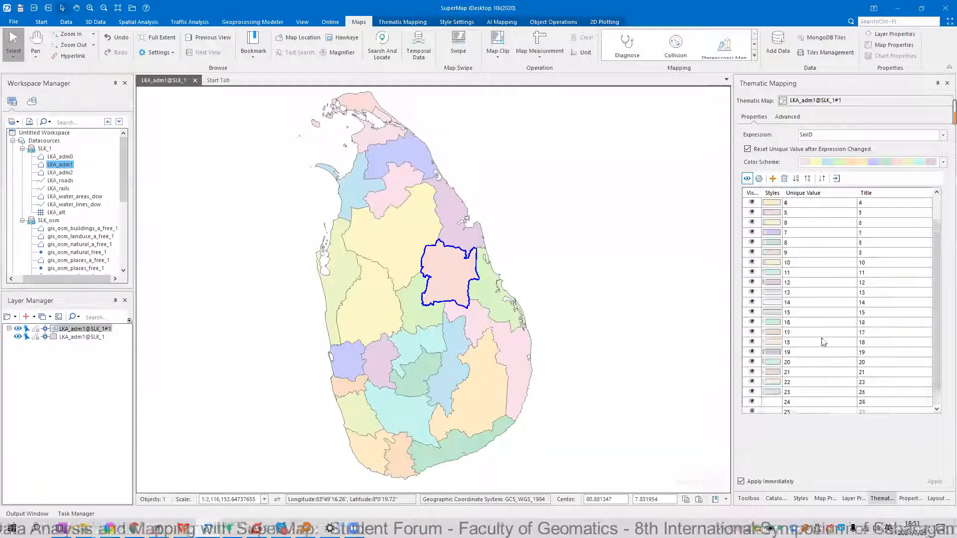
Change the color scheme of the unique values map to a blue-green one
{"action": "left_click", "coordinate": [943, 162]}
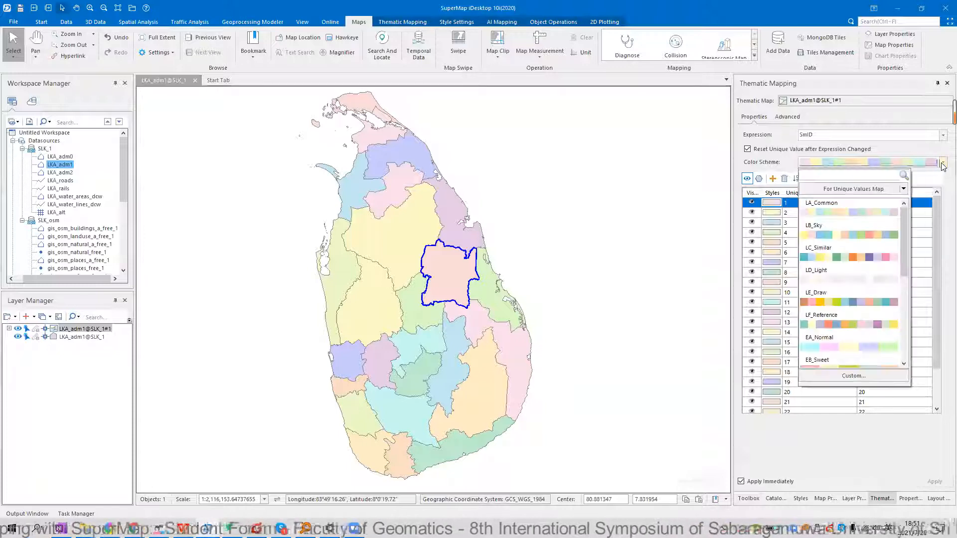
{"action": "left_click", "coordinate": [856, 214]}
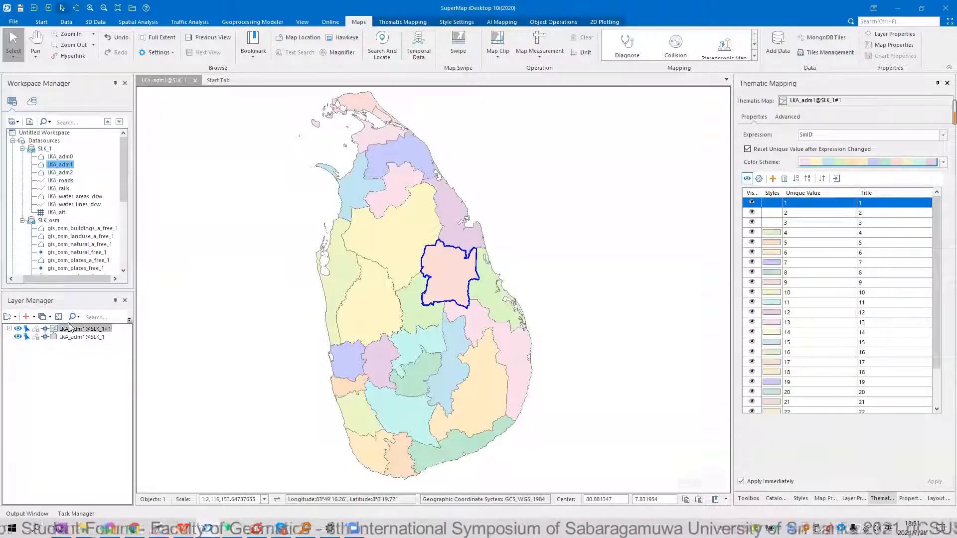
{"action": "left_click", "coordinate": [943, 162]}
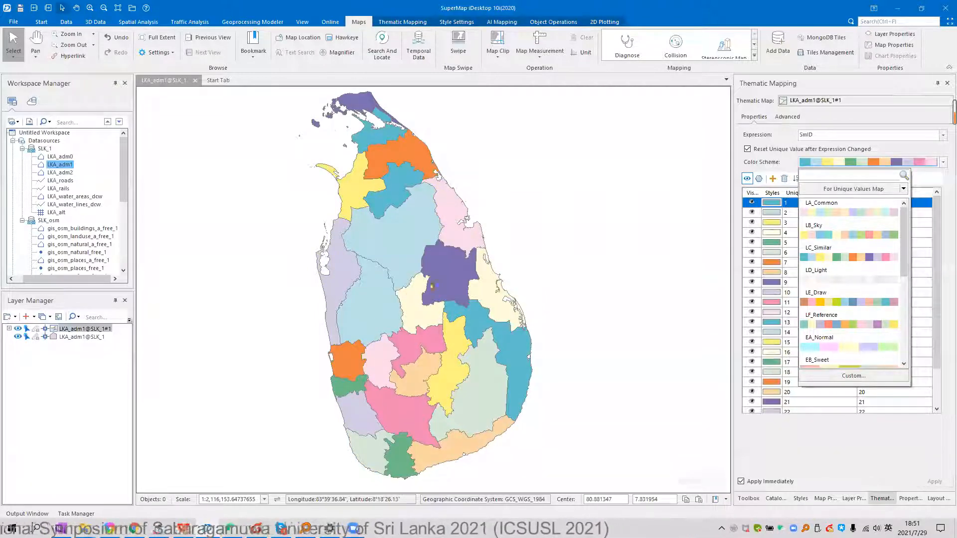
{"action": "left_click", "coordinate": [475, 170]}
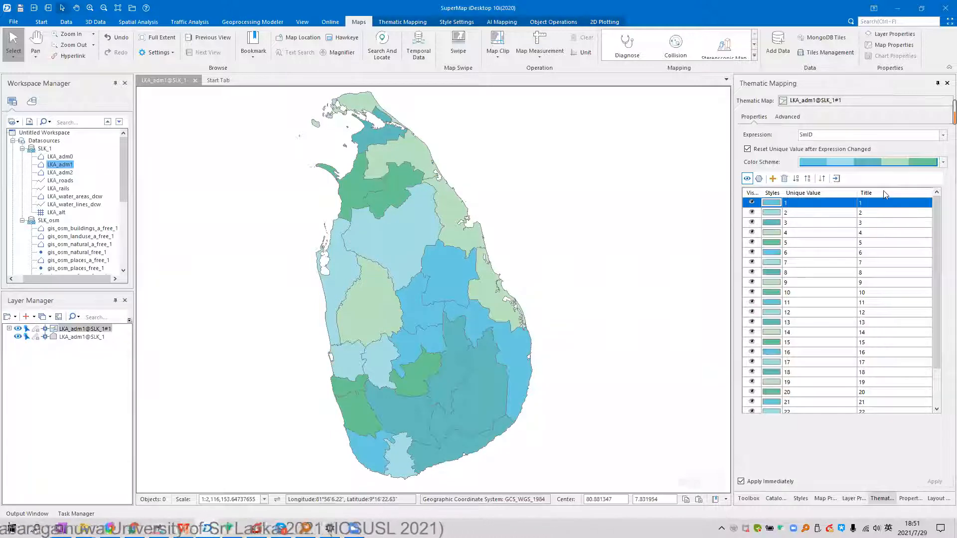
Change the color scheme of the unique values map to a multicolor pastel one
{"action": "left_click", "coordinate": [883, 162]}
{"action": "left_click", "coordinate": [857, 373]}
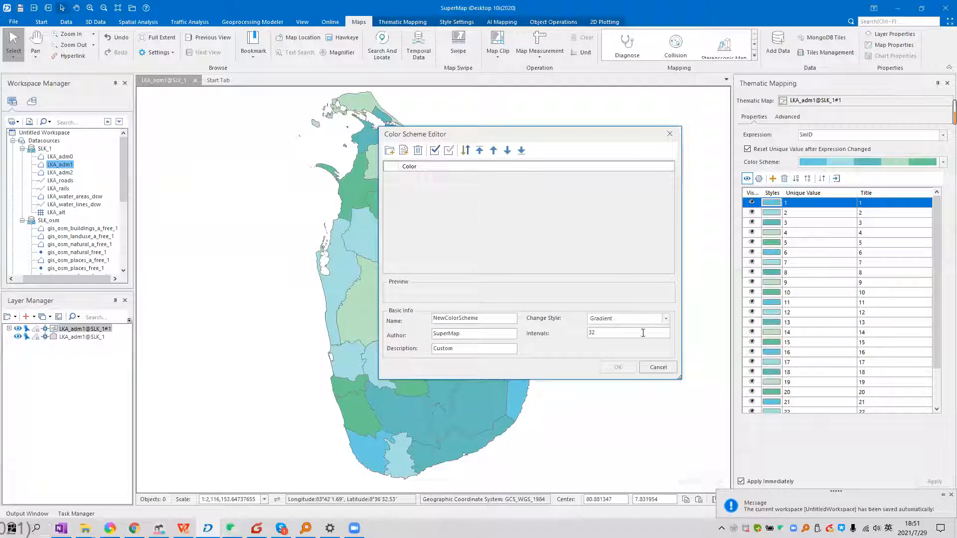
{"action": "left_click", "coordinate": [669, 134]}
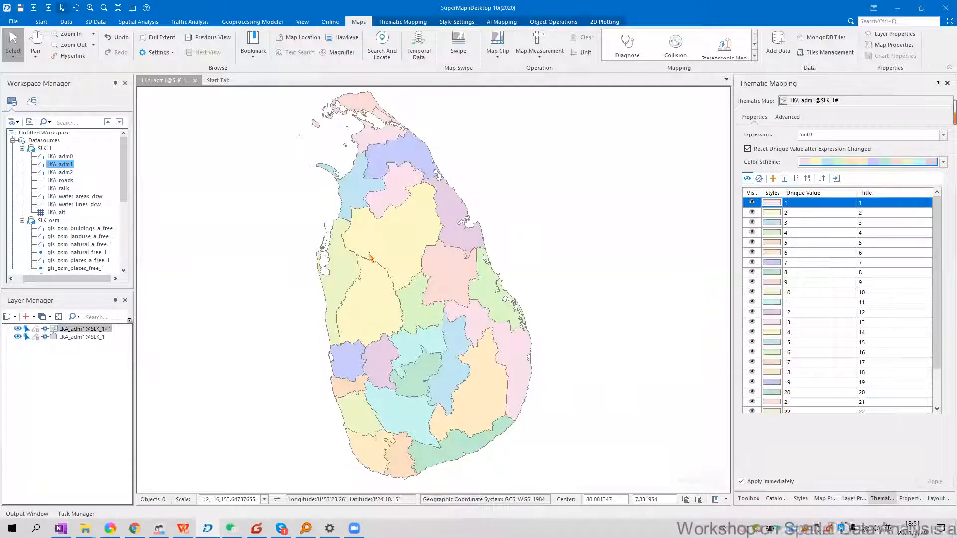
{"action": "left_click_drag", "start_coordinate": [379, 259], "coordinate": [369, 254]}
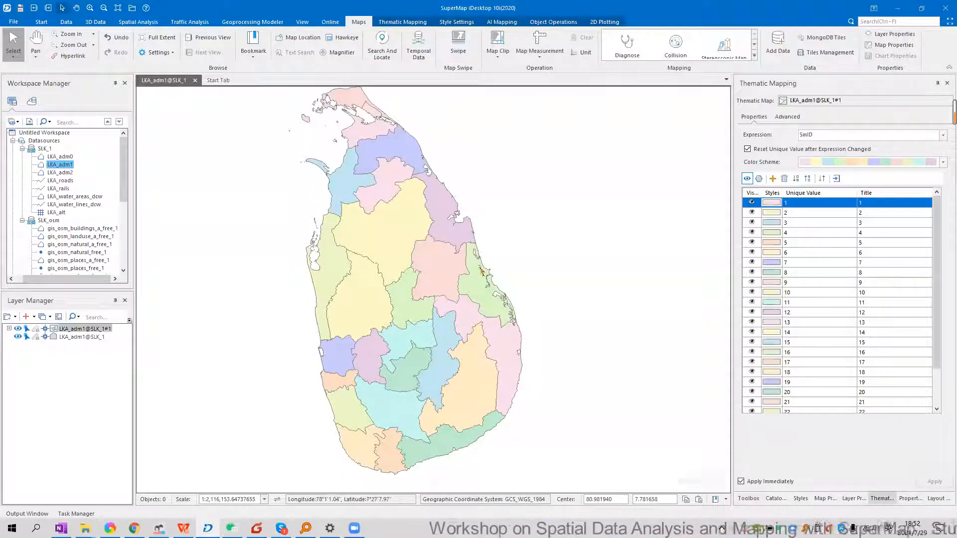
Create a Label Map from the LKA_adm1@SLK_1 layer using the Uniform template
{"action": "left_click", "coordinate": [75, 338]}
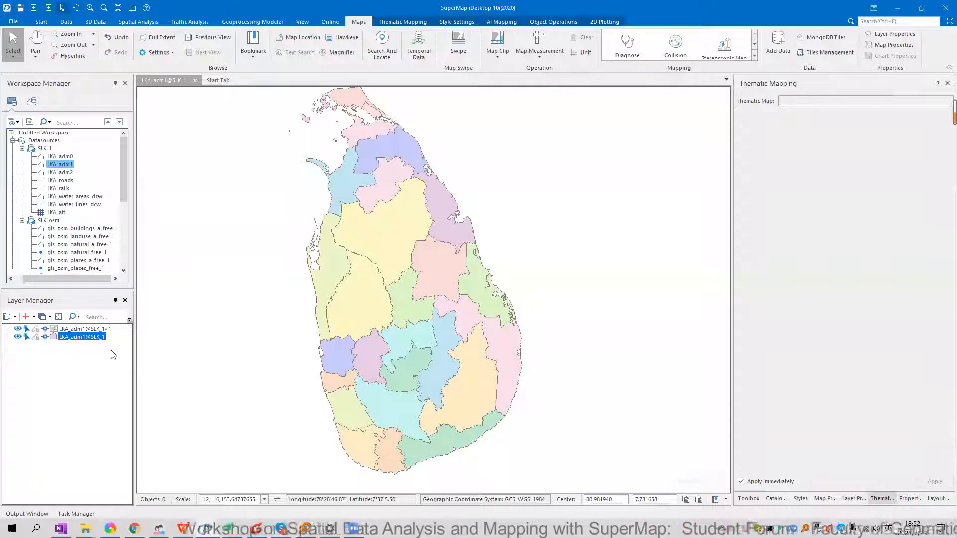
{"action": "right_click", "coordinate": [69, 345]}
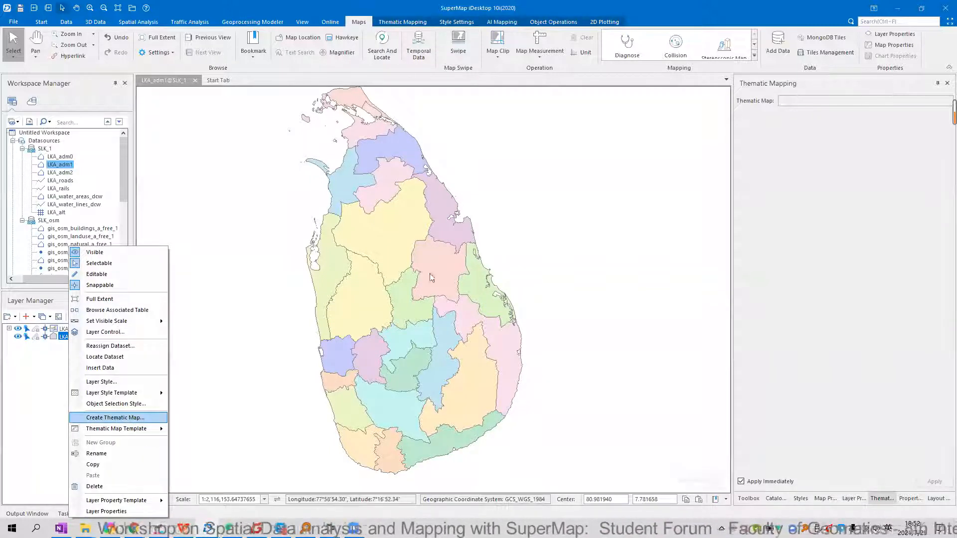
{"action": "left_click", "coordinate": [394, 230]}
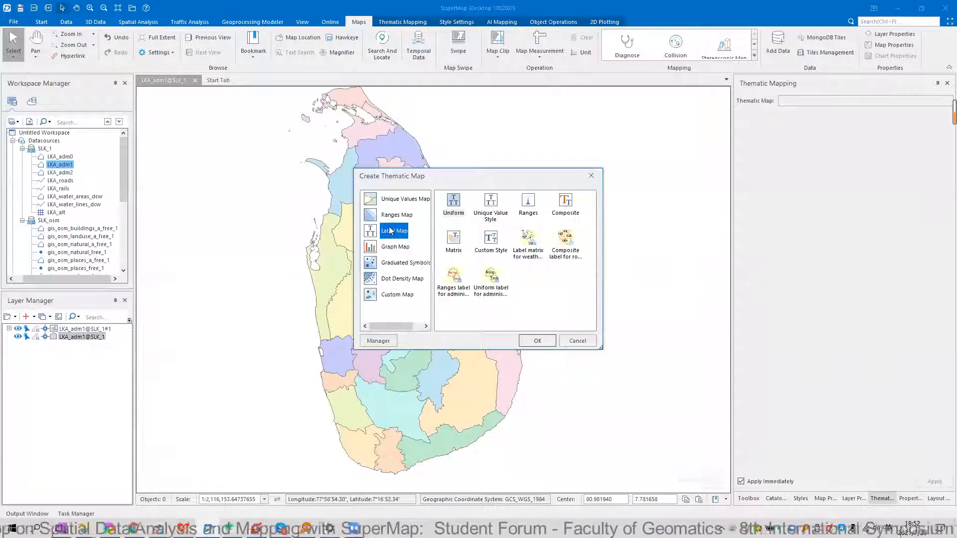
{"action": "left_click", "coordinate": [457, 208]}
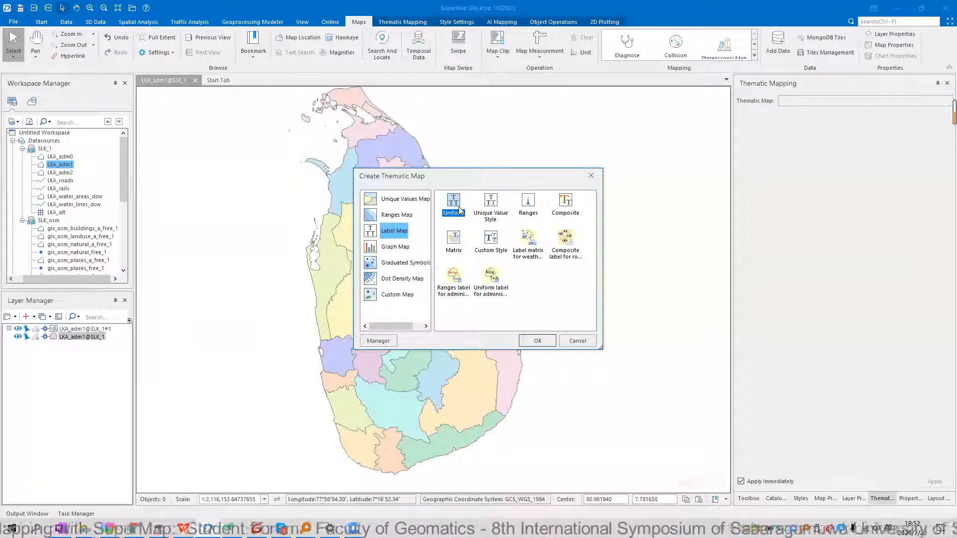
{"action": "left_click", "coordinate": [531, 337]}
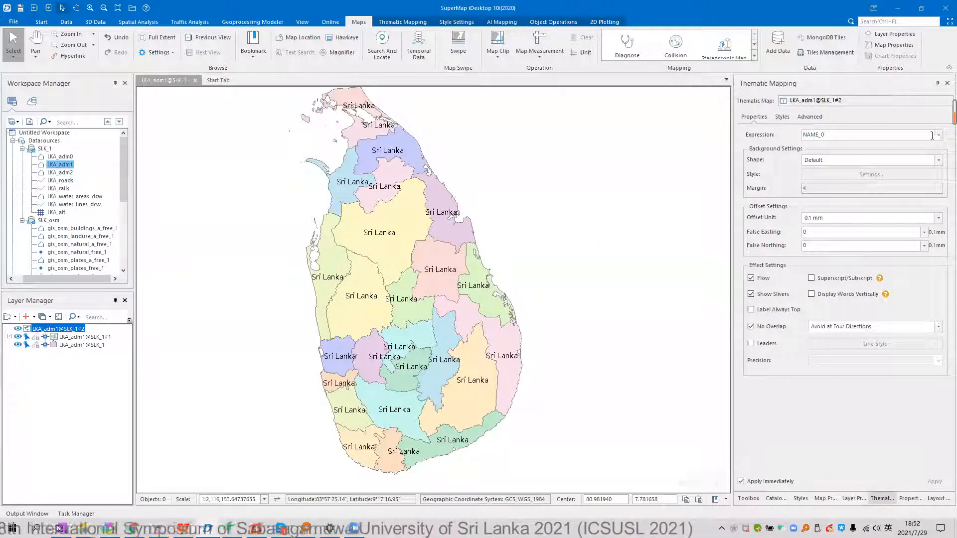
Set the label map's expression to NAME_1 and inspect the district labels on the map
{"action": "left_click", "coordinate": [823, 135]}
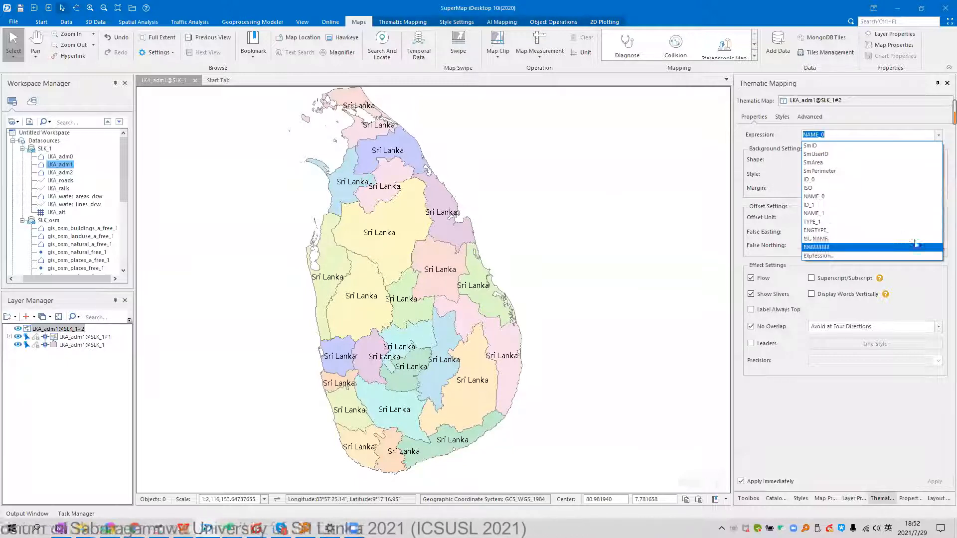
{"action": "left_click", "coordinate": [817, 213]}
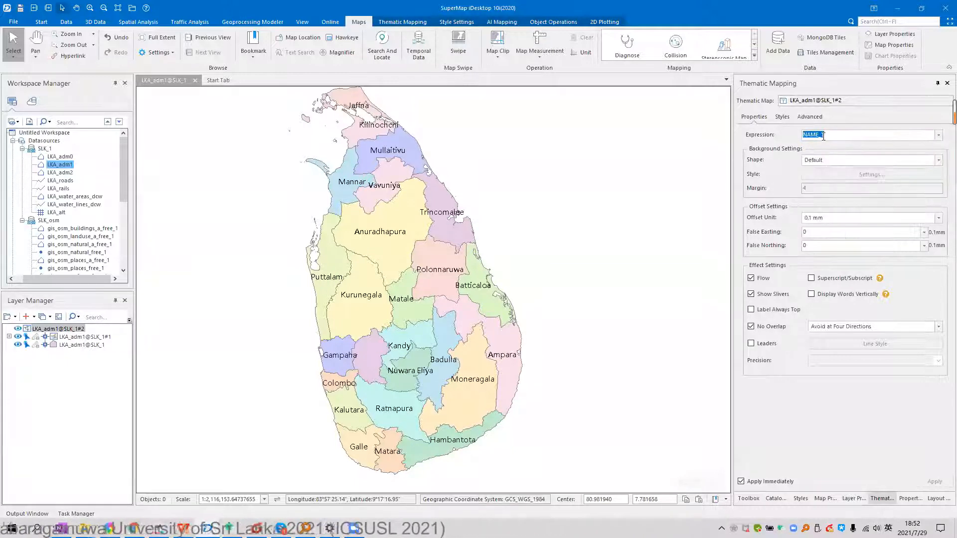
{"action": "scroll", "coordinate": [511, 272], "scroll_direction": "up", "scroll_amount": 1}
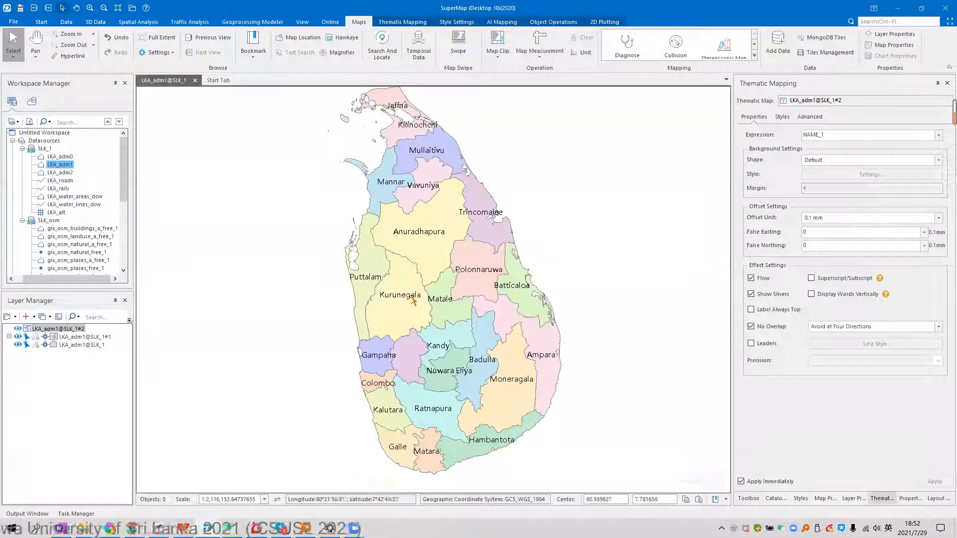
{"action": "scroll", "coordinate": [488, 281], "scroll_direction": "up", "scroll_amount": 1}
{"action": "scroll", "coordinate": [487, 274], "scroll_direction": "down", "scroll_amount": 2}
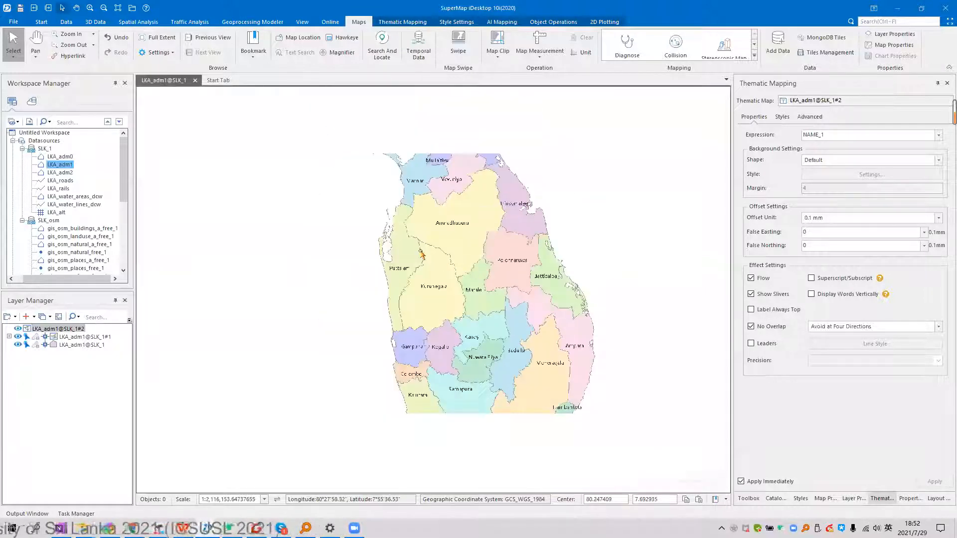
{"action": "scroll", "coordinate": [421, 254], "scroll_direction": "up", "scroll_amount": 1}
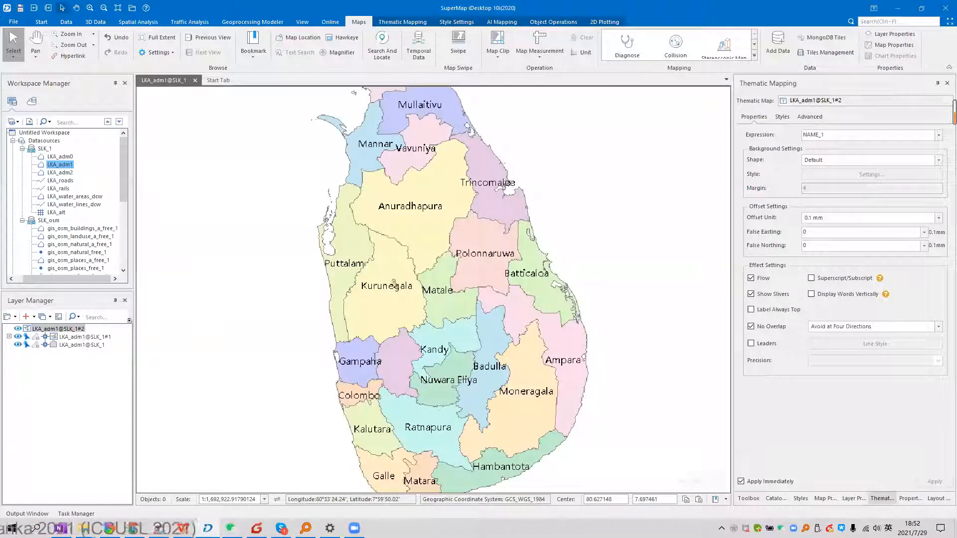
{"action": "scroll", "coordinate": [417, 245], "scroll_direction": "up", "scroll_amount": 1}
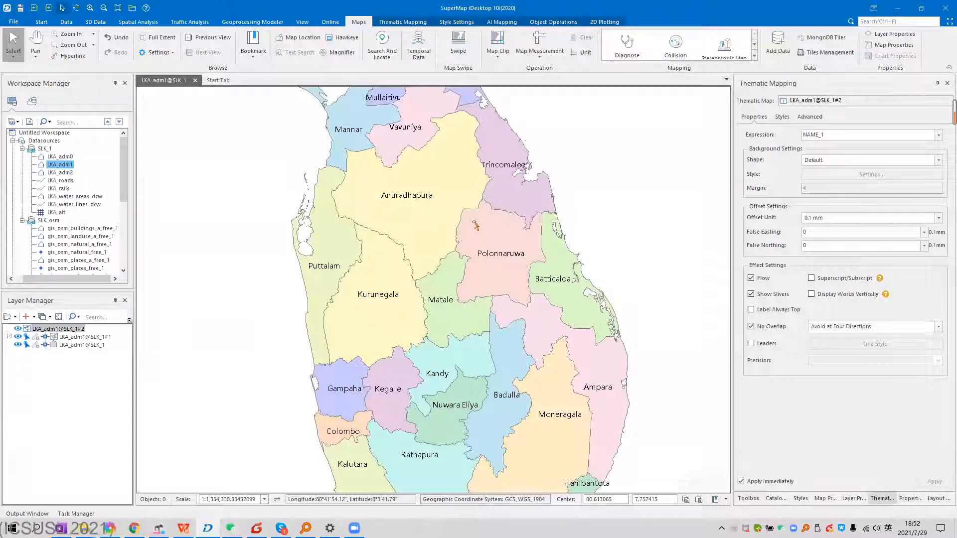
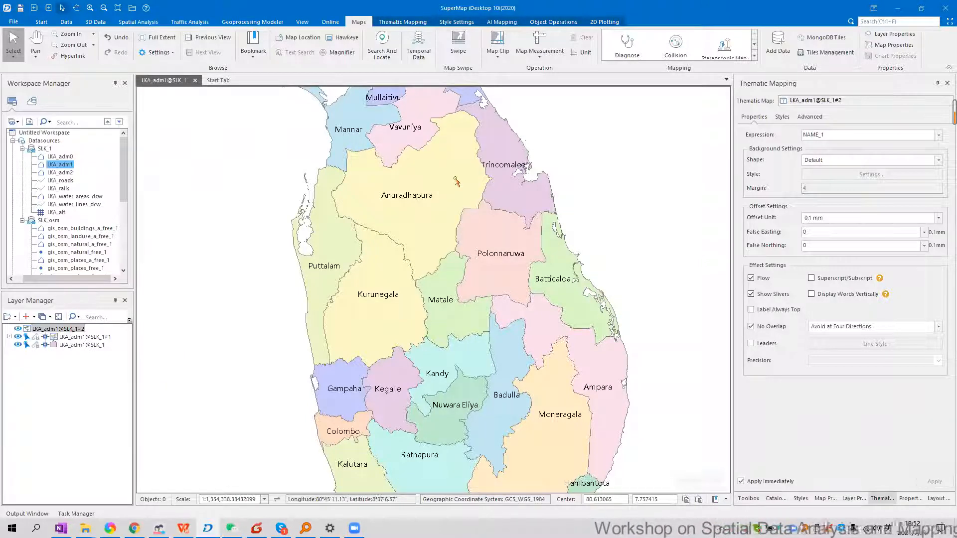
Add the LKA_adm2 dataset to the current map as a layer and hide that layer
{"action": "left_click", "coordinate": [69, 174]}
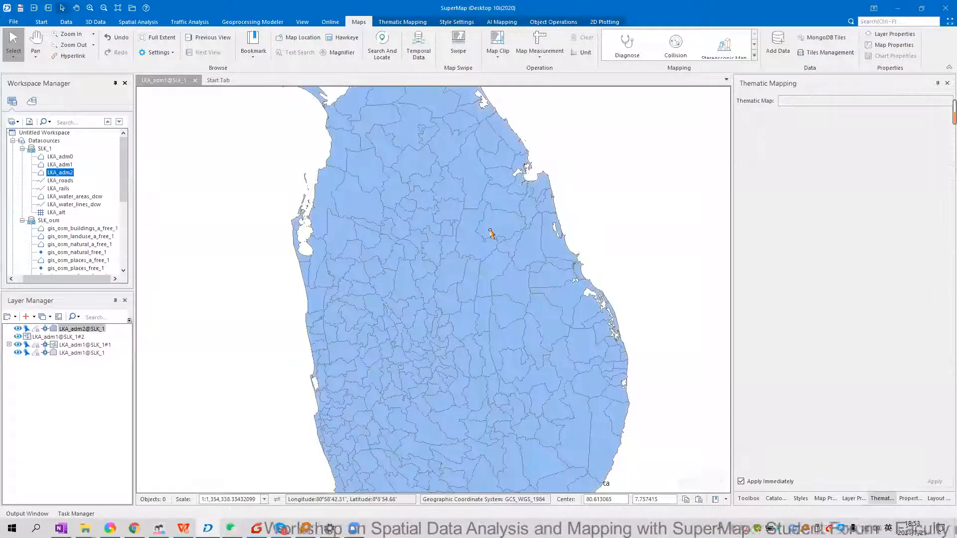
{"action": "scroll", "coordinate": [442, 187], "scroll_direction": "up", "scroll_amount": 1}
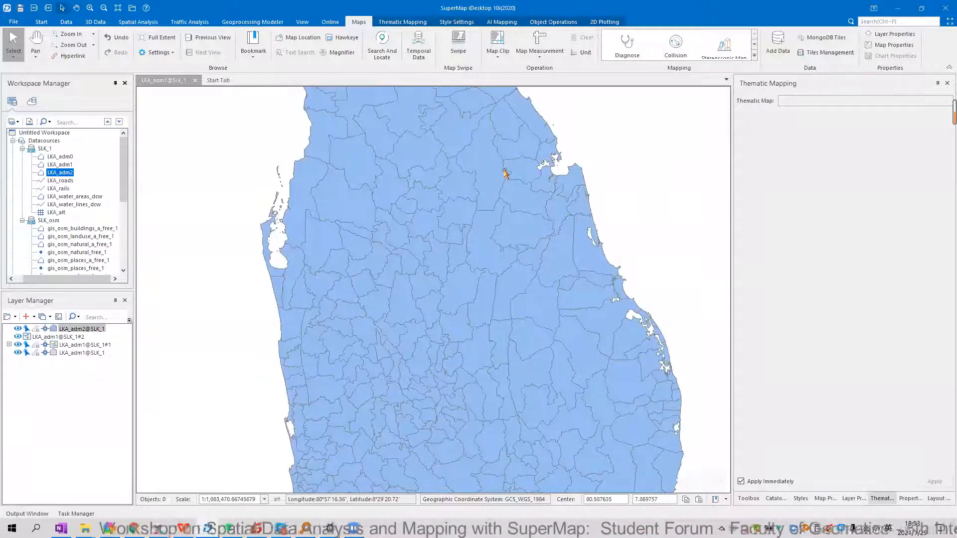
{"action": "scroll", "coordinate": [447, 256], "scroll_direction": "up", "scroll_amount": 1}
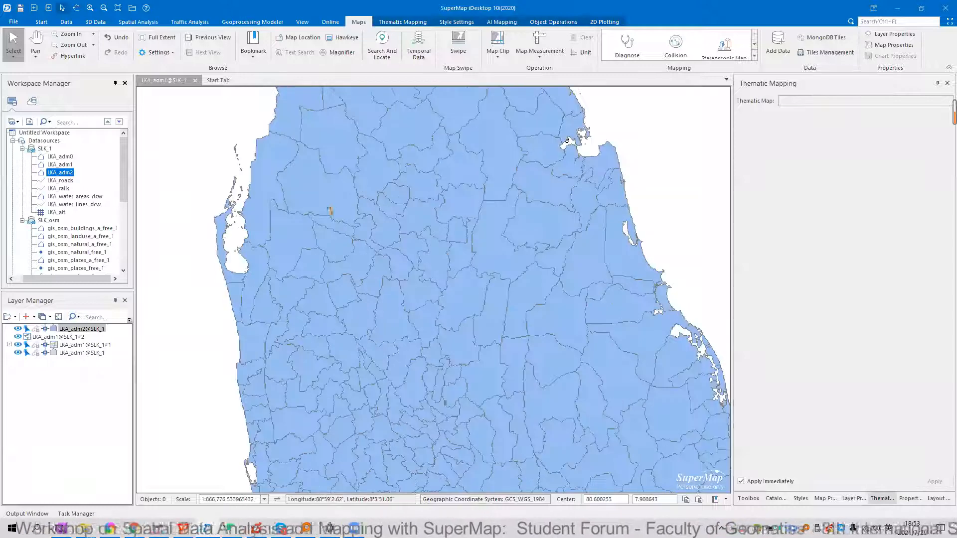
{"action": "left_click", "coordinate": [18, 329]}
{"action": "scroll", "coordinate": [277, 222], "scroll_direction": "down", "scroll_amount": 1}
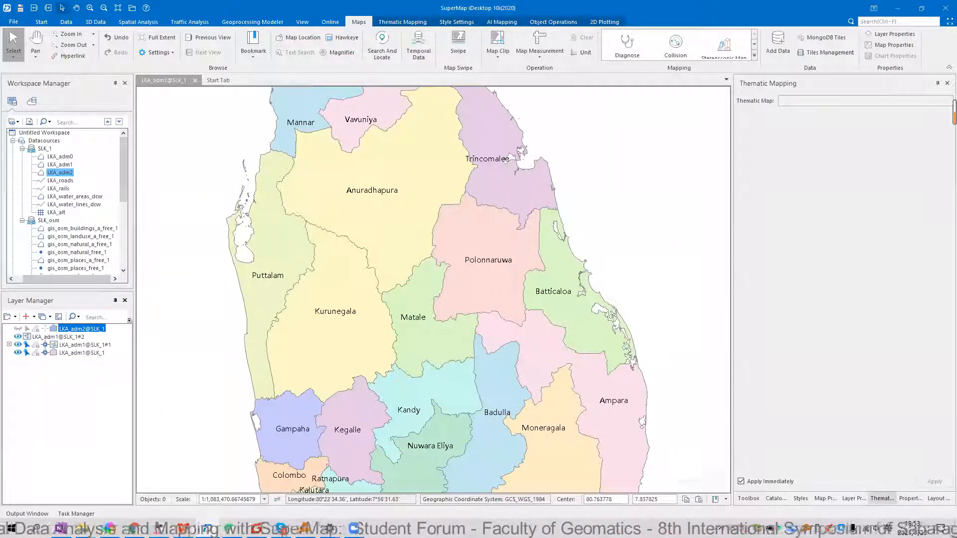
{"action": "left_click_drag", "start_coordinate": [404, 276], "coordinate": [501, 215]}
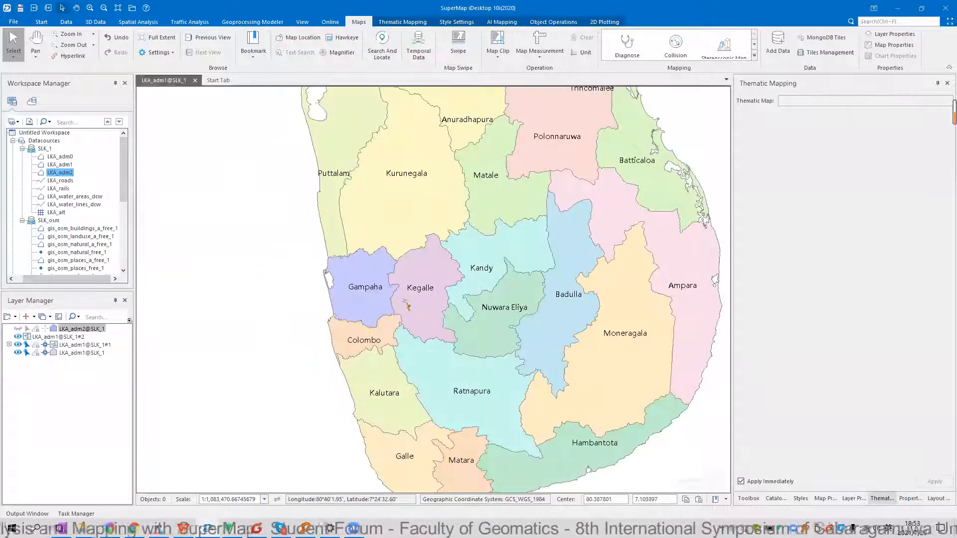
{"action": "scroll", "coordinate": [367, 315], "scroll_direction": "up", "scroll_amount": 1}
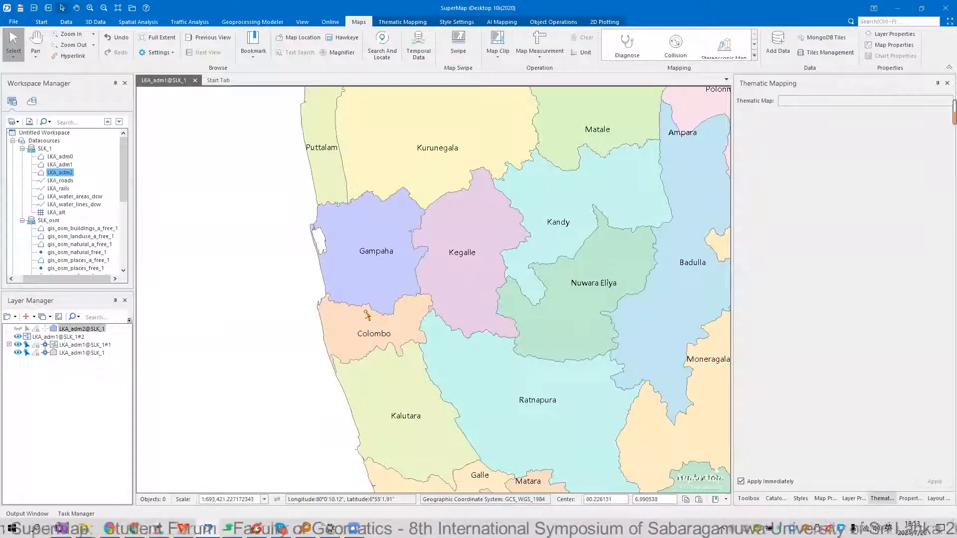
Compare the LKA_adm2 subdivisions with the districts around Colombo by showing the layer briefly and hiding it again
{"action": "left_click", "coordinate": [18, 329]}
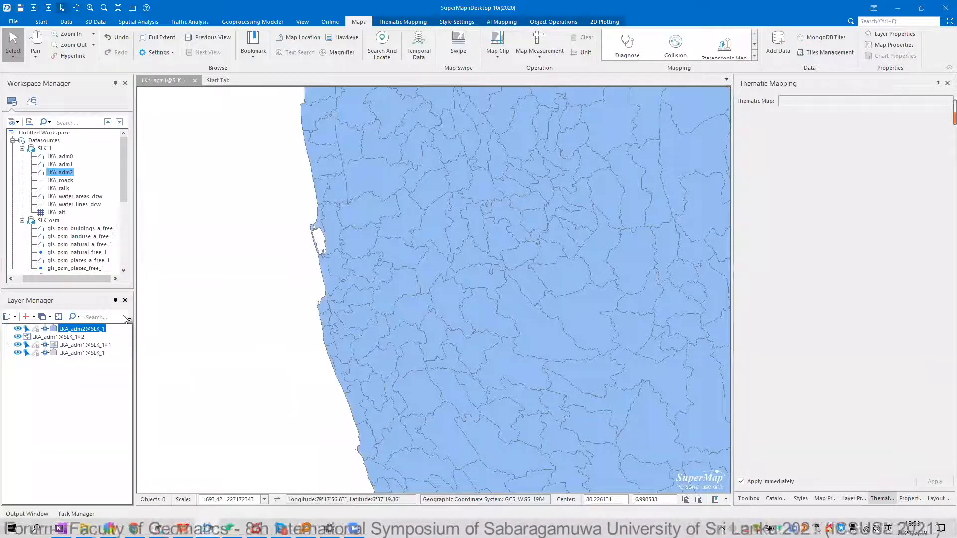
{"action": "scroll", "coordinate": [427, 299], "scroll_direction": "down", "scroll_amount": 1}
{"action": "scroll", "coordinate": [430, 314], "scroll_direction": "up", "scroll_amount": 1}
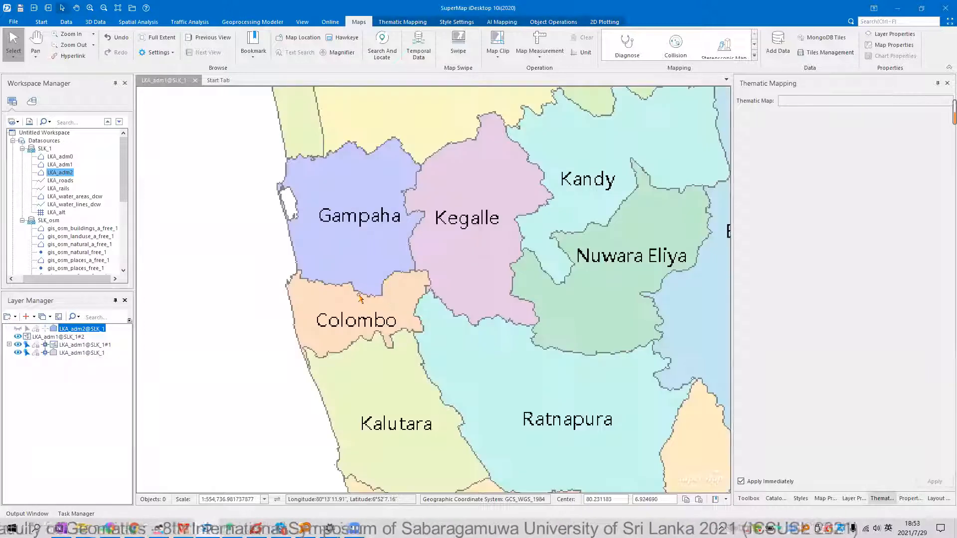
{"action": "scroll", "coordinate": [424, 324], "scroll_direction": "up", "scroll_amount": 1}
{"action": "left_click_drag", "start_coordinate": [417, 303], "coordinate": [470, 306]}
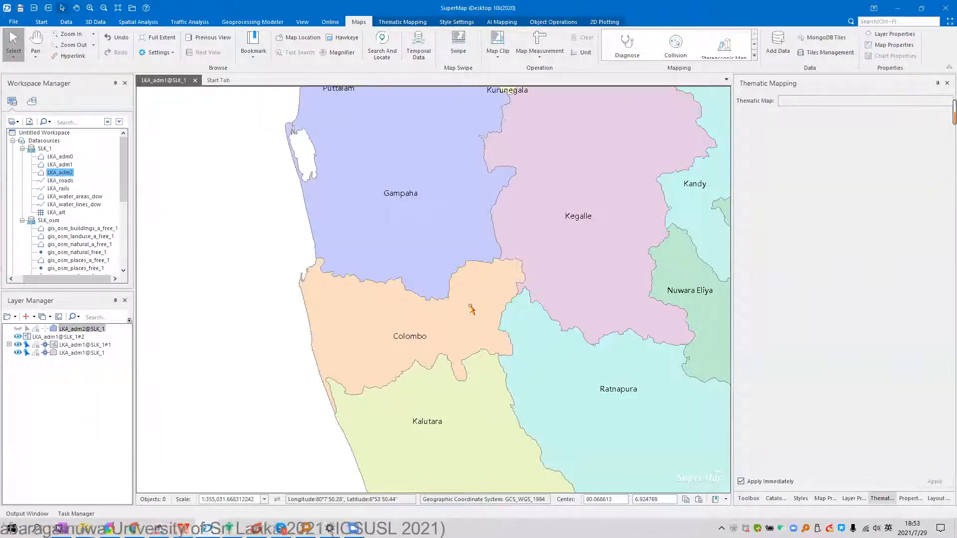
Set the current map scale as the minimum visible scale of the unique values layer LKA_adm1@SLK_1#1
{"action": "left_click", "coordinate": [76, 344]}
{"action": "left_click", "coordinate": [73, 338]}
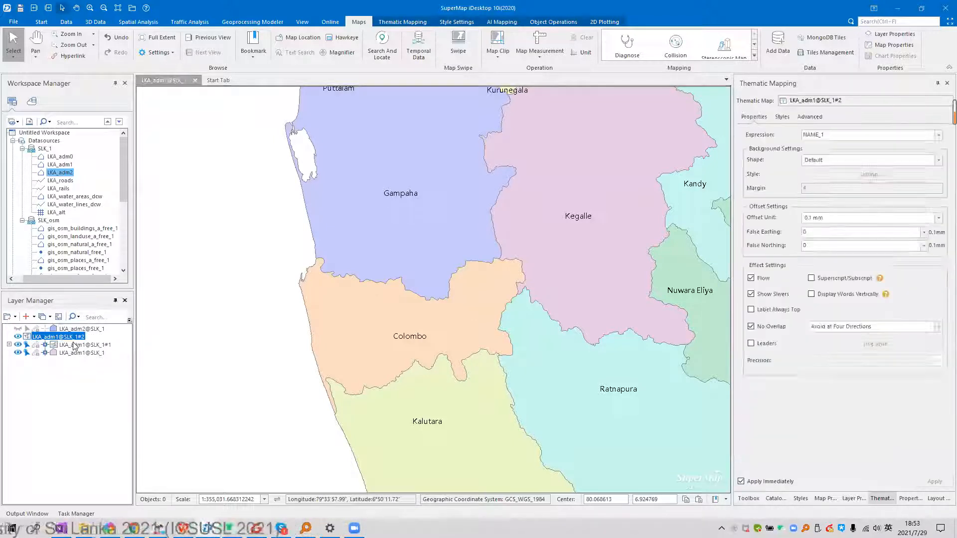
{"action": "left_click", "coordinate": [75, 345]}
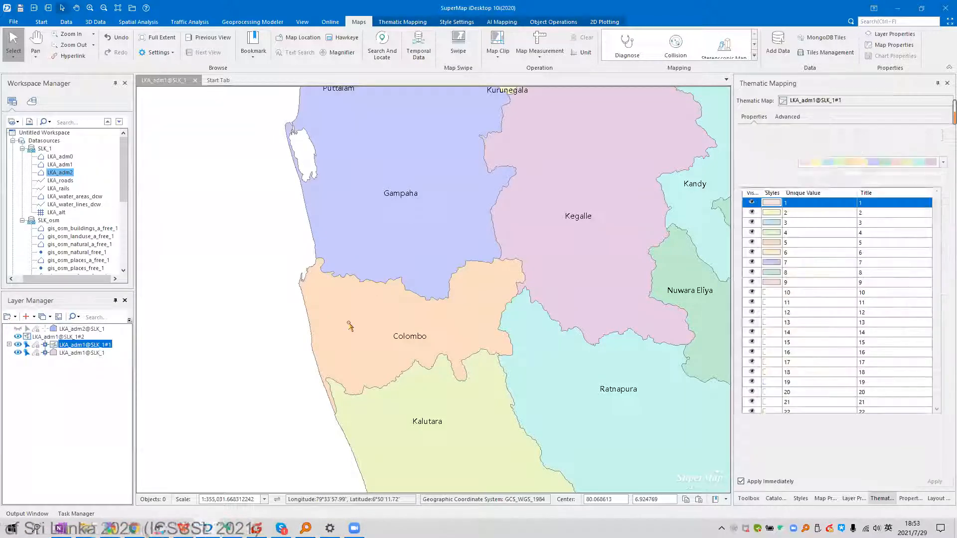
{"action": "right_click", "coordinate": [70, 347]}
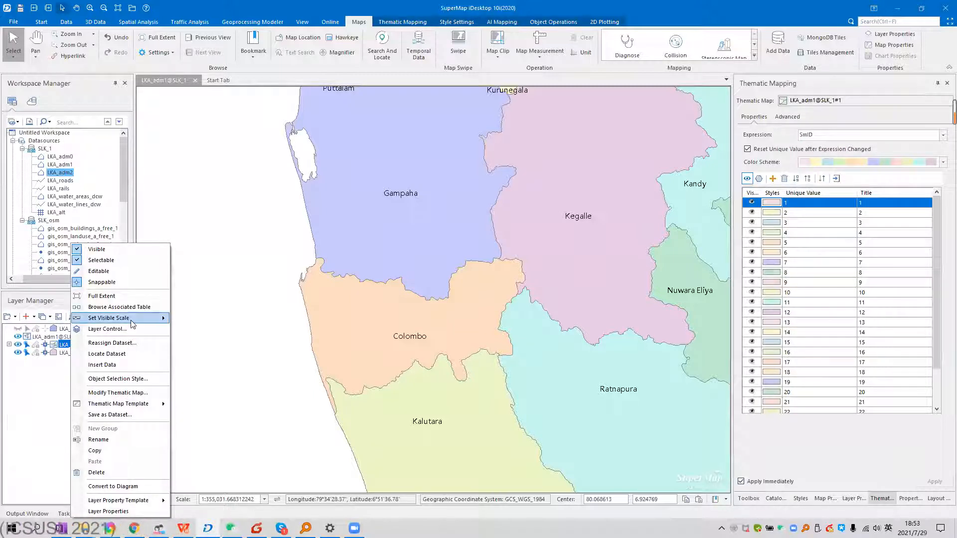
{"action": "mouse_move", "coordinate": [133, 325]}
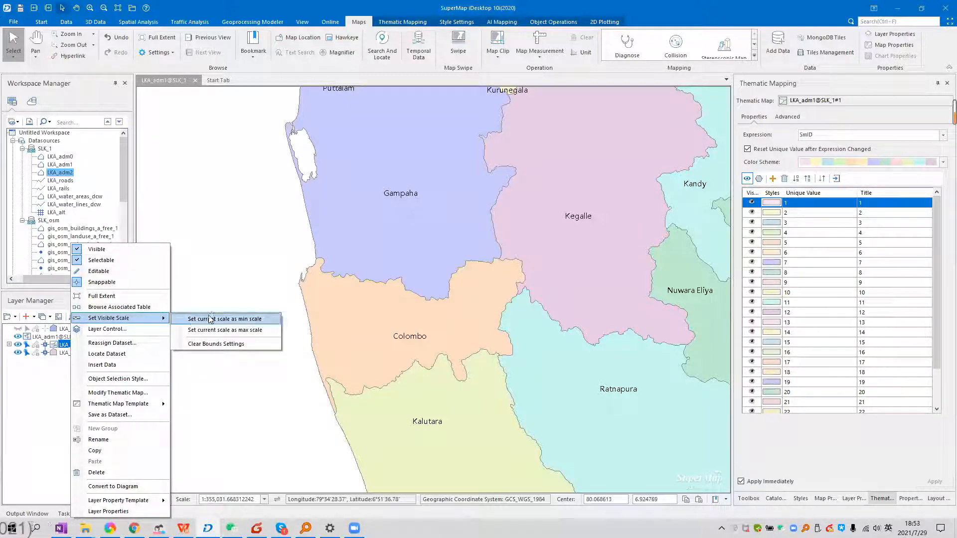
{"action": "left_click", "coordinate": [250, 324]}
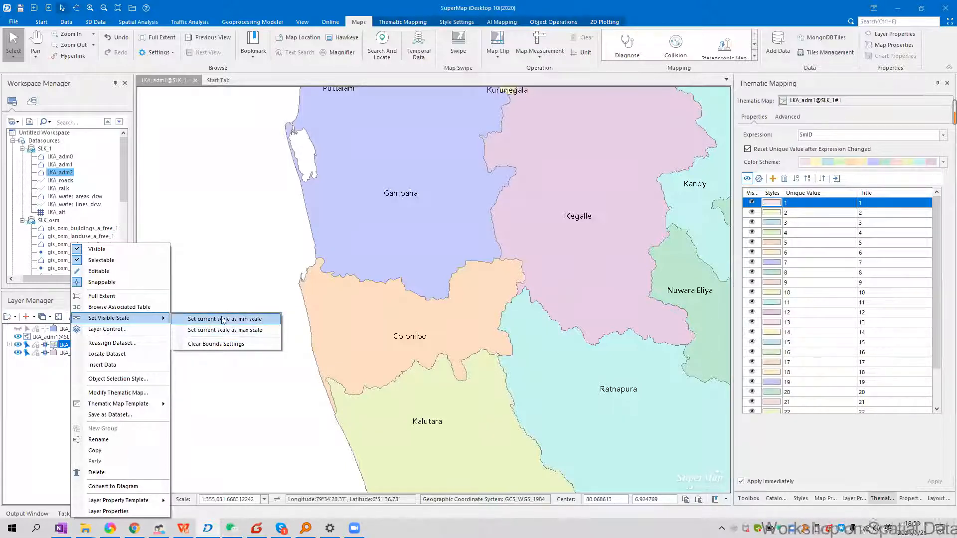
{"action": "left_click", "coordinate": [246, 321]}
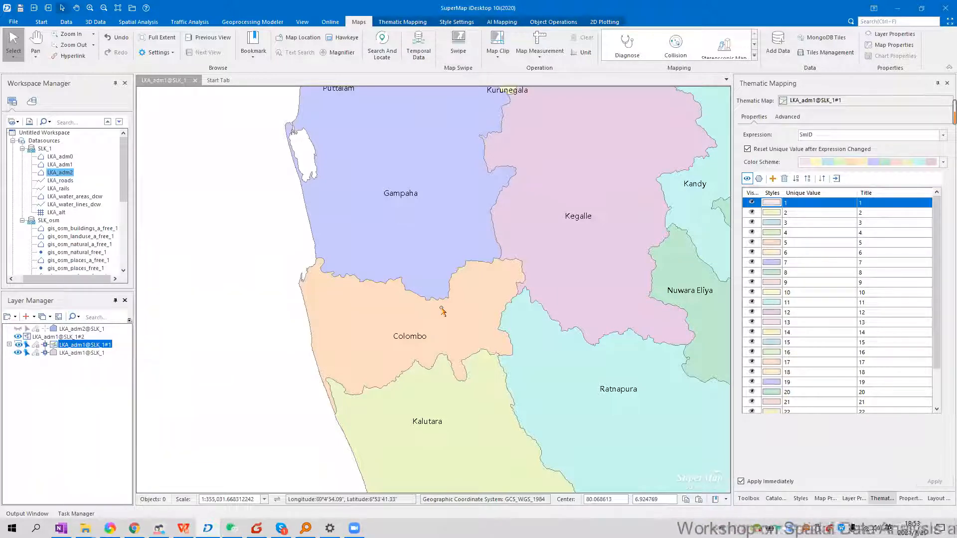
Check at which scales the unique values layer is drawn by zooming in and out around Colombo
{"action": "scroll", "coordinate": [440, 321], "scroll_direction": "up", "scroll_amount": 2}
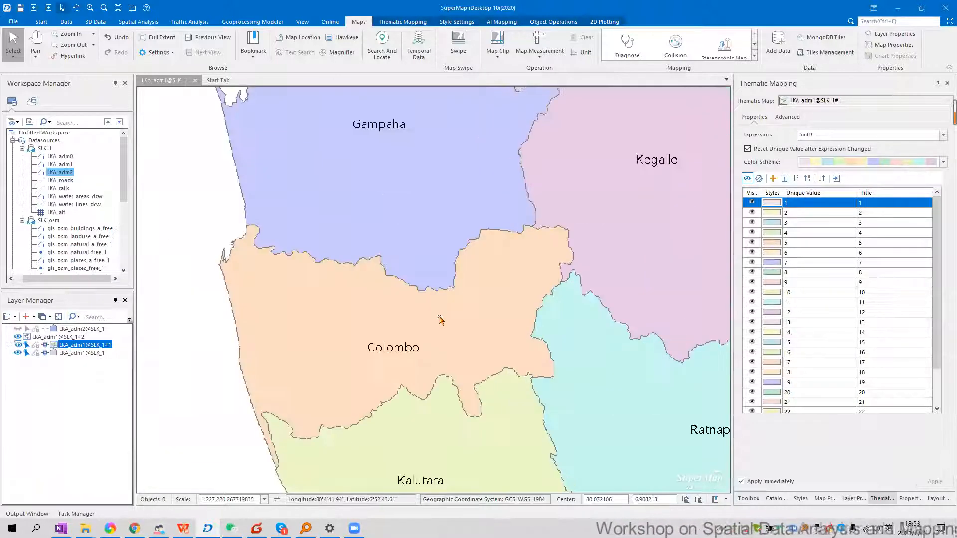
{"action": "scroll", "coordinate": [440, 320], "scroll_direction": "down", "scroll_amount": 3}
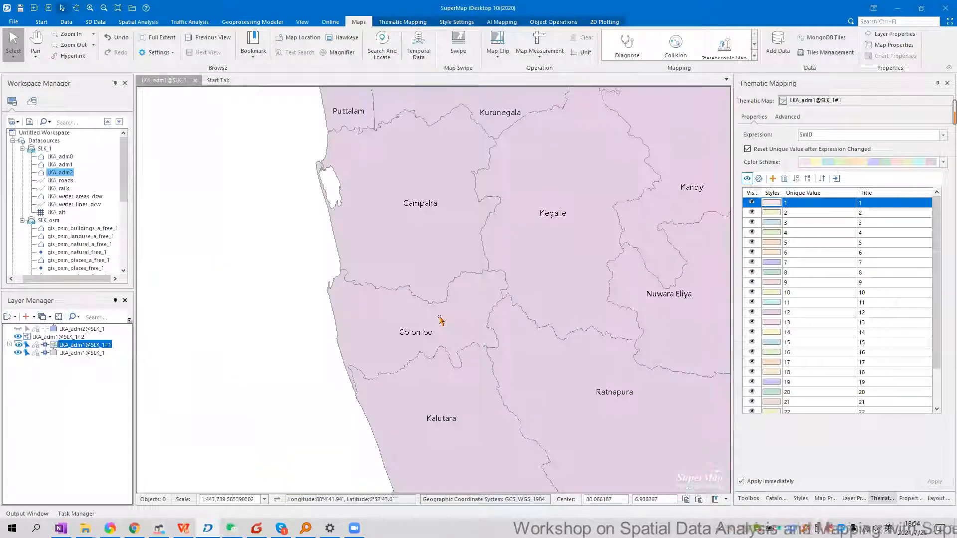
{"action": "scroll", "coordinate": [440, 321], "scroll_direction": "up", "scroll_amount": 2}
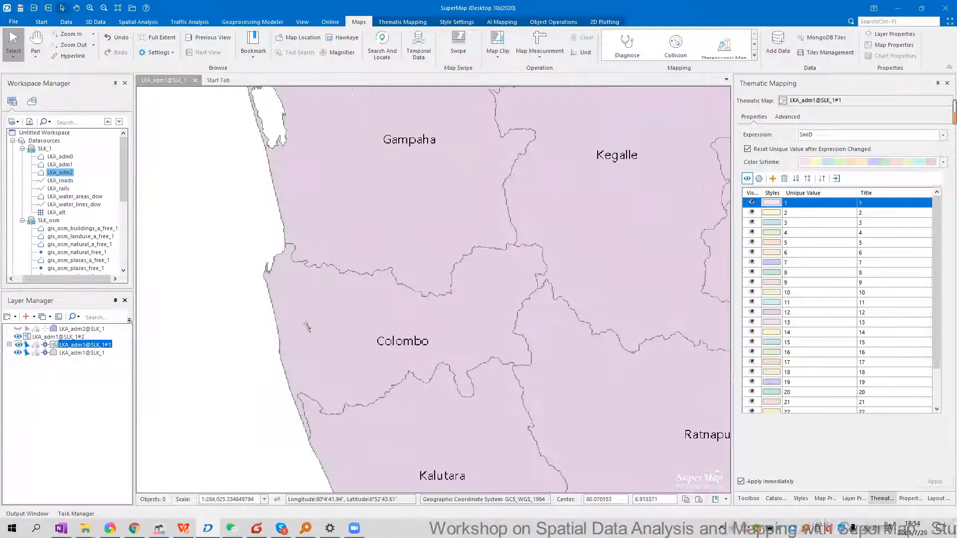
{"action": "scroll", "coordinate": [430, 333], "scroll_direction": "down", "scroll_amount": 2}
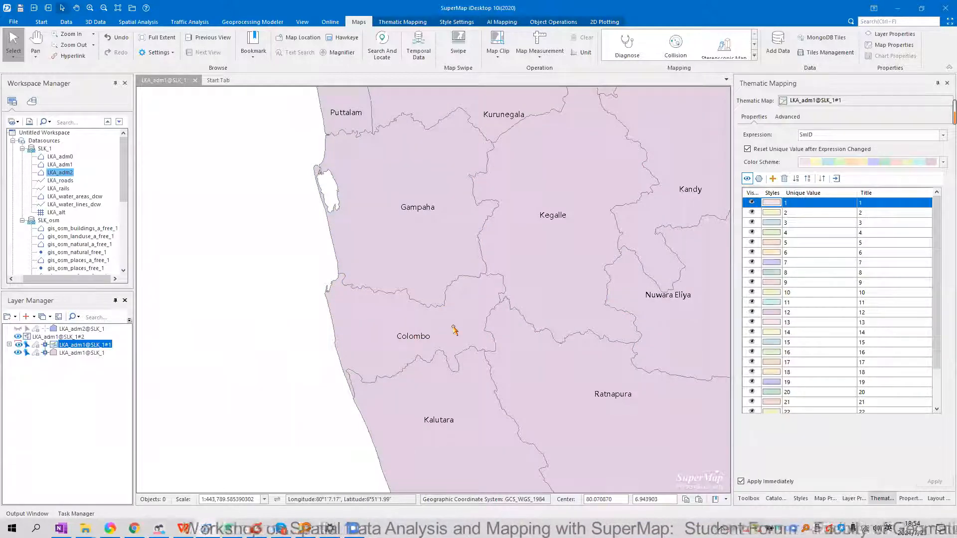
{"action": "scroll", "coordinate": [454, 330], "scroll_direction": "up", "scroll_amount": 1}
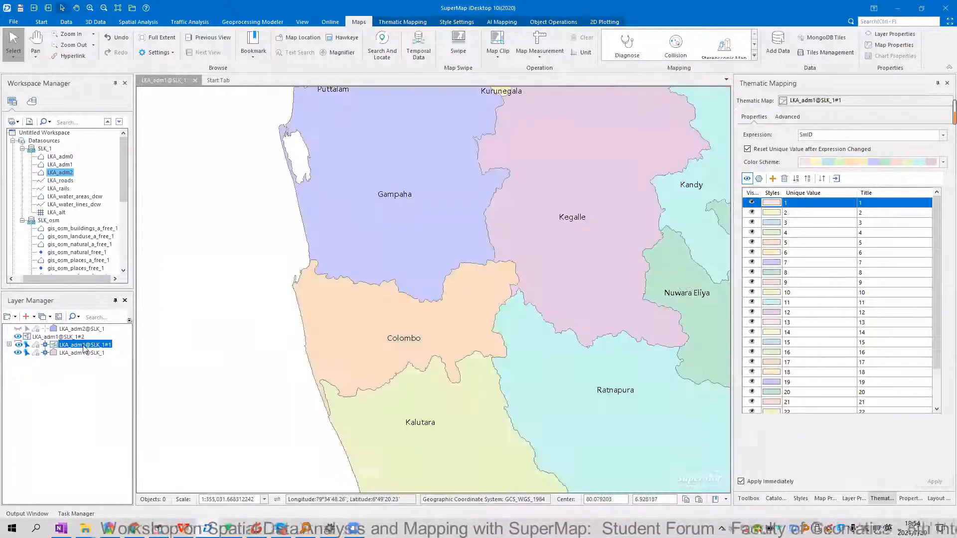
Set the current map scale as the maximum visible scale of the LKA_adm1 unique values layer and the LKA_adm1 label layer
{"action": "right_click", "coordinate": [84, 345]}
{"action": "mouse_move", "coordinate": [172, 319]}
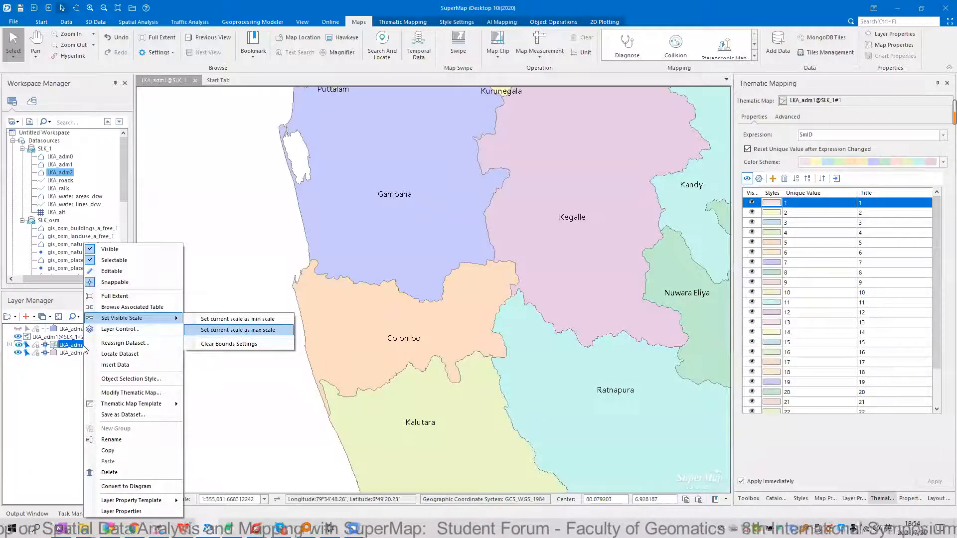
{"action": "left_click", "coordinate": [195, 327]}
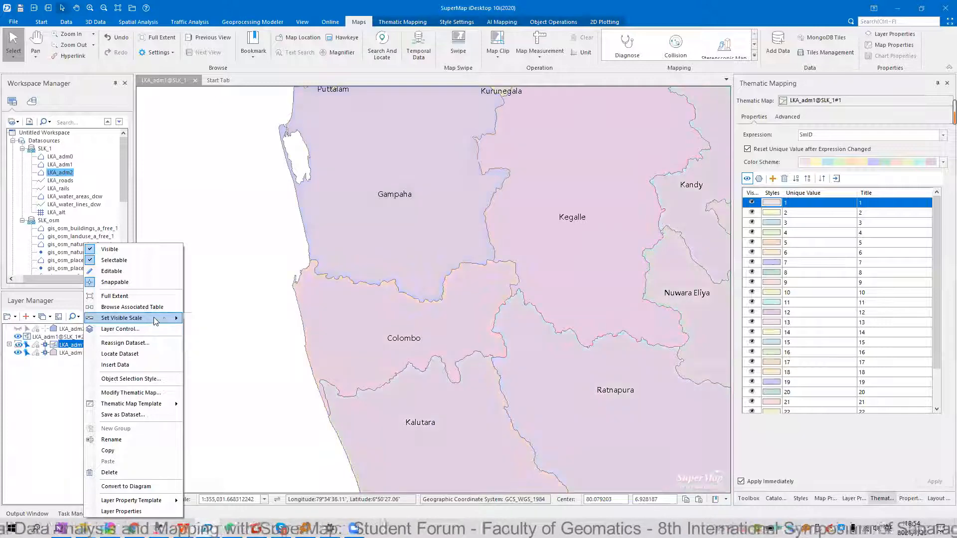
{"action": "mouse_move", "coordinate": [156, 319]}
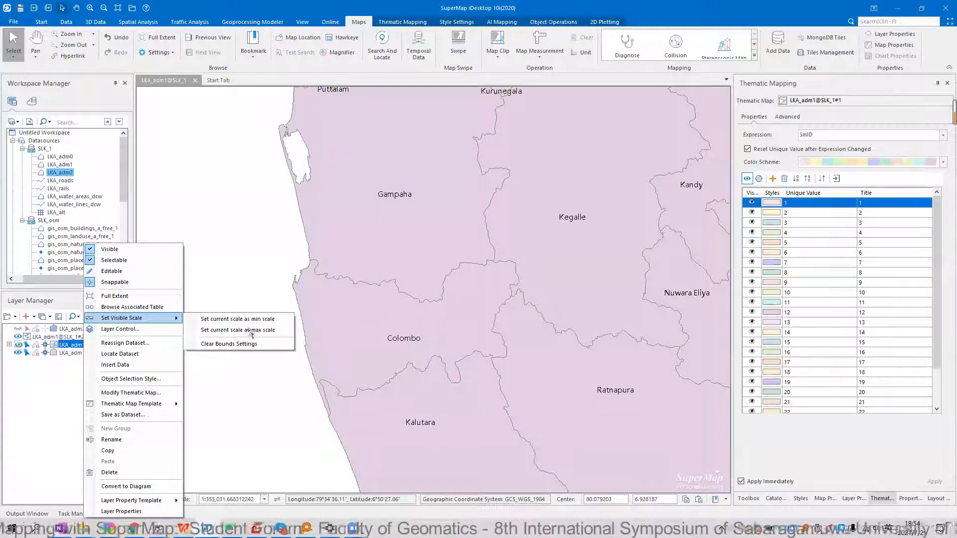
{"action": "left_click", "coordinate": [66, 336]}
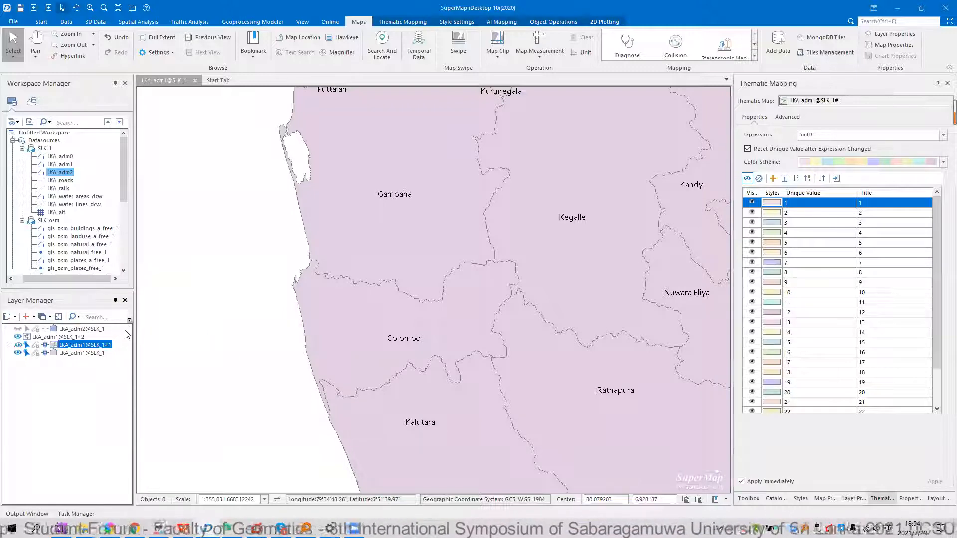
{"action": "right_click", "coordinate": [65, 337]}
{"action": "mouse_move", "coordinate": [124, 331]}
{"action": "left_click", "coordinate": [222, 348]}
Show the LKA_adm2@SLK_1 layer and create a unique values map from it with SmID as the expression
{"action": "left_click", "coordinate": [18, 329]}
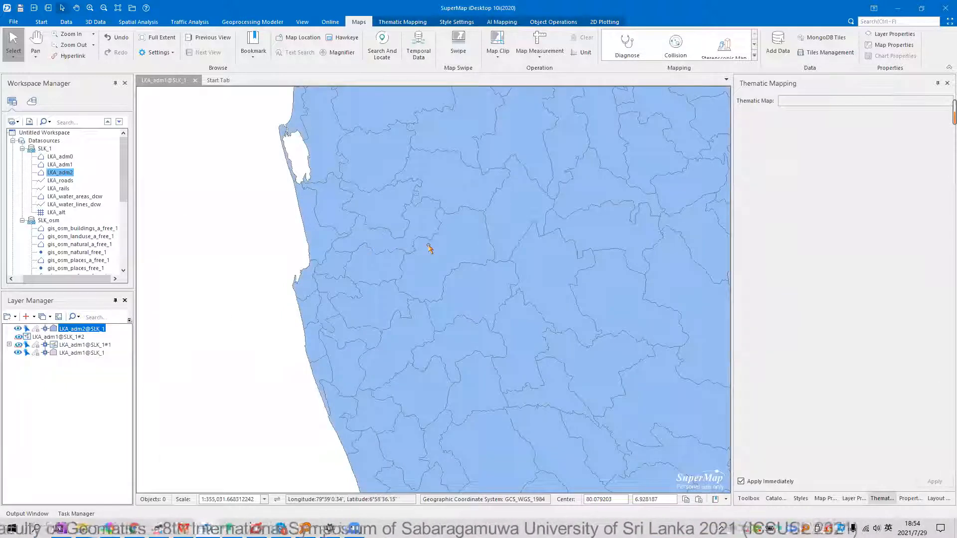
{"action": "right_click", "coordinate": [91, 331]}
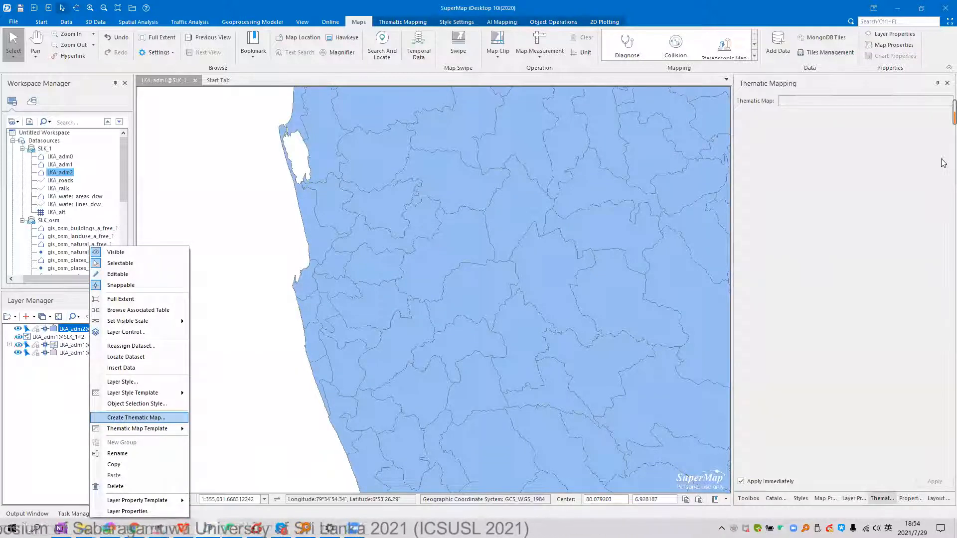
{"action": "left_click", "coordinate": [943, 135]}
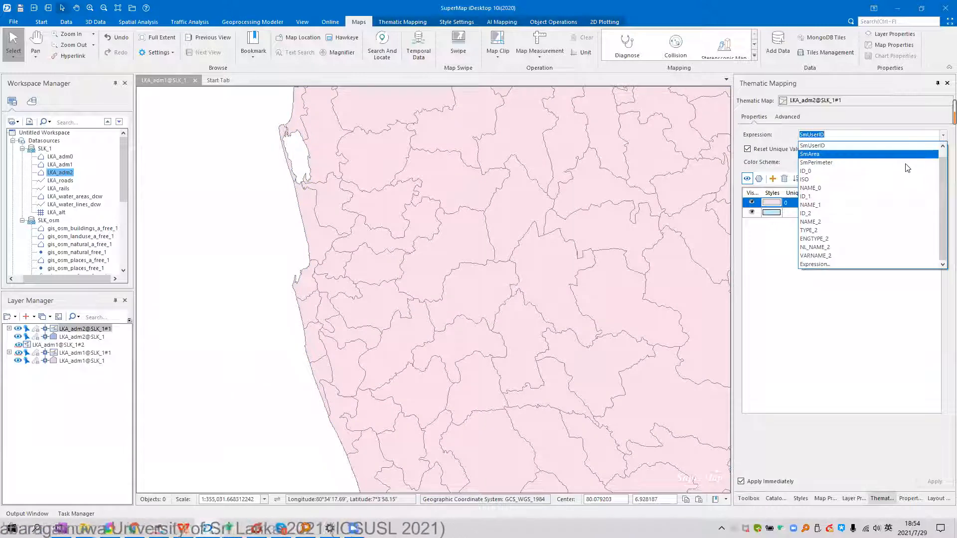
{"action": "left_click", "coordinate": [904, 145]}
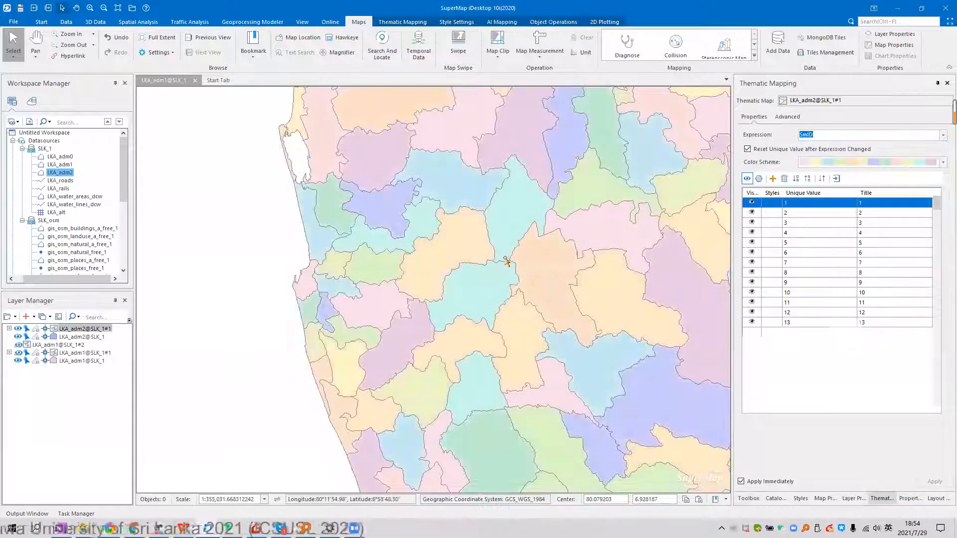
Create a uniform label map from the LKA_adm2@SLK_1 layer with NAME_2 as the label expression
{"action": "right_click", "coordinate": [82, 329]}
{"action": "key", "text": "Escape"}
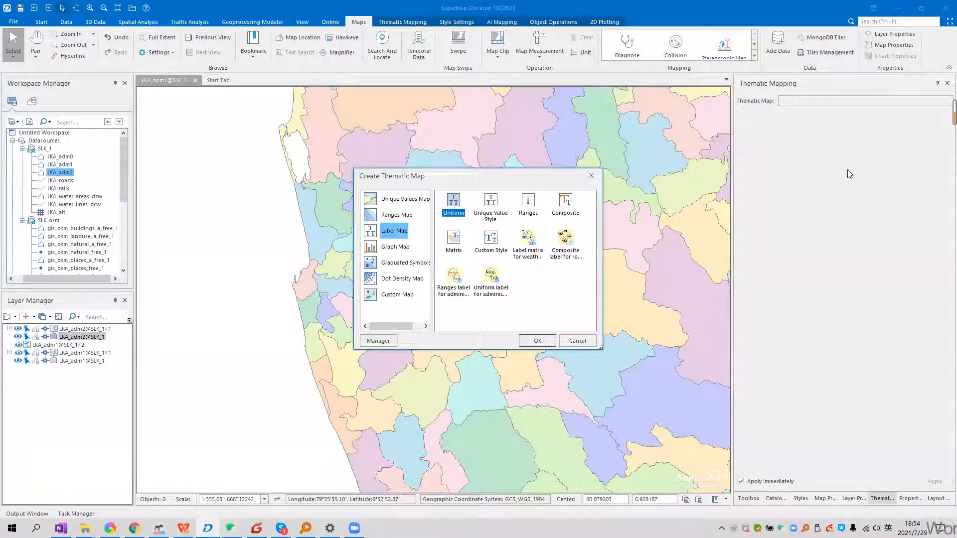
{"action": "left_click", "coordinate": [853, 222]}
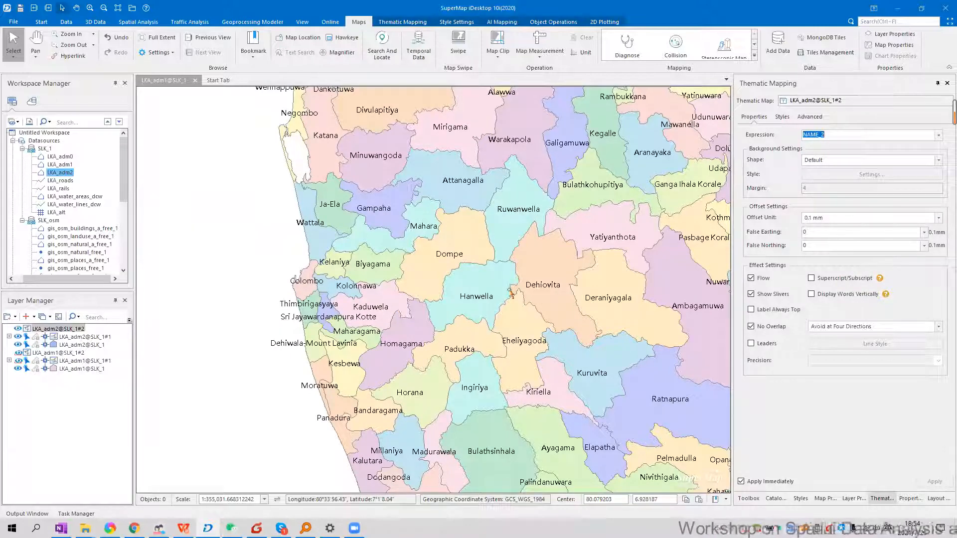
Set the current map scale as the minimum visible scale of the LKA_adm2 base, unique values and label layers, and check the switch between scales
{"action": "left_click", "coordinate": [82, 345]}
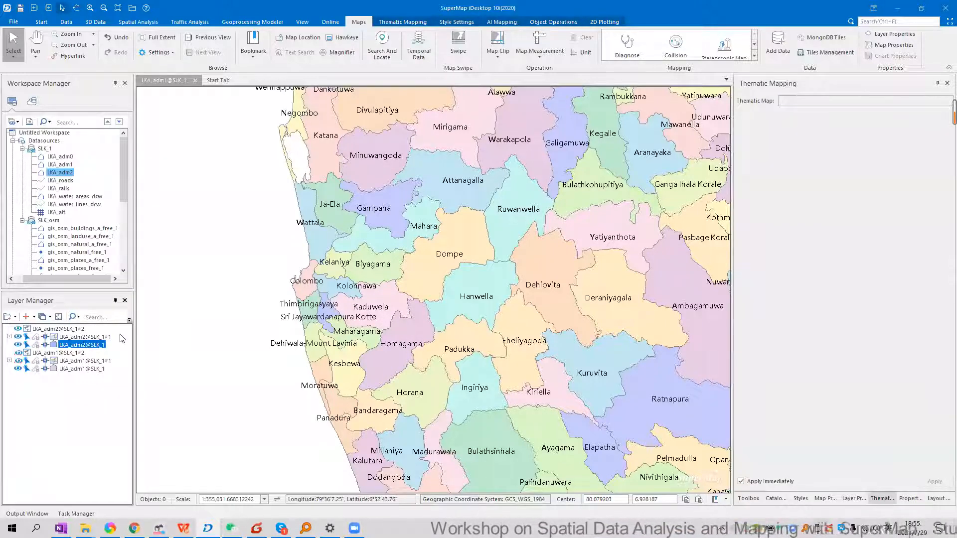
{"action": "right_click", "coordinate": [75, 342]}
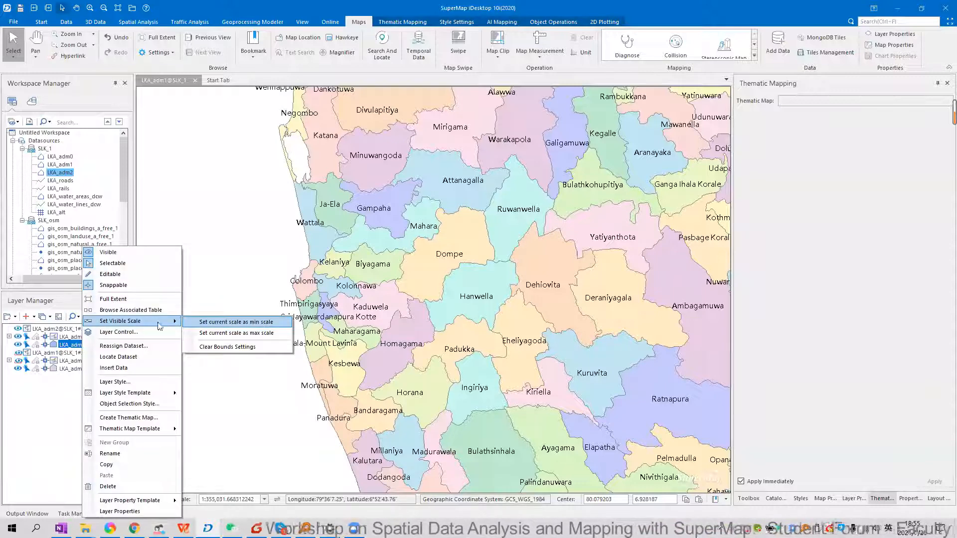
{"action": "left_click", "coordinate": [73, 335]}
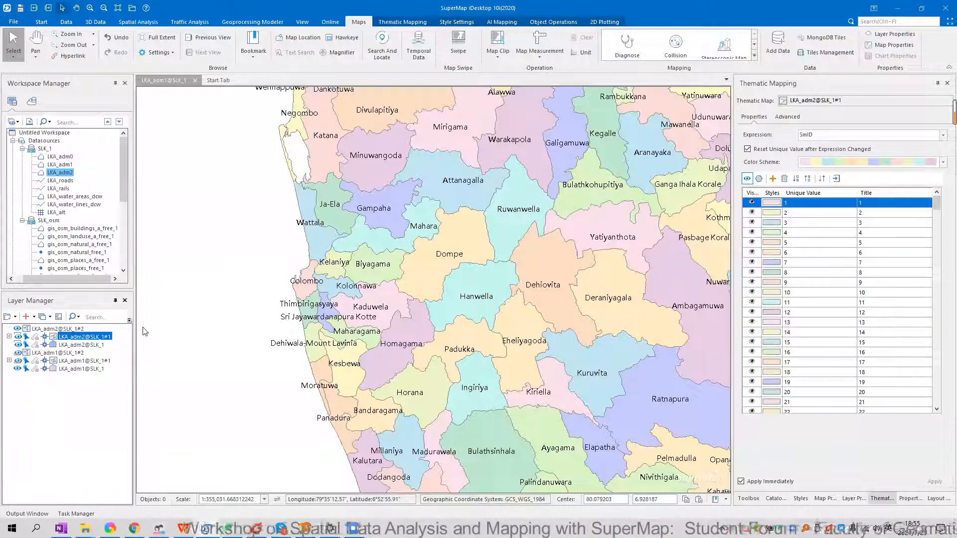
{"action": "right_click", "coordinate": [75, 329]}
{"action": "mouse_move", "coordinate": [125, 332]}
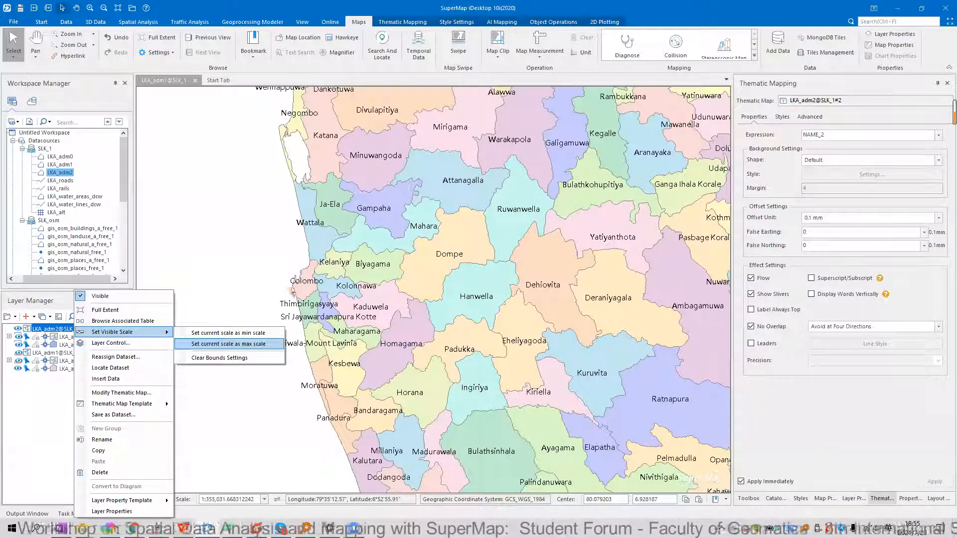
{"action": "left_click", "coordinate": [404, 283]}
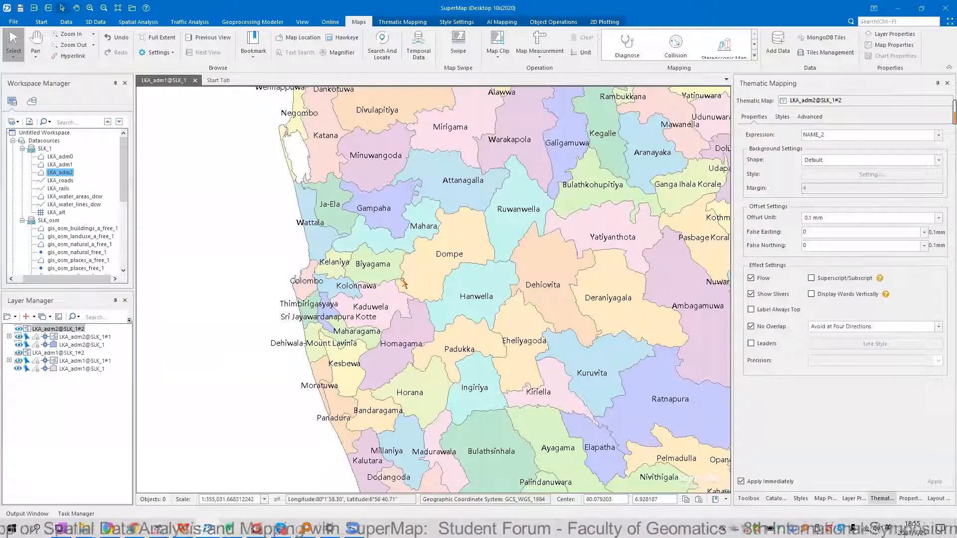
{"action": "scroll", "coordinate": [384, 288], "scroll_direction": "down", "scroll_amount": 1}
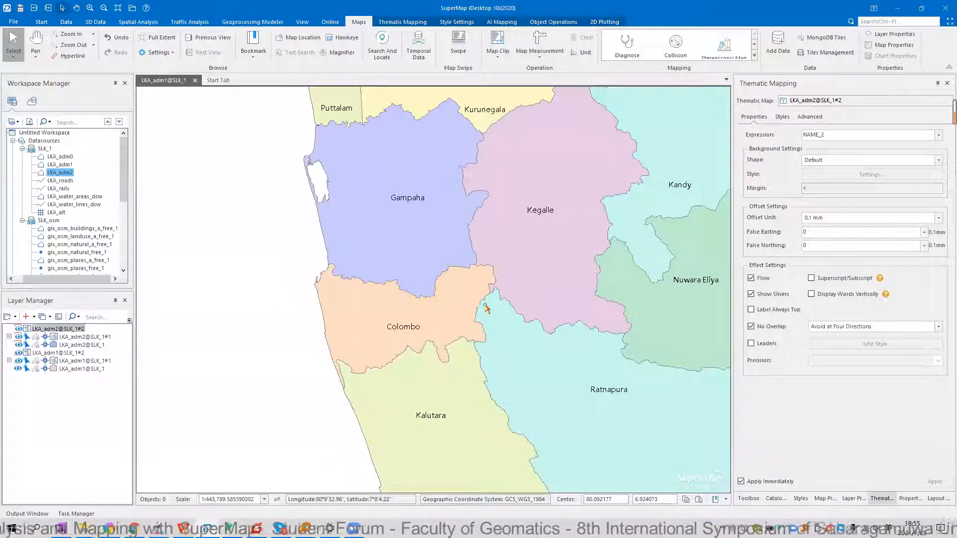
{"action": "scroll", "coordinate": [384, 290], "scroll_direction": "up", "scroll_amount": 1}
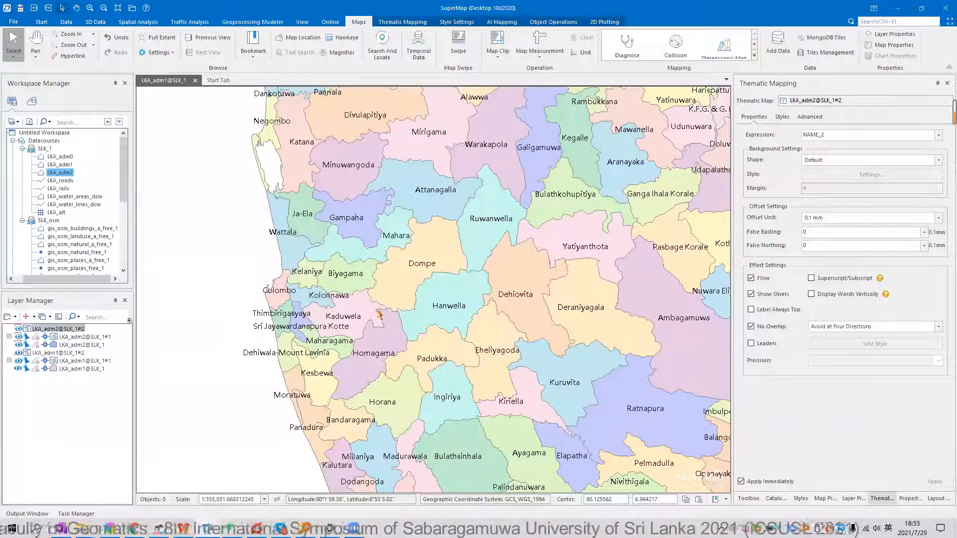
{"action": "scroll", "coordinate": [379, 315], "scroll_direction": "up", "scroll_amount": 1}
{"action": "scroll", "coordinate": [396, 334], "scroll_direction": "up", "scroll_amount": 1}
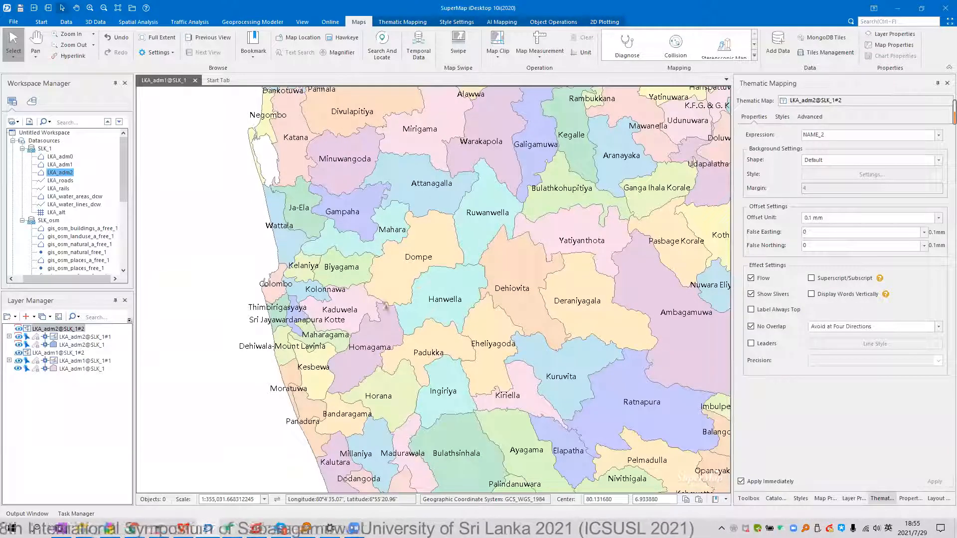
{"action": "scroll", "coordinate": [382, 312], "scroll_direction": "up", "scroll_amount": 1}
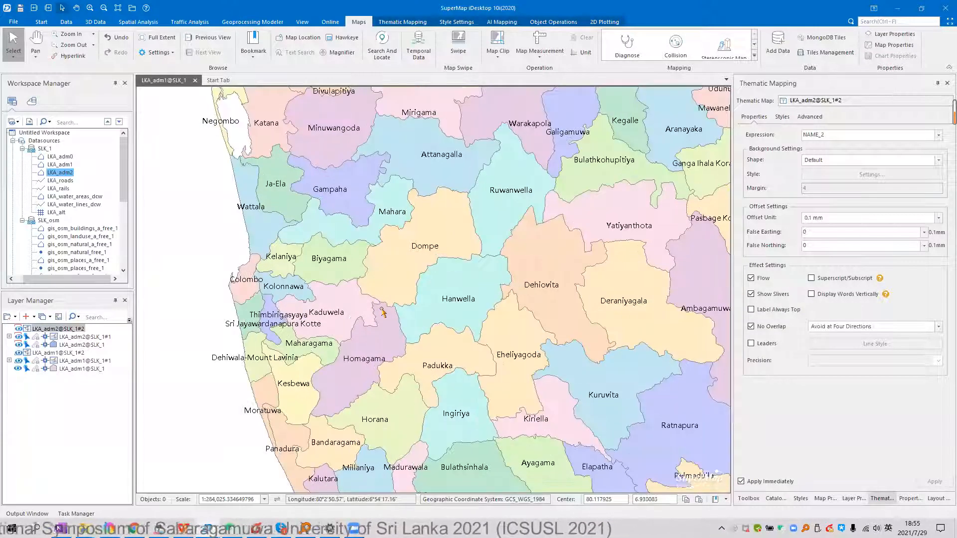
Give the LKA_adm1@SLK_1 base layer the empty System 1 (NULL) fill style
{"action": "left_click", "coordinate": [90, 370]}
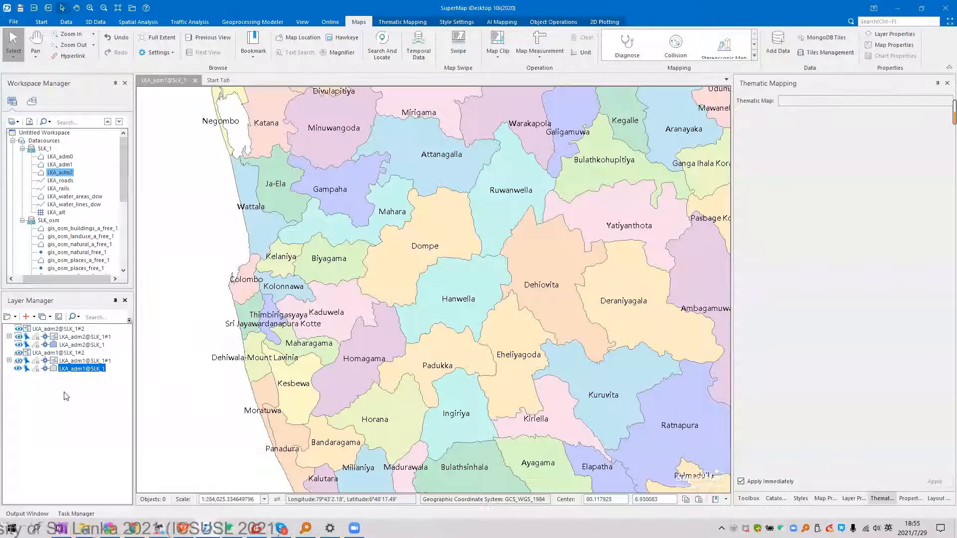
{"action": "scroll", "coordinate": [400, 325], "scroll_direction": "down", "scroll_amount": 2}
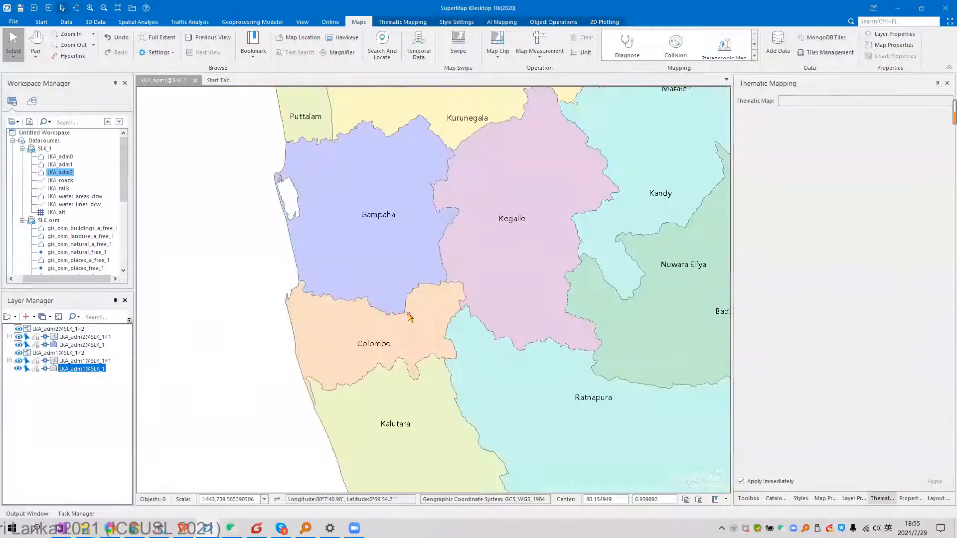
{"action": "right_click", "coordinate": [90, 369]}
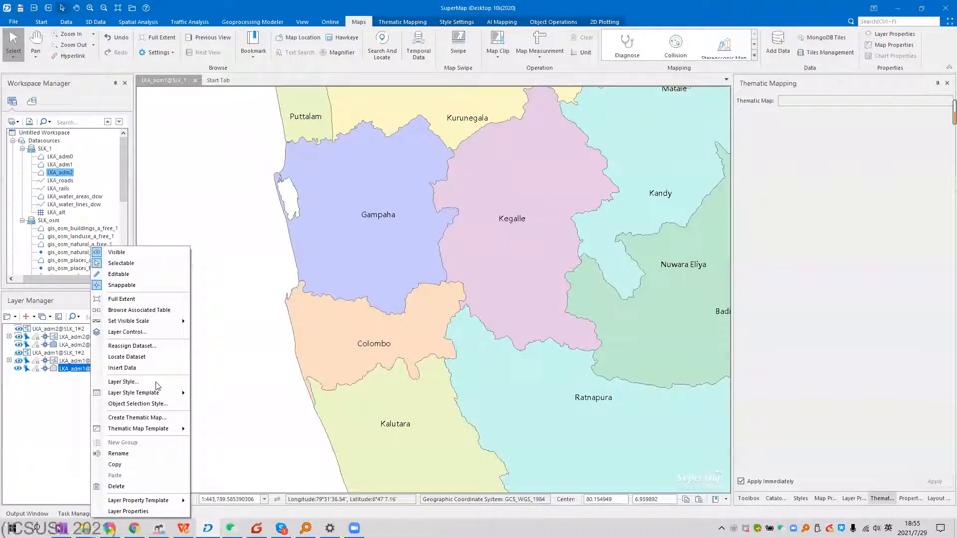
{"action": "left_click", "coordinate": [123, 383]}
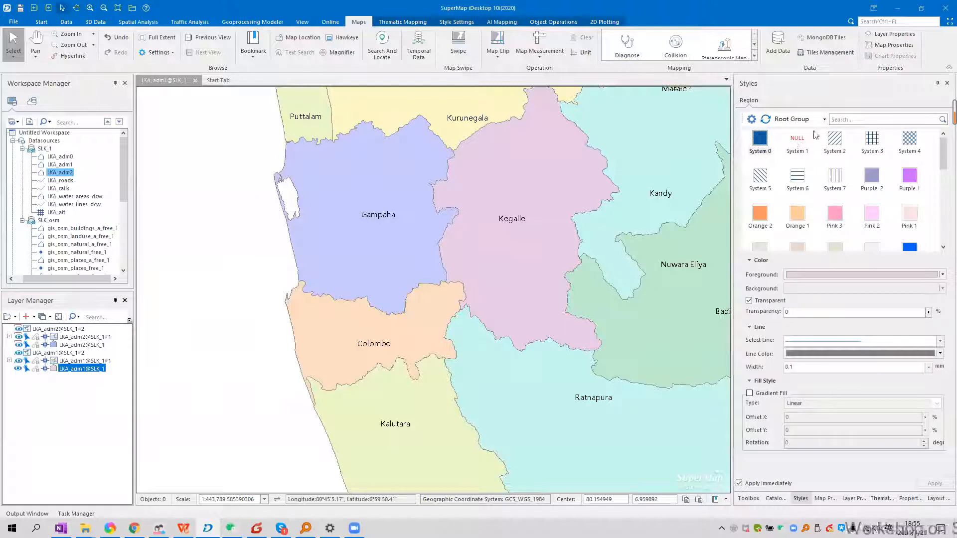
{"action": "left_click", "coordinate": [797, 141]}
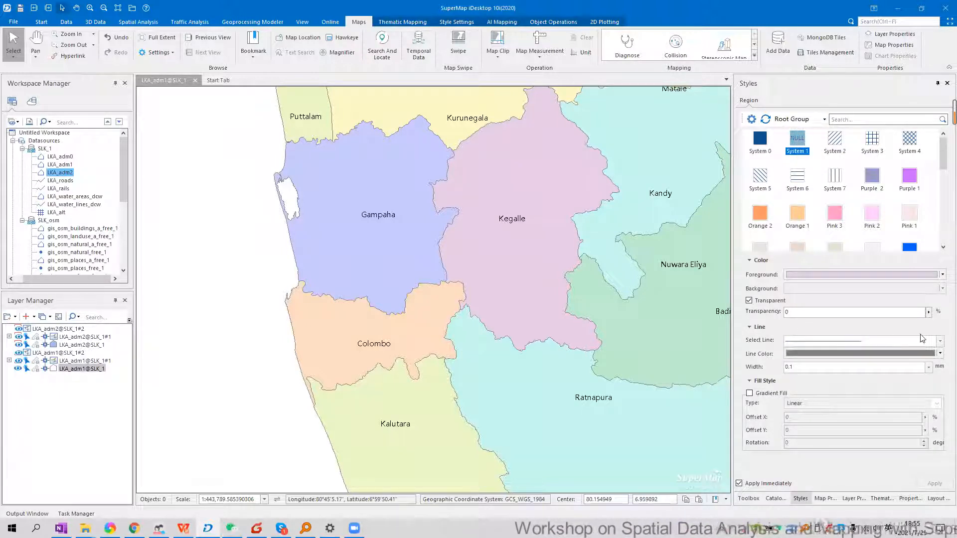
Set the outline symbol of the LKA_adm1@SLK_1 base layer to the custom line Dashed 3
{"action": "left_click", "coordinate": [940, 342]}
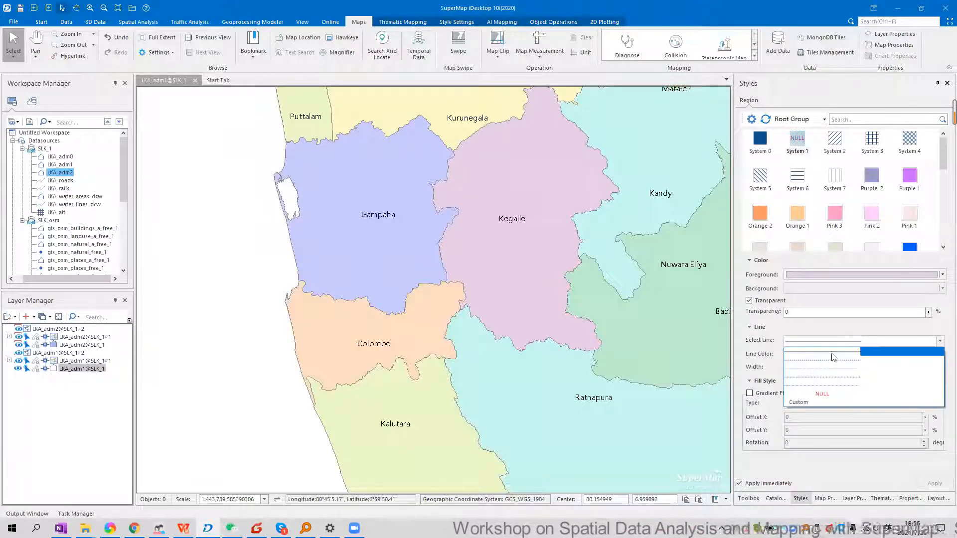
{"action": "left_click", "coordinate": [813, 404]}
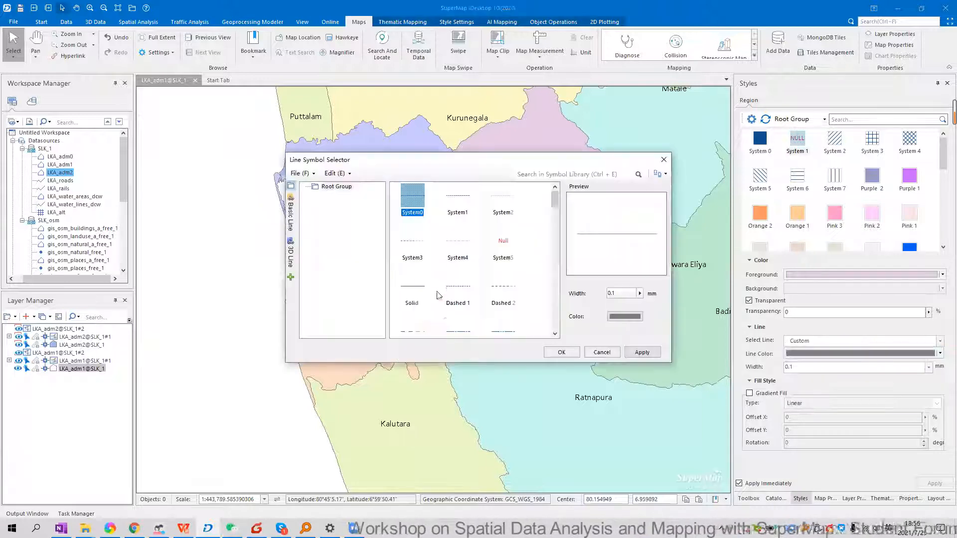
{"action": "scroll", "coordinate": [438, 294], "scroll_direction": "down", "scroll_amount": 1}
{"action": "left_click", "coordinate": [416, 269]}
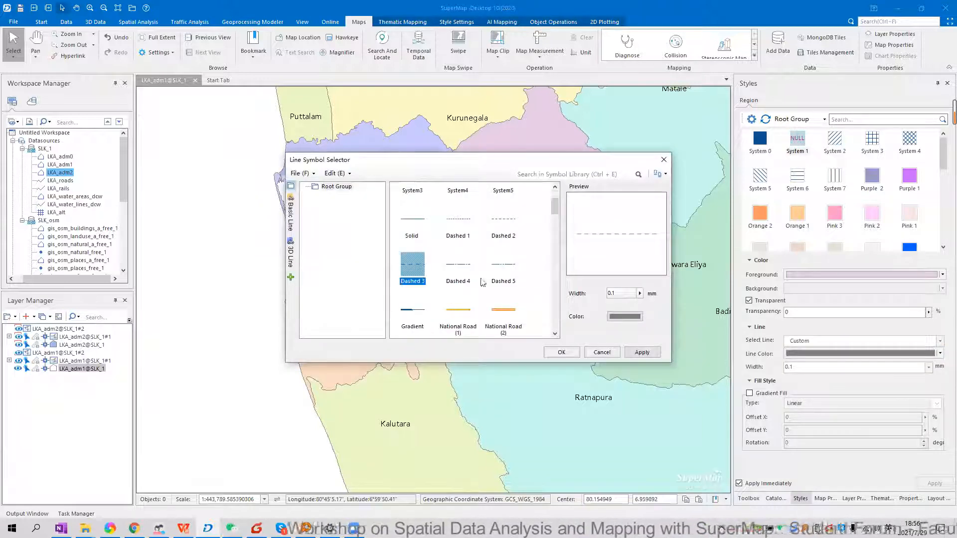
{"action": "left_click", "coordinate": [561, 352]}
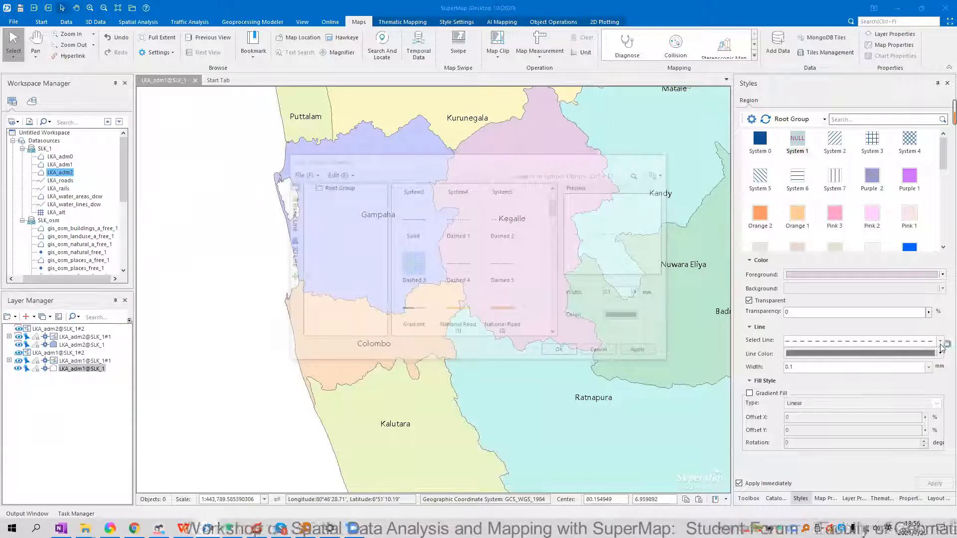
Set the outline color of the LKA_adm1@SLK_1 base layer to red and its line width to 1 mm
{"action": "left_click", "coordinate": [941, 342]}
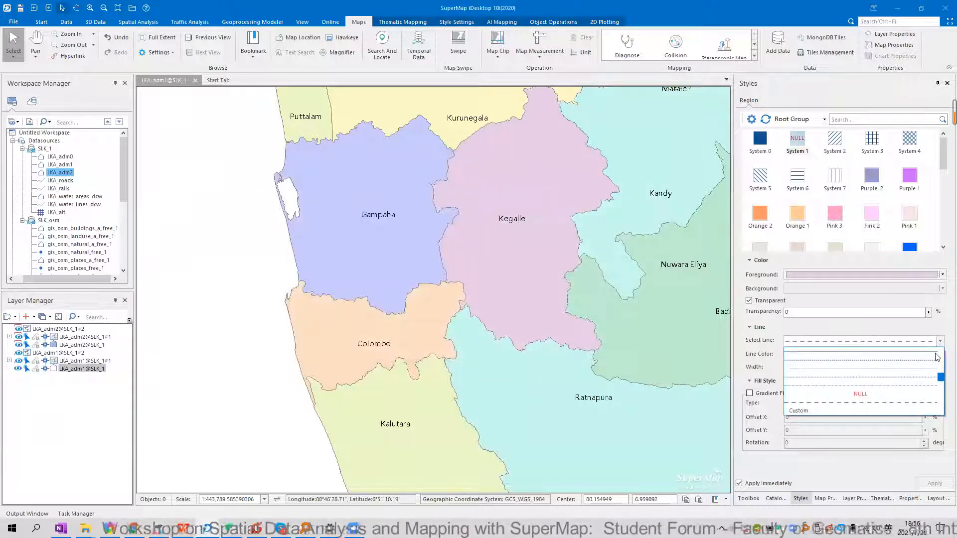
{"action": "left_click", "coordinate": [939, 354]}
{"action": "left_click", "coordinate": [804, 440]}
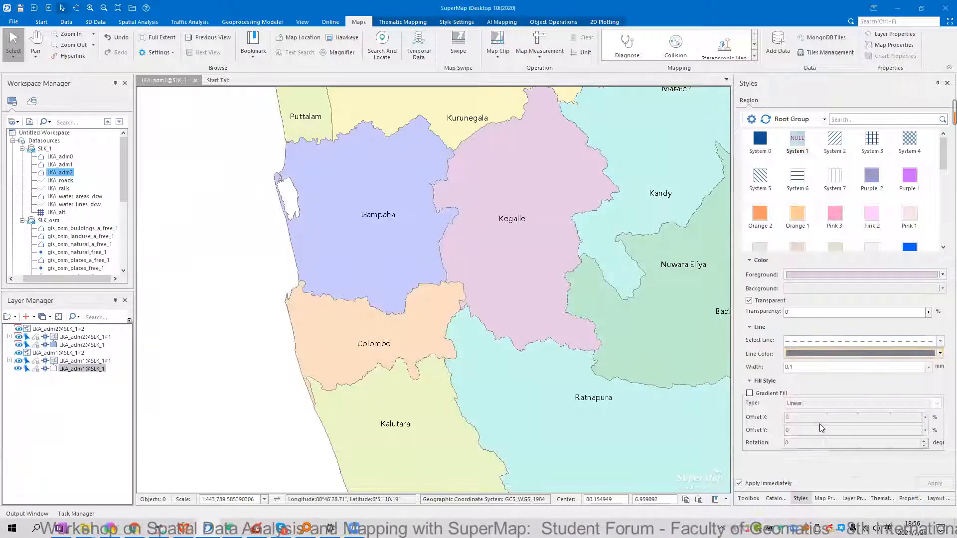
{"action": "left_click", "coordinate": [928, 369]}
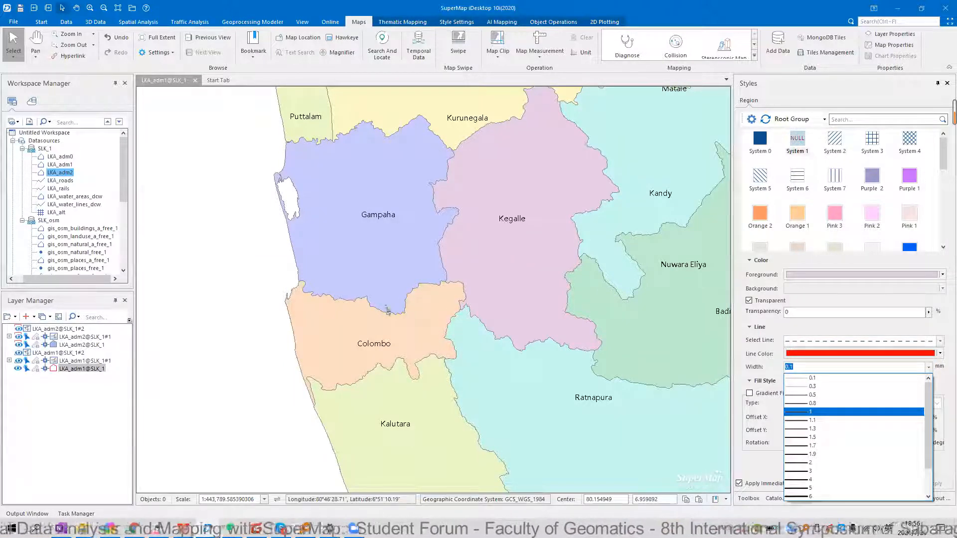
Move the red-outlined LKA_adm1@SLK_1 base layer above the LKA_adm2 unique values and base layers, directly below the LKA_adm2 label layer
{"action": "scroll", "coordinate": [408, 317], "scroll_direction": "up", "scroll_amount": 2}
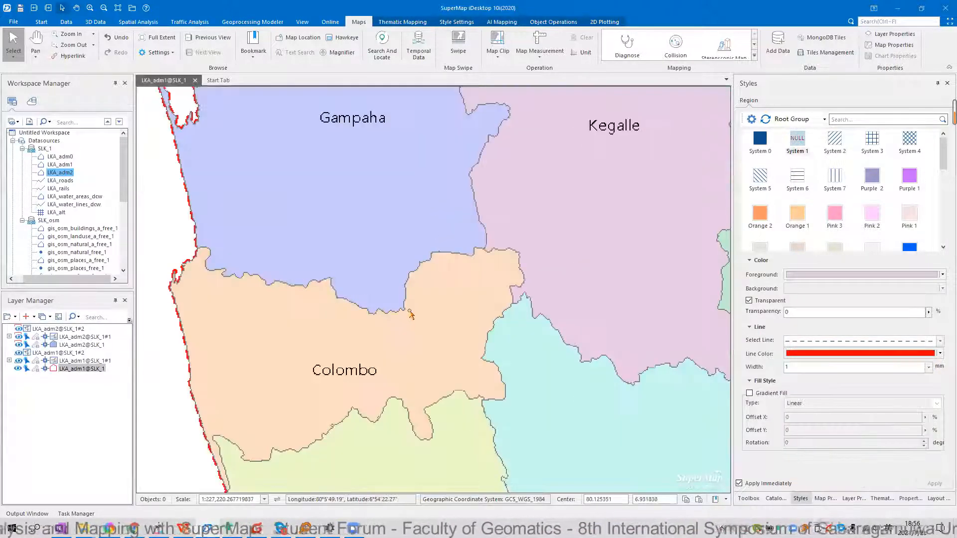
{"action": "scroll", "coordinate": [410, 314], "scroll_direction": "down", "scroll_amount": 1}
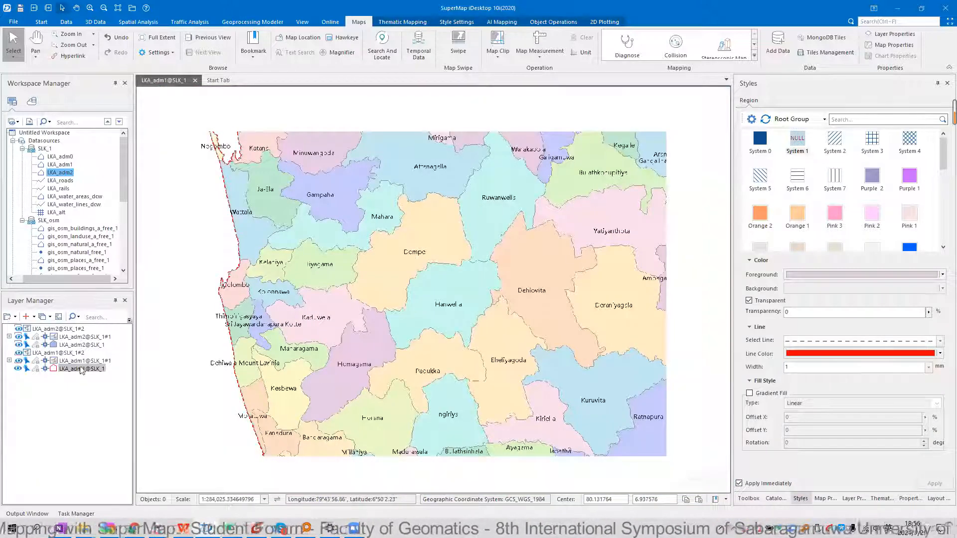
{"action": "left_click_drag", "start_coordinate": [83, 369], "coordinate": [80, 352]}
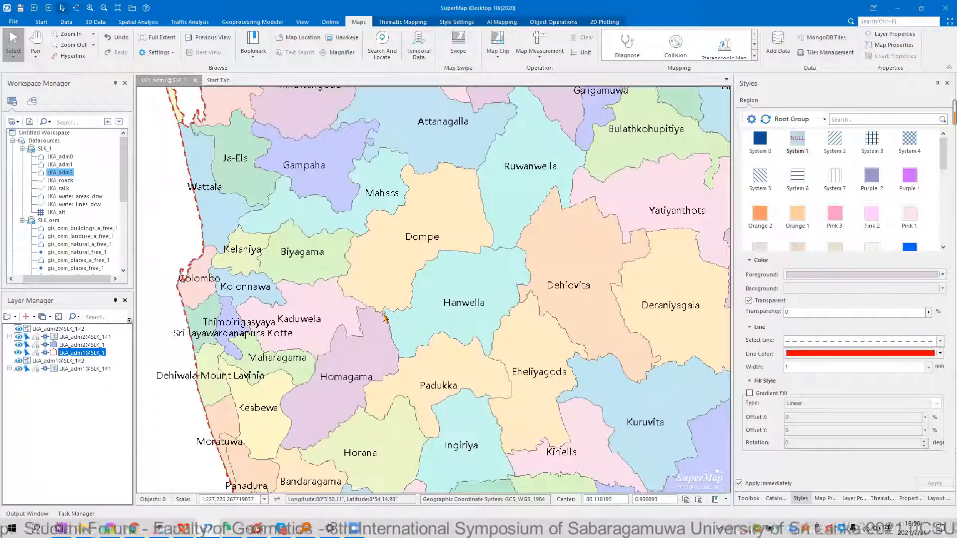
{"action": "scroll", "coordinate": [102, 356], "scroll_direction": "down", "scroll_amount": 1}
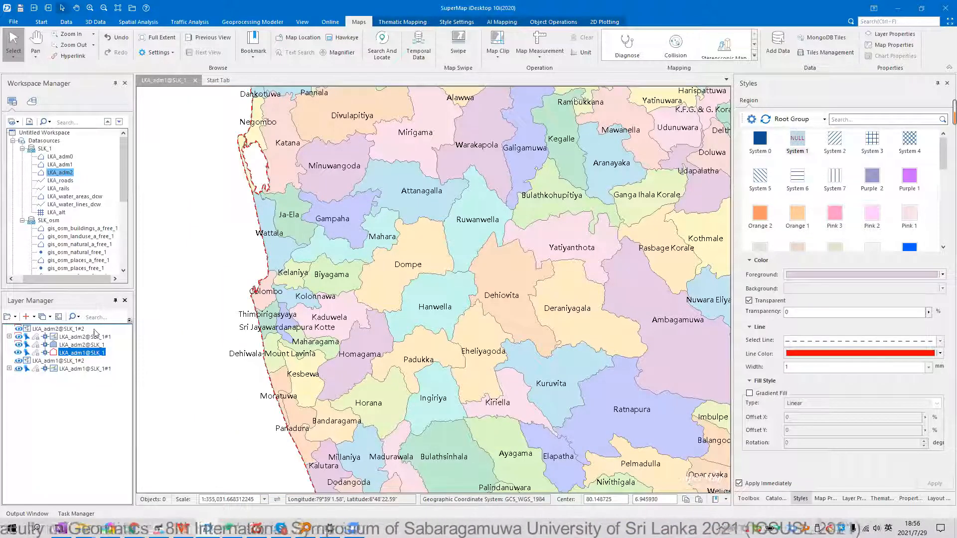
{"action": "scroll", "coordinate": [469, 277], "scroll_direction": "up", "scroll_amount": 2}
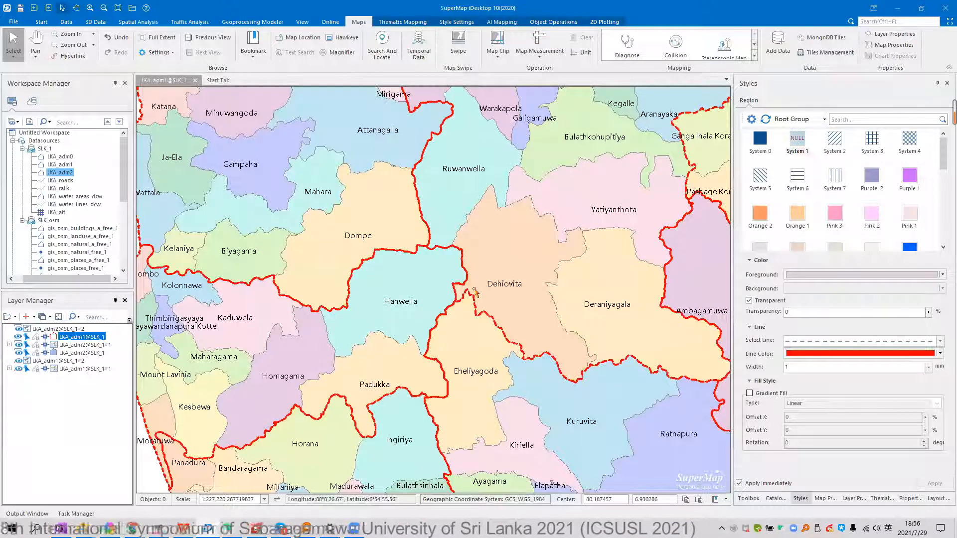
Set the current map scale as the minimum visible scale of the red-outlined LKA_adm1@SLK_1 base layer
{"action": "scroll", "coordinate": [157, 327], "scroll_direction": "down", "scroll_amount": 2}
{"action": "right_click", "coordinate": [75, 336]}
{"action": "mouse_move", "coordinate": [125, 321]}
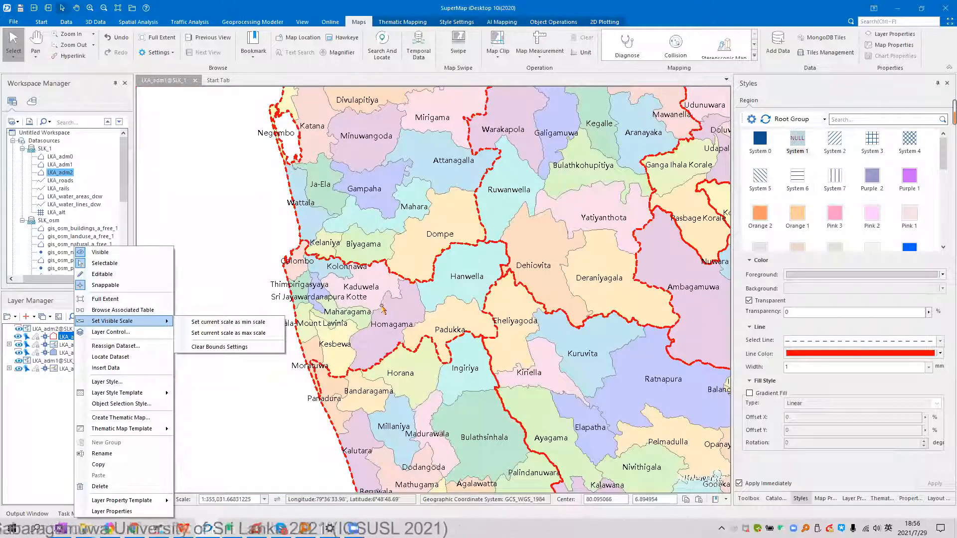
{"action": "scroll", "coordinate": [482, 333], "scroll_direction": "down", "scroll_amount": 3}
{"action": "scroll", "coordinate": [477, 323], "scroll_direction": "down", "scroll_amount": 3}
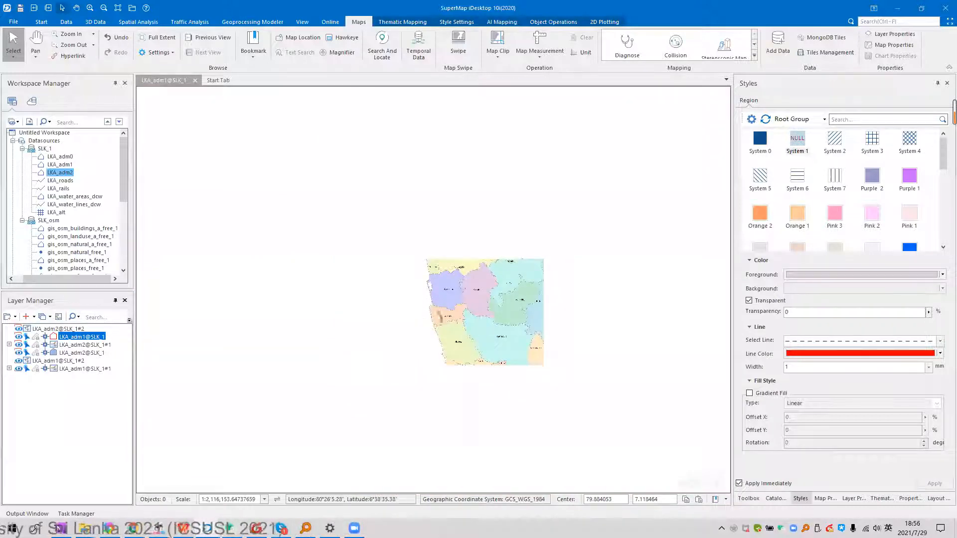
Examine how the map switches between the district view and the subdivision view with dashed red boundaries at different scales
{"action": "scroll", "coordinate": [403, 299], "scroll_direction": "down", "scroll_amount": 1}
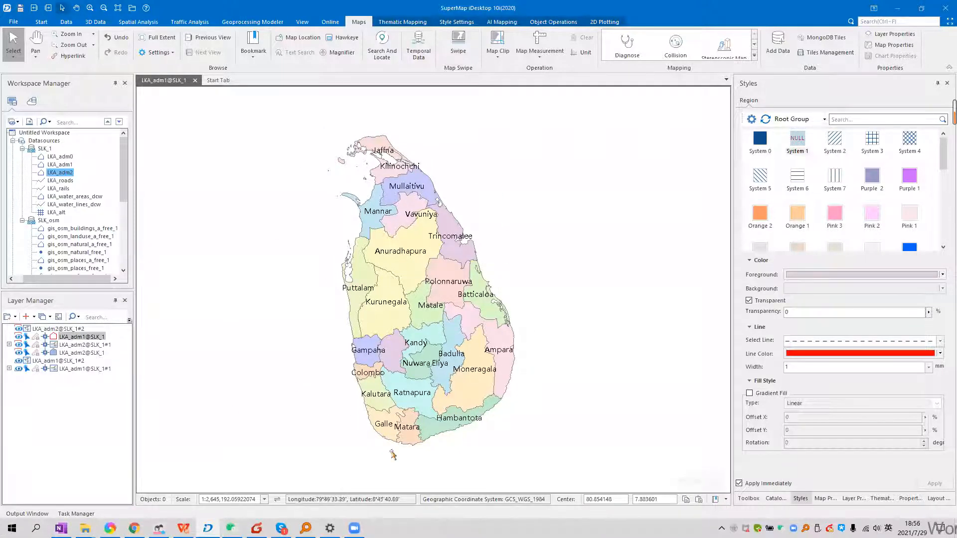
{"action": "scroll", "coordinate": [412, 307], "scroll_direction": "up", "scroll_amount": 1}
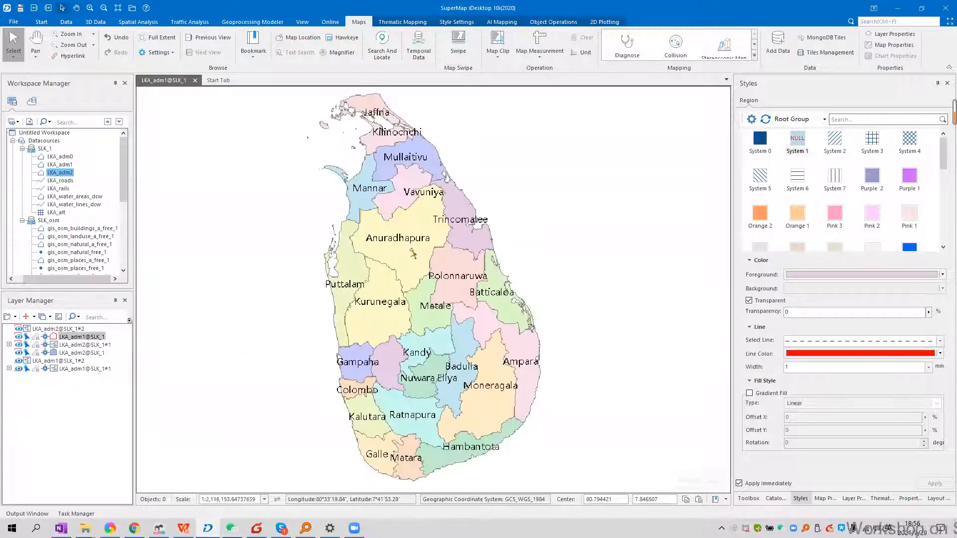
{"action": "scroll", "coordinate": [358, 286], "scroll_direction": "up", "scroll_amount": 7}
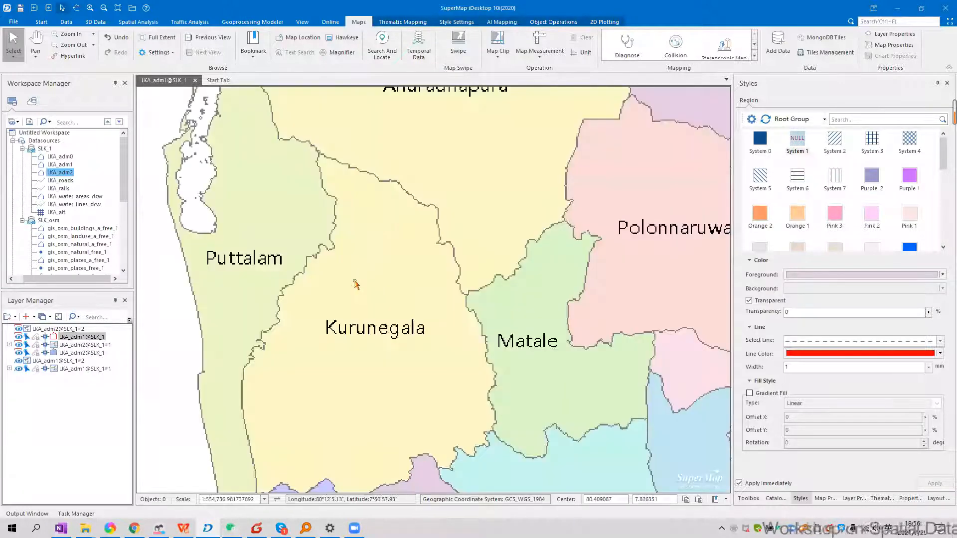
{"action": "scroll", "coordinate": [358, 381], "scroll_direction": "up", "scroll_amount": 1}
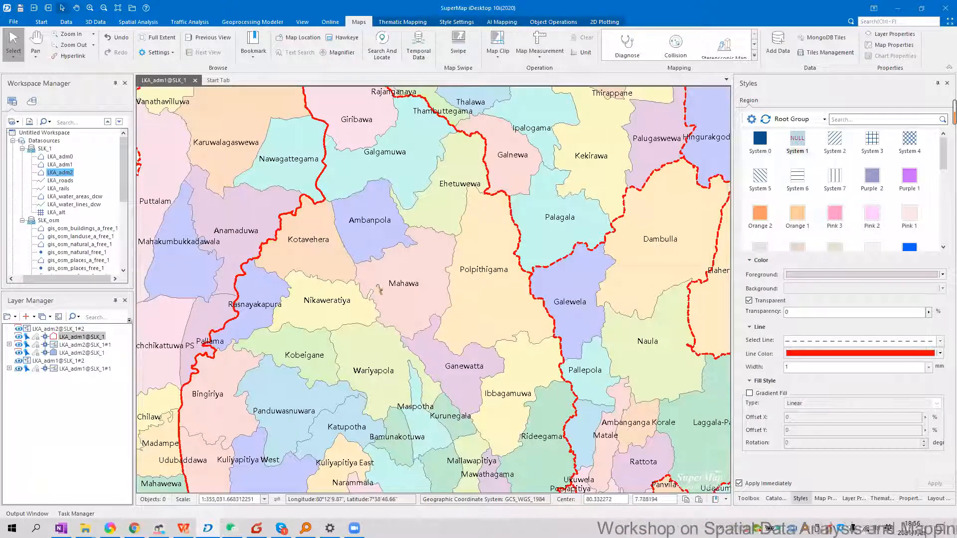
{"action": "left_click_drag", "start_coordinate": [413, 276], "coordinate": [465, 203]}
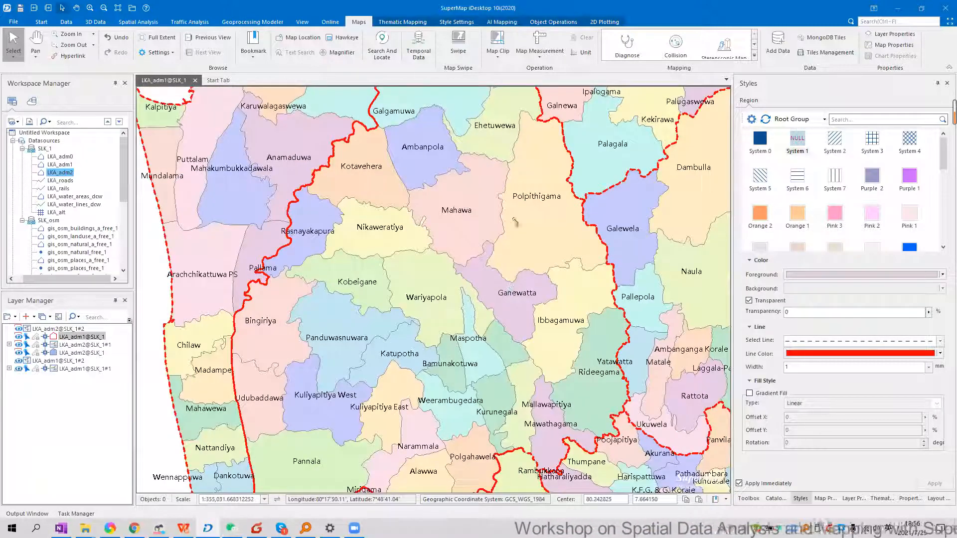
{"action": "left_click_drag", "start_coordinate": [479, 276], "coordinate": [461, 342]}
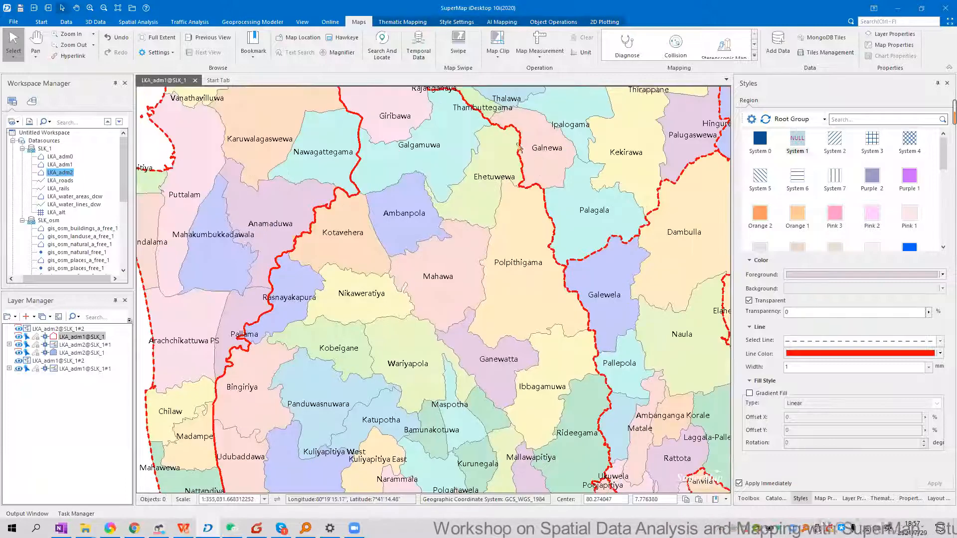
{"action": "left_click_drag", "start_coordinate": [349, 142], "coordinate": [379, 234]}
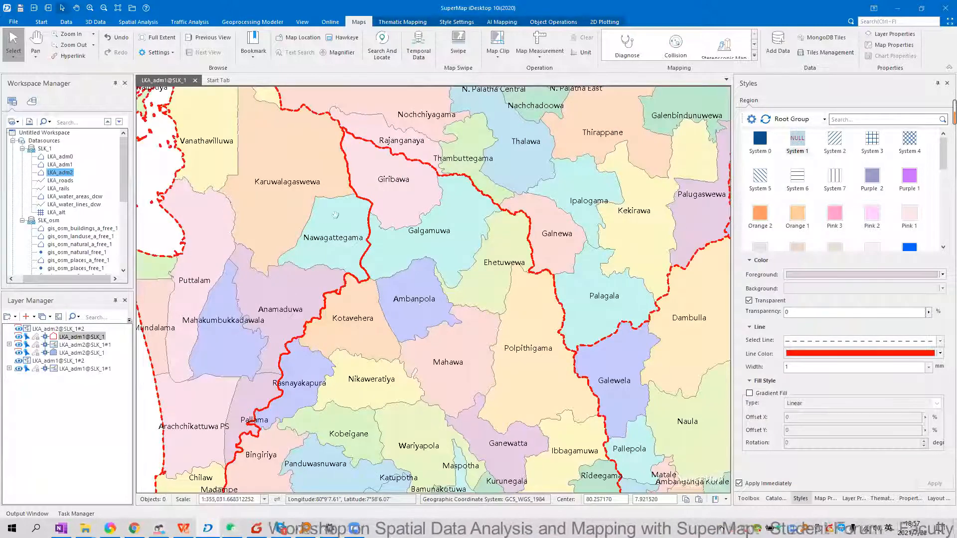
{"action": "scroll", "coordinate": [473, 353], "scroll_direction": "up", "scroll_amount": 3}
{"action": "scroll", "coordinate": [473, 352], "scroll_direction": "down", "scroll_amount": 3}
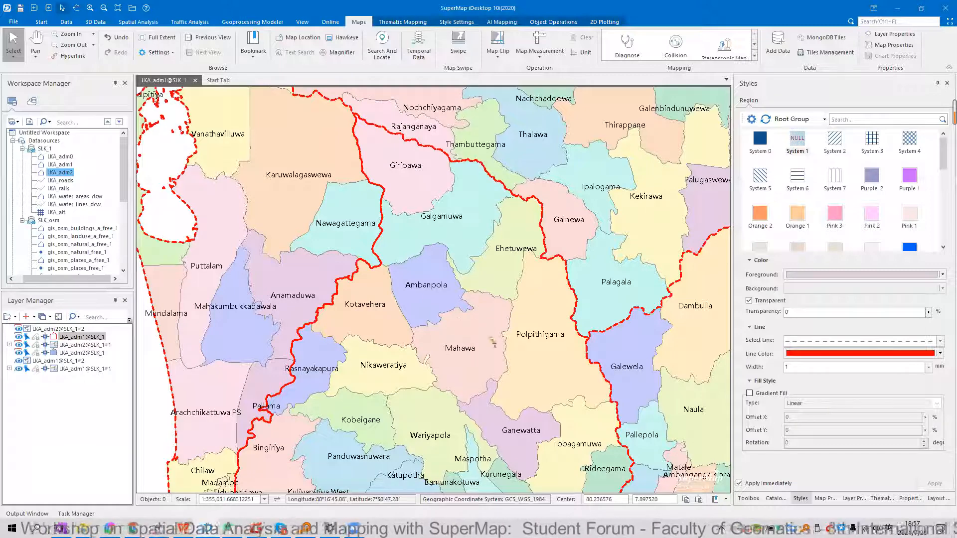
{"action": "scroll", "coordinate": [521, 314], "scroll_direction": "down", "scroll_amount": 2}
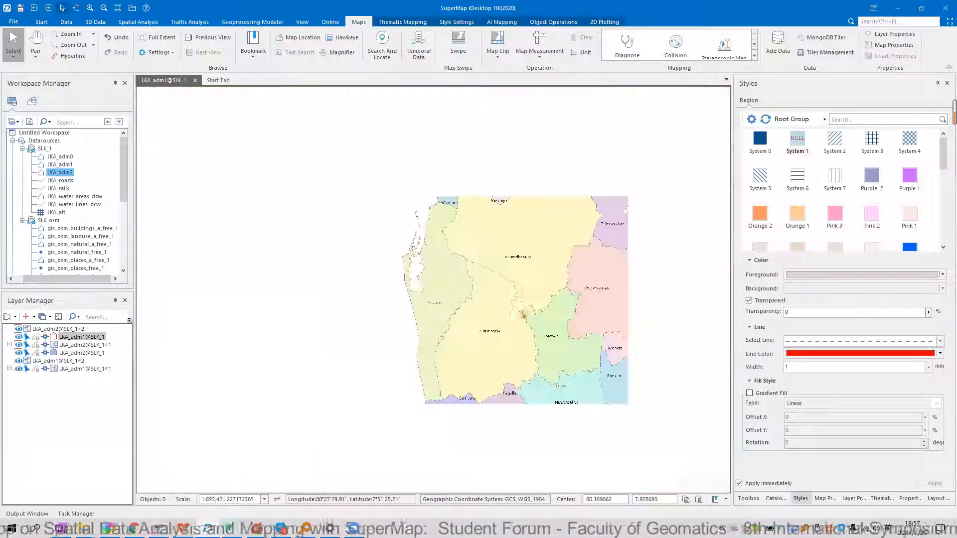
{"action": "scroll", "coordinate": [385, 305], "scroll_direction": "down", "scroll_amount": 2}
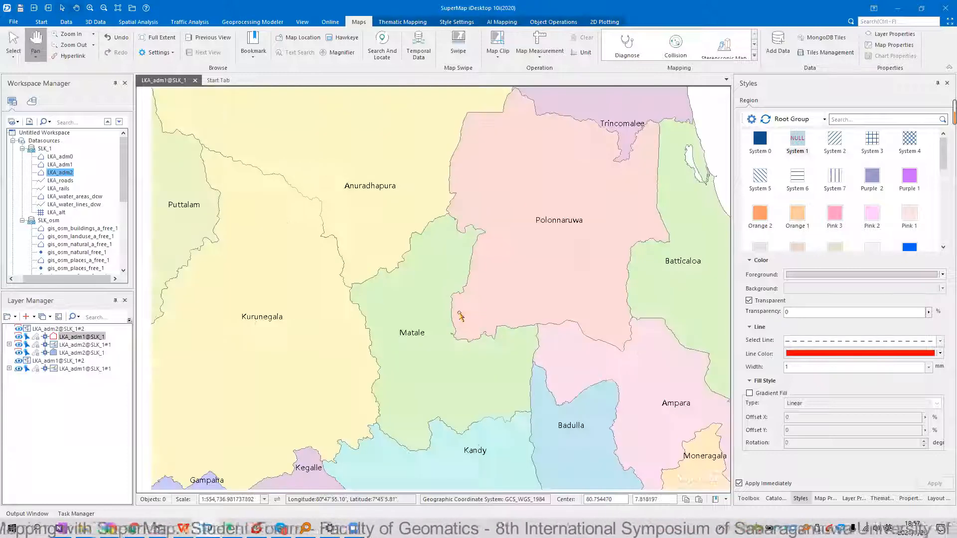
{"action": "scroll", "coordinate": [384, 308], "scroll_direction": "up", "scroll_amount": 3}
{"action": "scroll", "coordinate": [459, 315], "scroll_direction": "down", "scroll_amount": 1}
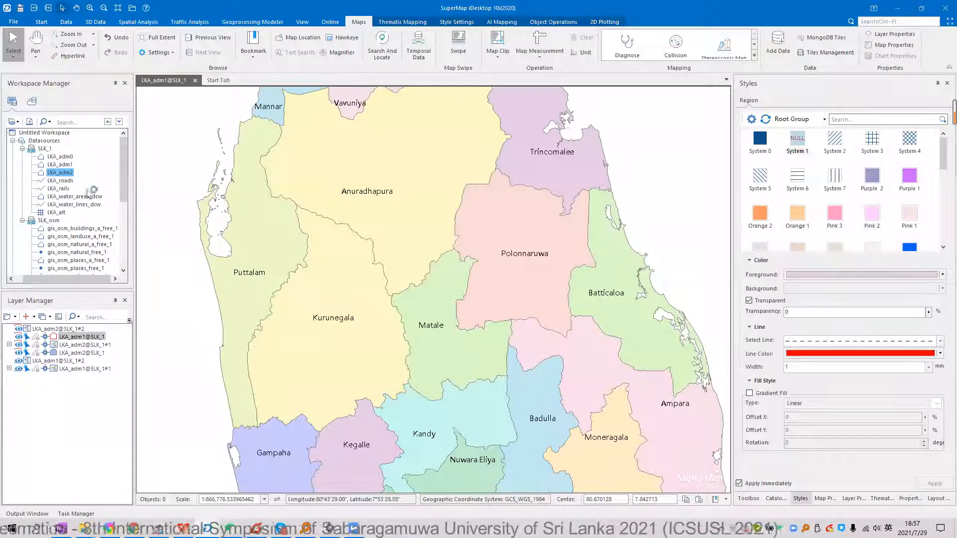
Add the gis_osm_buildings_a_free_1 dataset from the SLK_osm datasource to the current map as its uppermost layer
{"action": "left_click", "coordinate": [67, 181]}
{"action": "scroll", "coordinate": [74, 188], "scroll_direction": "down", "scroll_amount": 2}
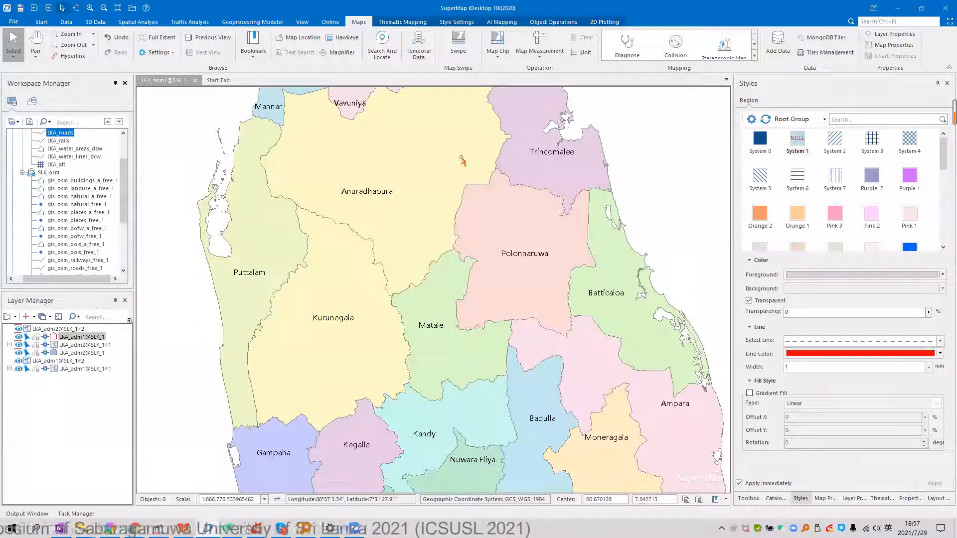
{"action": "scroll", "coordinate": [693, 313], "scroll_direction": "up", "scroll_amount": 7}
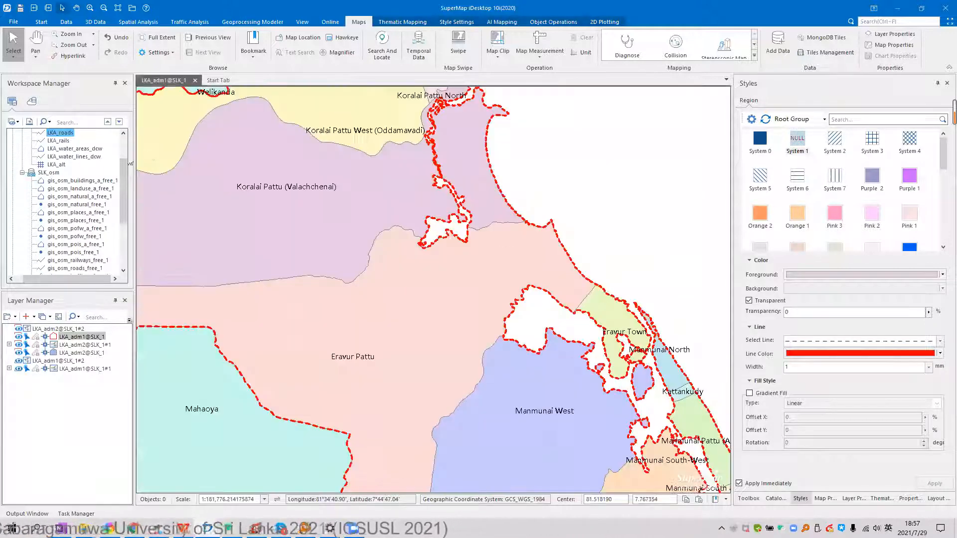
{"action": "left_click_drag", "start_coordinate": [78, 183], "coordinate": [548, 379]}
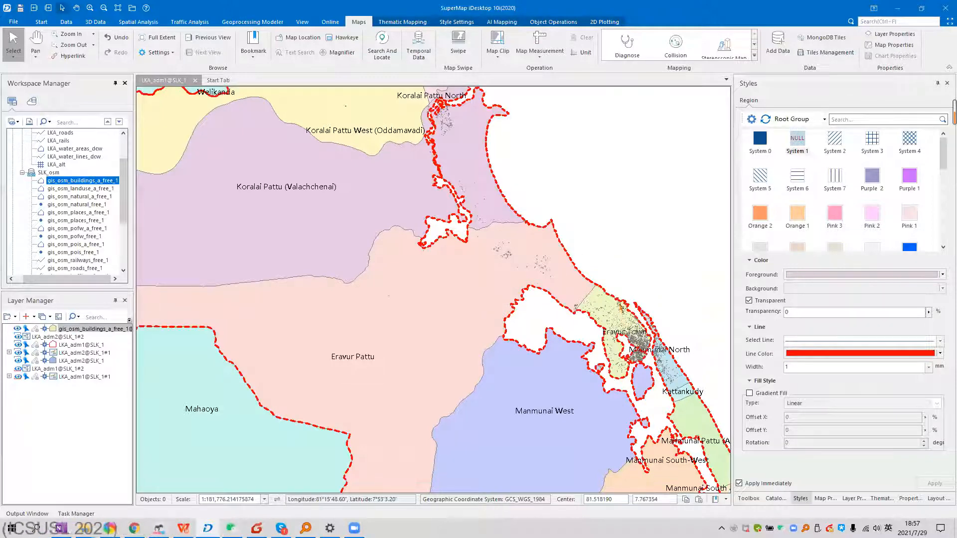
Set a close-up map scale over Eravur Town as the minimum visible scale of the gis_osm_buildings_a_free_1 layer and check its visibility
{"action": "scroll", "coordinate": [620, 307], "scroll_direction": "up", "scroll_amount": 10}
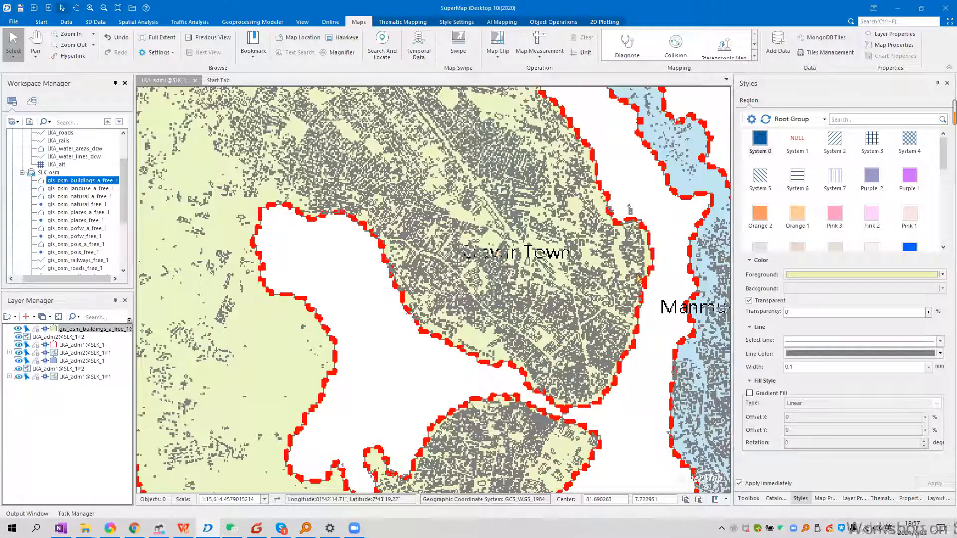
{"action": "scroll", "coordinate": [634, 278], "scroll_direction": "up", "scroll_amount": 2}
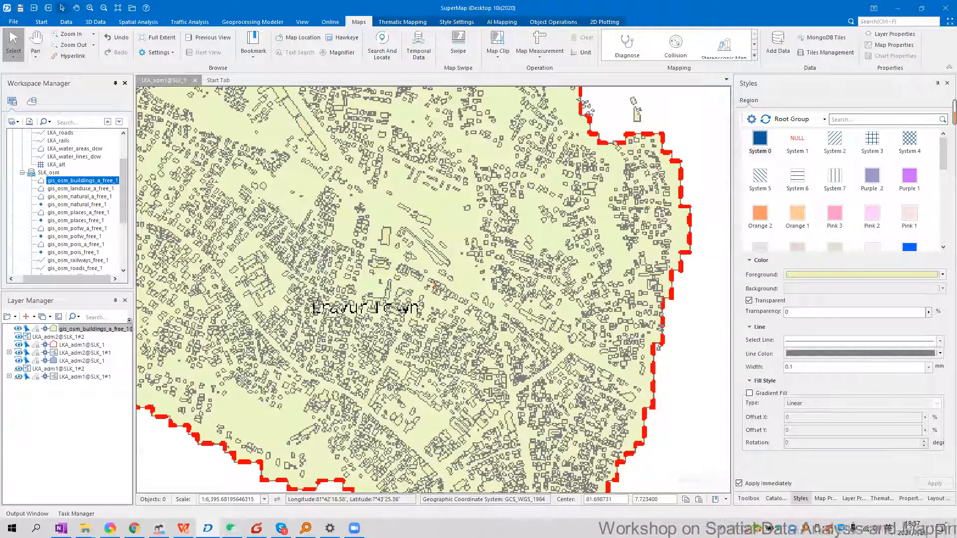
{"action": "scroll", "coordinate": [434, 286], "scroll_direction": "down", "scroll_amount": 2}
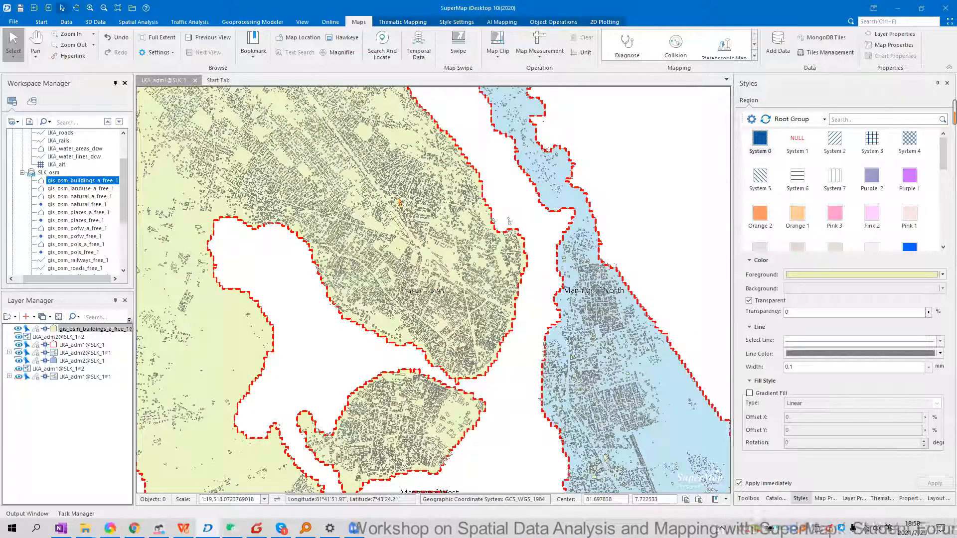
{"action": "scroll", "coordinate": [416, 283], "scroll_direction": "up", "scroll_amount": 1}
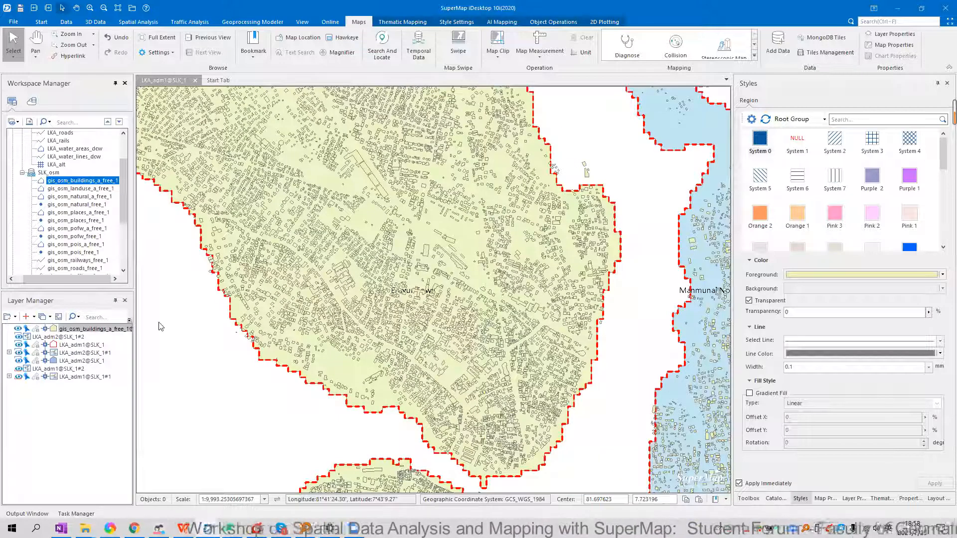
{"action": "right_click", "coordinate": [86, 329]}
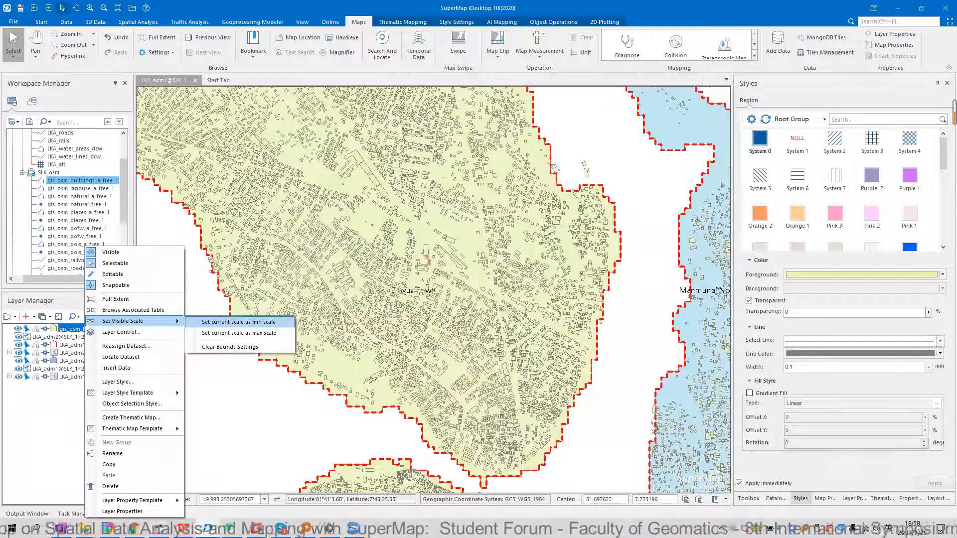
{"action": "scroll", "coordinate": [464, 324], "scroll_direction": "down", "scroll_amount": 5}
{"action": "scroll", "coordinate": [384, 328], "scroll_direction": "up", "scroll_amount": 2}
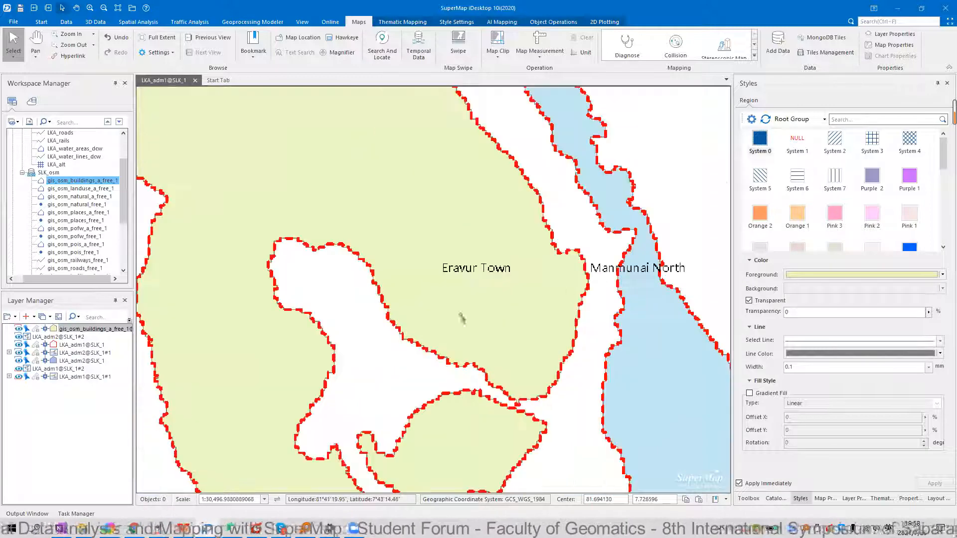
{"action": "scroll", "coordinate": [560, 264], "scroll_direction": "up", "scroll_amount": 2}
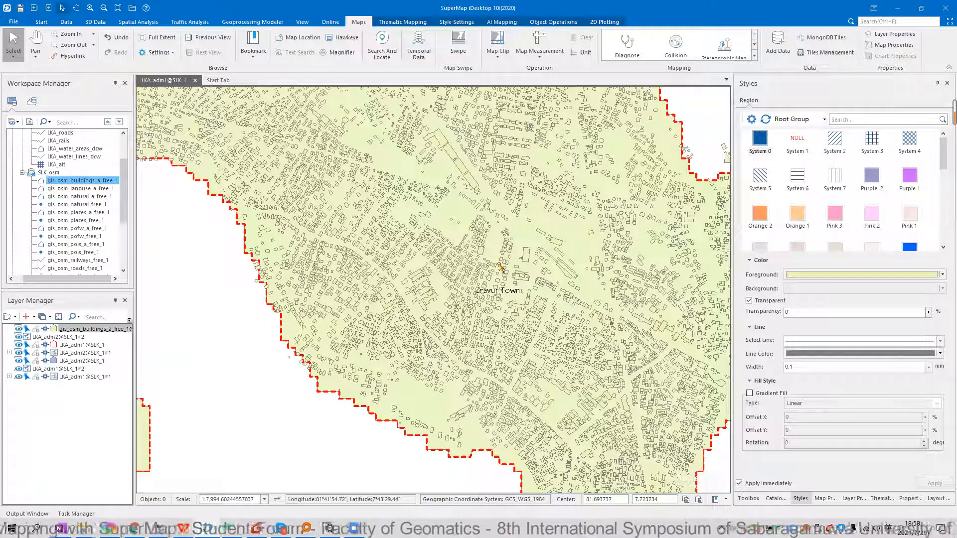
Give the gis_osm_buildings_a_free_1 layer a light grey fill with a solid outline and check the buildings around Eravur Town
{"action": "left_click", "coordinate": [69, 330]}
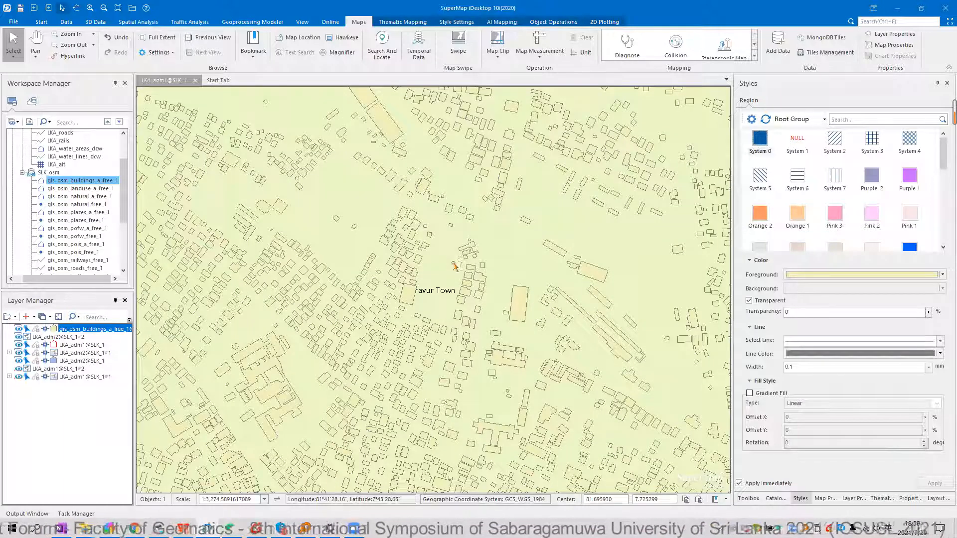
{"action": "left_click_drag", "start_coordinate": [451, 242], "coordinate": [539, 354]}
{"action": "left_click_drag", "start_coordinate": [376, 251], "coordinate": [543, 350]}
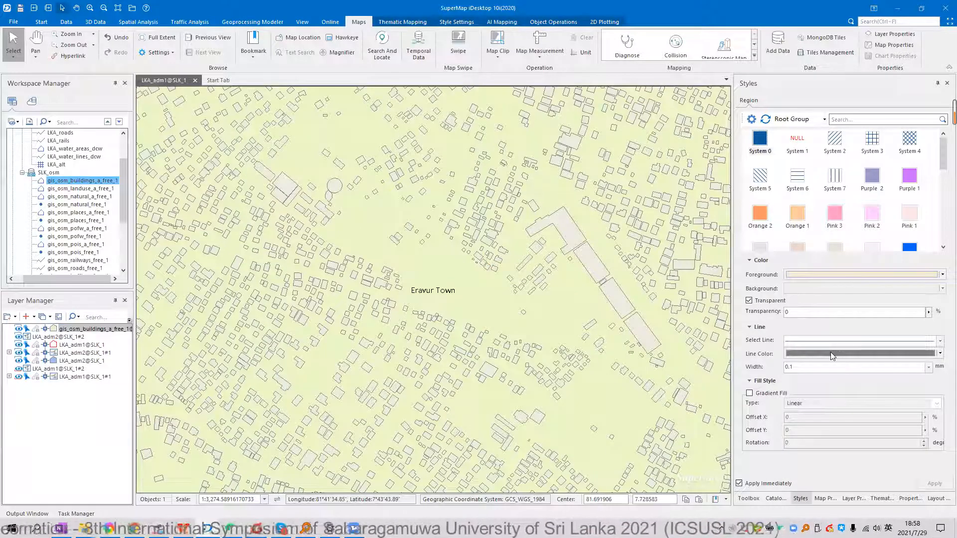
{"action": "left_click", "coordinate": [841, 342]}
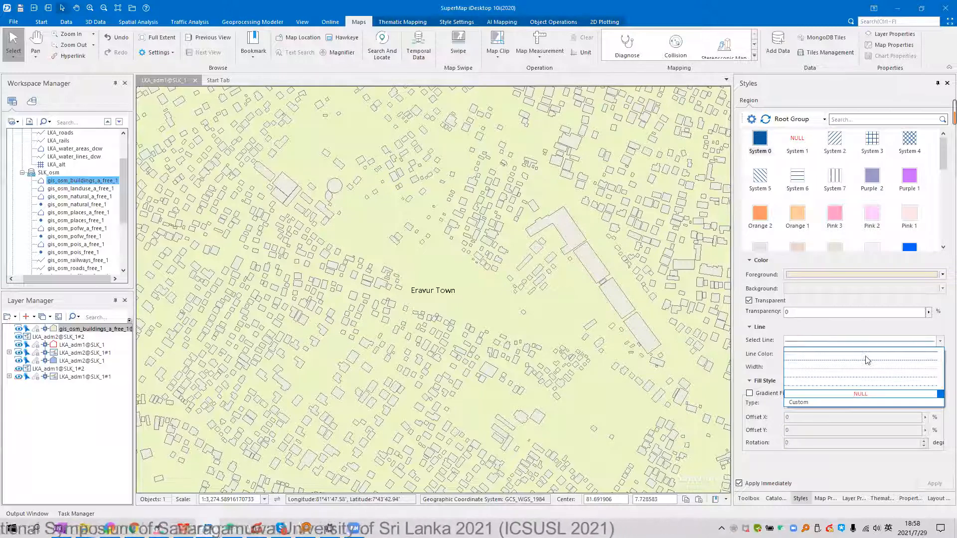
{"action": "left_click", "coordinate": [825, 355]}
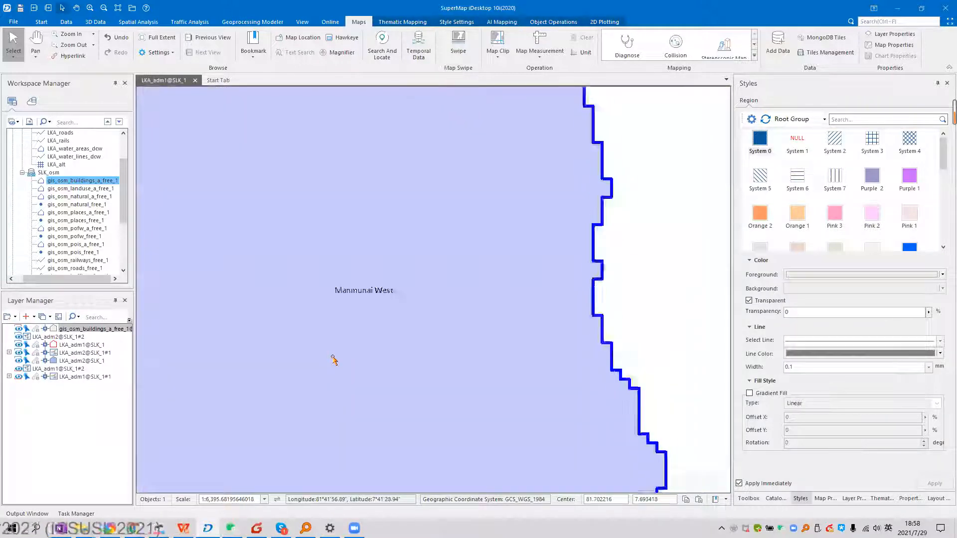
{"action": "scroll", "coordinate": [334, 359], "scroll_direction": "up", "scroll_amount": 3}
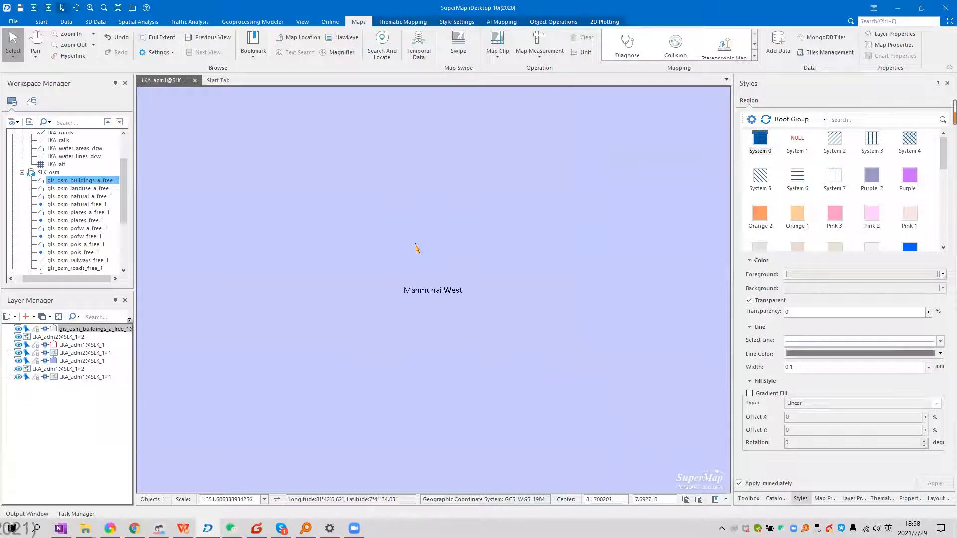
{"action": "scroll", "coordinate": [418, 249], "scroll_direction": "down", "scroll_amount": 2}
{"action": "scroll", "coordinate": [507, 385], "scroll_direction": "down", "scroll_amount": 3}
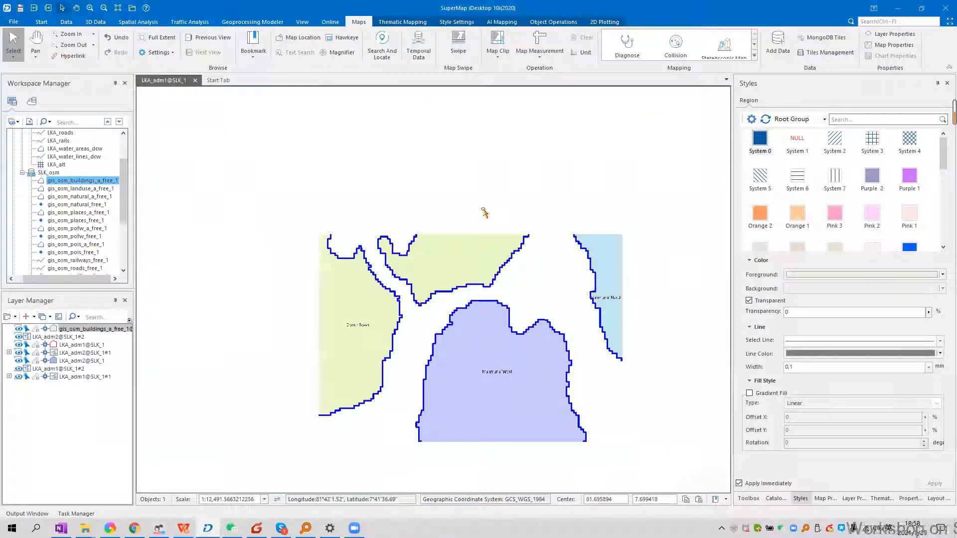
{"action": "scroll", "coordinate": [478, 206], "scroll_direction": "up", "scroll_amount": 3}
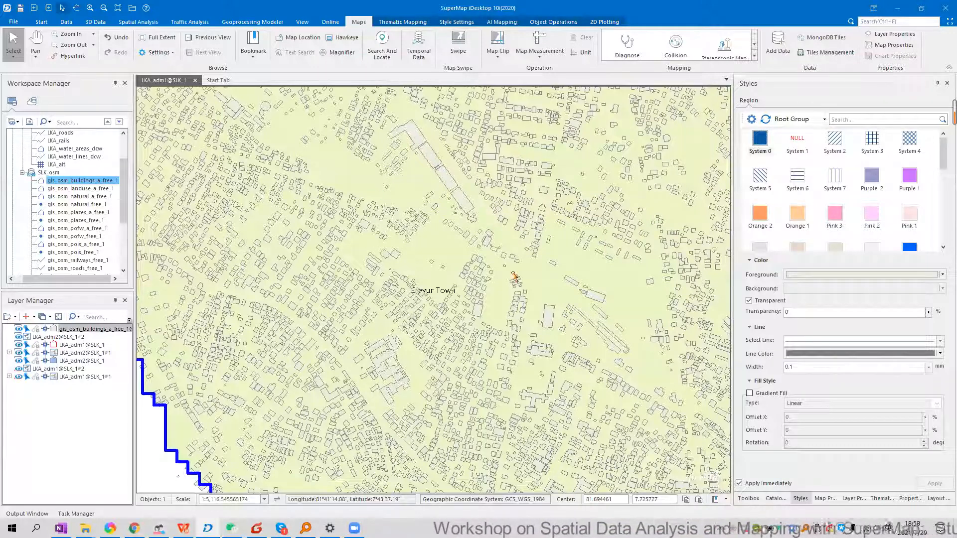
Add the gis_osm_roads_free_1 dataset from SLK_osm as the uppermost map layer and check the roads around Eravur Town at smaller scales
{"action": "scroll", "coordinate": [552, 254], "scroll_direction": "down", "scroll_amount": 1}
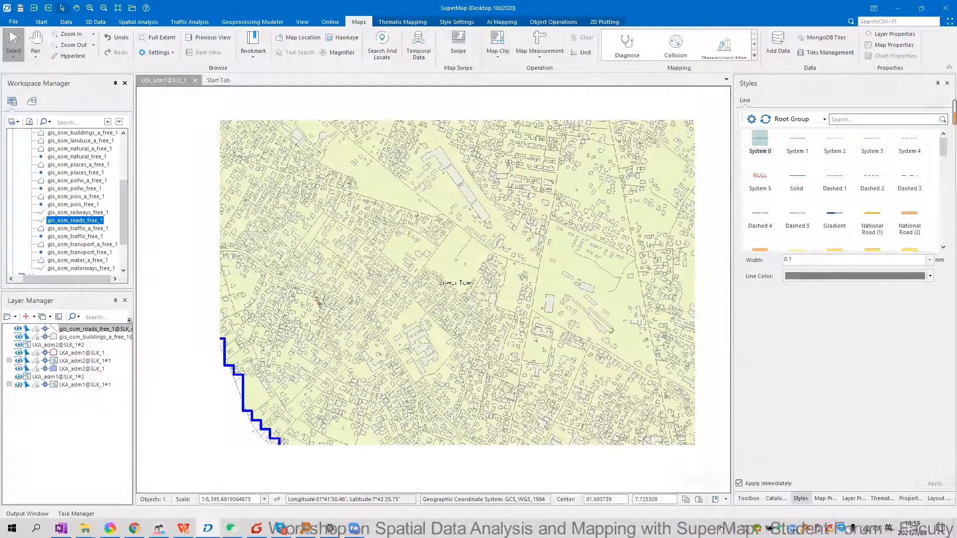
{"action": "left_click", "coordinate": [94, 330]}
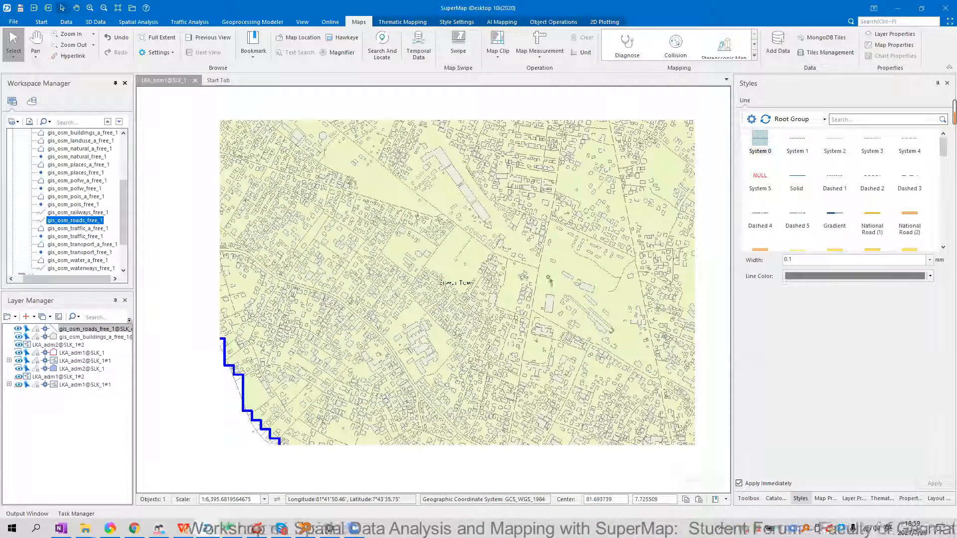
{"action": "scroll", "coordinate": [539, 288], "scroll_direction": "down", "scroll_amount": 3}
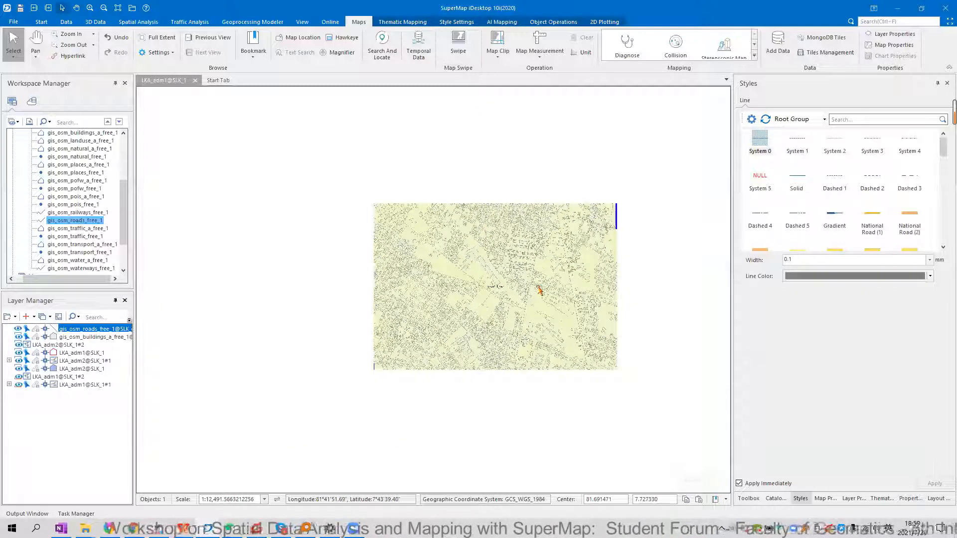
{"action": "scroll", "coordinate": [539, 288], "scroll_direction": "down", "scroll_amount": 5}
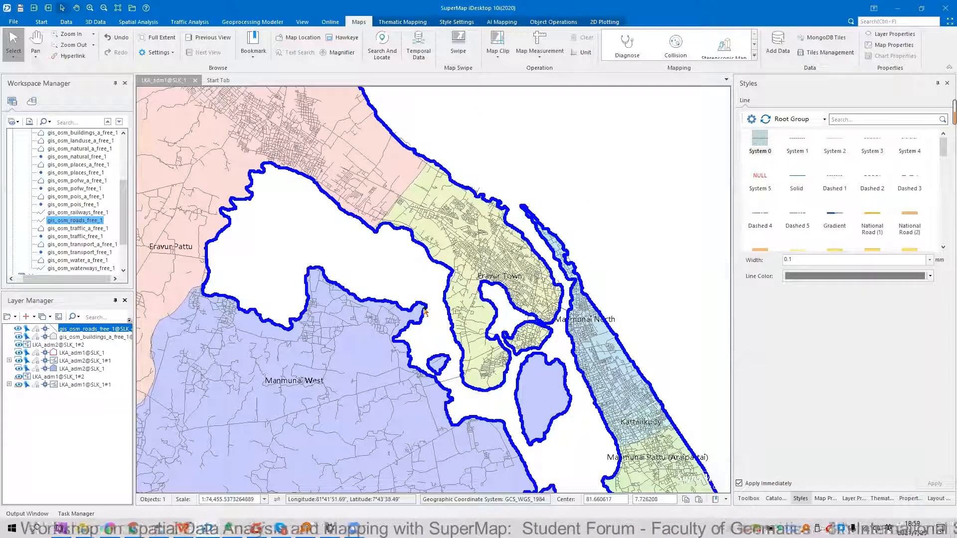
Open the attribute table of gis_osm_roads_free_1 and examine the road types in the fclass field
{"action": "right_click", "coordinate": [87, 224]}
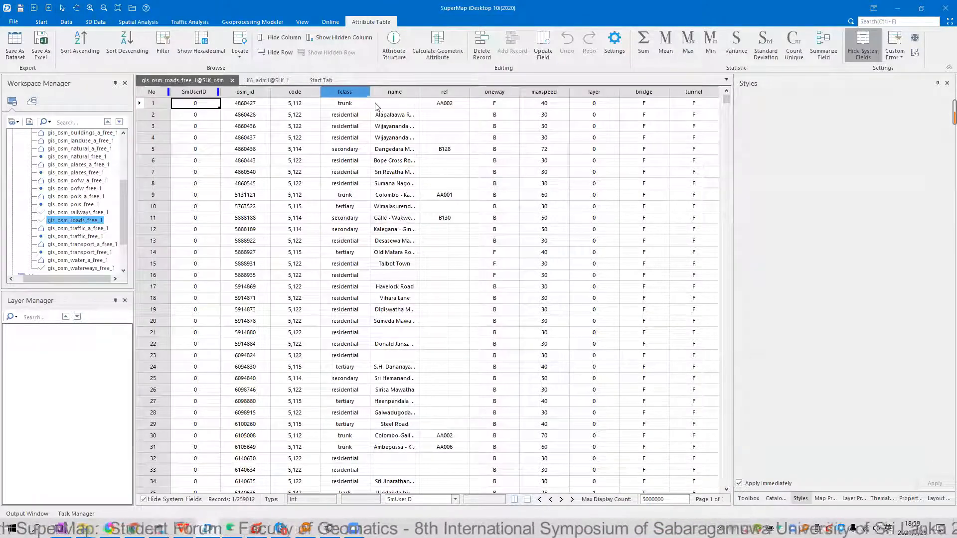
{"action": "left_click", "coordinate": [362, 107]}
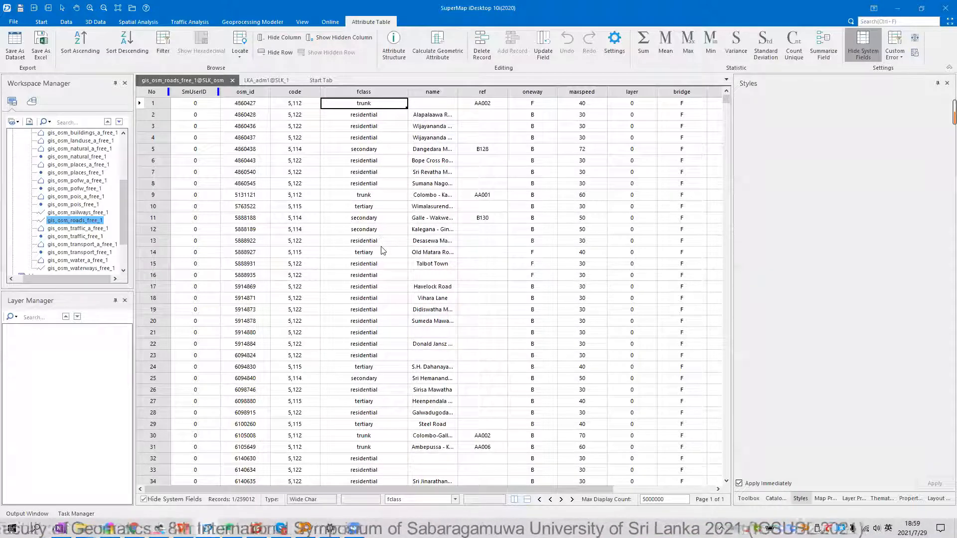
{"action": "scroll", "coordinate": [382, 233], "scroll_direction": "down", "scroll_amount": 1}
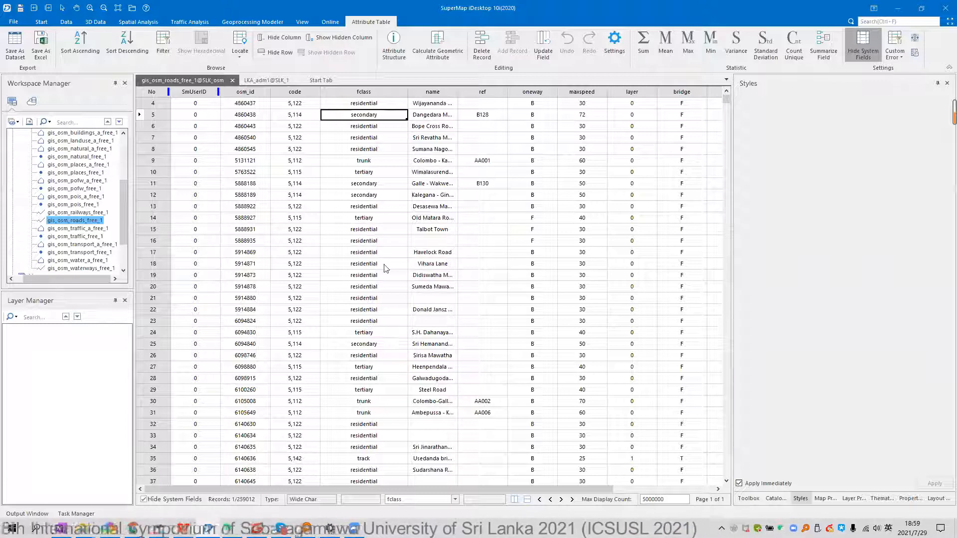
{"action": "scroll", "coordinate": [374, 287], "scroll_direction": "down", "scroll_amount": 20}
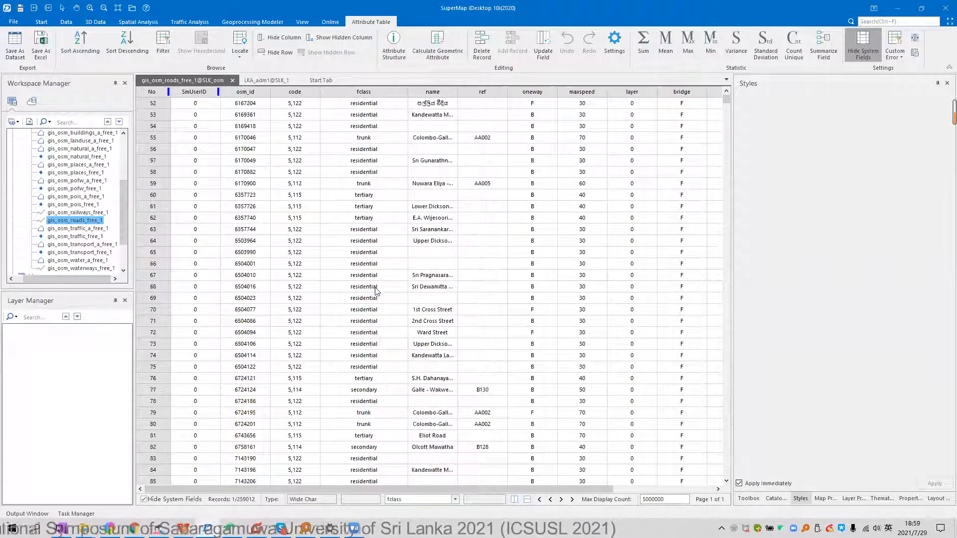
Create a default unique values thematic map of the gis_osm_roads_free_1 layer on the LKA_adm1 map, using fclass as the expression
{"action": "left_click", "coordinate": [266, 80]}
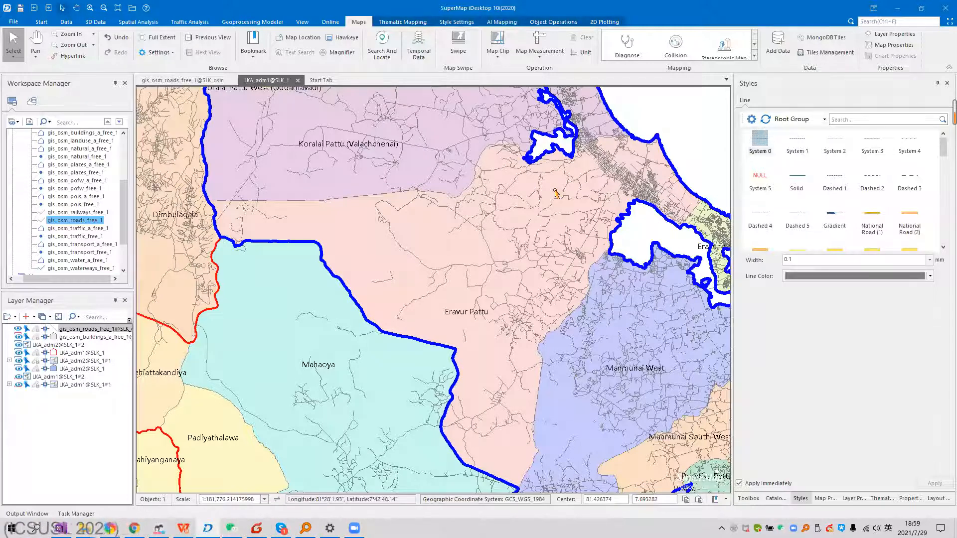
{"action": "scroll", "coordinate": [555, 191], "scroll_direction": "up", "scroll_amount": 1}
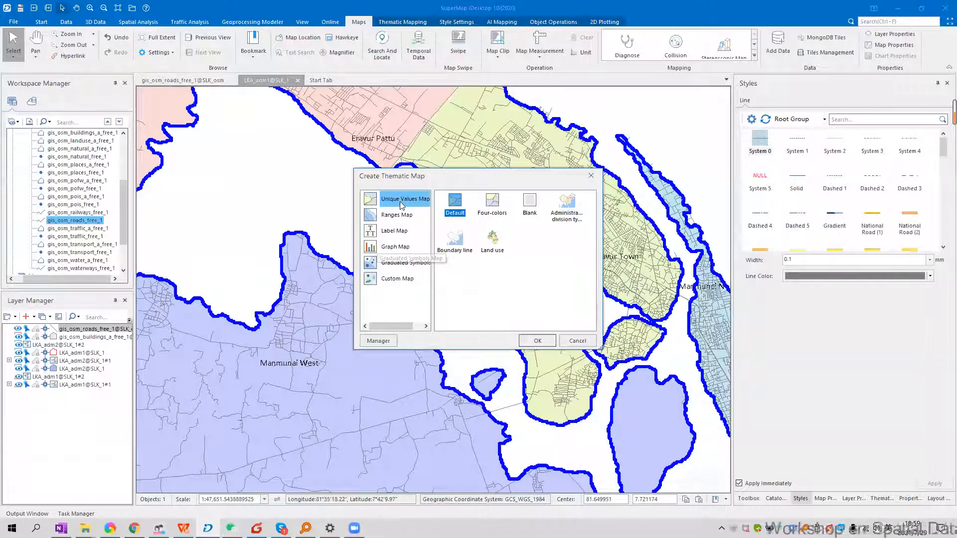
{"action": "key", "text": "Return"}
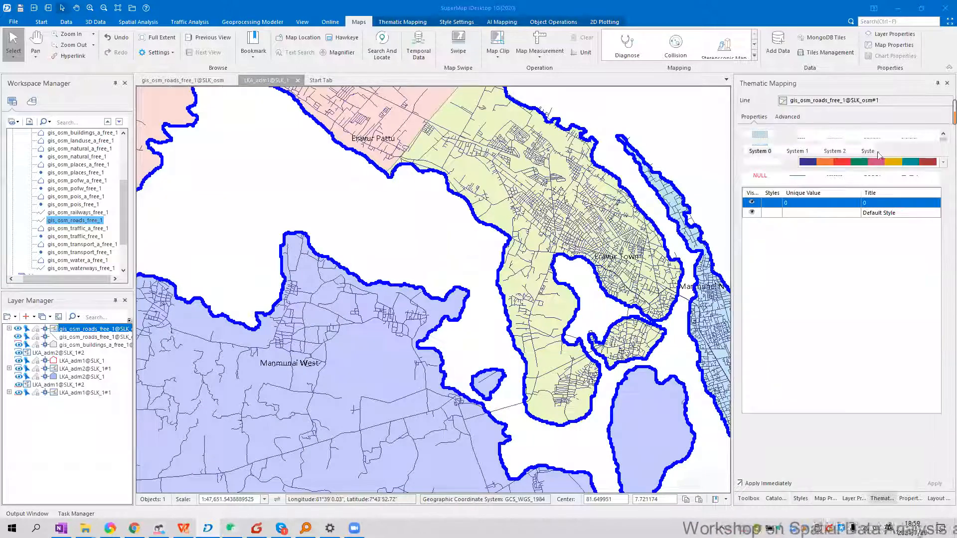
{"action": "left_click", "coordinate": [943, 135]}
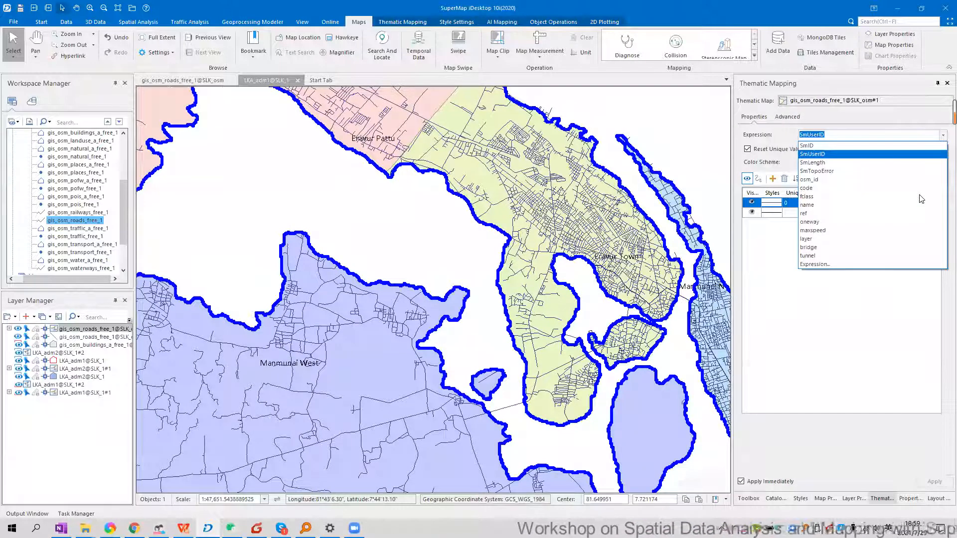
{"action": "left_click", "coordinate": [921, 199]}
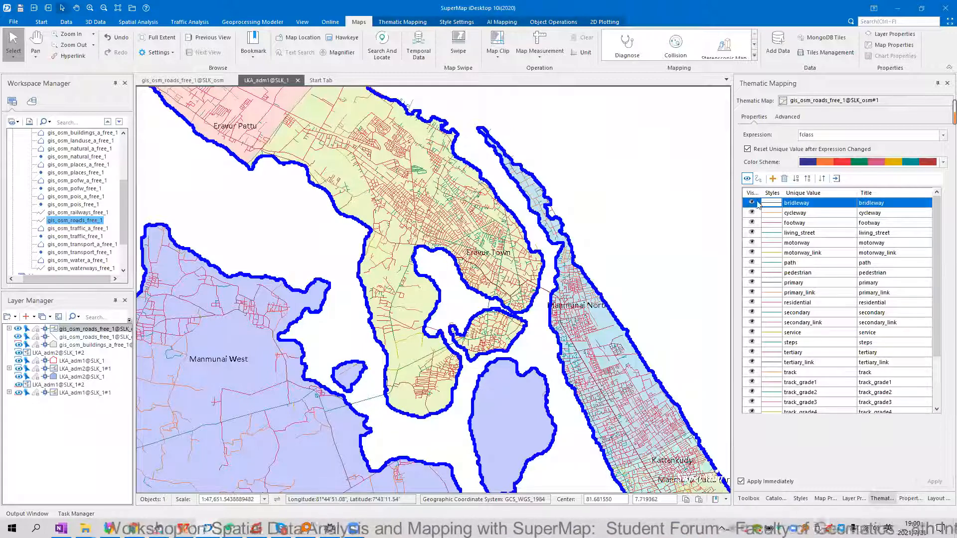
Give the trunk class of the roads thematic map a thick orange line and browse line symbols for the track class
{"action": "scroll", "coordinate": [870, 270], "scroll_direction": "down", "scroll_amount": 3}
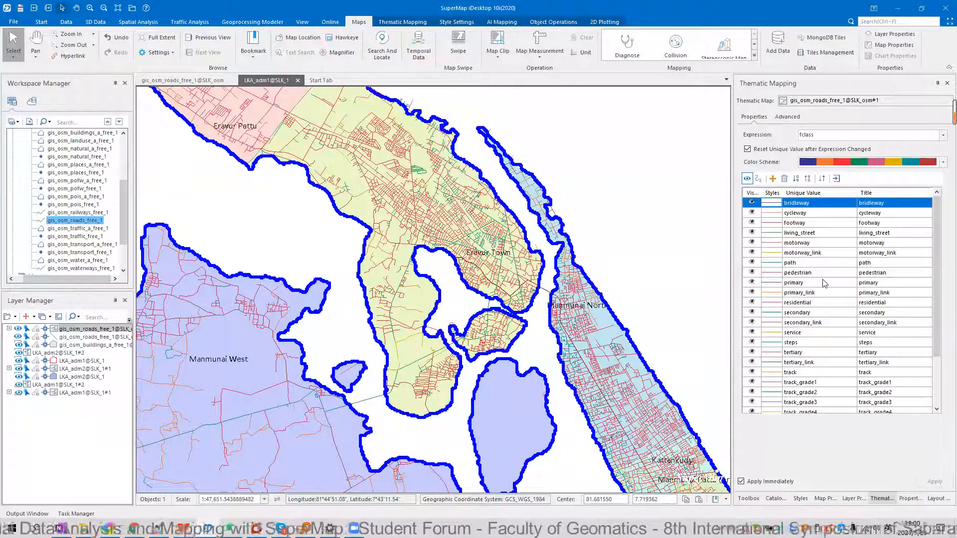
{"action": "scroll", "coordinate": [825, 283], "scroll_direction": "down", "scroll_amount": 1}
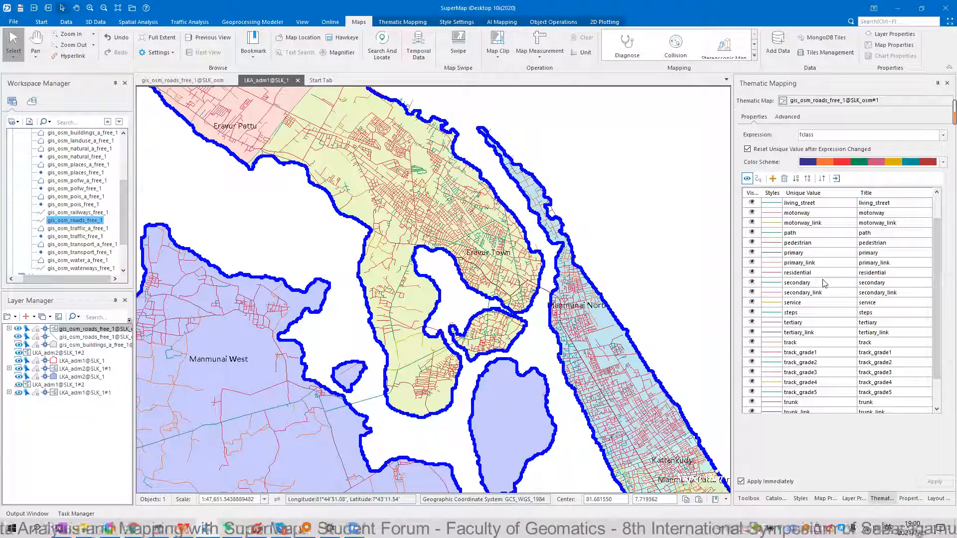
{"action": "scroll", "coordinate": [777, 376], "scroll_direction": "down", "scroll_amount": 1}
{"action": "double_click", "coordinate": [777, 373]}
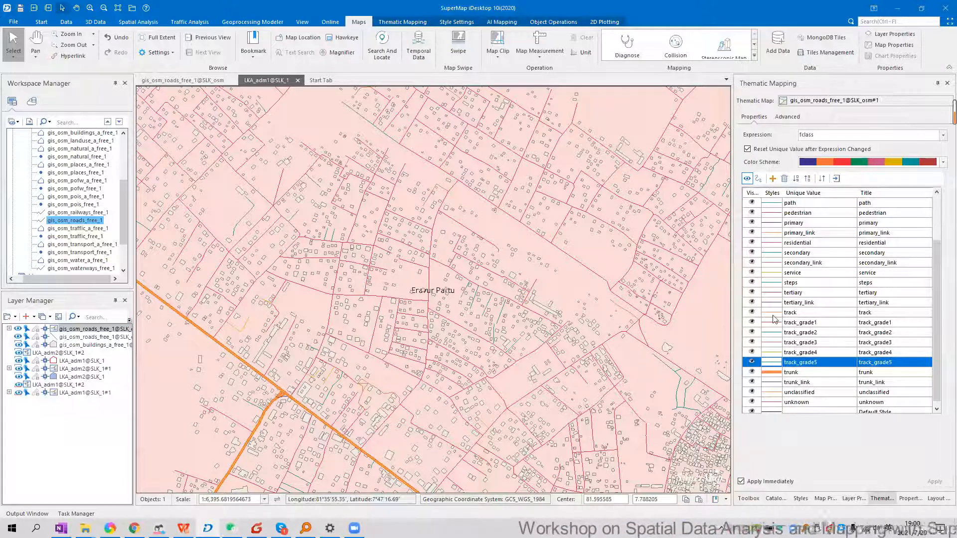
{"action": "scroll", "coordinate": [493, 289], "scroll_direction": "down", "scroll_amount": 10}
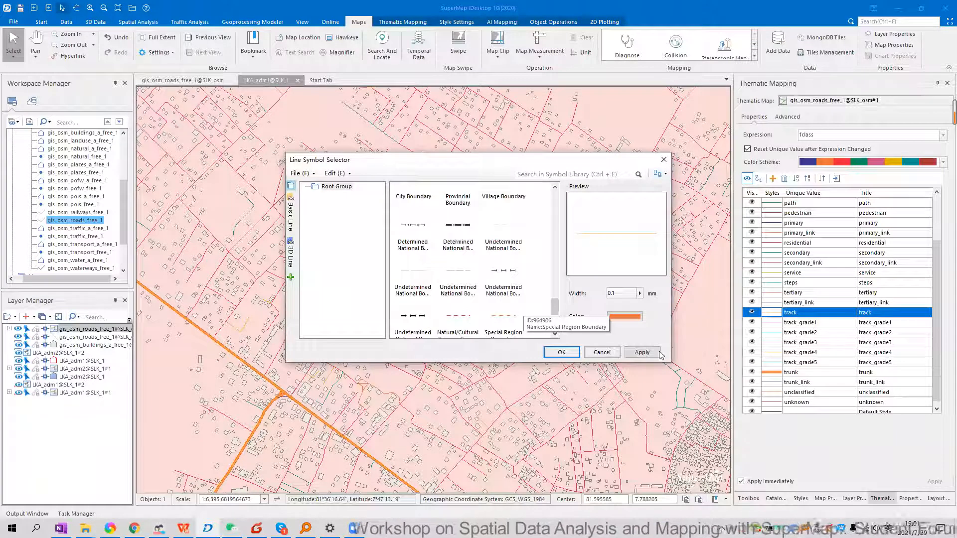
{"action": "left_click", "coordinate": [662, 162]}
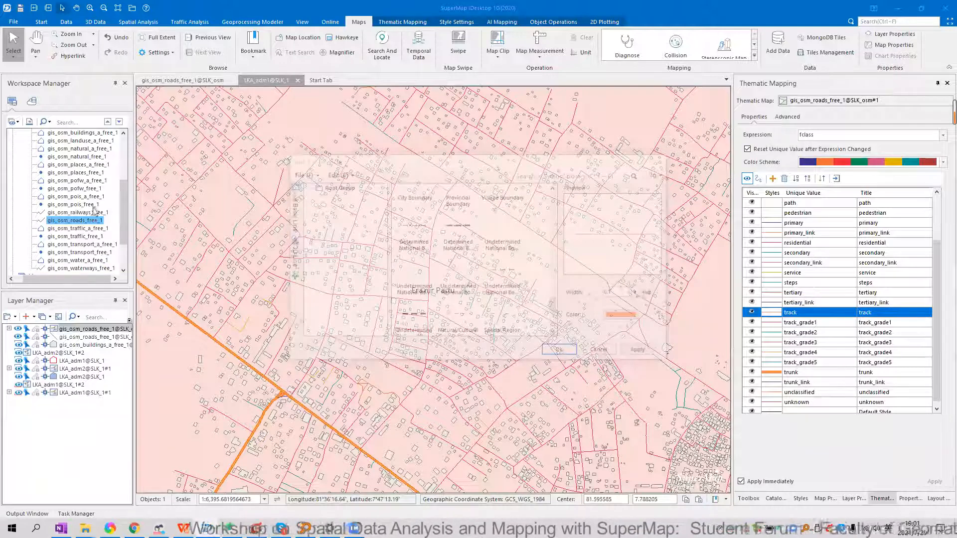
Add the LKA_rails dataset from SLK_1 to the map, style it with the Railway (Black) symbol and check it across scales
{"action": "scroll", "coordinate": [66, 198], "scroll_direction": "up", "scroll_amount": 4}
{"action": "left_click", "coordinate": [66, 196]}
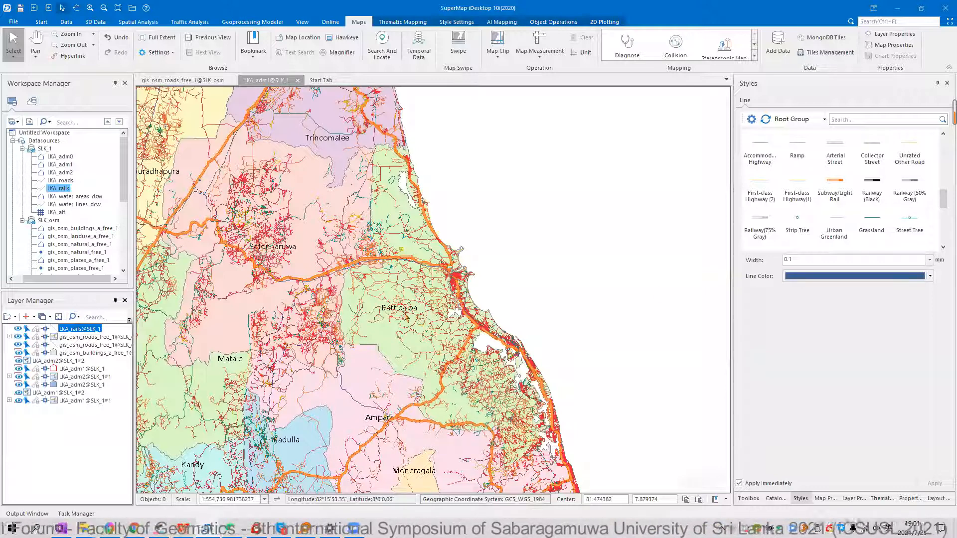
{"action": "scroll", "coordinate": [405, 316], "scroll_direction": "down", "scroll_amount": 3}
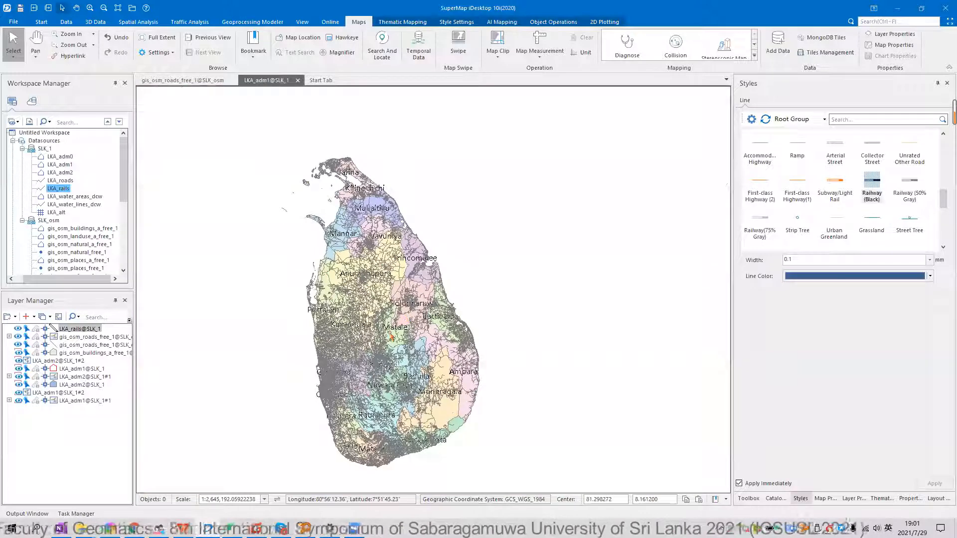
{"action": "scroll", "coordinate": [454, 301], "scroll_direction": "up", "scroll_amount": 2}
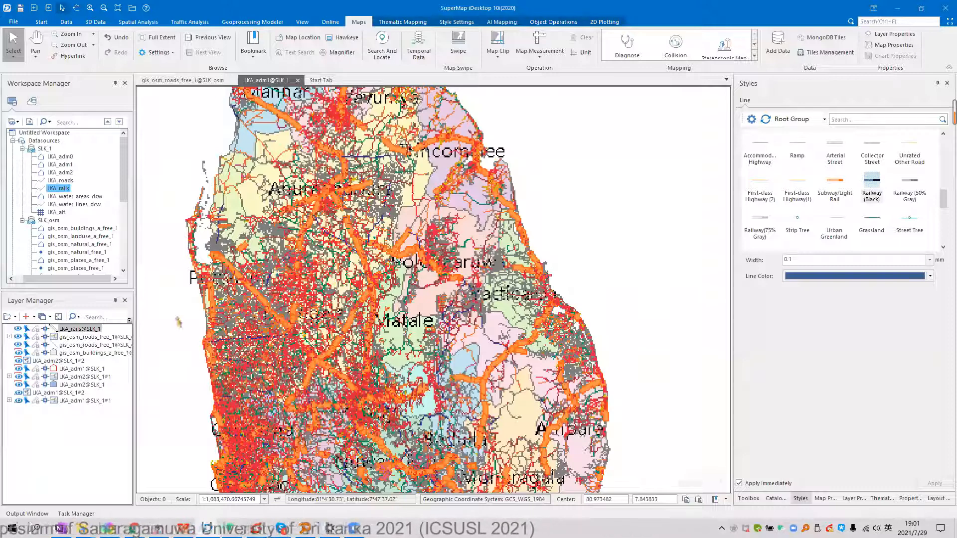
Hide both OSM roads layers and add the LKA_roads dataset to the map with the National Road (2) line symbol
{"action": "left_click", "coordinate": [17, 337]}
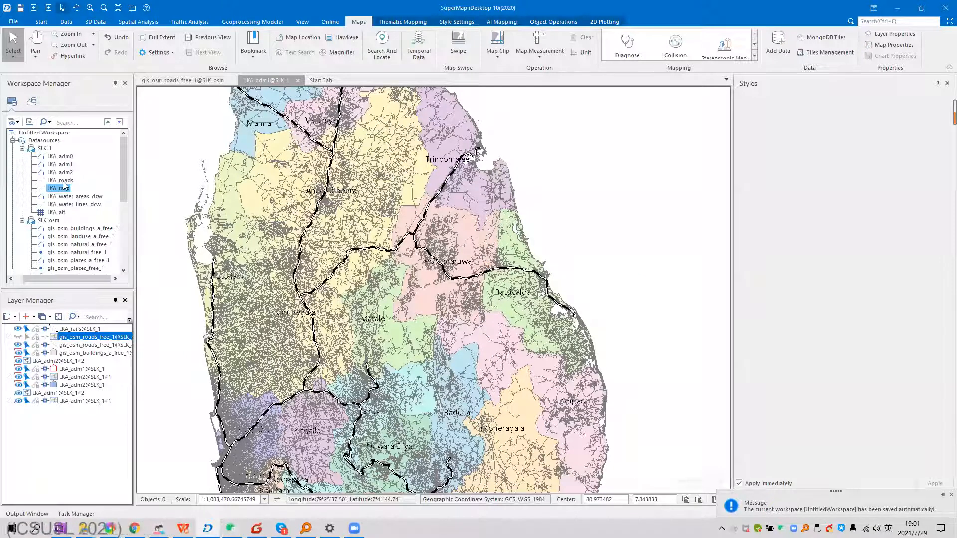
{"action": "left_click_drag", "start_coordinate": [65, 181], "coordinate": [399, 255]}
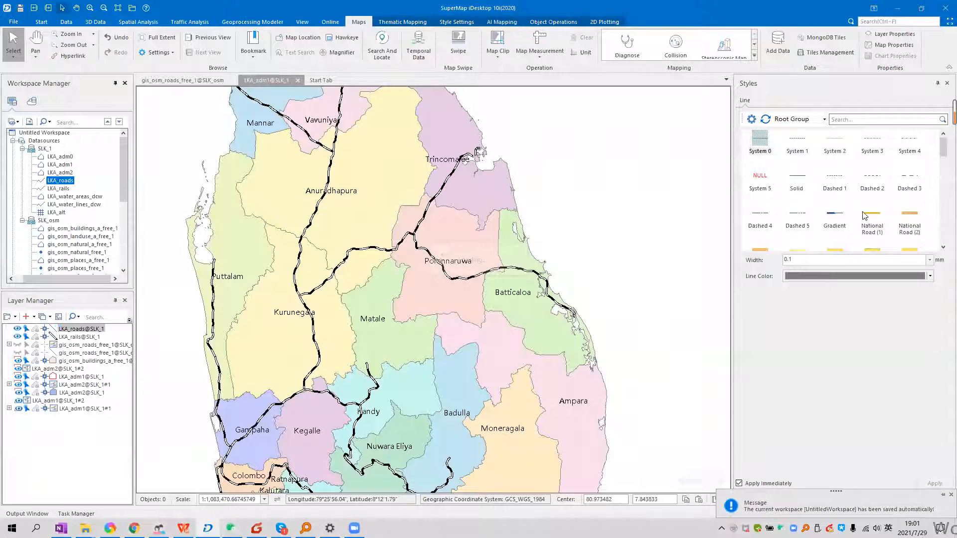
{"action": "scroll", "coordinate": [773, 199], "scroll_direction": "down", "scroll_amount": 1}
{"action": "left_click", "coordinate": [764, 198]}
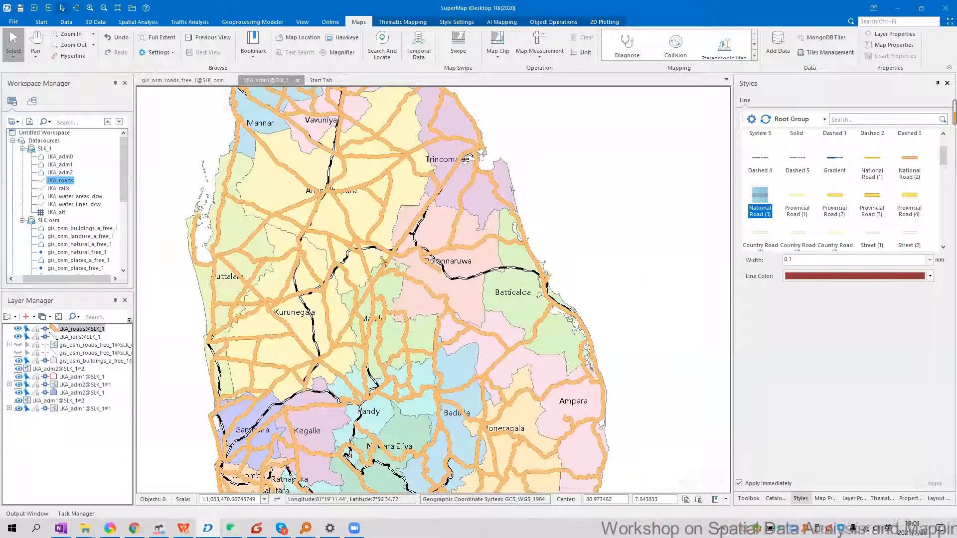
{"action": "scroll", "coordinate": [382, 261], "scroll_direction": "up", "scroll_amount": 3}
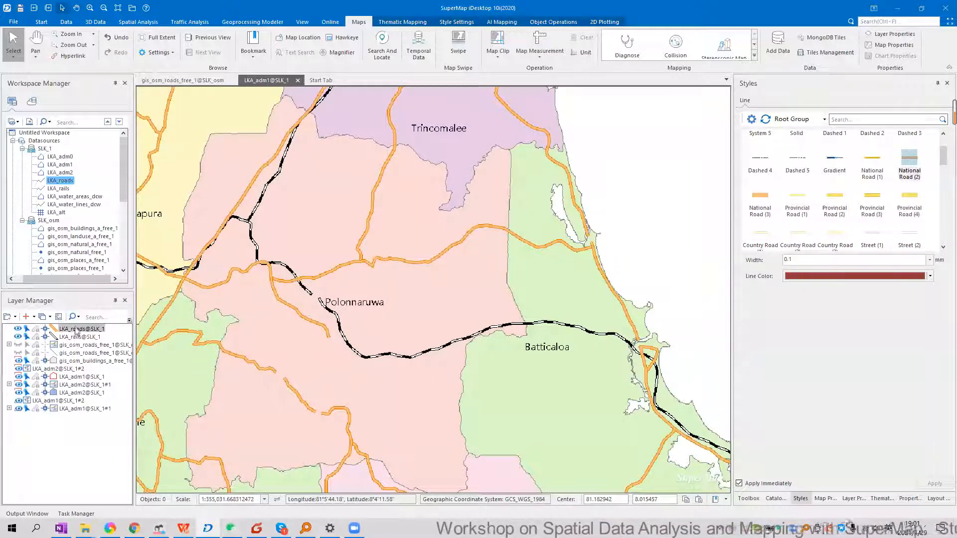
Move the LKA_adm2@SLK_1#2 label layer above the roads and restrict the LKA_roads layer to closer scales with a minimum visible scale
{"action": "left_click", "coordinate": [72, 369]}
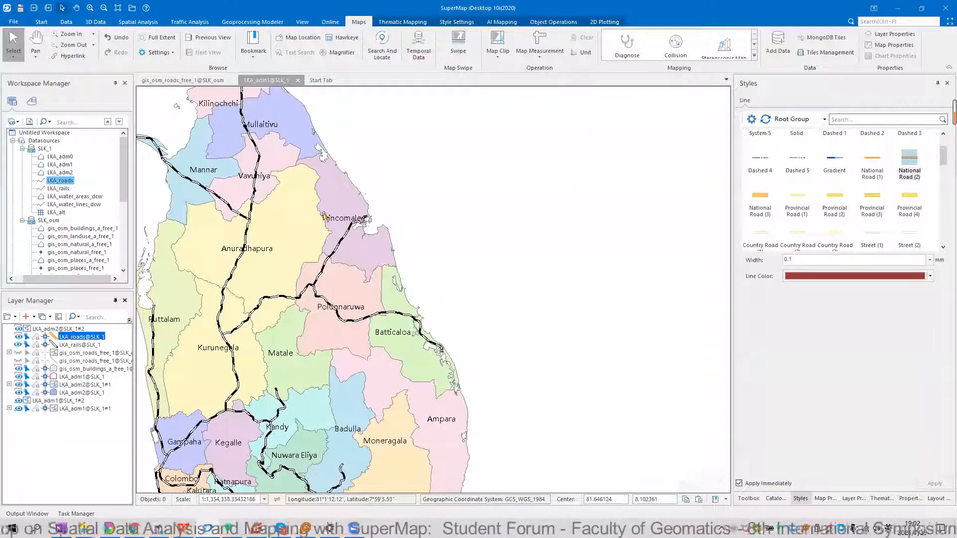
{"action": "scroll", "coordinate": [329, 185], "scroll_direction": "up", "scroll_amount": 3}
{"action": "scroll", "coordinate": [295, 233], "scroll_direction": "up", "scroll_amount": 2}
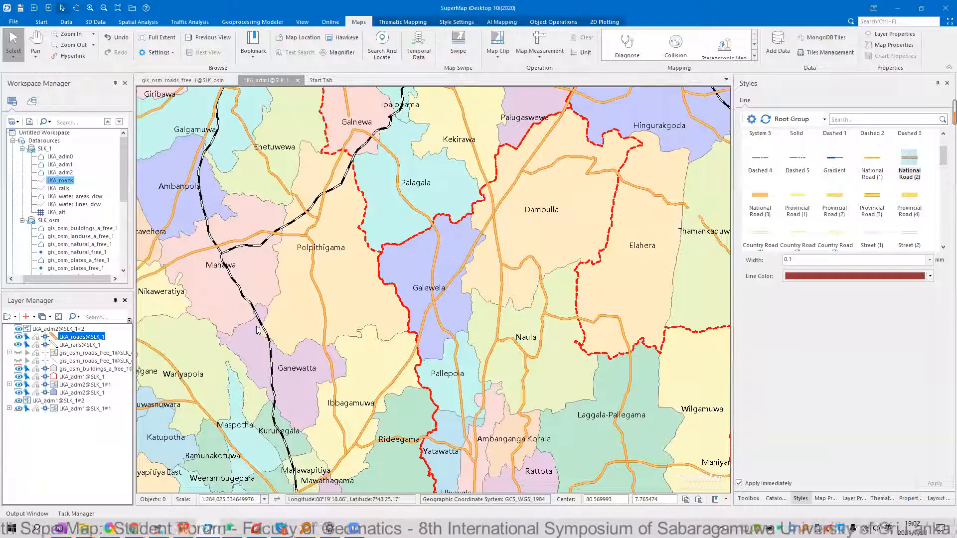
Set a minimum visible scale for the LKA_rails layer and check the roads, railways and buildings around Eravur Town at different scales
{"action": "right_click", "coordinate": [68, 344]}
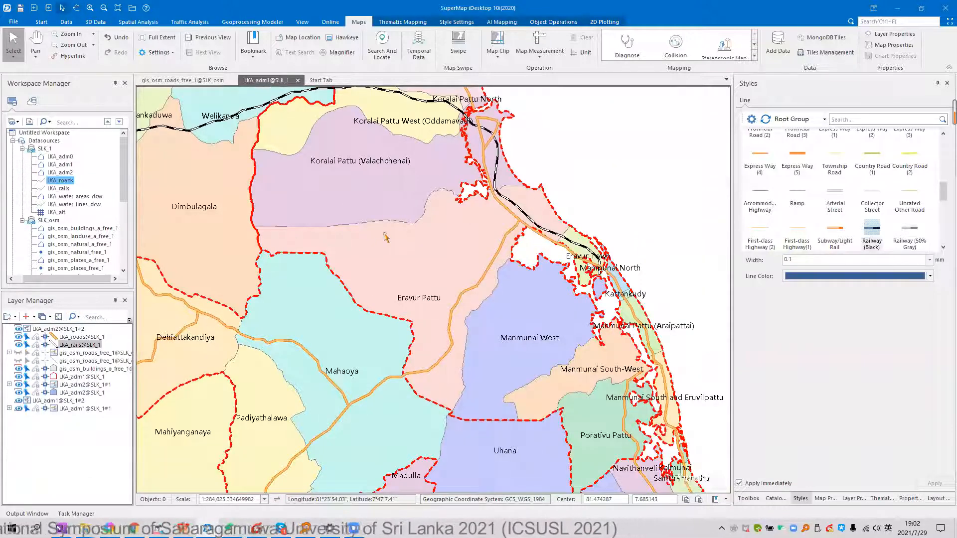
{"action": "left_click_drag", "start_coordinate": [490, 120], "coordinate": [398, 153]}
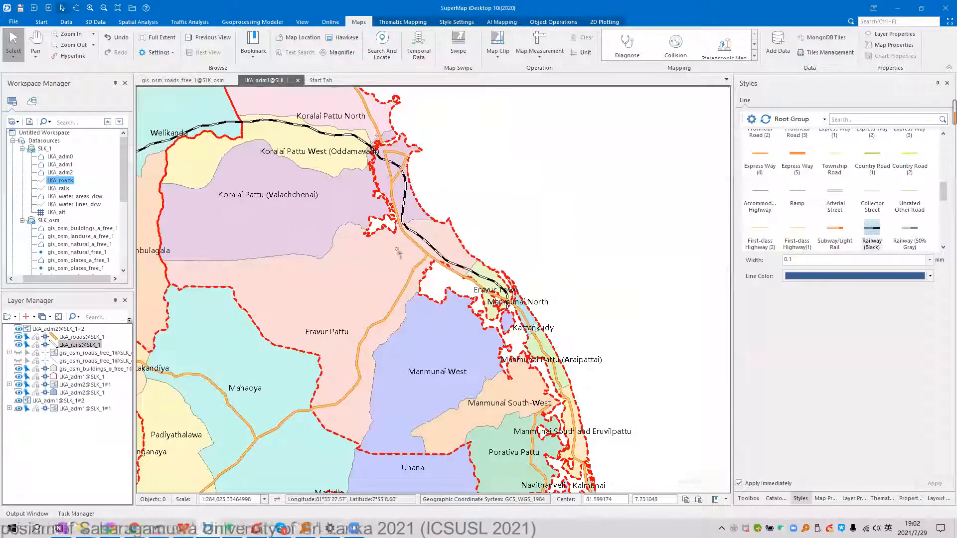
{"action": "left_click_drag", "start_coordinate": [461, 241], "coordinate": [534, 332]}
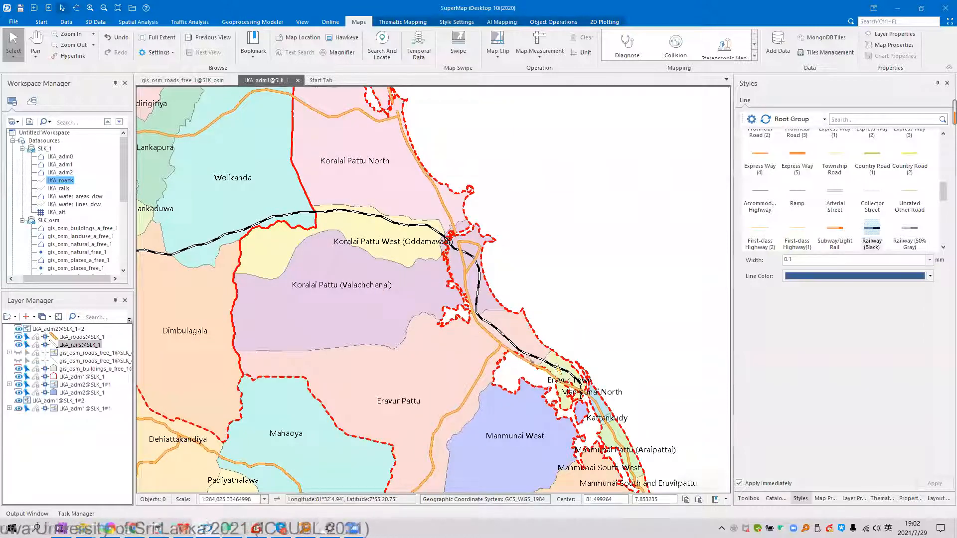
{"action": "scroll", "coordinate": [581, 395], "scroll_direction": "up", "scroll_amount": 5}
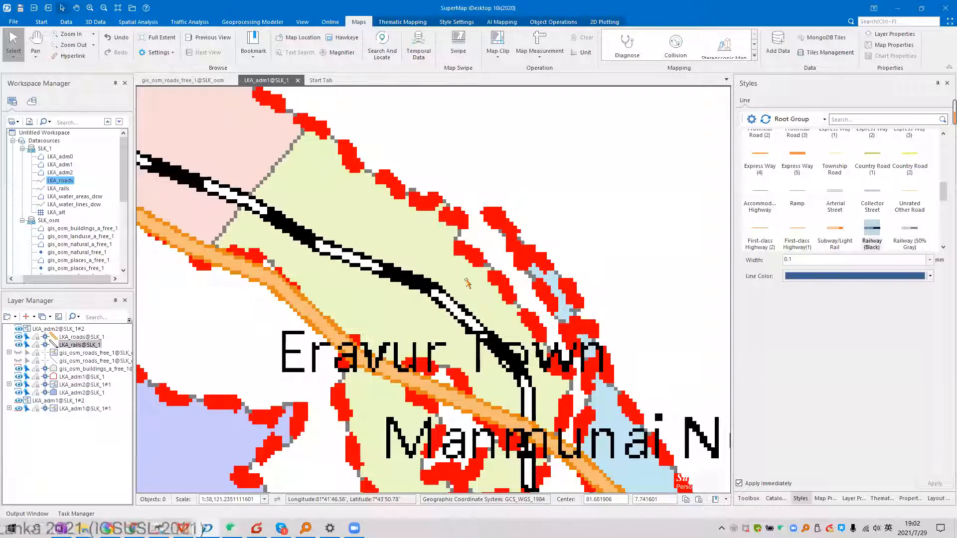
{"action": "scroll", "coordinate": [468, 283], "scroll_direction": "down", "scroll_amount": 5}
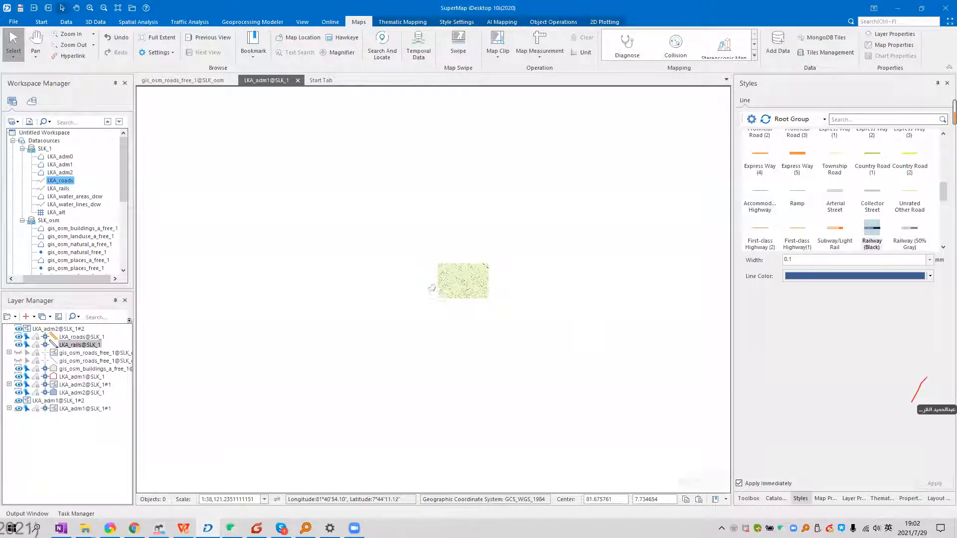
{"action": "scroll", "coordinate": [436, 284], "scroll_direction": "up", "scroll_amount": 2}
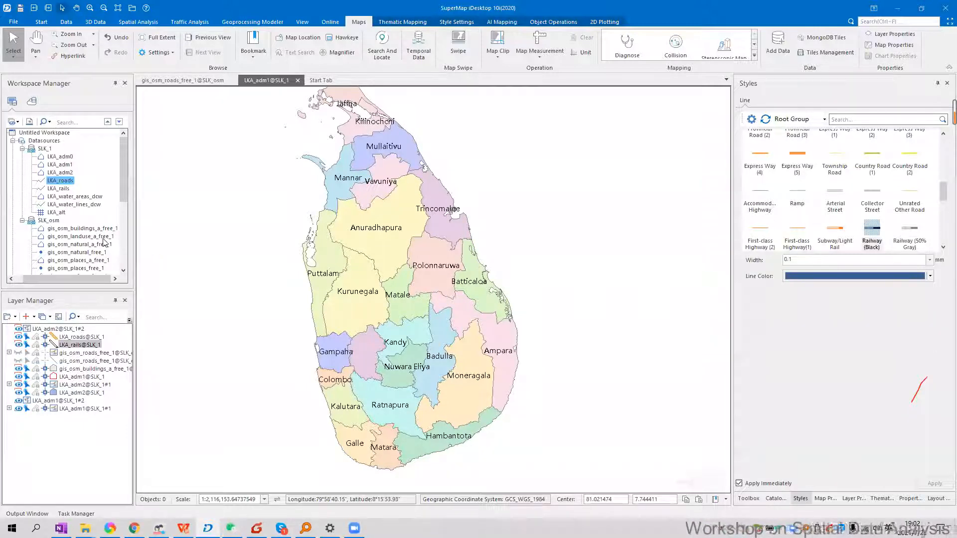
Open the attribute table of the gis_osm_pois_free_1 dataset and examine the fclass values of its points of interest
{"action": "scroll", "coordinate": [105, 242], "scroll_direction": "down", "scroll_amount": 6}
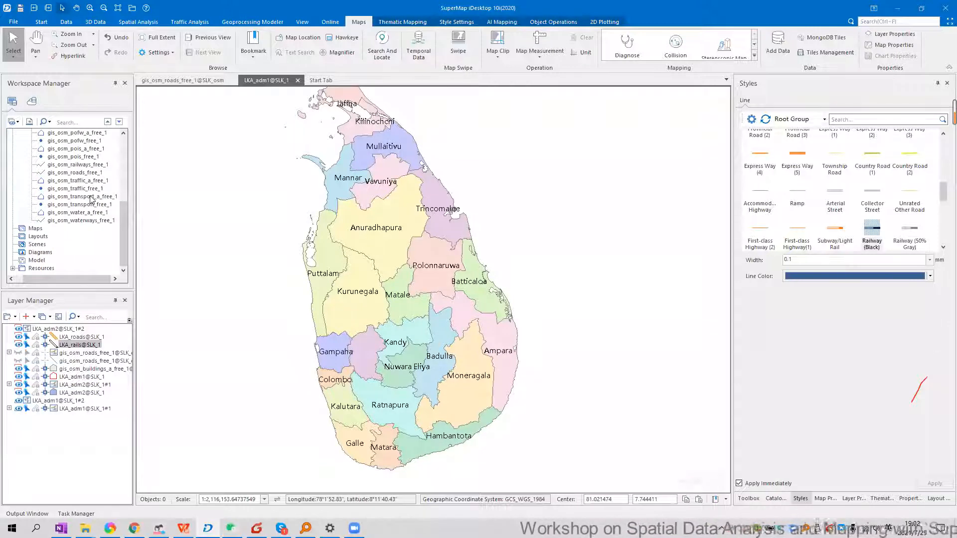
{"action": "scroll", "coordinate": [91, 198], "scroll_direction": "up", "scroll_amount": 2}
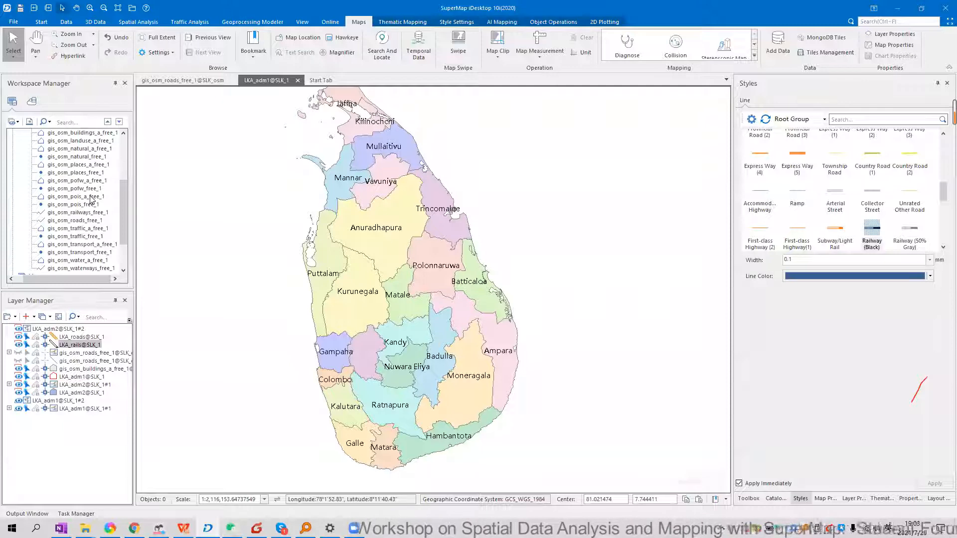
{"action": "left_click", "coordinate": [90, 204]}
{"action": "right_click", "coordinate": [88, 204]}
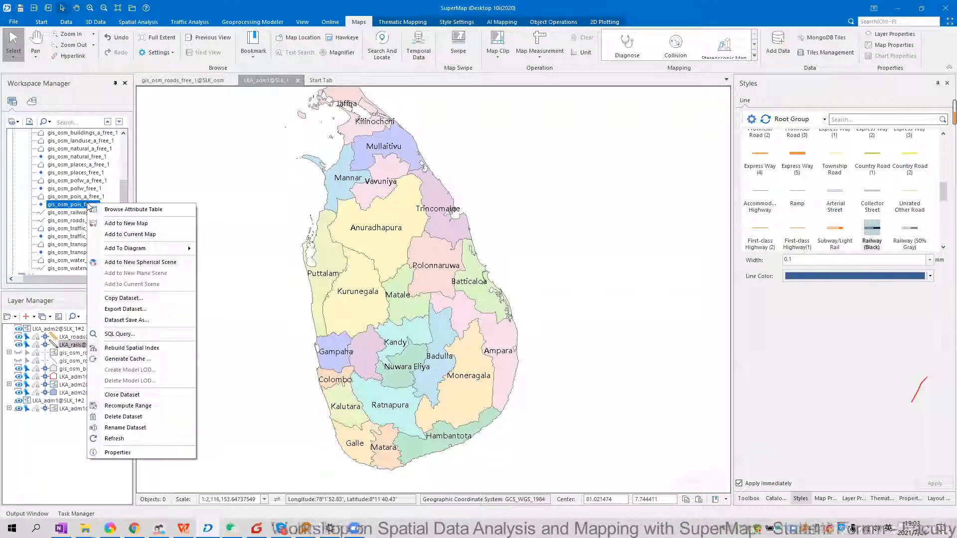
{"action": "left_click", "coordinate": [125, 210]}
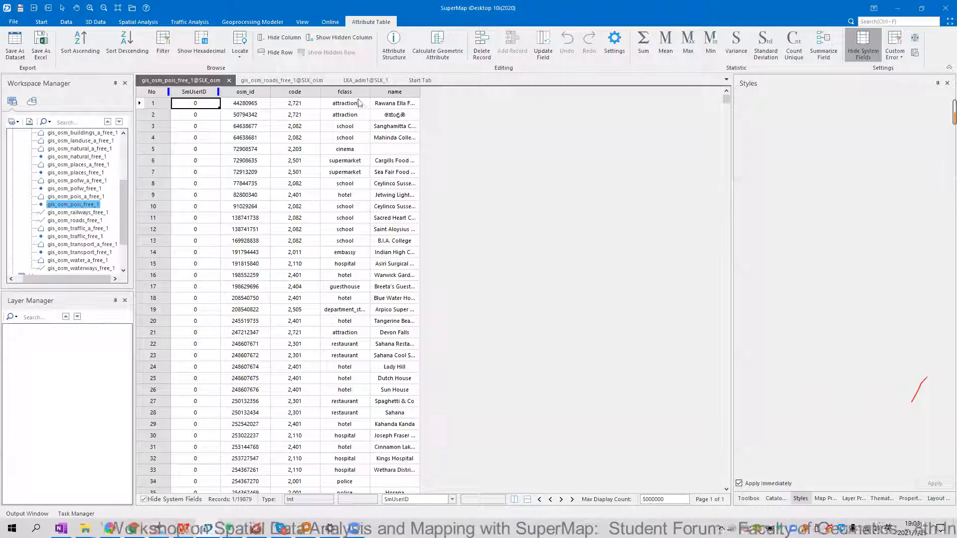
{"action": "left_click", "coordinate": [369, 183]}
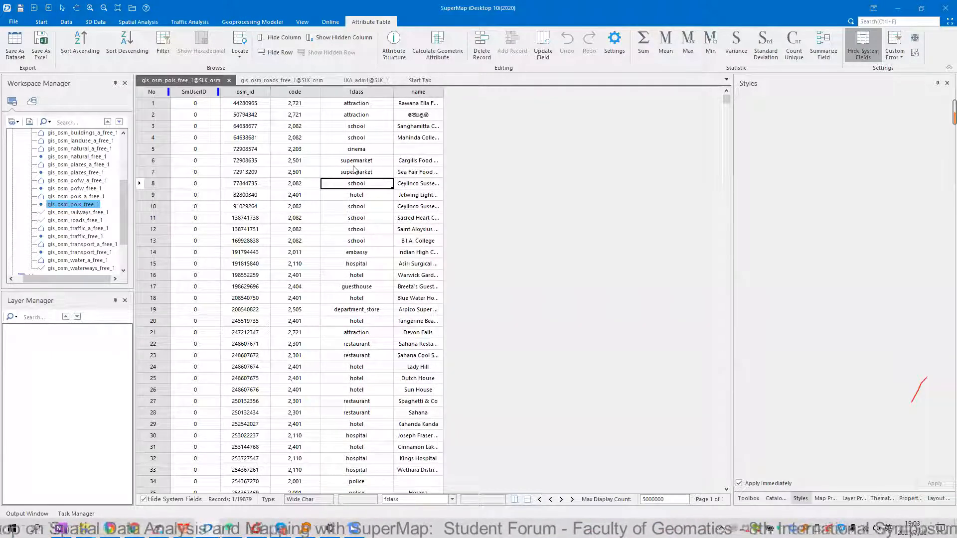
{"action": "left_click", "coordinate": [374, 253]}
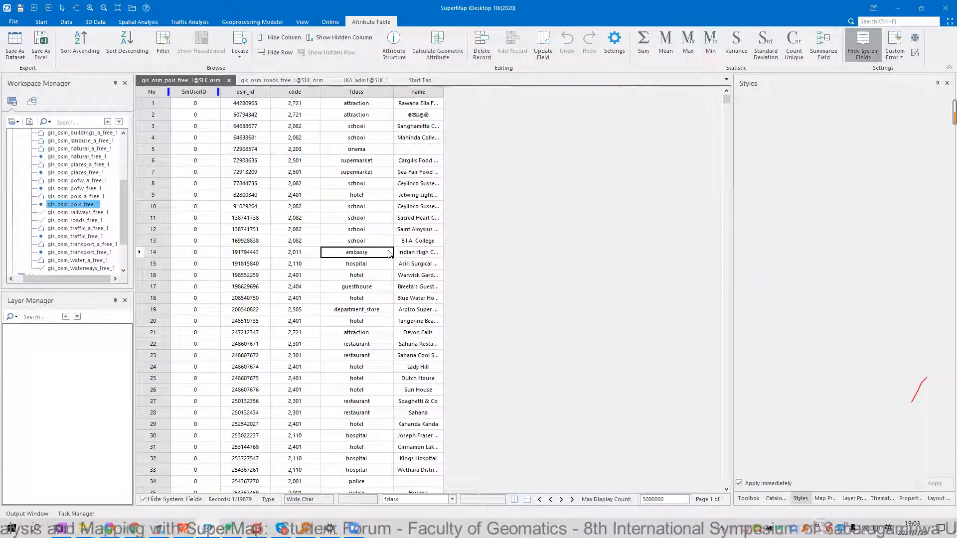
{"action": "scroll", "coordinate": [376, 259], "scroll_direction": "down", "scroll_amount": 1}
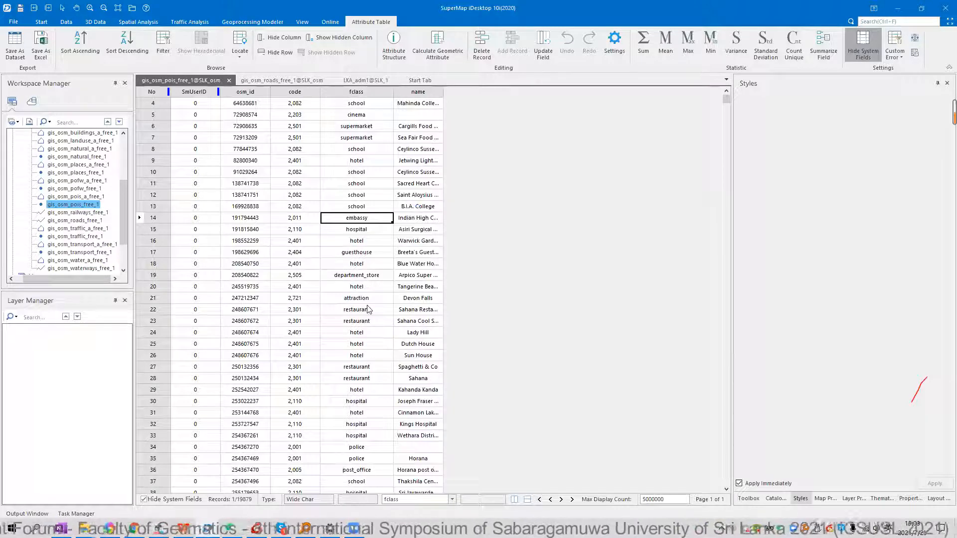
{"action": "scroll", "coordinate": [368, 309], "scroll_direction": "down", "scroll_amount": 20}
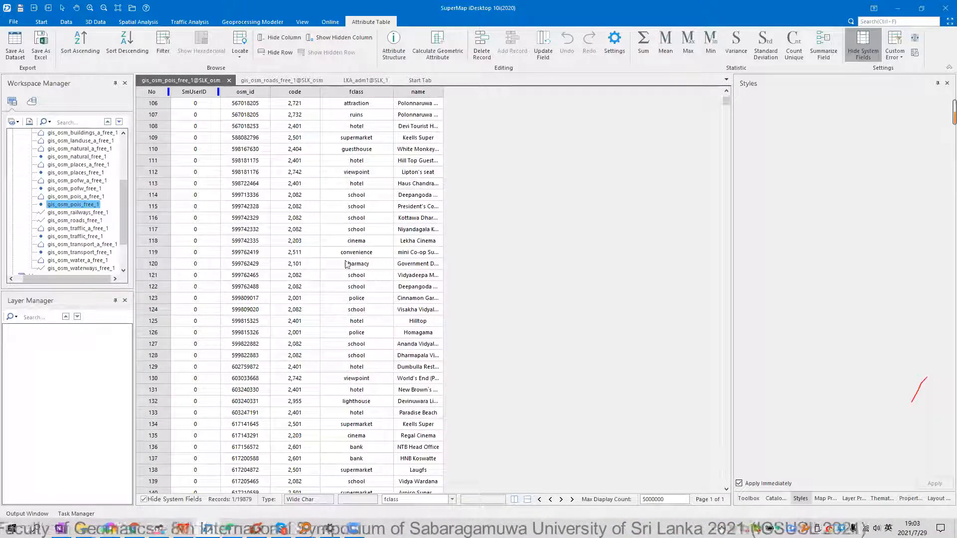
Close the LKA_adm1@SLK_1 map and save it under the name SLK_adm
{"action": "left_click", "coordinate": [282, 81]}
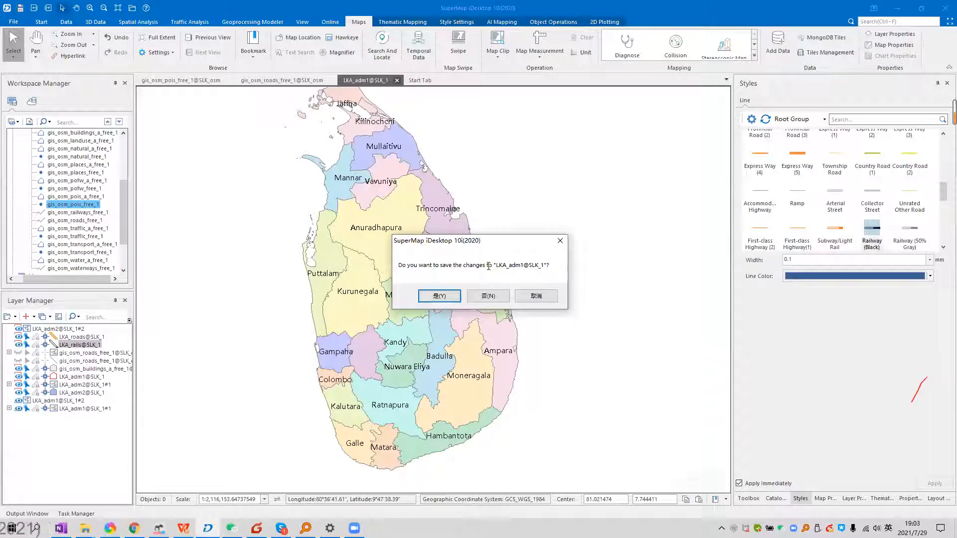
{"action": "key", "text": "Return"}
{"action": "type", "text": "S"}
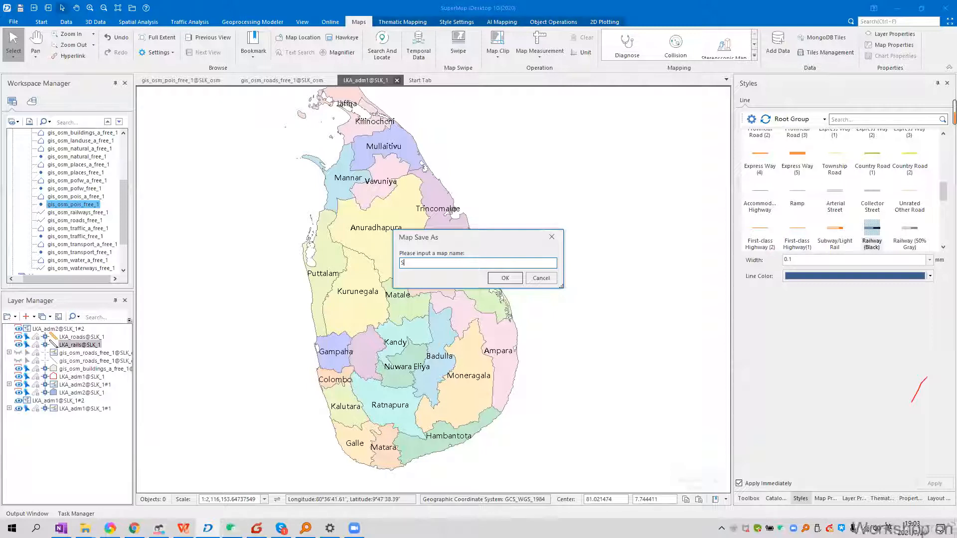
{"action": "type", "text": "LK_adm"}
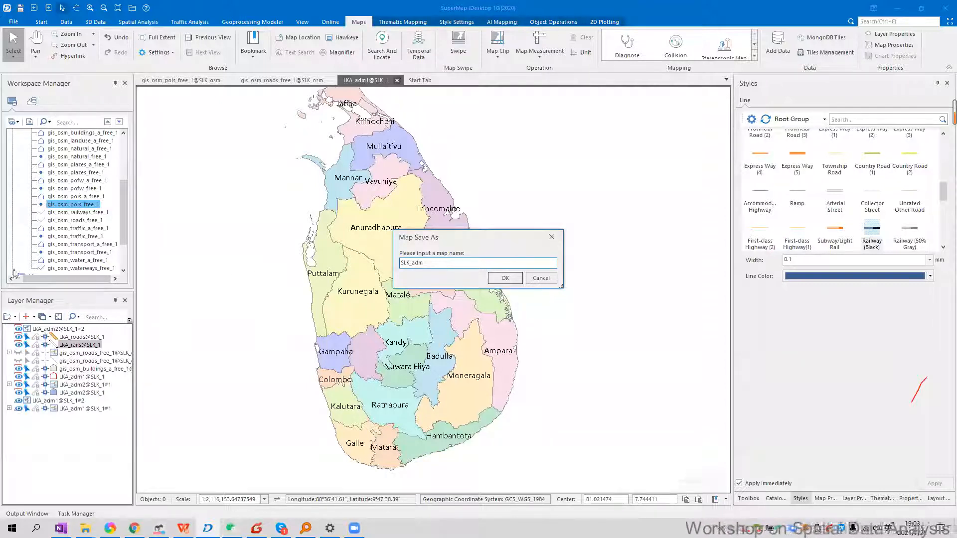
{"action": "key", "text": "Return"}
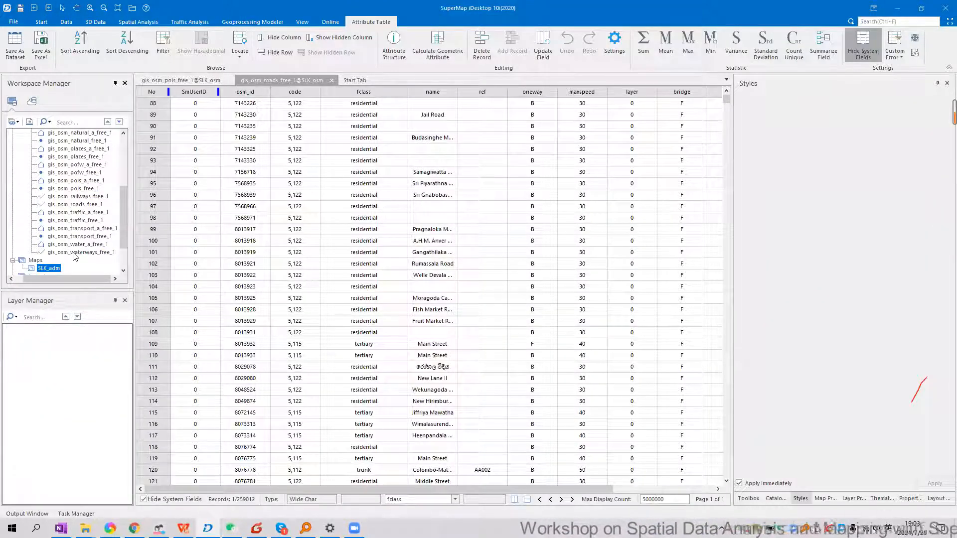
{"action": "scroll", "coordinate": [80, 207], "scroll_direction": "up", "scroll_amount": 2}
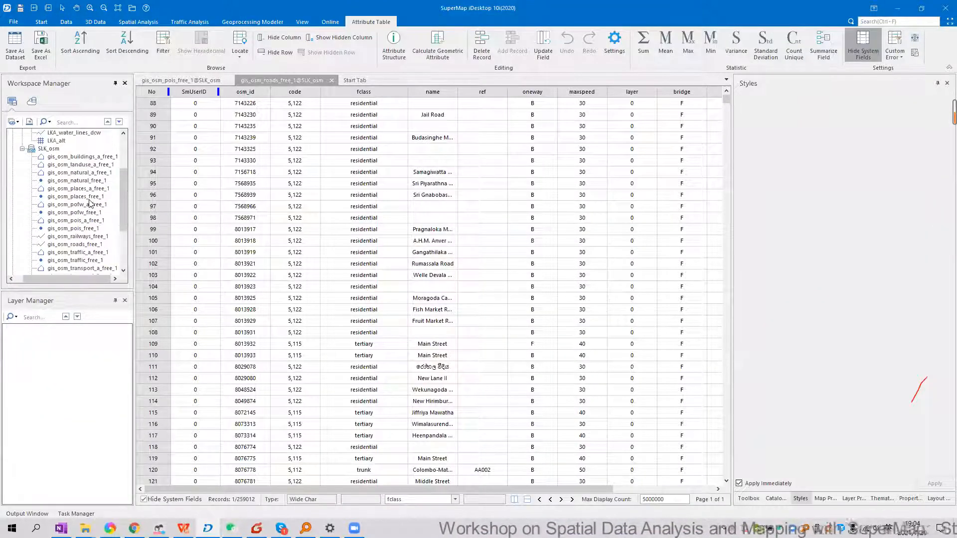
{"action": "double_click", "coordinate": [99, 165]}
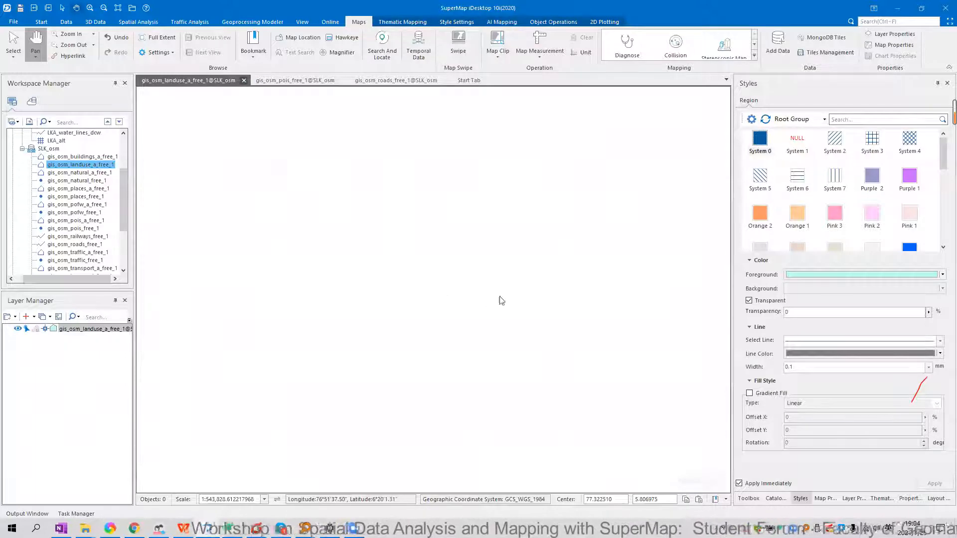
{"action": "scroll", "coordinate": [68, 169], "scroll_direction": "up", "scroll_amount": 3}
{"action": "scroll", "coordinate": [73, 172], "scroll_direction": "down", "scroll_amount": 6}
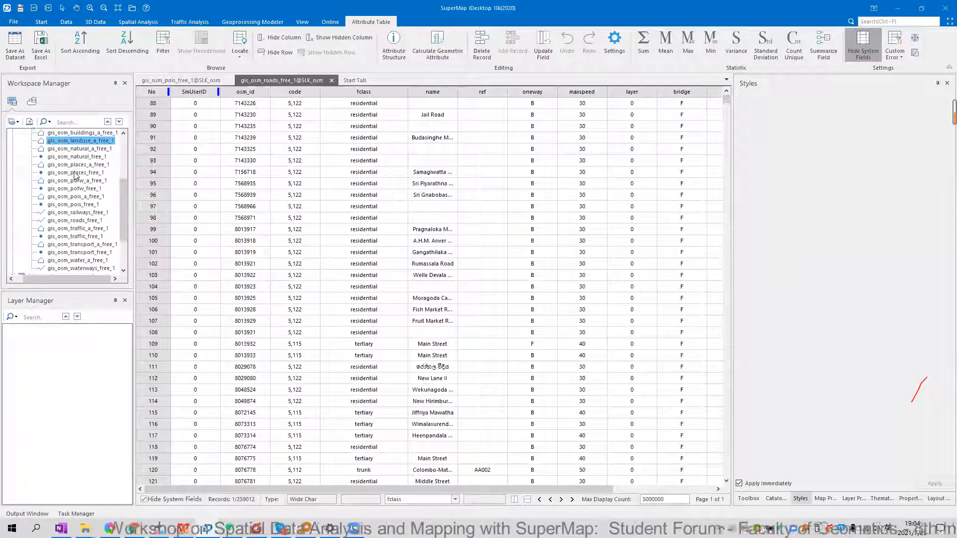
Open the LKA_alt elevation raster in a new map and add the gis_osm_landuse_a_free_1 dataset over it
{"action": "scroll", "coordinate": [109, 197], "scroll_direction": "up", "scroll_amount": 6}
{"action": "double_click", "coordinate": [60, 213]}
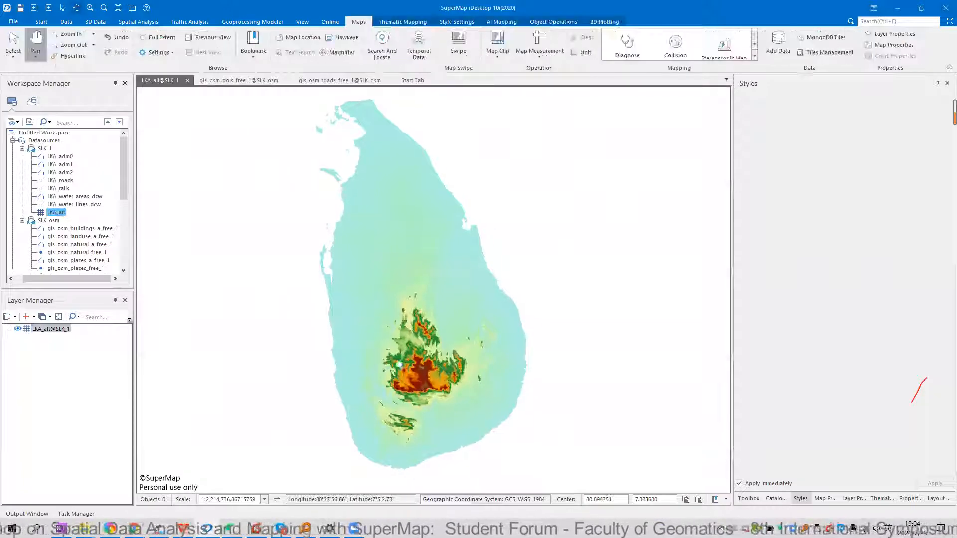
{"action": "scroll", "coordinate": [433, 338], "scroll_direction": "down", "scroll_amount": 1}
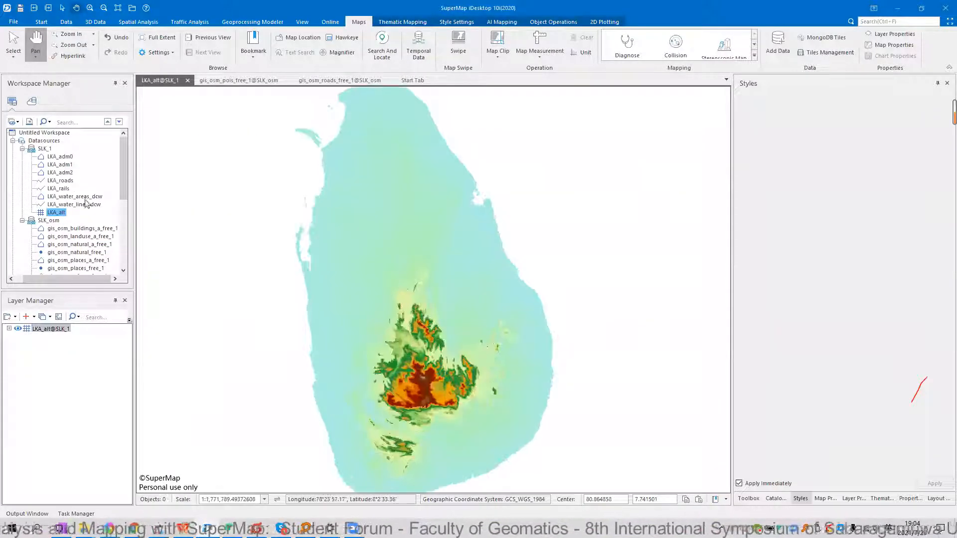
{"action": "left_click", "coordinate": [98, 237]}
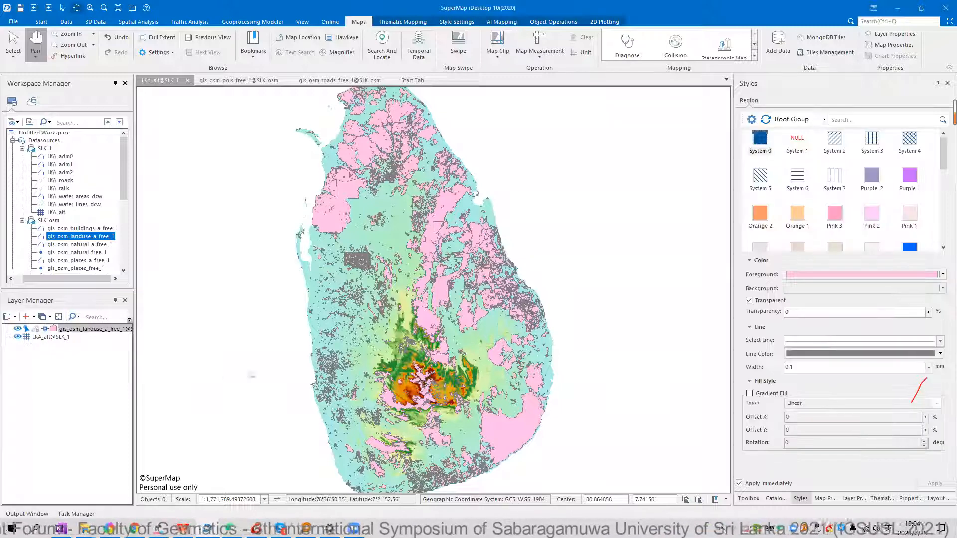
Hide the land-use layer and apply a light-yellow to green to dark-blue ramp to the LKA_alt color table
{"action": "left_click", "coordinate": [44, 337]}
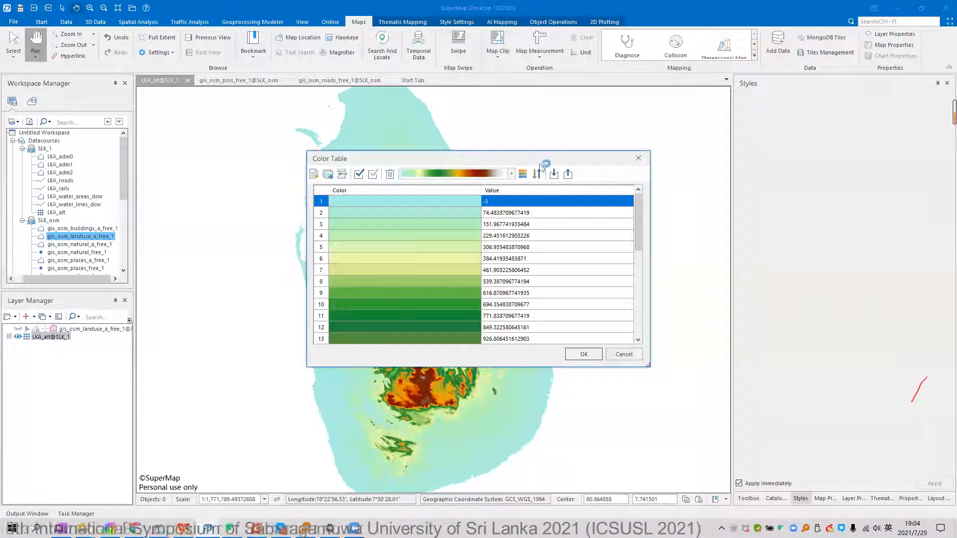
{"action": "left_click", "coordinate": [706, 160]}
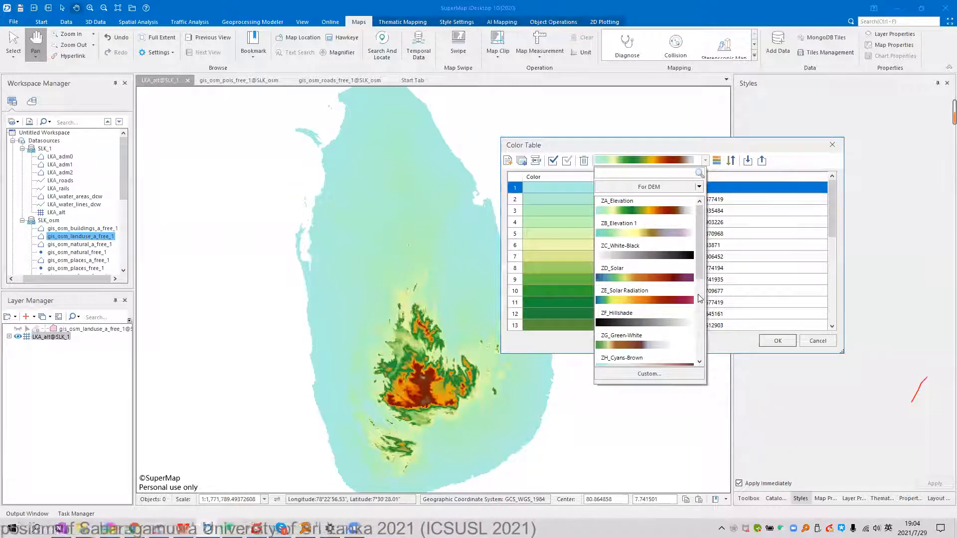
{"action": "left_click", "coordinate": [666, 323]}
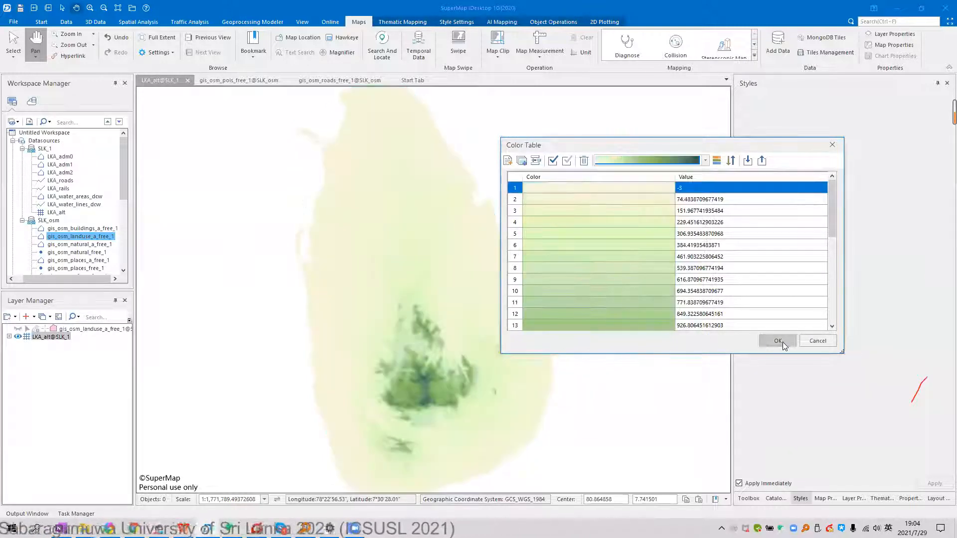
{"action": "left_click", "coordinate": [780, 341]}
Examine how the LKA_alt raster renders around the central highlands at close and wide scales
{"action": "scroll", "coordinate": [463, 335], "scroll_direction": "up", "scroll_amount": 2}
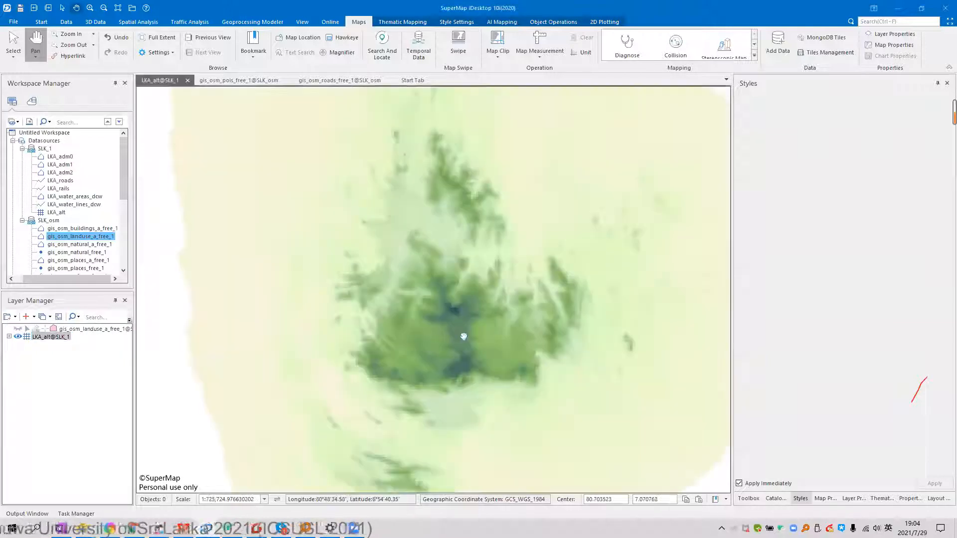
{"action": "scroll", "coordinate": [463, 335], "scroll_direction": "up", "scroll_amount": 2}
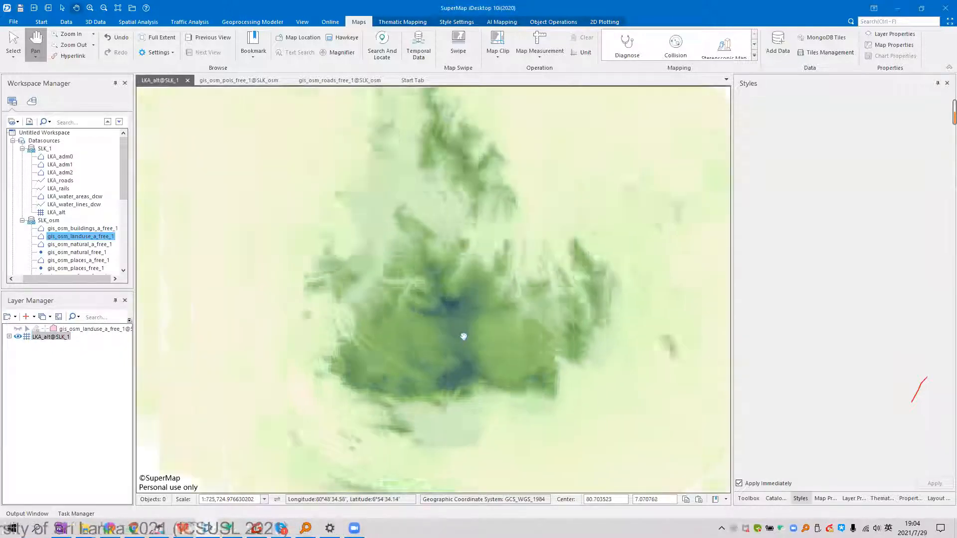
{"action": "scroll", "coordinate": [492, 282], "scroll_direction": "down", "scroll_amount": 3}
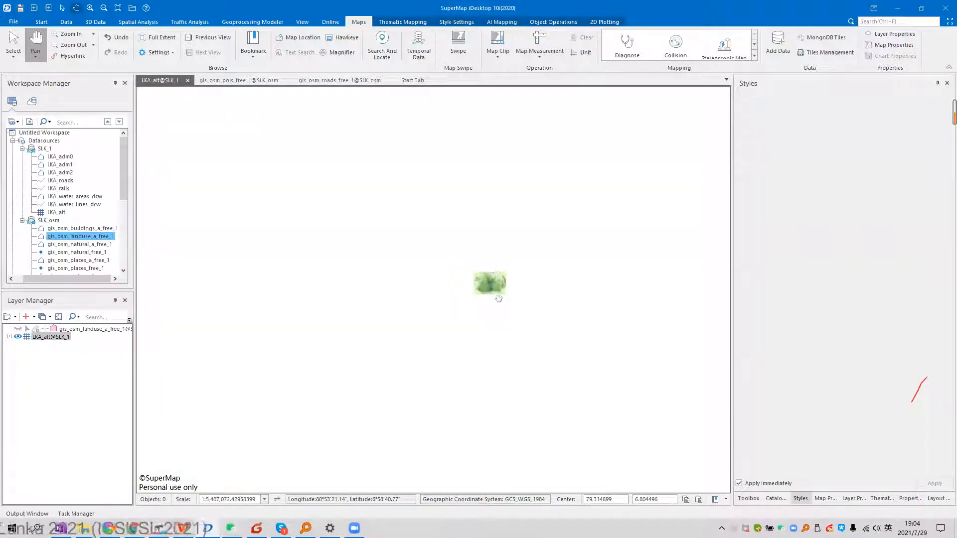
{"action": "scroll", "coordinate": [451, 315], "scroll_direction": "up", "scroll_amount": 4}
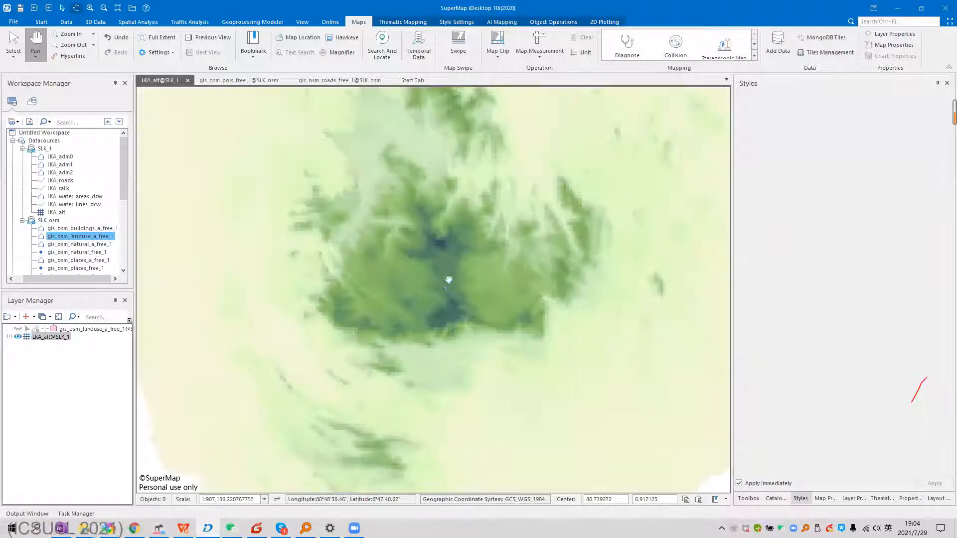
{"action": "scroll", "coordinate": [451, 313], "scroll_direction": "up", "scroll_amount": 2}
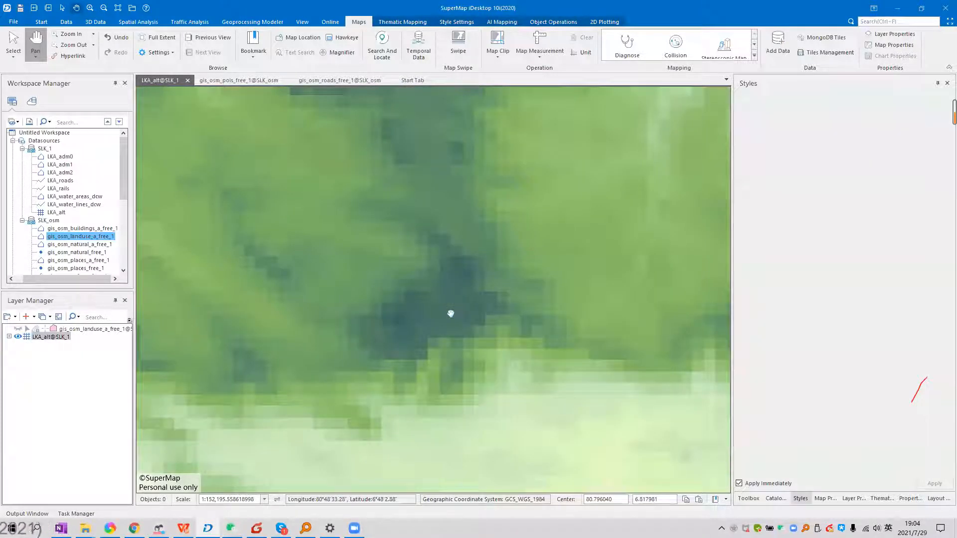
{"action": "scroll", "coordinate": [450, 313], "scroll_direction": "down", "scroll_amount": 2}
{"action": "scroll", "coordinate": [451, 314], "scroll_direction": "down", "scroll_amount": 3}
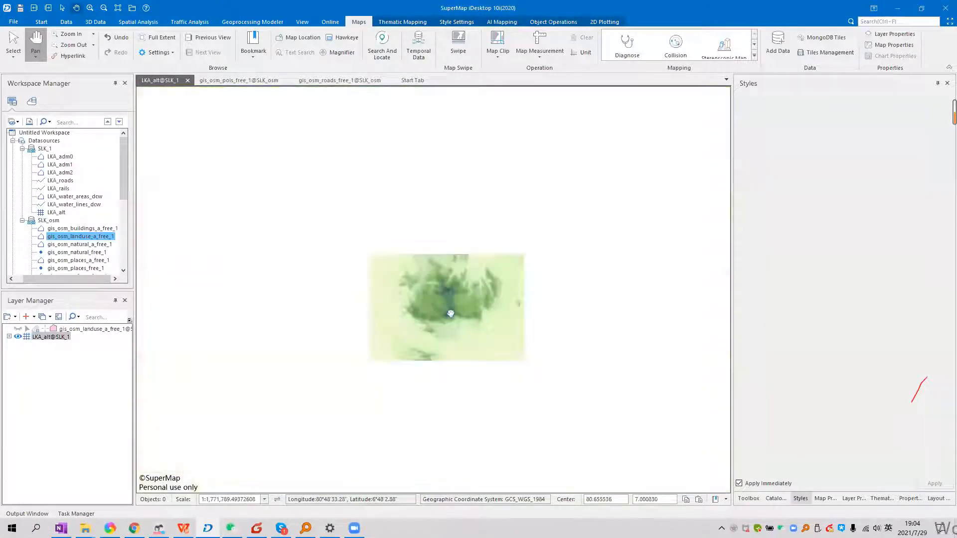
Reset the LKA_alt color table to the cyan-green-orange-brown elevation ramp
{"action": "right_click", "coordinate": [51, 336]}
{"action": "left_click", "coordinate": [106, 337]}
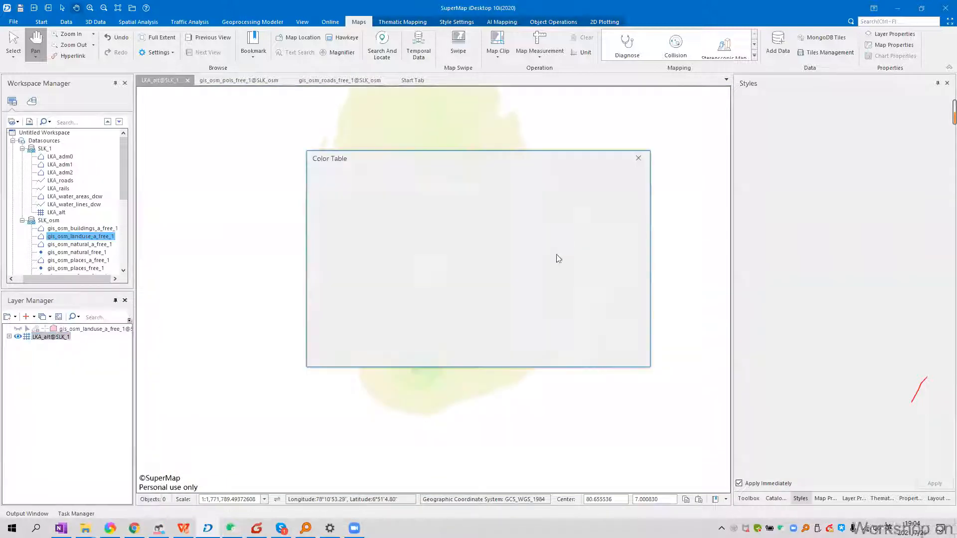
{"action": "left_click", "coordinate": [511, 174]}
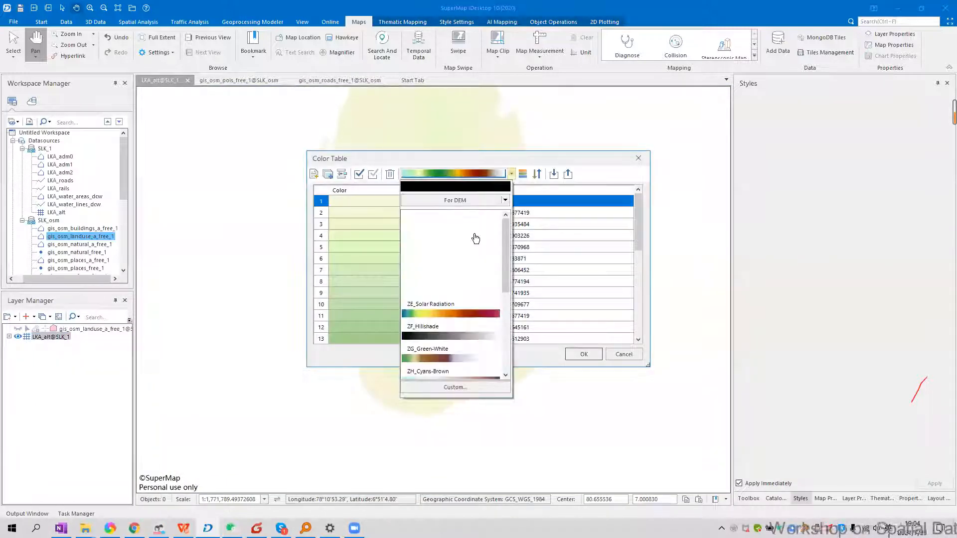
{"action": "left_click", "coordinate": [591, 354]}
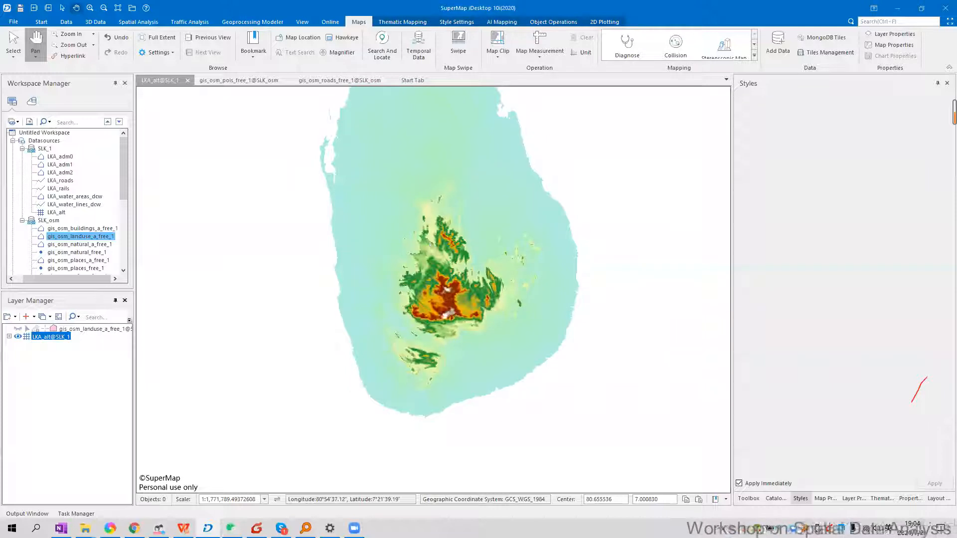
{"action": "left_click_drag", "start_coordinate": [448, 239], "coordinate": [445, 315]}
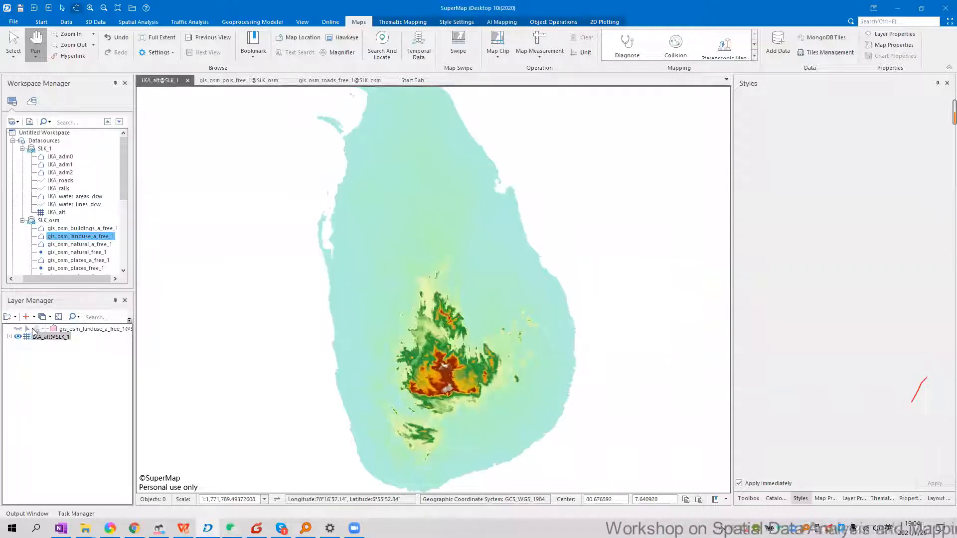
Show the land-use layer, hide LKA_alt and add the LKA_adm0 country outline beneath the land use
{"action": "left_click_drag", "start_coordinate": [20, 329], "coordinate": [20, 331]}
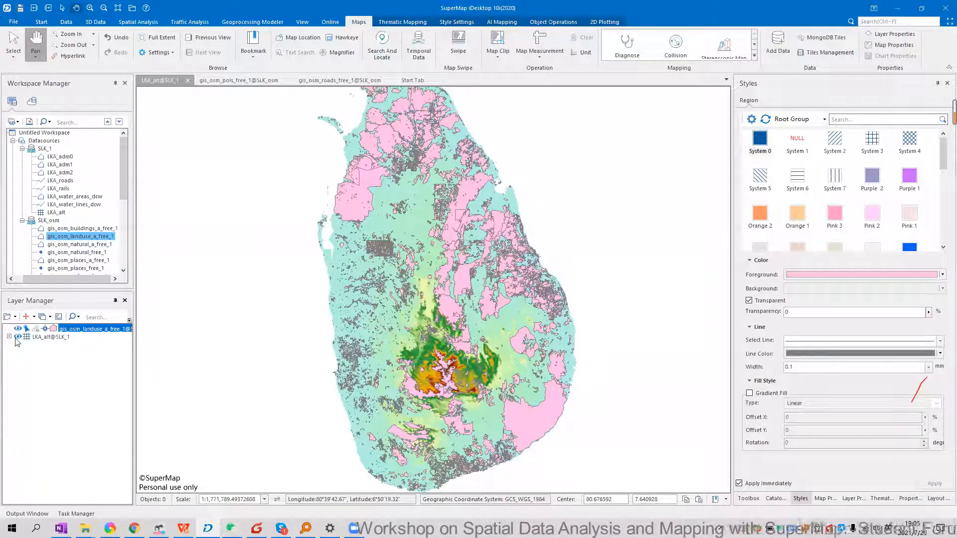
{"action": "left_click_drag", "start_coordinate": [60, 157], "coordinate": [75, 337]}
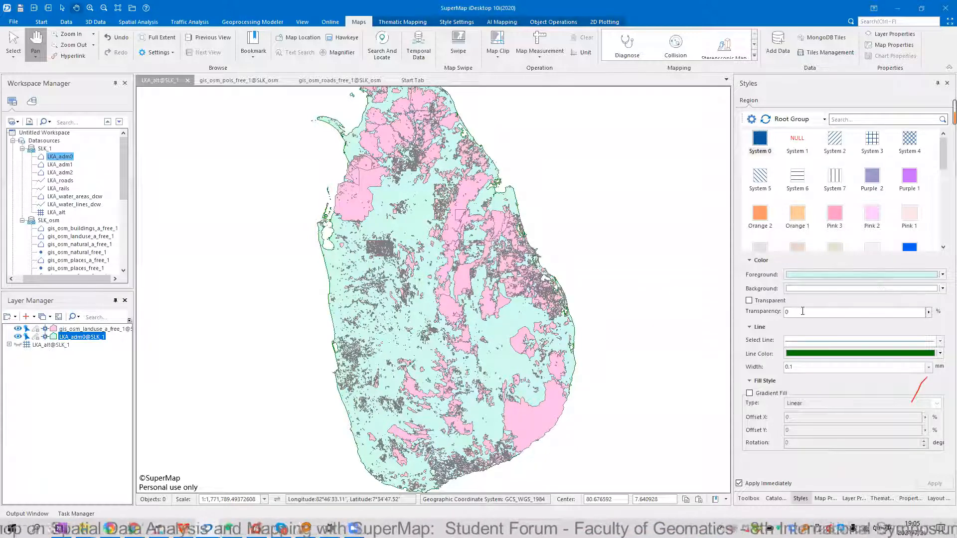
Set the foreground fill color of the LKA_adm0 layer to a very light gray
{"action": "left_click", "coordinate": [823, 274]}
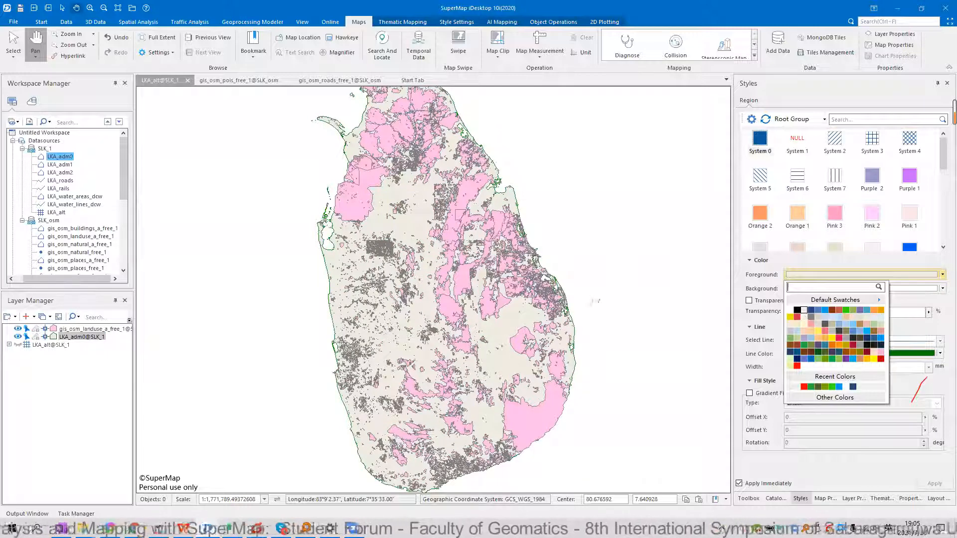
{"action": "left_click", "coordinate": [804, 312]}
{"action": "scroll", "coordinate": [461, 278], "scroll_direction": "up", "scroll_amount": 3}
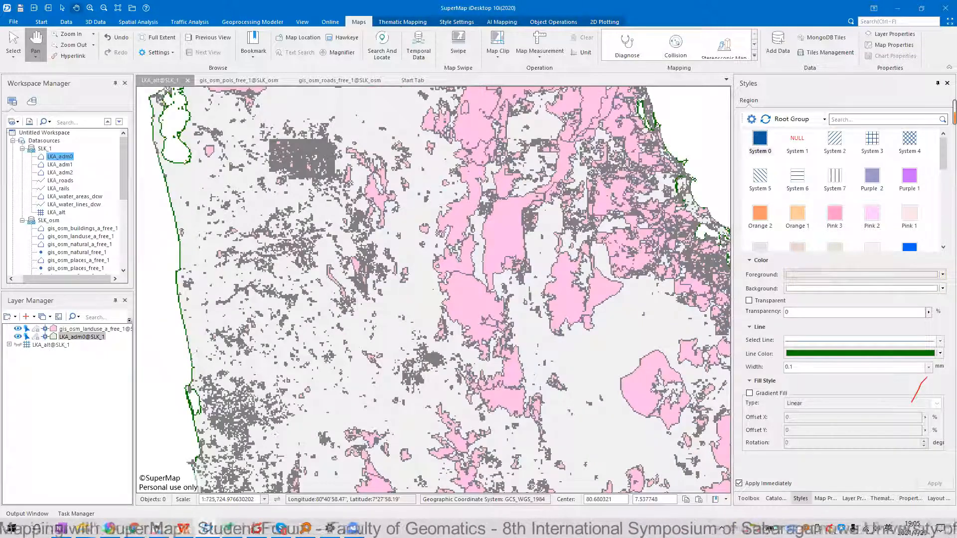
Create a default unique values thematic map from the gis_osm_landuse_a_free_1 layer, using fclass as the expression
{"action": "left_click_drag", "start_coordinate": [354, 252], "coordinate": [321, 352]}
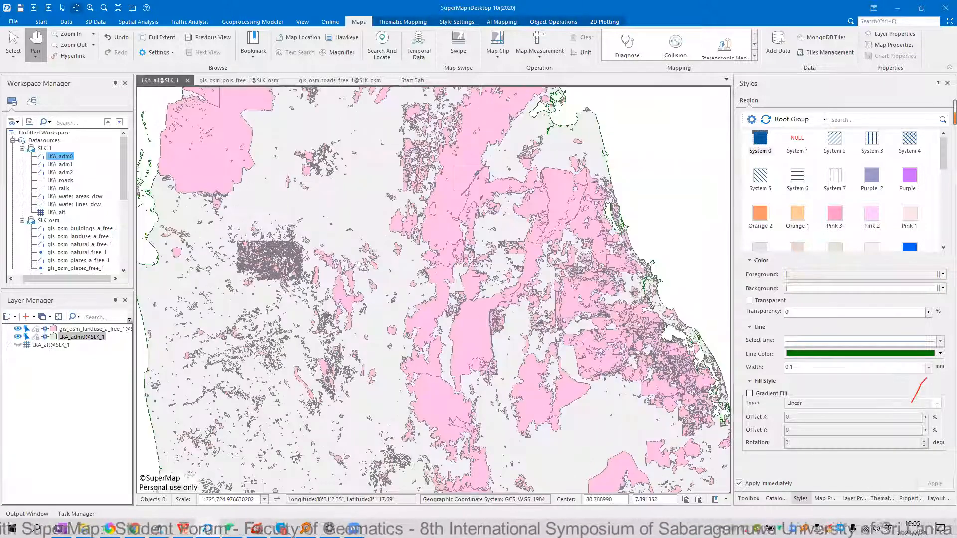
{"action": "scroll", "coordinate": [210, 319], "scroll_direction": "down", "scroll_amount": 2}
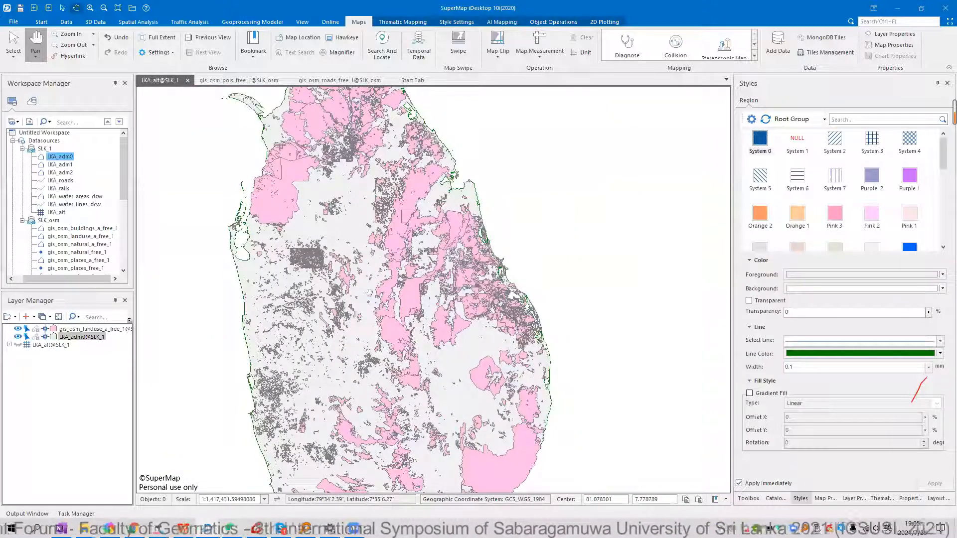
{"action": "left_click_drag", "start_coordinate": [210, 318], "coordinate": [451, 343]}
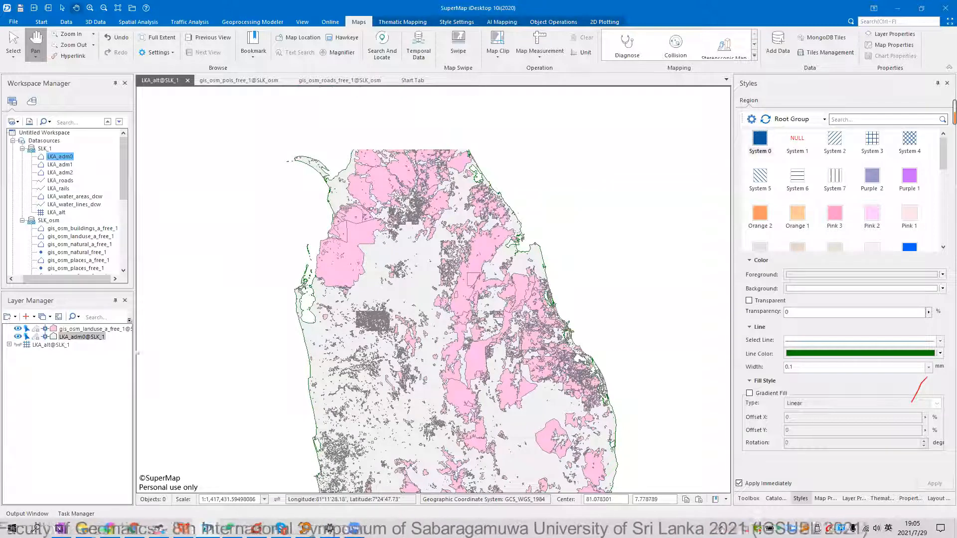
{"action": "left_click", "coordinate": [82, 330]}
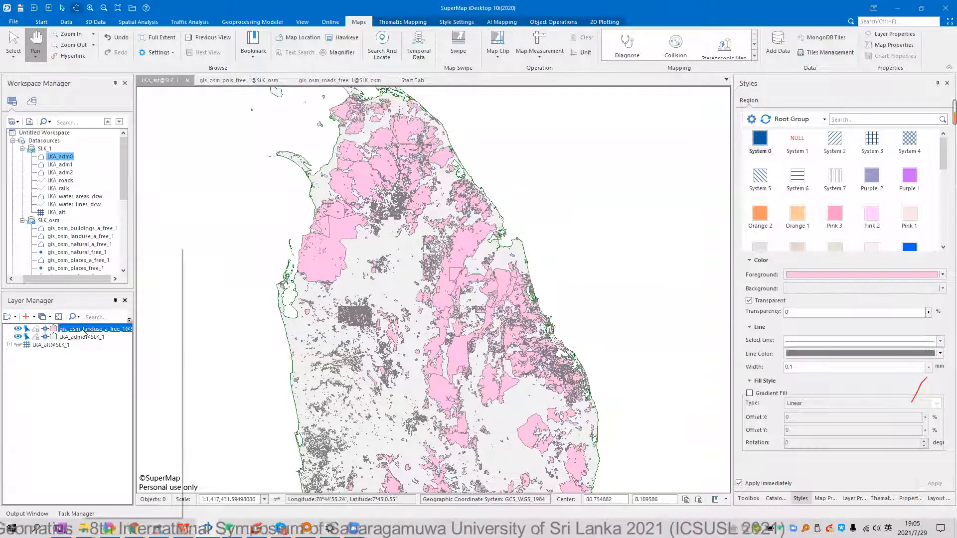
{"action": "right_click", "coordinate": [79, 329]}
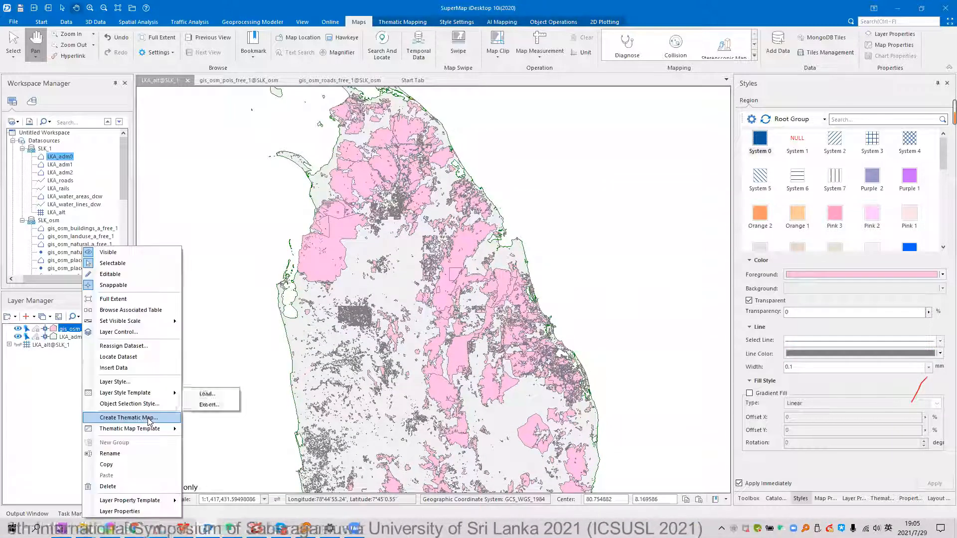
{"action": "left_click", "coordinate": [150, 418]}
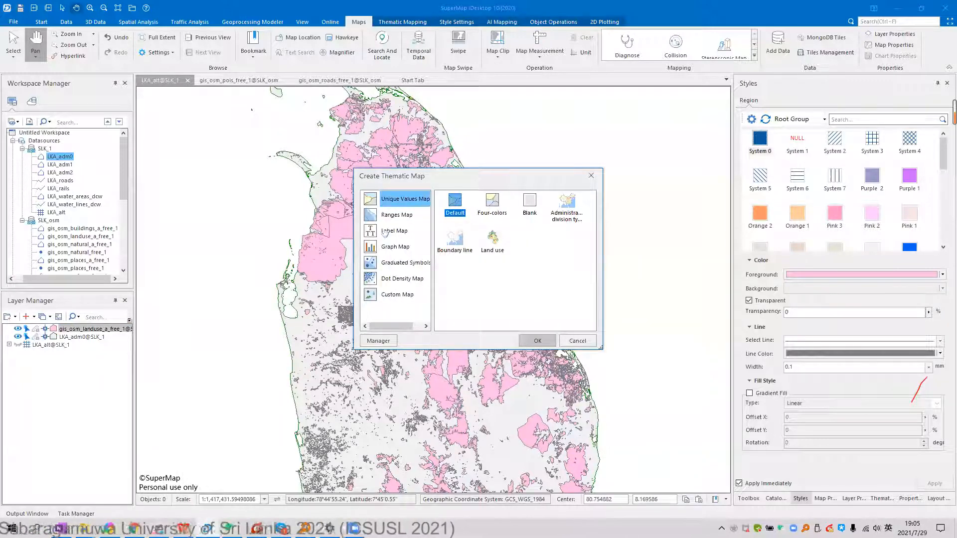
{"action": "double_click", "coordinate": [376, 199]}
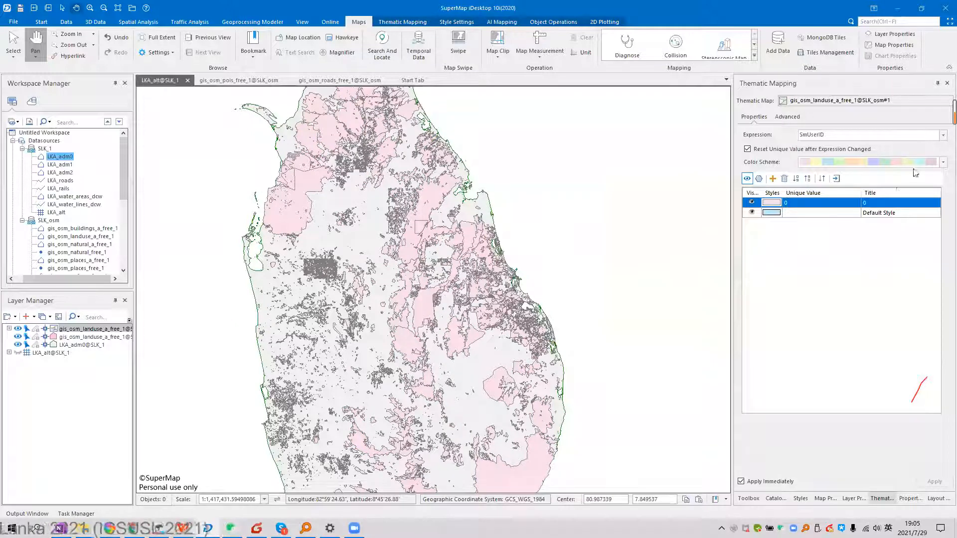
{"action": "left_click", "coordinate": [943, 135]}
{"action": "left_click", "coordinate": [866, 197]}
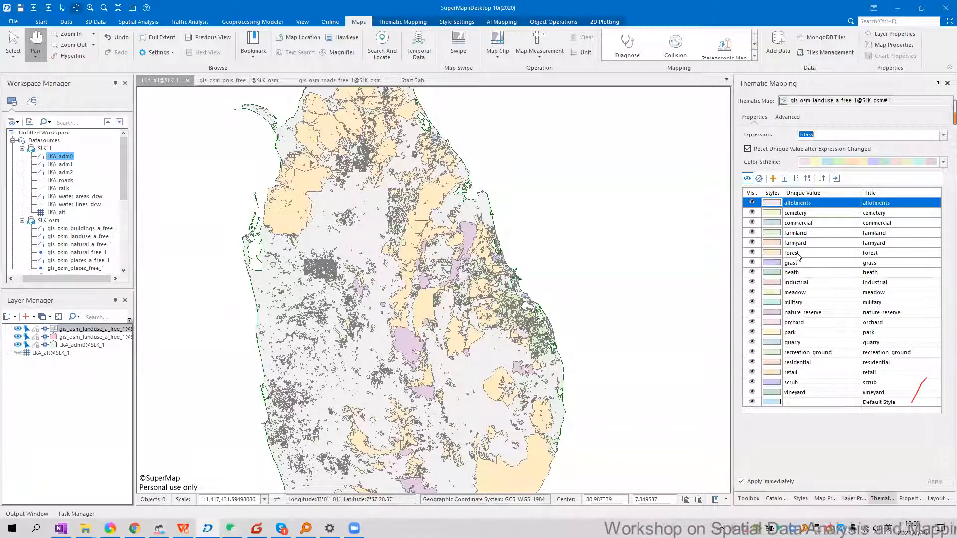
Set the forest class fill to dark green and the park class fill to a medium green
{"action": "left_click", "coordinate": [773, 253]}
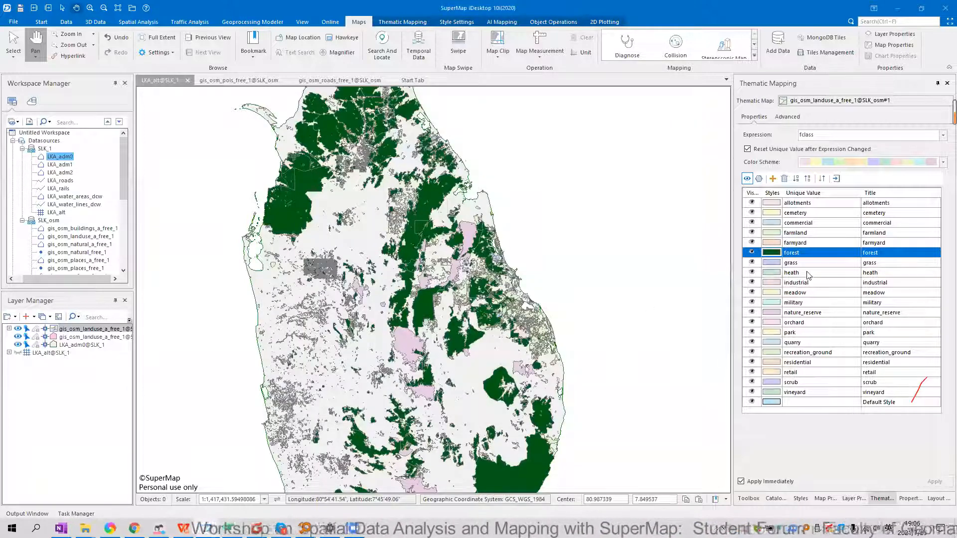
{"action": "double_click", "coordinate": [771, 333]}
{"action": "left_click", "coordinate": [652, 236]}
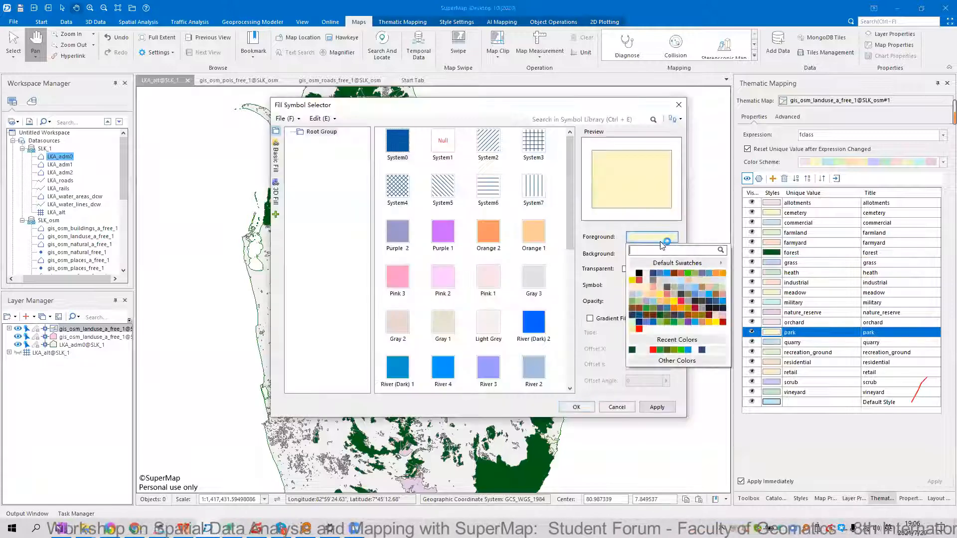
{"action": "left_click", "coordinate": [659, 322]}
{"action": "key", "text": "Return"}
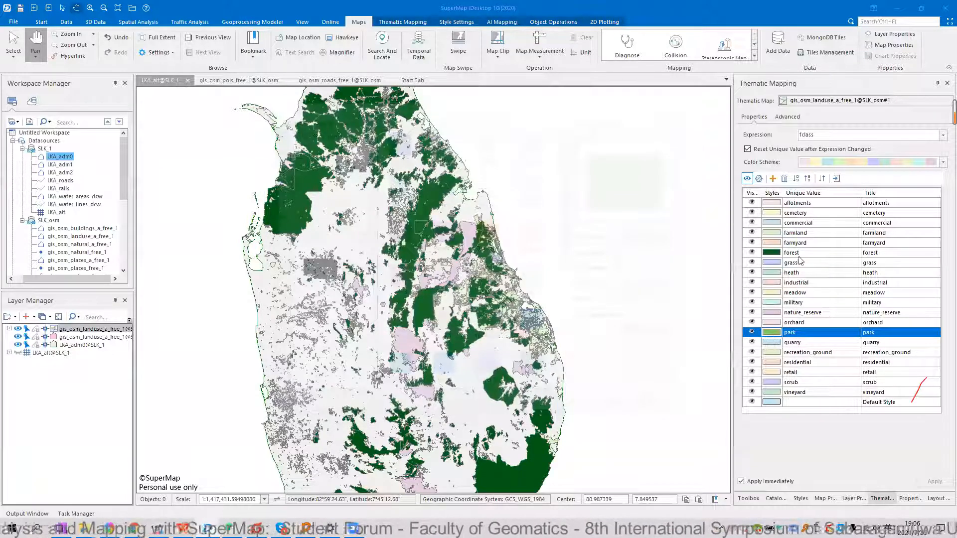
Set the farmland class fill to olive green and hide the original single-color land-use layer
{"action": "left_click", "coordinate": [780, 234]}
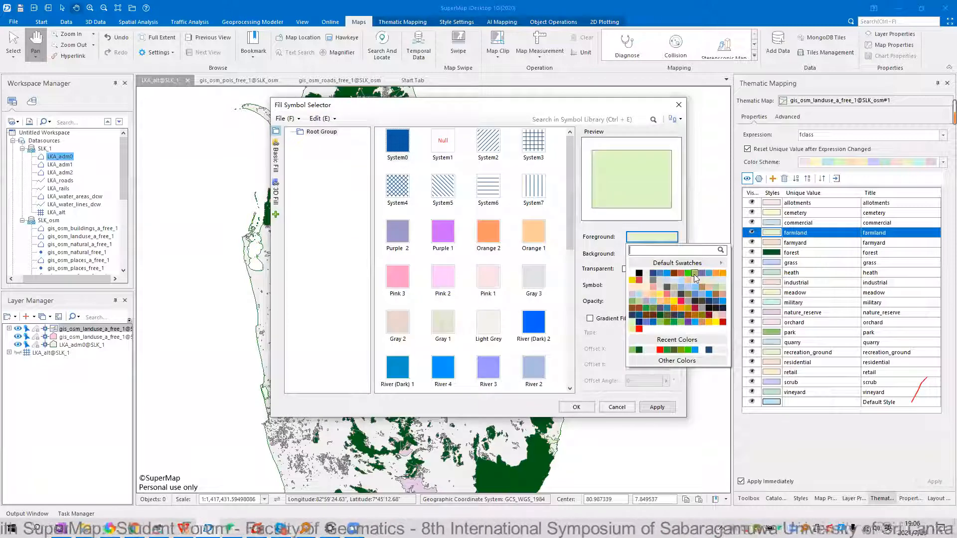
{"action": "left_click", "coordinate": [695, 277]}
{"action": "left_click", "coordinate": [576, 407]}
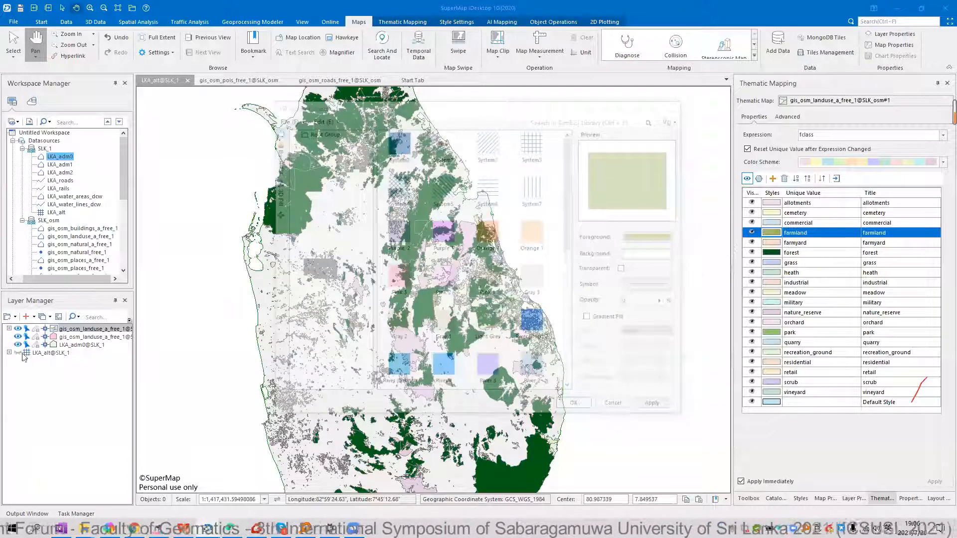
{"action": "left_click", "coordinate": [18, 337]}
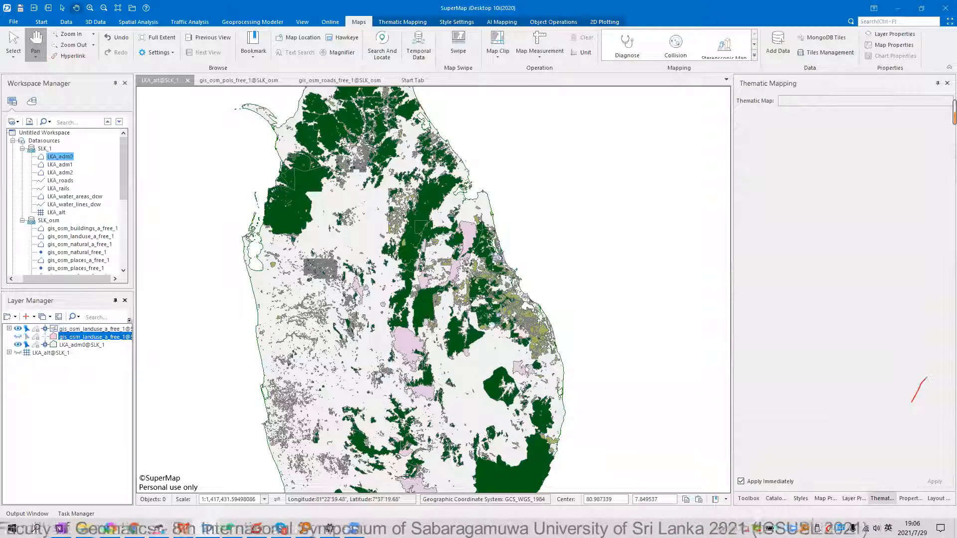
Inspect the attributes of land-use polygons in the densely mapped northwestern block and compare the surrounding classes
{"action": "scroll", "coordinate": [324, 266], "scroll_direction": "up", "scroll_amount": 5}
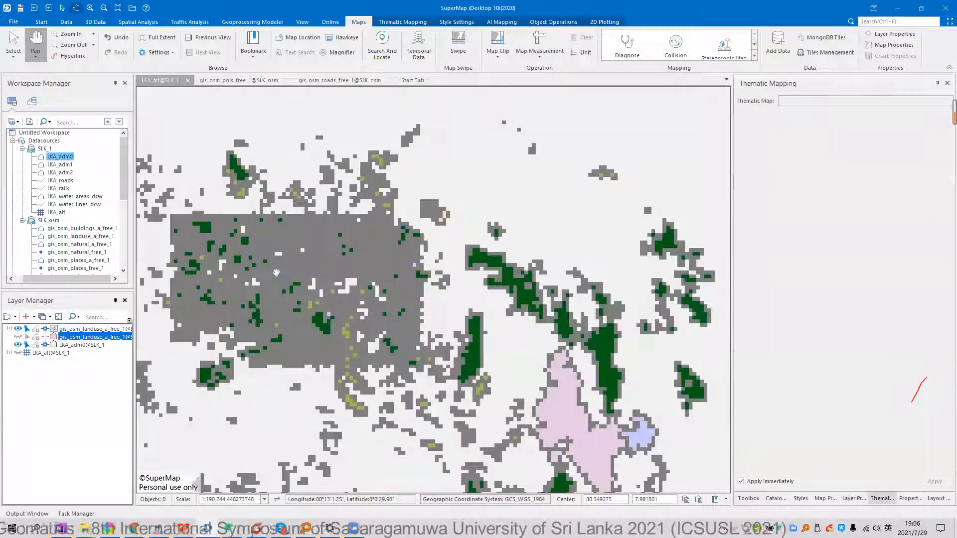
{"action": "scroll", "coordinate": [276, 273], "scroll_direction": "up", "scroll_amount": 3}
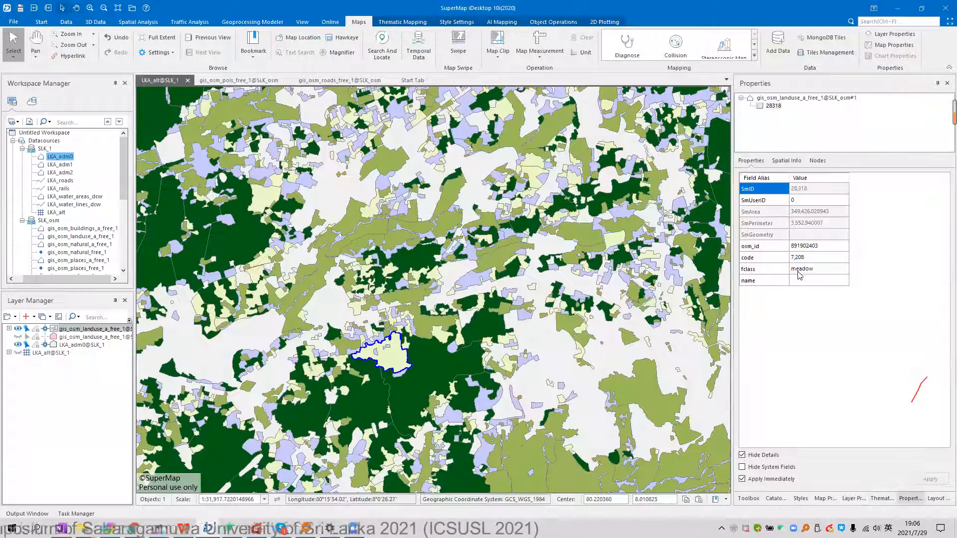
{"action": "left_click", "coordinate": [476, 281]}
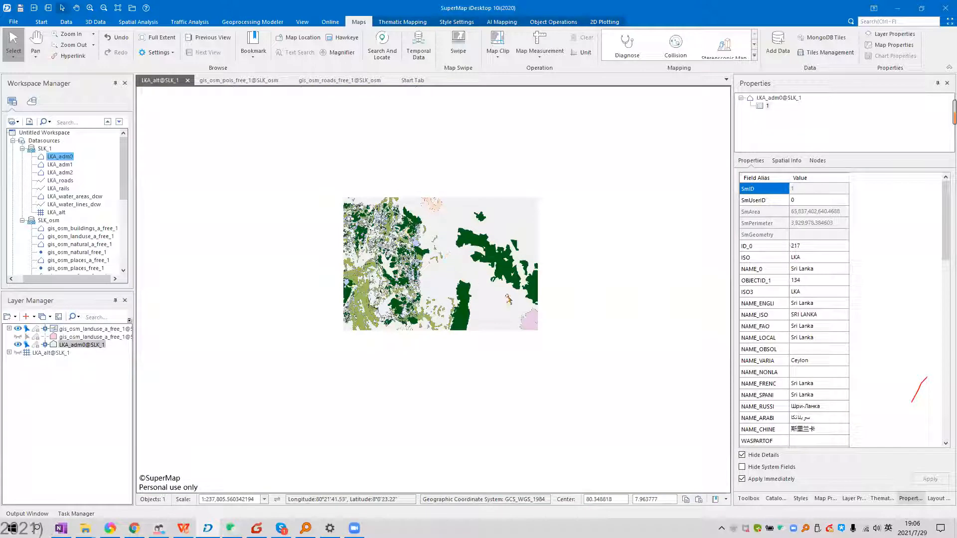
{"action": "left_click_drag", "start_coordinate": [645, 304], "coordinate": [284, 245]}
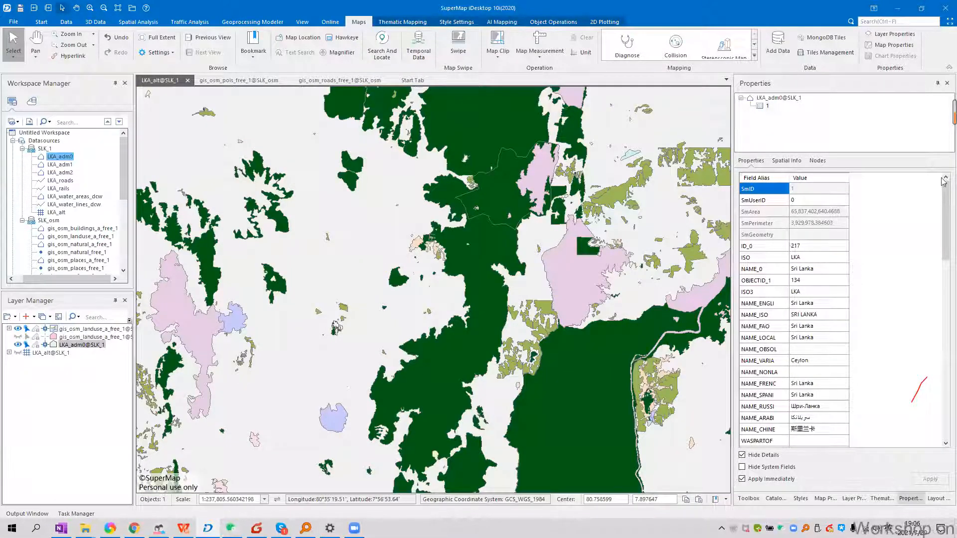
{"action": "scroll", "coordinate": [655, 313], "scroll_direction": "down", "scroll_amount": 1}
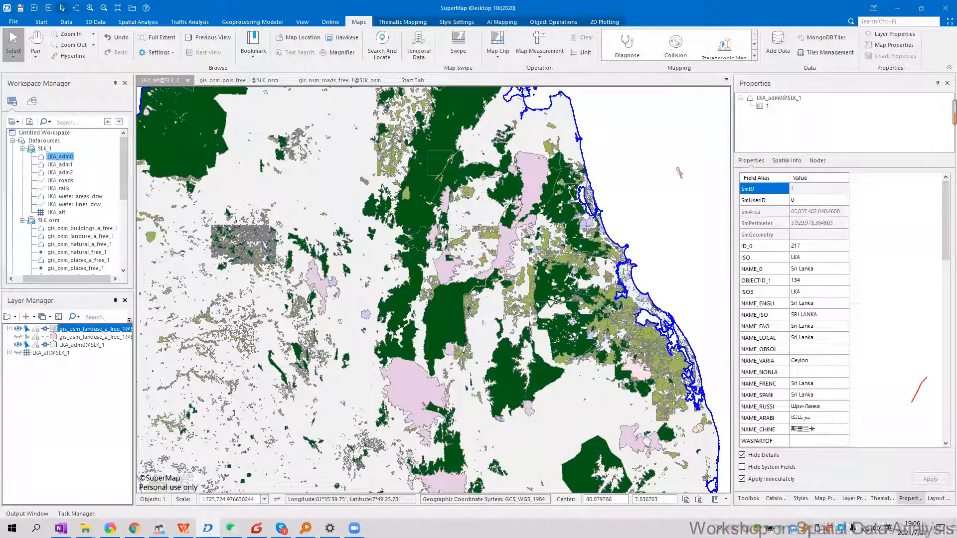
Change the line style of all land-use classes together so that the polygons are drawn without outlines
{"action": "right_click", "coordinate": [71, 330]}
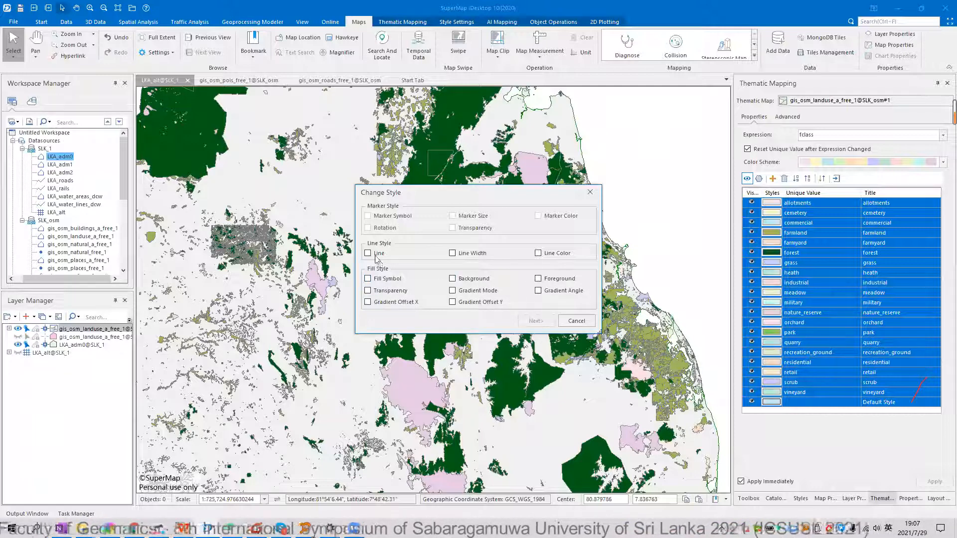
{"action": "left_click", "coordinate": [369, 255]}
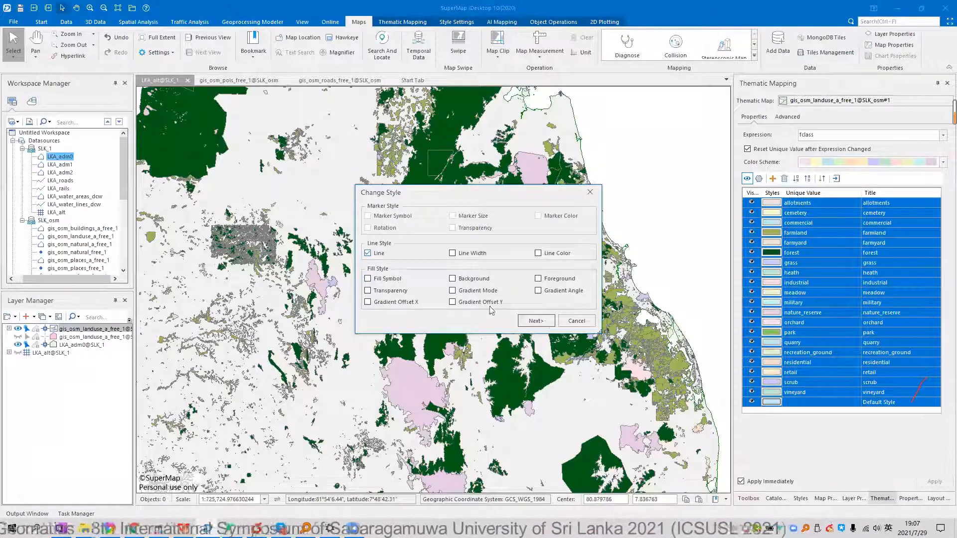
{"action": "left_click", "coordinate": [536, 321]}
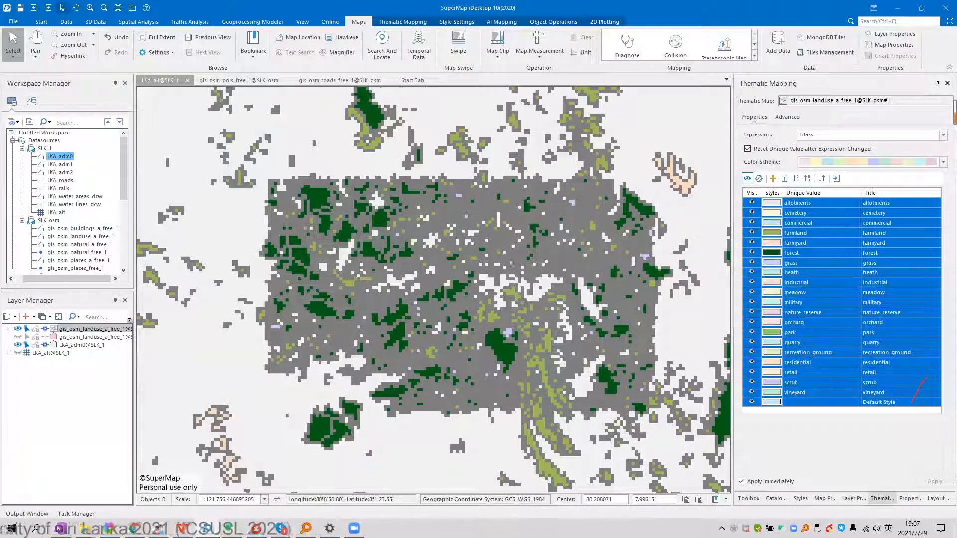
{"action": "scroll", "coordinate": [512, 257], "scroll_direction": "up", "scroll_amount": 7}
{"action": "left_click", "coordinate": [512, 257]}
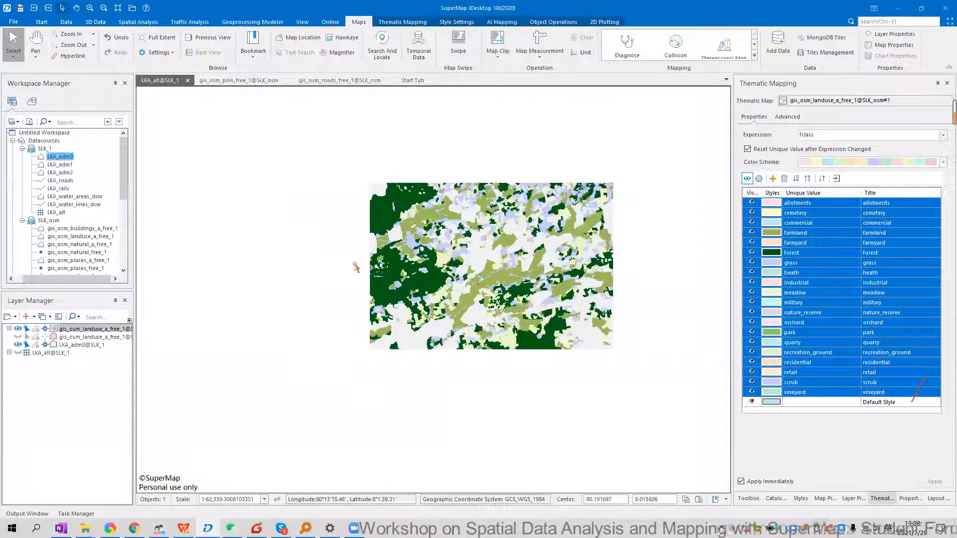
{"action": "scroll", "coordinate": [356, 267], "scroll_direction": "up", "scroll_amount": 3}
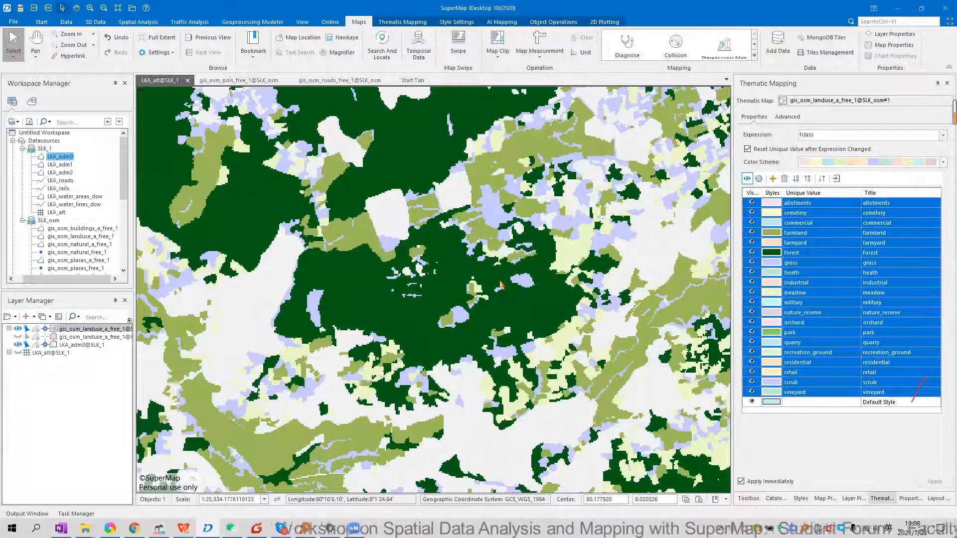
{"action": "scroll", "coordinate": [521, 280], "scroll_direction": "up", "scroll_amount": 2}
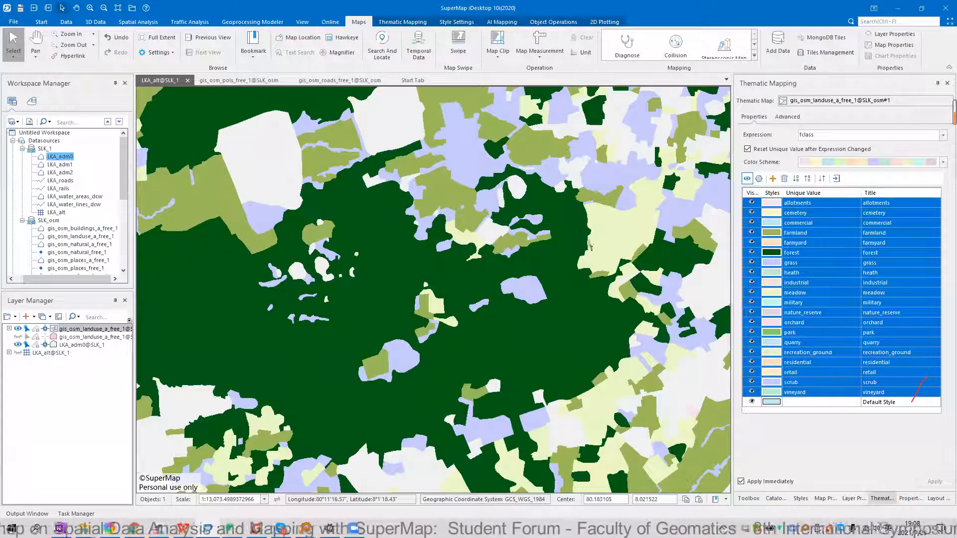
Close the land-use map showing the whole island and save it under the name SLK_landuse
{"action": "scroll", "coordinate": [393, 272], "scroll_direction": "down", "scroll_amount": 4}
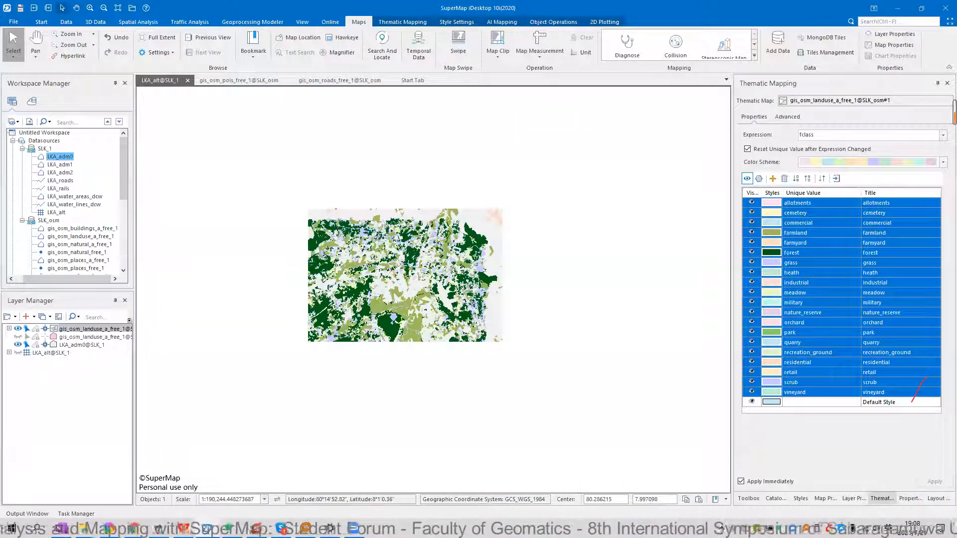
{"action": "scroll", "coordinate": [490, 266], "scroll_direction": "down", "scroll_amount": 6}
{"action": "left_click", "coordinate": [257, 218]}
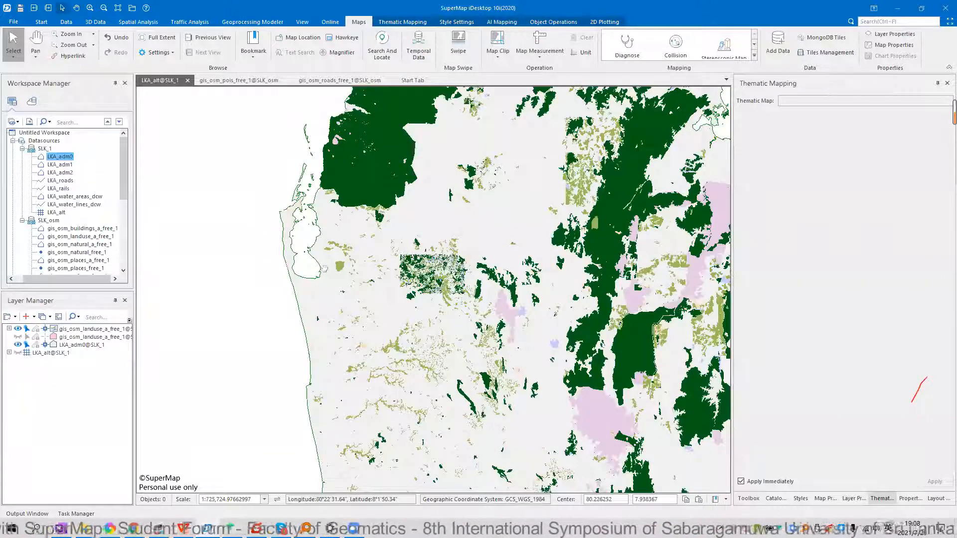
{"action": "scroll", "coordinate": [400, 278], "scroll_direction": "down", "scroll_amount": 5}
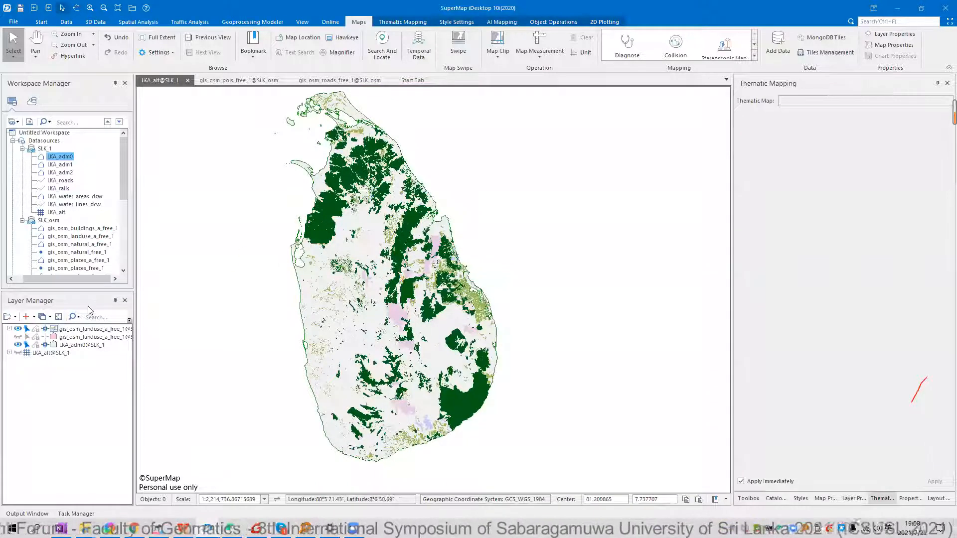
{"action": "left_click", "coordinate": [187, 80]}
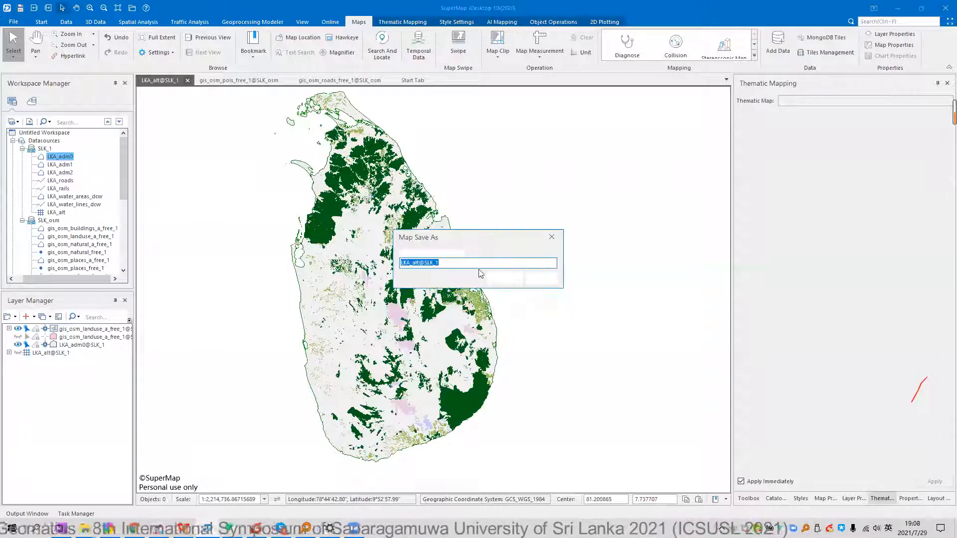
{"action": "type", "text": "SL"}
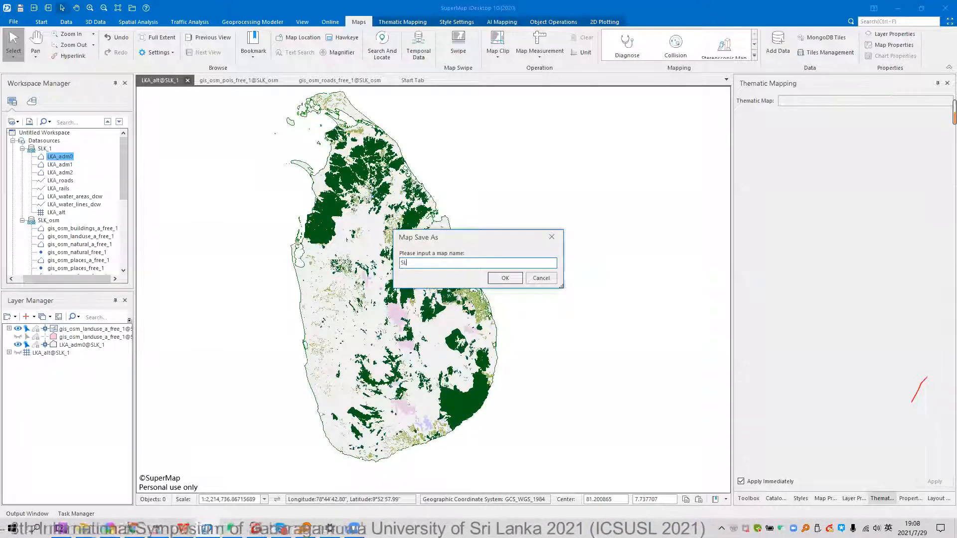
{"action": "type", "text": "K_lan"}
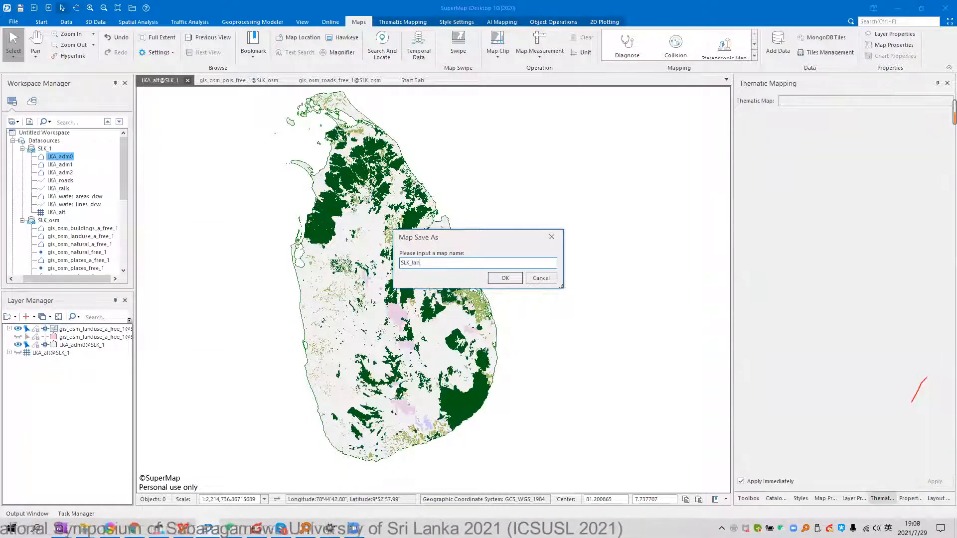
{"action": "type", "text": "duse"}
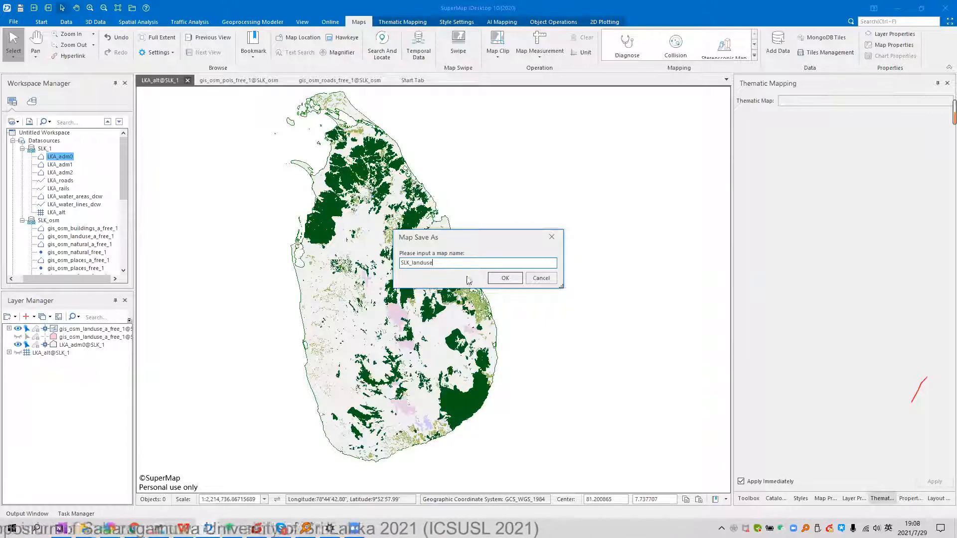
{"action": "left_click", "coordinate": [503, 278]}
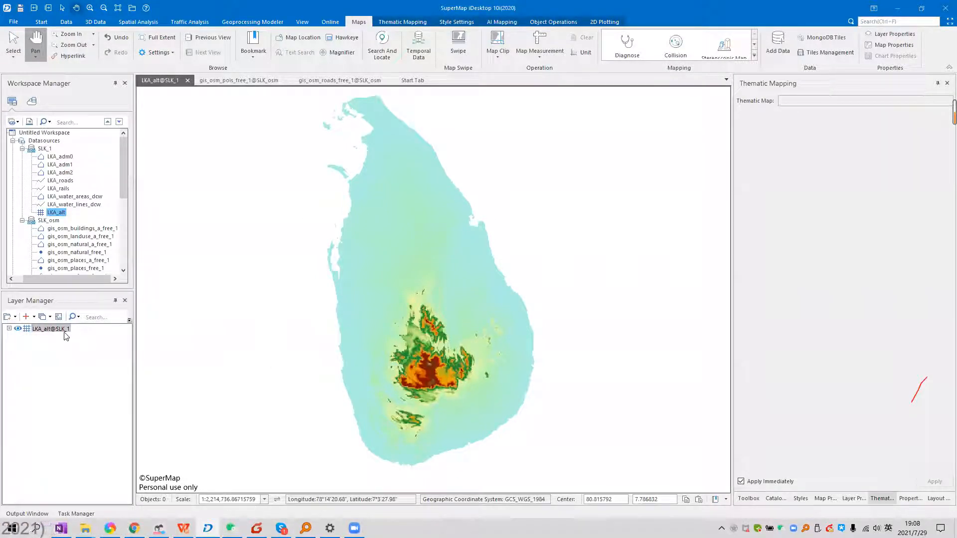
Close the elevation map and save it under the name SLK_terrain
{"action": "left_click", "coordinate": [191, 81]}
{"action": "left_click", "coordinate": [435, 296]}
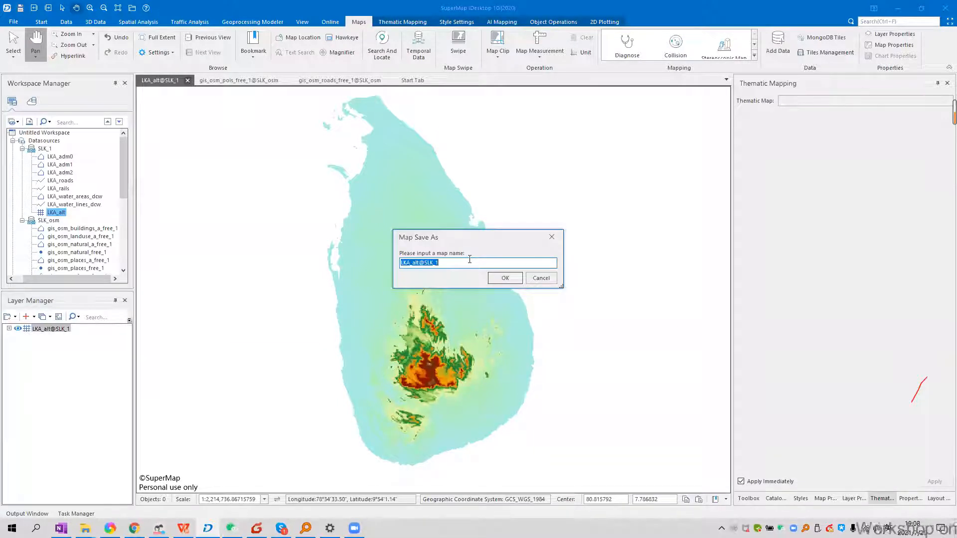
{"action": "type", "text": "Sl"}
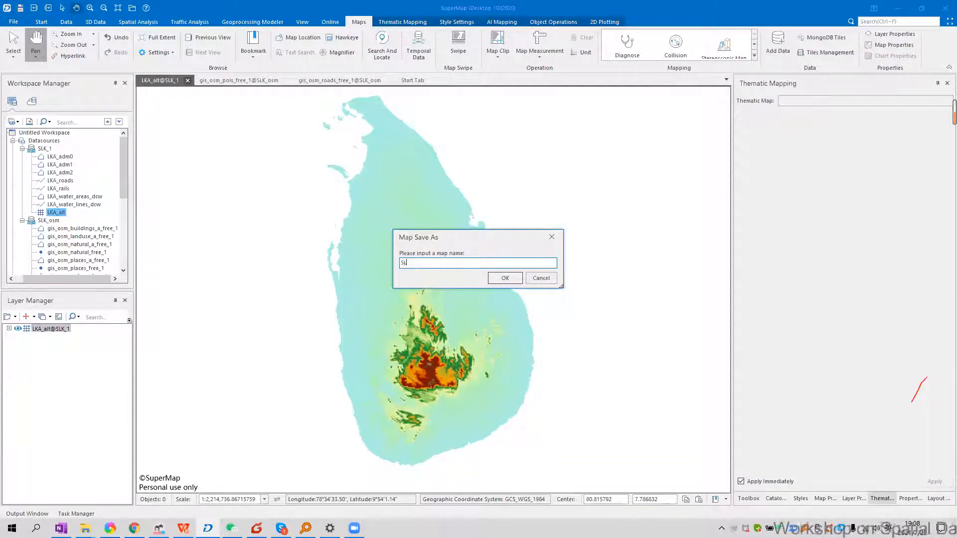
{"action": "type", "text": "K_l"}
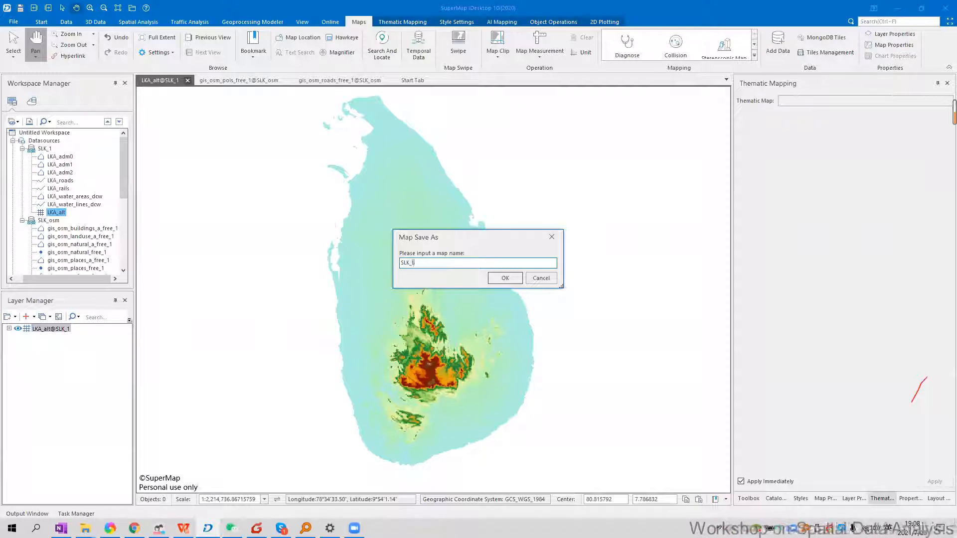
{"action": "type", "text": "errain"}
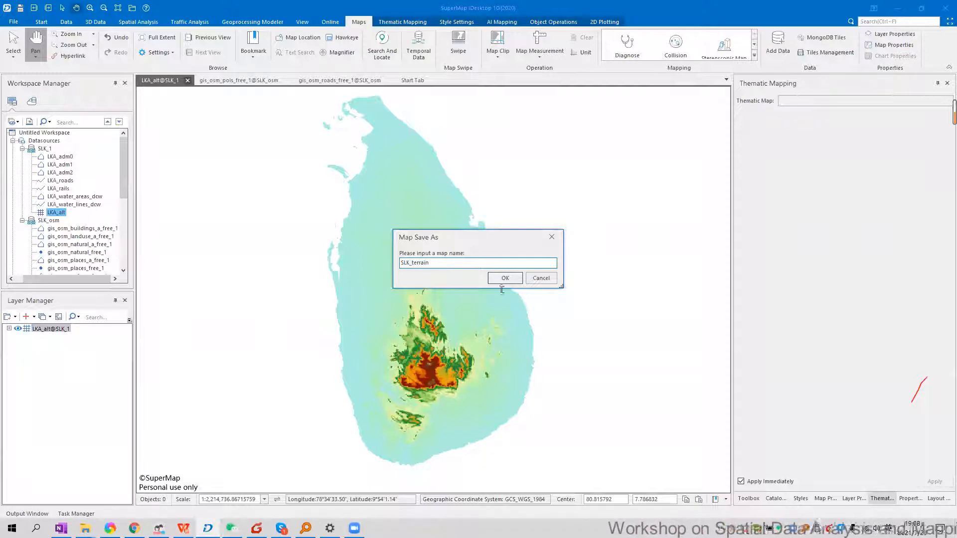
{"action": "left_click", "coordinate": [505, 278]}
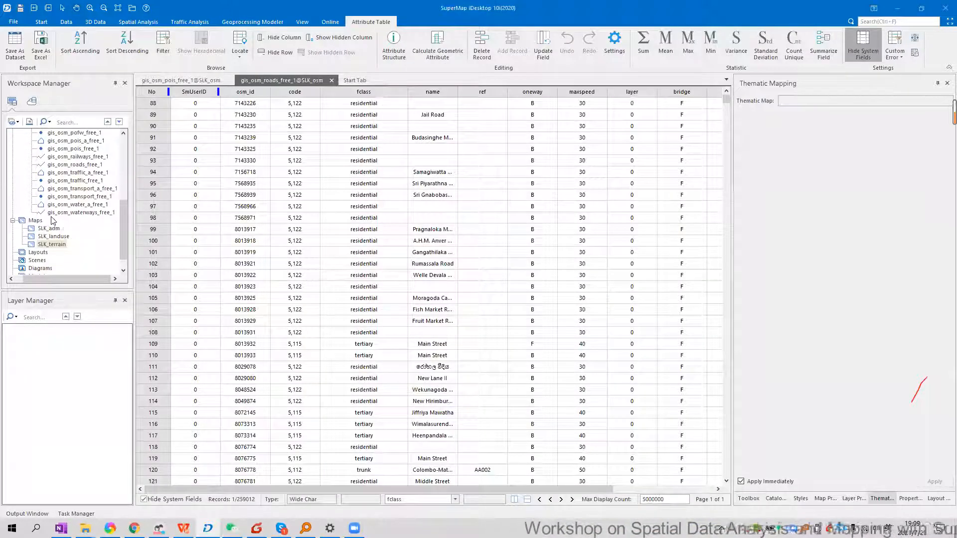
Close the attribute tables and review the saved maps SLK_adm, SLK_landuse and SLK_terrain, closing them without saving changes
{"action": "left_click", "coordinate": [231, 80]}
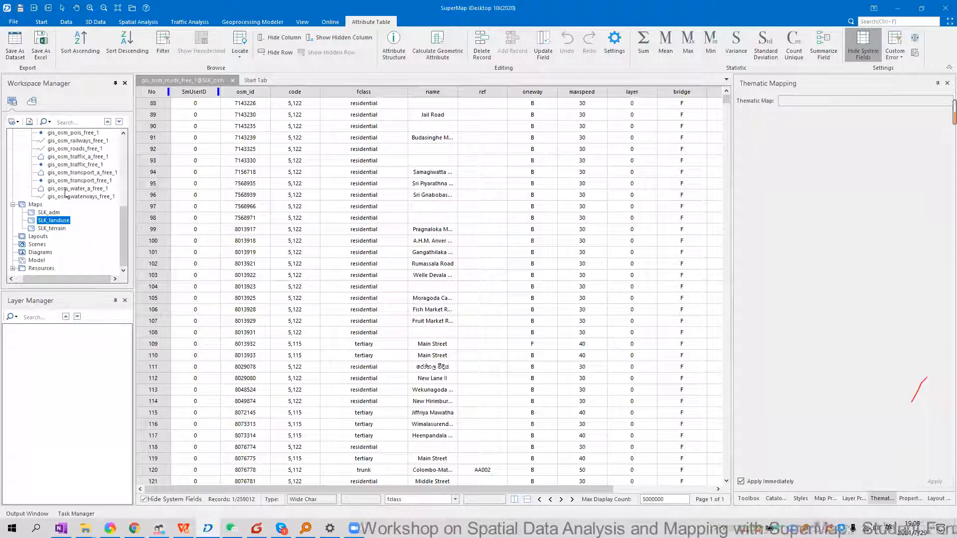
{"action": "double_click", "coordinate": [49, 212]}
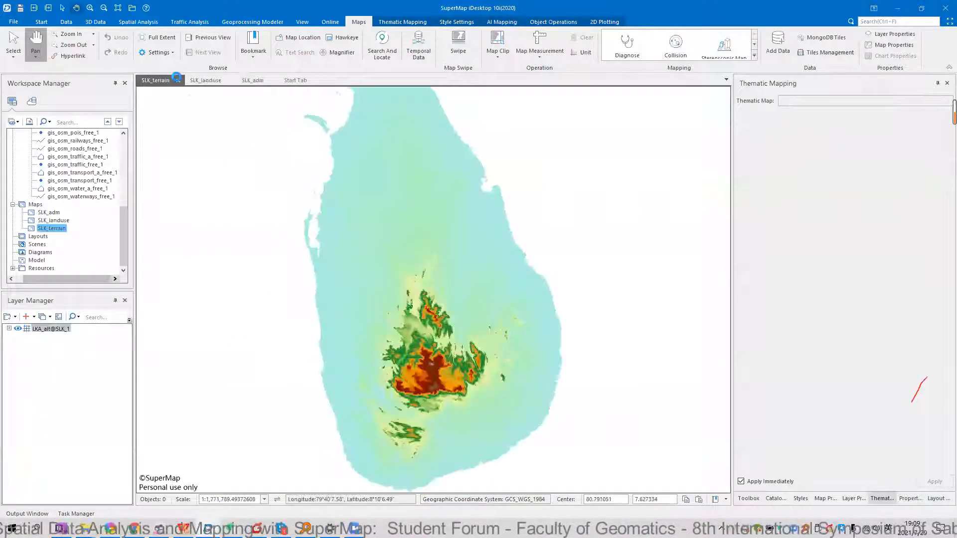
{"action": "left_click", "coordinate": [178, 80]}
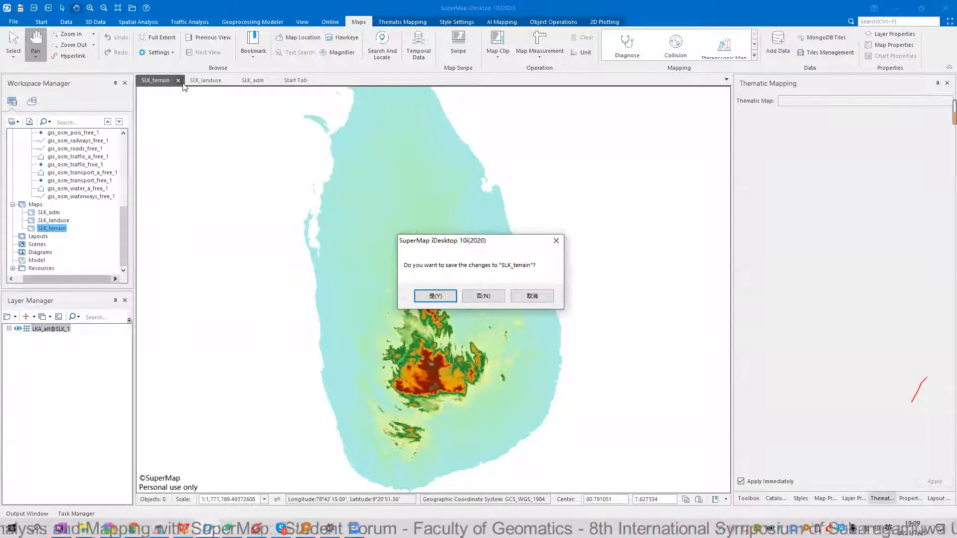
{"action": "left_click", "coordinate": [489, 298]}
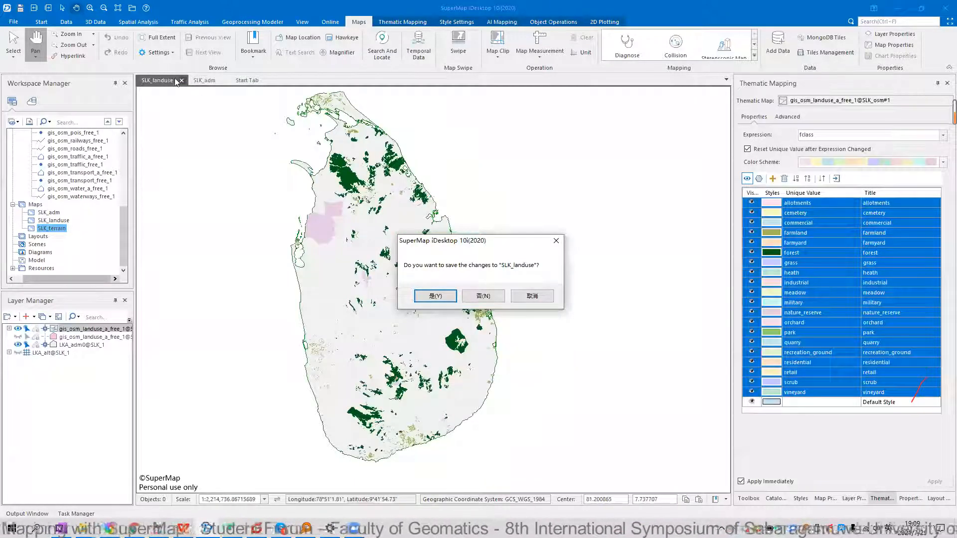
{"action": "left_click", "coordinate": [480, 297]}
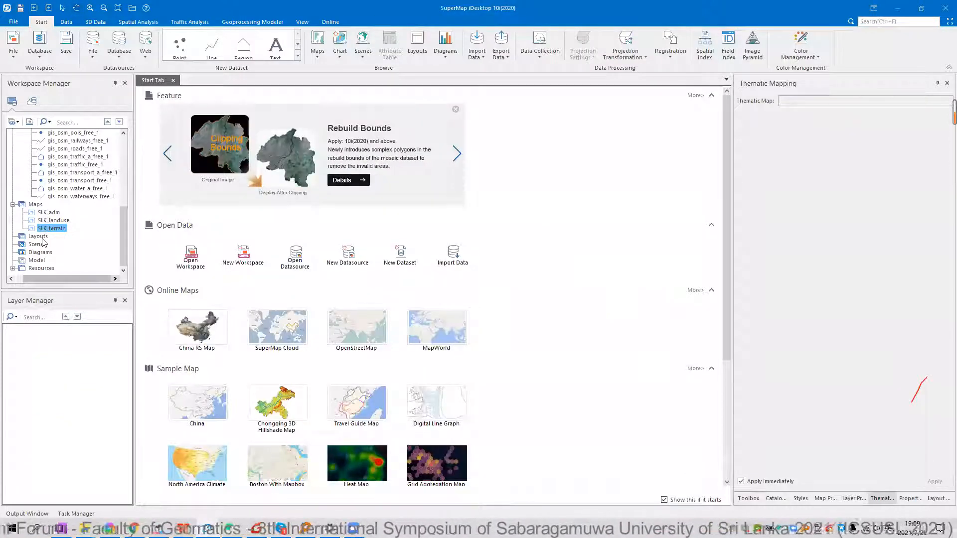
Create a new layout from the Multiple Map(With Diagram)1 template
{"action": "left_click", "coordinate": [42, 238]}
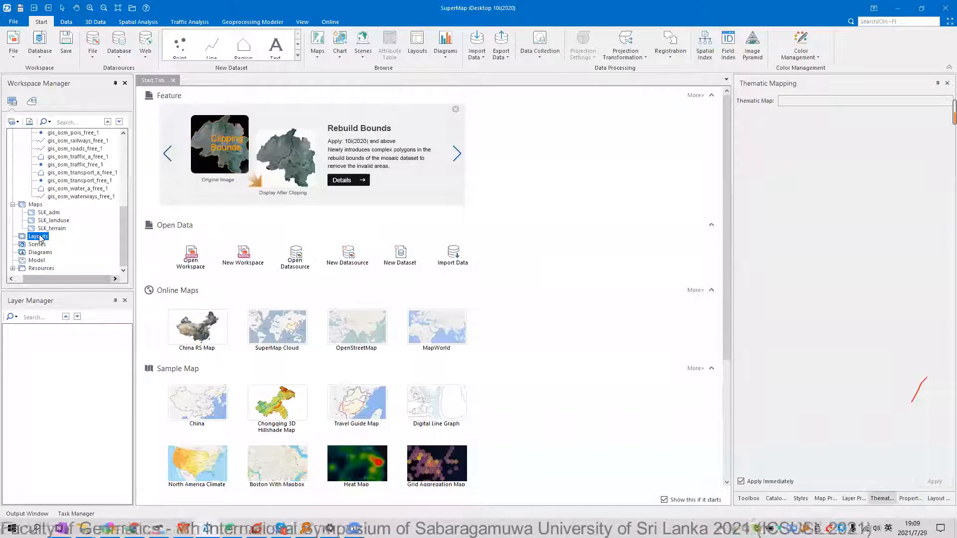
{"action": "right_click", "coordinate": [73, 239]}
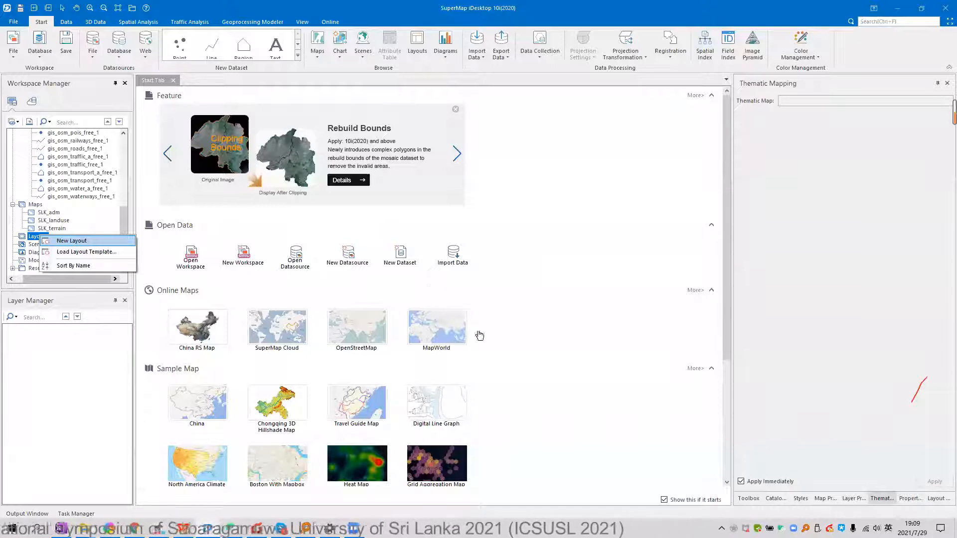
{"action": "key", "text": "Return"}
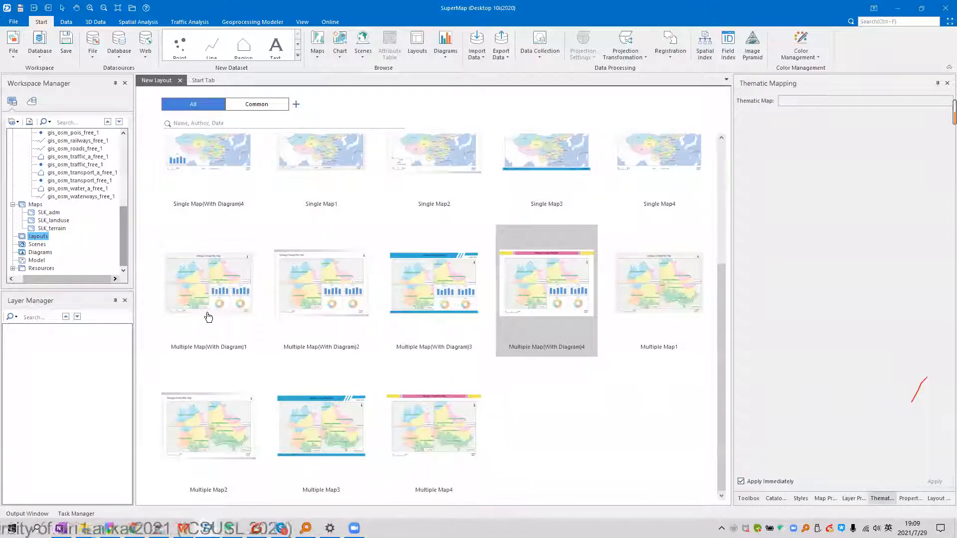
{"action": "left_click", "coordinate": [217, 355]}
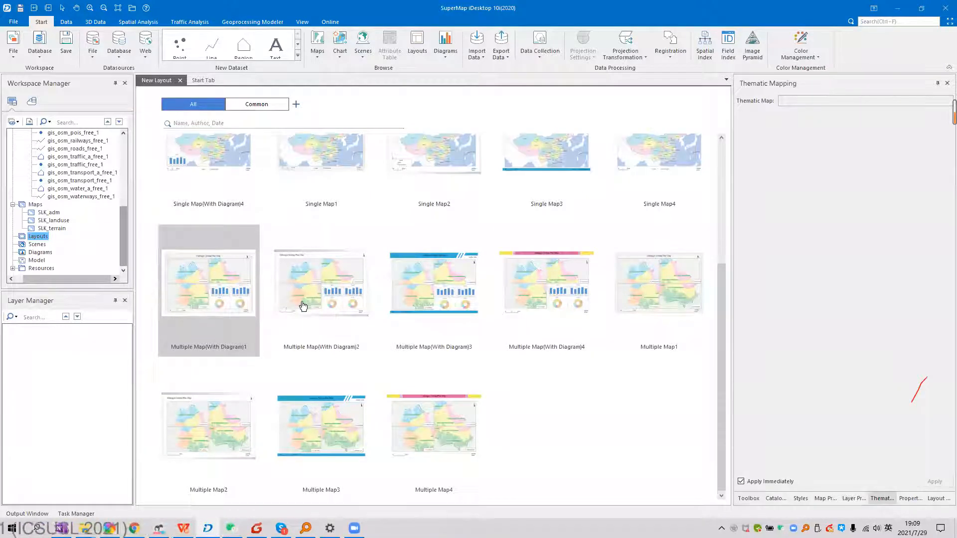
{"action": "left_click", "coordinate": [242, 304]}
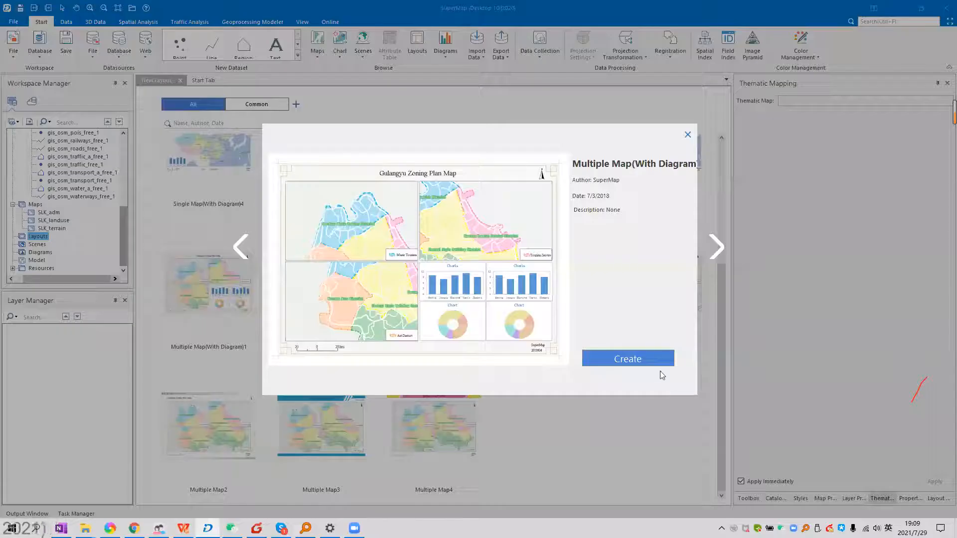
{"action": "left_click", "coordinate": [649, 365]}
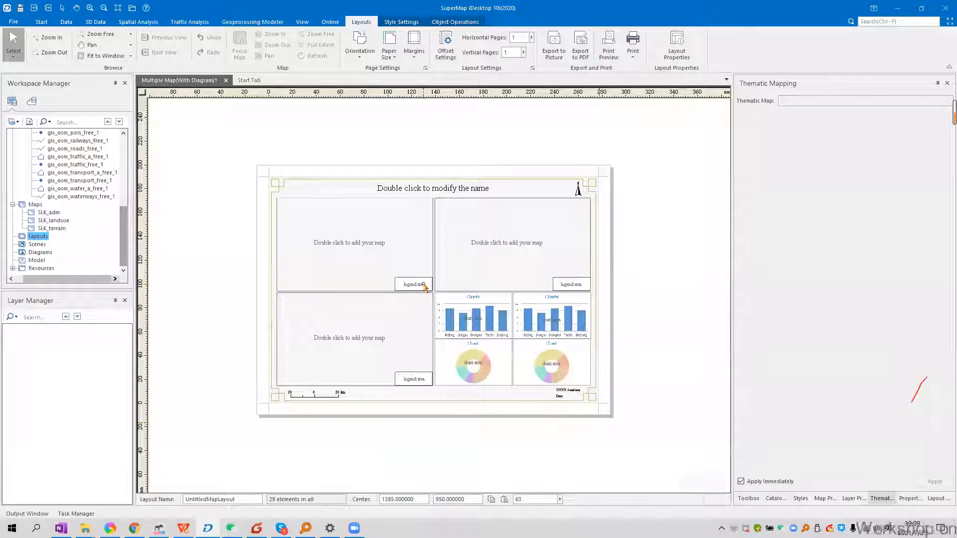
Replace the layout's title placeholder with the text "Sir Lanka Map"
{"action": "scroll", "coordinate": [423, 287], "scroll_direction": "up", "scroll_amount": 2}
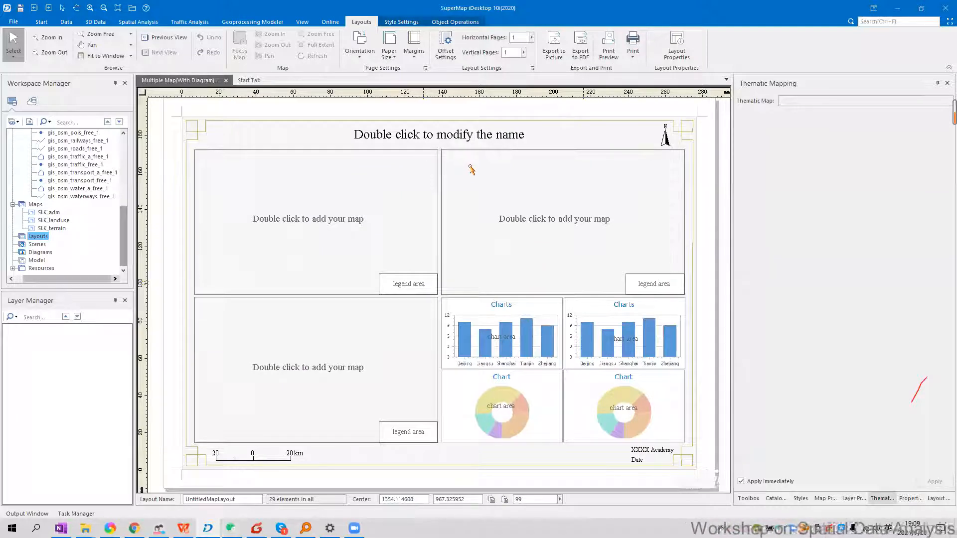
{"action": "scroll", "coordinate": [471, 167], "scroll_direction": "down", "scroll_amount": 1}
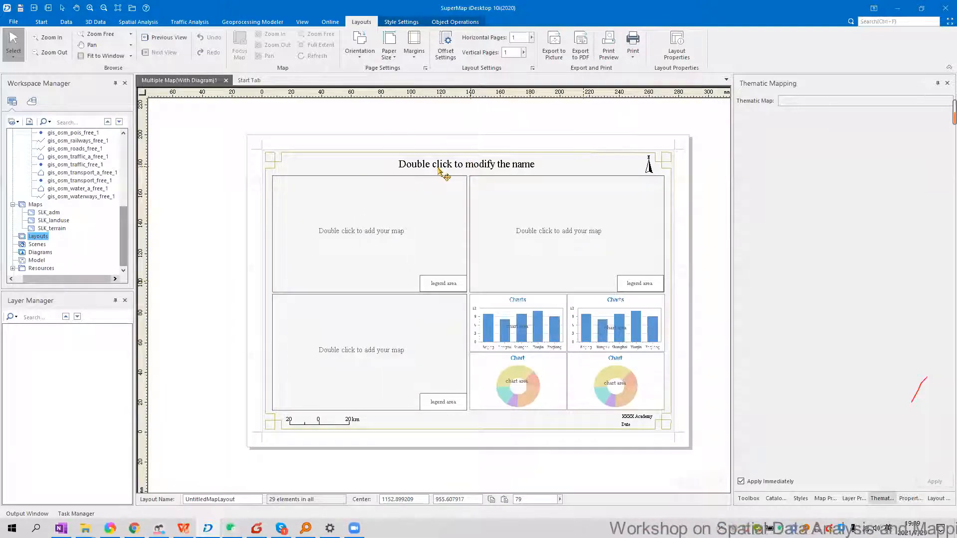
{"action": "double_click", "coordinate": [470, 165]}
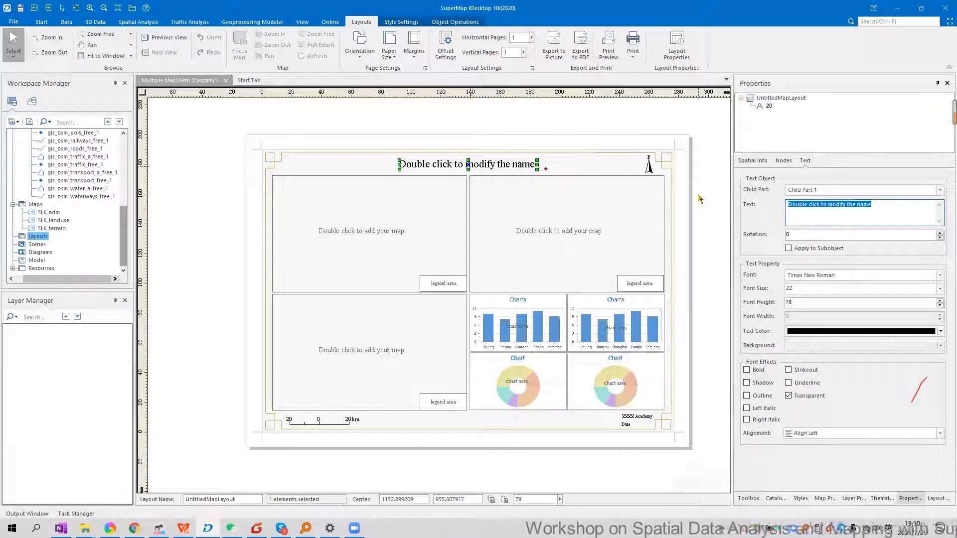
{"action": "type", "text": "Sri"}
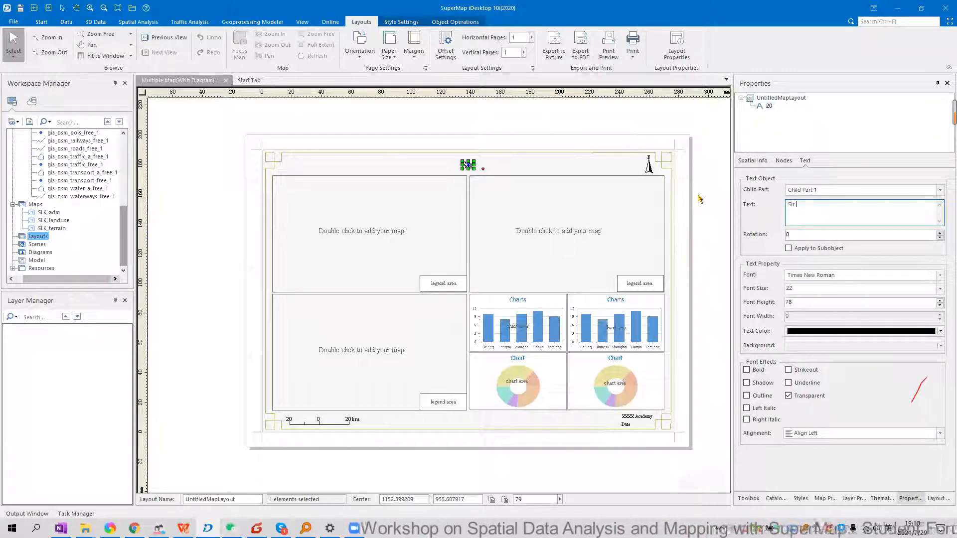
{"action": "type", "text": " Lanka "}
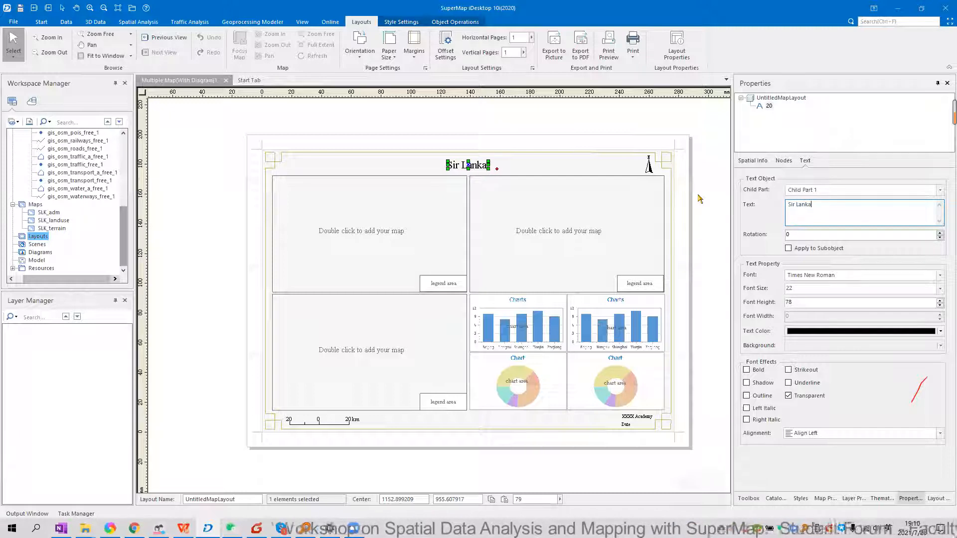
{"action": "type", "text": "Map"}
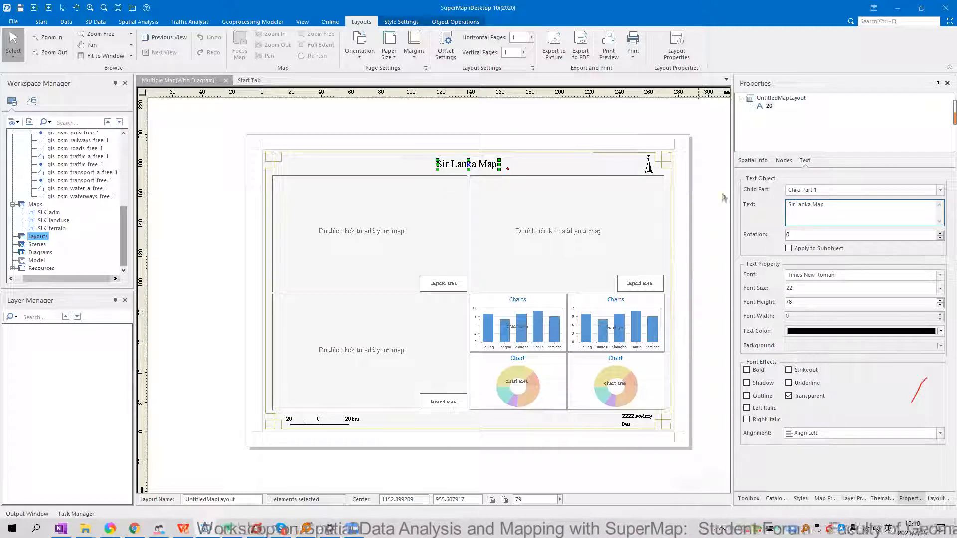
{"action": "left_click_drag", "start_coordinate": [826, 205], "coordinate": [763, 206]}
{"action": "left_click", "coordinate": [895, 224]}
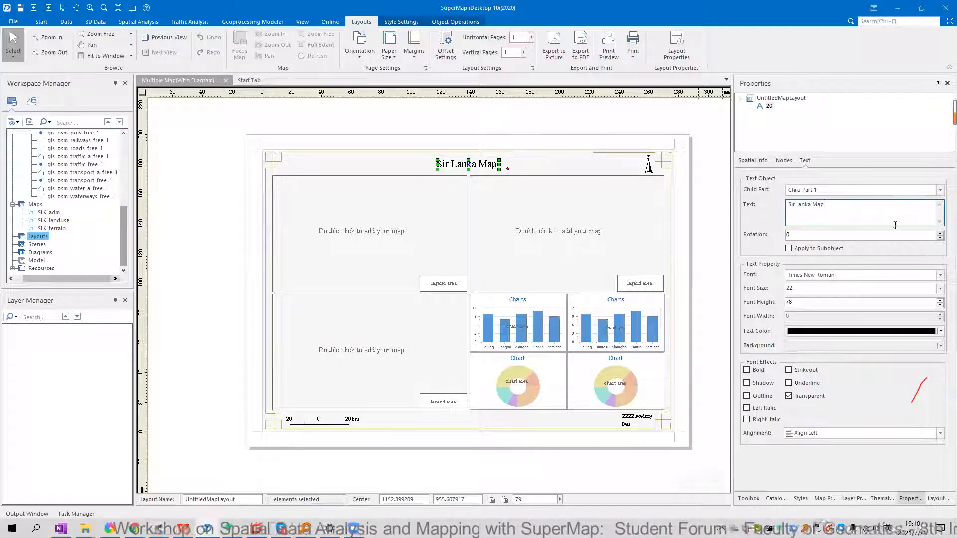
Format the layout title in bold Arial with a font size of 30
{"action": "left_click", "coordinate": [940, 276]}
{"action": "left_click", "coordinate": [940, 276]}
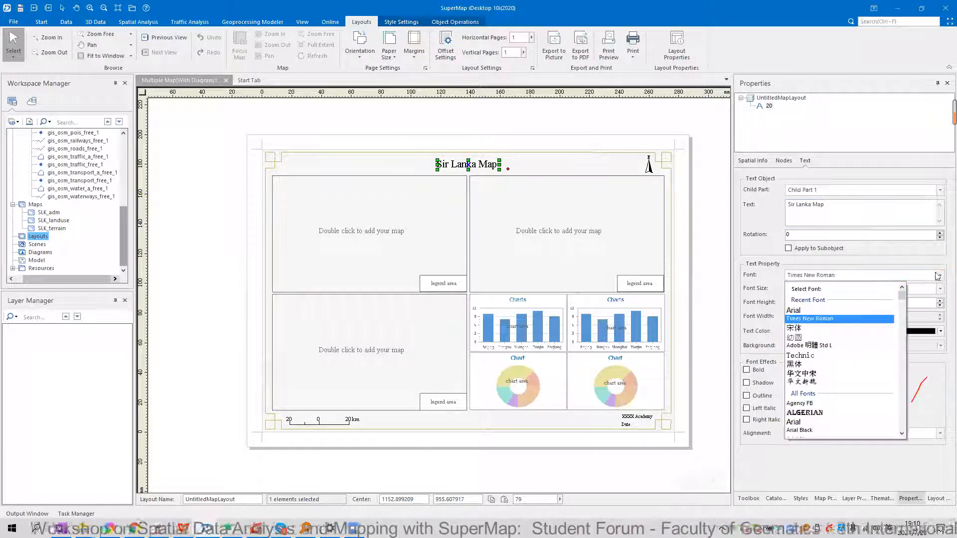
{"action": "left_click", "coordinate": [798, 311]}
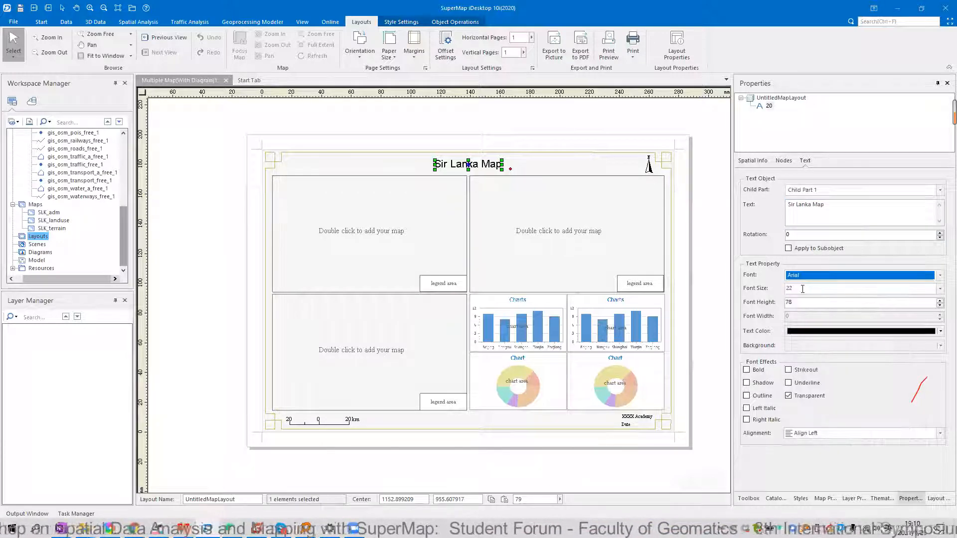
{"action": "left_click_drag", "start_coordinate": [803, 289], "coordinate": [746, 293]}
{"action": "type", "text": "30"}
{"action": "key", "text": "Return"}
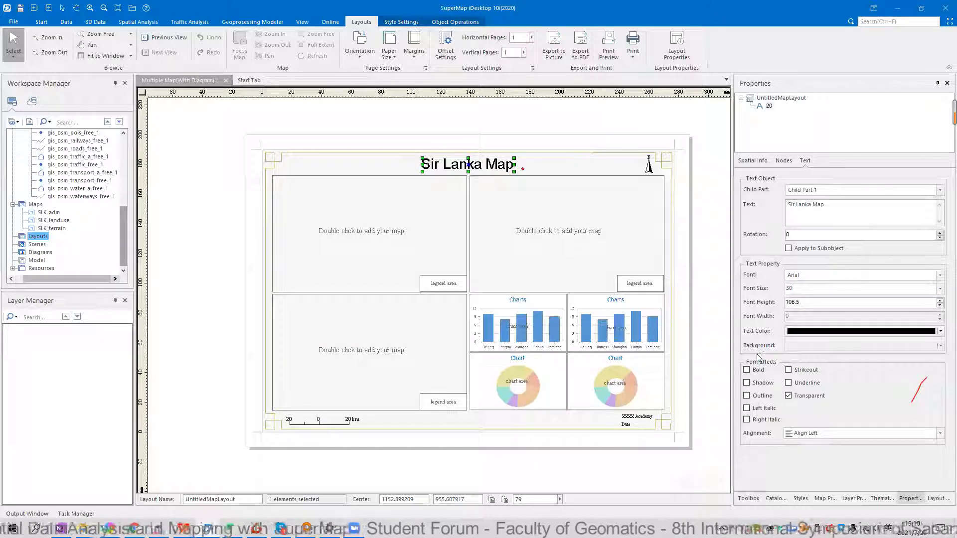
{"action": "left_click", "coordinate": [694, 176]}
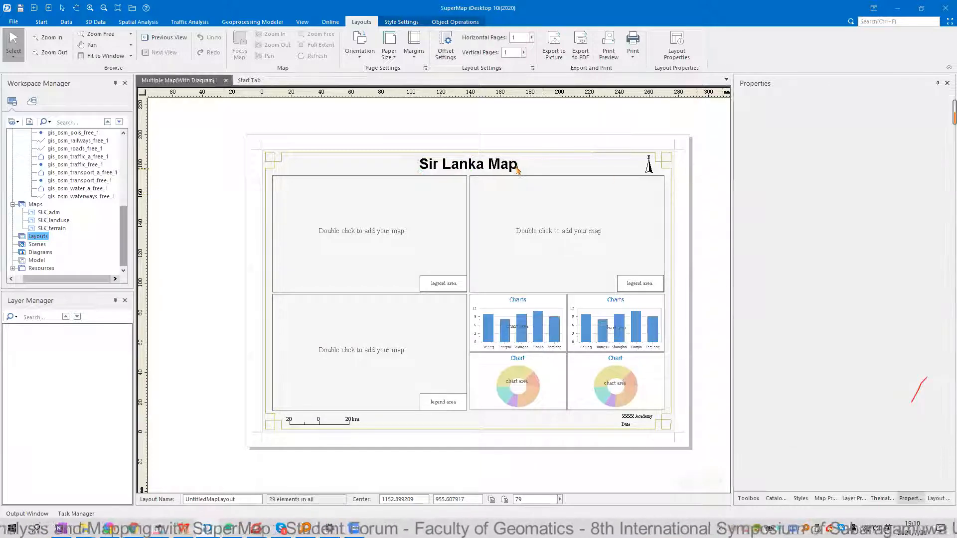
Delete the placeholder text in the layout's upper-left map frame and assign the SLK_adm map to that frame
{"action": "left_click", "coordinate": [384, 229]}
{"action": "key", "text": "Delete"}
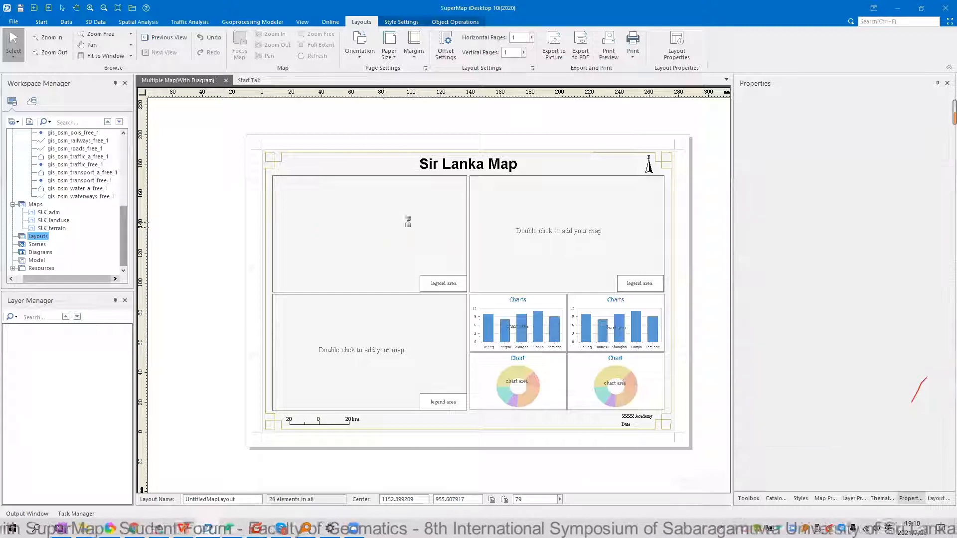
{"action": "left_click", "coordinate": [407, 224]}
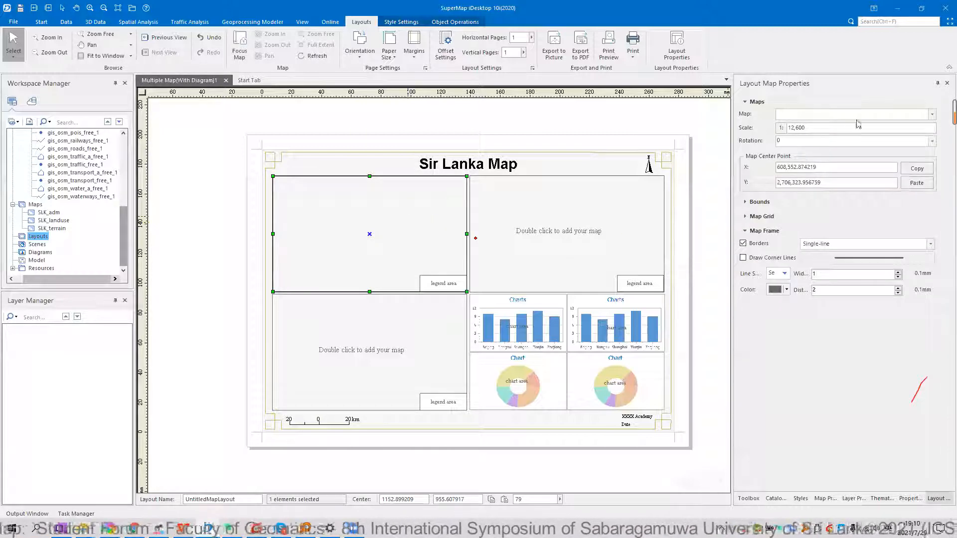
{"action": "left_click", "coordinate": [931, 114]}
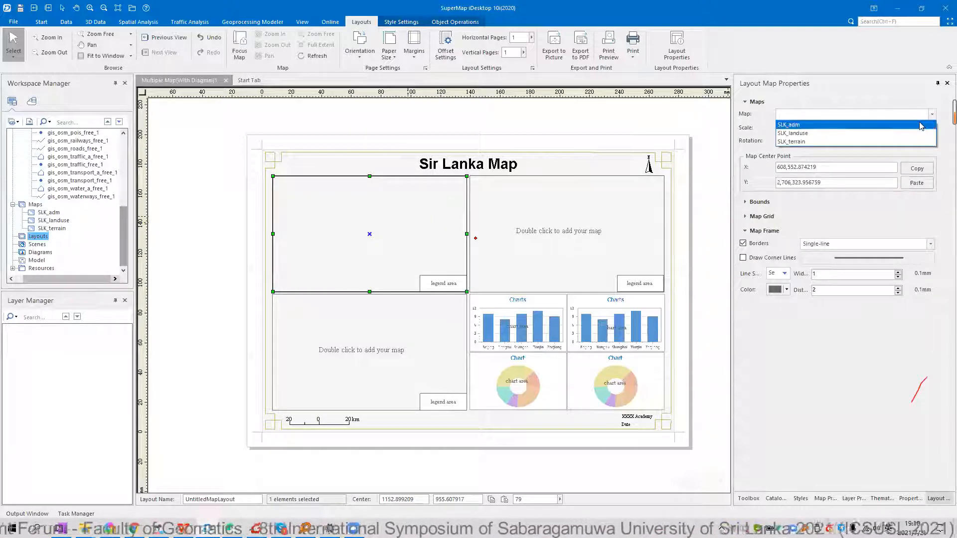
{"action": "left_click", "coordinate": [430, 218]}
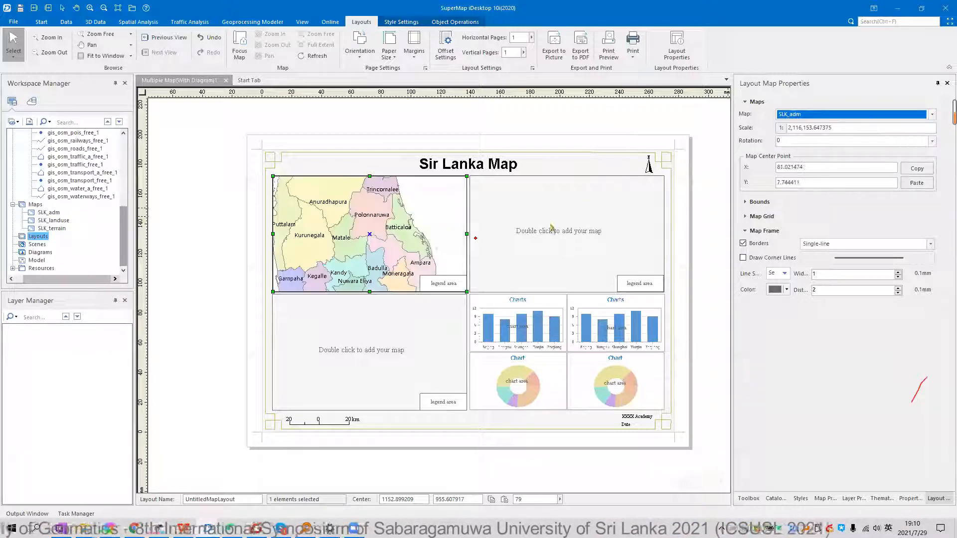
Remove the upper-right frame's placeholder text, assign the SLK_landuse map to the frame, and activate Focus Map for it
{"action": "left_click", "coordinate": [581, 237]}
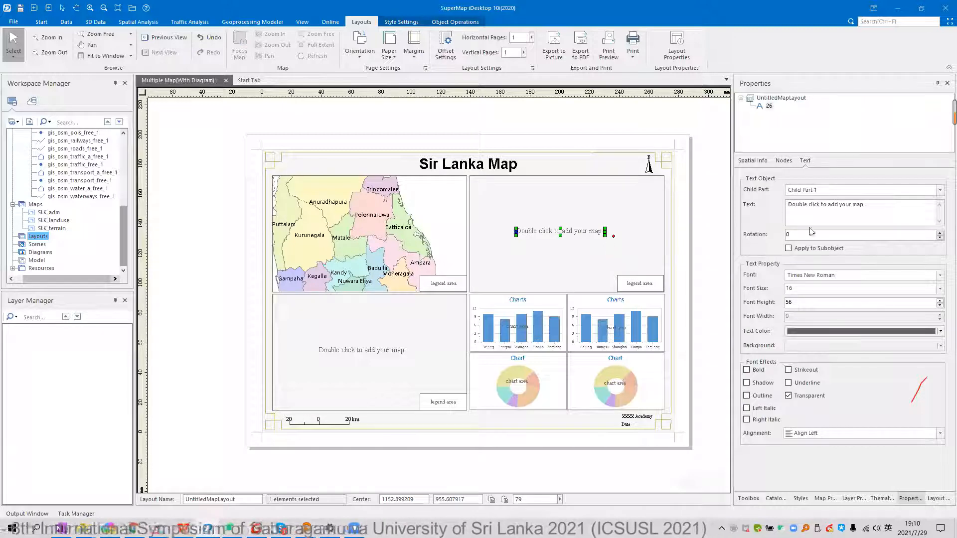
{"action": "left_click", "coordinate": [631, 219]}
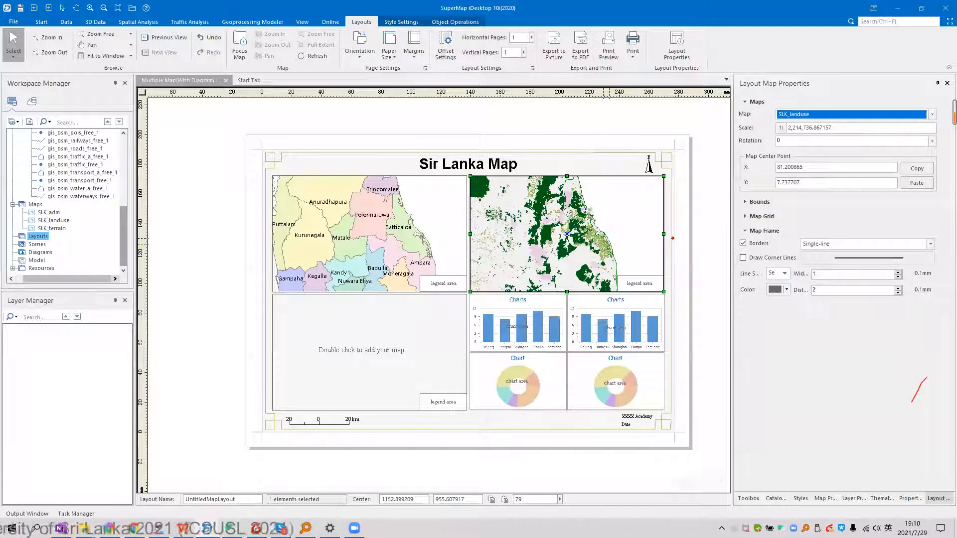
{"action": "left_click", "coordinate": [239, 53]}
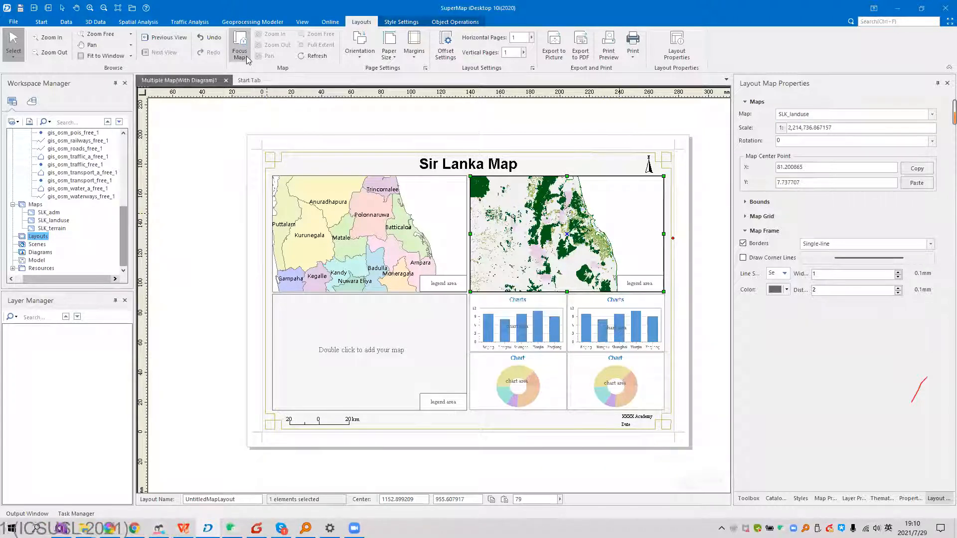
{"action": "left_click", "coordinate": [243, 44]}
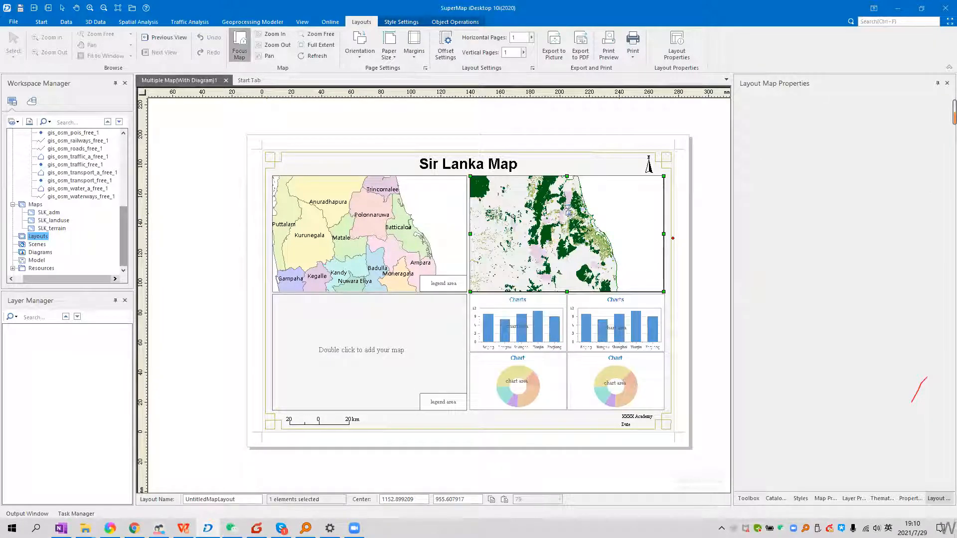
Zoom and reposition the SLK_landuse map inside its frame to show a close-up of the land-use polygons, and leave Focus Map
{"action": "scroll", "coordinate": [588, 210], "scroll_direction": "up", "scroll_amount": 3}
{"action": "scroll", "coordinate": [587, 209], "scroll_direction": "up", "scroll_amount": 2}
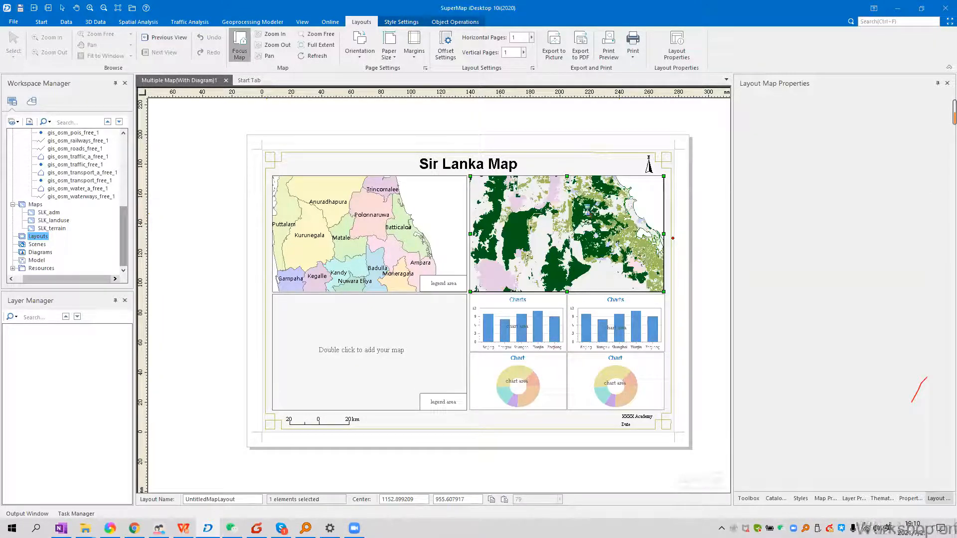
{"action": "scroll", "coordinate": [578, 225], "scroll_direction": "up", "scroll_amount": 2}
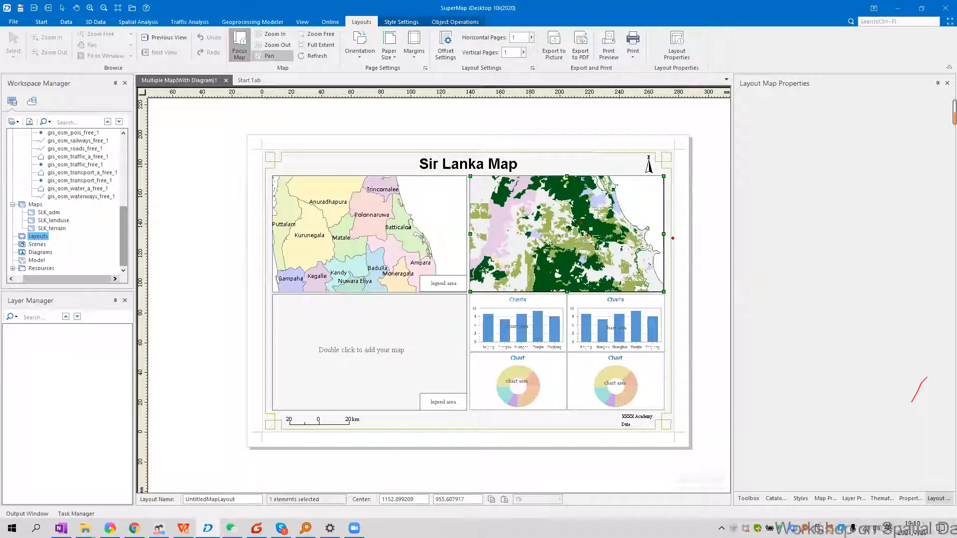
{"action": "scroll", "coordinate": [594, 245], "scroll_direction": "up", "scroll_amount": 1}
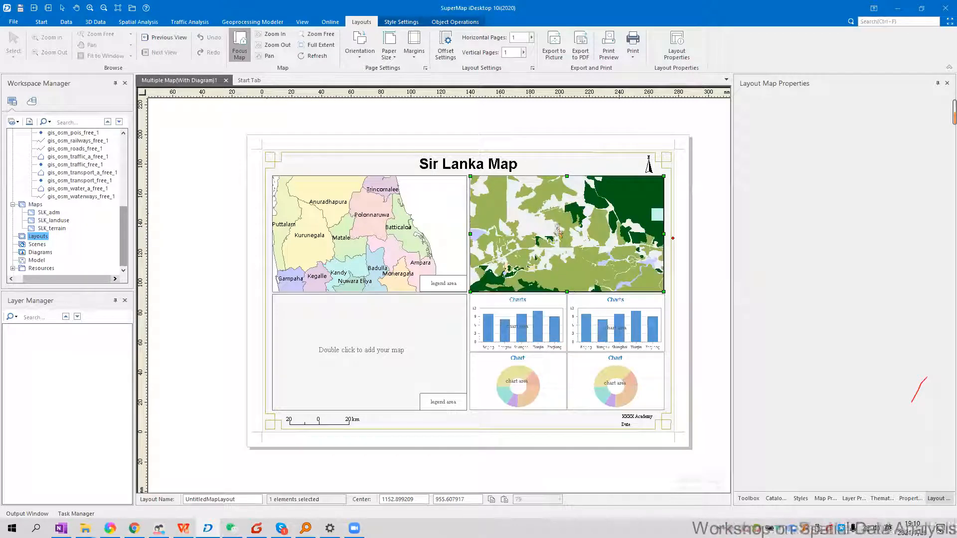
{"action": "scroll", "coordinate": [558, 229], "scroll_direction": "up", "scroll_amount": 1}
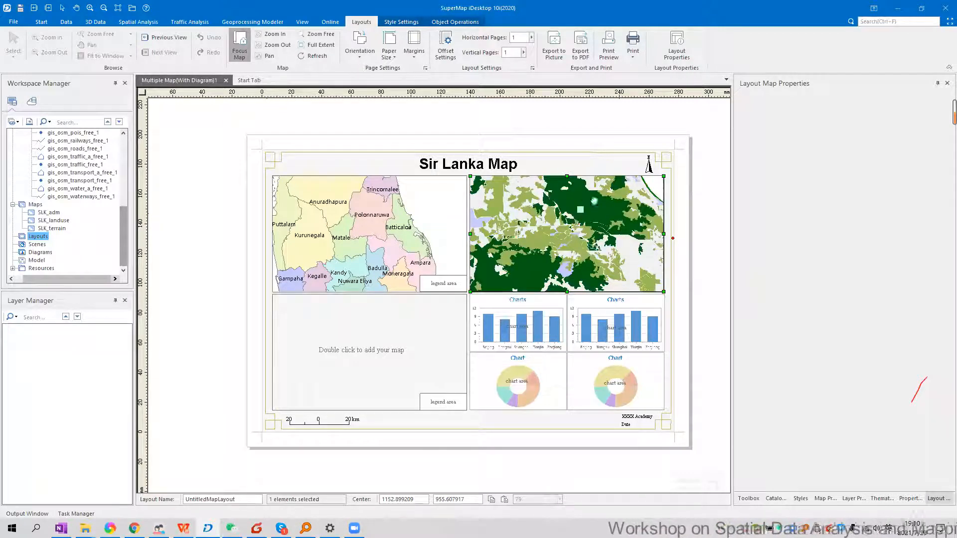
{"action": "scroll", "coordinate": [594, 200], "scroll_direction": "up", "scroll_amount": 1}
{"action": "scroll", "coordinate": [565, 232], "scroll_direction": "down", "scroll_amount": 1}
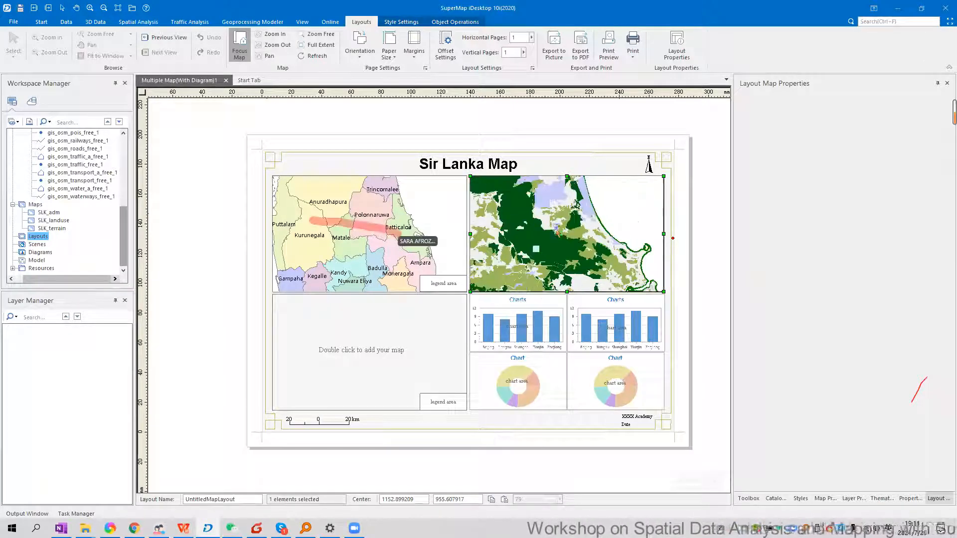
{"action": "scroll", "coordinate": [546, 247], "scroll_direction": "down", "scroll_amount": 1}
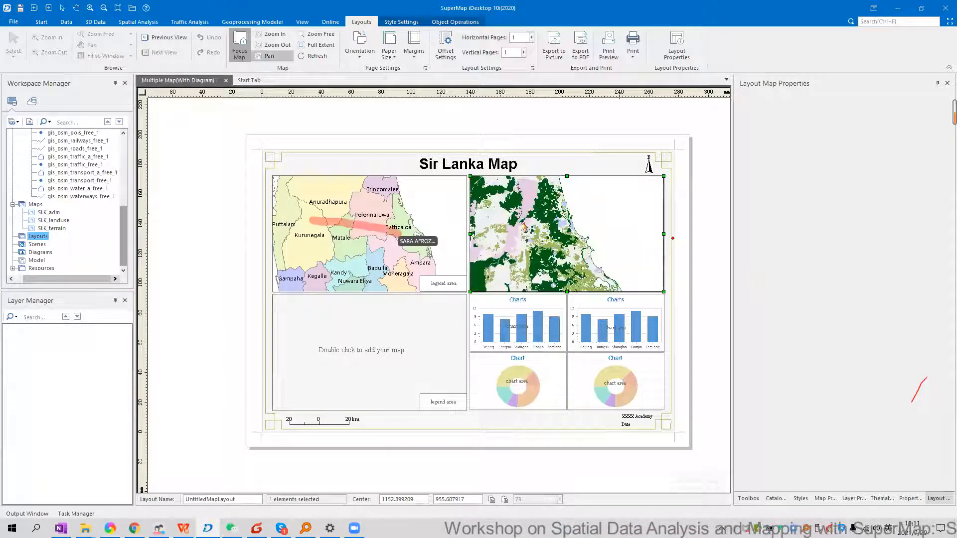
{"action": "left_click_drag", "start_coordinate": [525, 226], "coordinate": [623, 235]}
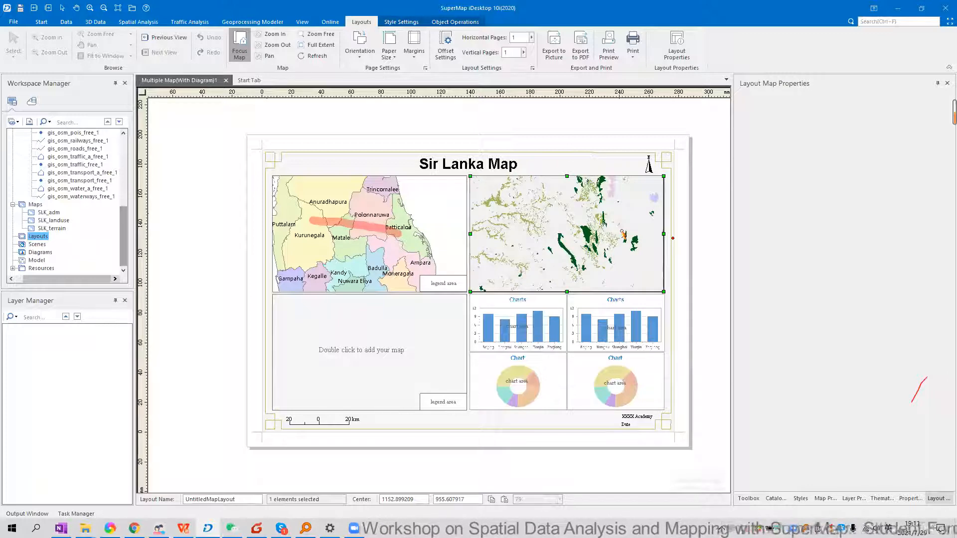
{"action": "scroll", "coordinate": [622, 234], "scroll_direction": "down", "scroll_amount": 4}
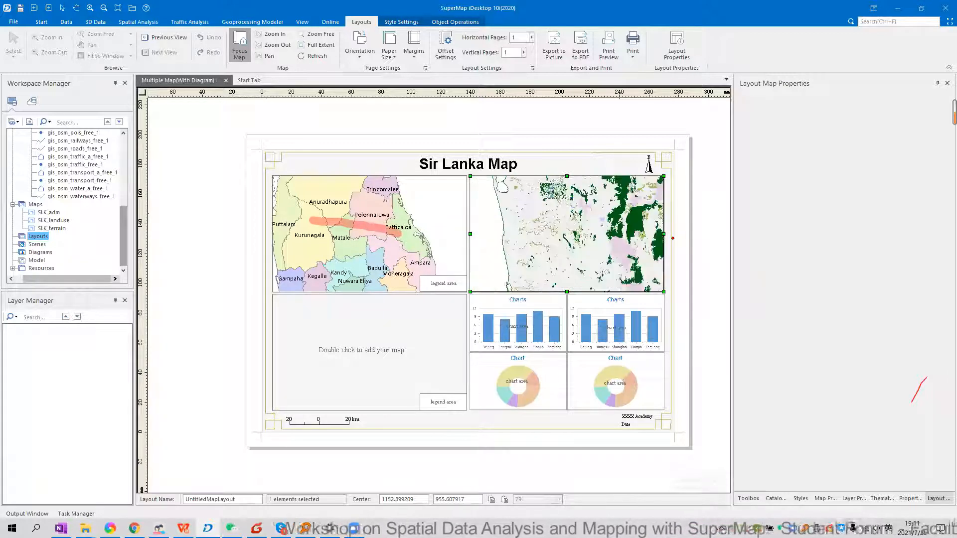
{"action": "scroll", "coordinate": [549, 192], "scroll_direction": "up", "scroll_amount": 2}
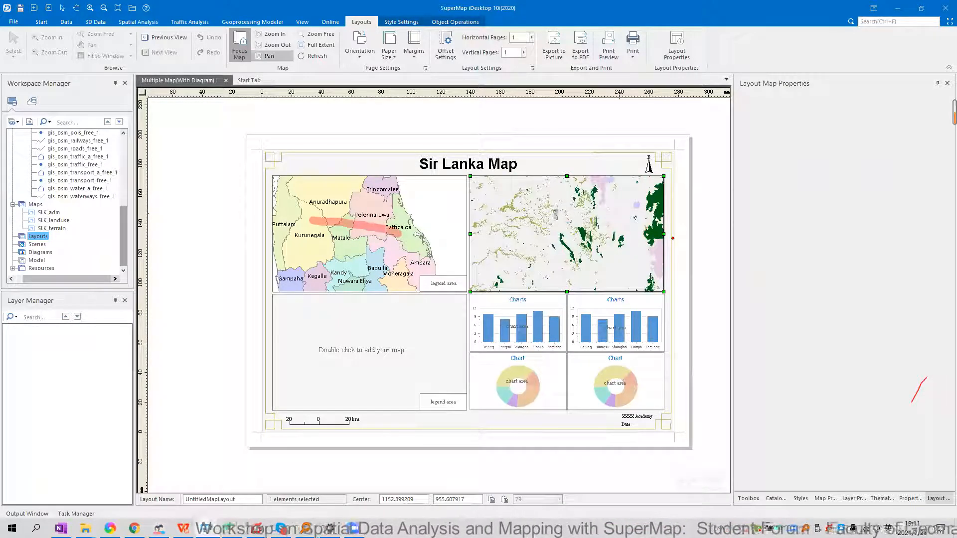
{"action": "scroll", "coordinate": [546, 210], "scroll_direction": "down", "scroll_amount": 2}
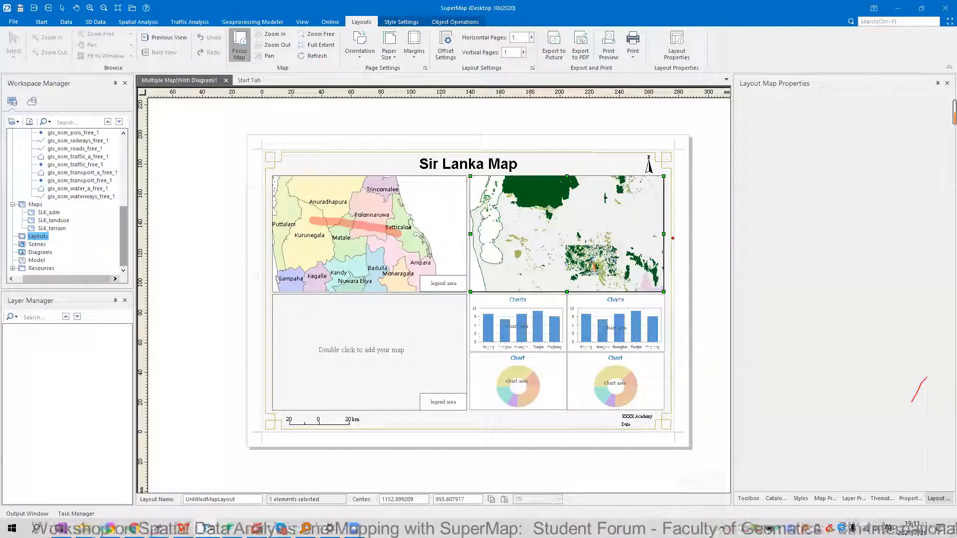
{"action": "scroll", "coordinate": [586, 252], "scroll_direction": "up", "scroll_amount": 2}
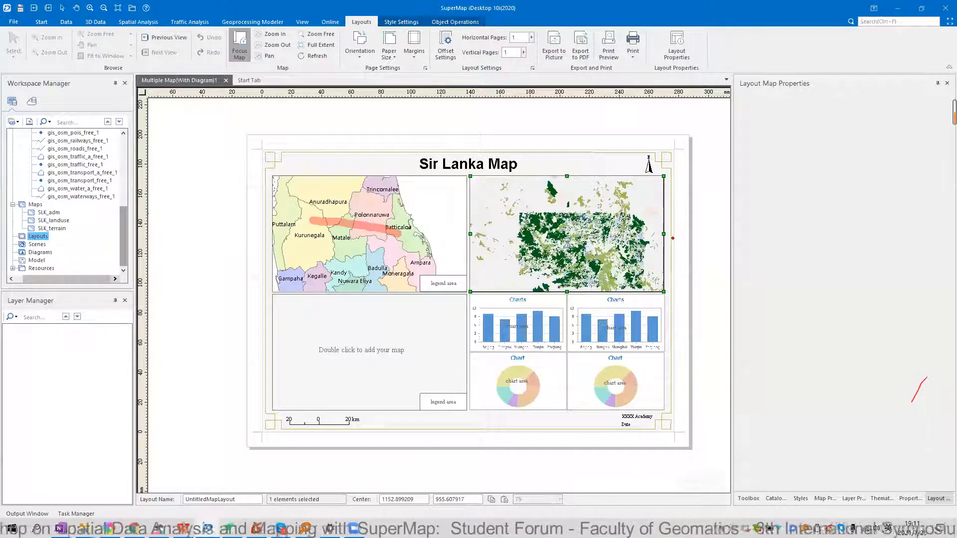
{"action": "scroll", "coordinate": [568, 244], "scroll_direction": "up", "scroll_amount": 2}
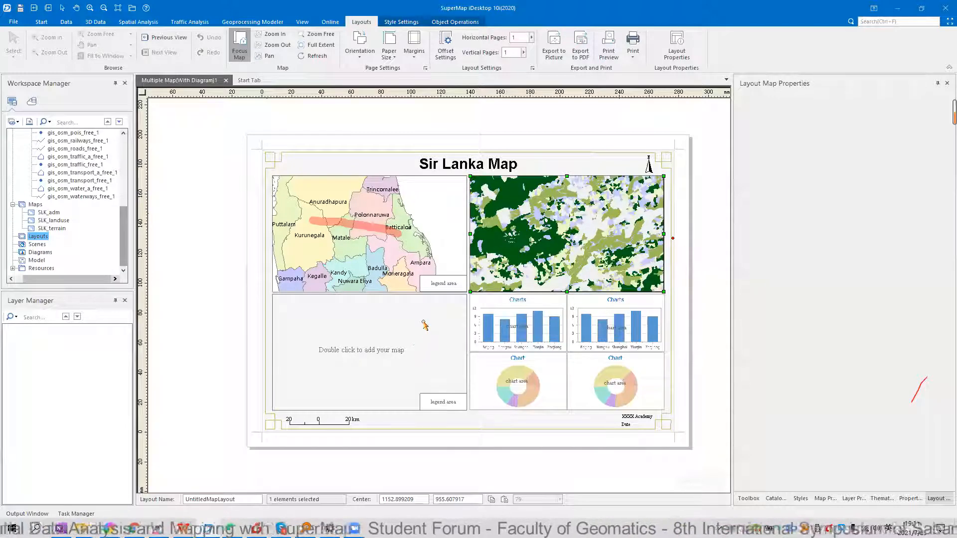
{"action": "left_click", "coordinate": [237, 44]}
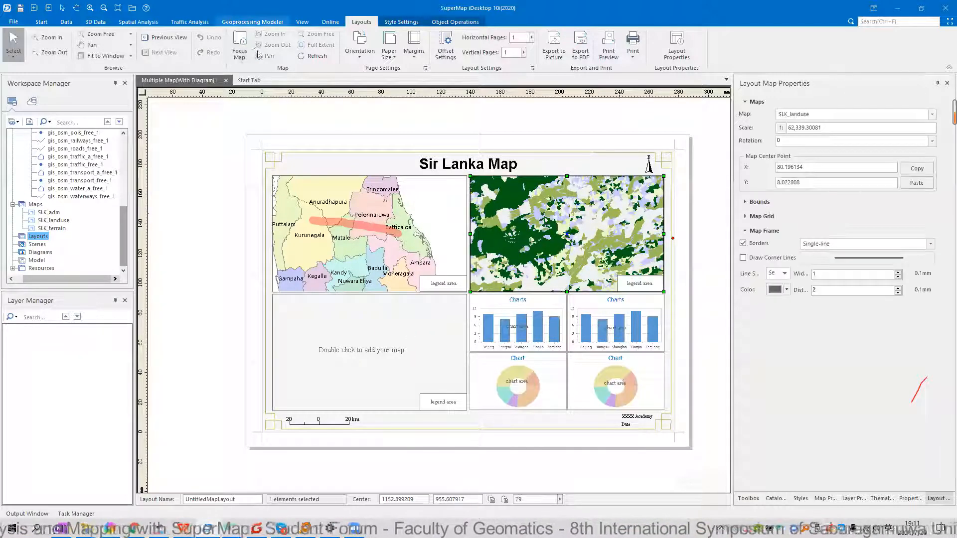
Delete the placeholder text in the layout's lower-left map frame and assign the SLK_terrain map to that frame
{"action": "left_click", "coordinate": [403, 351]}
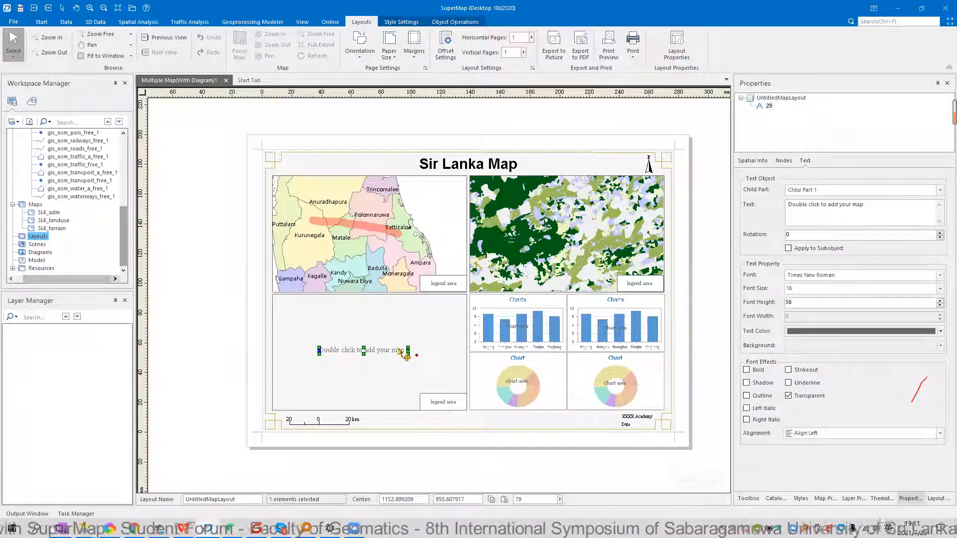
{"action": "key", "text": "Delete"}
{"action": "left_click", "coordinate": [413, 349]}
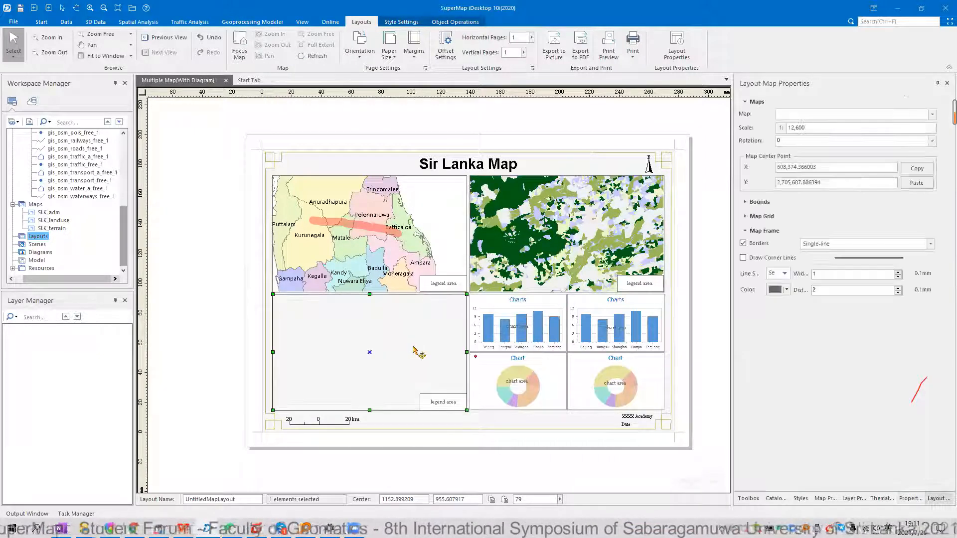
{"action": "left_click", "coordinate": [931, 114]}
{"action": "left_click", "coordinate": [837, 139]}
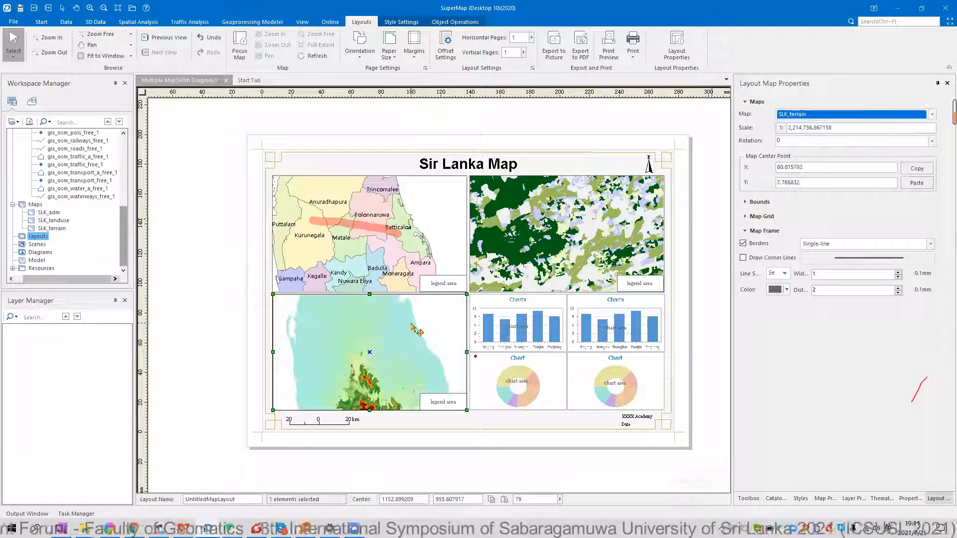
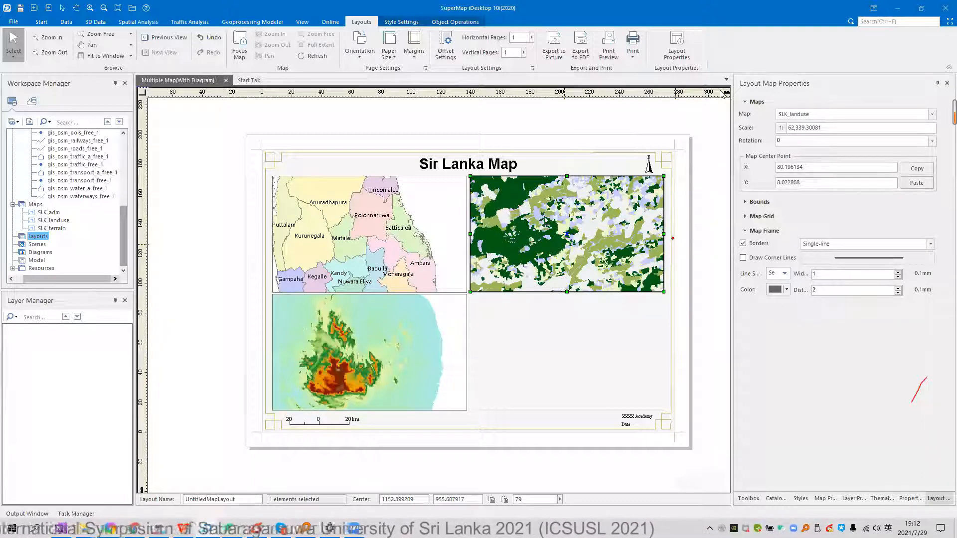
Draw a legend for the SLK_landuse map in the empty area below it and extend its left edge to the map frame's edge
{"action": "left_click", "coordinate": [598, 324]}
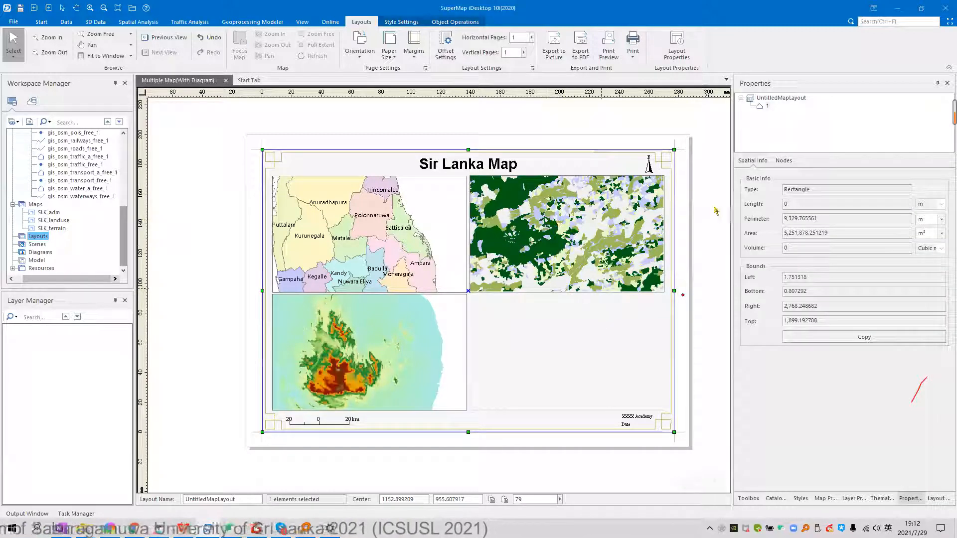
{"action": "left_click", "coordinate": [596, 218]}
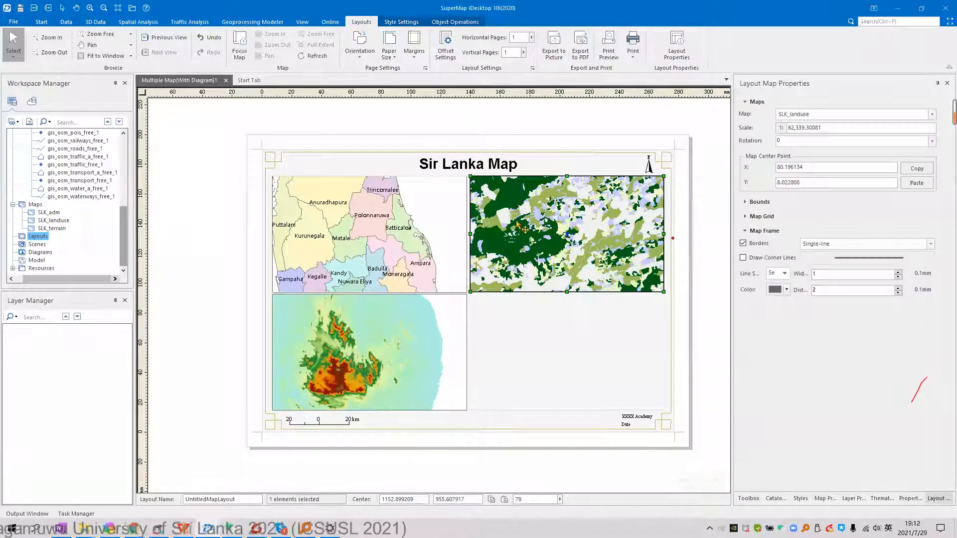
{"action": "left_click", "coordinate": [468, 23]}
{"action": "left_click", "coordinate": [254, 50]}
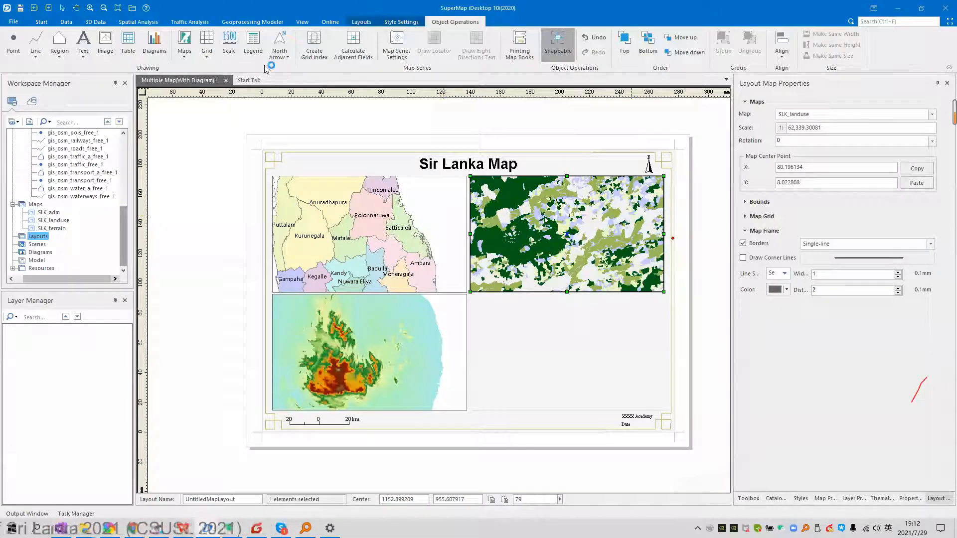
{"action": "left_click", "coordinate": [473, 298]}
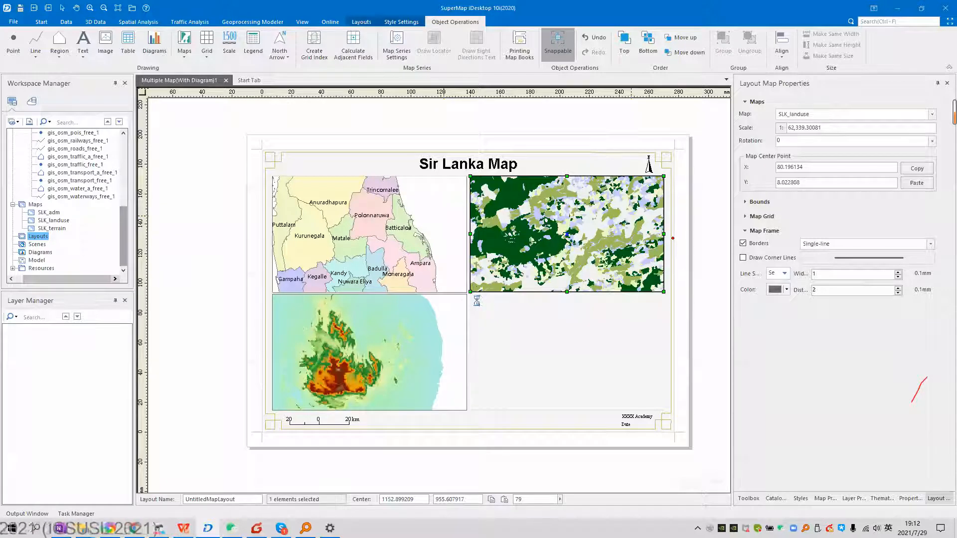
{"action": "scroll", "coordinate": [476, 306], "scroll_direction": "up", "scroll_amount": 1}
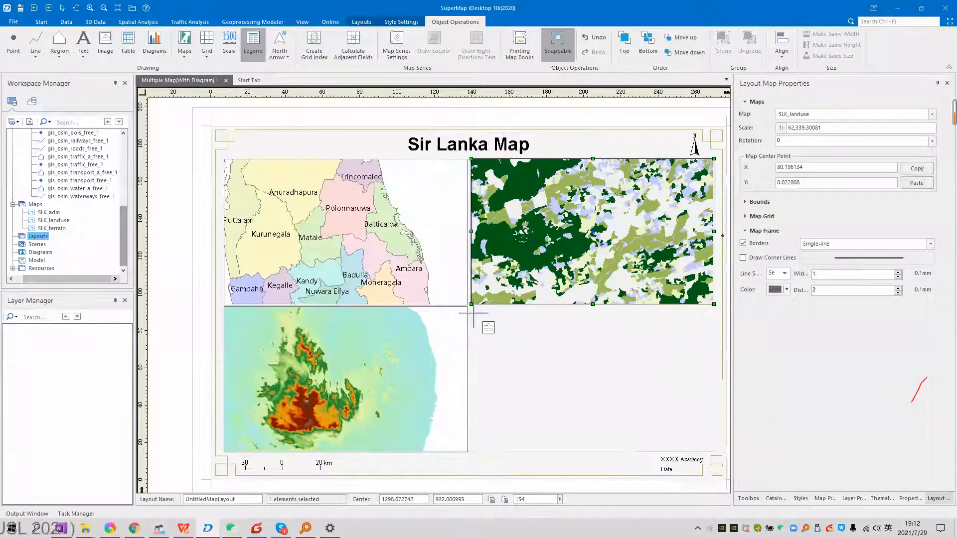
{"action": "left_click_drag", "start_coordinate": [475, 310], "coordinate": [713, 447]}
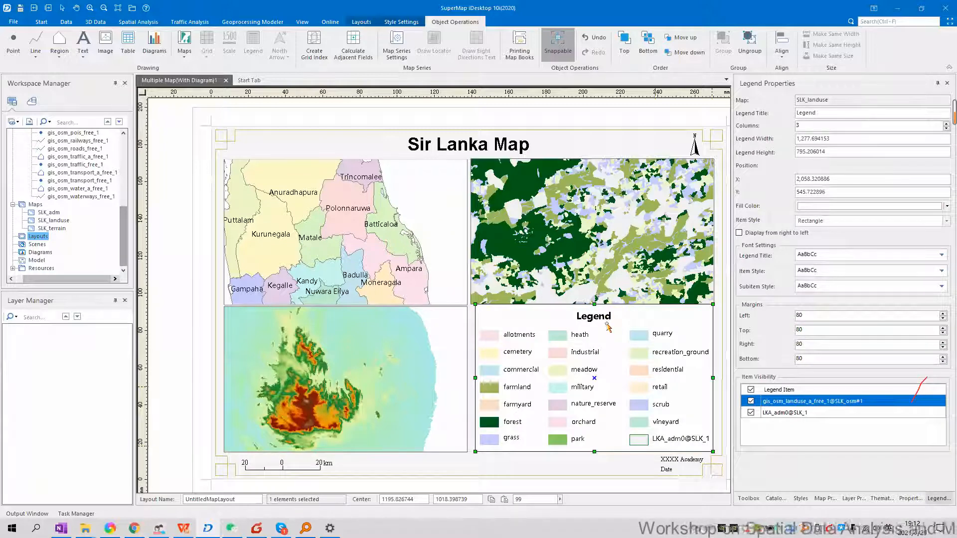
{"action": "scroll", "coordinate": [618, 366], "scroll_direction": "down", "scroll_amount": 1}
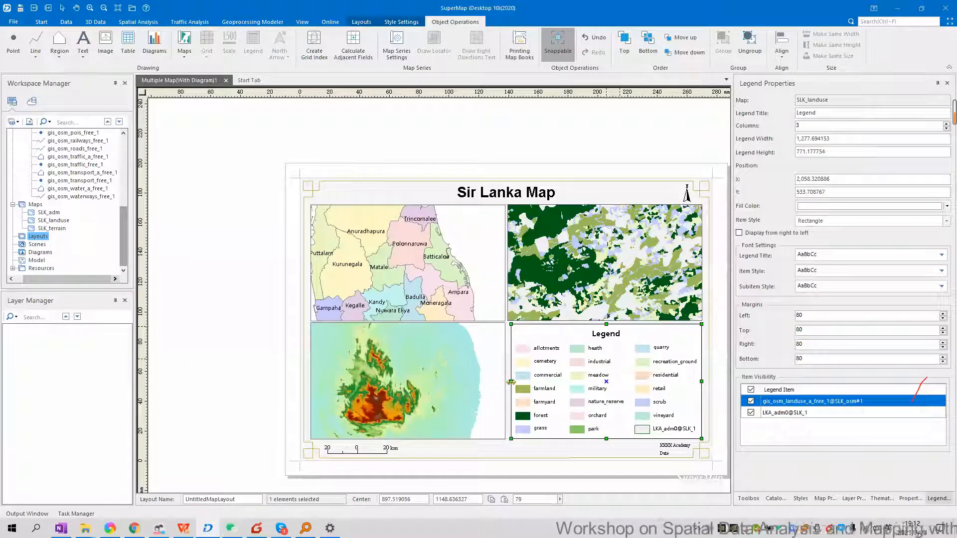
{"action": "left_click_drag", "start_coordinate": [509, 384], "coordinate": [507, 383]}
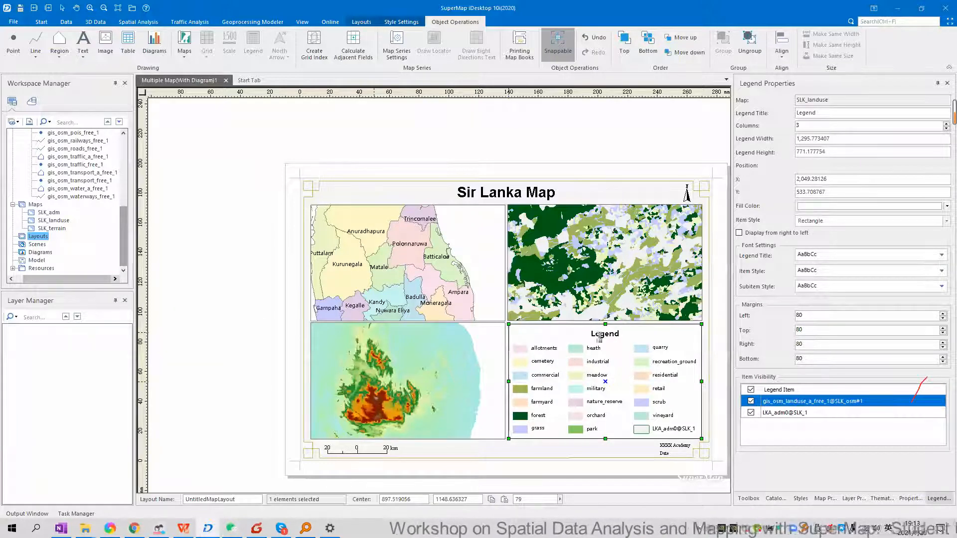
Set the legend title to "Landuse Legend" and hide the LKA_adm0@SLK_1 item from the legend
{"action": "left_click_drag", "start_coordinate": [523, 381], "coordinate": [453, 377]}
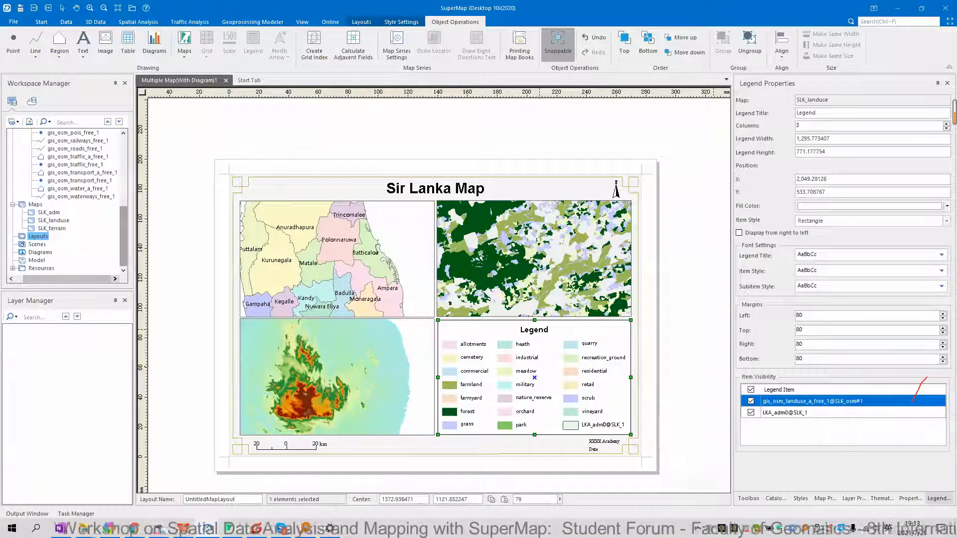
{"action": "left_click", "coordinate": [797, 113]}
{"action": "type", "text": "Lan"}
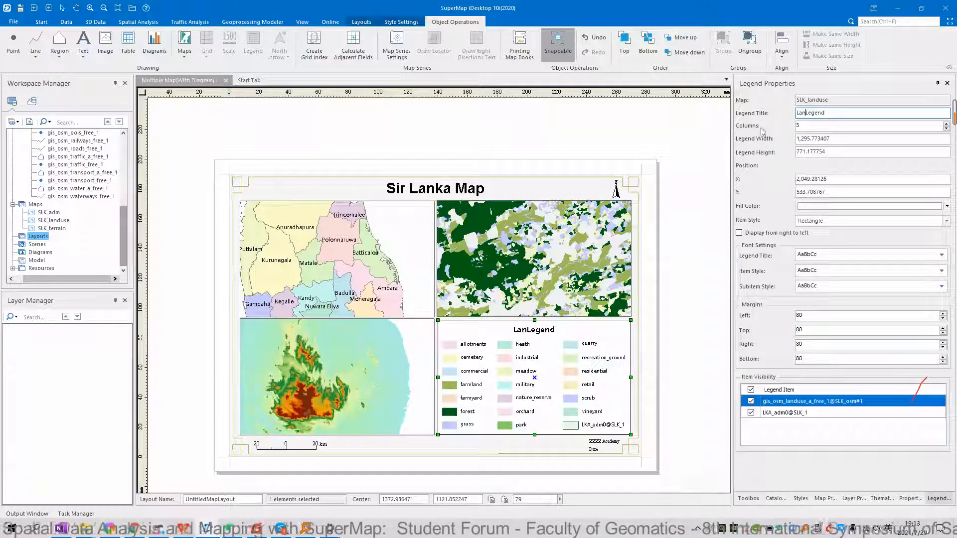
{"action": "type", "text": "duse"}
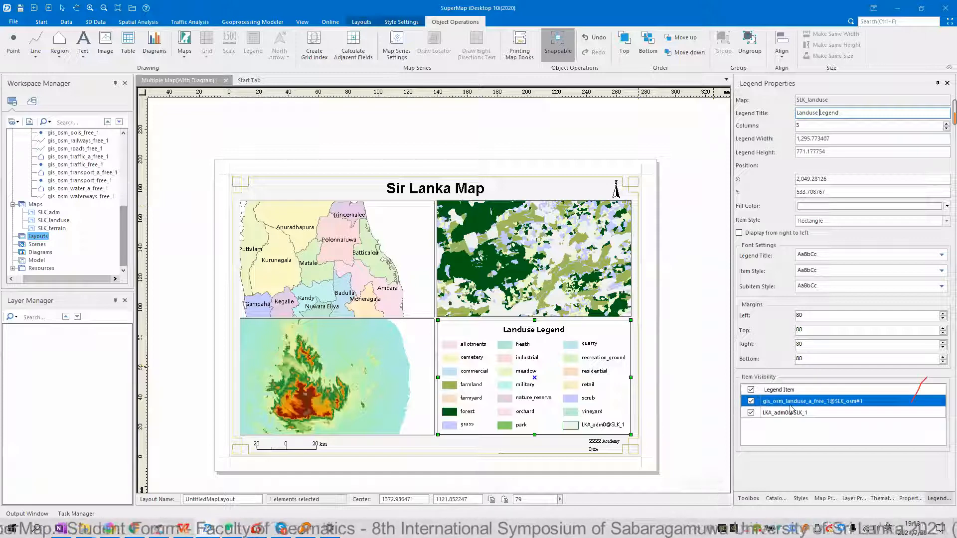
{"action": "left_click", "coordinate": [750, 412]}
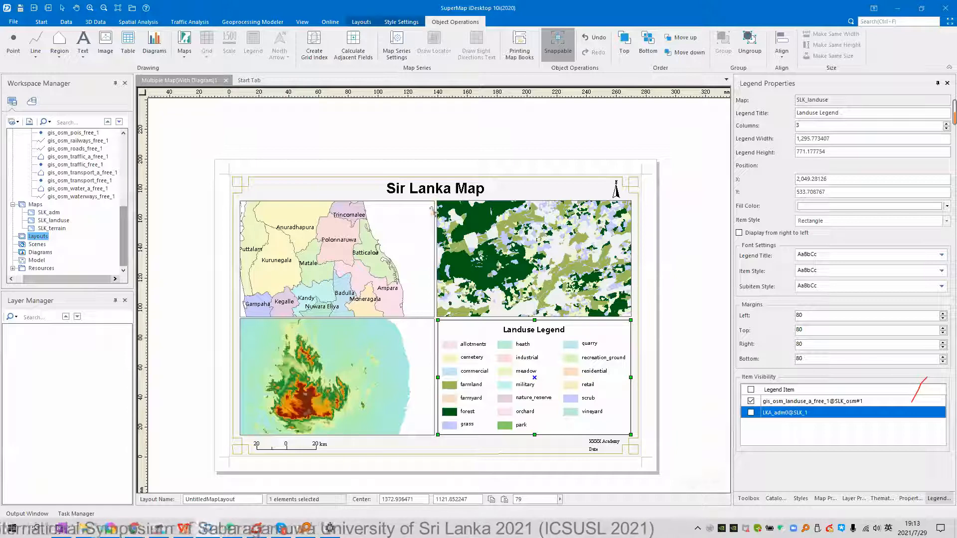
{"action": "left_click", "coordinate": [687, 381]}
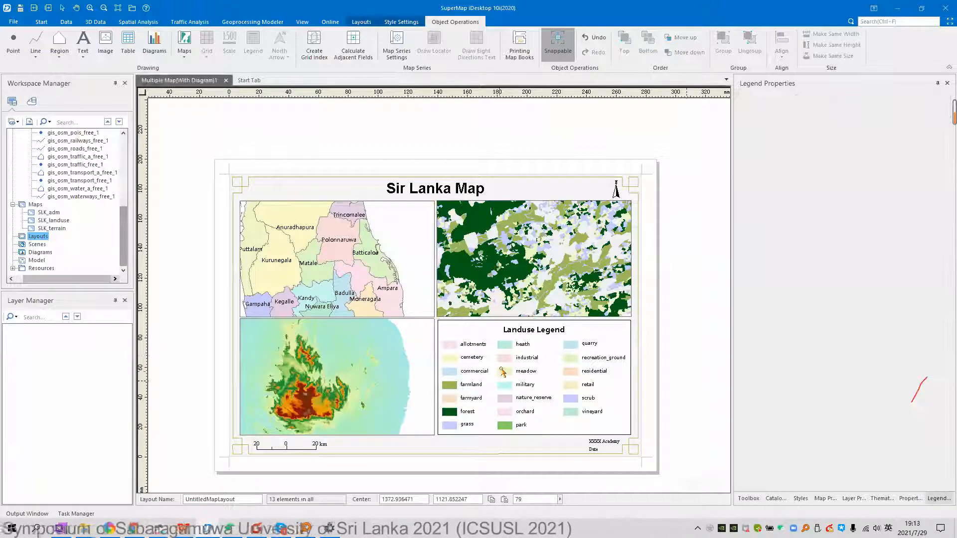
Replace the "XXXX Academy" placeholder text with "Made by" followed by the author's name
{"action": "left_click", "coordinate": [604, 442]}
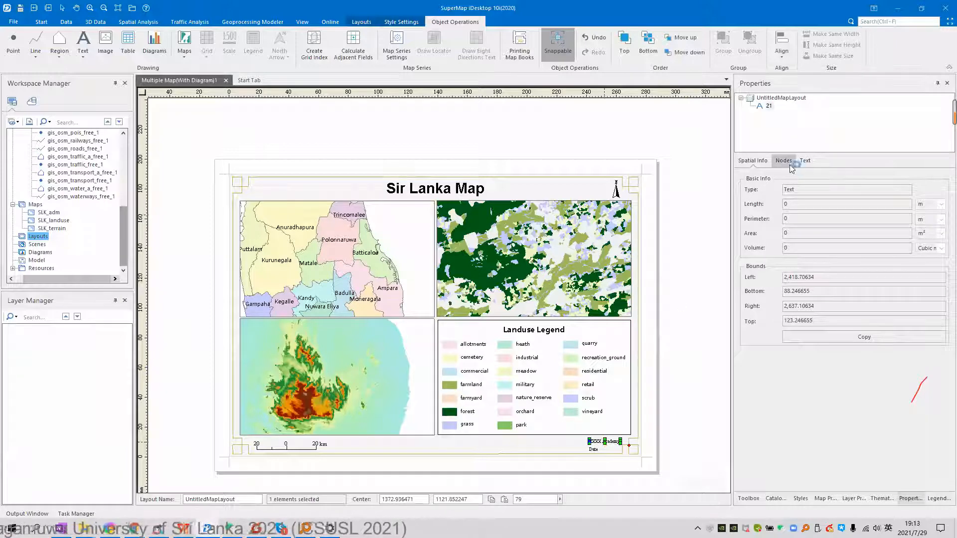
{"action": "left_click", "coordinate": [805, 161]}
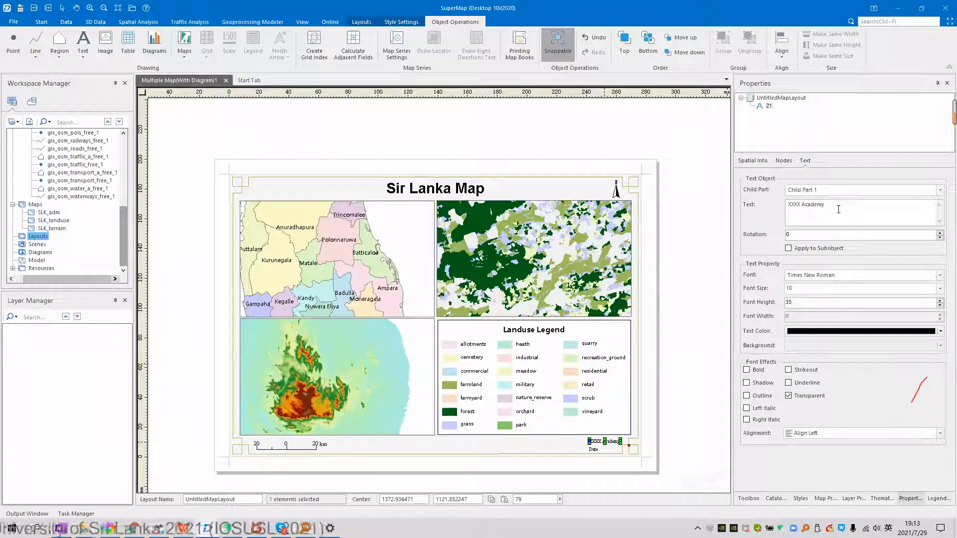
{"action": "left_click", "coordinate": [853, 239]}
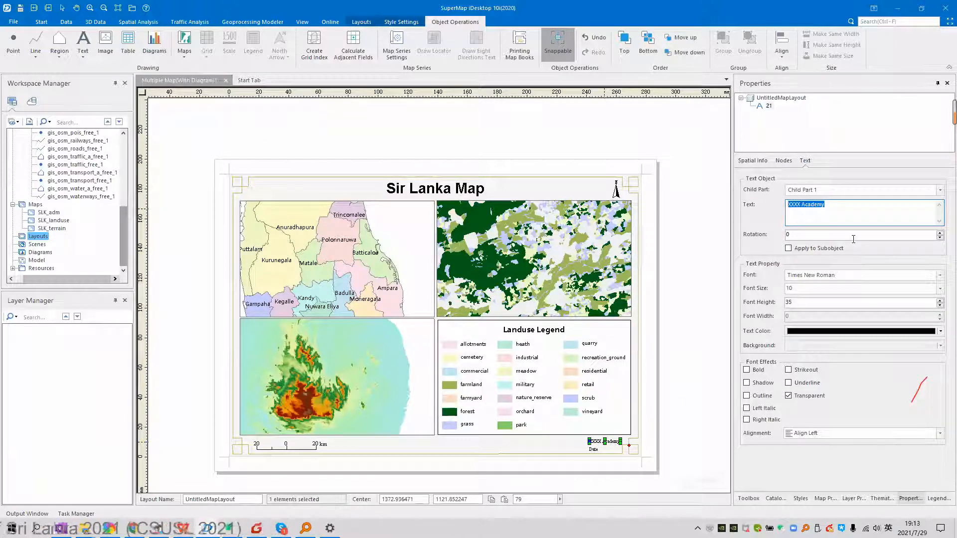
{"action": "type", "text": "Made by Jayson"}
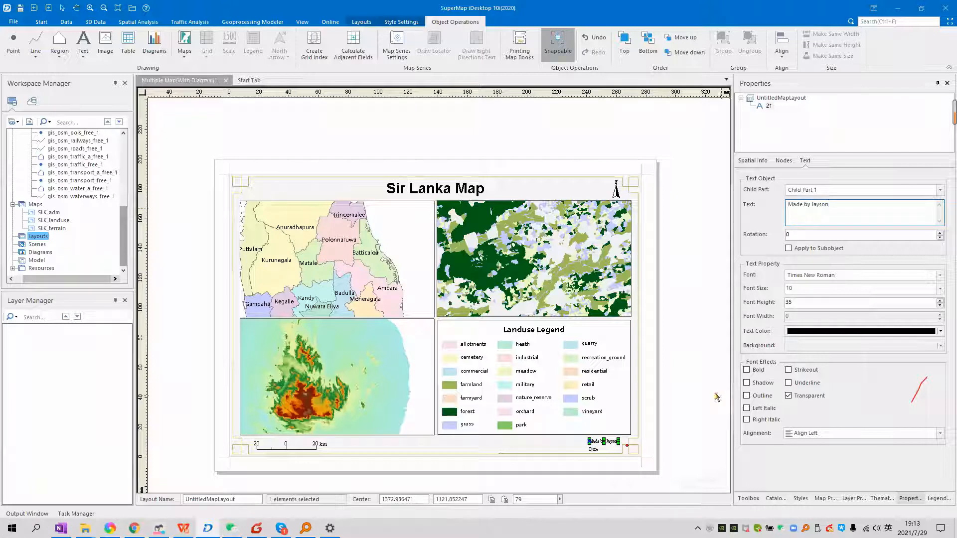
Complete the Date text below the author credit so that it reads "Date 2021/7/29"
{"action": "left_click", "coordinate": [598, 450]}
{"action": "left_click", "coordinate": [833, 208]}
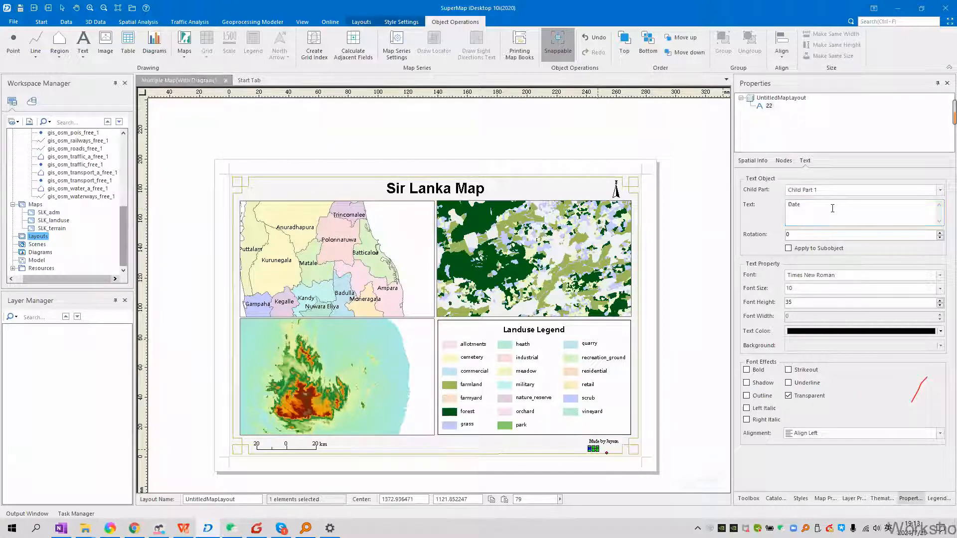
{"action": "type", "text": "20"}
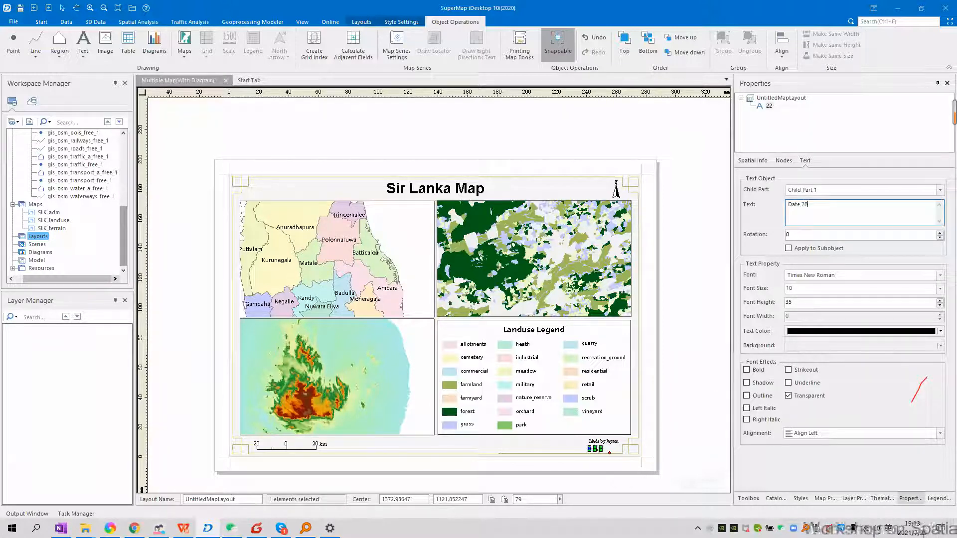
{"action": "type", "text": "21/7"}
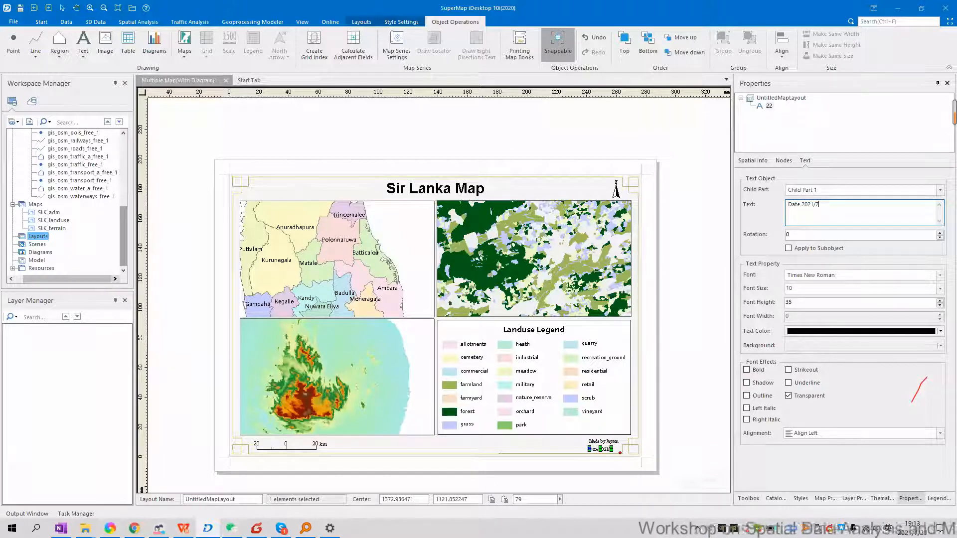
{"action": "key", "text": "BackSpace"}
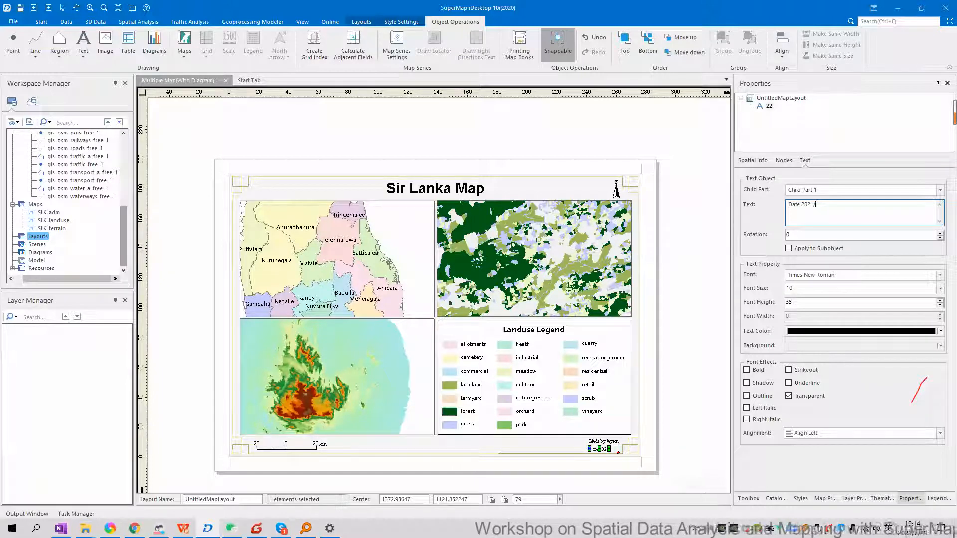
{"action": "type", "text": "7/29"}
{"action": "left_click", "coordinate": [711, 215]}
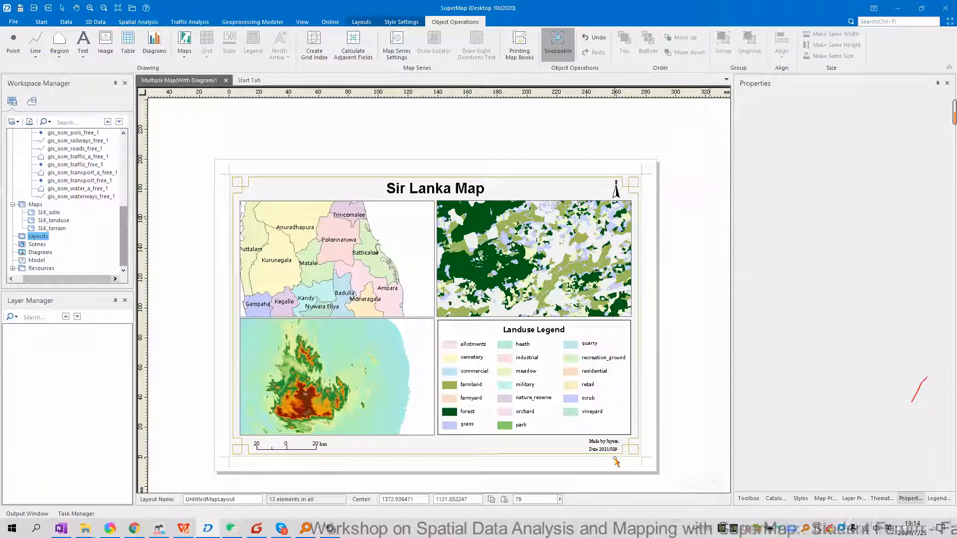
{"action": "left_click_drag", "start_coordinate": [611, 437], "coordinate": [601, 409]}
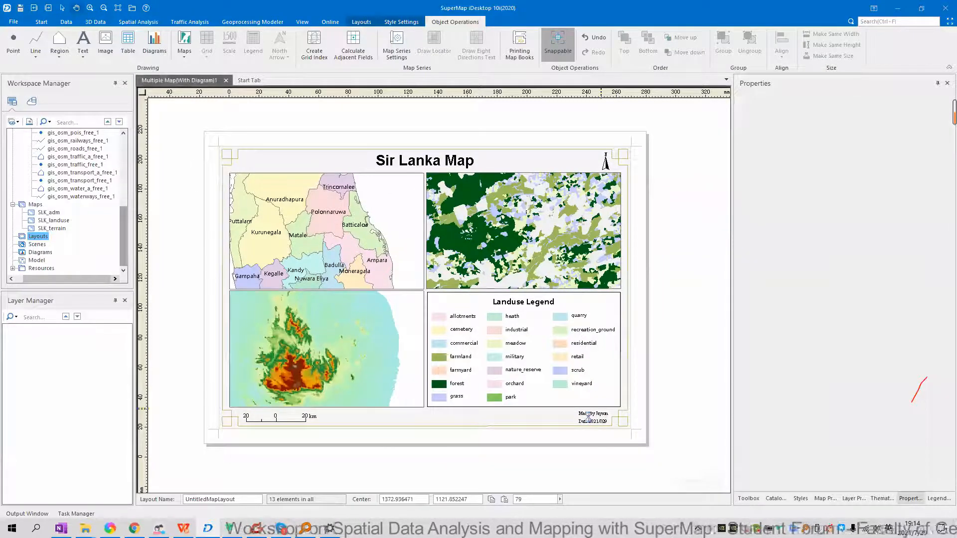
{"action": "scroll", "coordinate": [602, 387], "scroll_direction": "up", "scroll_amount": 1}
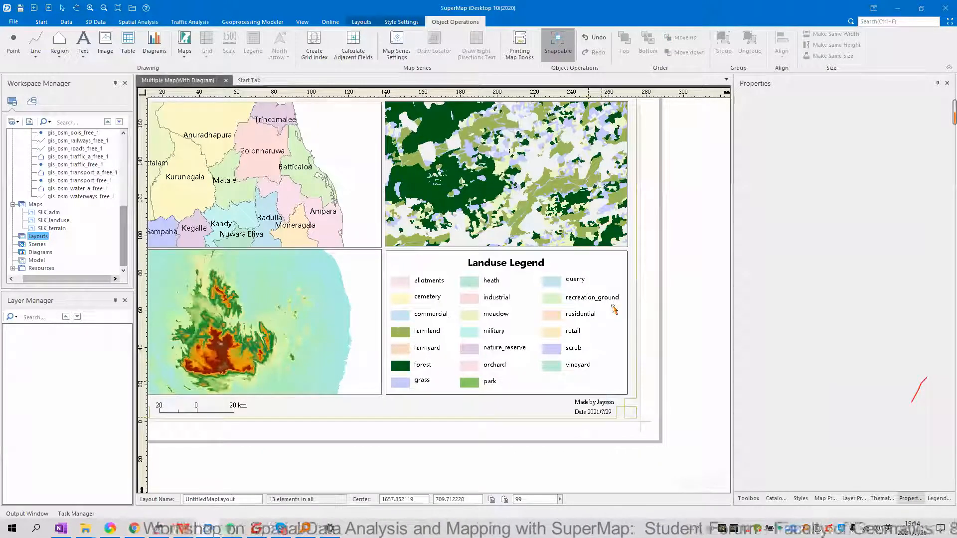
{"action": "left_click_drag", "start_coordinate": [612, 345], "coordinate": [611, 322]}
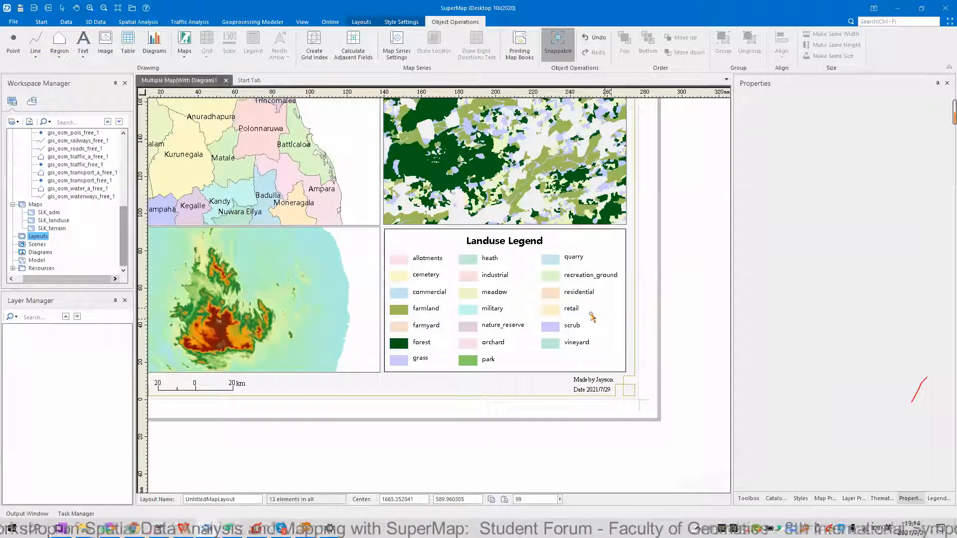
{"action": "scroll", "coordinate": [592, 317], "scroll_direction": "down", "scroll_amount": 1}
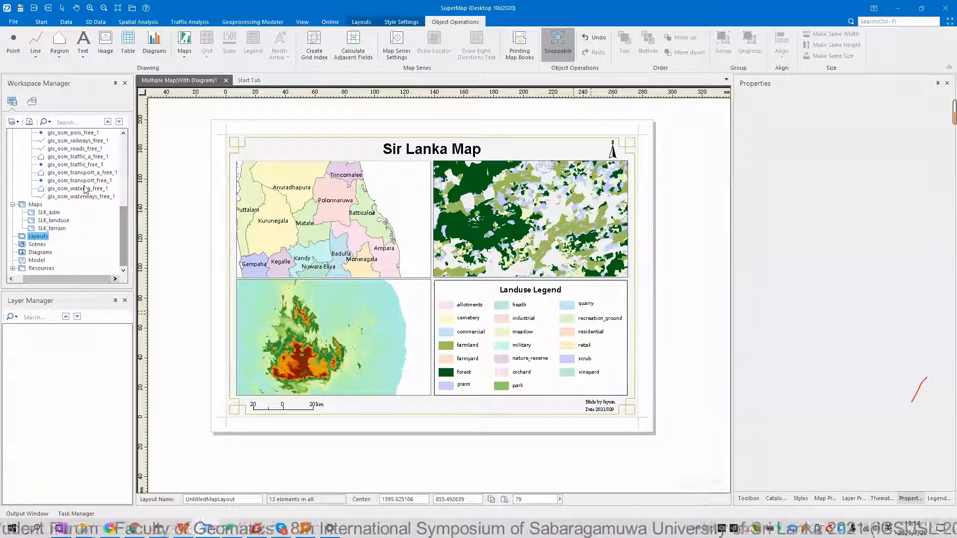
{"action": "scroll", "coordinate": [85, 189], "scroll_direction": "up", "scroll_amount": 4}
{"action": "scroll", "coordinate": [84, 189], "scroll_direction": "down", "scroll_amount": 2}
{"action": "scroll", "coordinate": [85, 189], "scroll_direction": "up", "scroll_amount": 2}
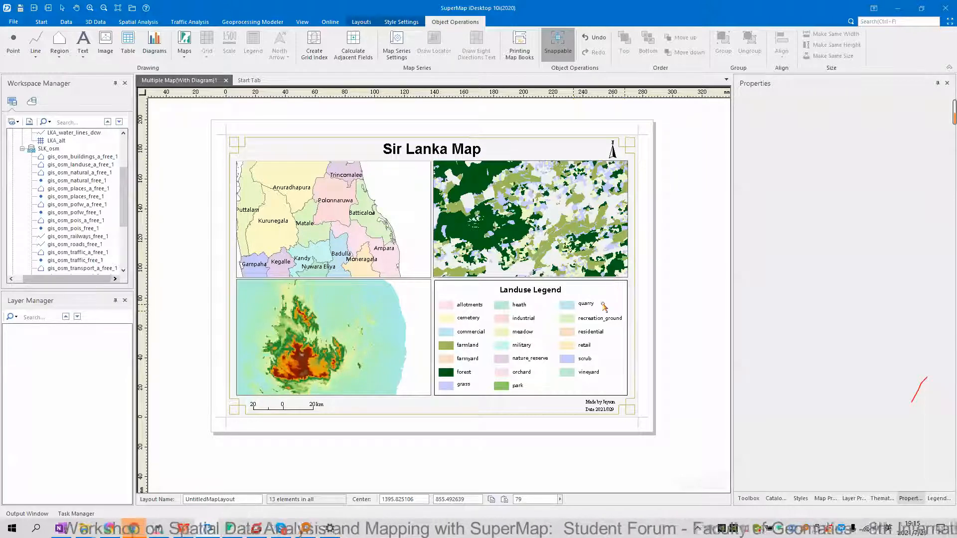
Export the layout to a JPG picture named LayoutImage at 96 DPI in the SLK data folder
{"action": "left_click", "coordinate": [369, 23]}
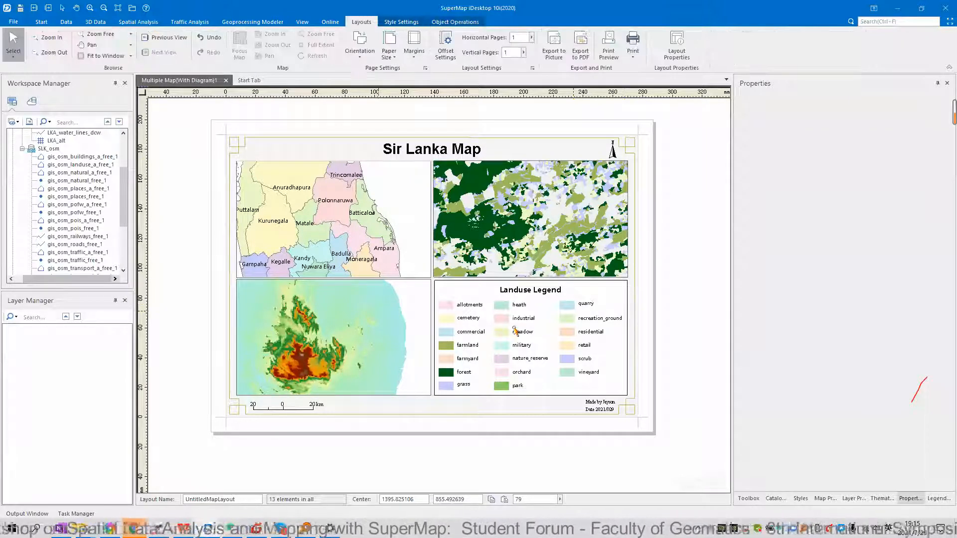
{"action": "left_click", "coordinate": [556, 52]}
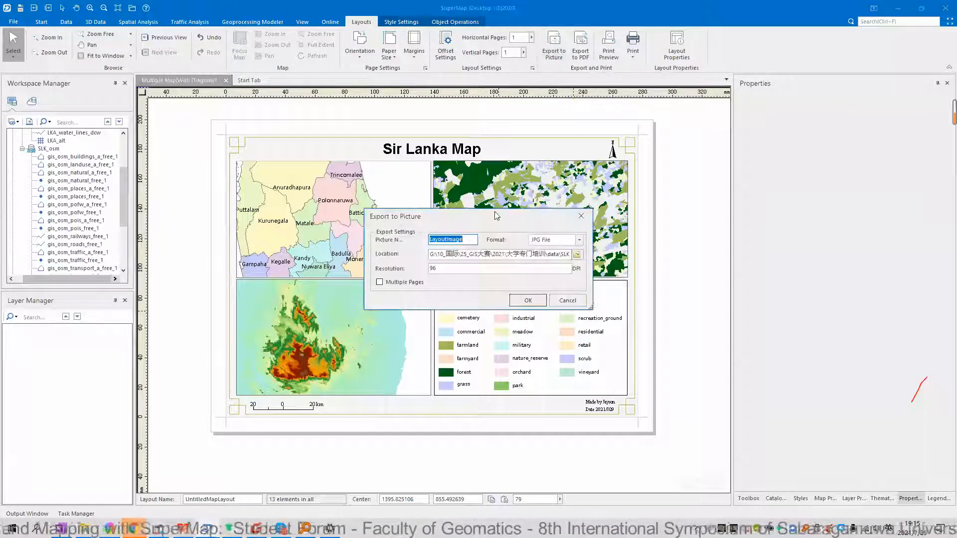
{"action": "left_click_drag", "start_coordinate": [495, 218], "coordinate": [498, 213]}
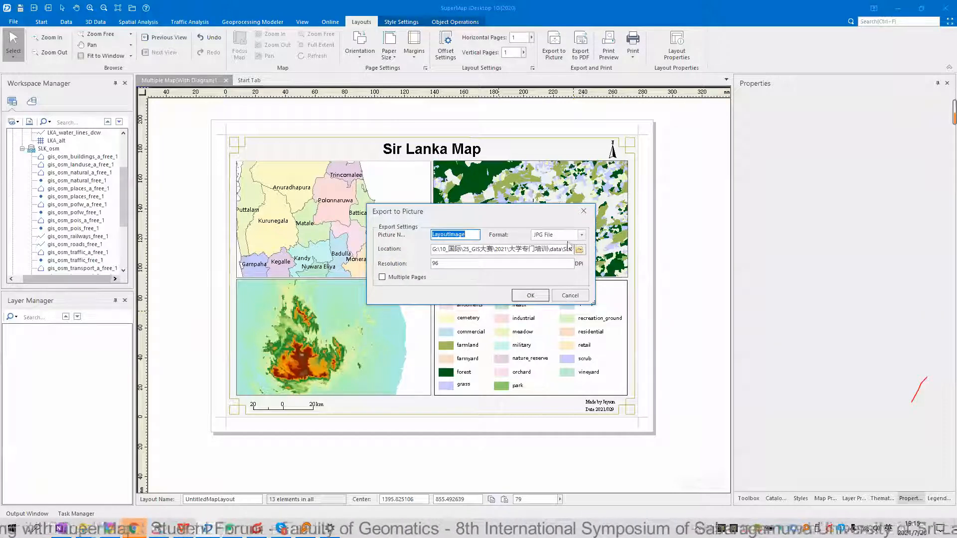
{"action": "left_click_drag", "start_coordinate": [521, 249], "coordinate": [636, 250]}
{"action": "left_click", "coordinate": [551, 251]}
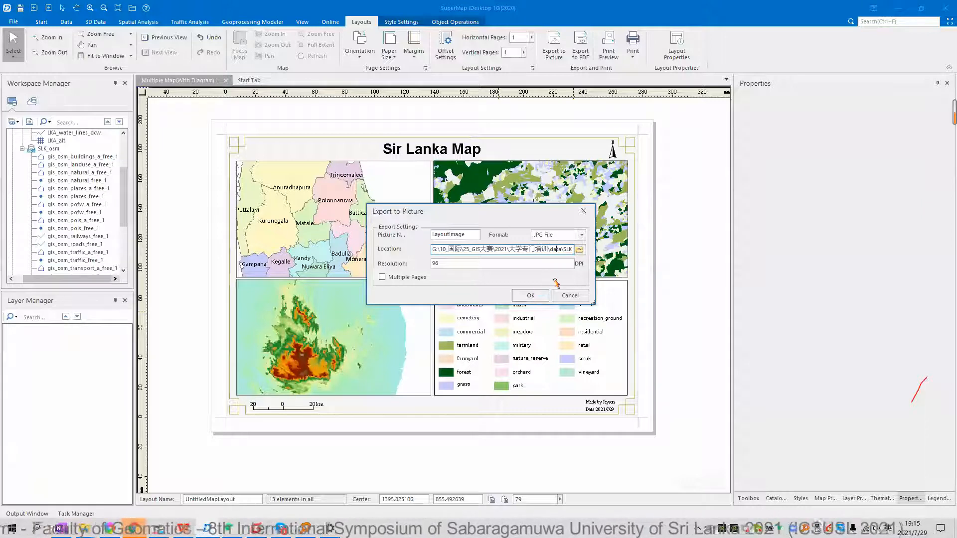
{"action": "left_click", "coordinate": [530, 295]}
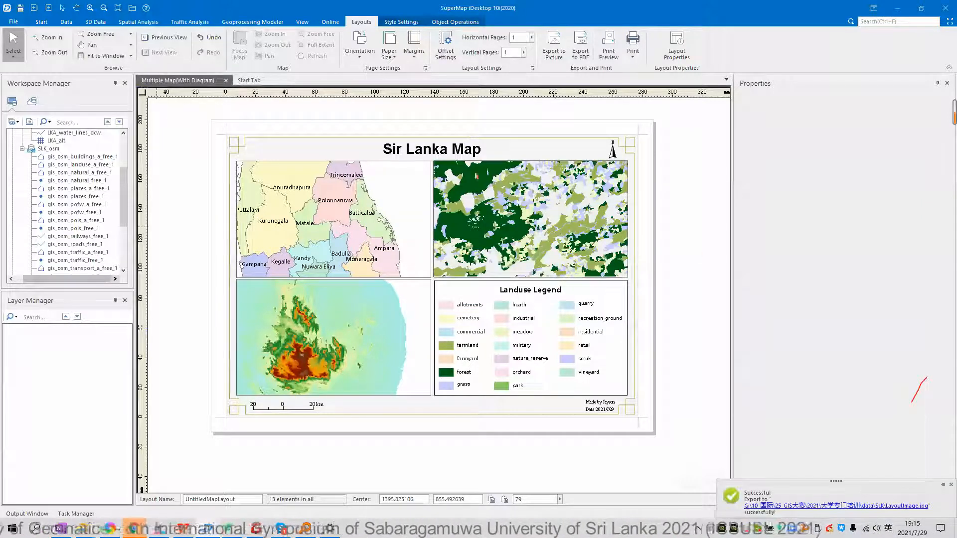
Switch to File Explorer, view the exported LayoutImage.jpg in the SLK folder and close the image viewer
{"action": "left_click", "coordinate": [85, 528]}
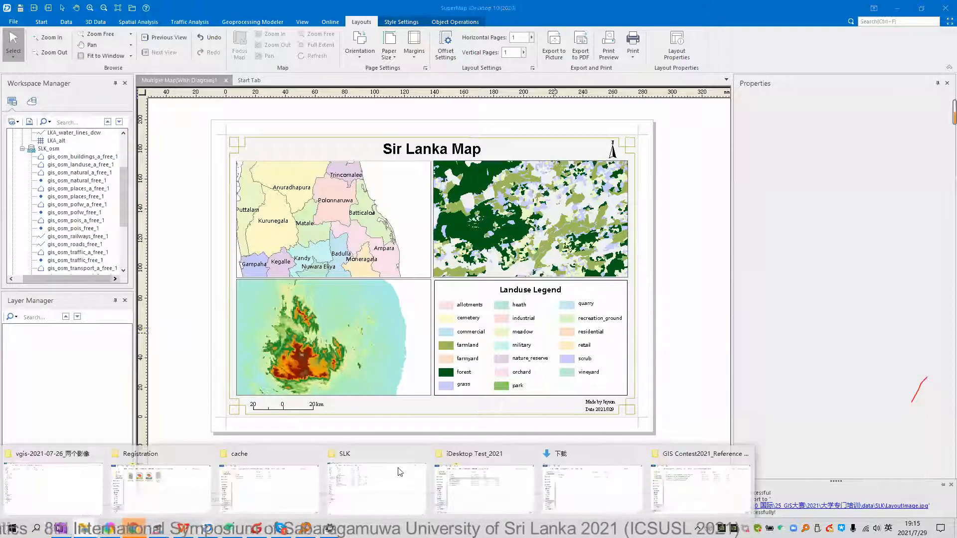
{"action": "left_click", "coordinate": [406, 453]}
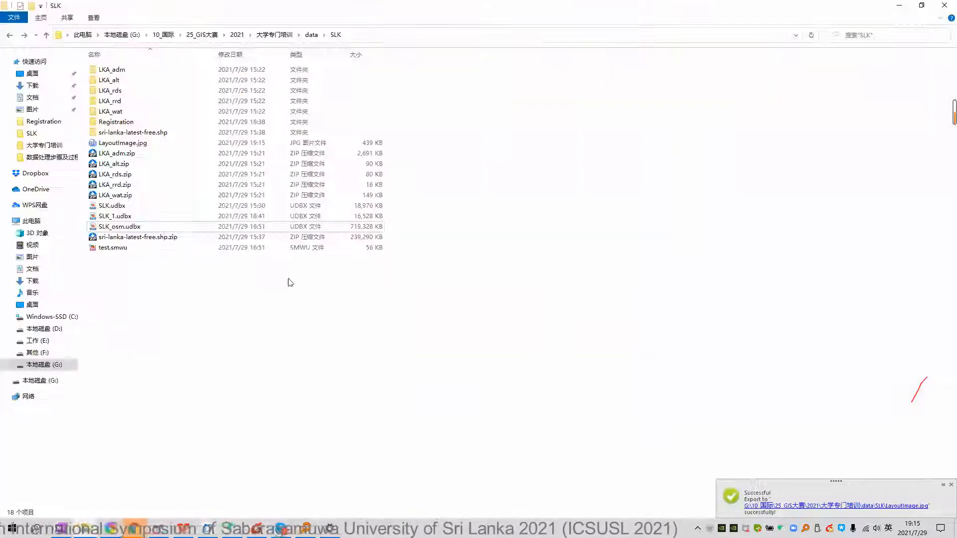
{"action": "left_click", "coordinate": [248, 229]}
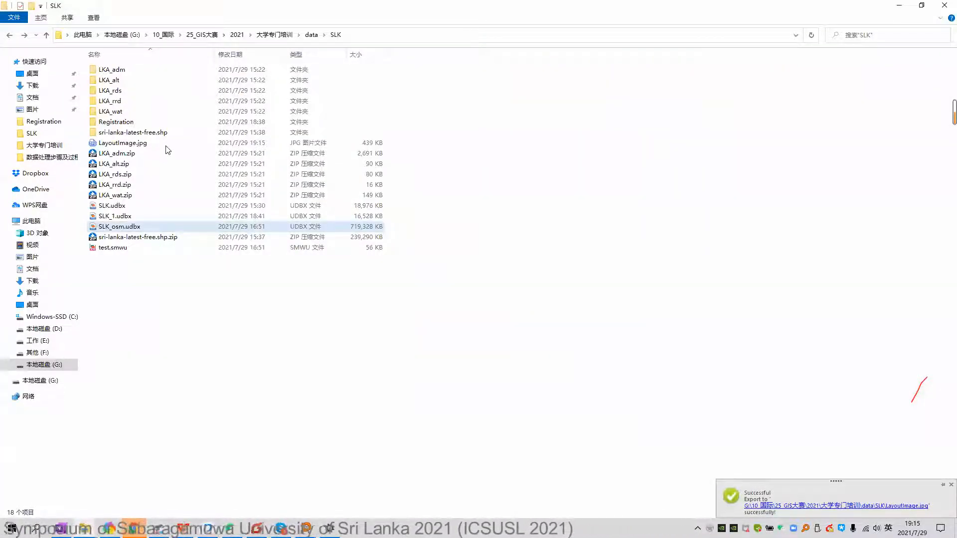
{"action": "left_click", "coordinate": [139, 145]}
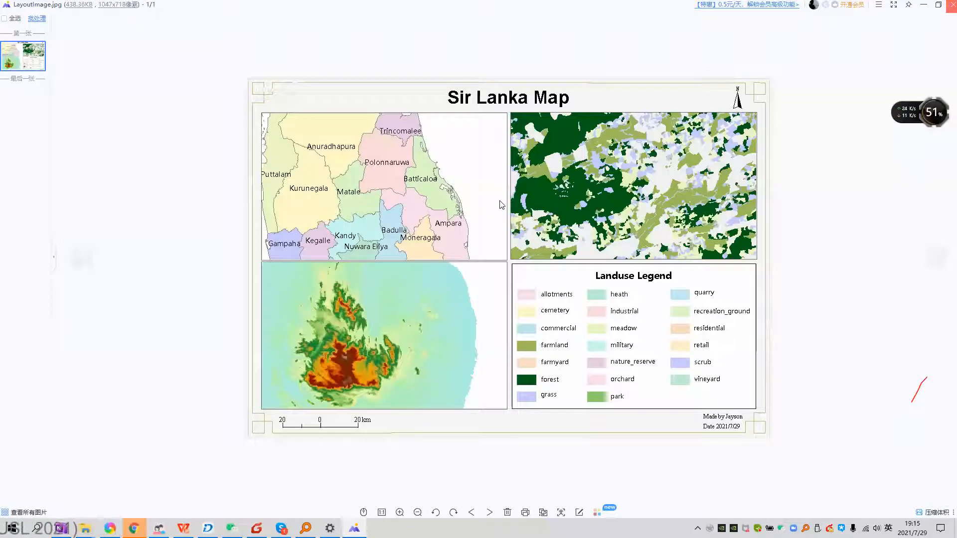
{"action": "key", "text": "Escape"}
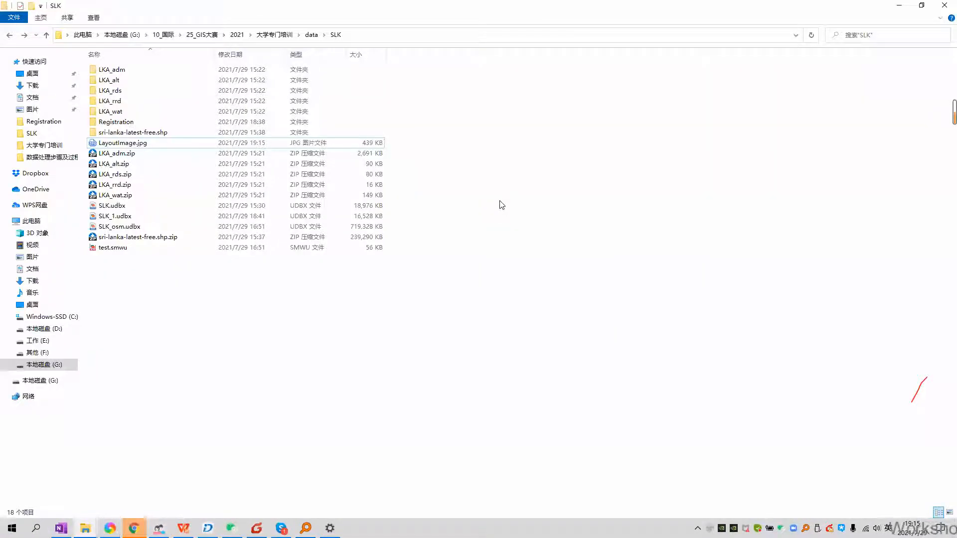
Switch to WPS Office and read the Mapping Group reference guide PDF from its introduction through the submission requirements
{"action": "left_click", "coordinate": [184, 528]}
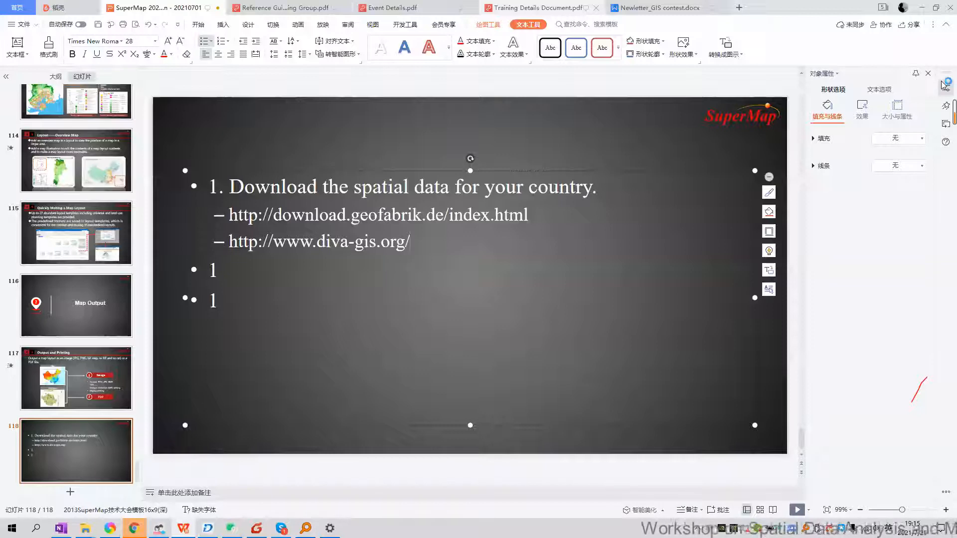
{"action": "key", "text": "ctrl+Tab"}
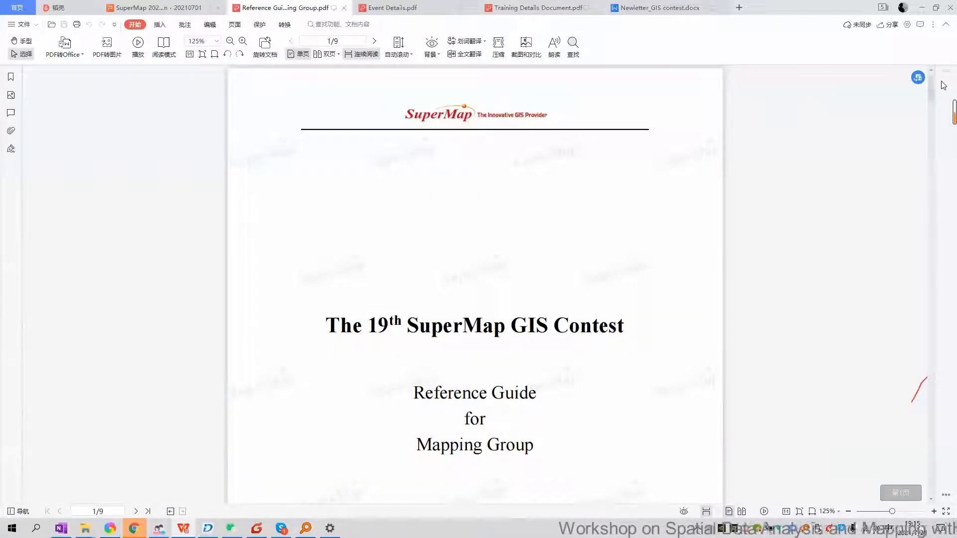
{"action": "scroll", "coordinate": [867, 229], "scroll_direction": "down", "scroll_amount": 8}
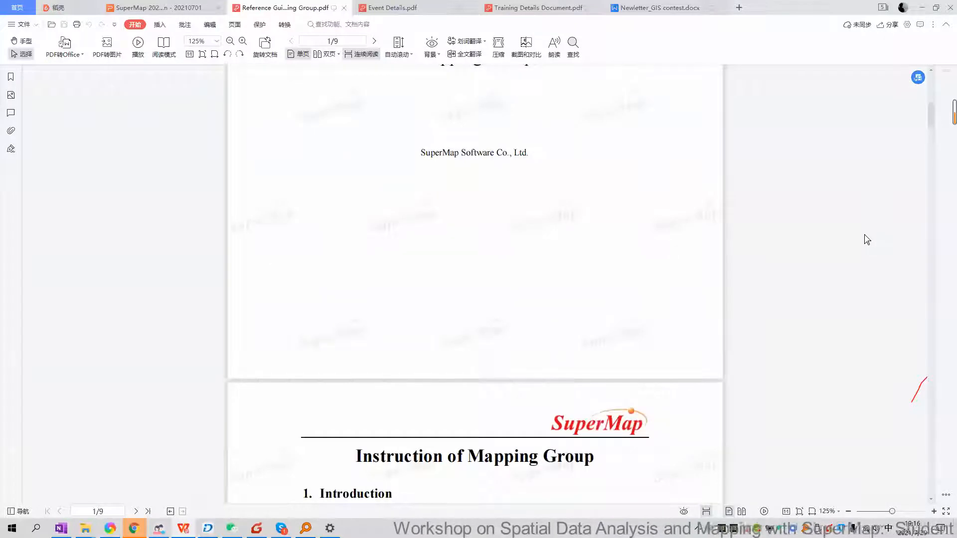
{"action": "scroll", "coordinate": [866, 245], "scroll_direction": "down", "scroll_amount": 5}
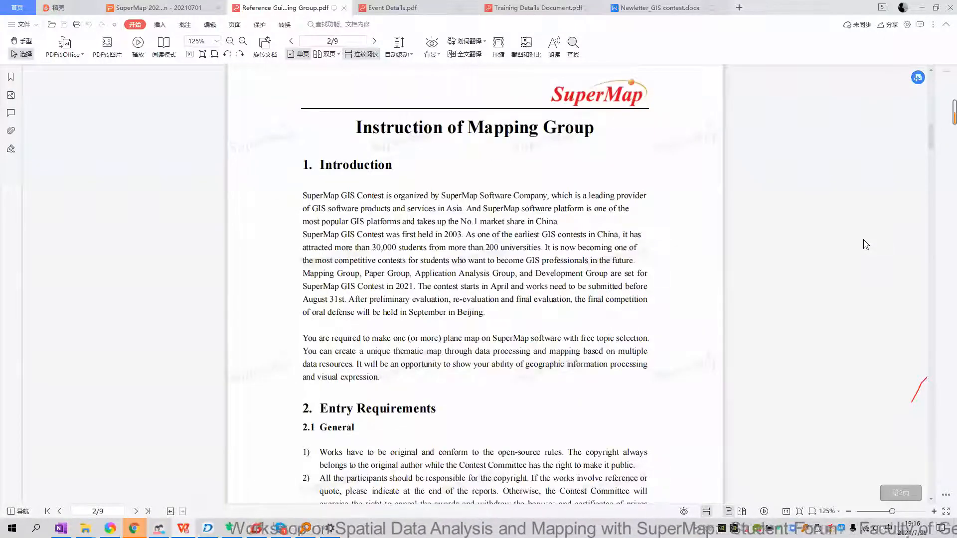
{"action": "scroll", "coordinate": [866, 244], "scroll_direction": "down", "scroll_amount": 3}
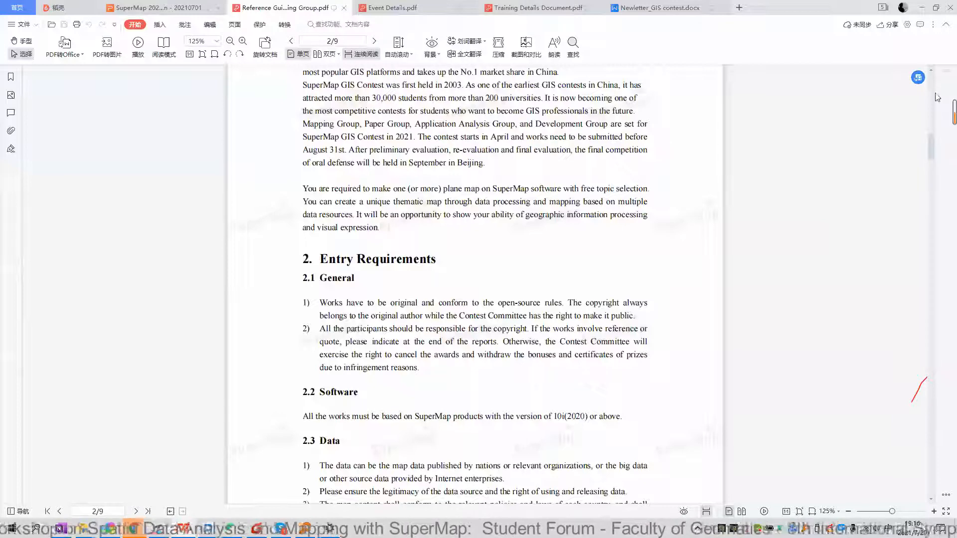
{"action": "left_click", "coordinate": [933, 161]}
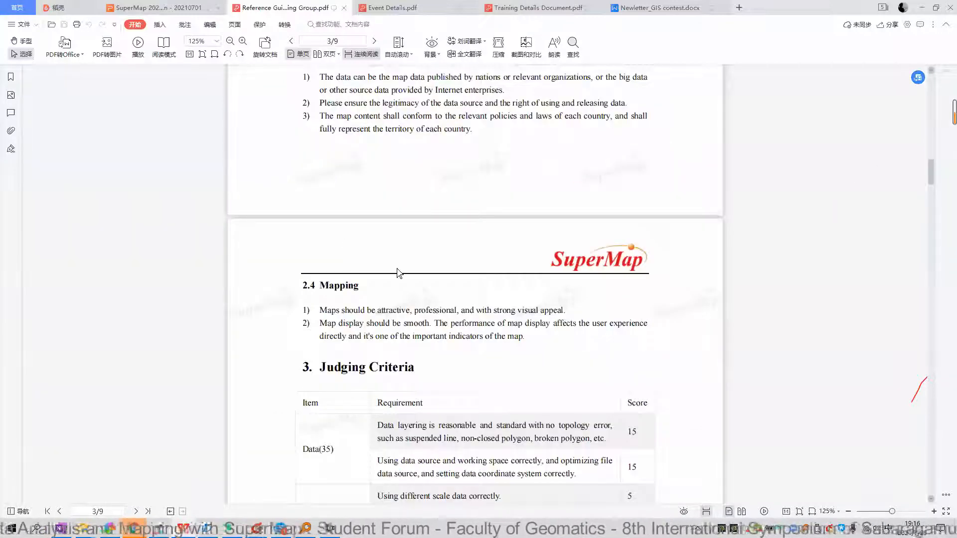
{"action": "scroll", "coordinate": [468, 243], "scroll_direction": "up", "scroll_amount": 15}
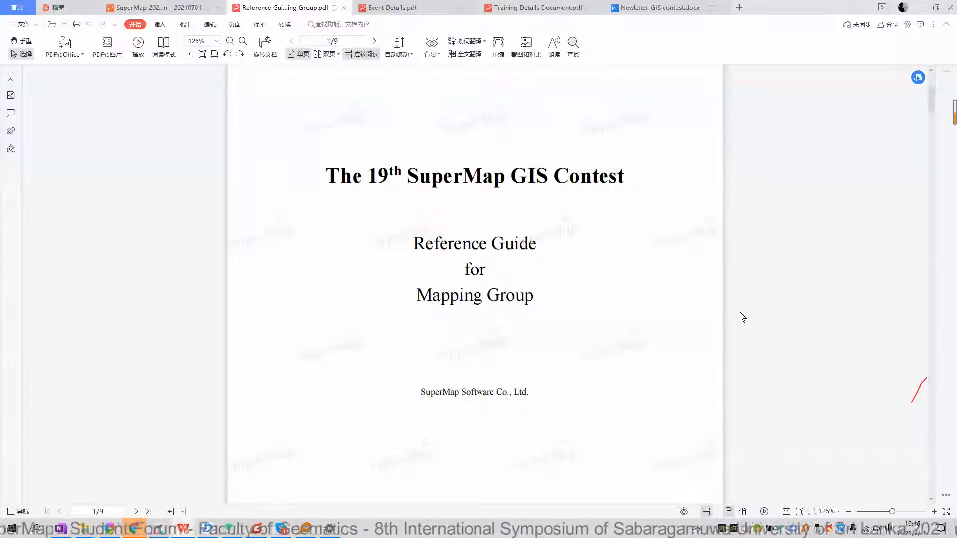
{"action": "scroll", "coordinate": [743, 318], "scroll_direction": "down", "scroll_amount": 10}
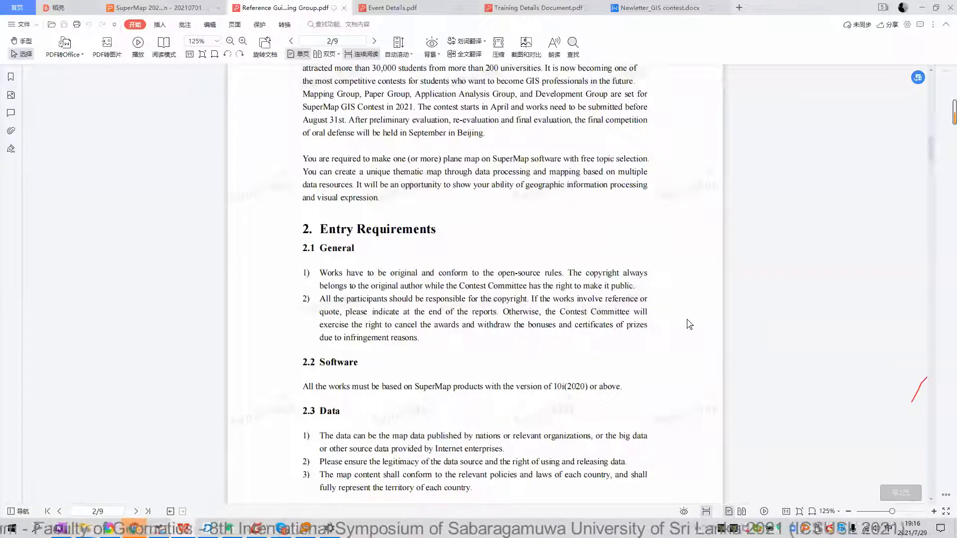
{"action": "scroll", "coordinate": [673, 318], "scroll_direction": "down", "scroll_amount": 10}
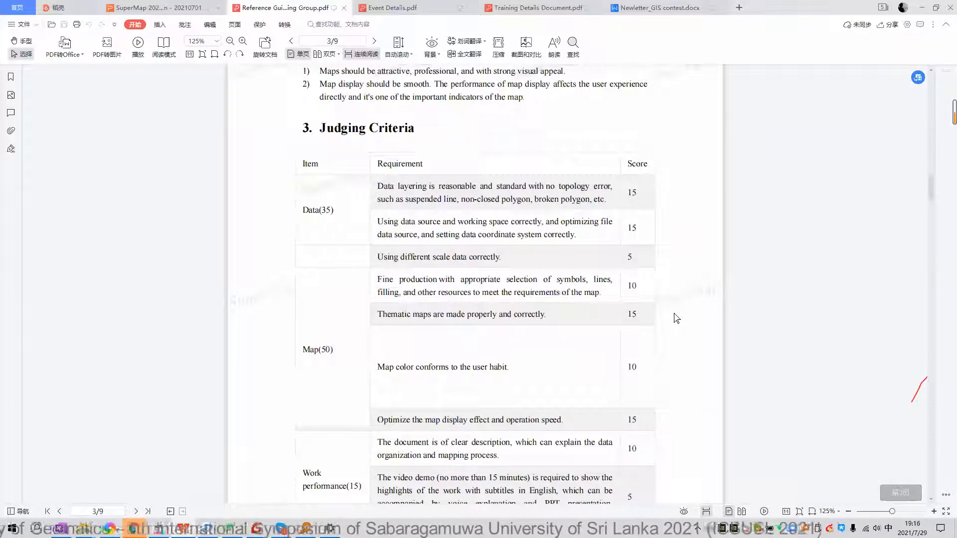
{"action": "scroll", "coordinate": [508, 239], "scroll_direction": "down", "scroll_amount": 20}
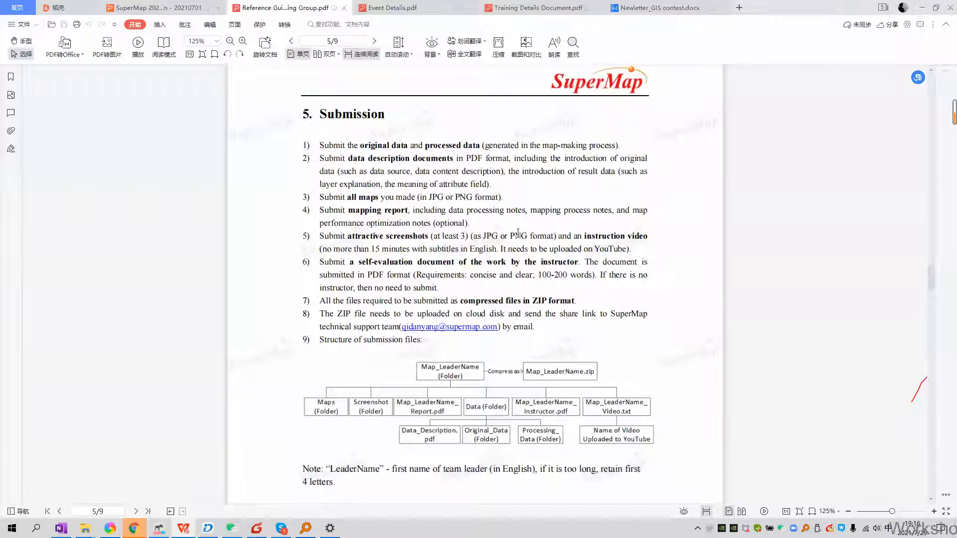
Go back to the guide's Judging Criteria table and examine the data, map, work performance and extra score items
{"action": "scroll", "coordinate": [500, 329], "scroll_direction": "up", "scroll_amount": 10}
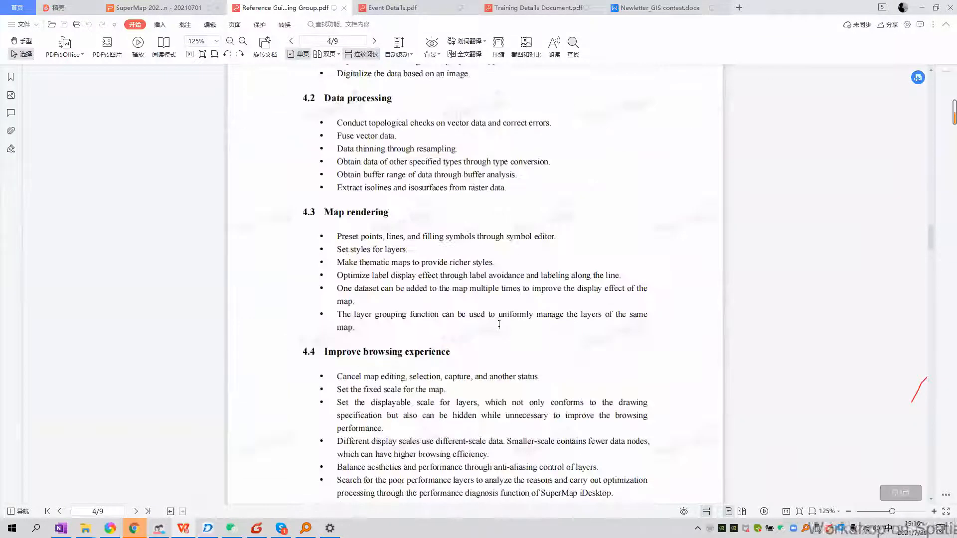
{"action": "scroll", "coordinate": [499, 325], "scroll_direction": "up", "scroll_amount": 15}
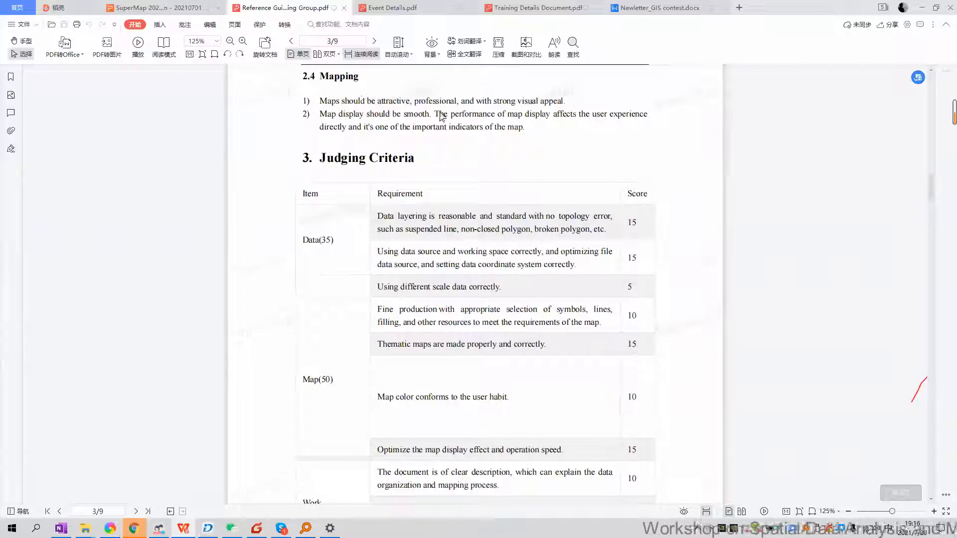
{"action": "scroll", "coordinate": [459, 117], "scroll_direction": "down", "scroll_amount": 2}
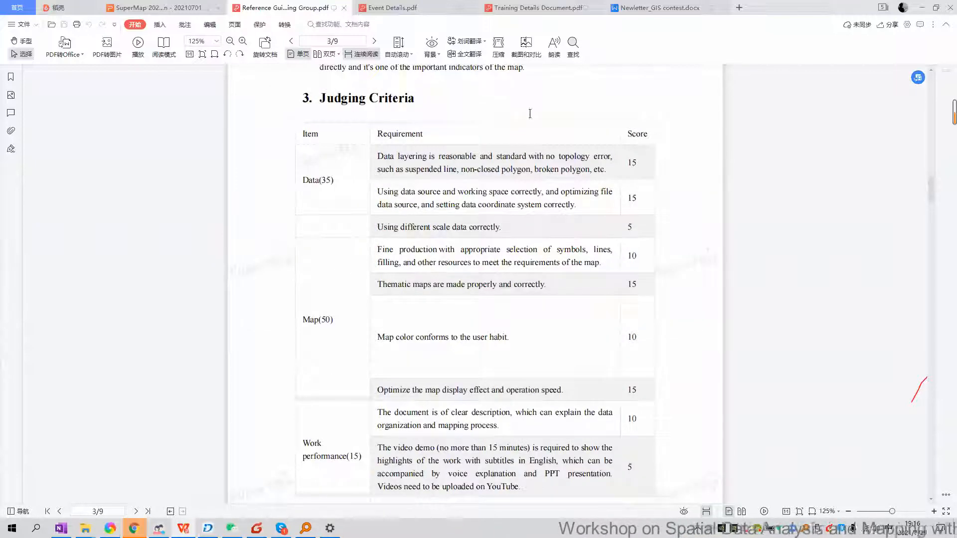
{"action": "scroll", "coordinate": [716, 314], "scroll_direction": "down", "scroll_amount": 2}
{"action": "scroll", "coordinate": [638, 269], "scroll_direction": "down", "scroll_amount": 5}
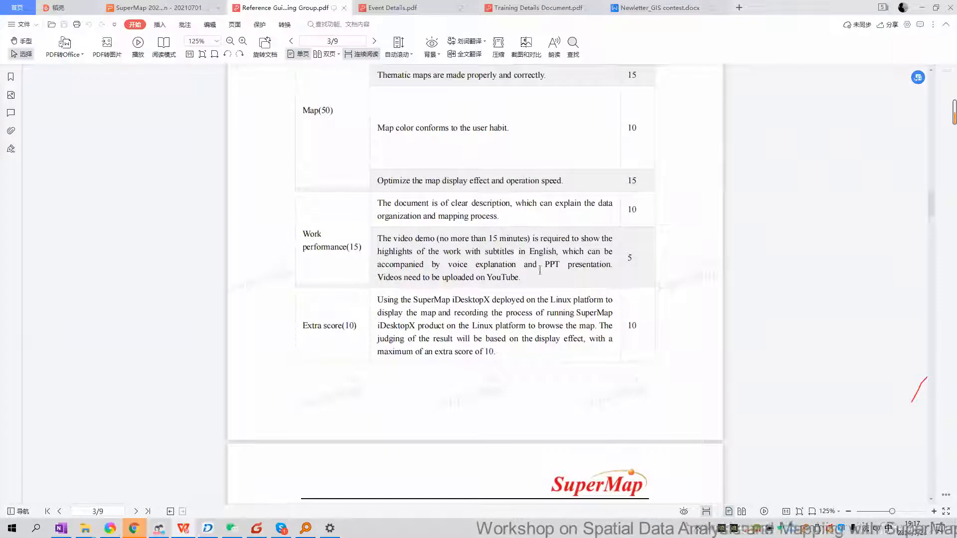
{"action": "scroll", "coordinate": [628, 291], "scroll_direction": "down", "scroll_amount": 6}
{"action": "scroll", "coordinate": [629, 291], "scroll_direction": "up", "scroll_amount": 3}
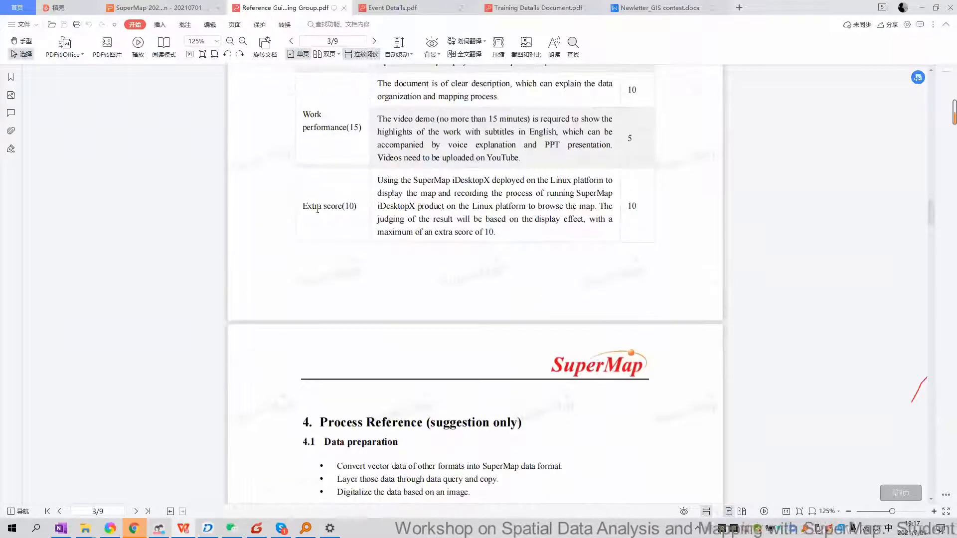
Read the guide's judging criteria, process reference and submission sections, and close the Mapping Group guide
{"action": "scroll", "coordinate": [574, 244], "scroll_direction": "up", "scroll_amount": 8}
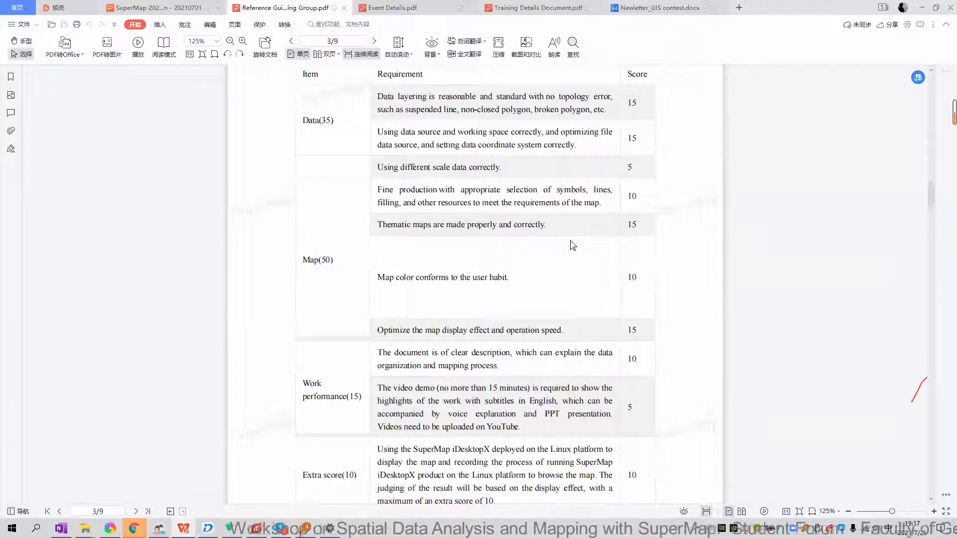
{"action": "scroll", "coordinate": [573, 244], "scroll_direction": "down", "scroll_amount": 10}
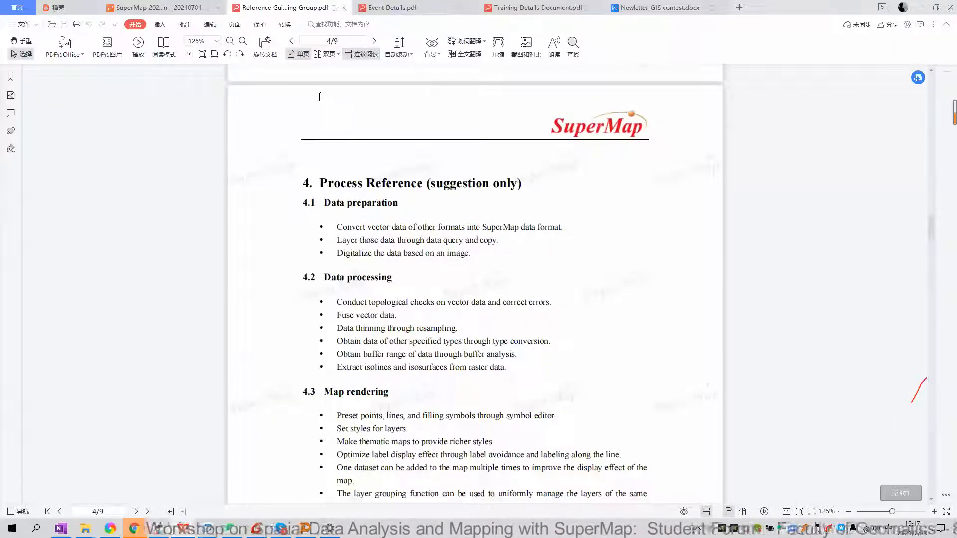
{"action": "scroll", "coordinate": [319, 96], "scroll_direction": "down", "scroll_amount": 3}
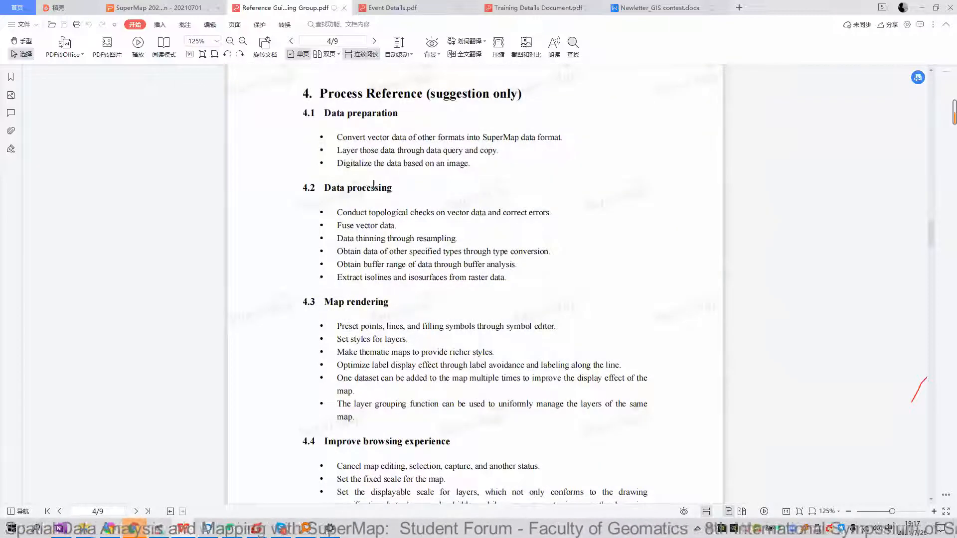
{"action": "scroll", "coordinate": [359, 239], "scroll_direction": "down", "scroll_amount": 7}
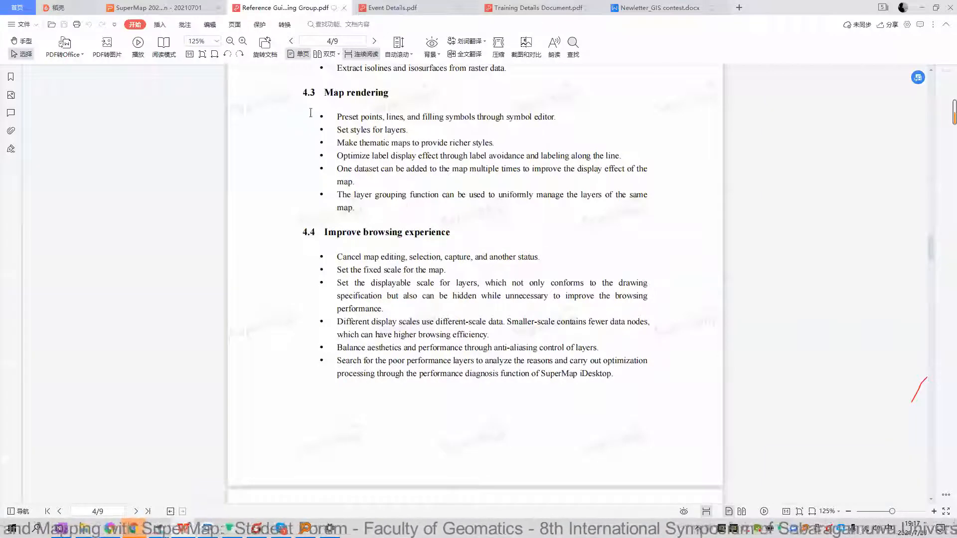
{"action": "scroll", "coordinate": [314, 111], "scroll_direction": "down", "scroll_amount": 15}
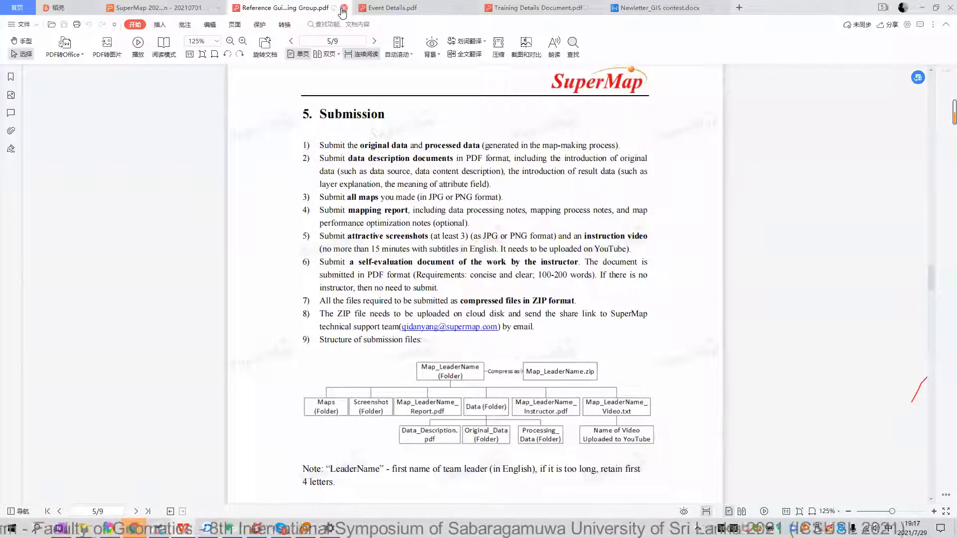
{"action": "key", "text": "ctrl+w"}
View the GIS Contest2021_Reference Guide(2) folder and the Skype course group chat, and minimize the PDF viewer
{"action": "mouse_move", "coordinate": [84, 527]}
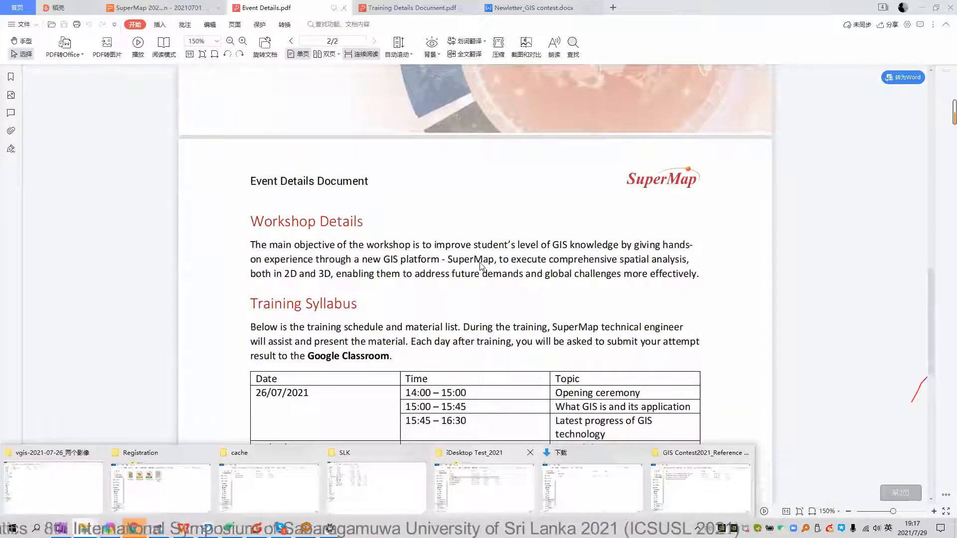
{"action": "left_click", "coordinate": [700, 486]}
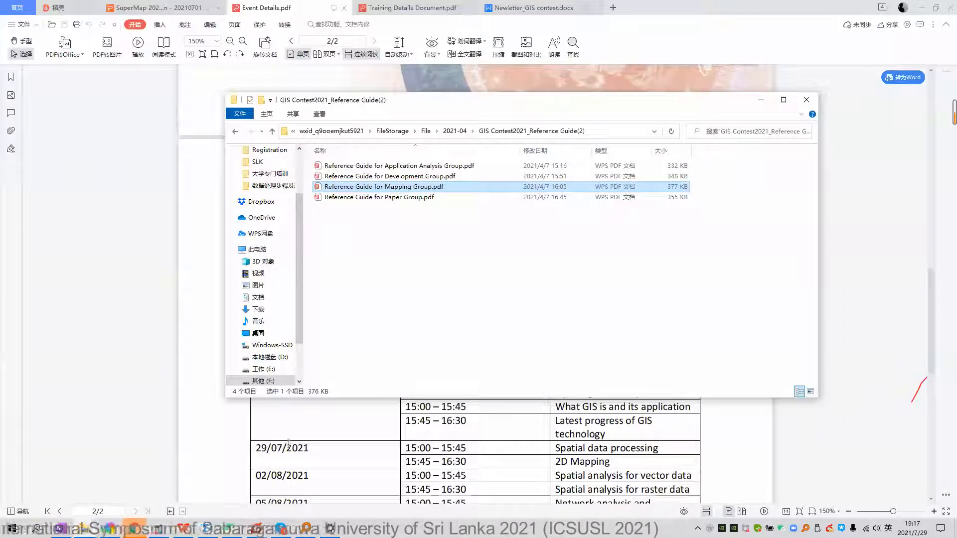
{"action": "left_click", "coordinate": [281, 528]}
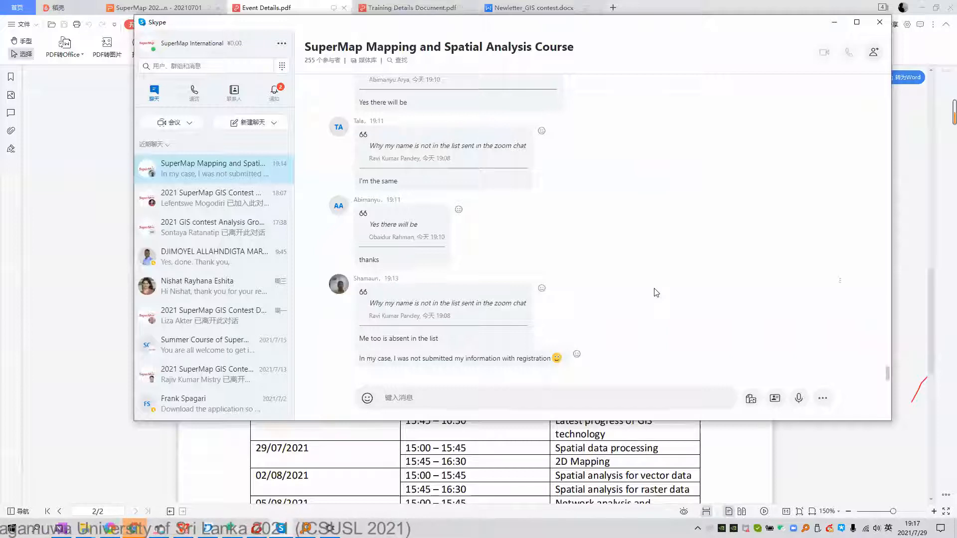
{"action": "left_click", "coordinate": [921, 8]}
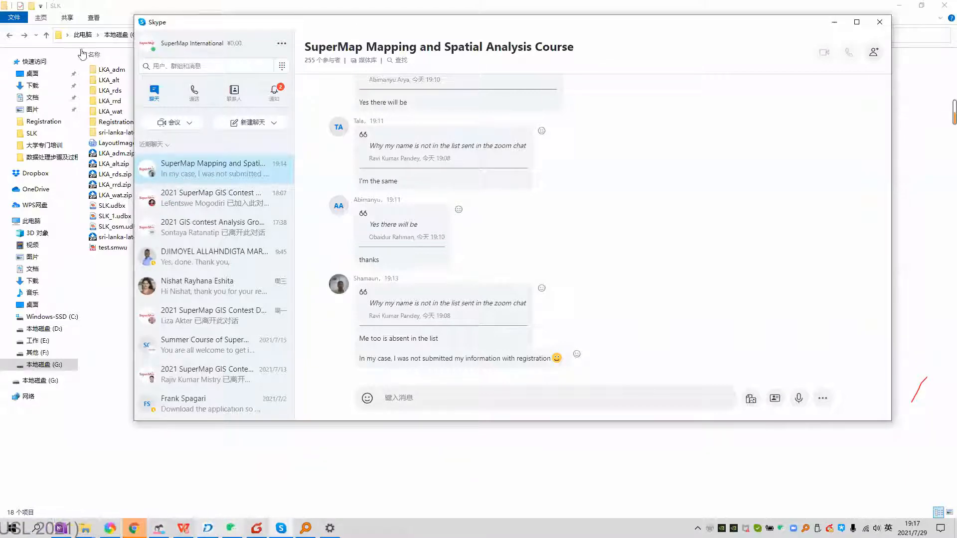
Switch to Google Classroom in Chrome, show the Mapping result assignment's details, and check the Event Details PDF's training syllabus
{"action": "key", "text": "alt+Tab"}
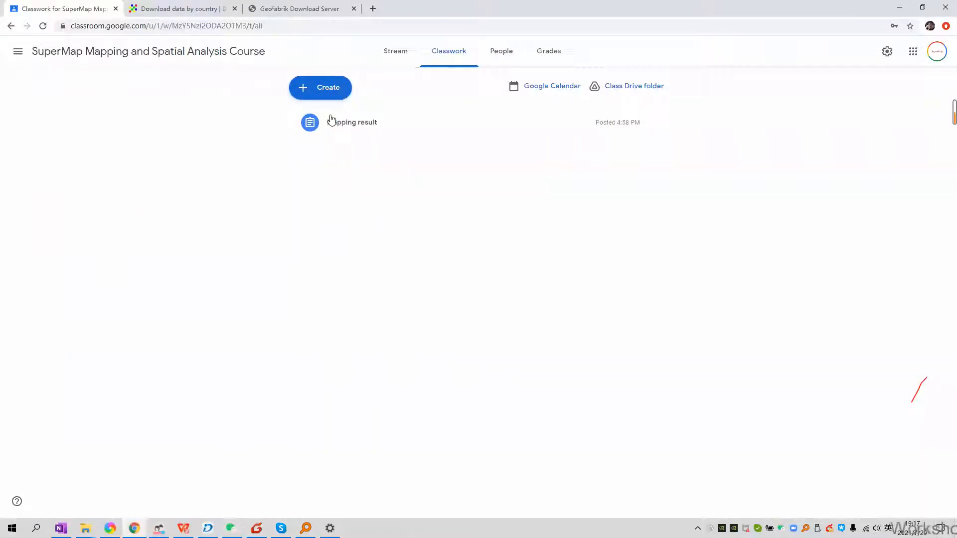
{"action": "left_click", "coordinate": [355, 123]}
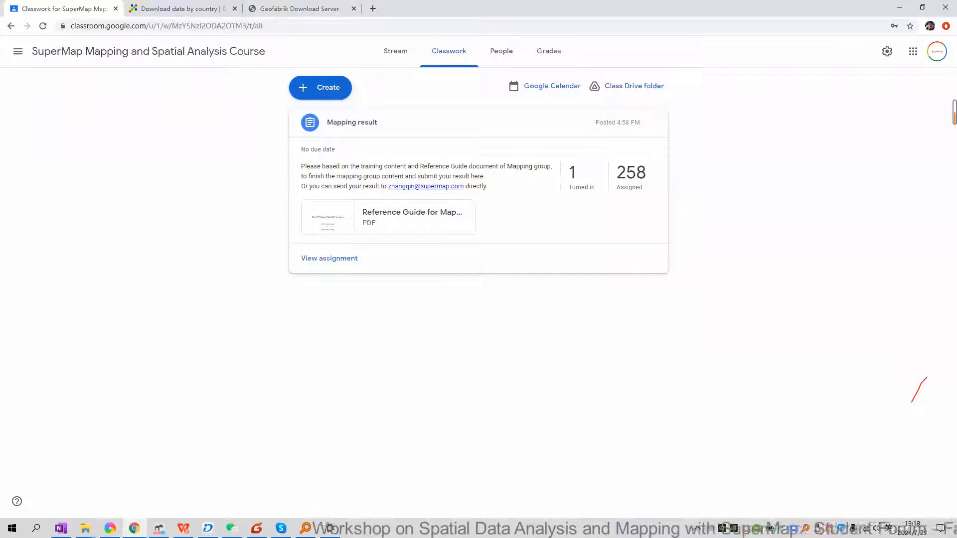
{"action": "left_click", "coordinate": [184, 528]}
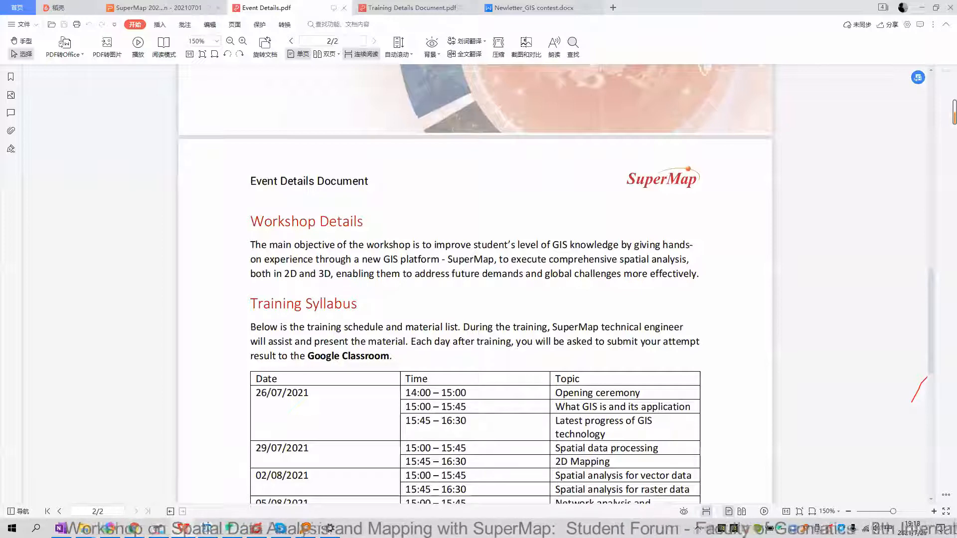
{"action": "key", "text": "alt+Tab"}
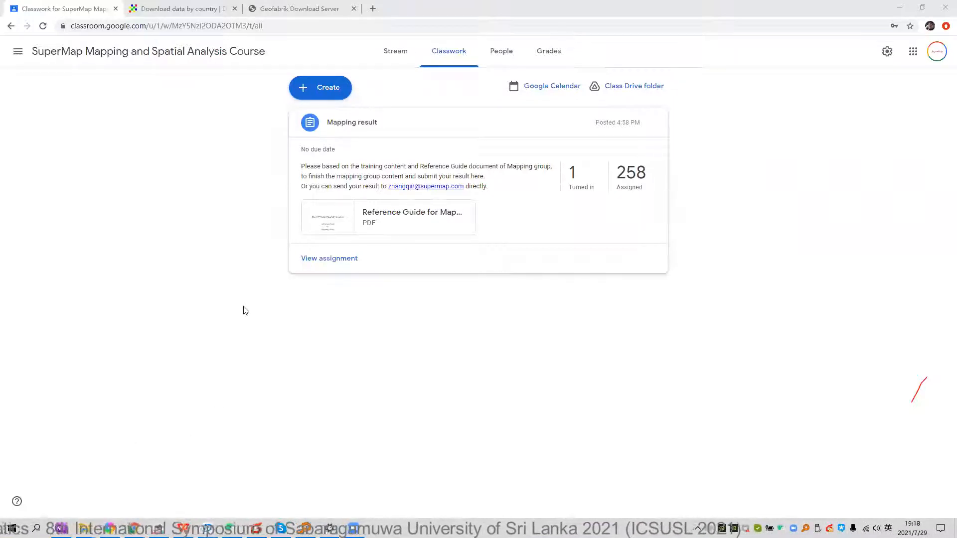
Switch to Skype and reposition the SuperMap Mapping and Spatial Analysis Course chat window so the whole conversation pane is in view
{"action": "left_click", "coordinate": [280, 528]}
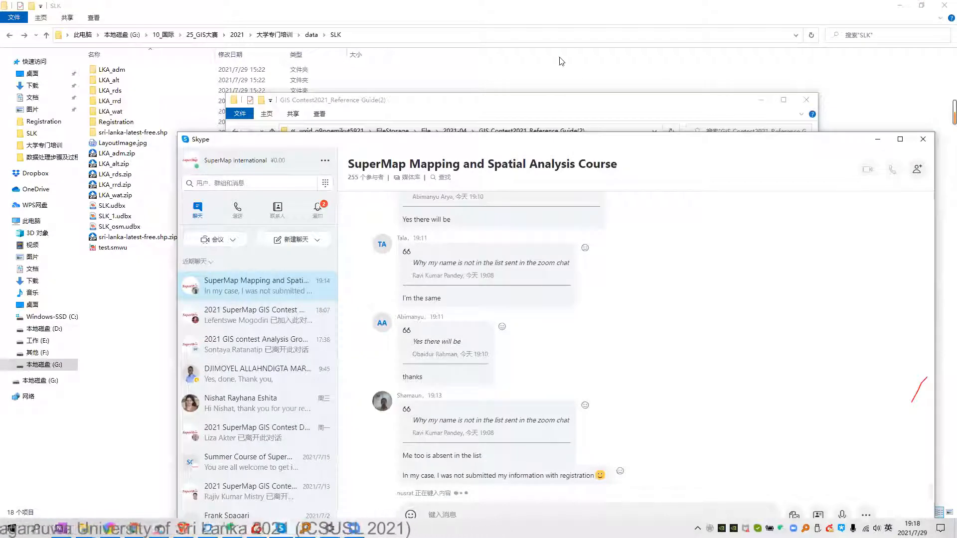
{"action": "left_click", "coordinate": [586, 141]}
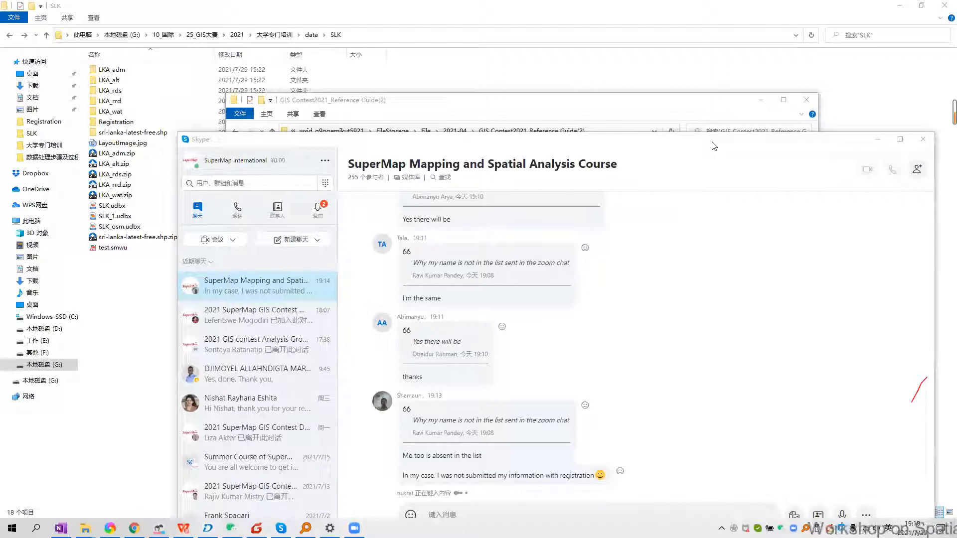
{"action": "left_click_drag", "start_coordinate": [714, 146], "coordinate": [633, 83]}
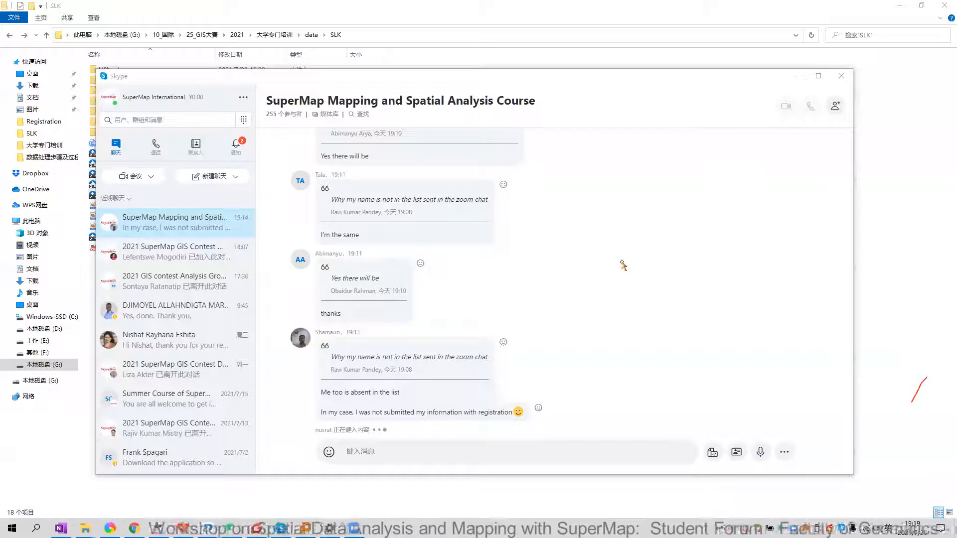
Switch to SuperMap iDesktop, open the SLK_adm map and view the available Map Clip shapes
{"action": "key", "text": "alt+Tab"}
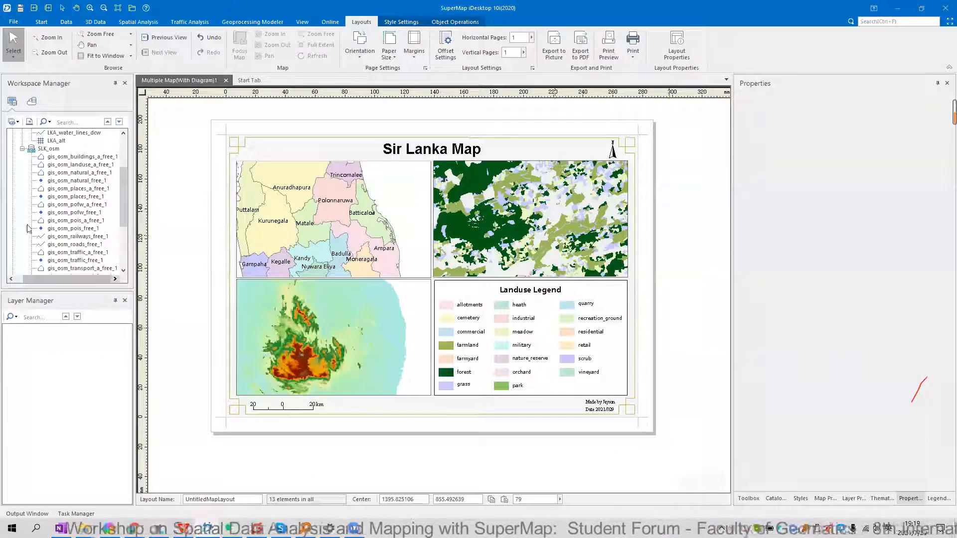
{"action": "scroll", "coordinate": [62, 229], "scroll_direction": "down", "scroll_amount": 4}
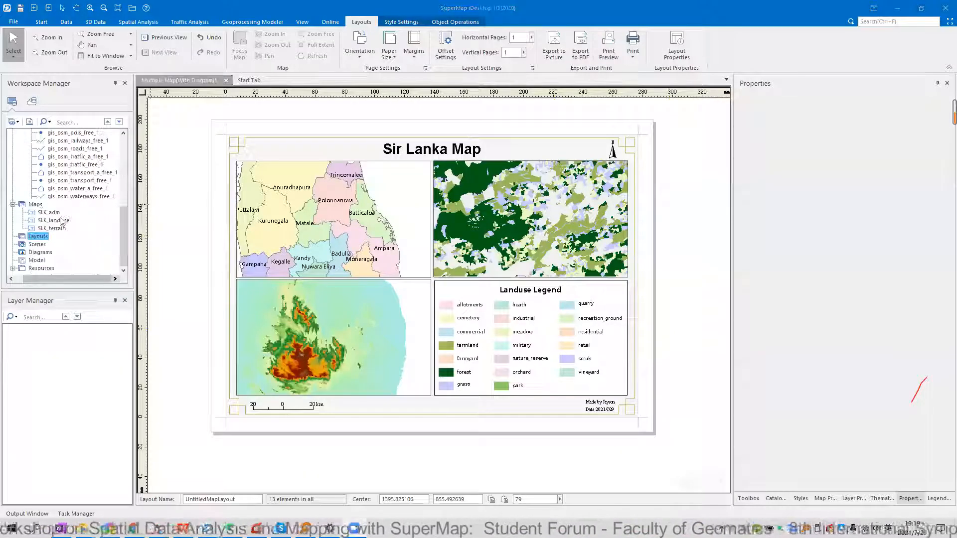
{"action": "double_click", "coordinate": [429, 262]}
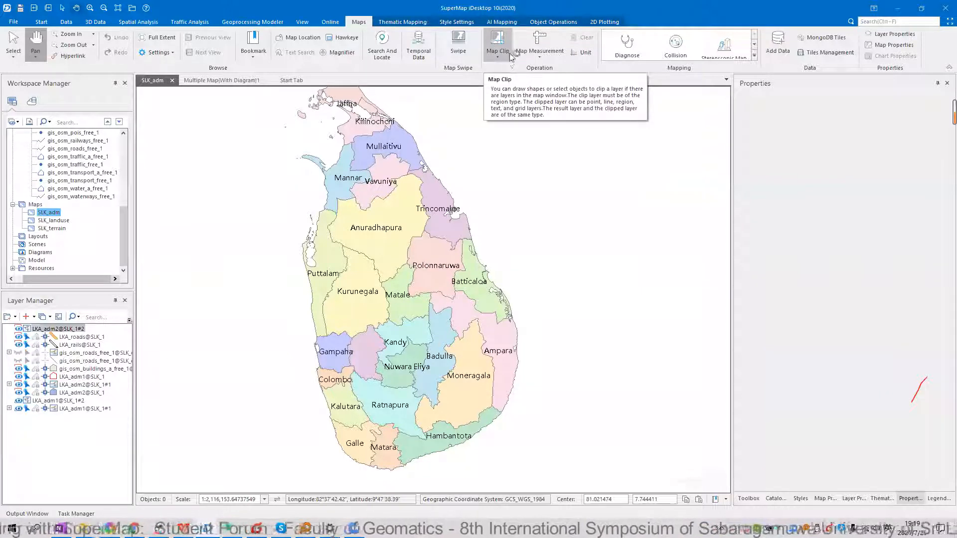
{"action": "left_click", "coordinate": [513, 70]}
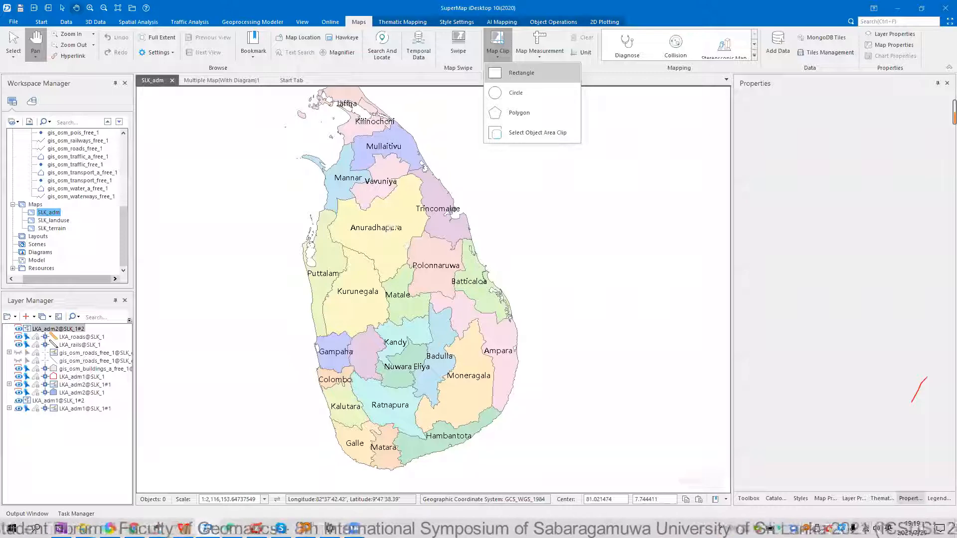
{"action": "left_click", "coordinate": [548, 195]}
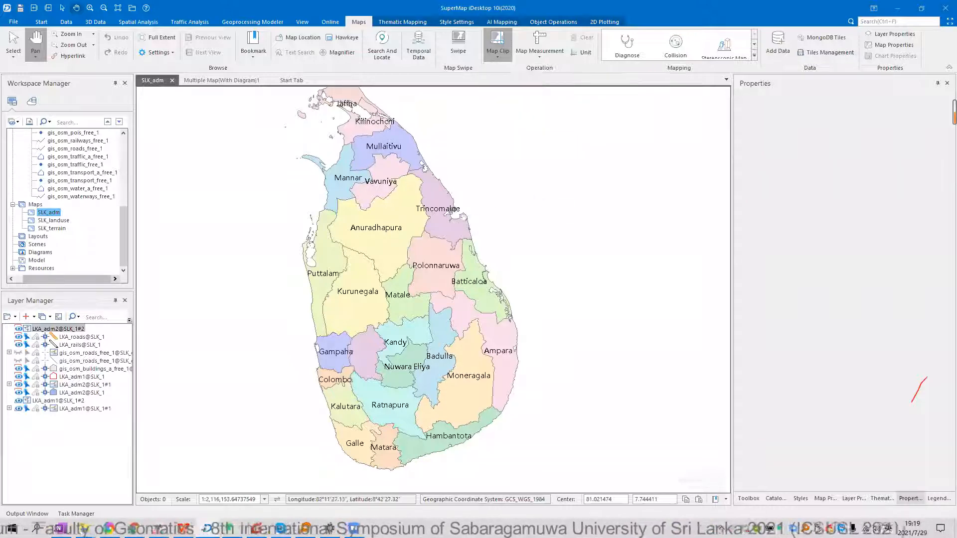
Select the Mannar district, view the Map Clip settings for Select Object Area Clip, and cancel the clip
{"action": "scroll", "coordinate": [474, 201], "scroll_direction": "up", "scroll_amount": 2}
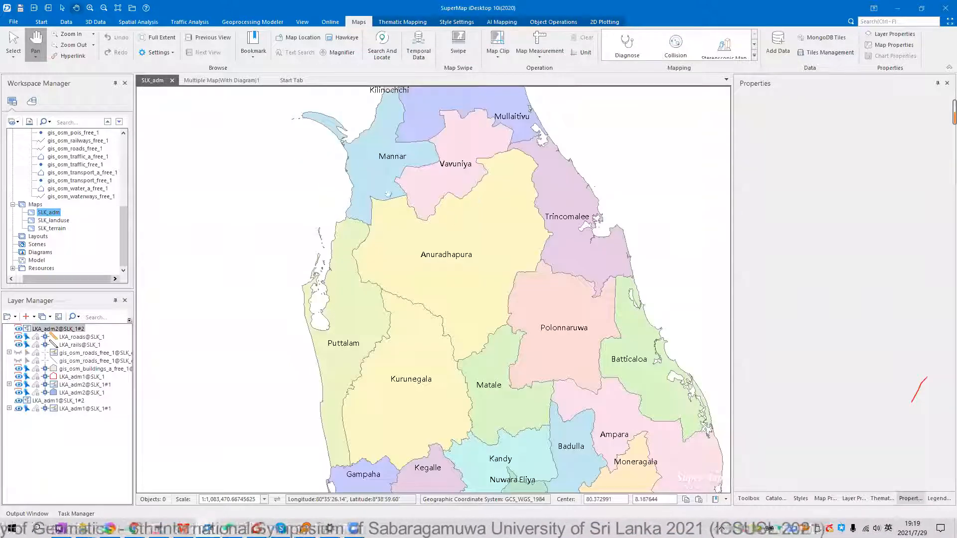
{"action": "scroll", "coordinate": [387, 194], "scroll_direction": "up", "scroll_amount": 3}
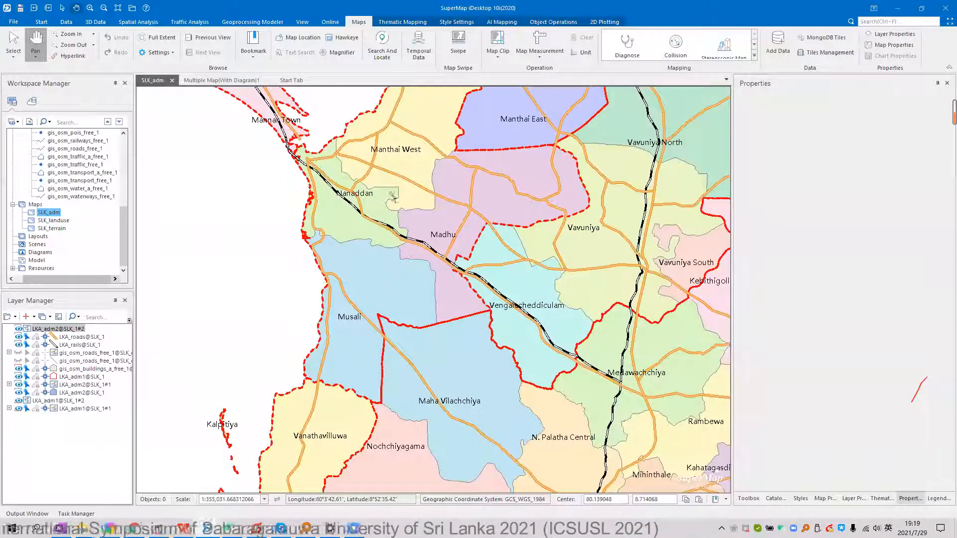
{"action": "scroll", "coordinate": [388, 194], "scroll_direction": "down", "scroll_amount": 3}
{"action": "left_click_drag", "start_coordinate": [394, 177], "coordinate": [398, 287]}
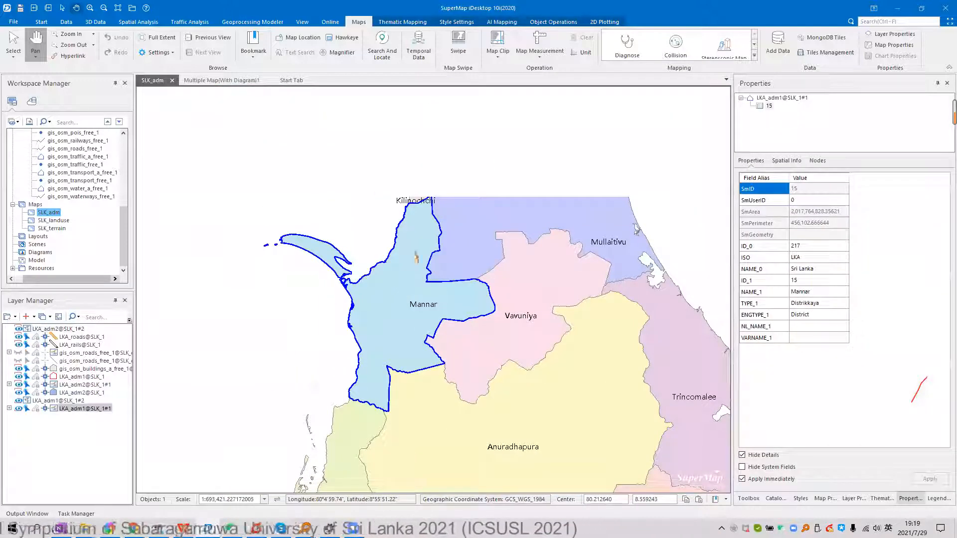
{"action": "left_click", "coordinate": [498, 50]}
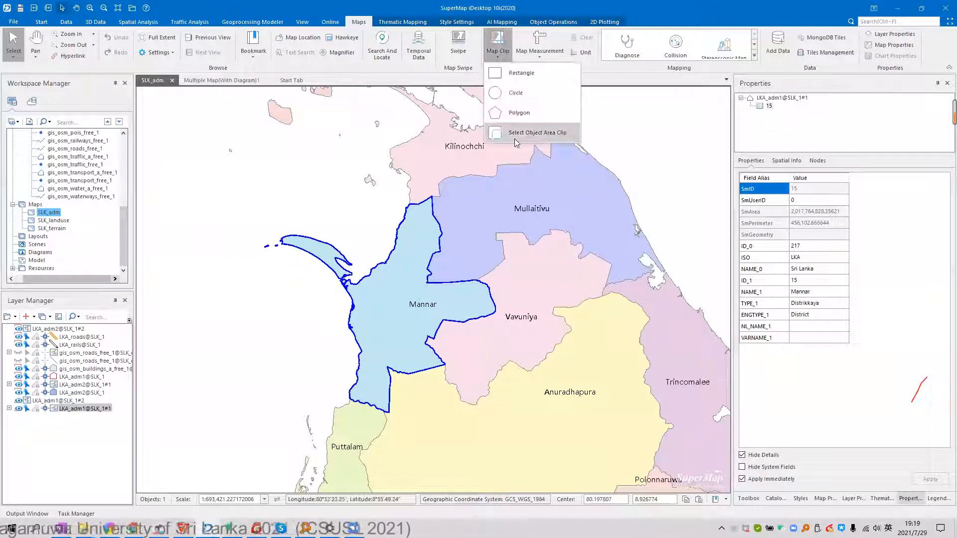
{"action": "left_click", "coordinate": [522, 138]}
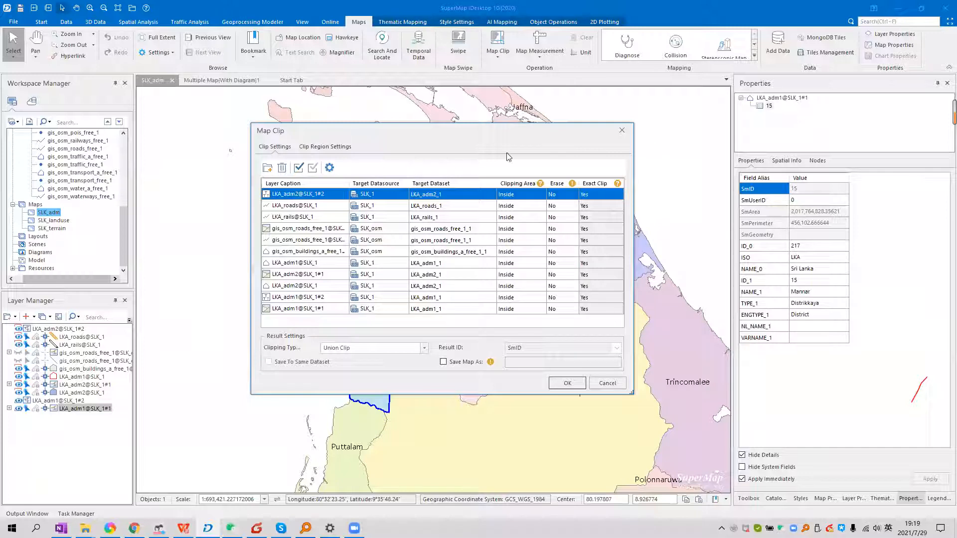
{"action": "key", "text": "Escape"}
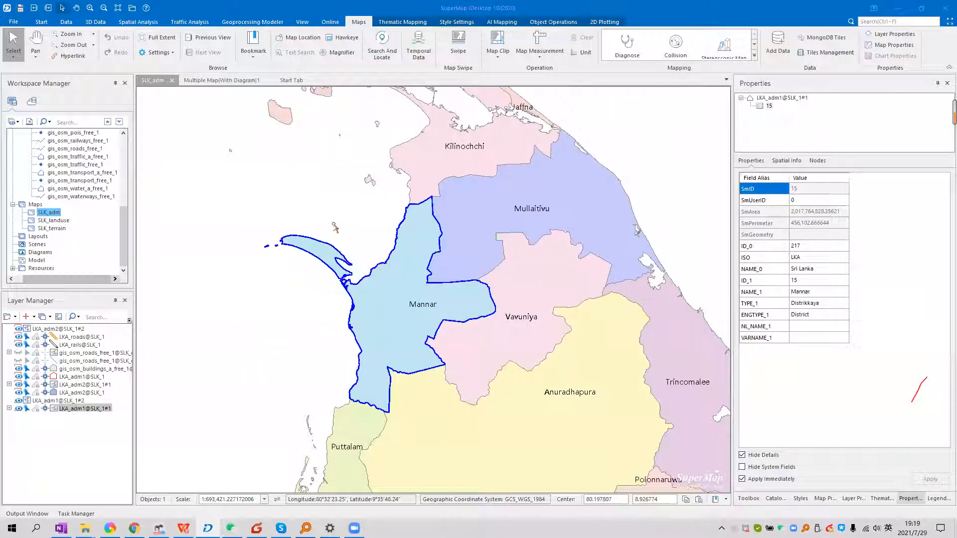
{"action": "left_click_drag", "start_coordinate": [477, 255], "coordinate": [440, 243]}
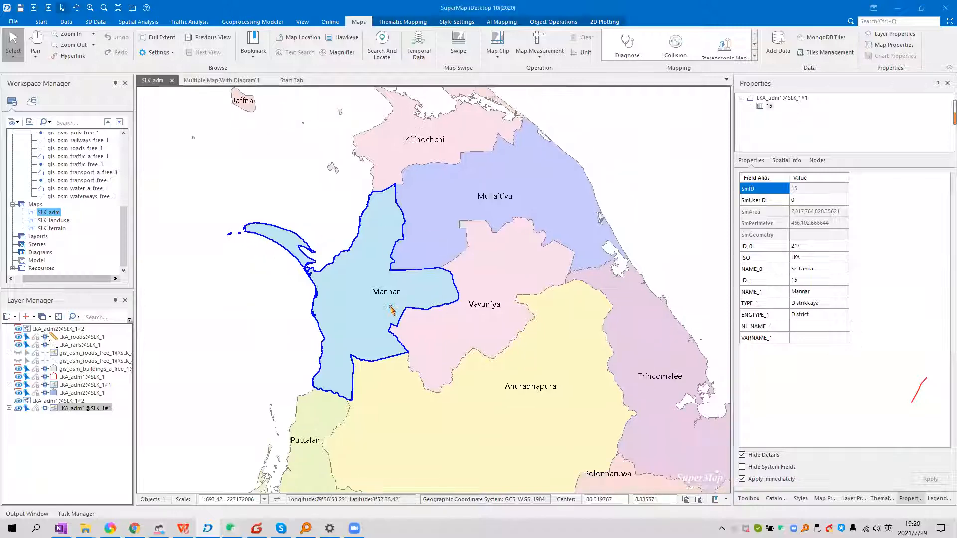
{"action": "scroll", "coordinate": [365, 293], "scroll_direction": "up", "scroll_amount": 1}
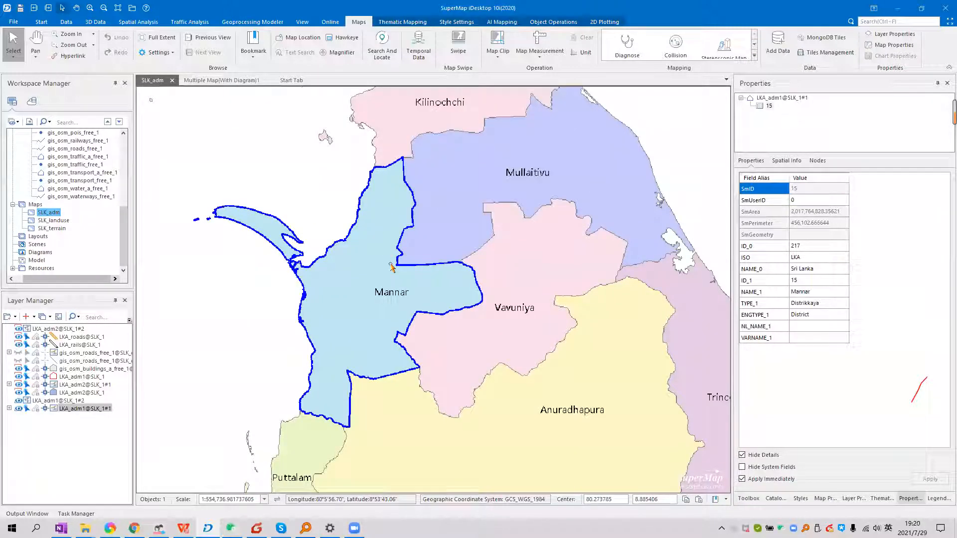